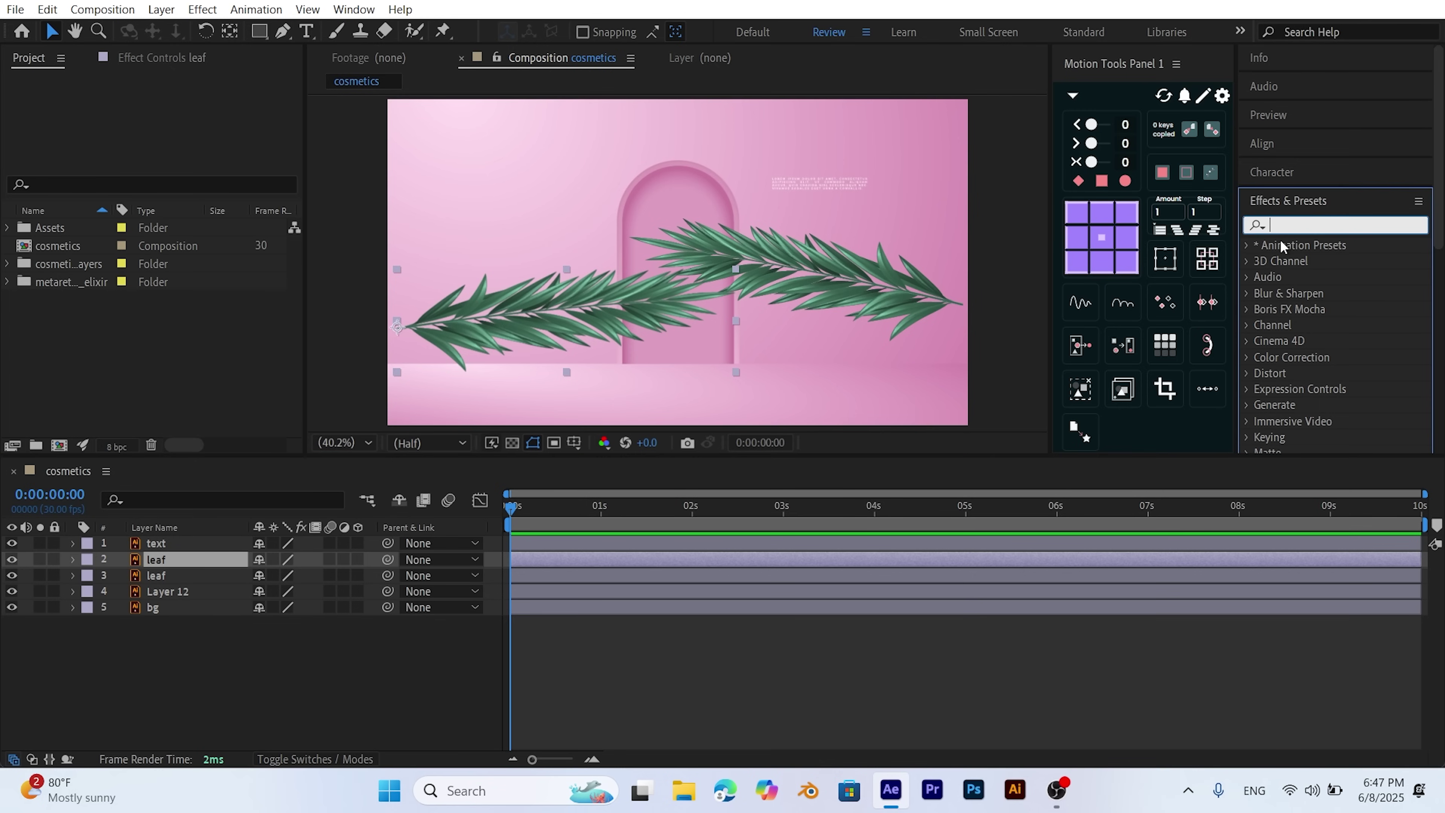
# Apply CC Bend It to the layer 2 leaf, with Start before its stem at about -41.5, 181 and End past its tip at about 1185, 169.
pyautogui.write('cc ben')
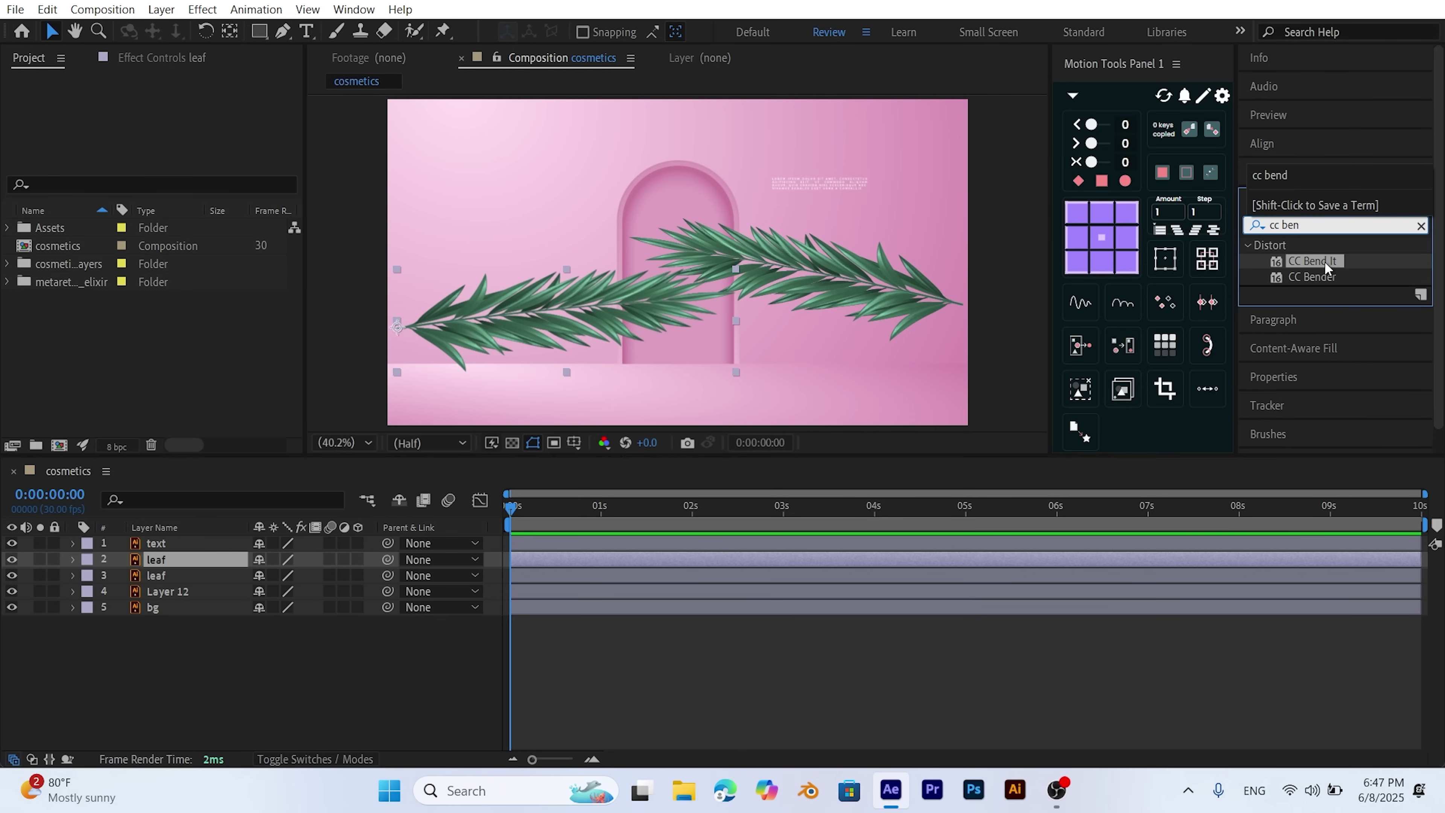
pyautogui.moveTo(1319, 262); pyautogui.dragTo(148, 561)
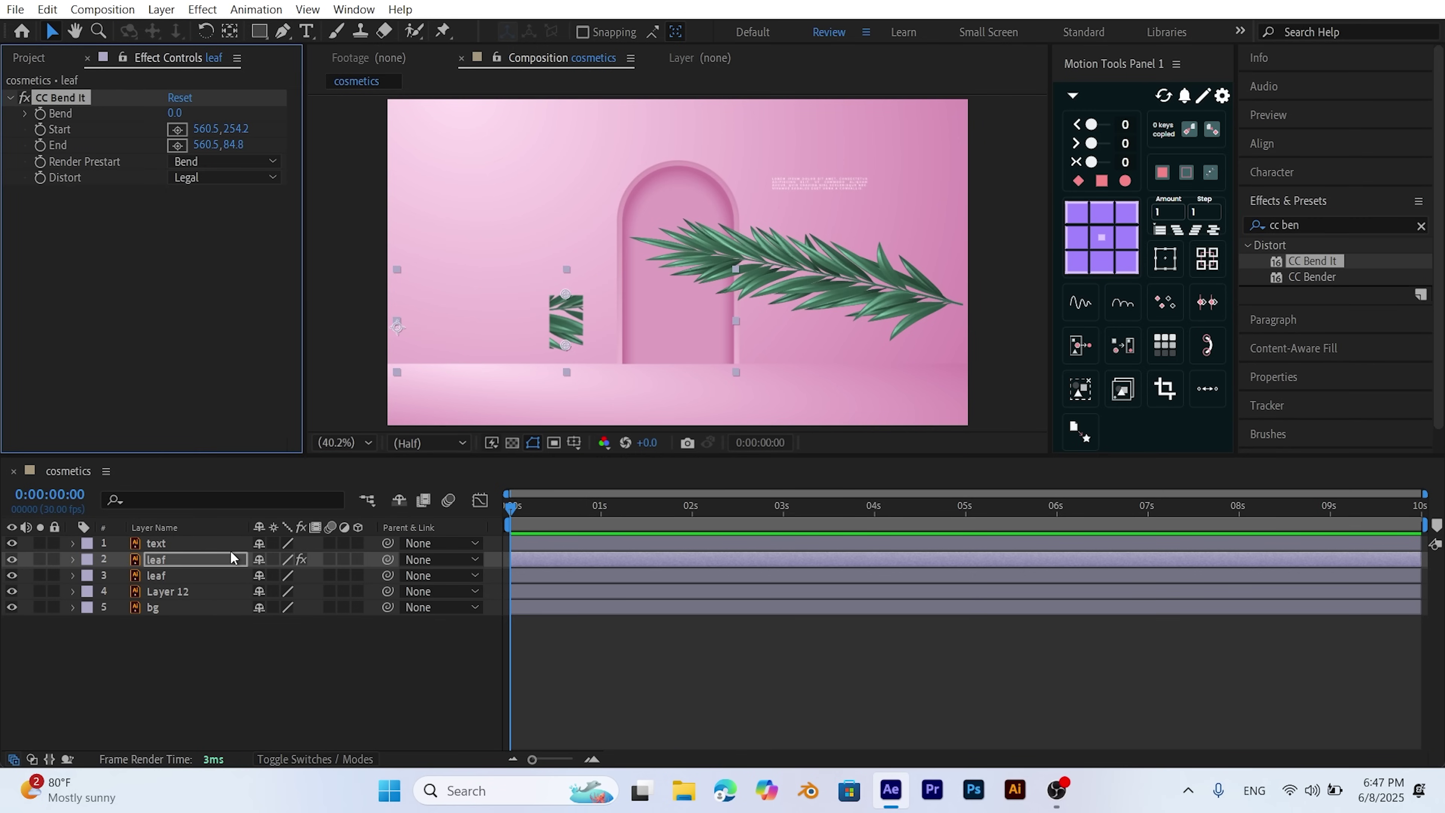
pyautogui.click(178, 129)
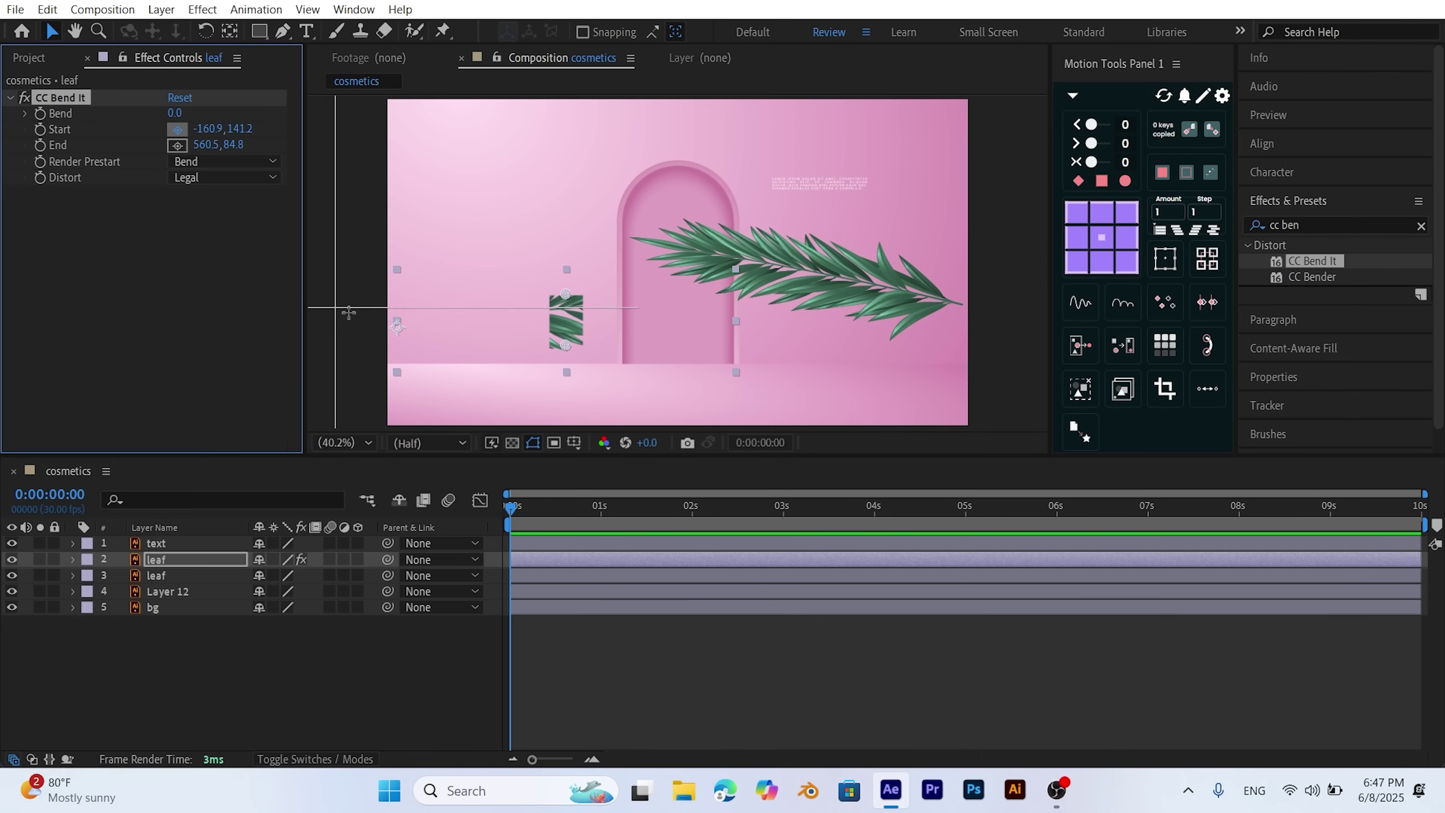
pyautogui.click(381, 323)
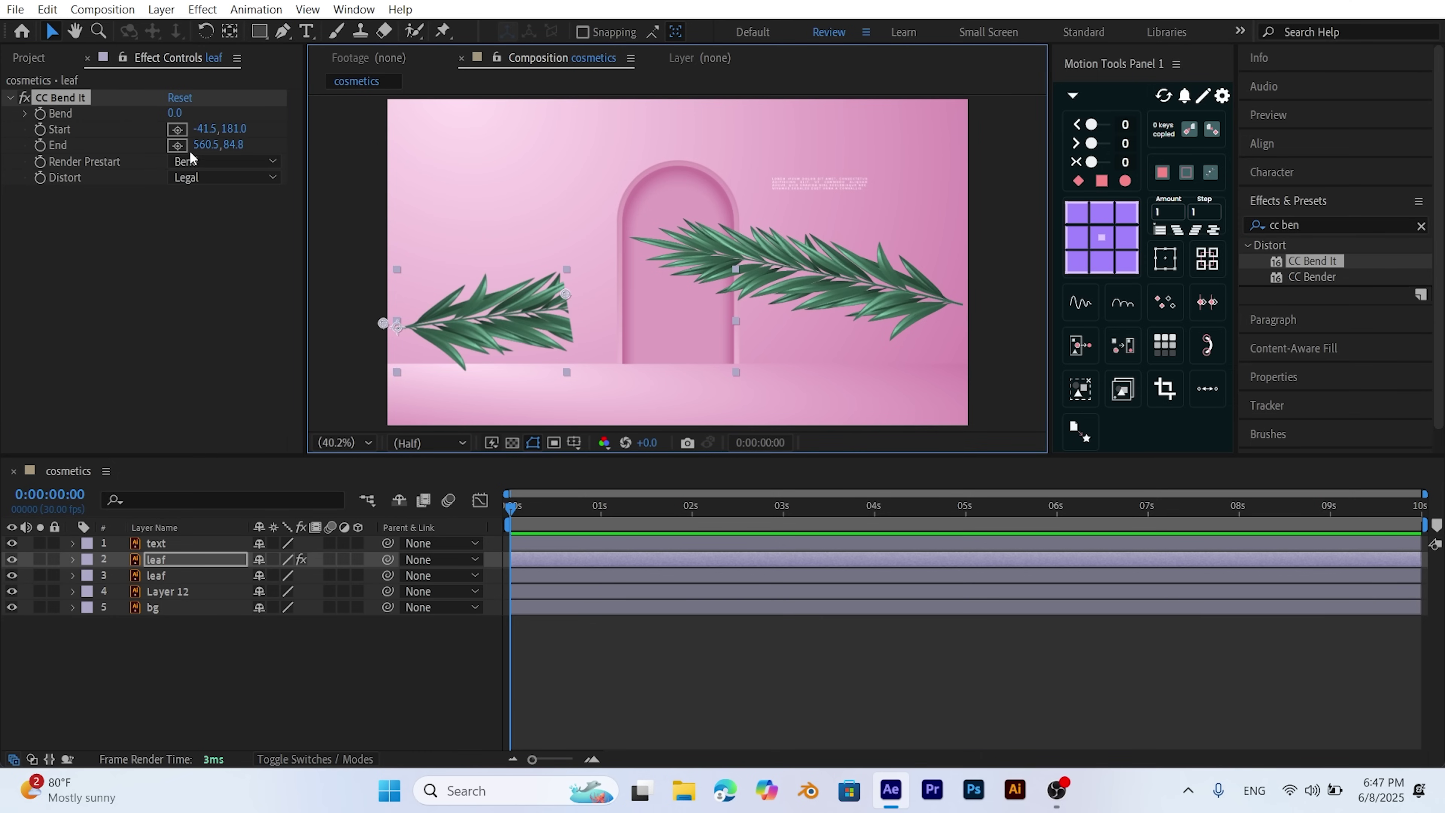
pyautogui.click(177, 146)
pyautogui.click(756, 323)
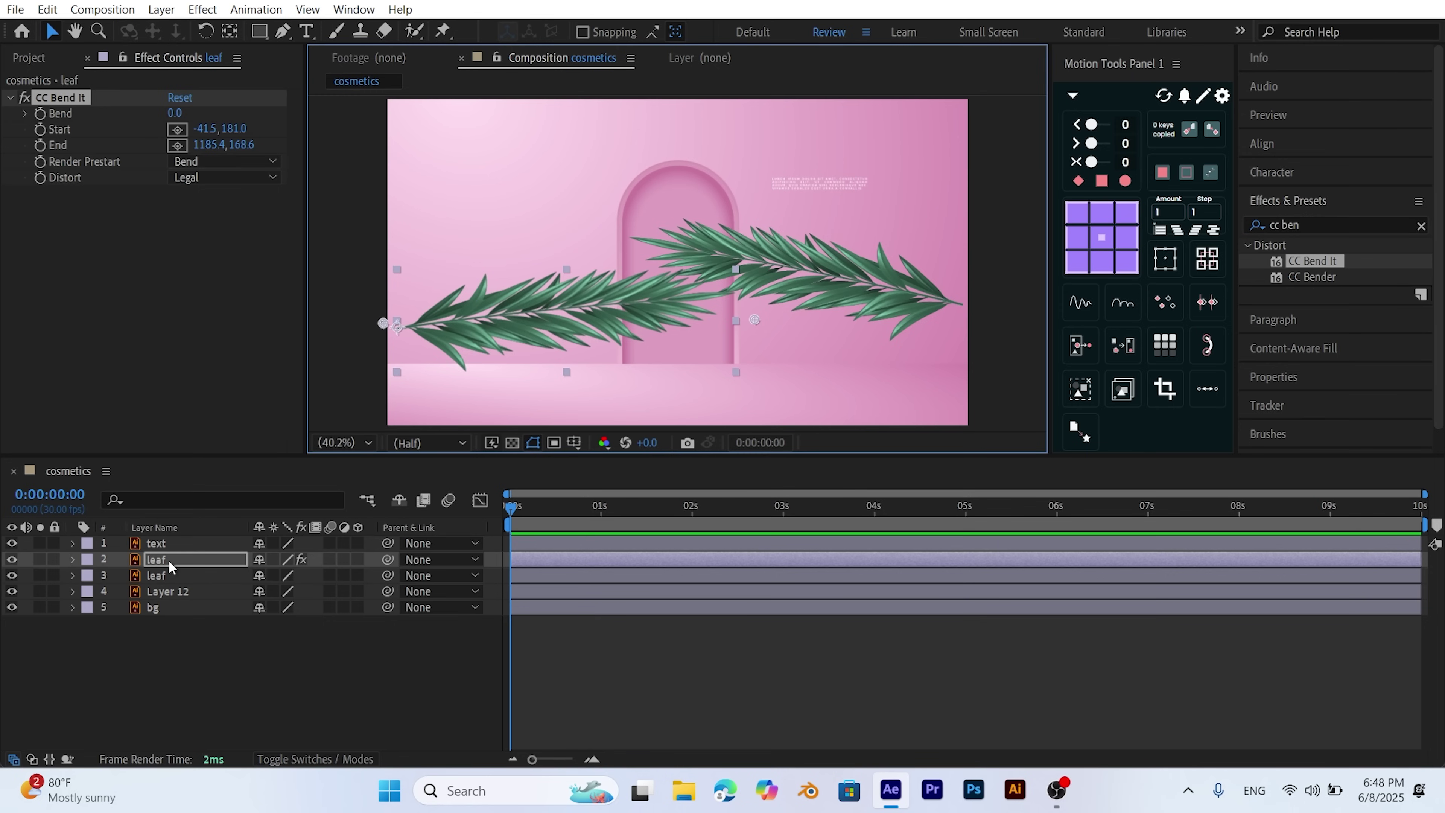
# Set the layer 2 leaf's Bend to 5 and start keyframing it at 0 seconds.
pyautogui.click(175, 113)
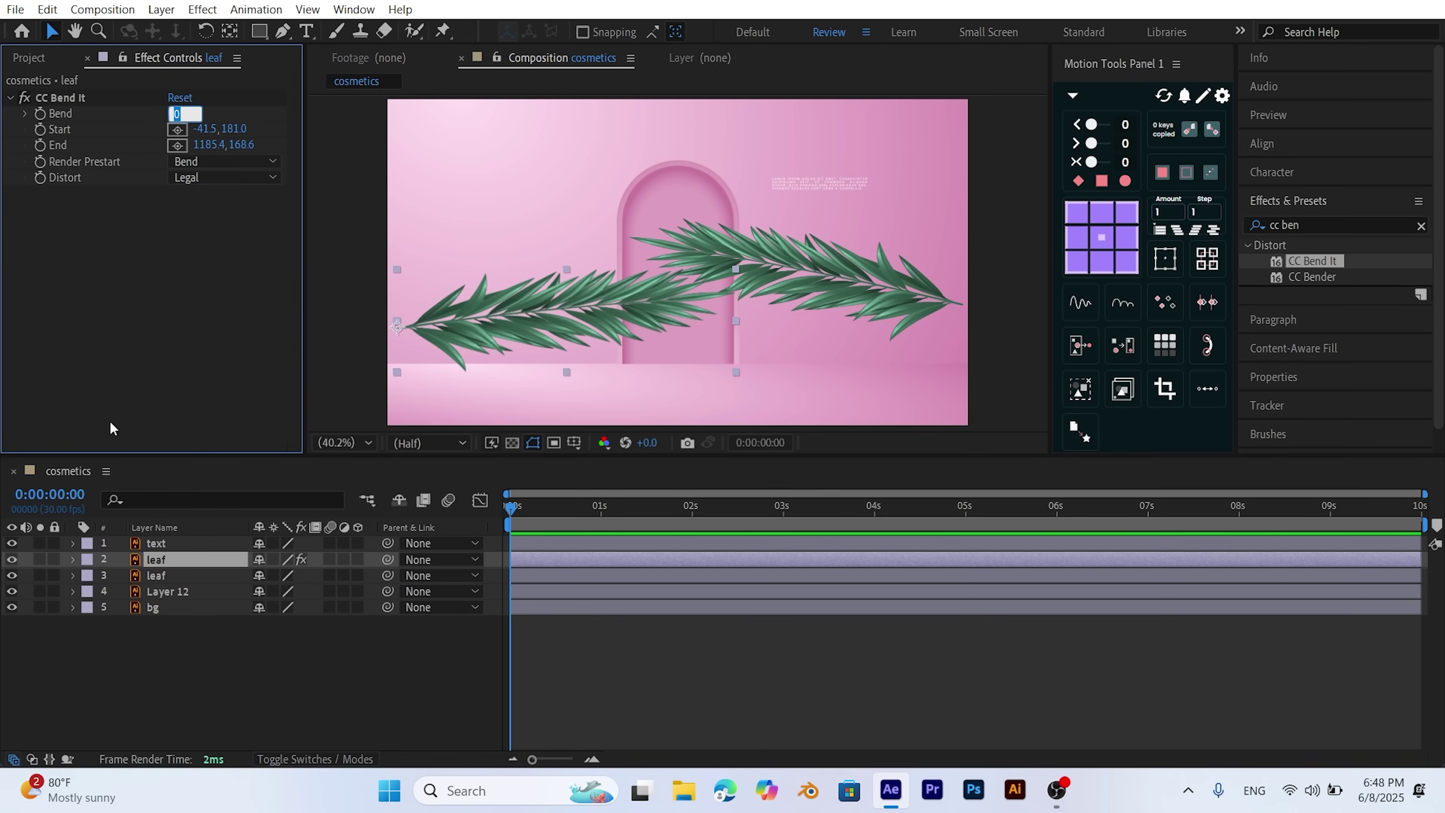
pyautogui.write('5')
pyautogui.press('Return')
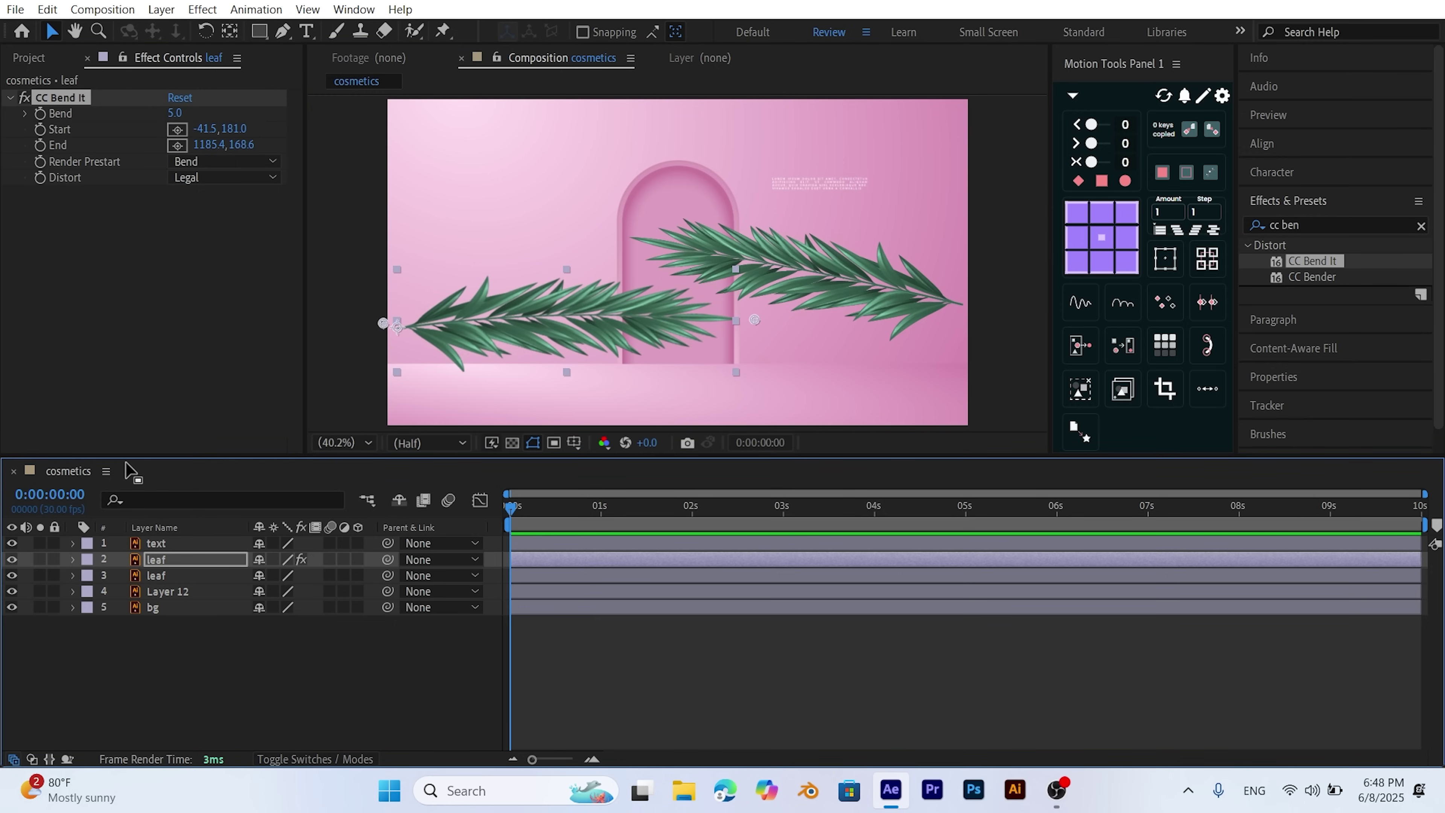
pyautogui.click(40, 114)
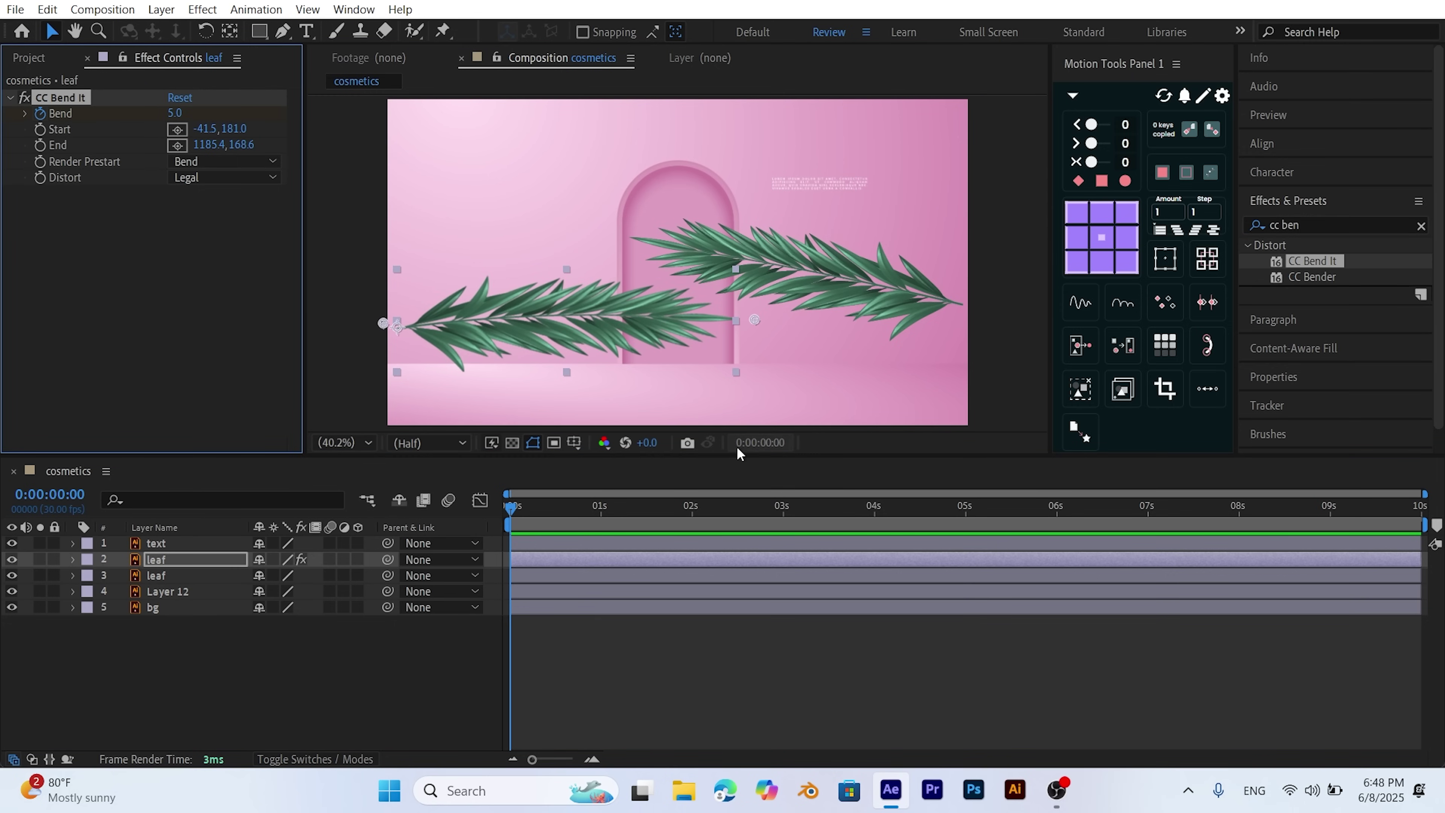
# Go 60 frames ahead to 0:00:02:00 and set the leaf's Bend to -5 for a second keyframe.
pyautogui.click(751, 443)
pyautogui.write('+60')
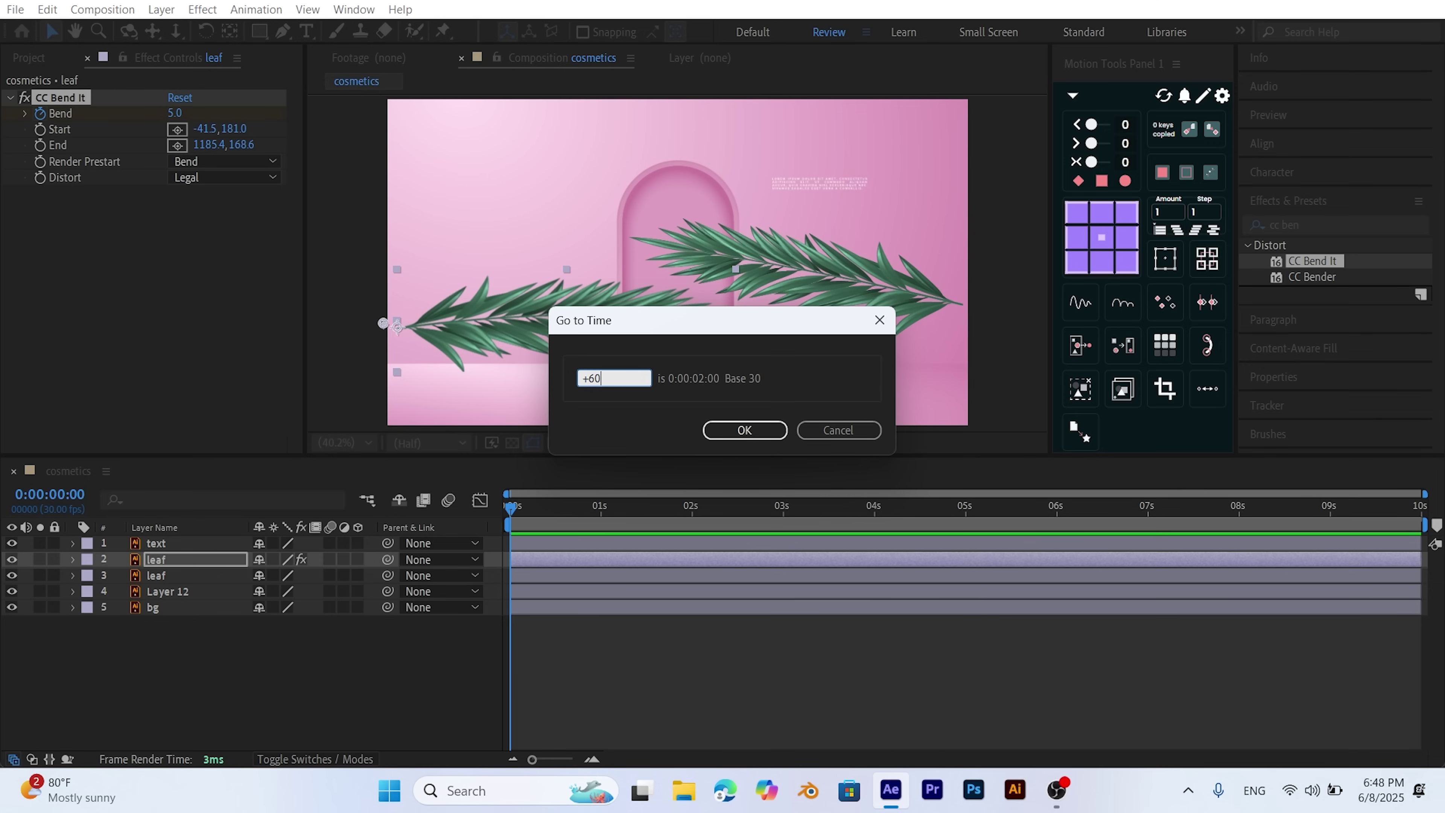
pyautogui.press('Return')
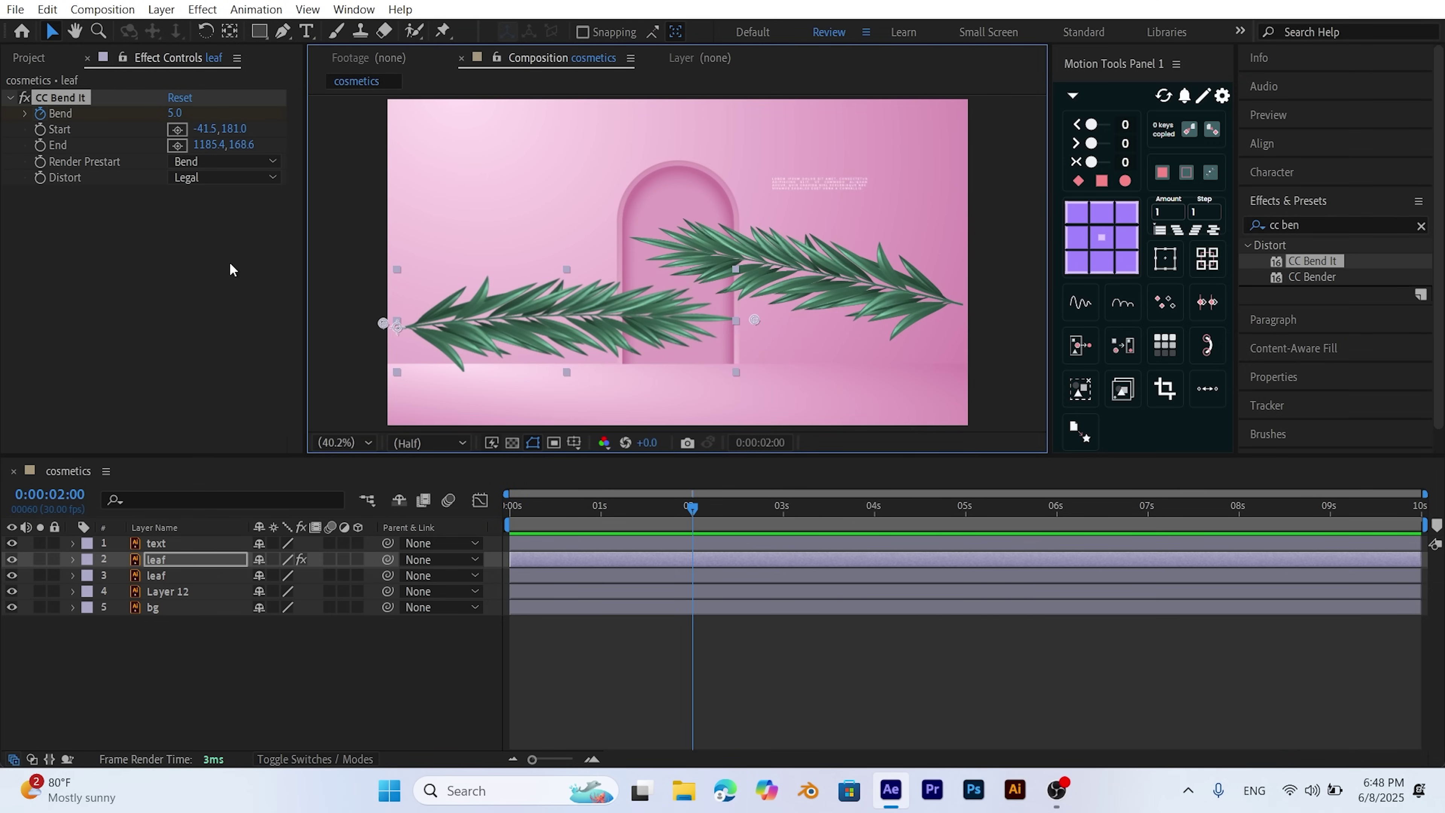
pyautogui.click(175, 113)
pyautogui.write('-')
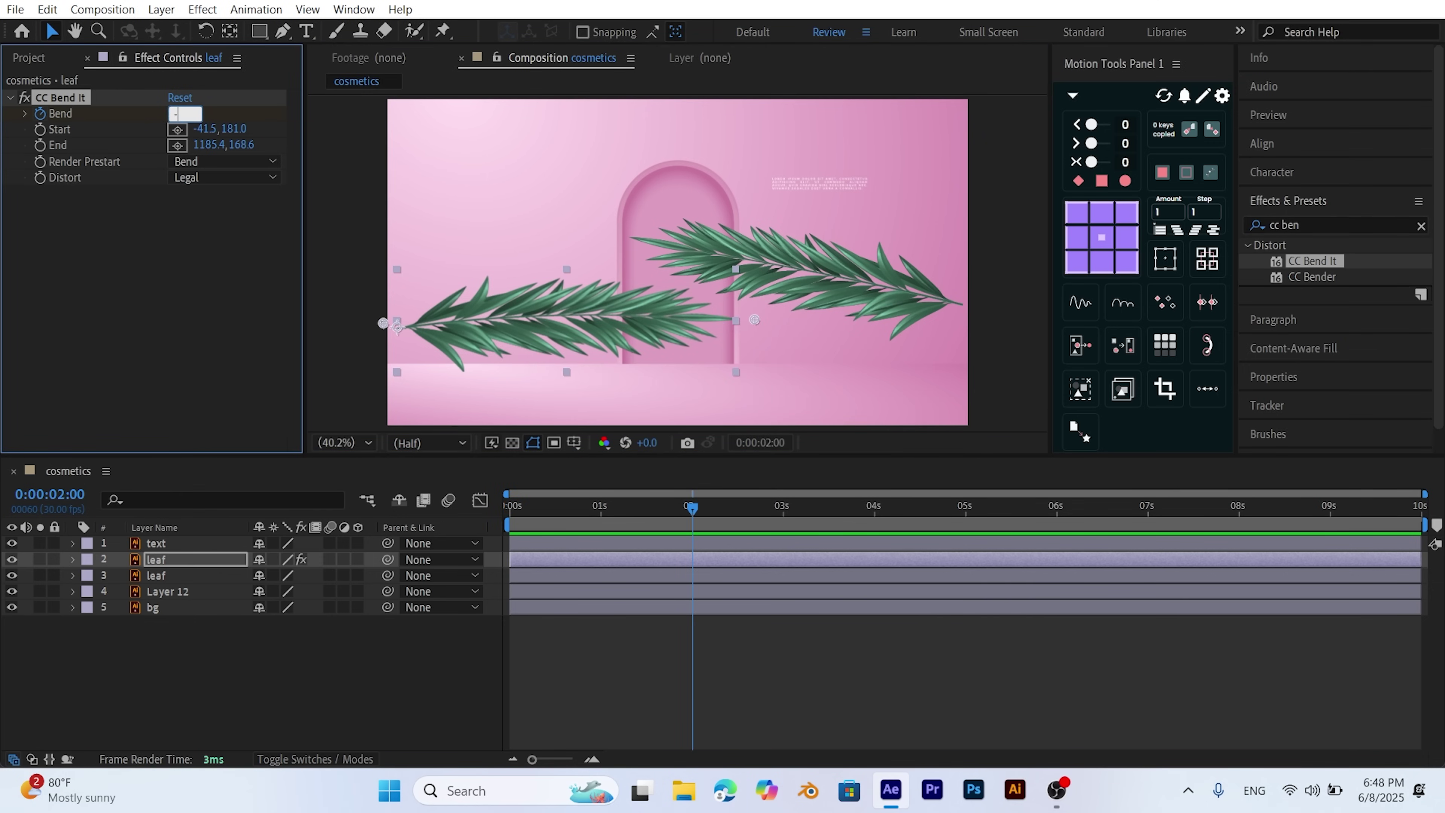
pyautogui.write('5')
pyautogui.press('Return')
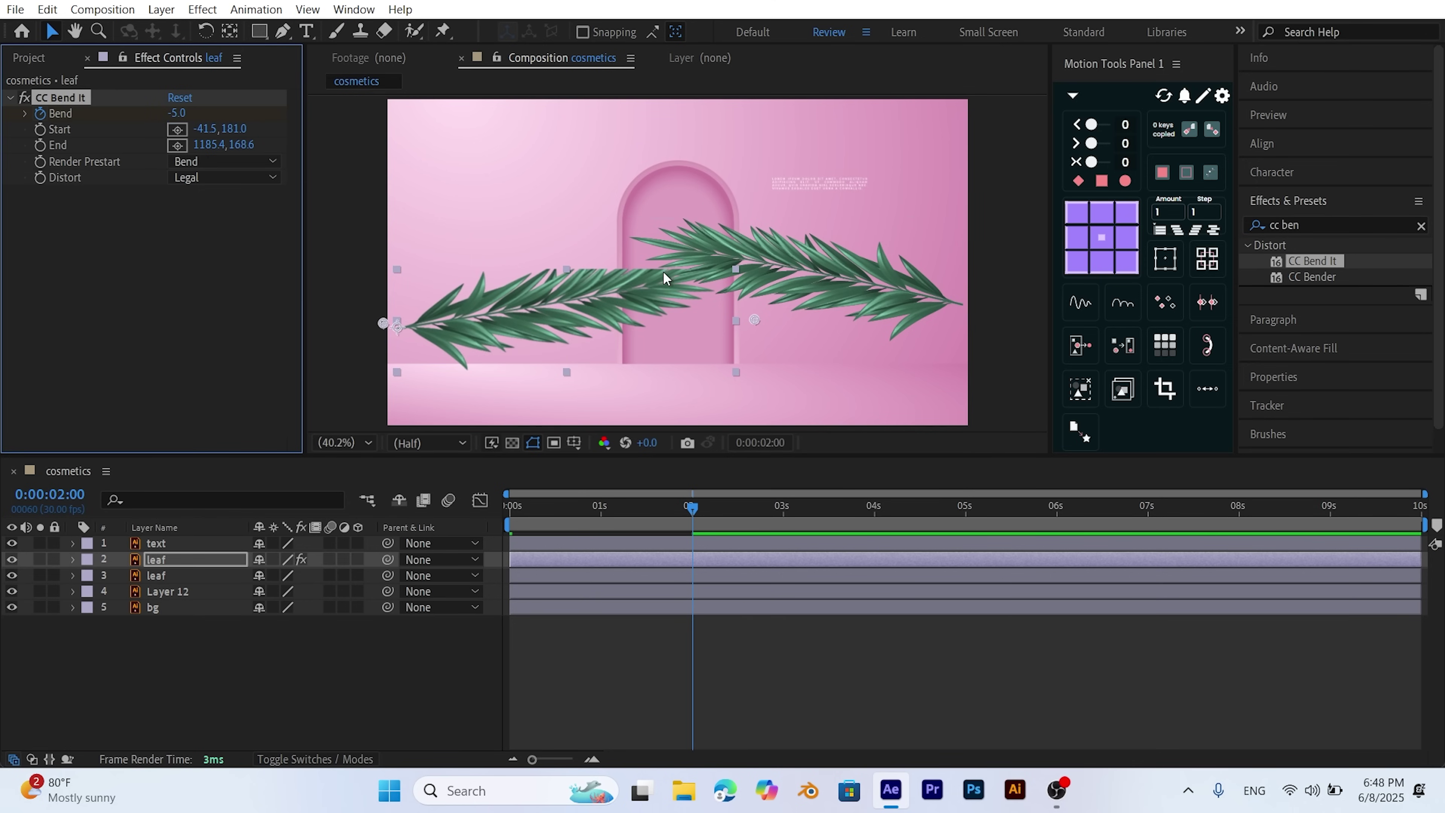
# Enable continuous rasterization for the layer 2 leaf and return the current time to 0 seconds.
pyautogui.click(273, 559)
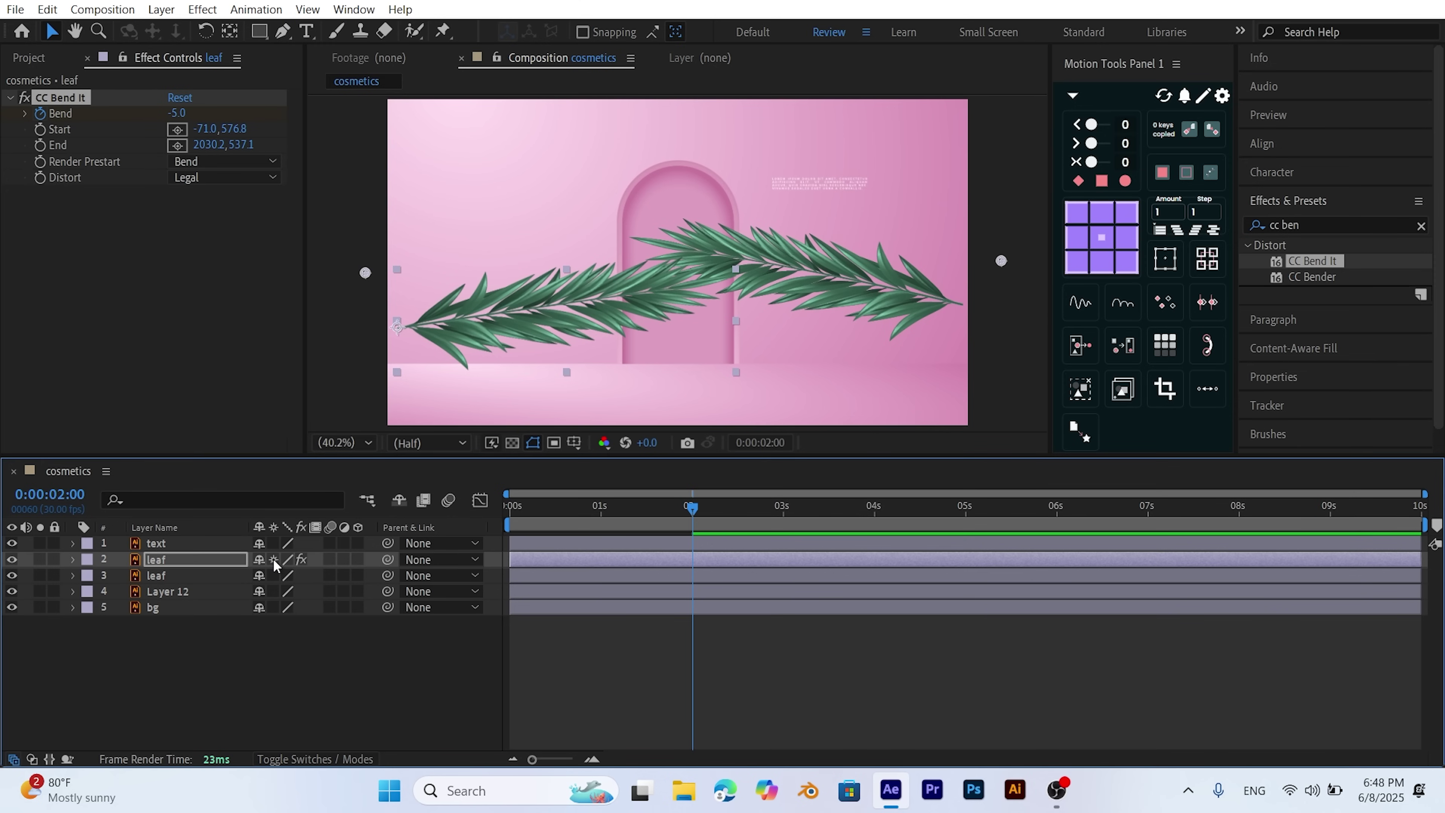
pyautogui.click(158, 561)
pyautogui.moveTo(639, 509); pyautogui.dragTo(509, 509)
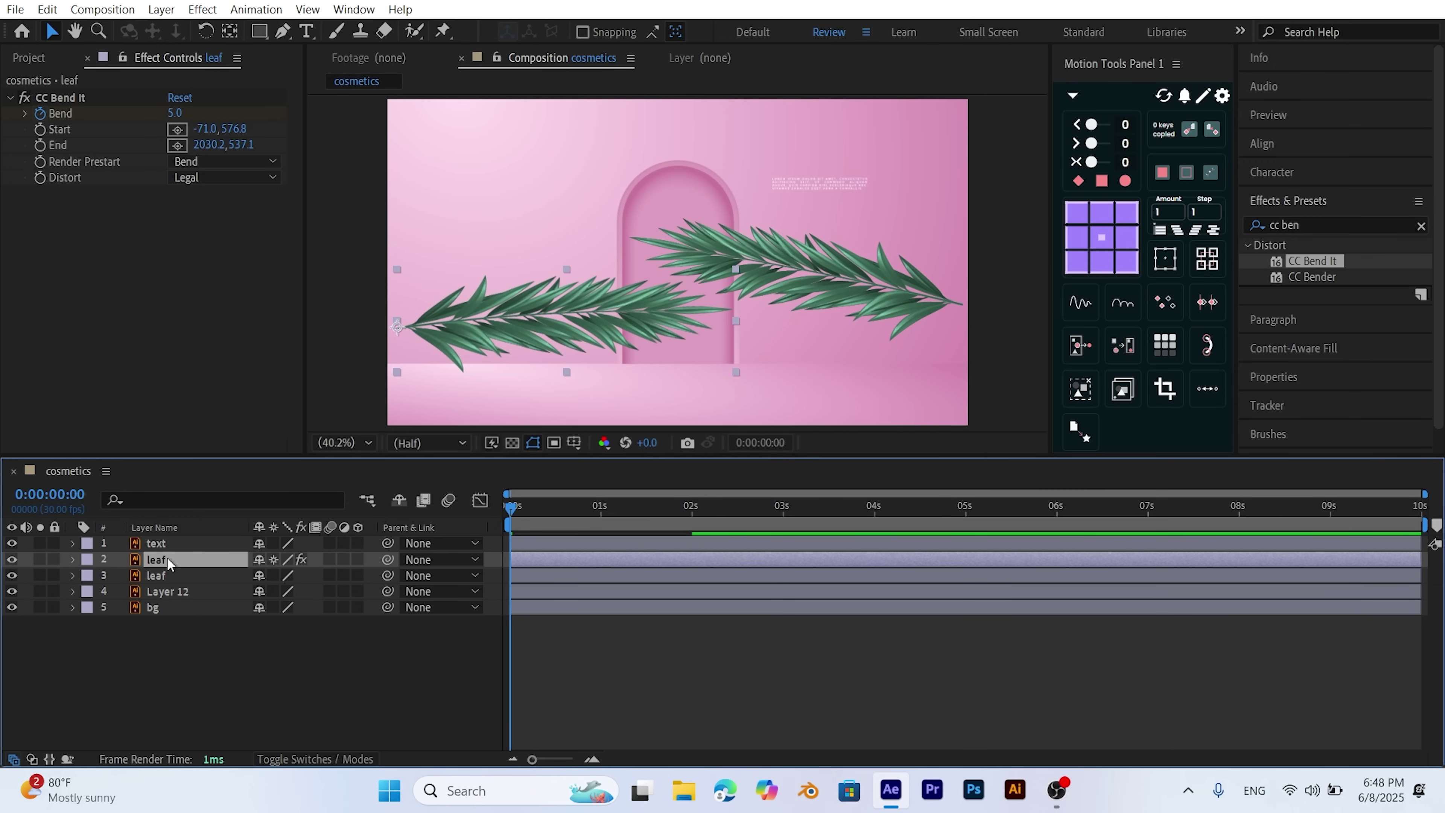
# Reveal the layer 2 leaf's Bend keyframes and apply Easy Ease to both of them.
pyautogui.press('u')
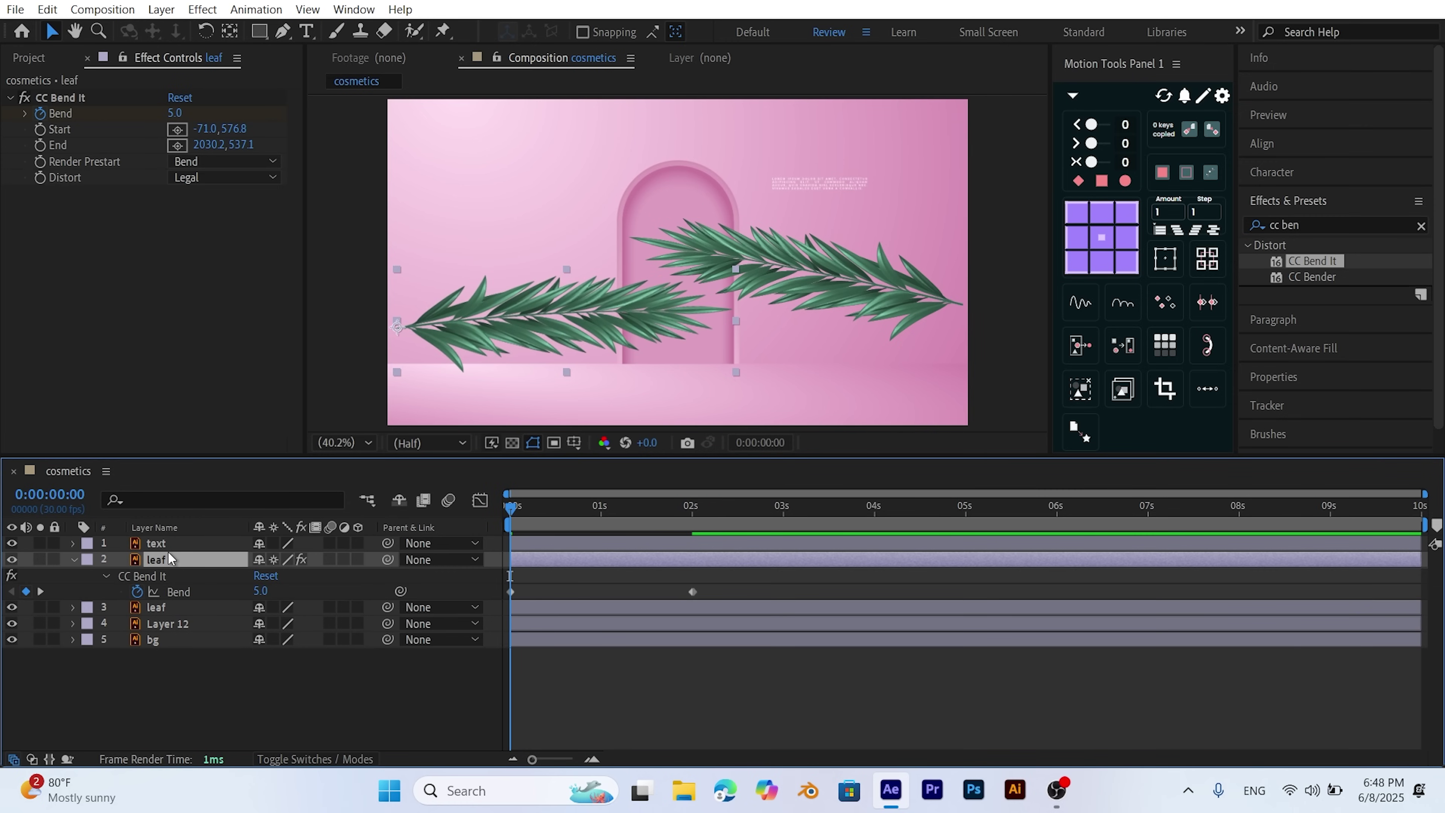
pyautogui.moveTo(724, 577); pyautogui.dragTo(516, 595)
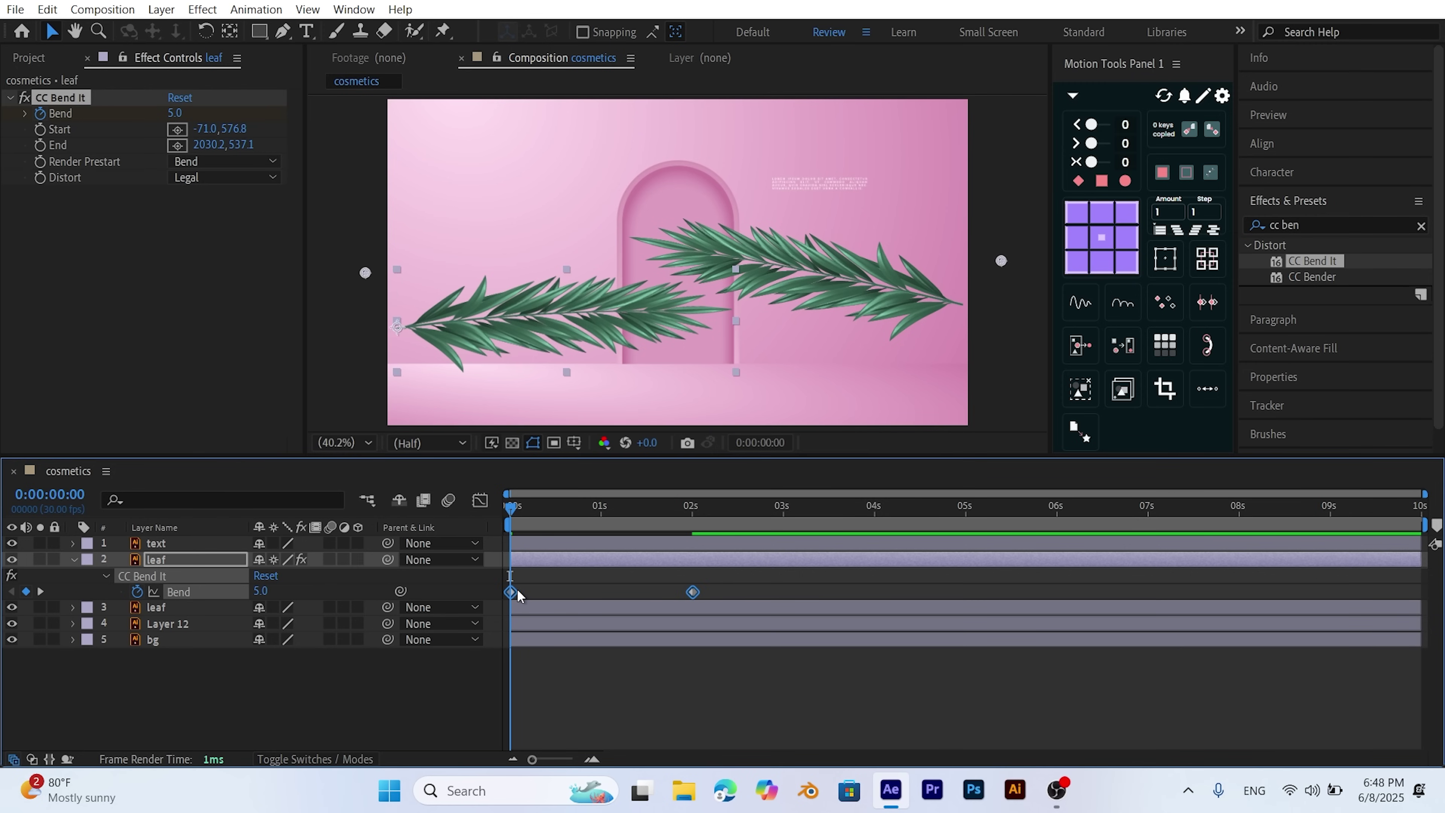
pyautogui.rightClick(516, 592)
pyautogui.moveTo(625, 578)
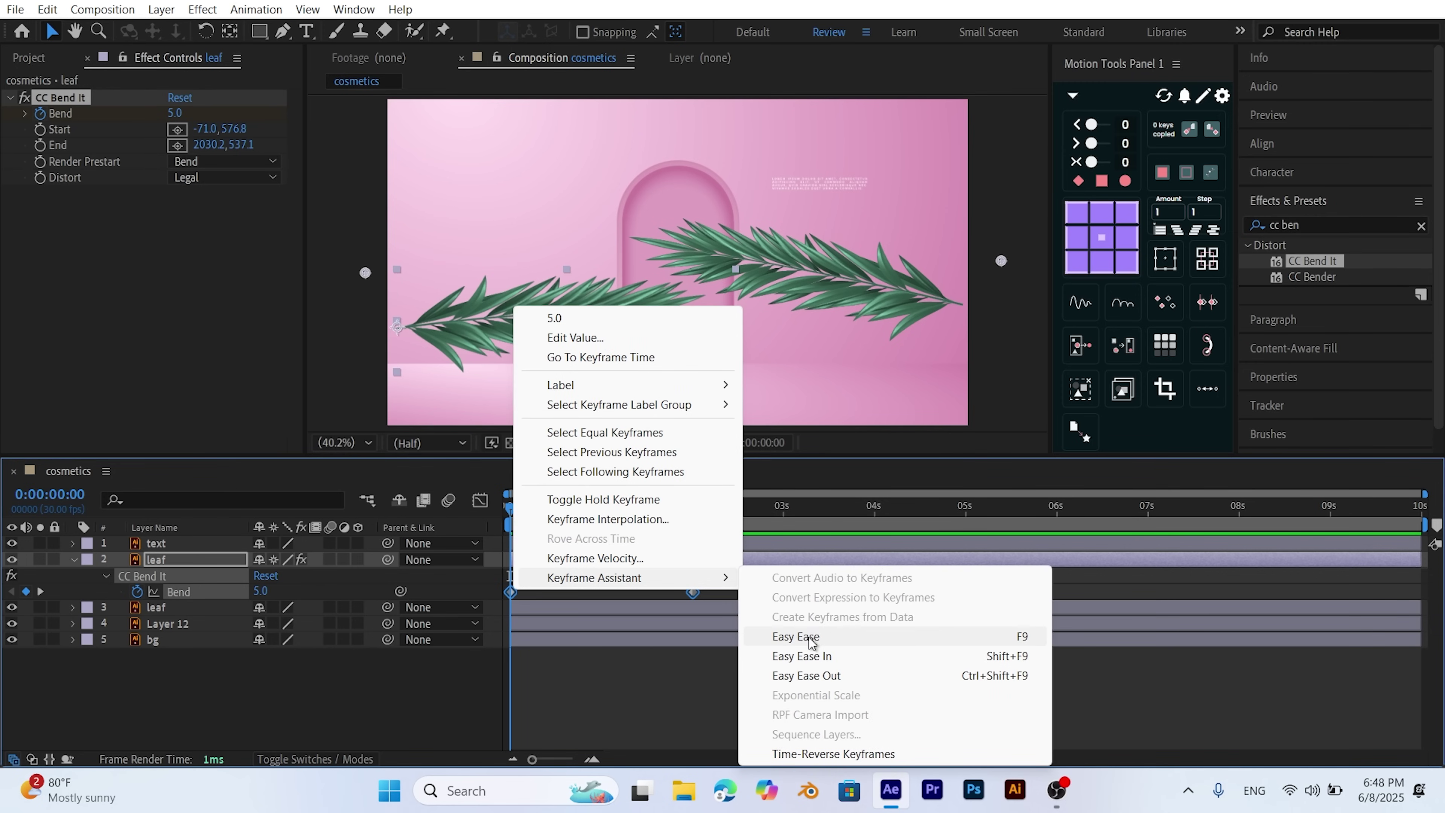
pyautogui.click(796, 636)
pyautogui.click(415, 689)
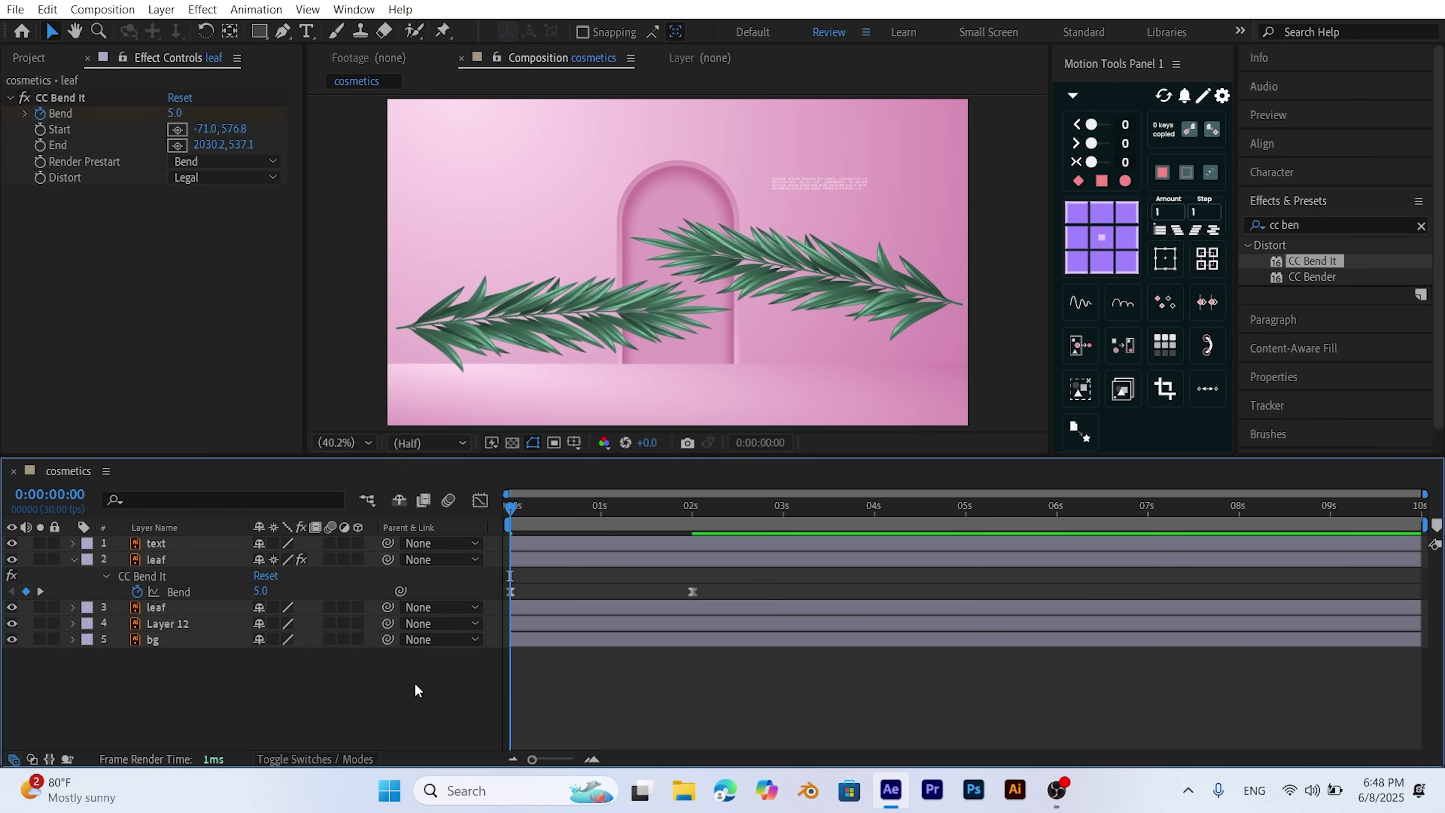
# Add the expression loopOut("pingpong") to the leaf's Bend property so the bending repeats back and forth.
pyautogui.keyDown('alt'); pyautogui.click(137, 591); pyautogui.keyUp('alt')
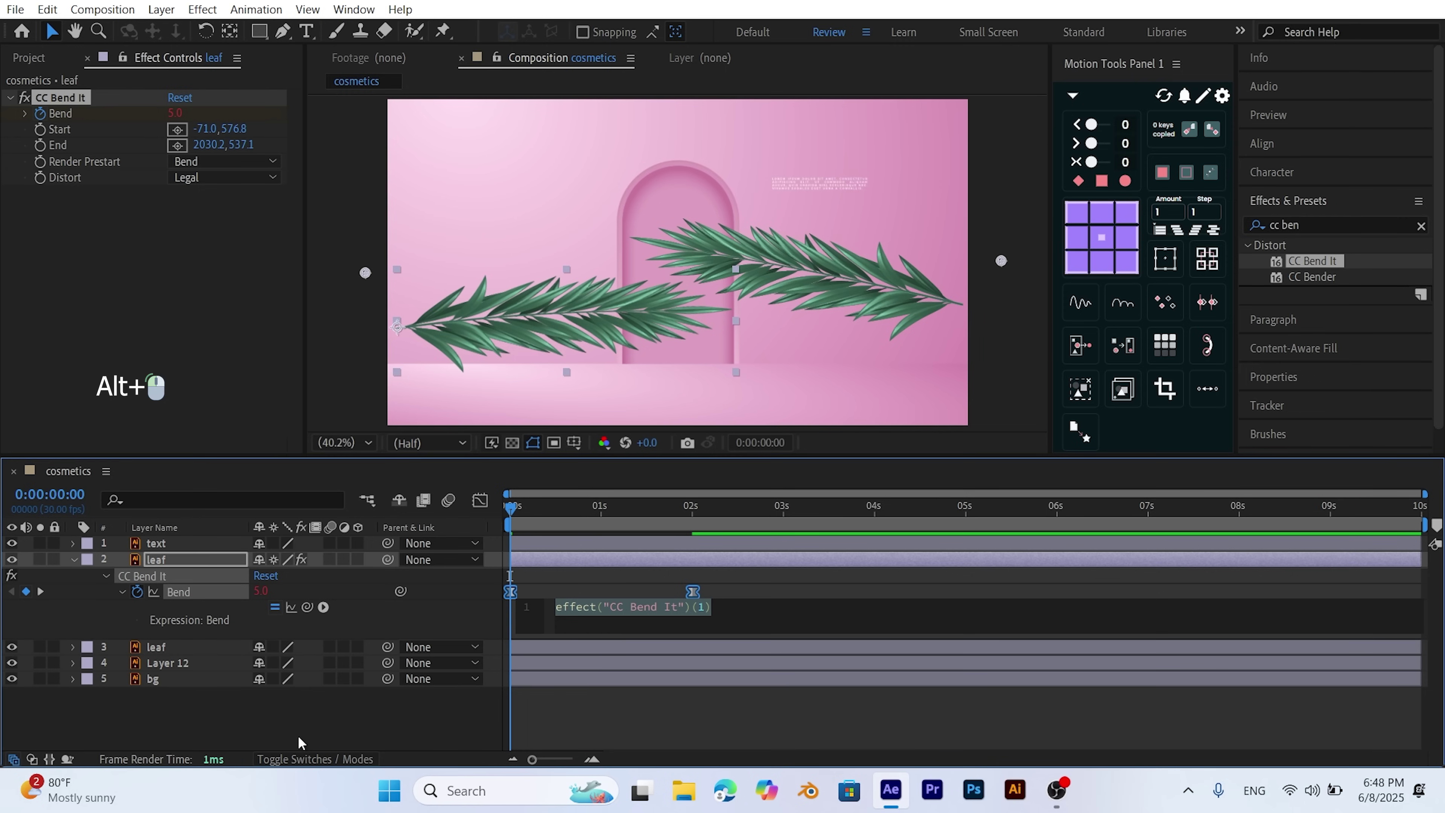
pyautogui.write('loop')
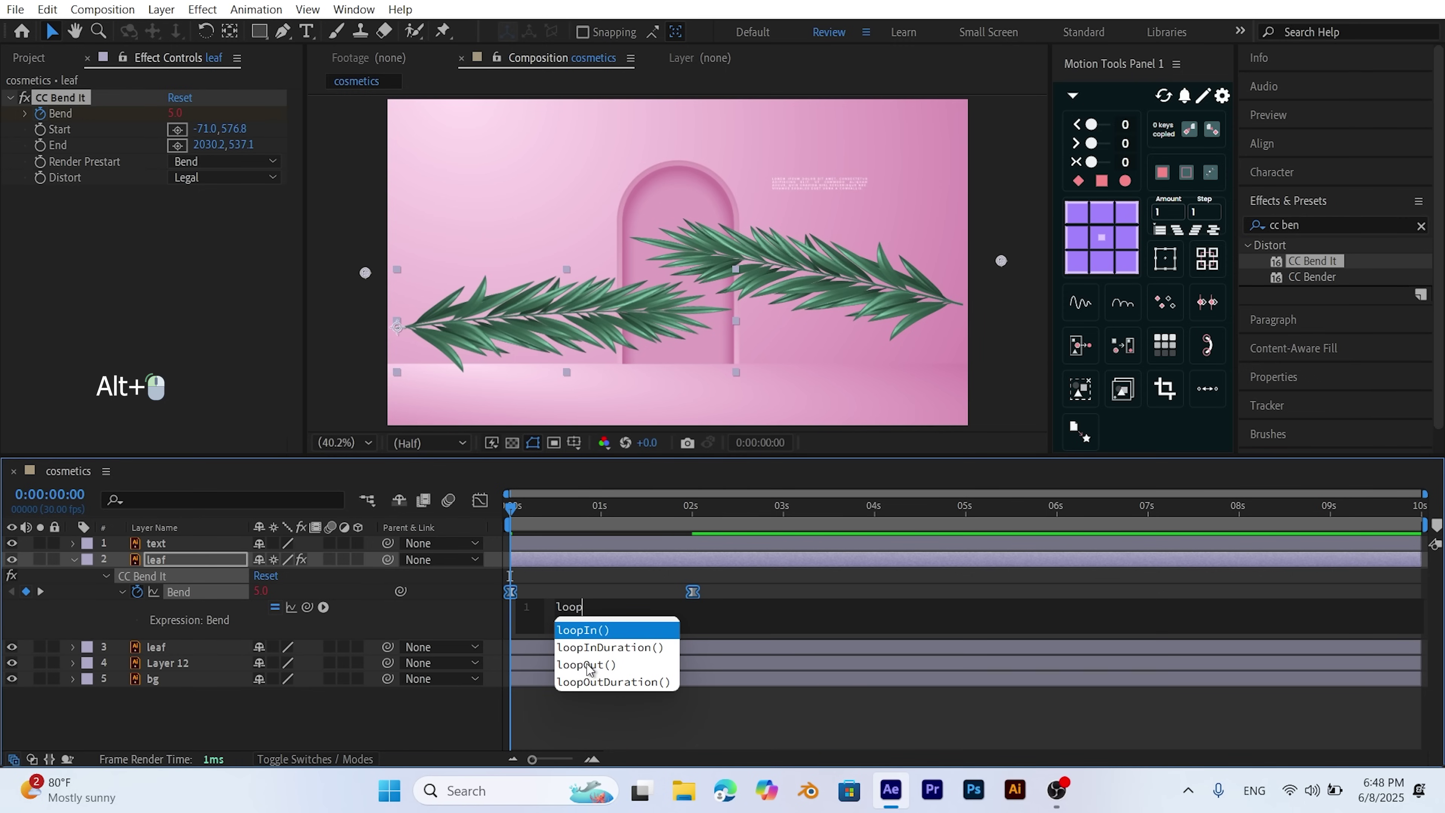
pyautogui.click(587, 664)
pyautogui.write('"')
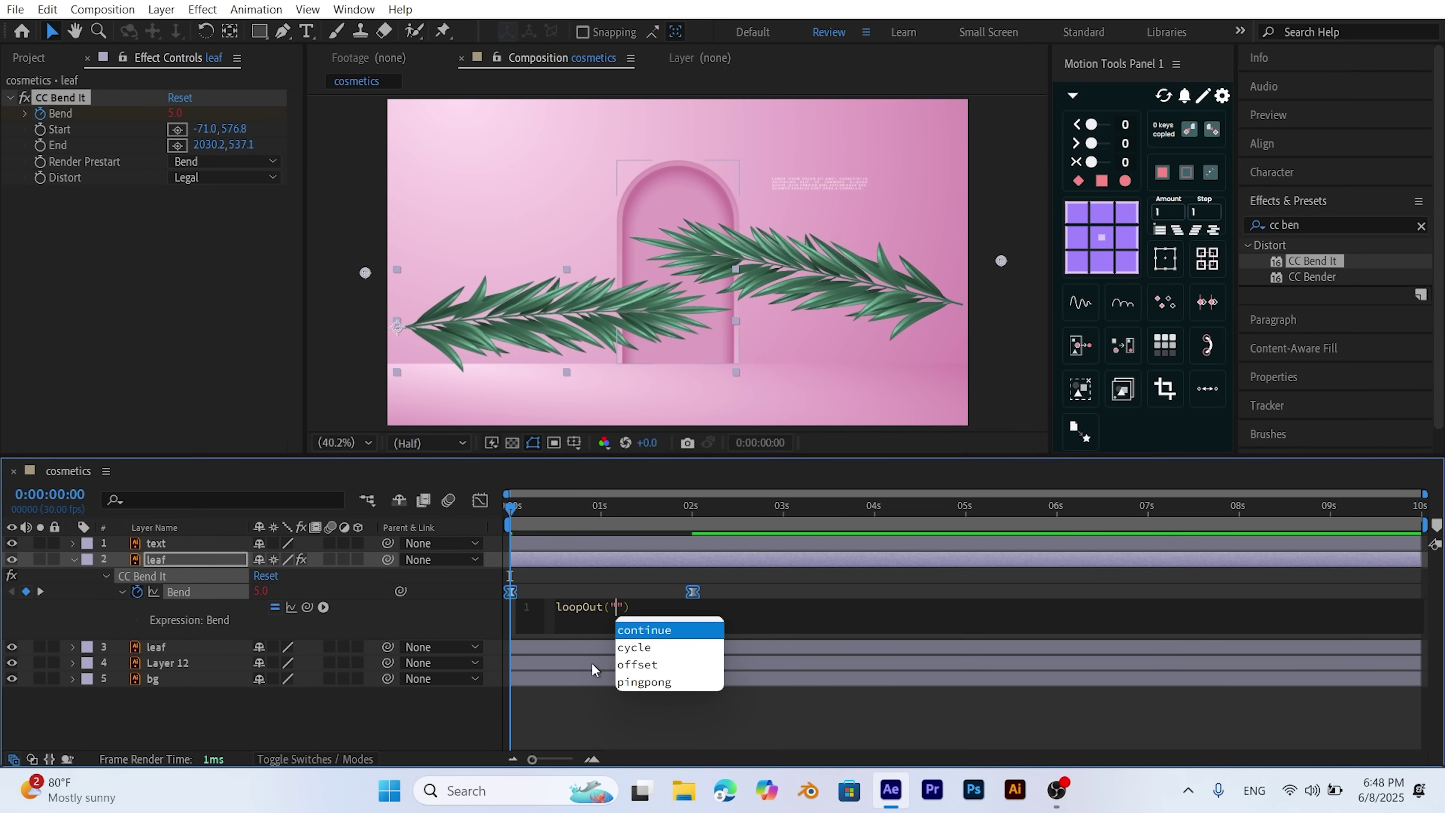
pyautogui.click(664, 686)
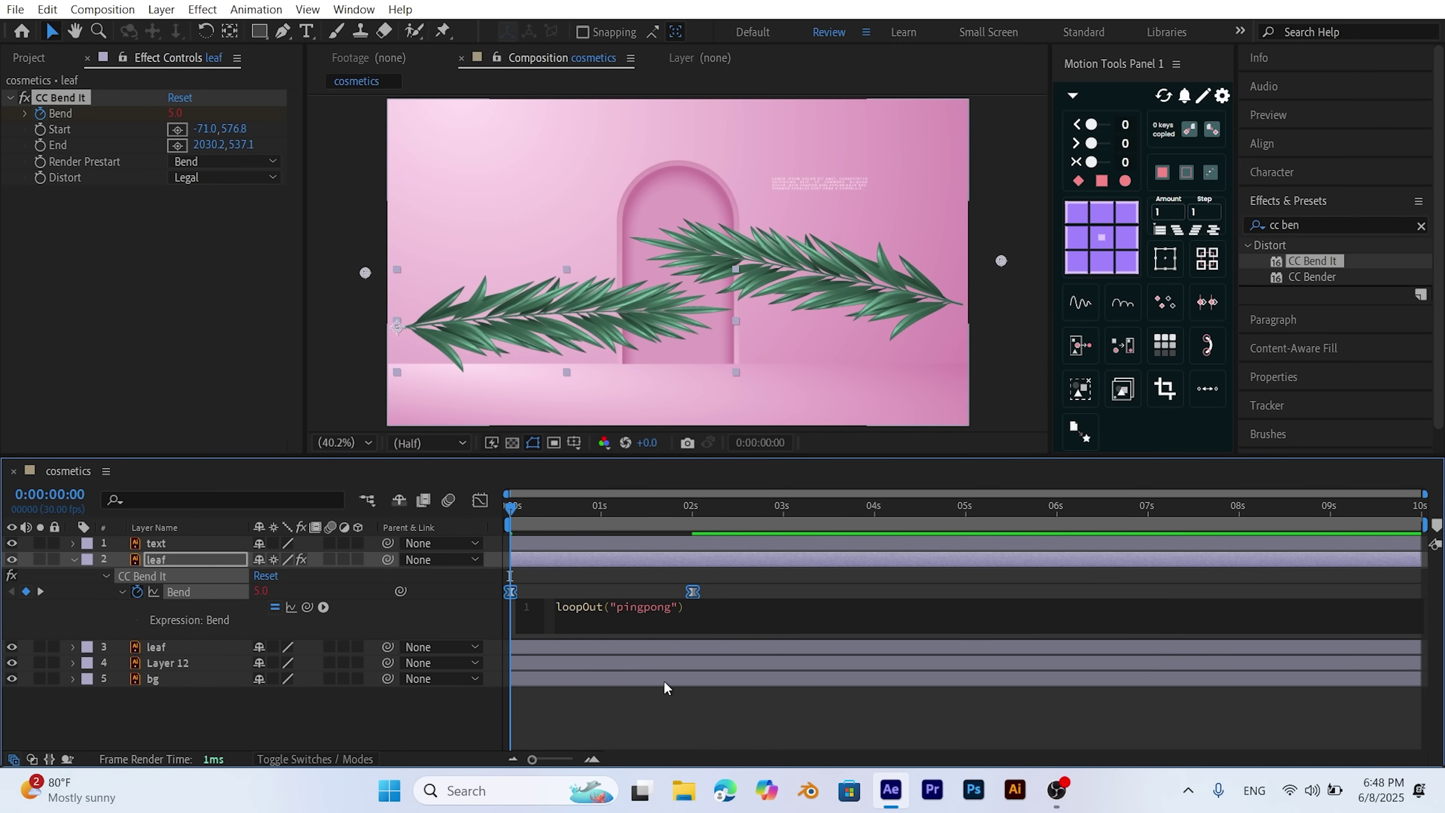
pyautogui.click(476, 612)
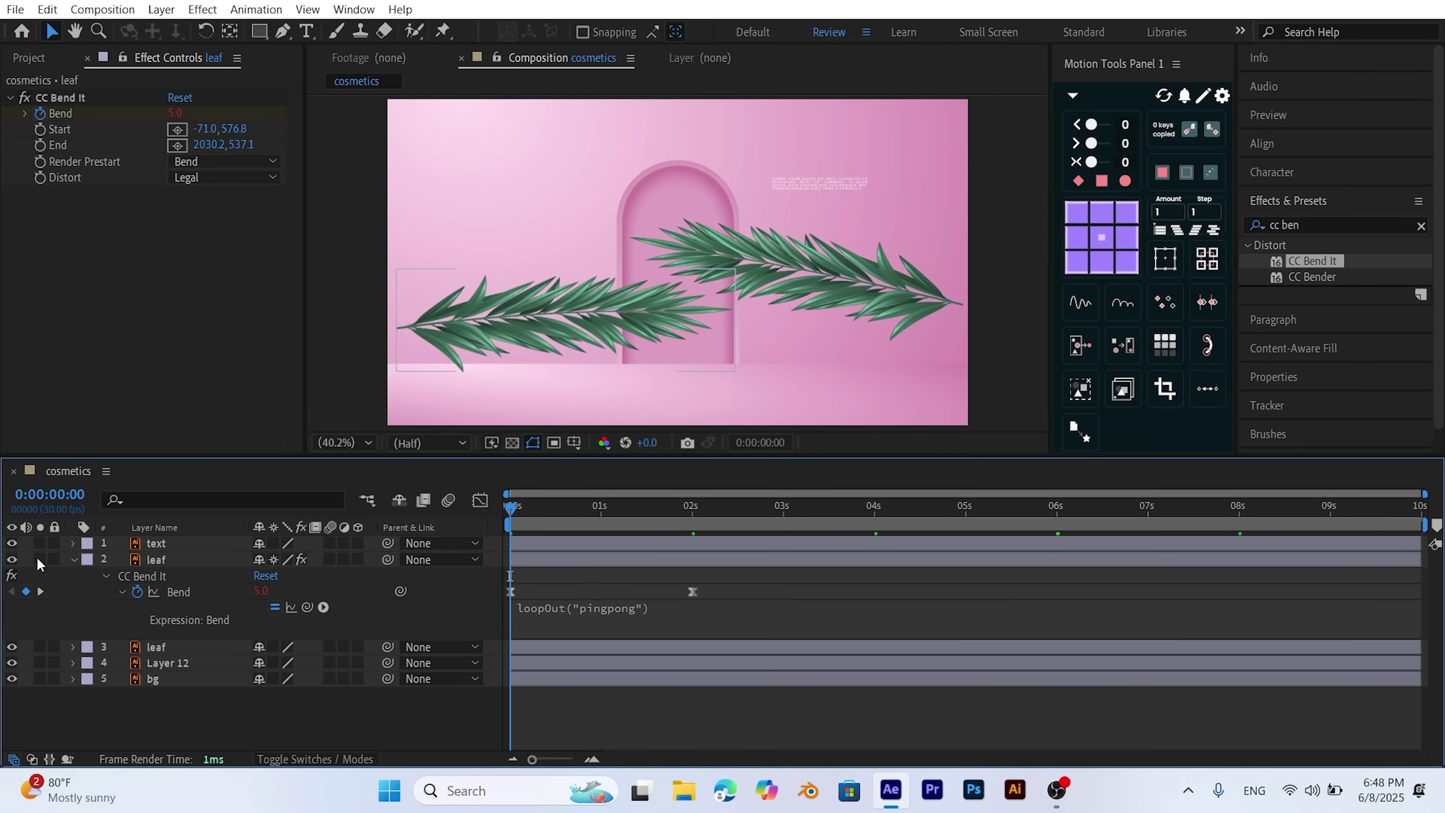
# Preview the layer 2 leaf's bending animation in solo, then show all layers again and collapse its properties.
pyautogui.click(39, 559)
pyautogui.press('space')
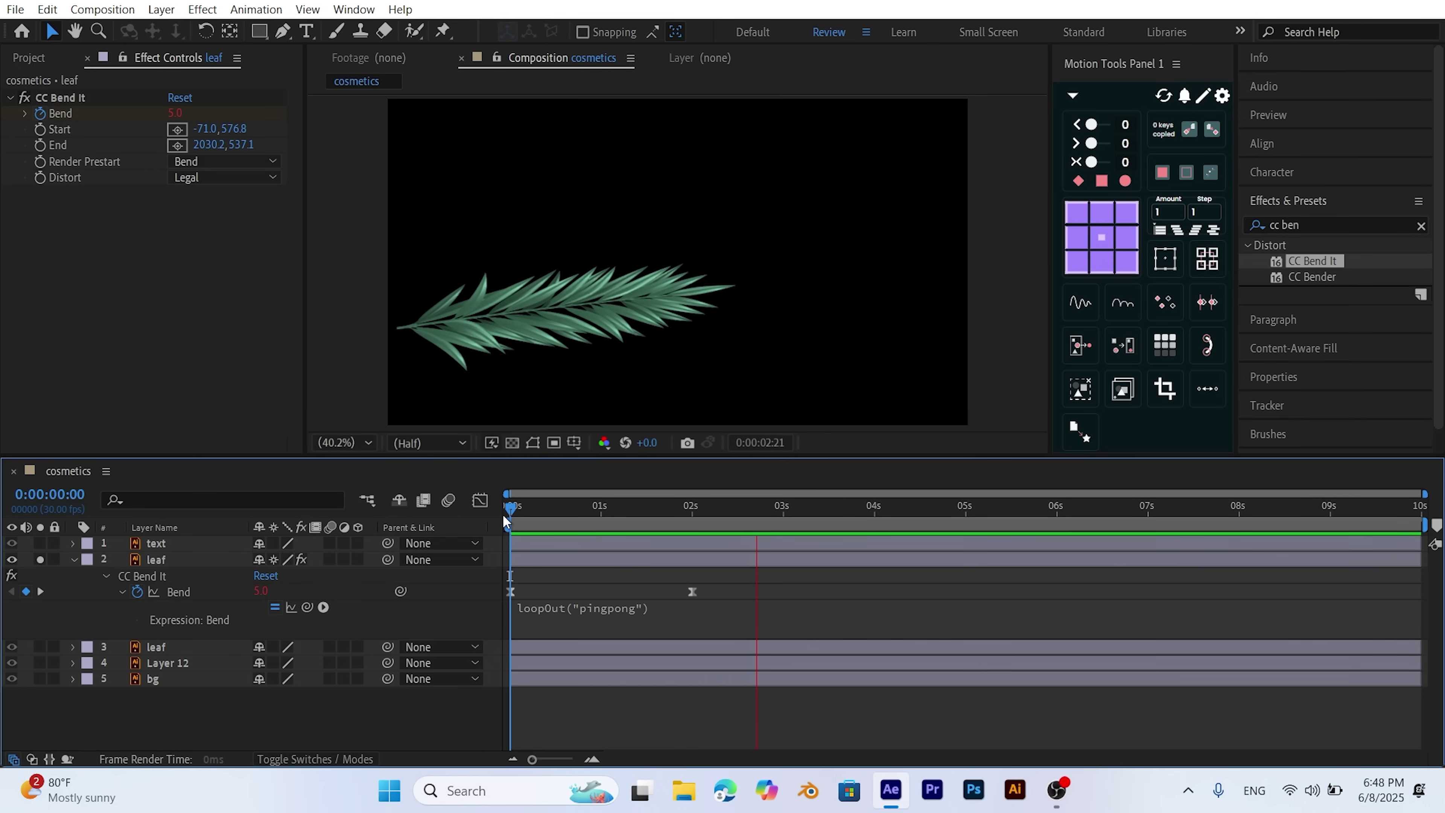
pyautogui.press('space')
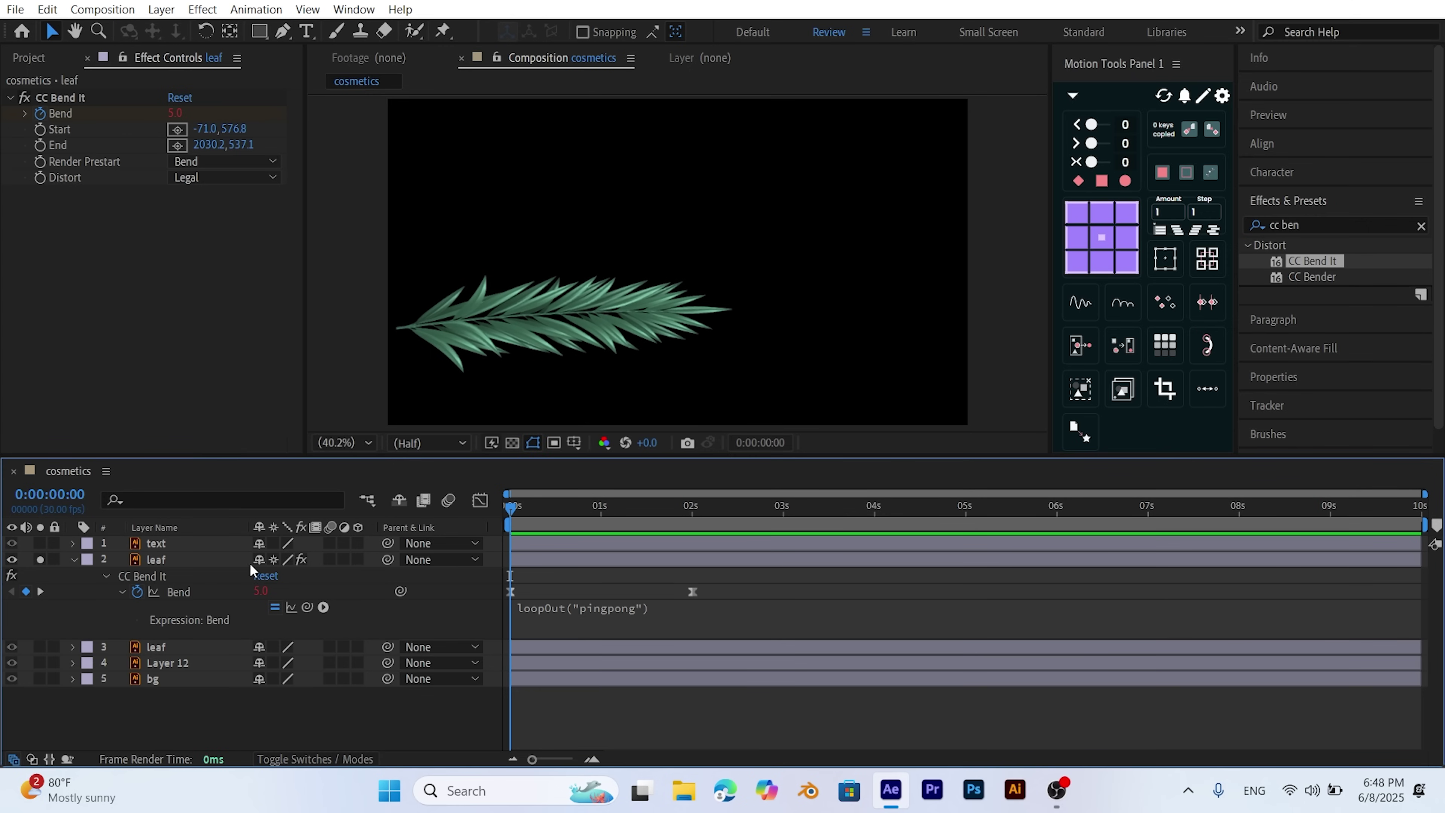
pyautogui.click(40, 577)
pyautogui.click(40, 559)
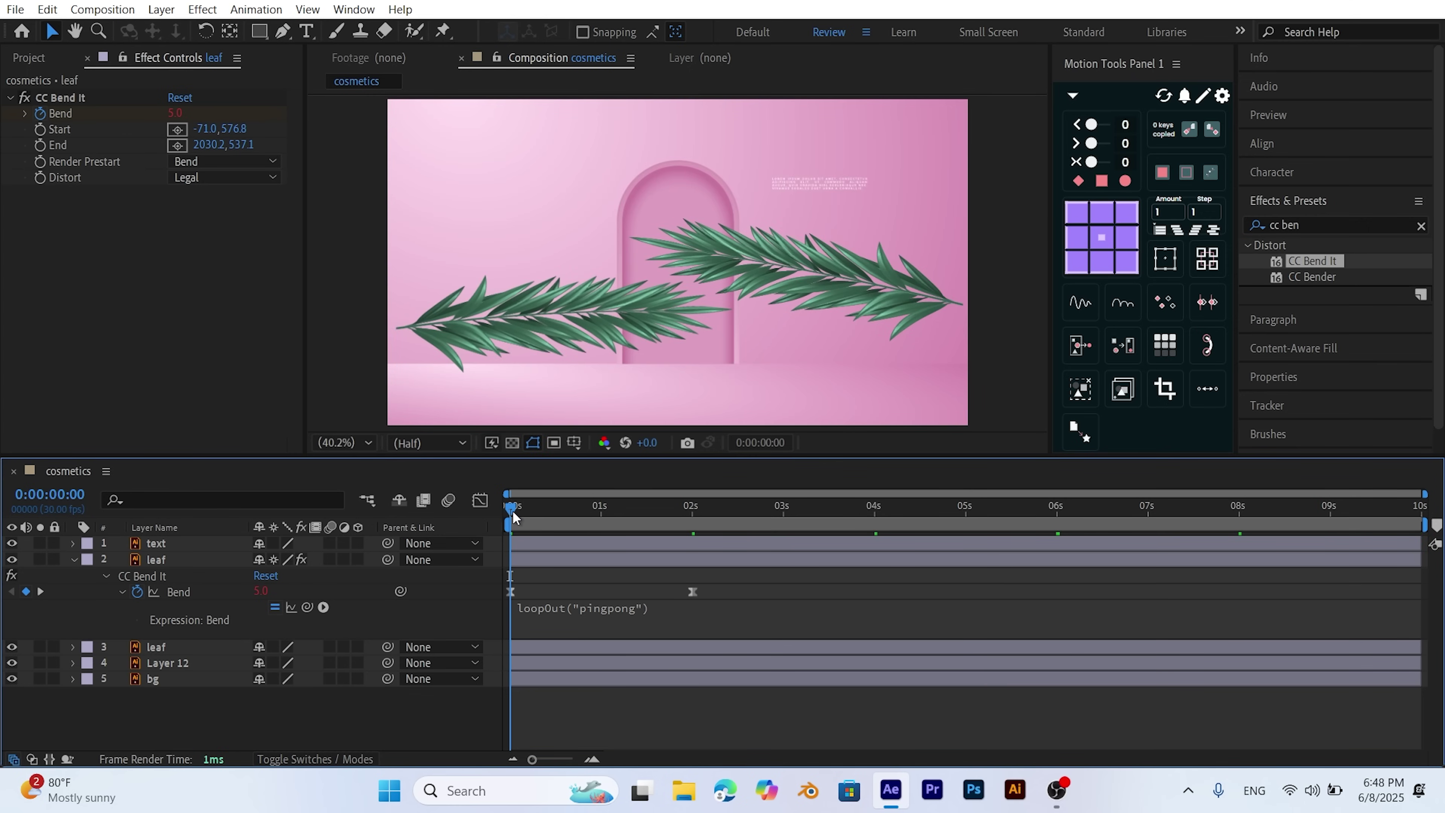
pyautogui.click(73, 558)
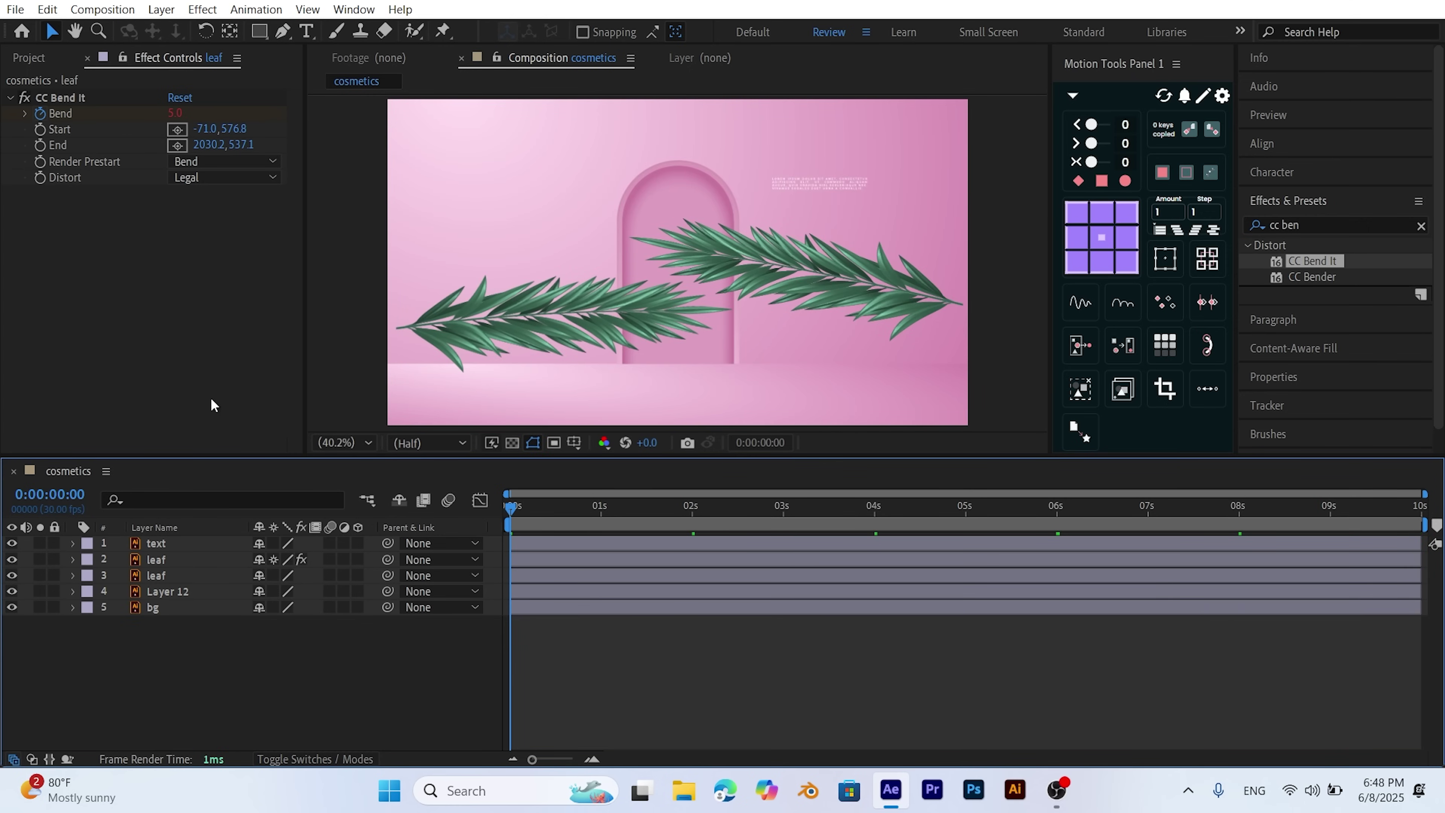
# Find the Drop Shadow effect and apply it to the layer 2 leaf.
pyautogui.click(164, 560)
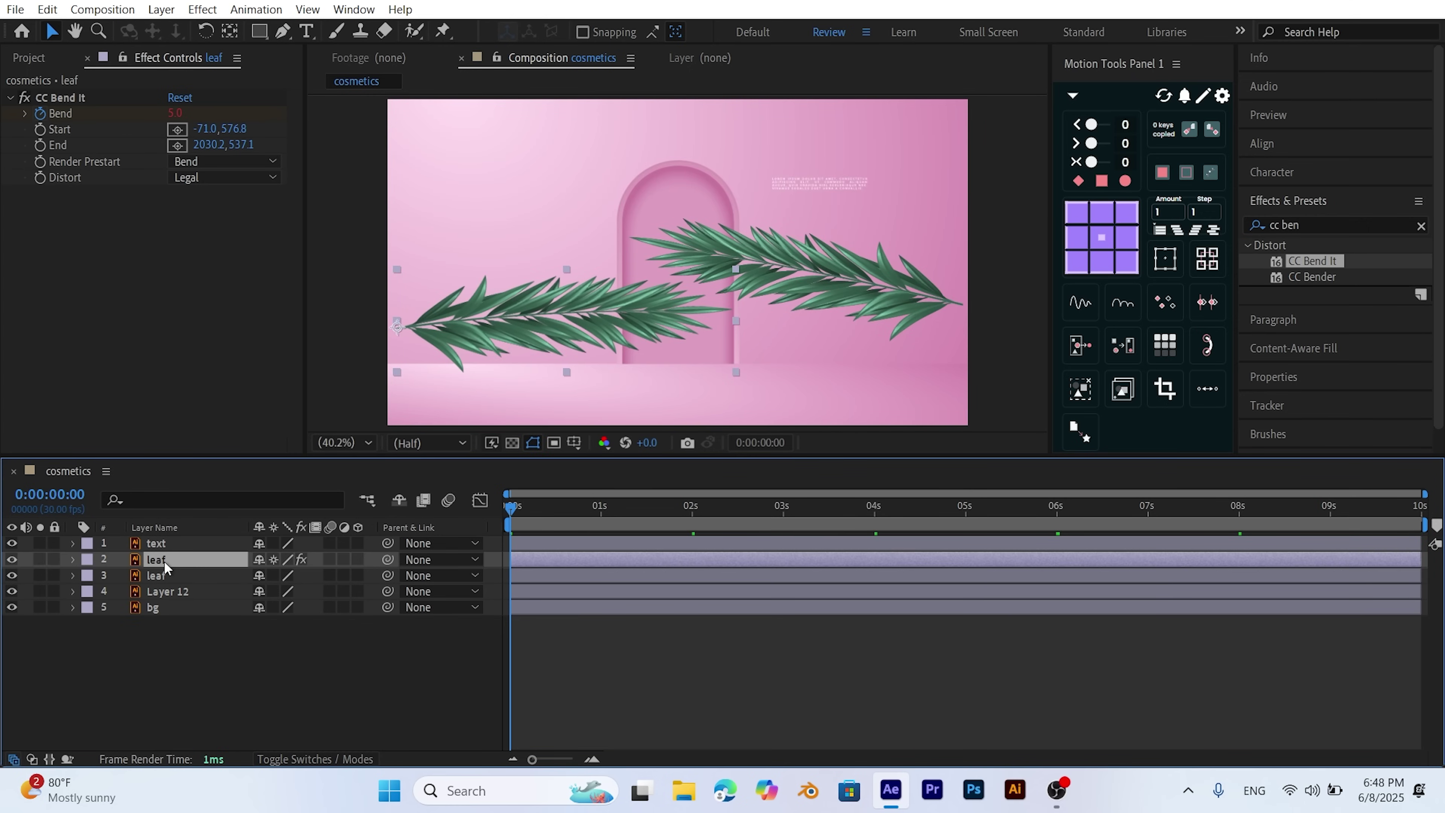
pyautogui.click(1303, 226)
pyautogui.write('dro')
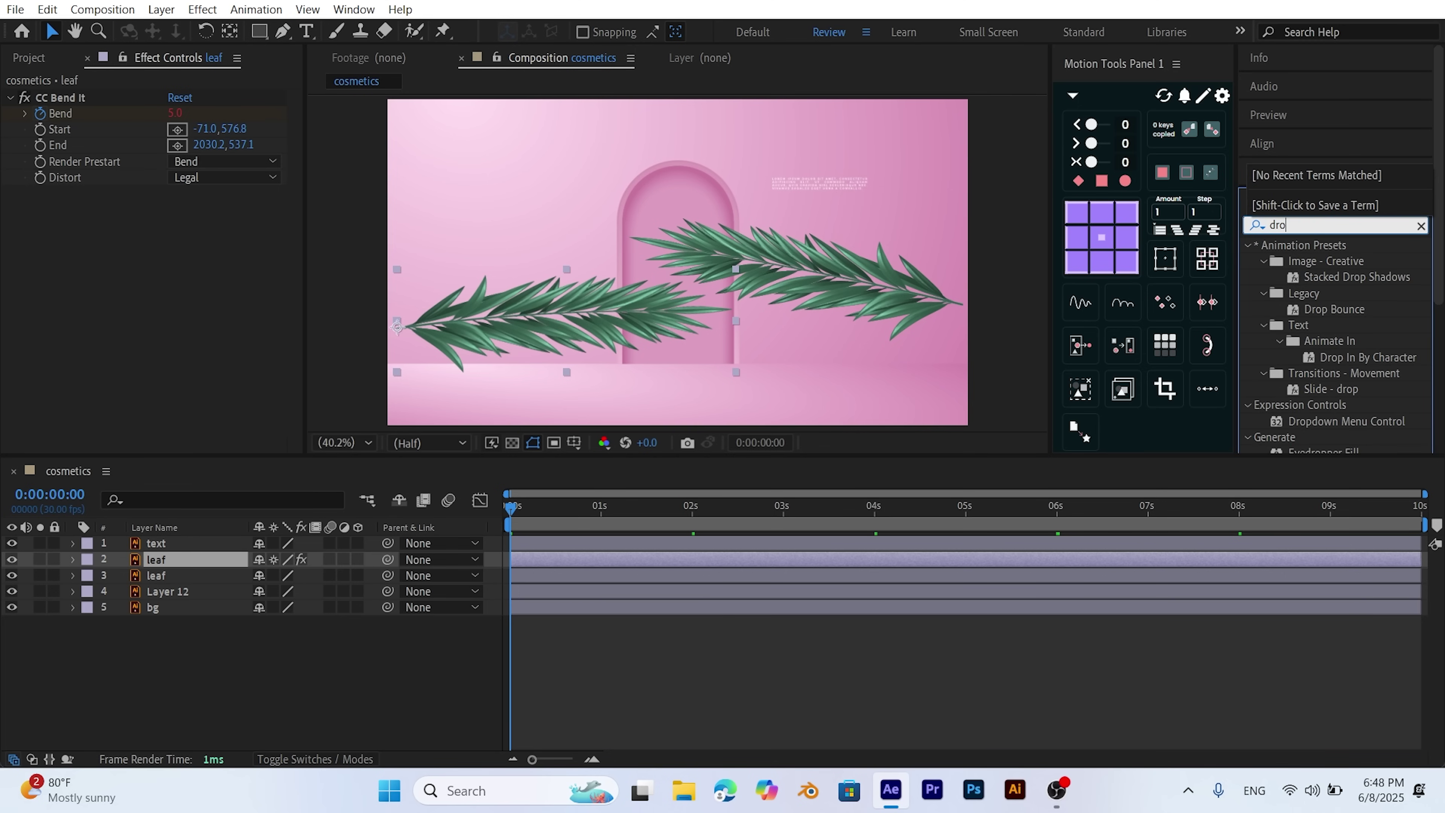
pyautogui.write('p s')
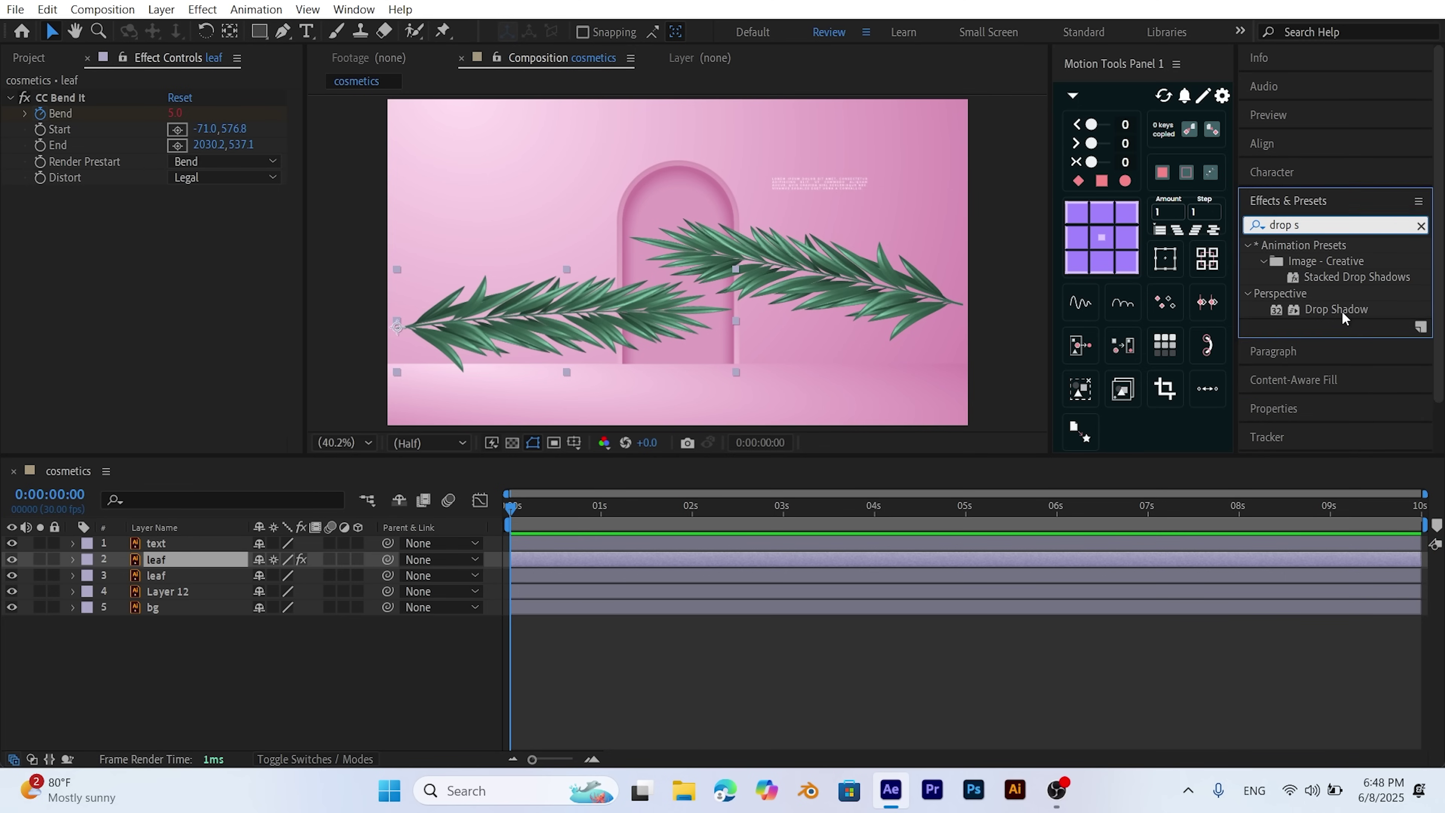
pyautogui.moveTo(1335, 309); pyautogui.dragTo(185, 563)
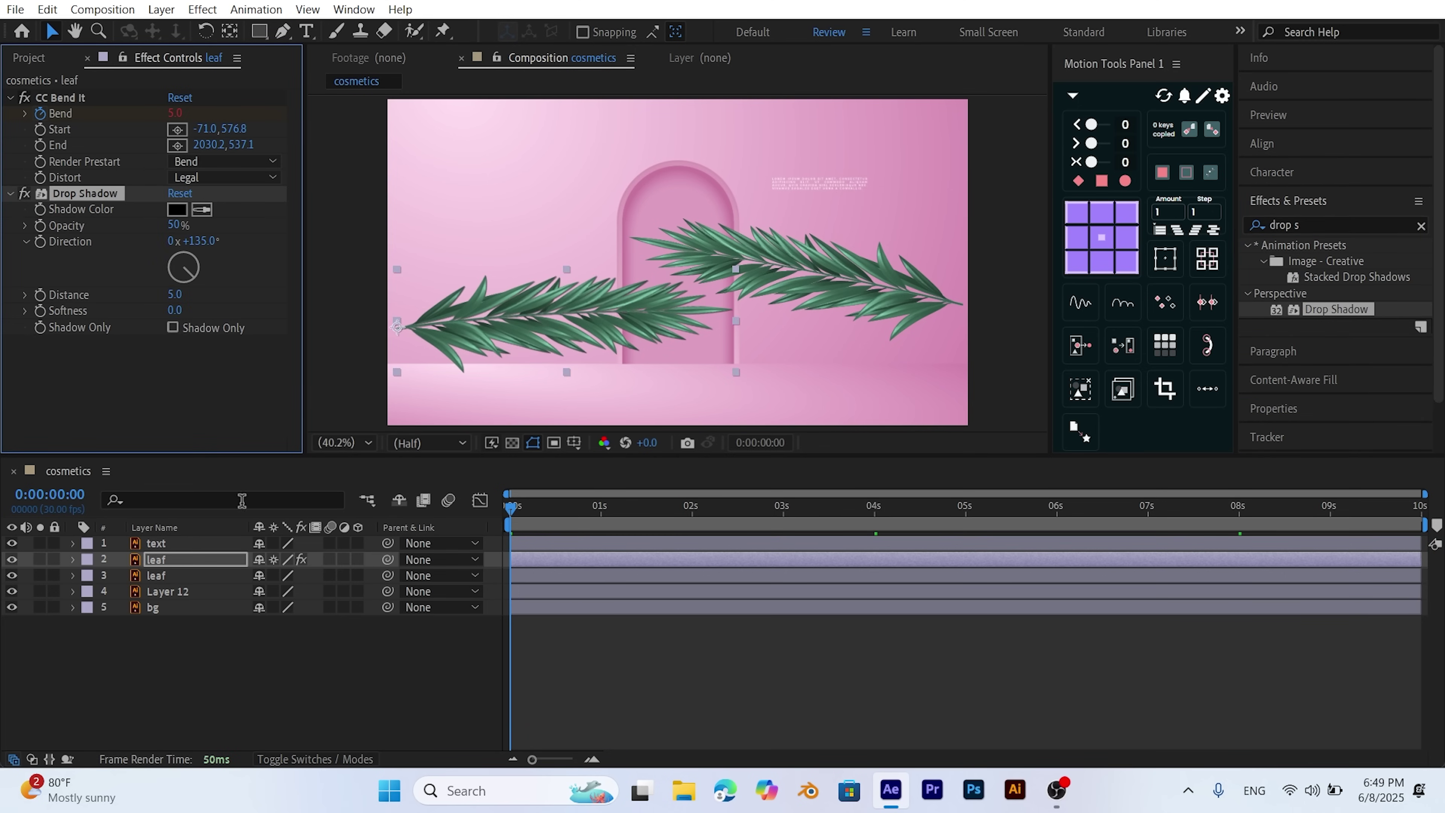
# Set the leaf's drop shadow Distance to 20 and Softness to 46.
pyautogui.click(176, 295)
pyautogui.write('20')
pyautogui.press('Return')
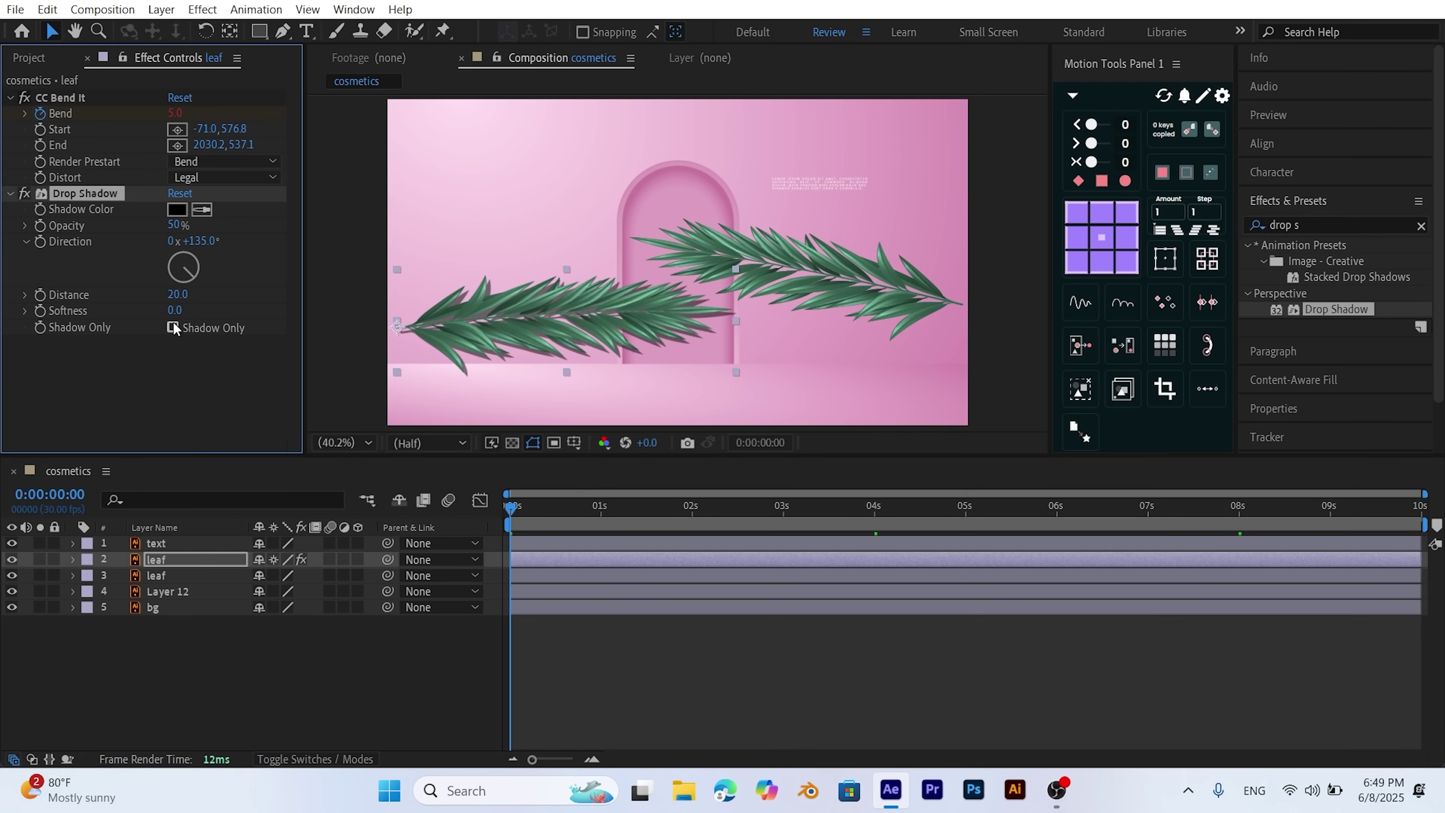
pyautogui.moveTo(176, 310); pyautogui.dragTo(229, 316)
pyautogui.click(205, 403)
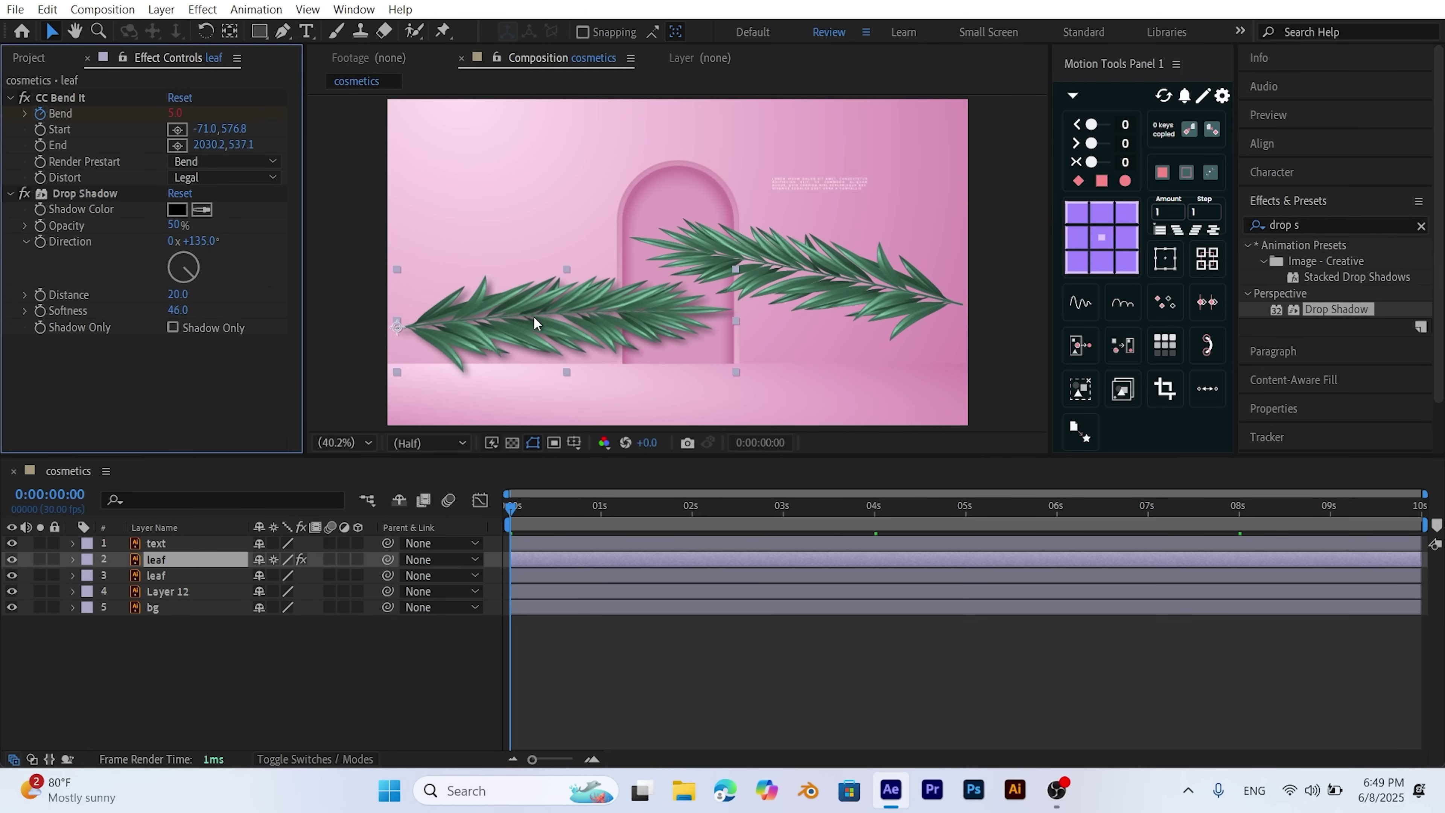
# Move the layer 2 leaf left and slightly down so its stem end sits outside the frame, and deselect it.
pyautogui.moveTo(571, 318); pyautogui.dragTo(442, 332)
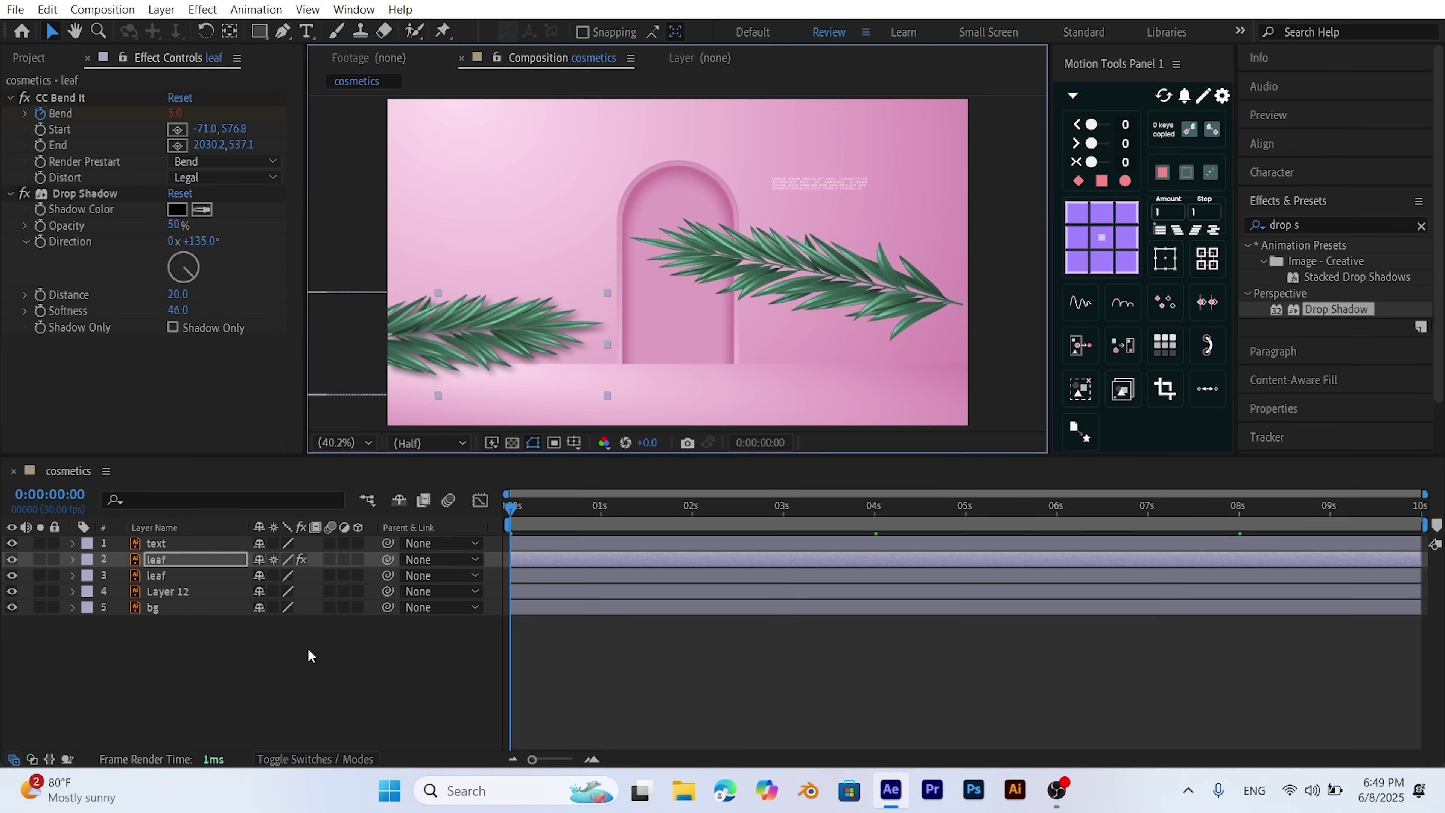
pyautogui.click(308, 673)
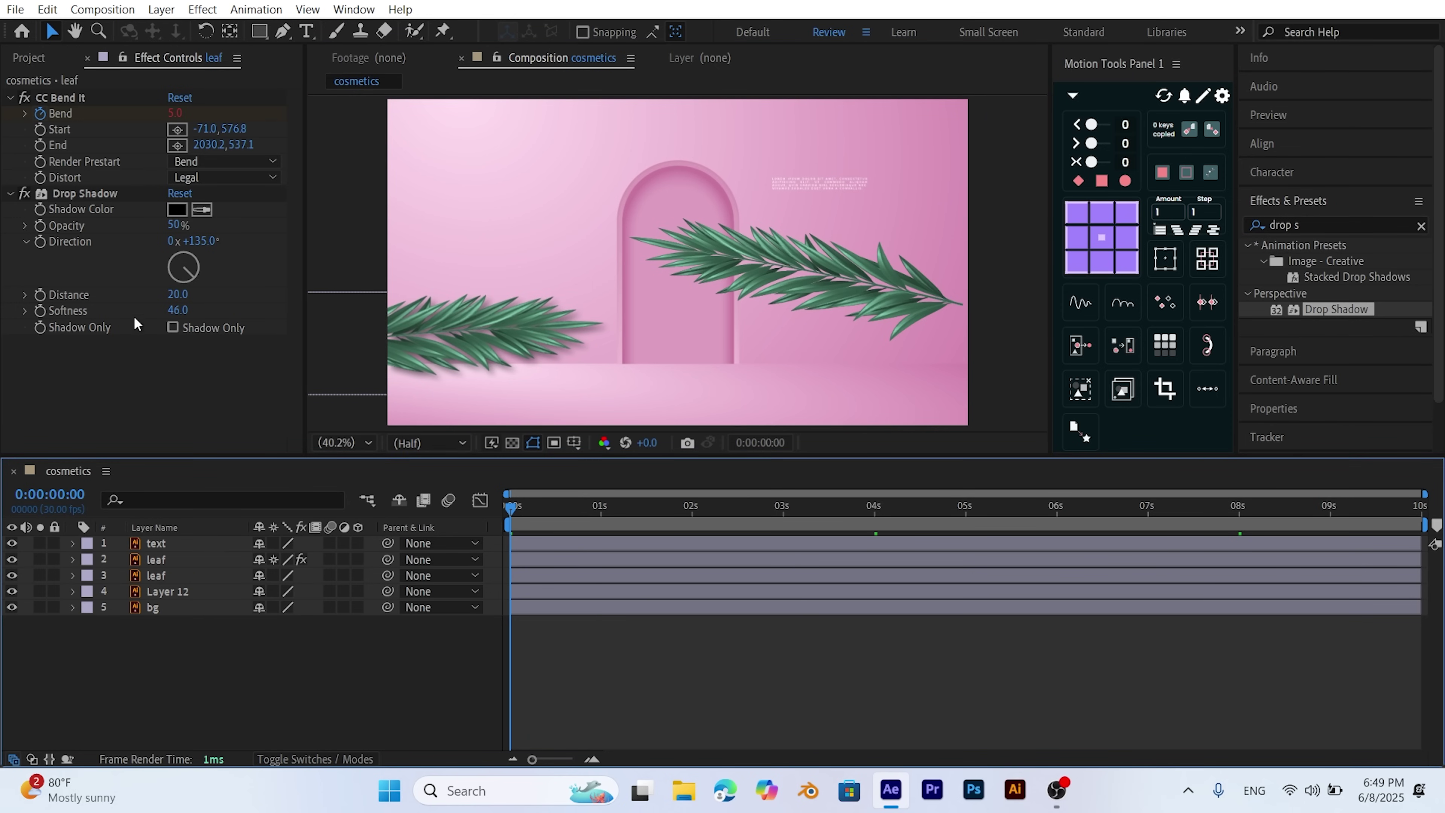
# Copy the CC Bend It and Drop Shadow effects from the layer 2 leaf and paste them onto the layer 3 leaf.
pyautogui.click(84, 193)
pyautogui.keyDown('shift'); pyautogui.click(65, 97); pyautogui.keyUp('shift')
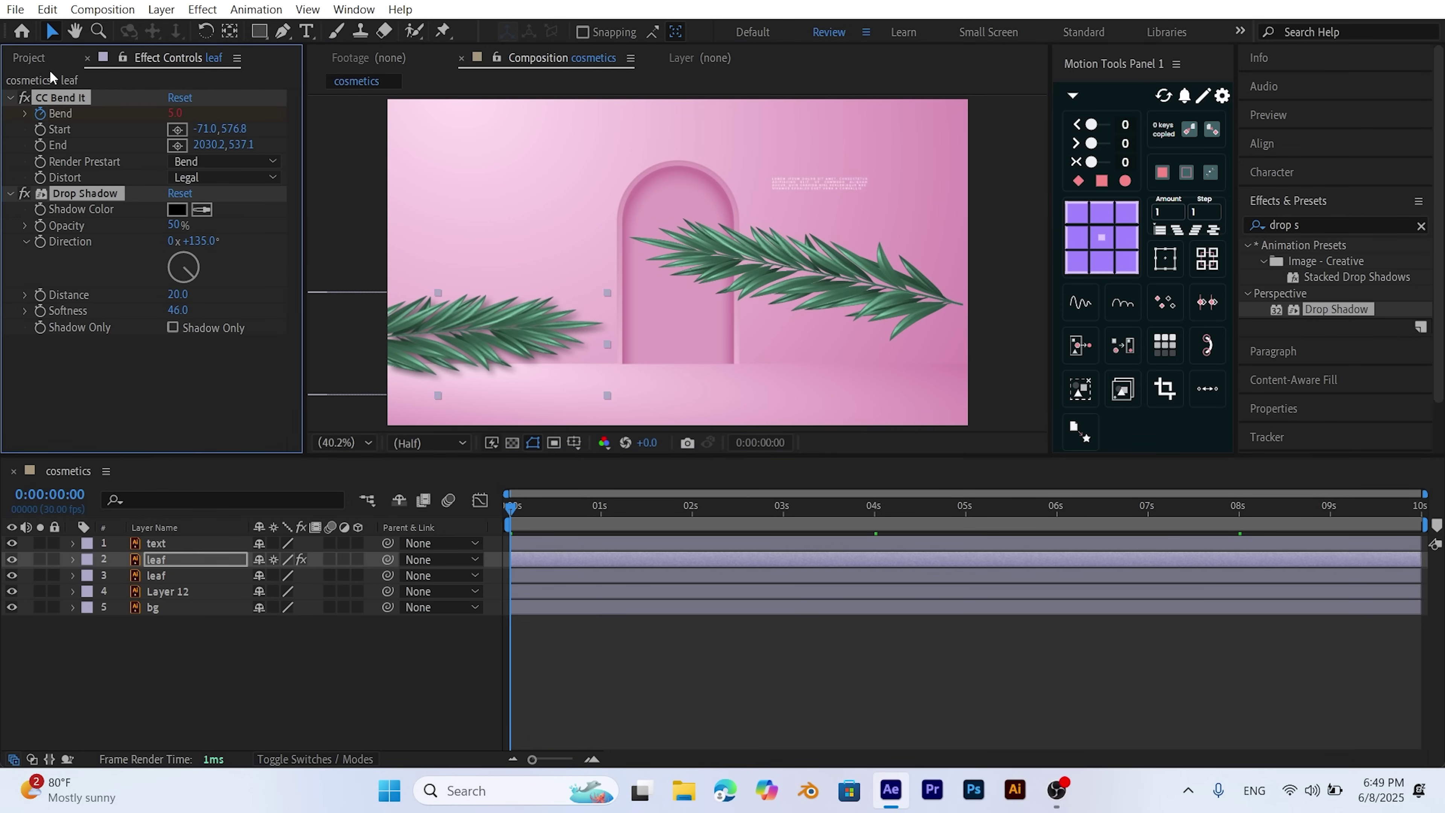
pyautogui.click(47, 9)
pyautogui.click(84, 118)
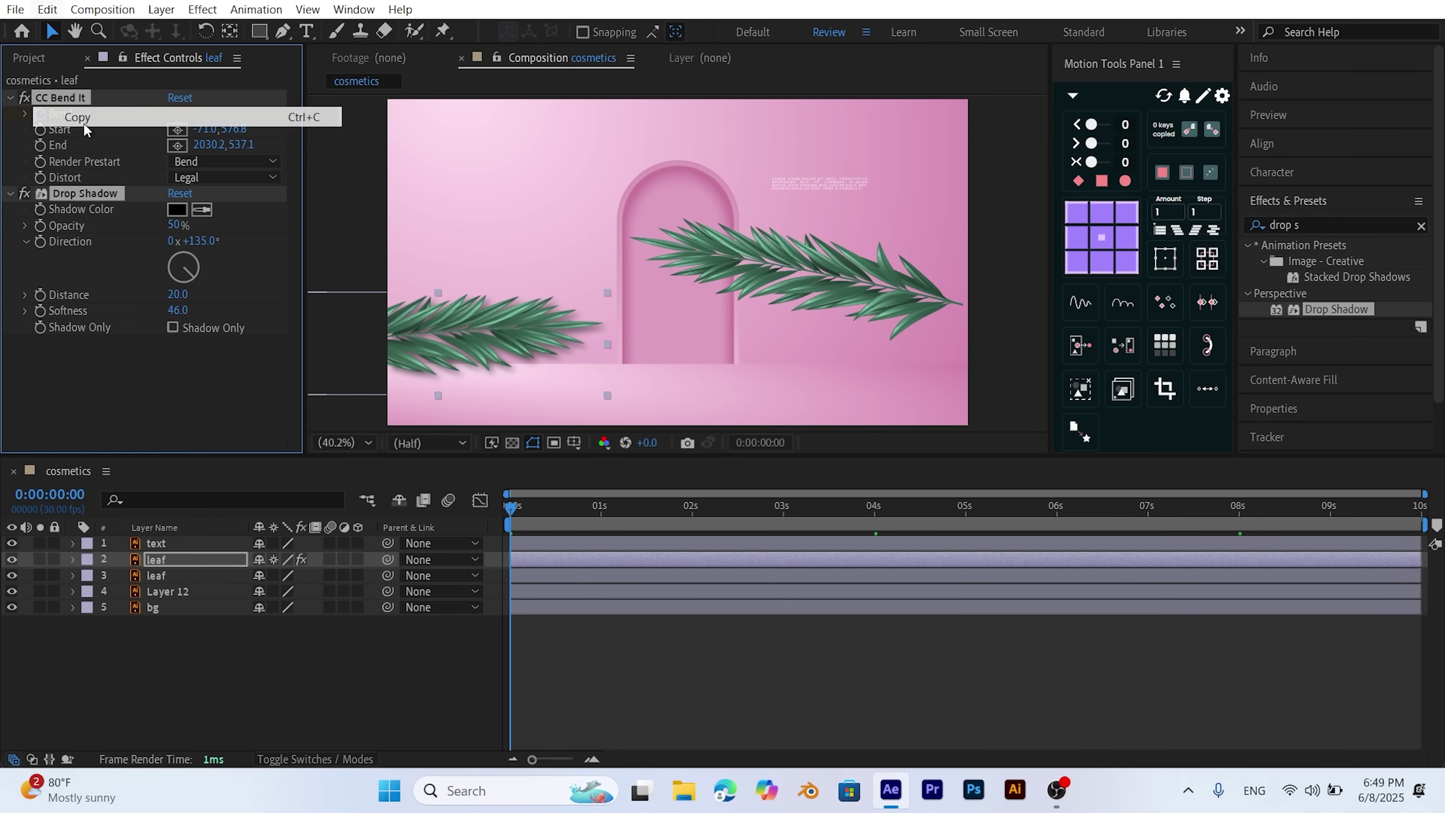
pyautogui.click(164, 575)
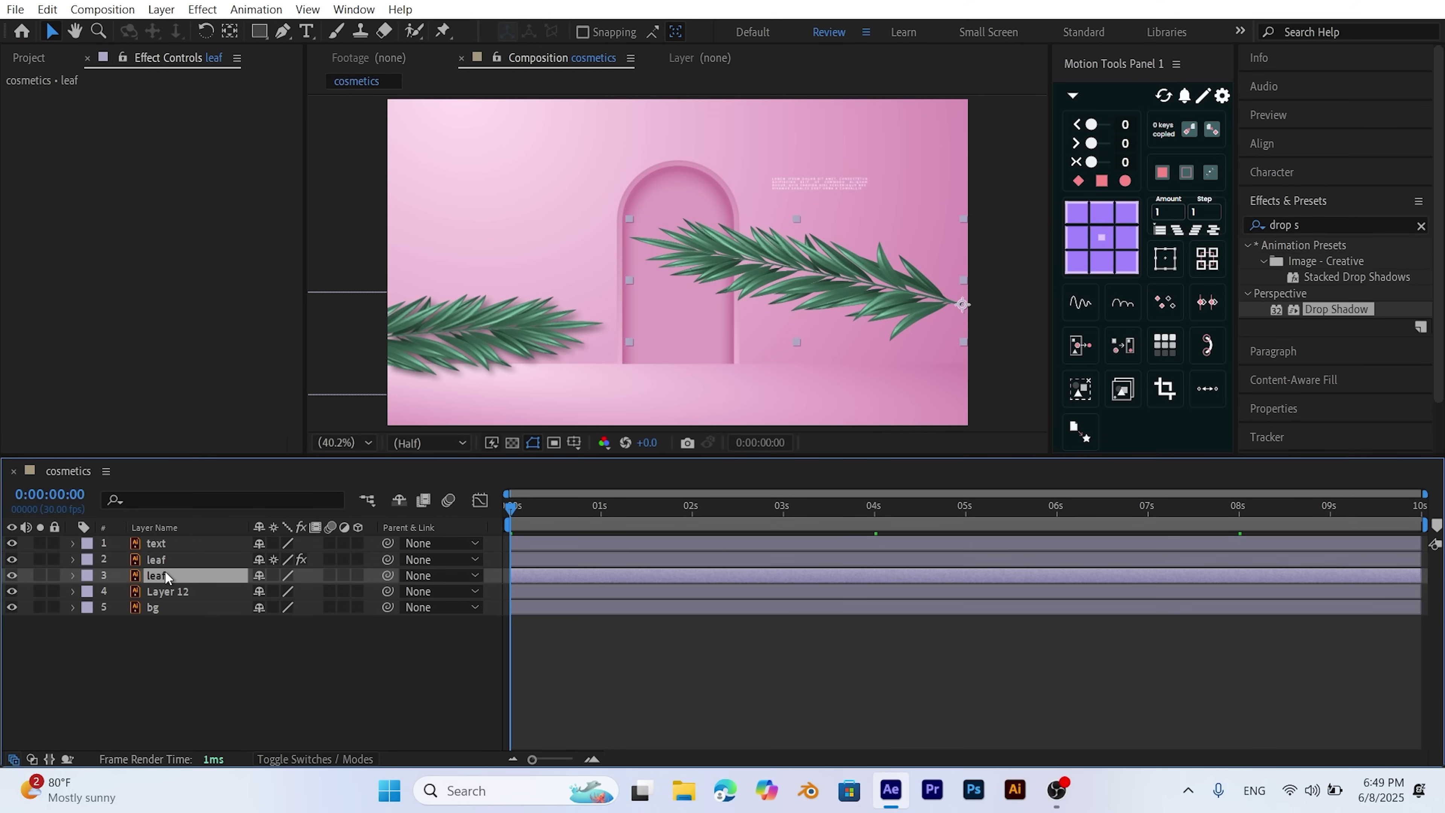
pyautogui.click(47, 9)
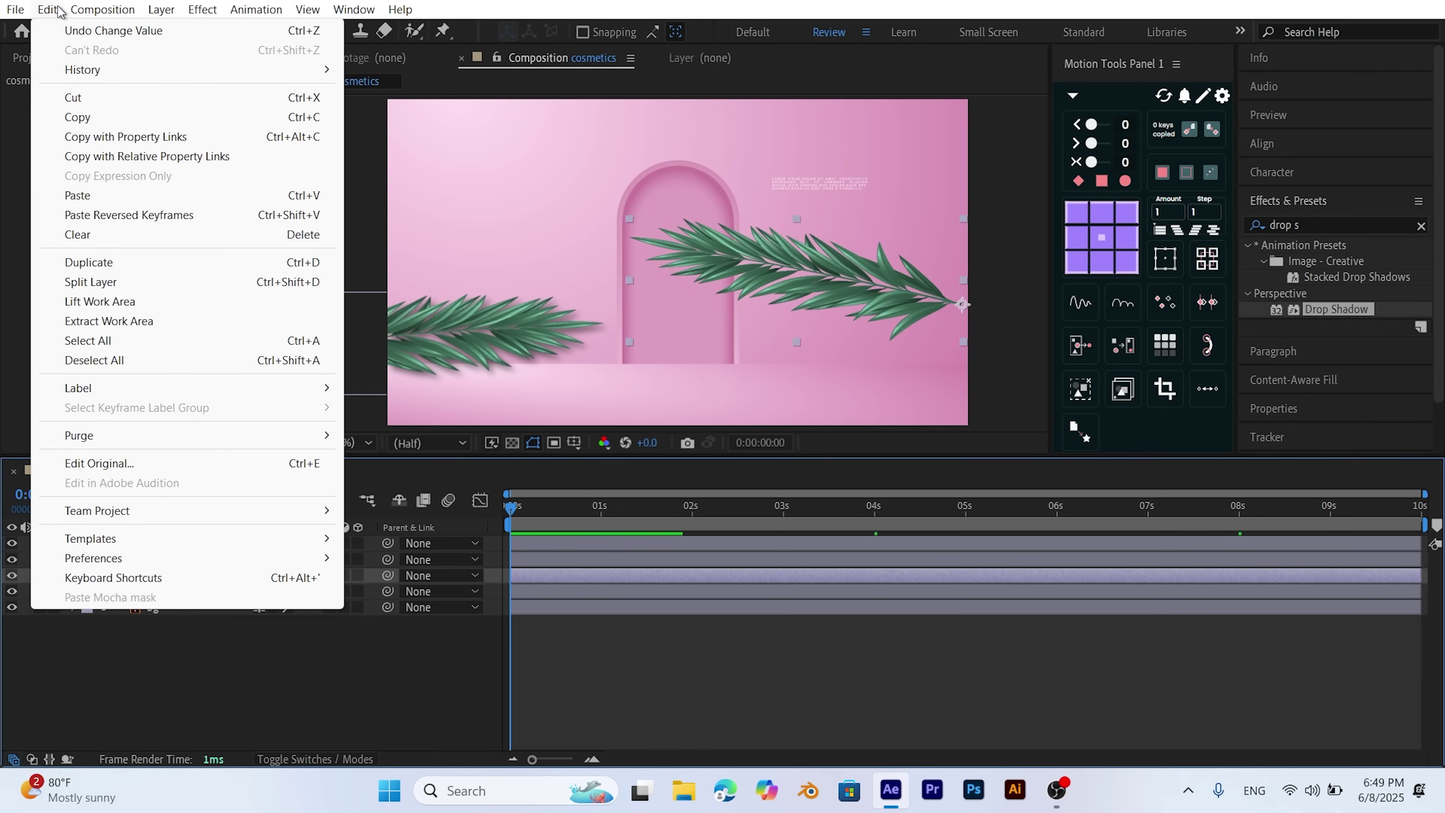
pyautogui.click(102, 196)
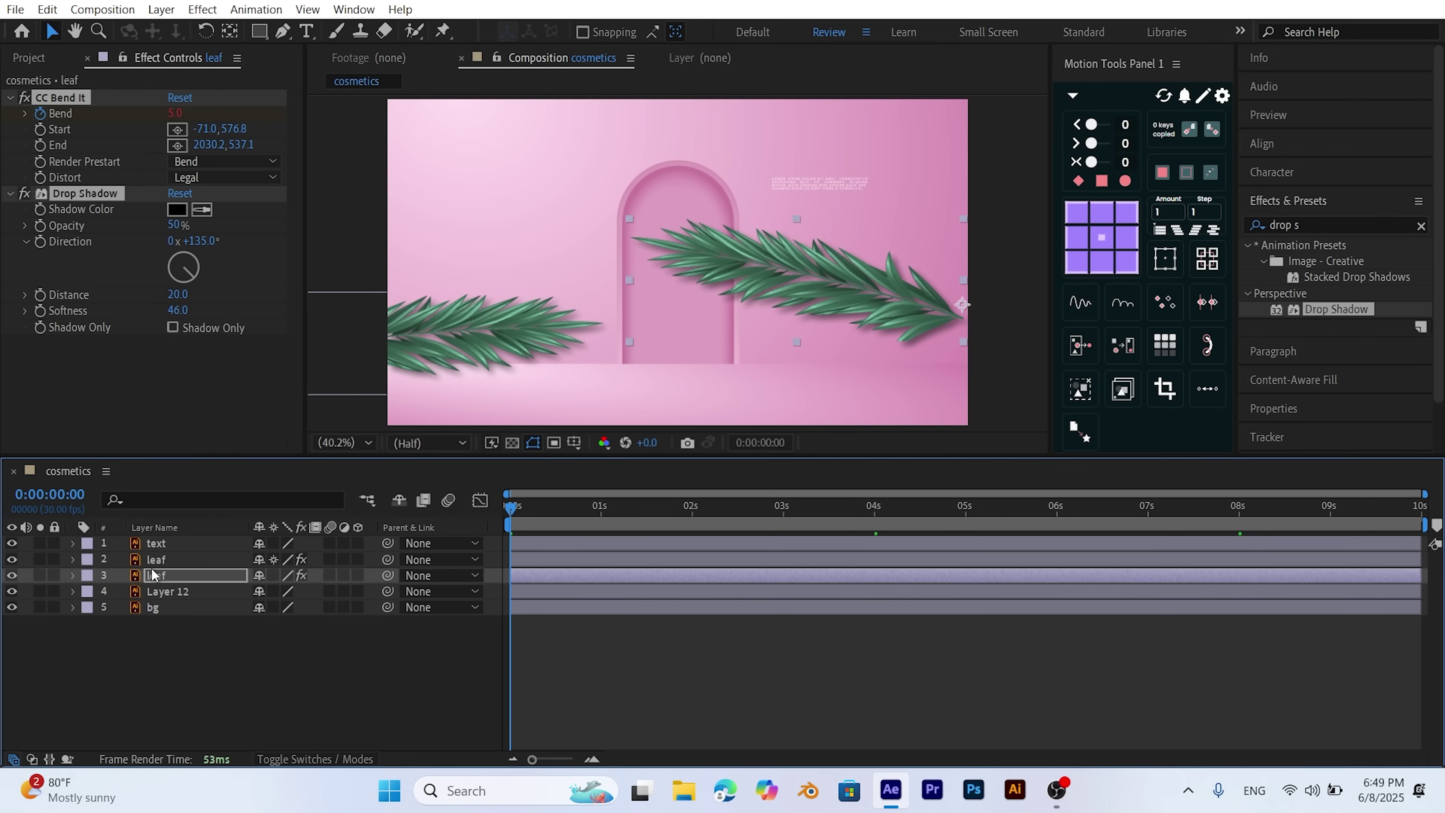
pyautogui.click(189, 649)
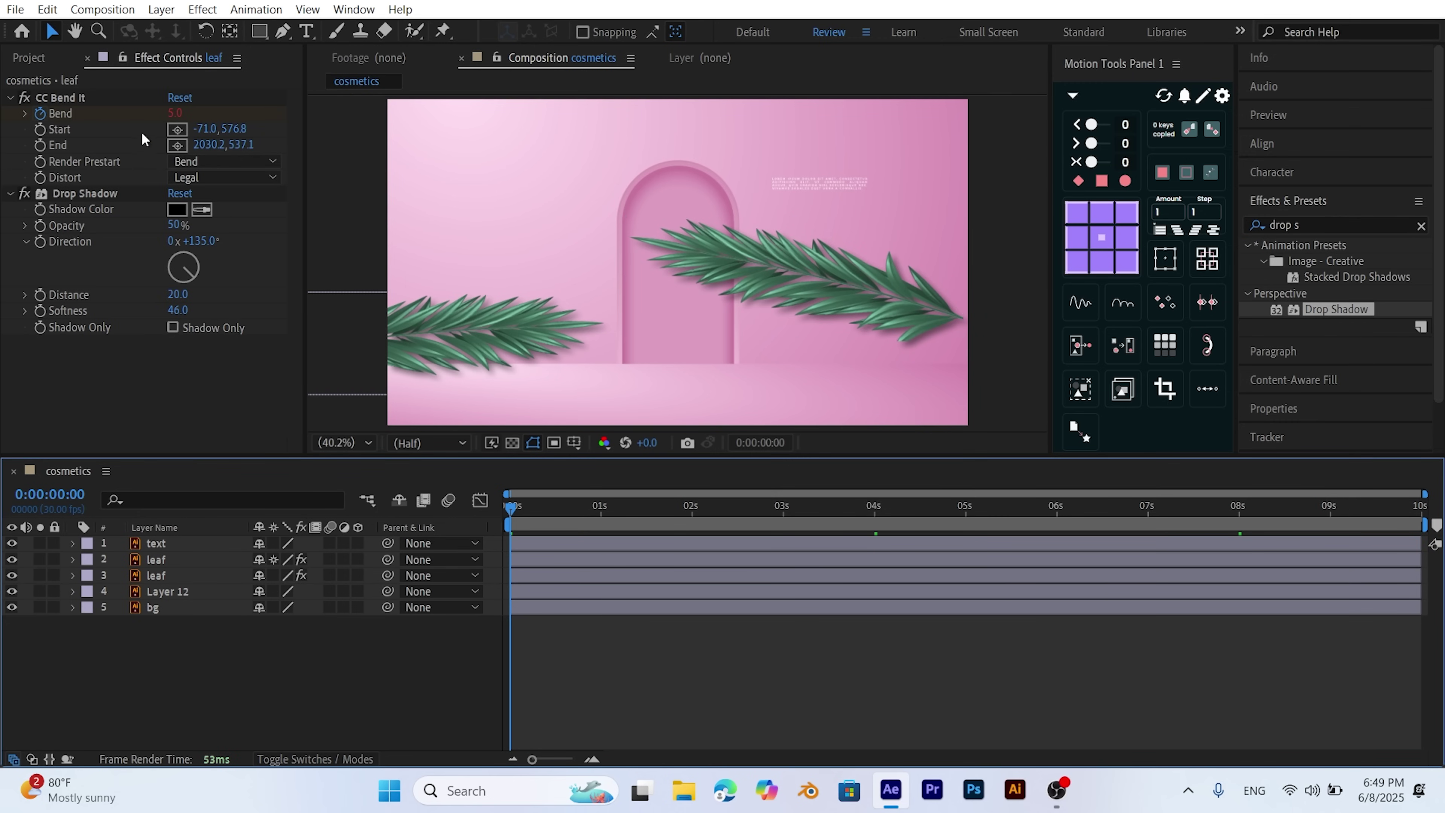
# Place the layer 3 leaf's bend Start at its stem end and End at its tip, and enable continuous rasterization for the layer.
pyautogui.click(183, 132)
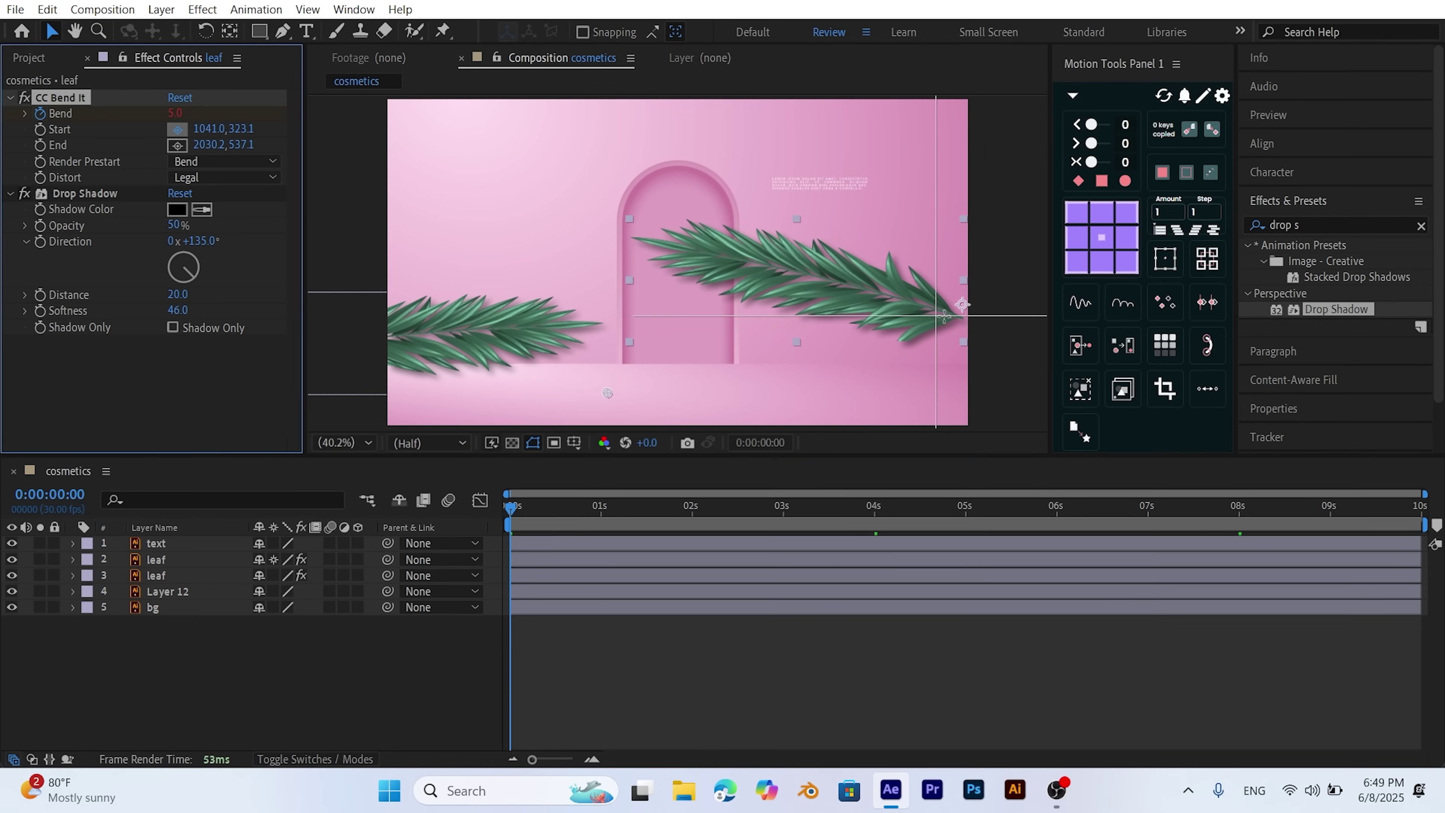
pyautogui.click(972, 320)
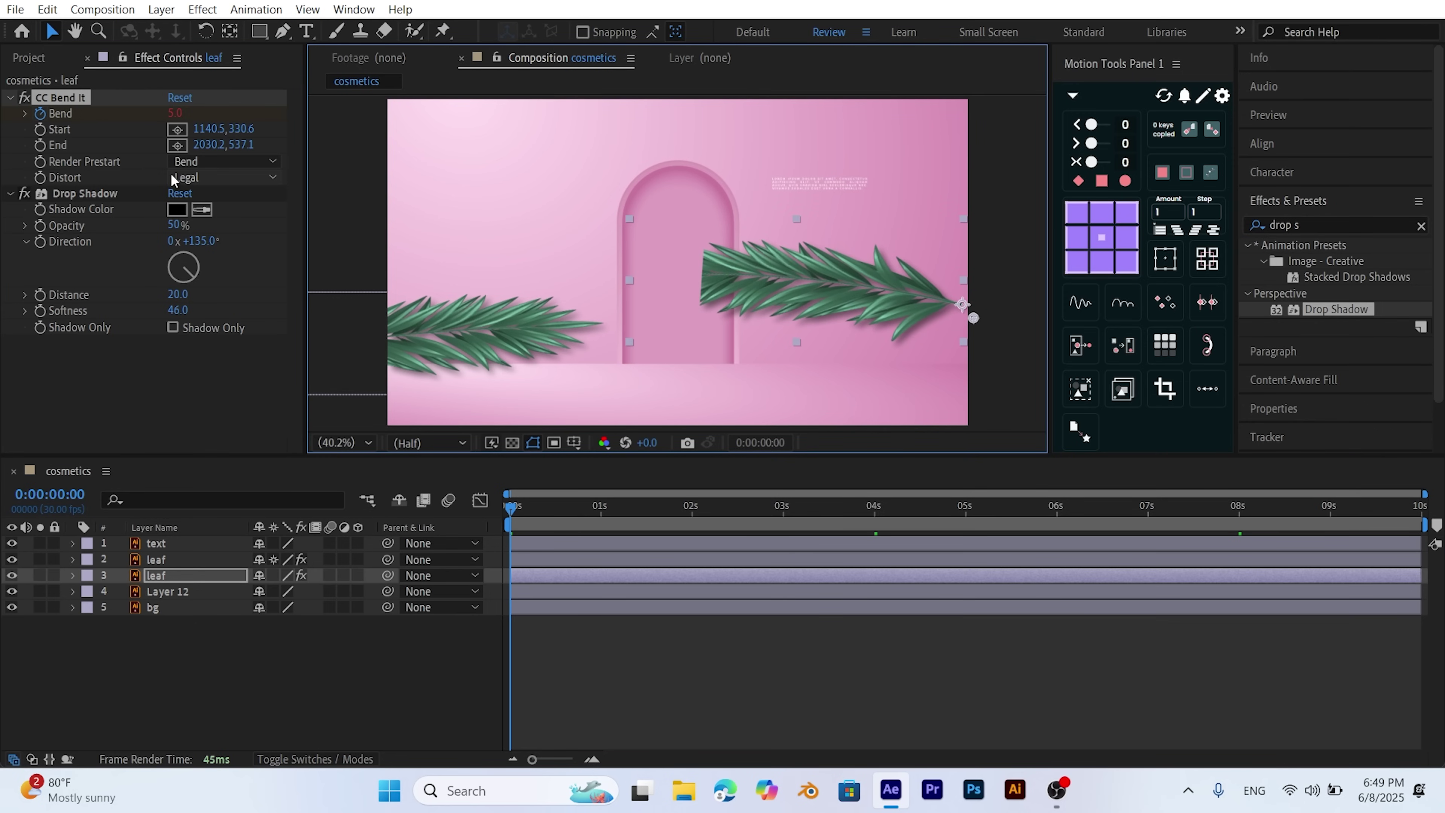
pyautogui.click(177, 146)
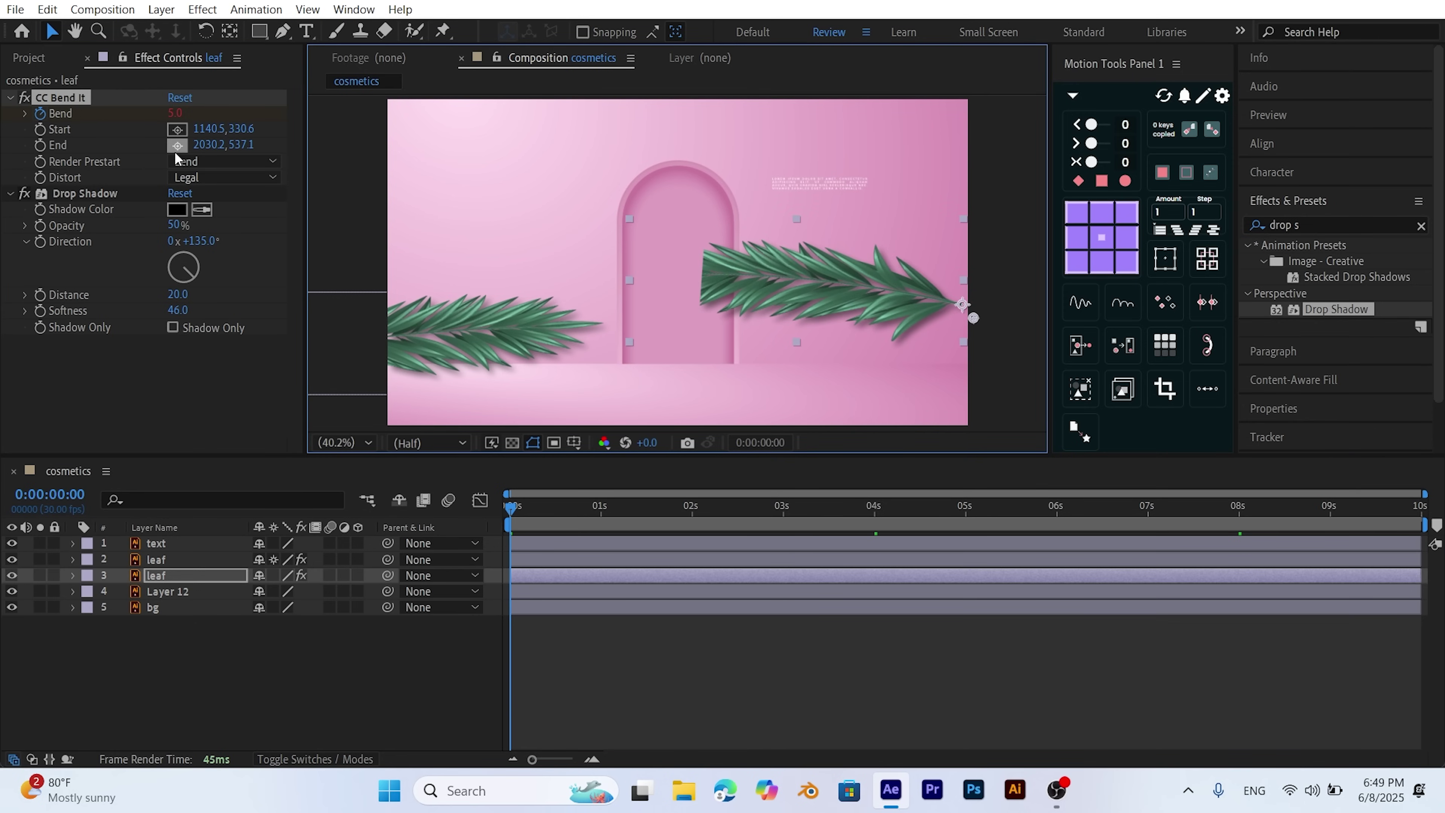
pyautogui.click(626, 279)
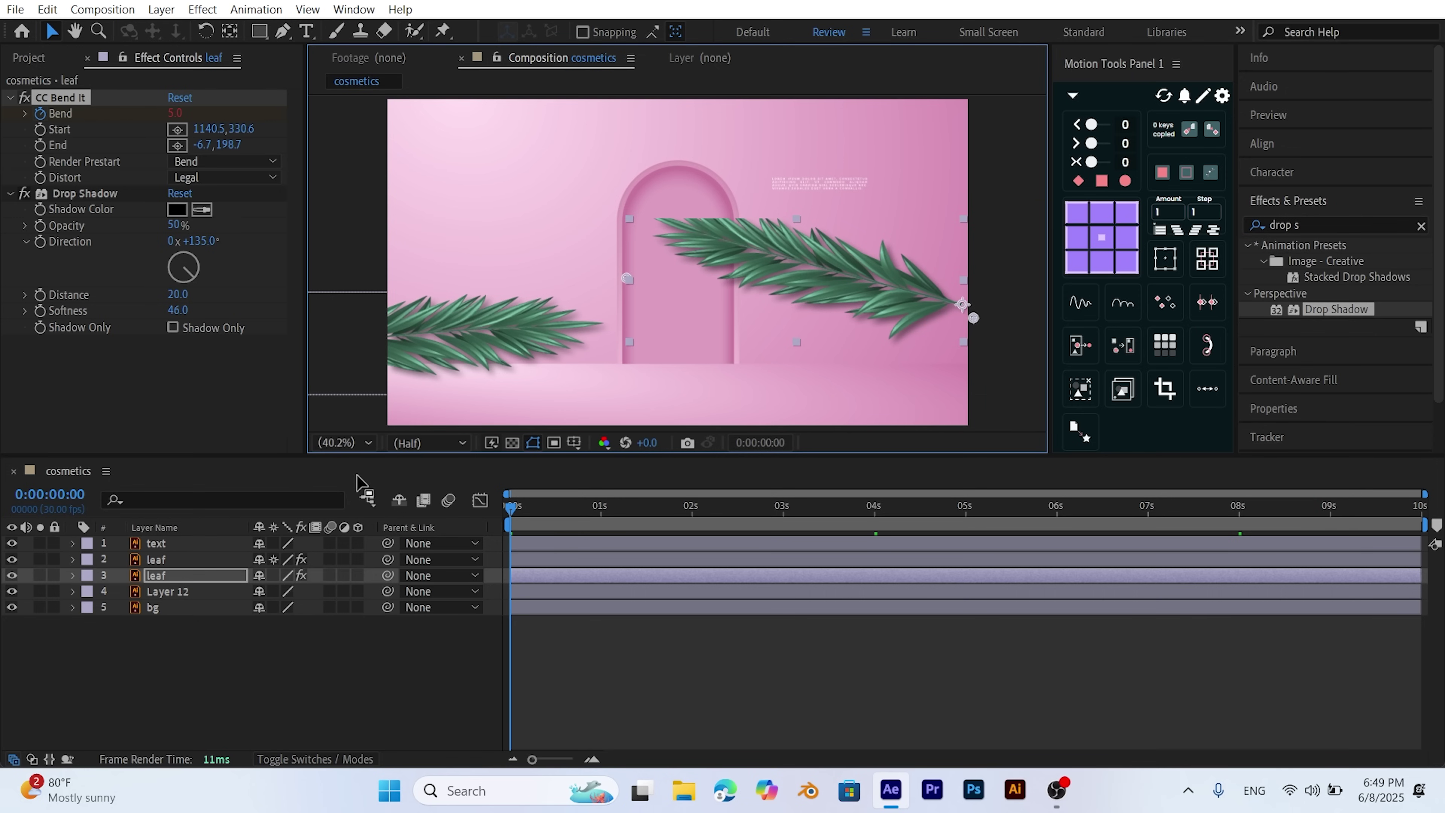
pyautogui.click(354, 656)
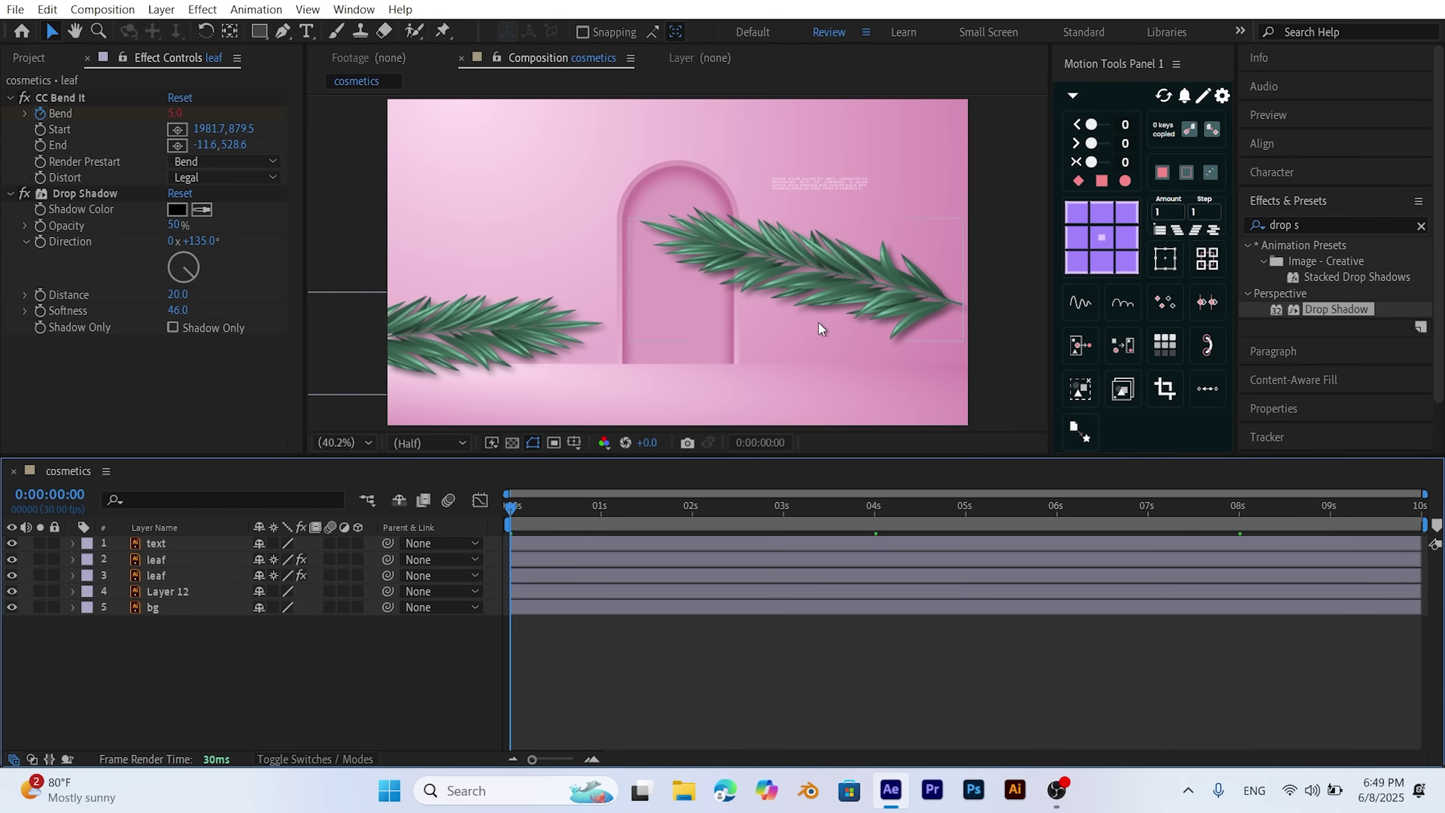
# Move the layer 3 leaf right and slightly down so its stem end sits outside the frame, and preview both leaves.
pyautogui.click(165, 576)
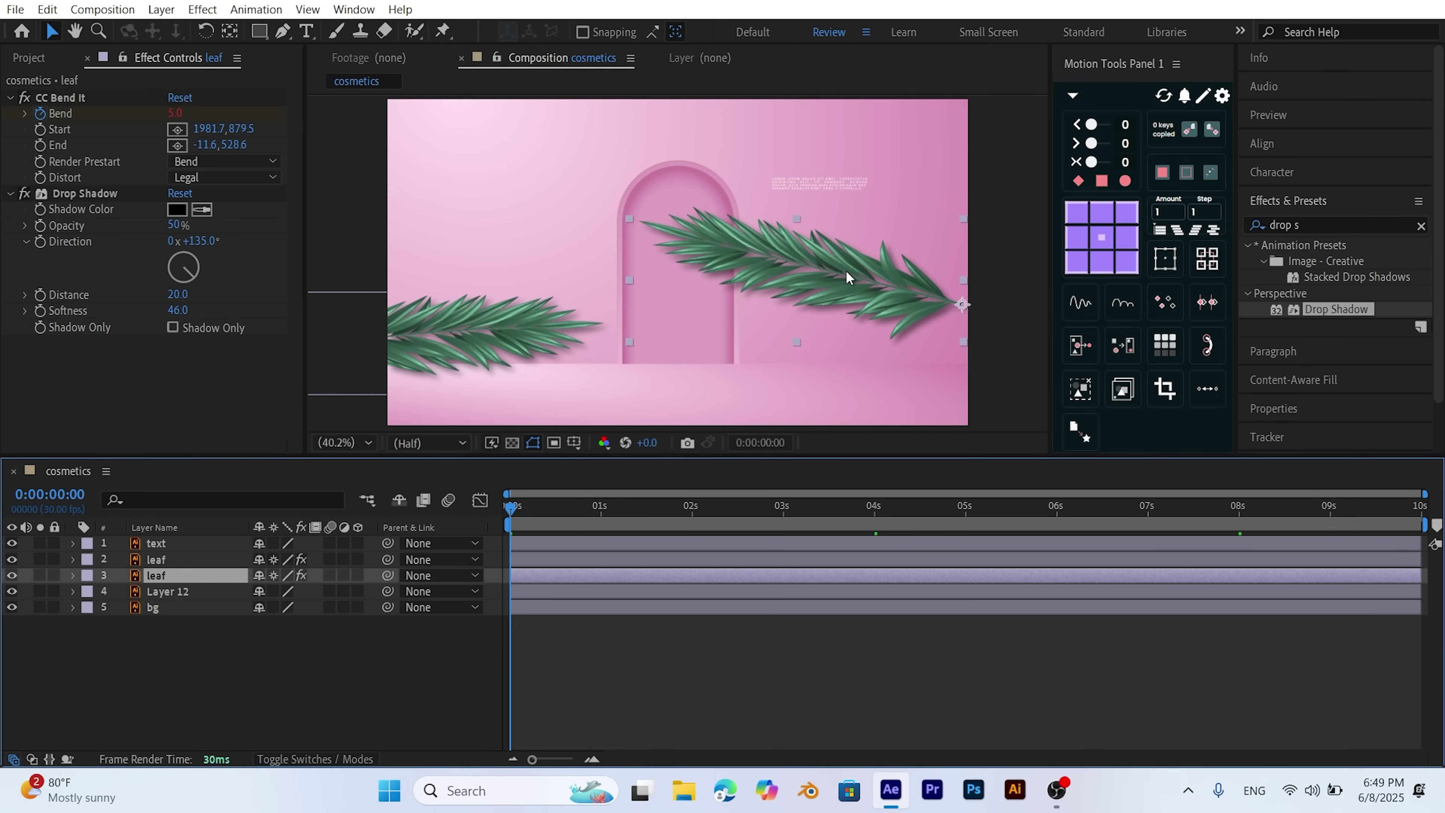
pyautogui.moveTo(846, 278); pyautogui.dragTo(982, 318)
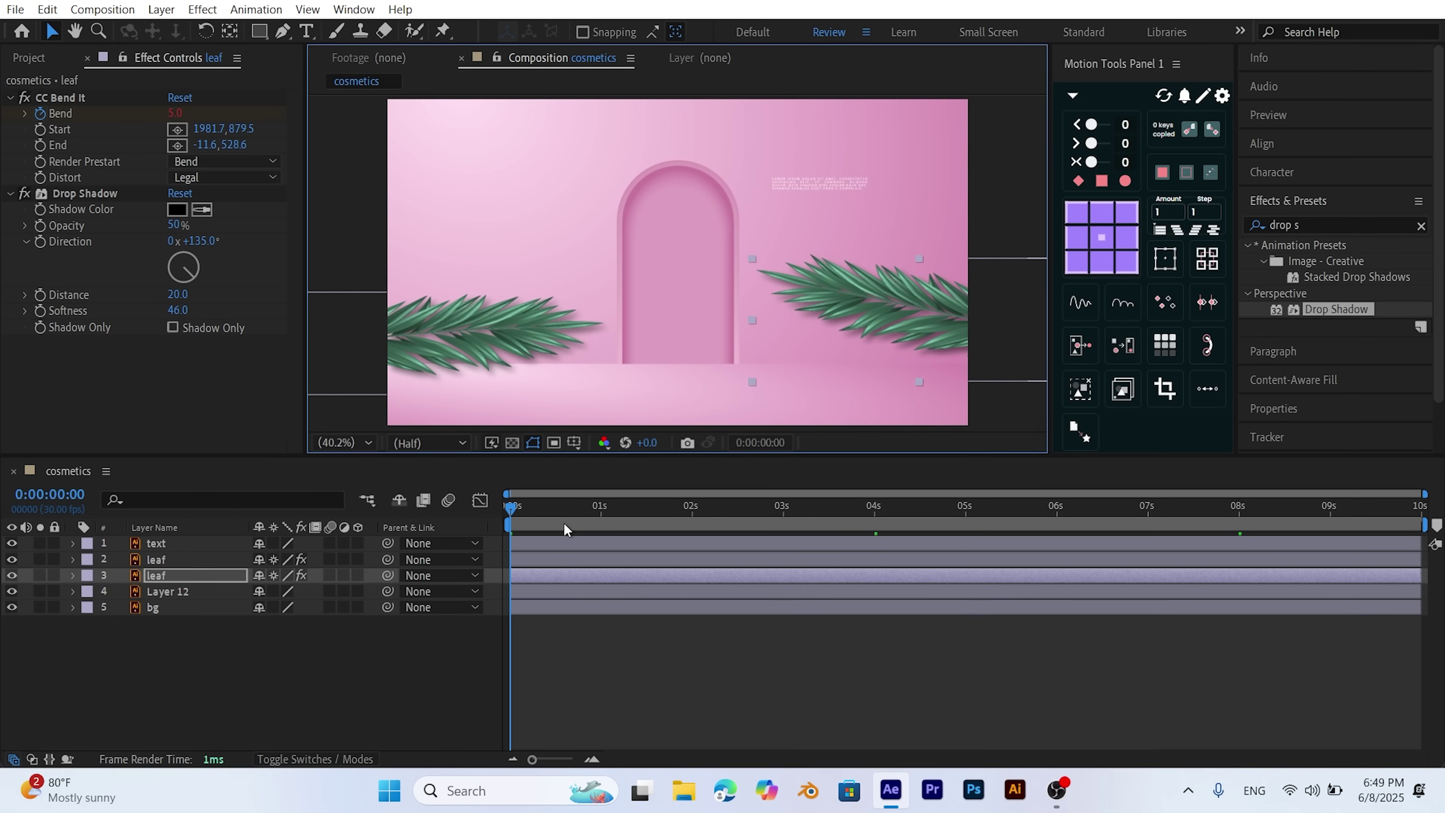
pyautogui.click(355, 661)
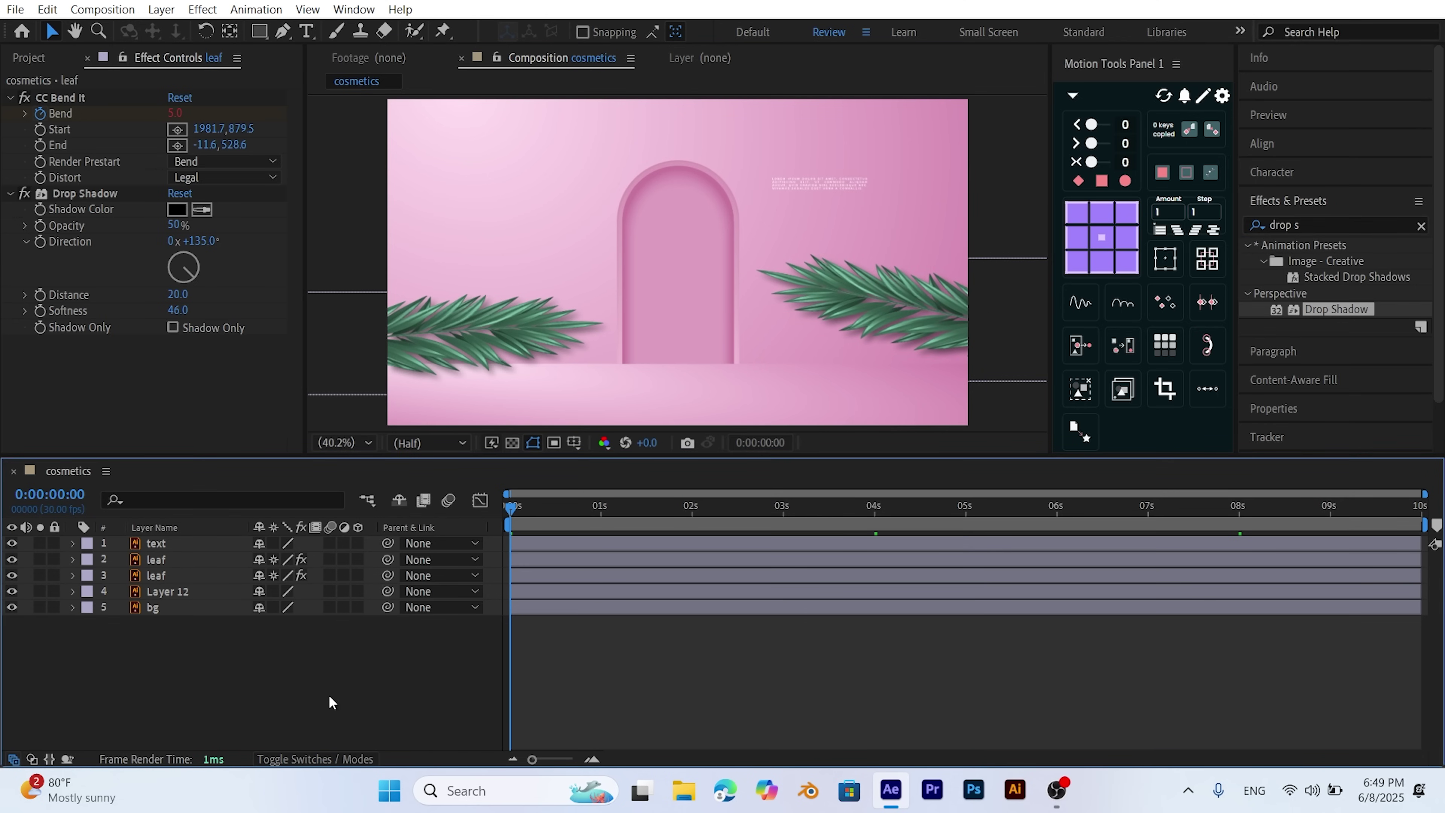
pyautogui.press('space')
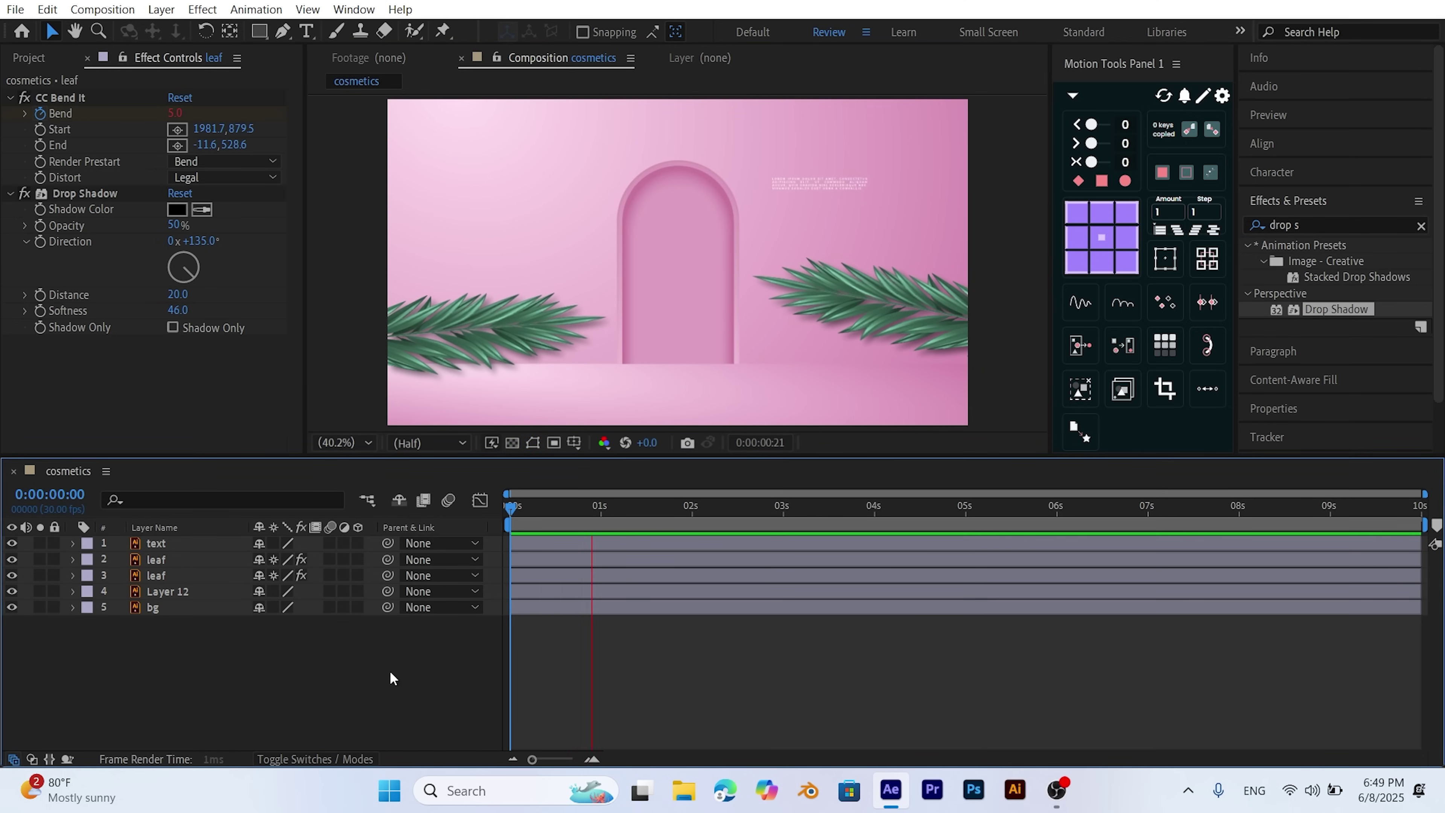
pyautogui.press('space')
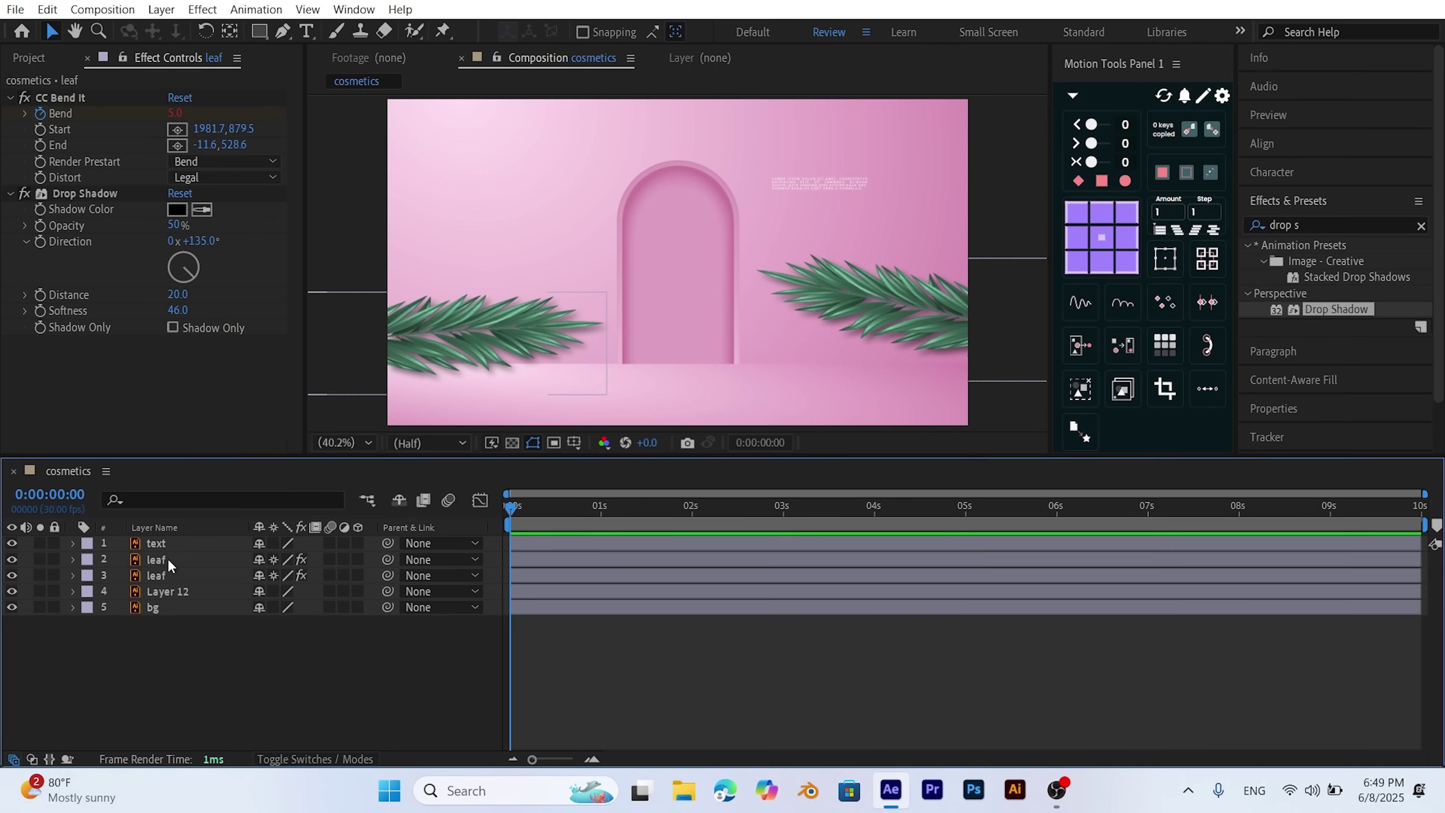
# Reveal the layer 2 leaf's Position and Rotation and set a starting keyframe for both at 0:00:00:00.
pyautogui.click(167, 558)
pyautogui.press('p')
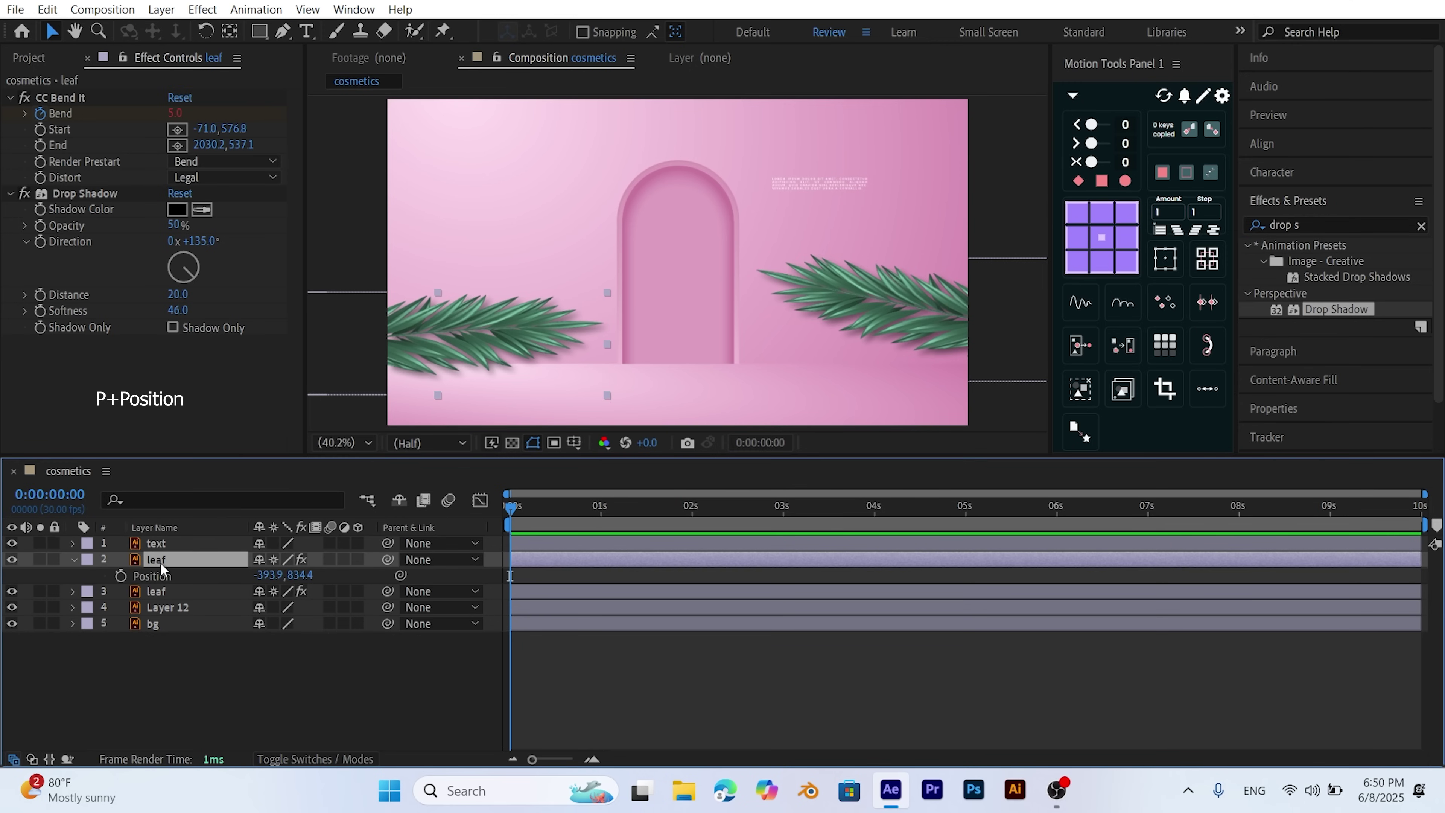
pyautogui.hotkey('shift', 'r')
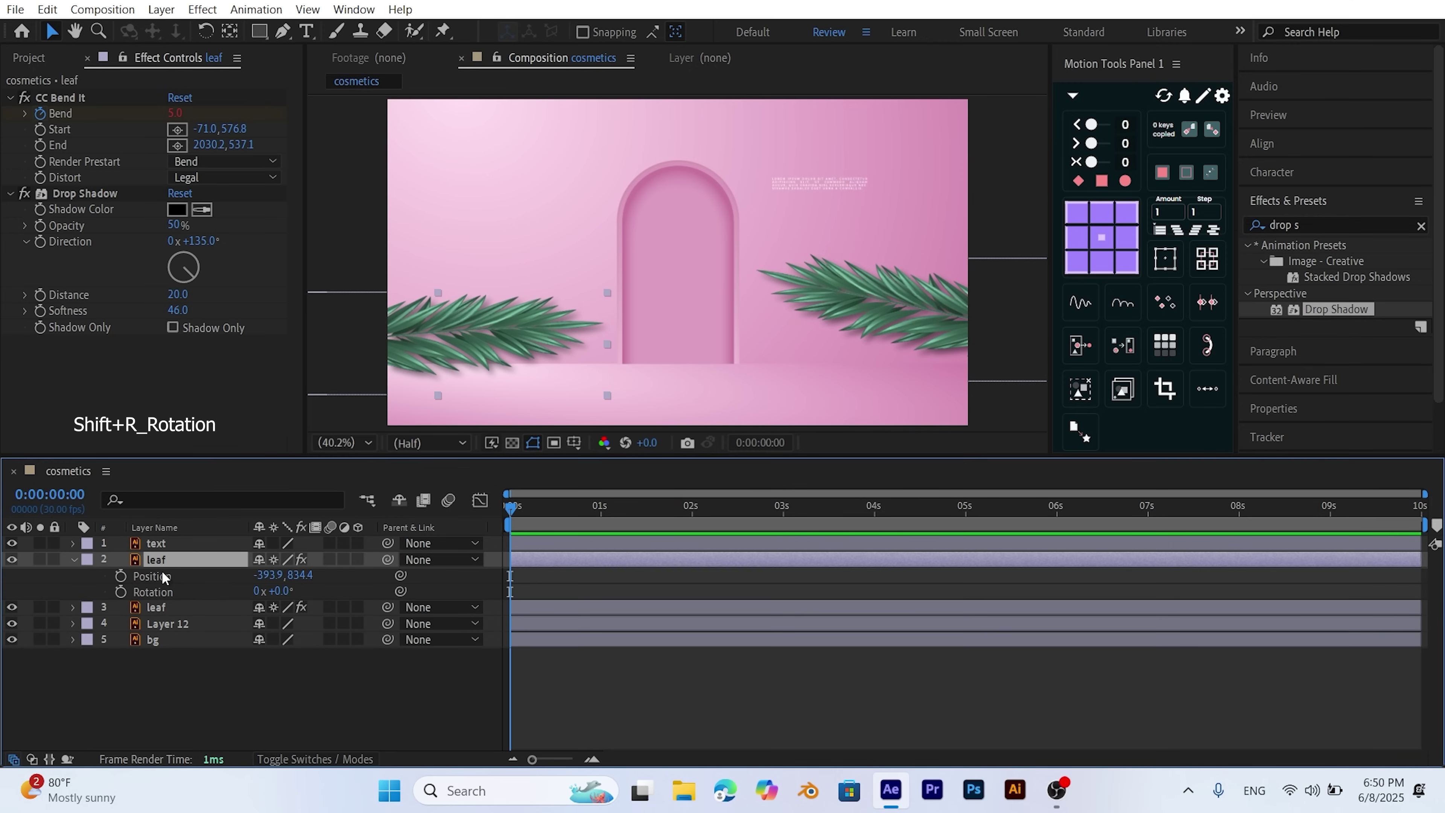
pyautogui.click(121, 576)
pyautogui.click(120, 592)
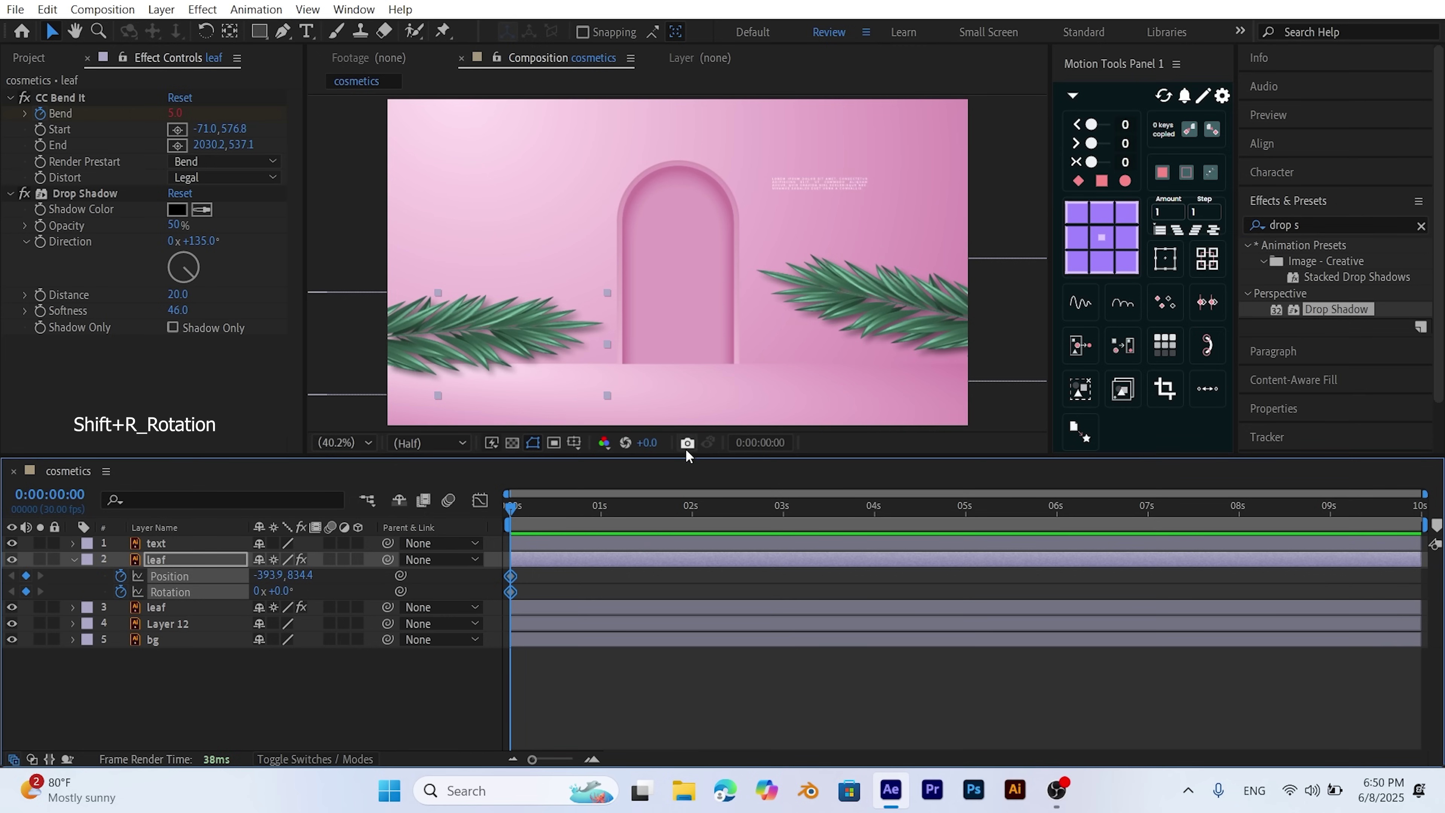
# Add Position and Rotation keyframes with unchanged values to the layer 2 leaf at 0:00:02:00.
pyautogui.click(760, 442)
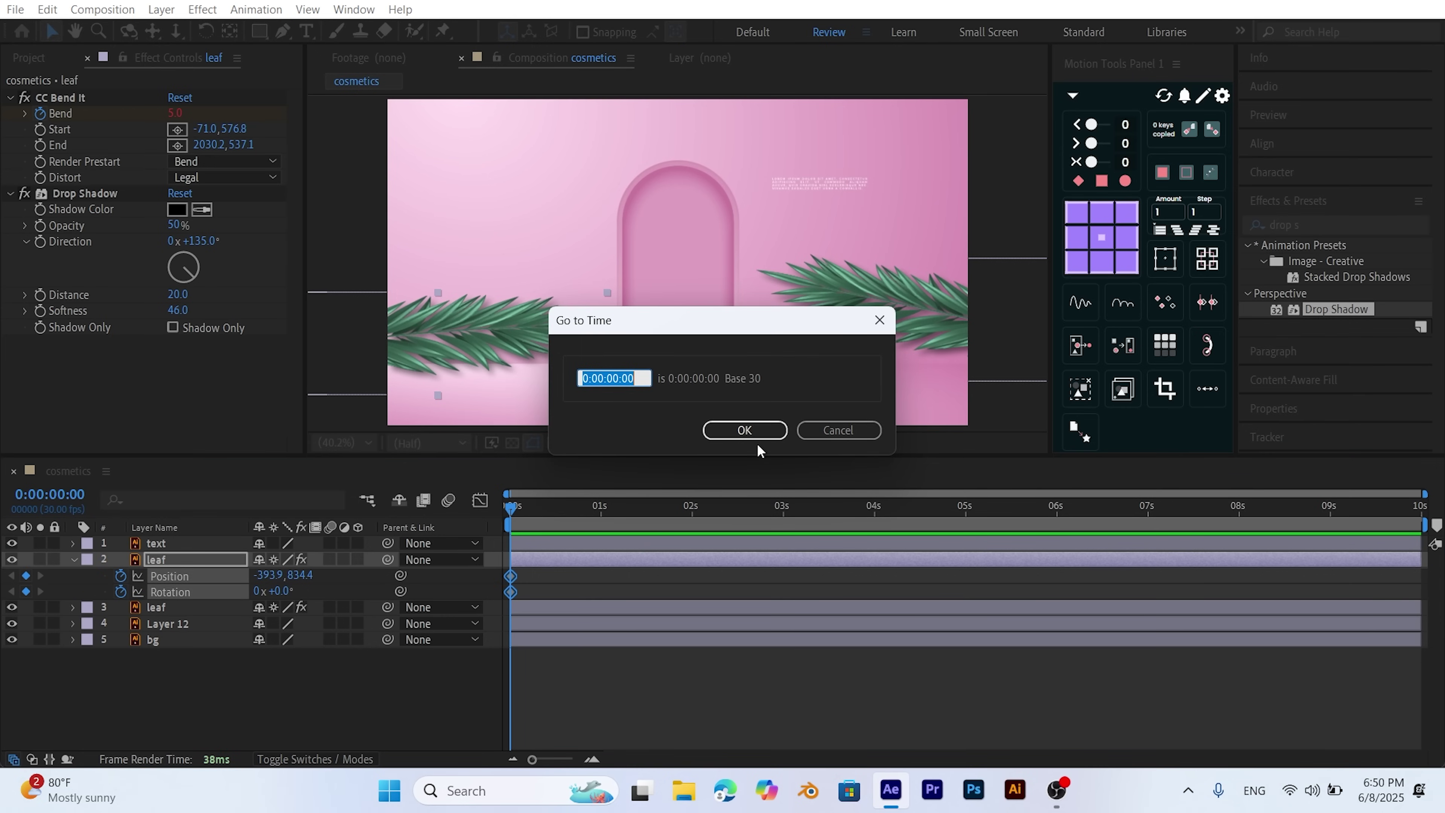
pyautogui.write('+60')
pyautogui.press('Return')
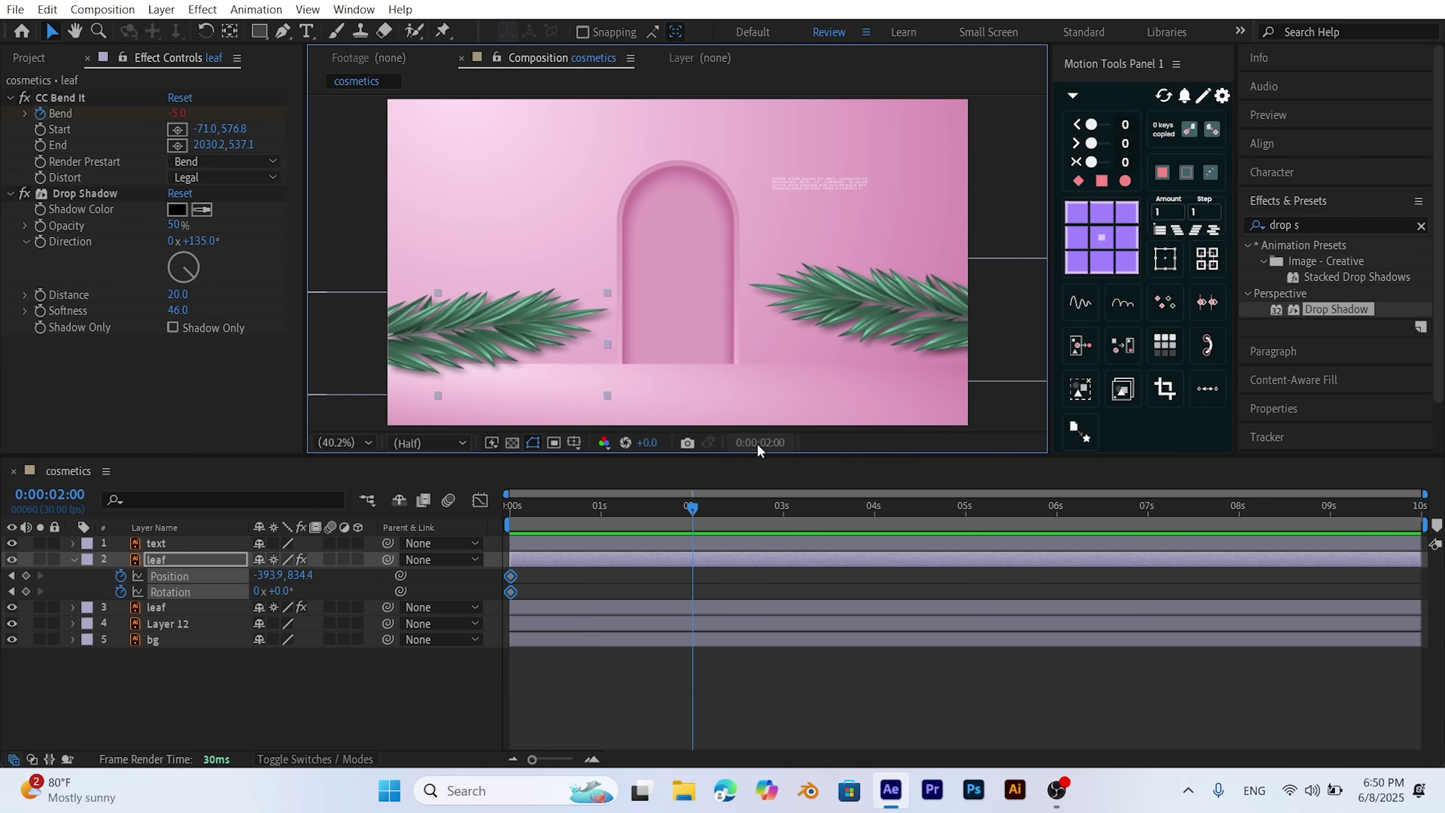
pyautogui.click(25, 575)
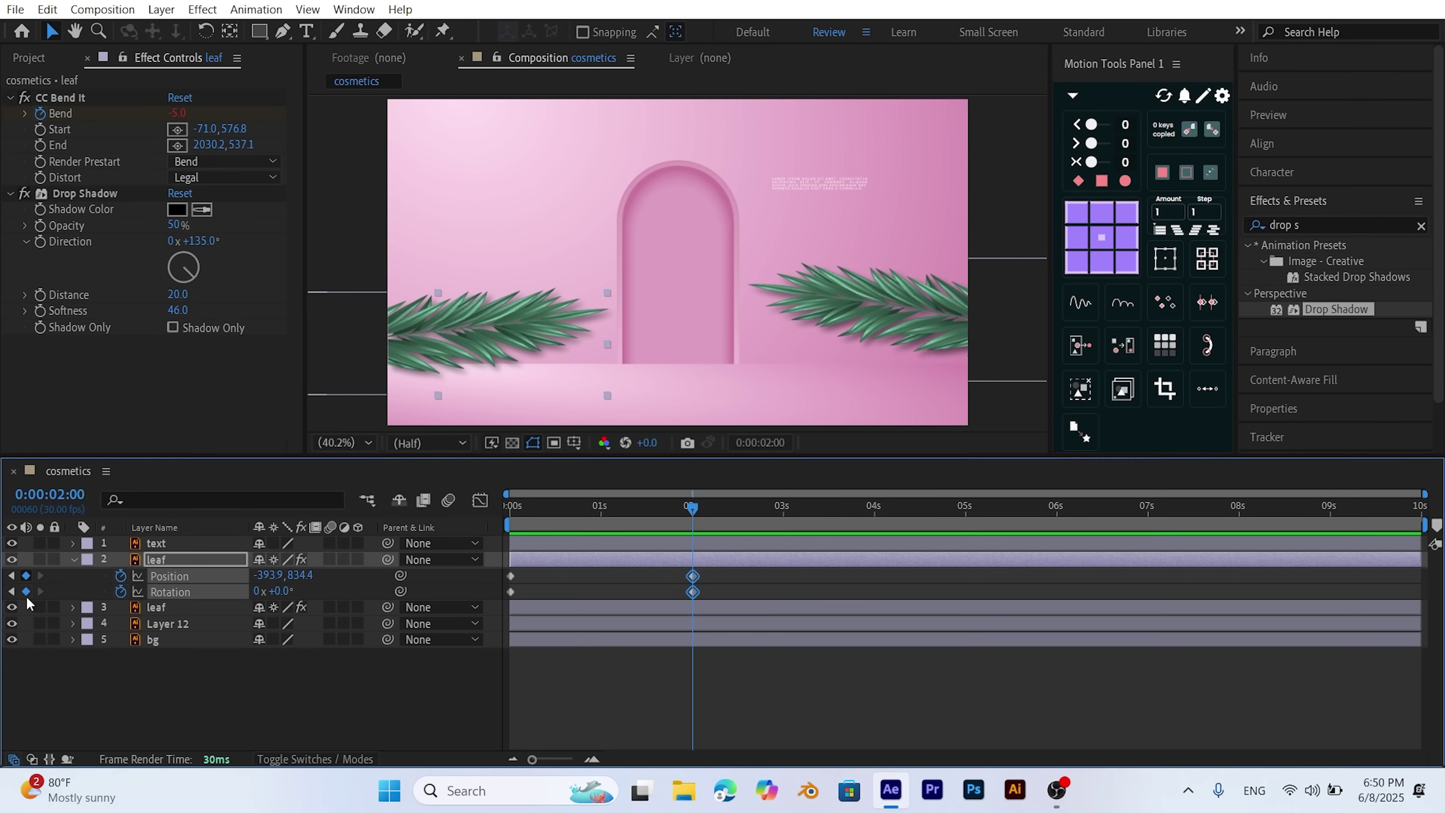
pyautogui.click(26, 591)
# At the first keyframe, move the layer 2 leaf horizontally past the frame's left edge to about X -1123 and set its Rotation to -22°.
pyautogui.click(12, 575)
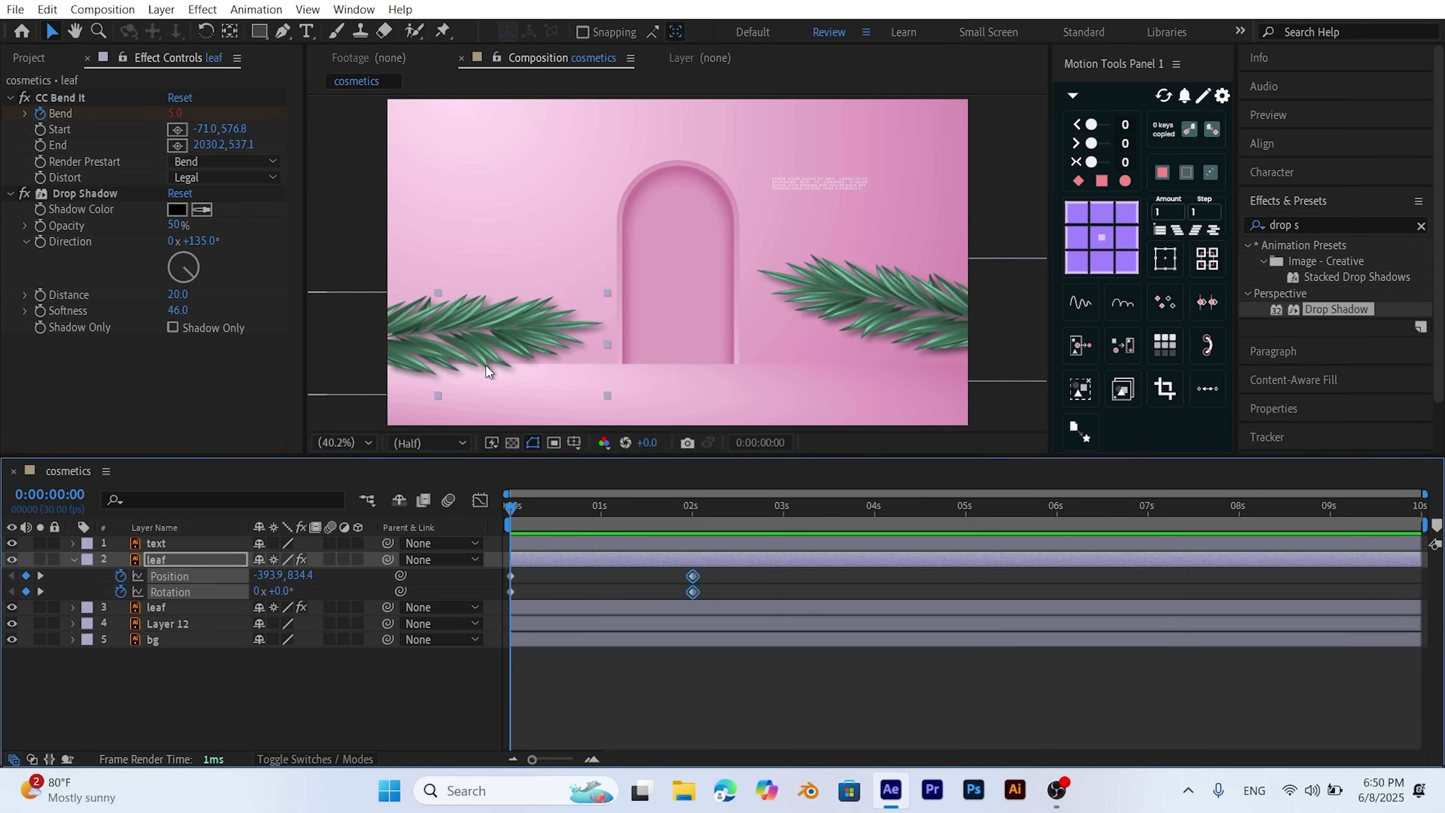
pyautogui.moveTo(490, 341); pyautogui.dragTo(269, 357)
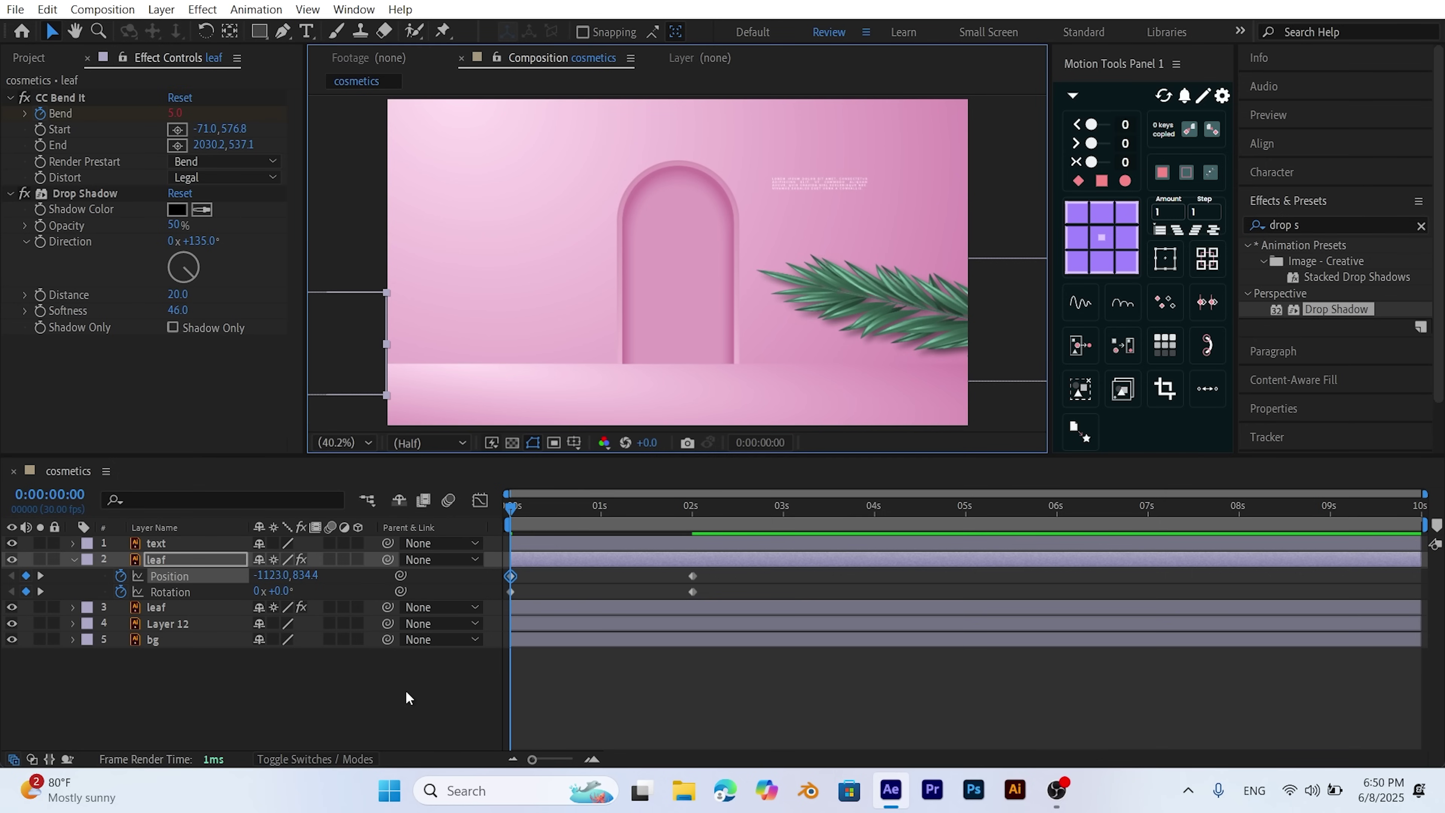
pyautogui.click(720, 569)
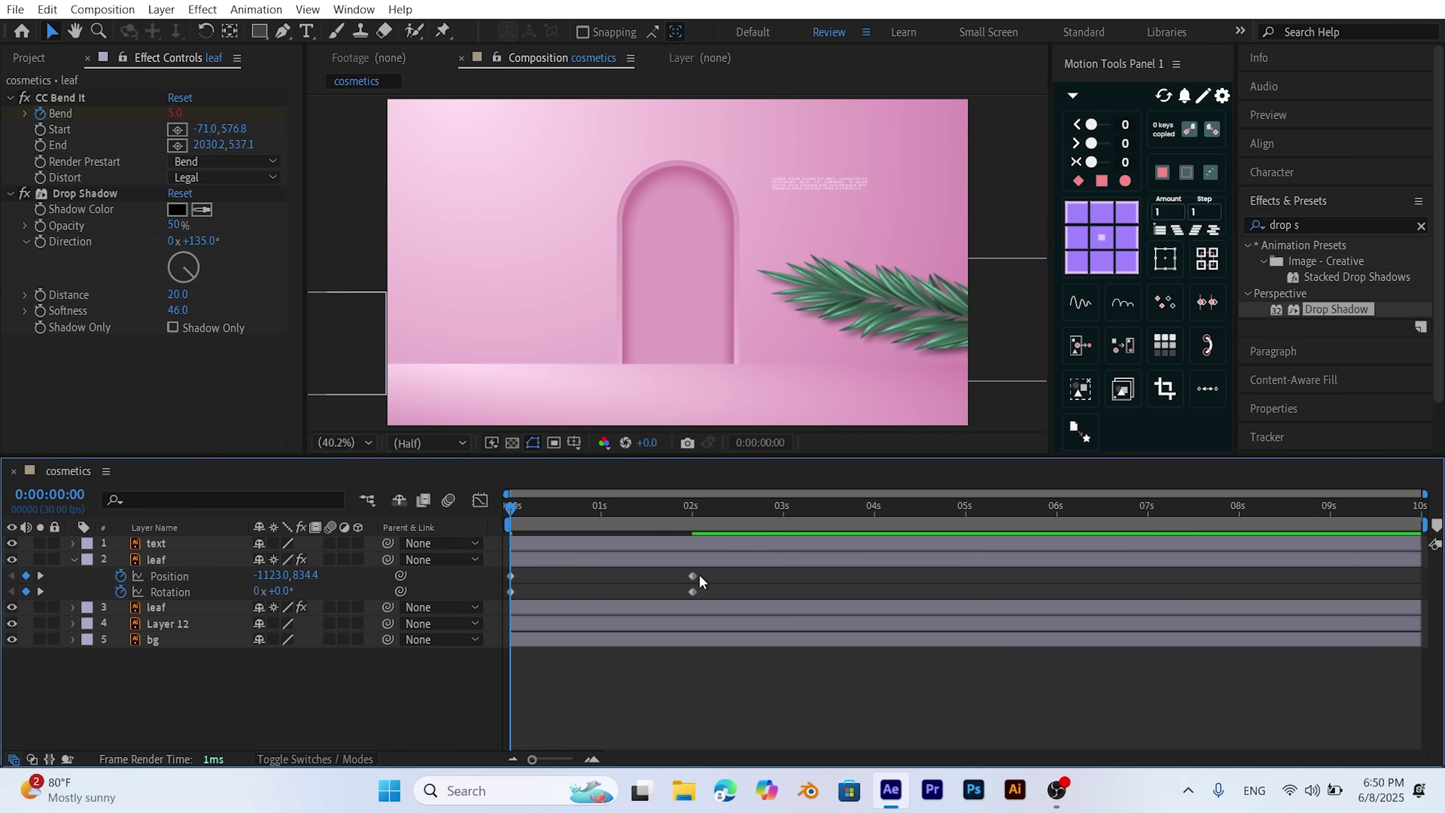
pyautogui.click(273, 591)
pyautogui.click(288, 618)
pyautogui.moveTo(278, 591); pyautogui.dragTo(262, 590)
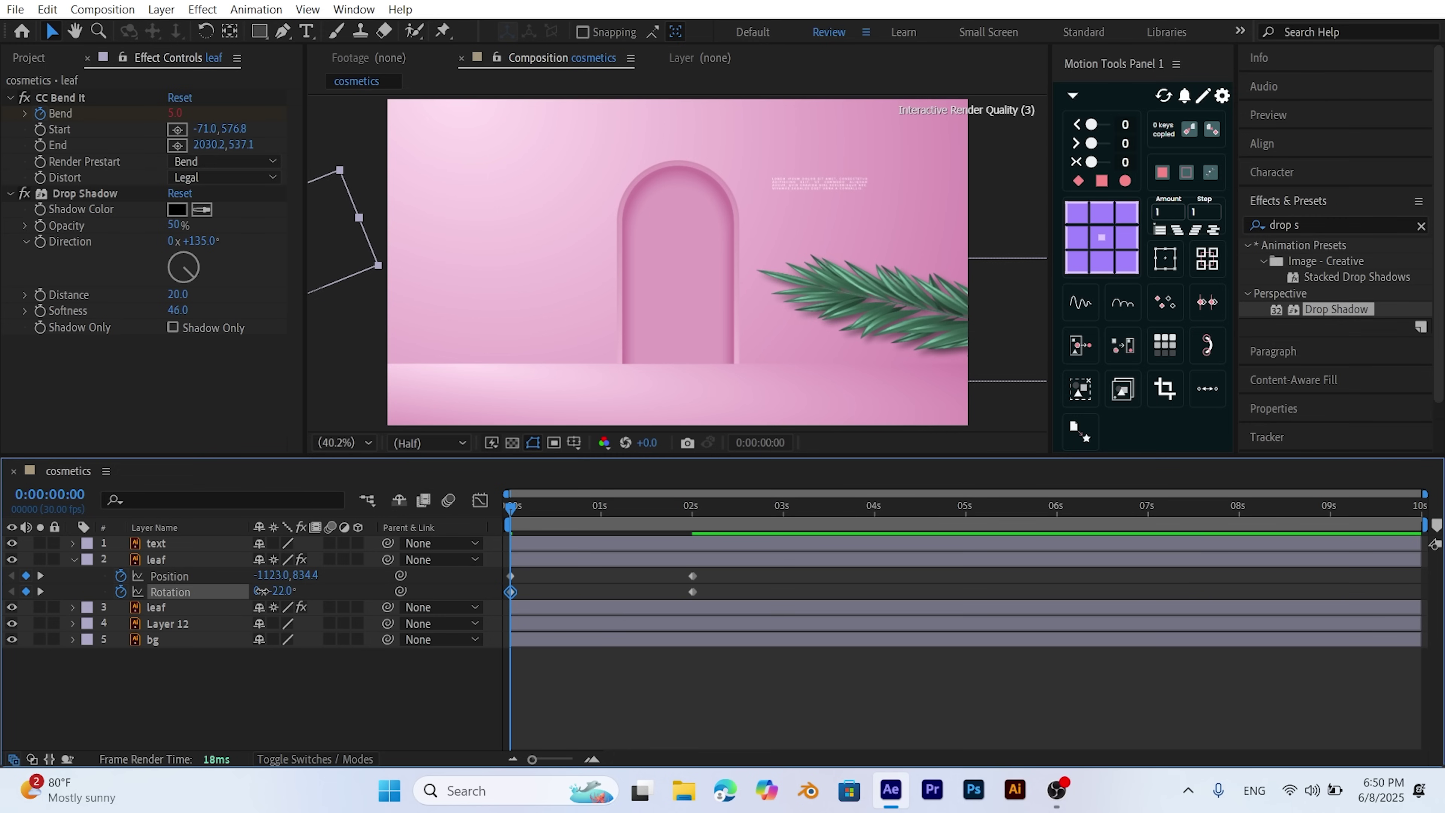
# Apply Easy Ease to the layer 2 leaf's Position and Rotation keyframes and lengthen the ease into the final keyframes on the speed graph.
pyautogui.moveTo(725, 570); pyautogui.dragTo(513, 601)
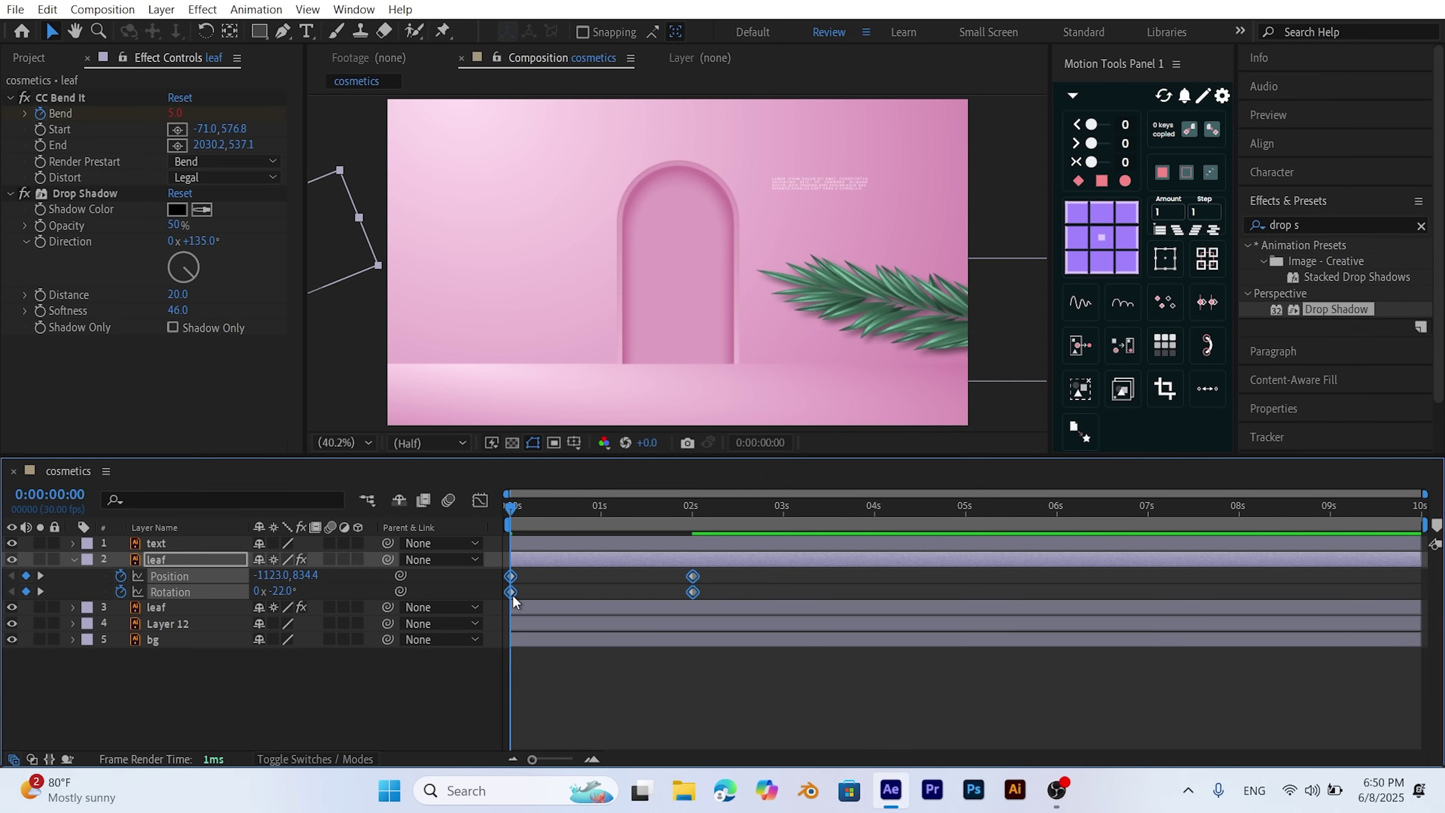
pyautogui.rightClick(513, 593)
pyautogui.moveTo(594, 580)
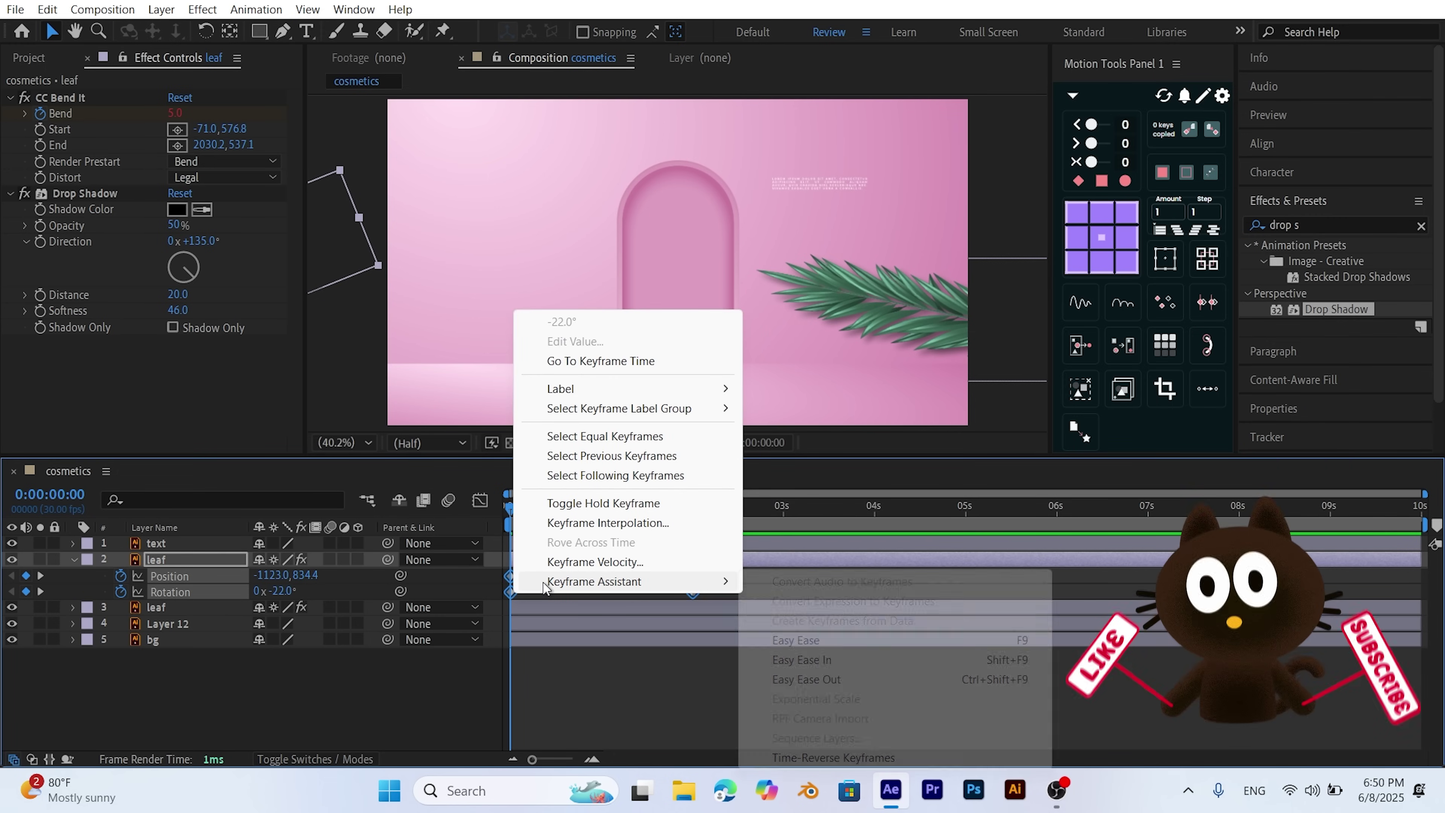
pyautogui.click(806, 641)
pyautogui.click(480, 500)
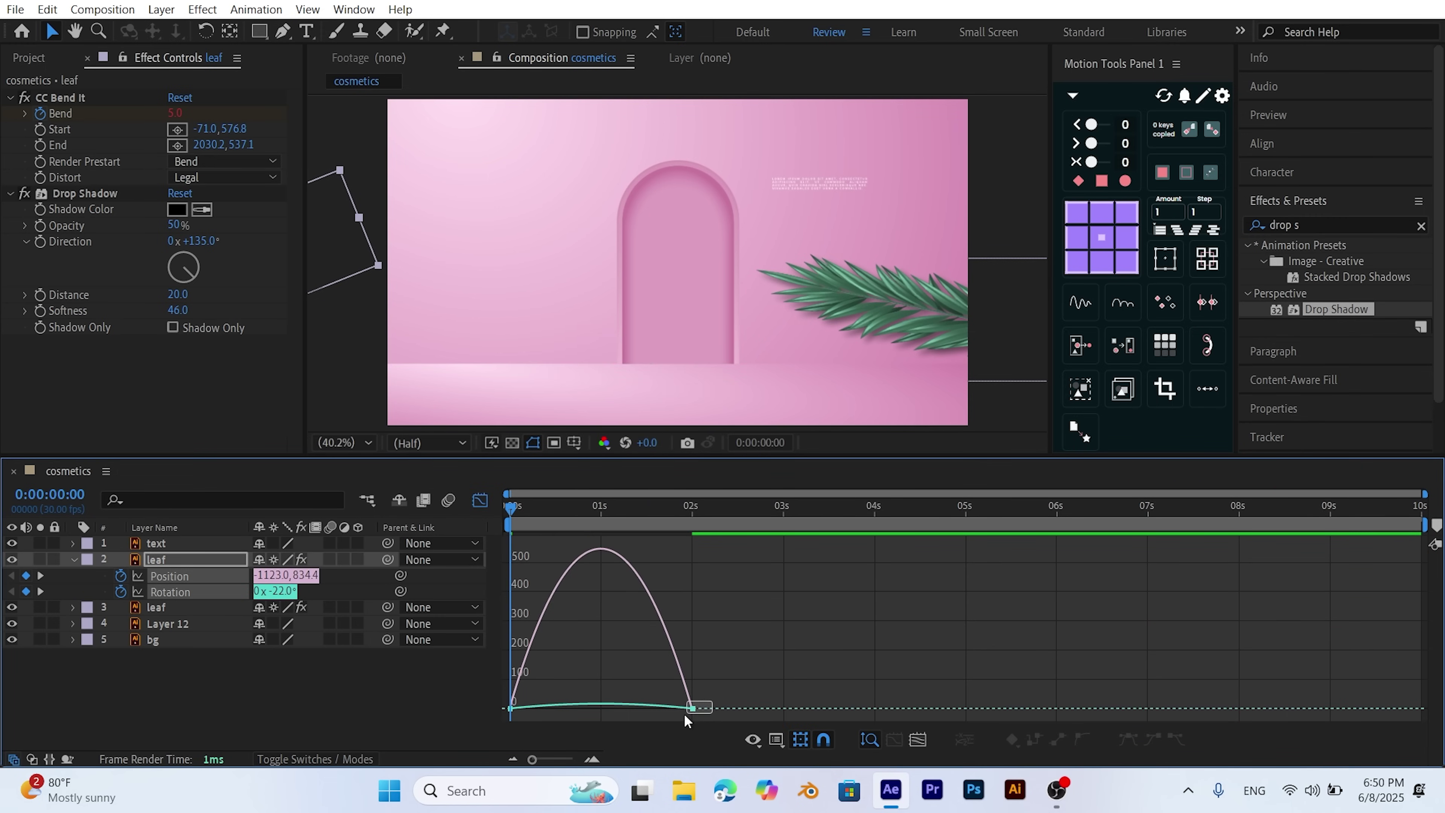
pyautogui.moveTo(673, 711); pyautogui.dragTo(637, 700)
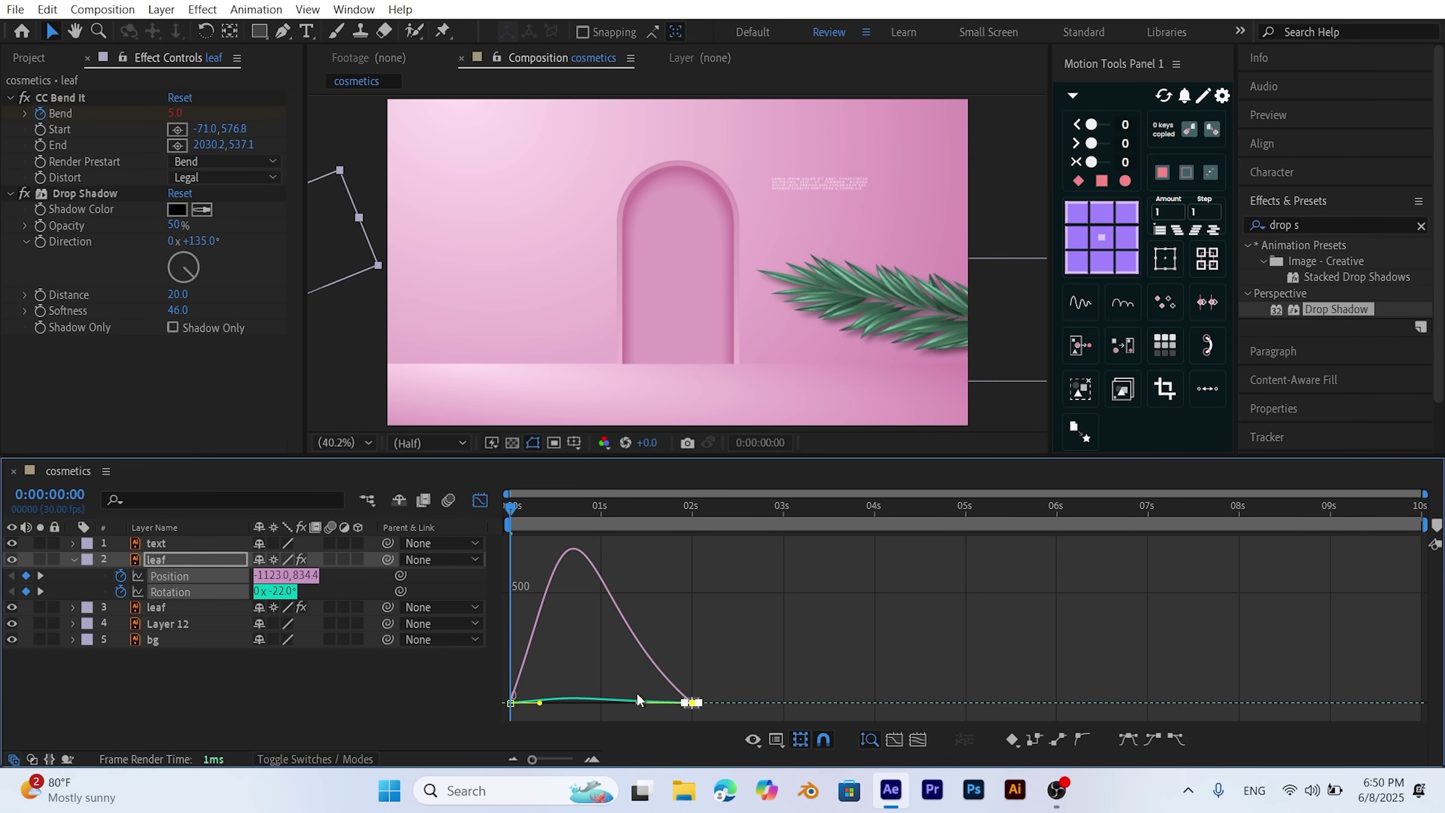
pyautogui.click(479, 500)
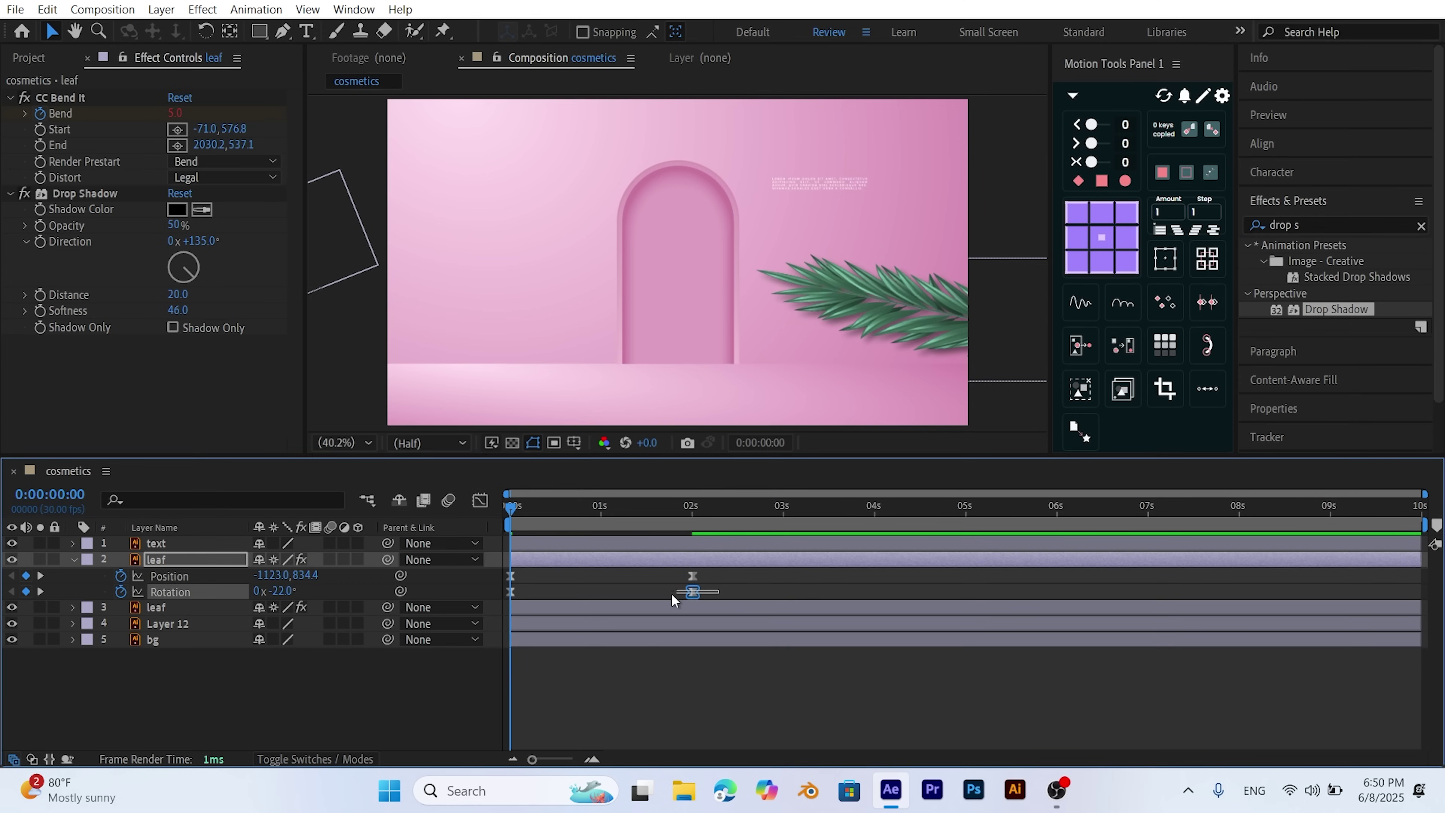
# Shift both Rotation keyframes of the layer 2 leaf a few frames after its Position keyframes and preview the entrance.
pyautogui.moveTo(718, 586); pyautogui.dragTo(521, 594)
pyautogui.click(412, 698)
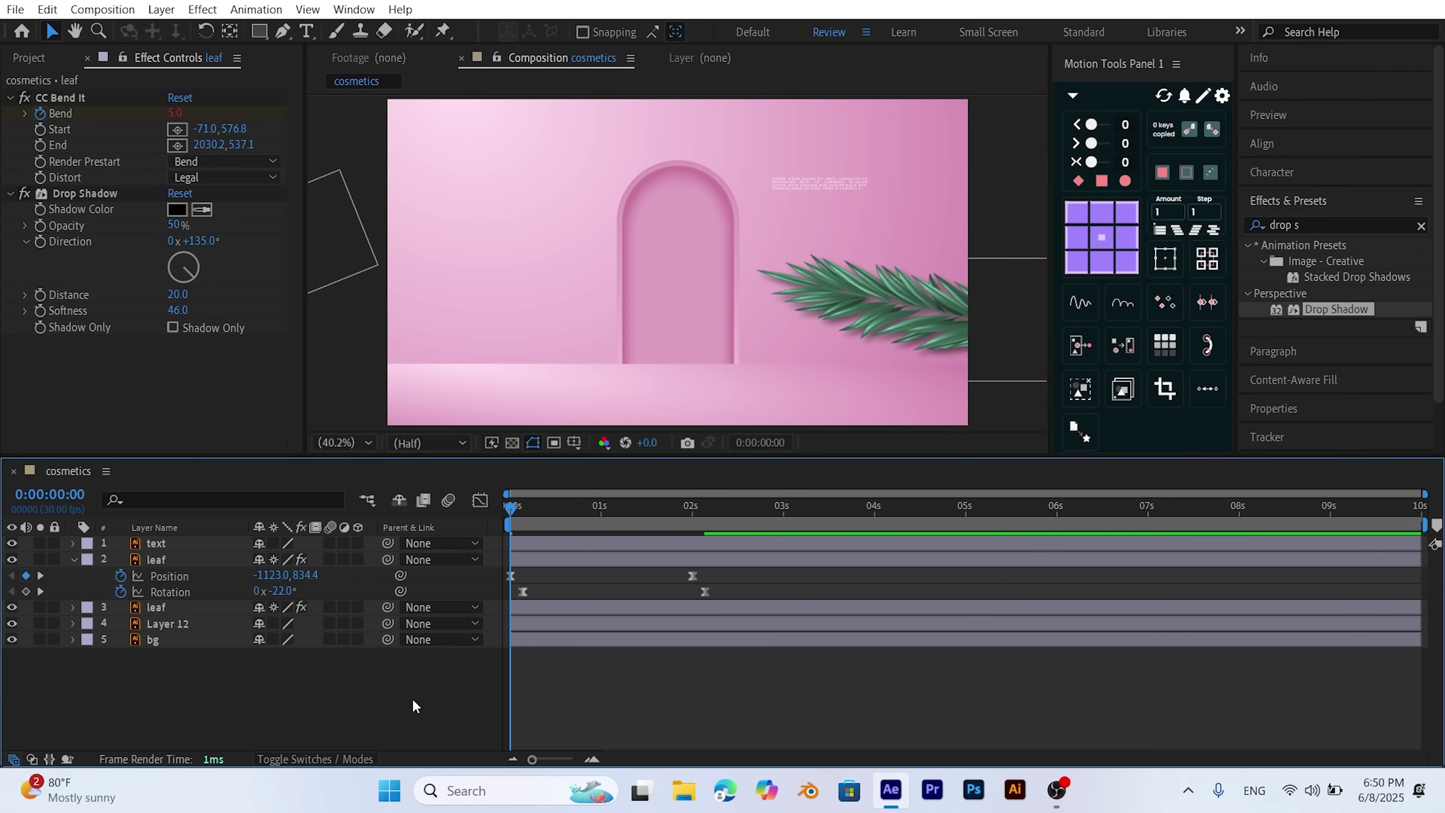
pyautogui.press('space')
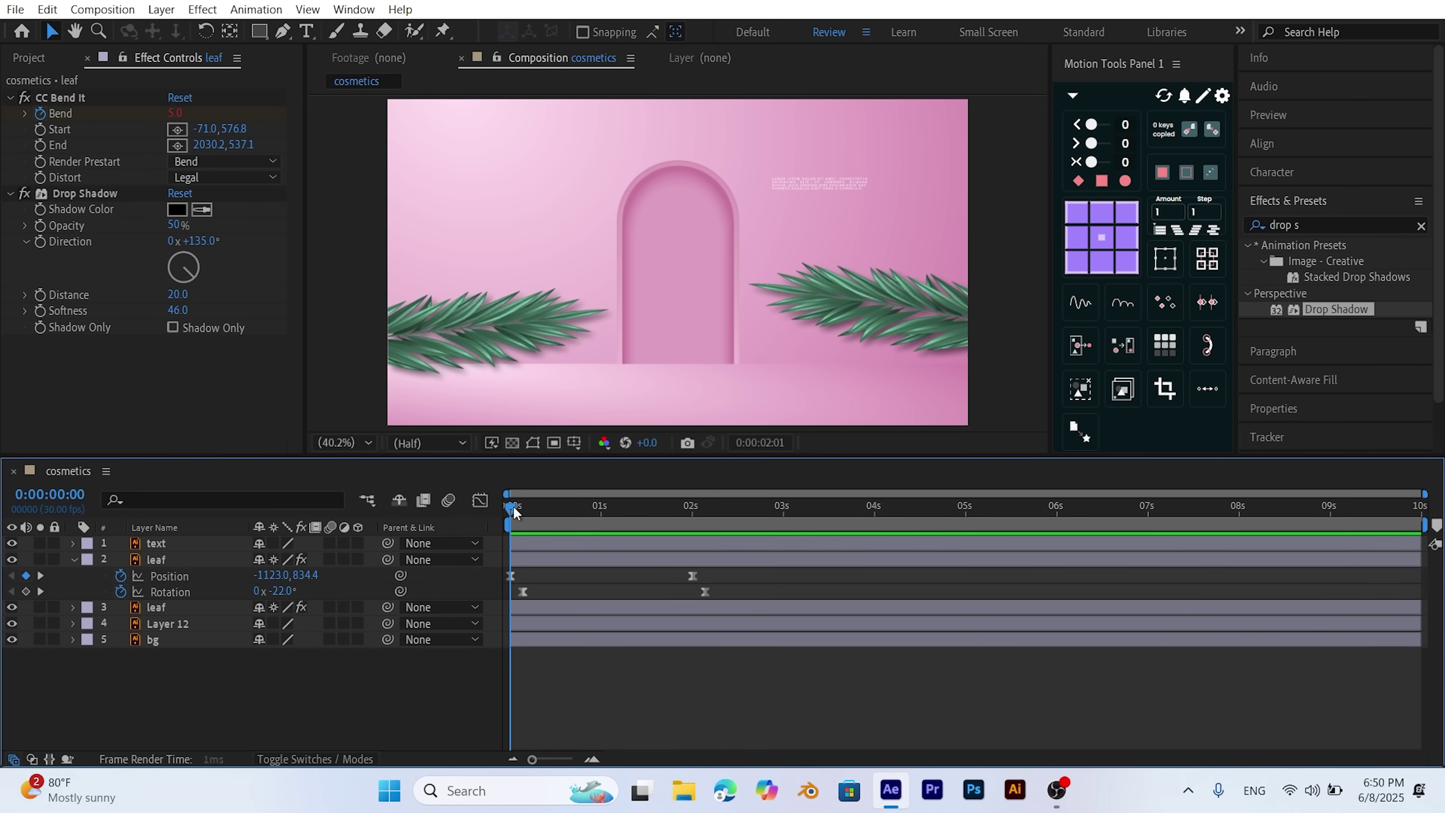
# Keyframe the layer 3 leaf's Position and Rotation to enter from beyond the frame's right edge, starting at X 3054.7 and 26°, with final keyframes at two seconds.
pyautogui.click(71, 556)
pyautogui.click(72, 558)
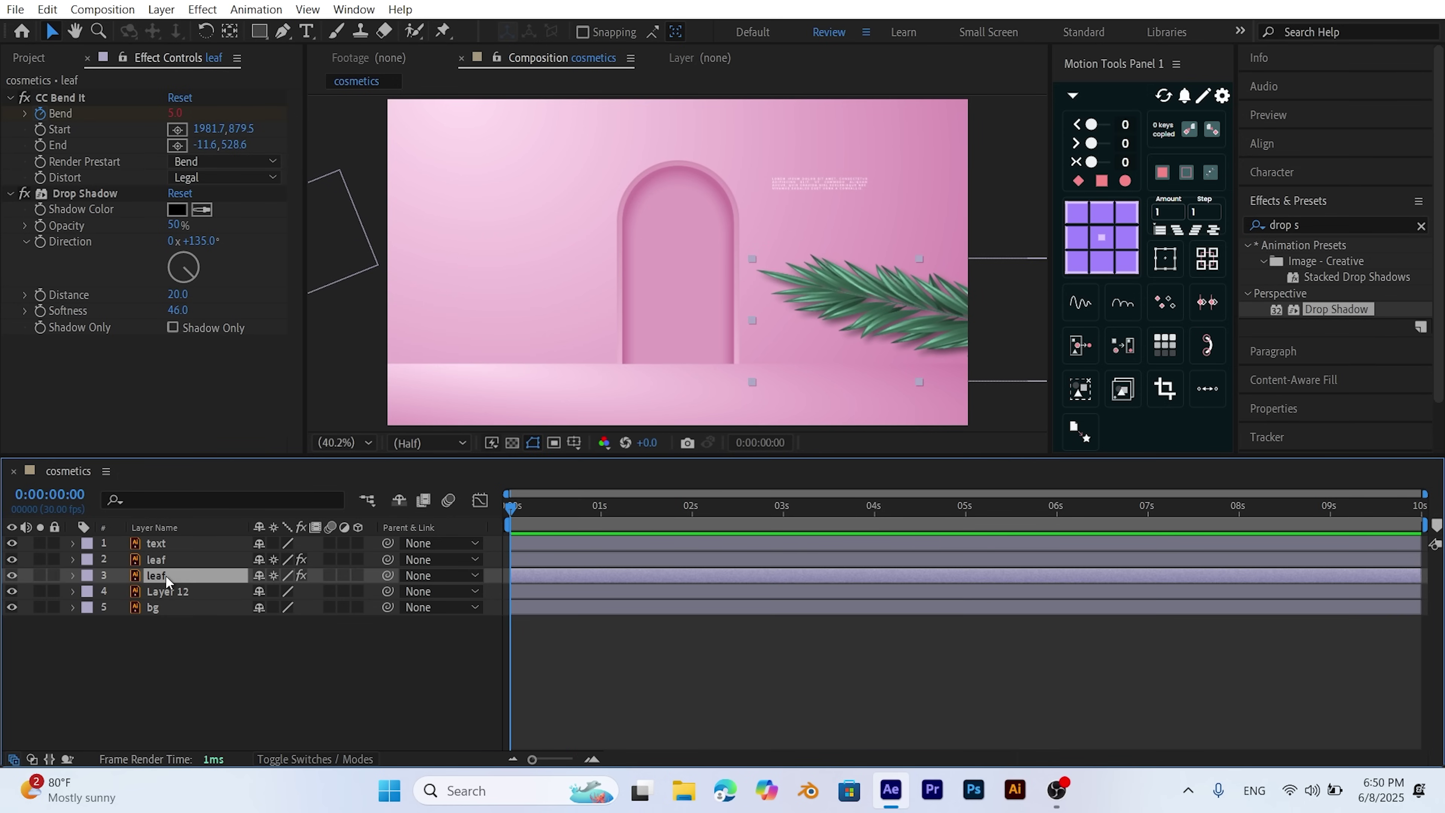
pyautogui.click(165, 575)
pyautogui.press('p')
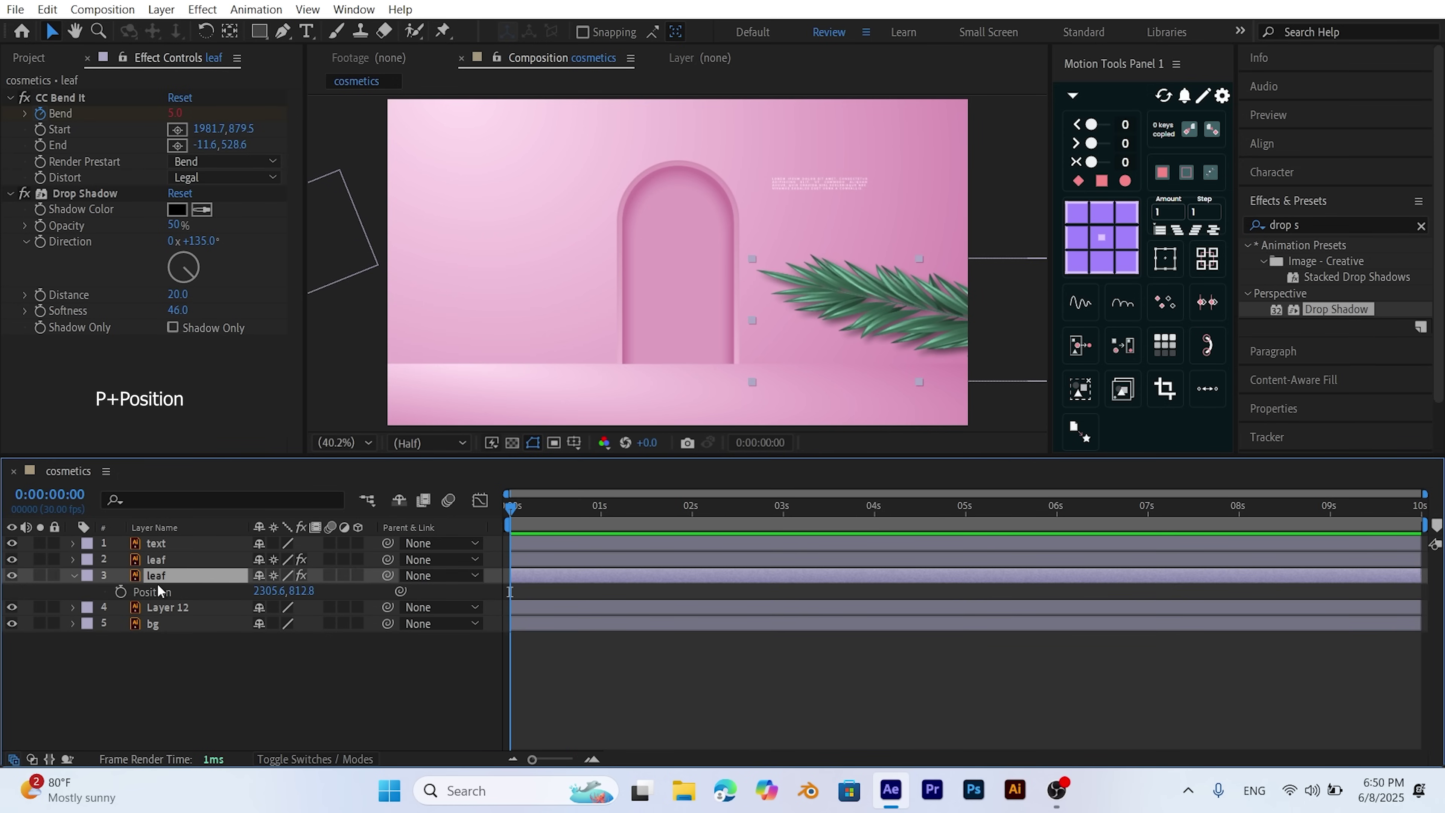
pyautogui.hotkey('shift', 'r')
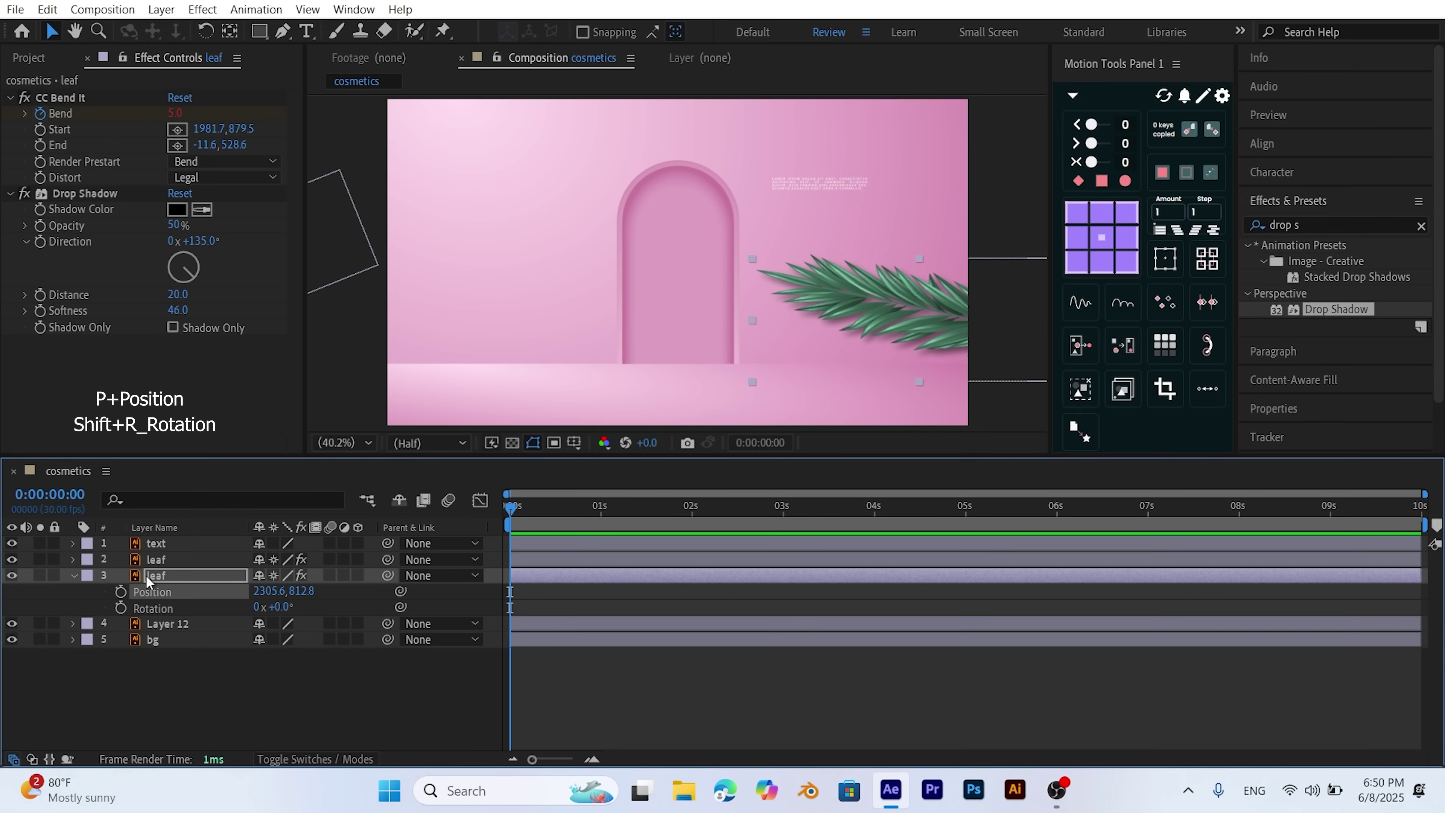
pyautogui.hotkey('alt', 'shift', 'j')
pyautogui.press('Return')
pyautogui.moveTo(267, 591)
pyautogui.mouseDown()
pyautogui.moveTo(310, 591)
pyautogui.moveTo(288, 607)
pyautogui.mouseUp()
# Apply Easy Ease to the layer 3 leaf's keyframes, adjust their speed graph, and shift its Rotation keyframes a few frames after its Position keyframes.
pyautogui.press('F9')
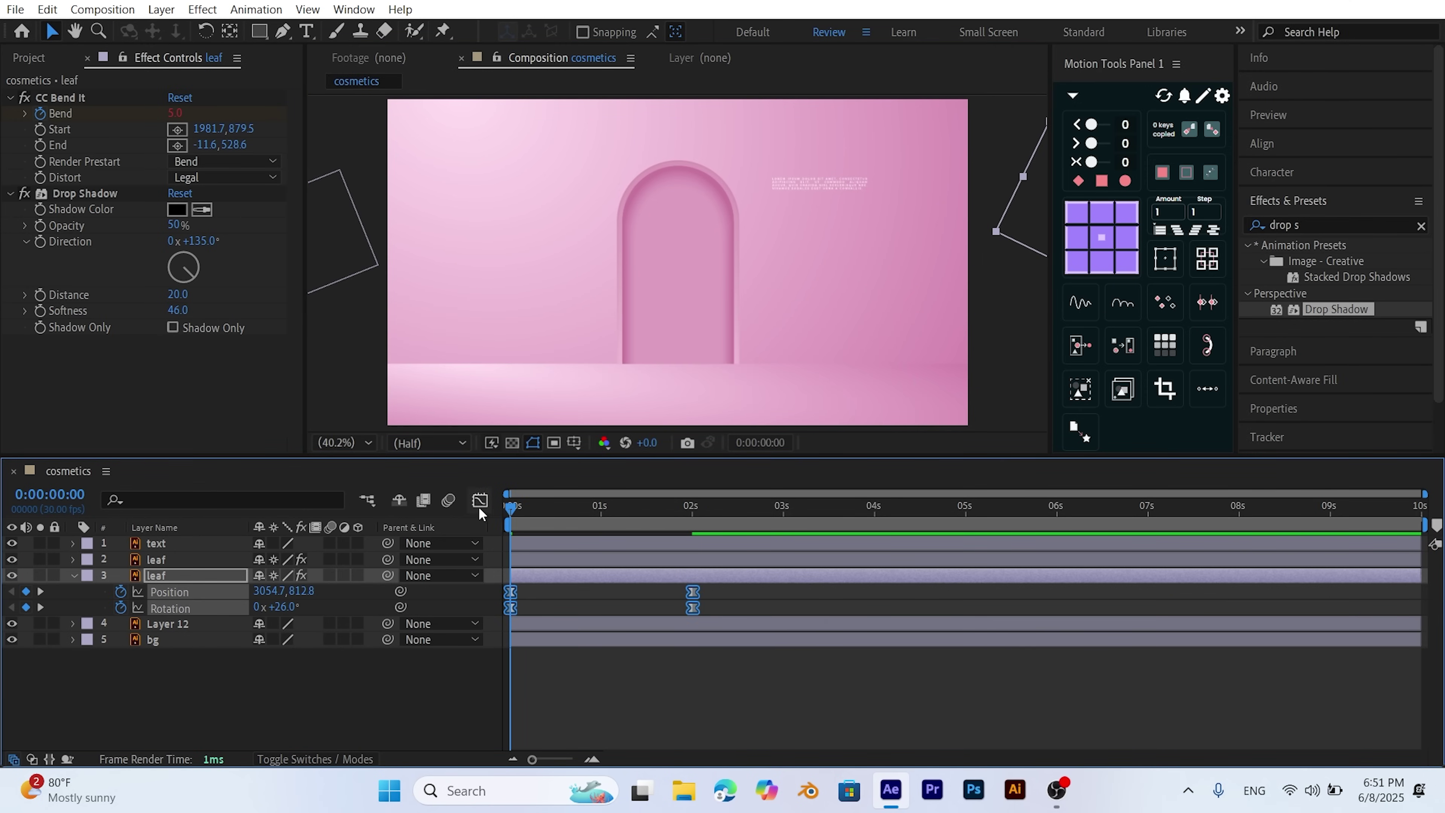
pyautogui.click(480, 500)
pyautogui.click(481, 500)
pyautogui.moveTo(692, 606); pyautogui.dragTo(704, 607)
pyautogui.click(406, 699)
pyautogui.press('u')
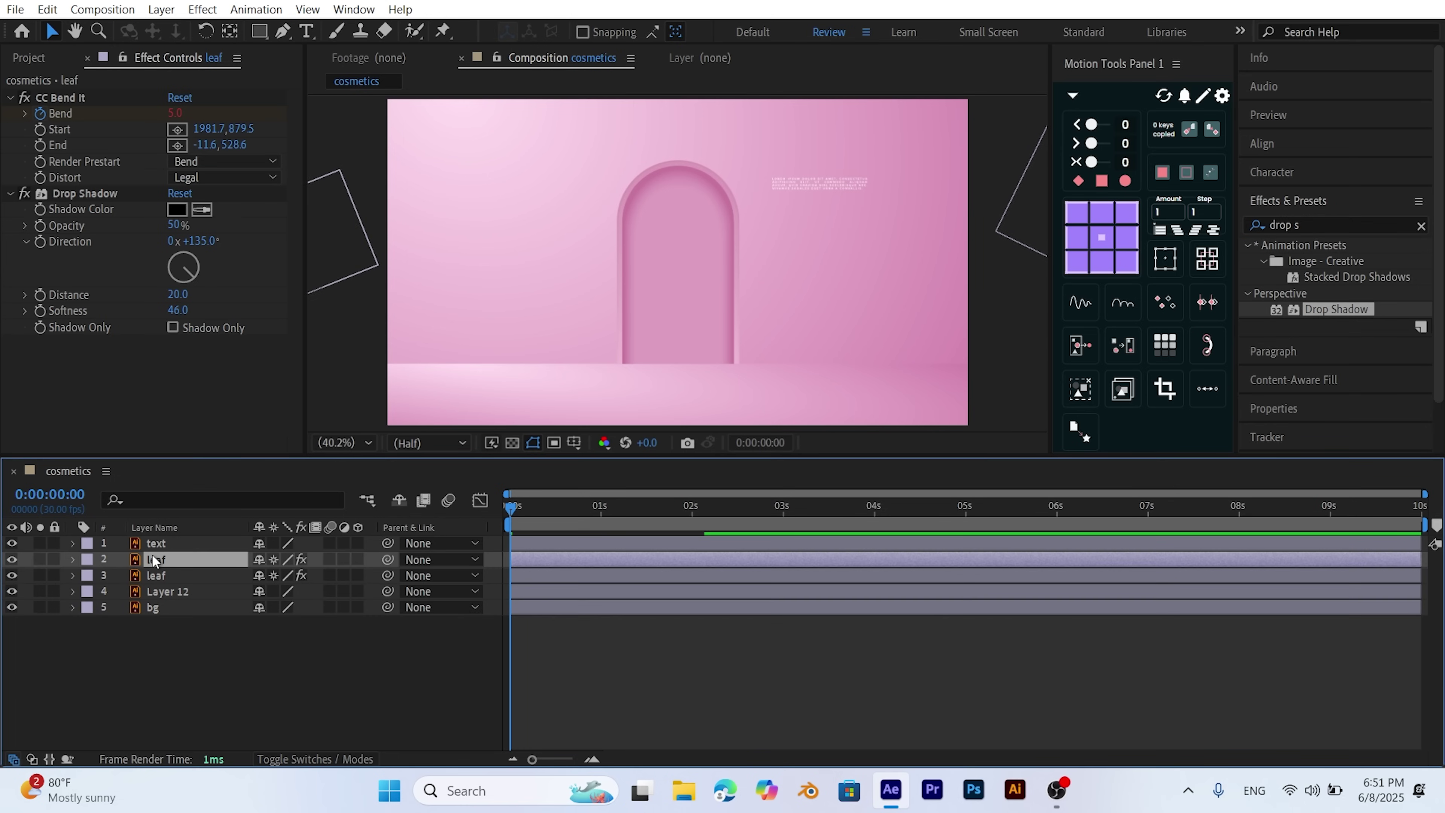
# Delay the layer 2 leaf by several frames so the two leaves enter staggered, and preview the animation.
pyautogui.moveTo(522, 560); pyautogui.dragTo(553, 561)
pyautogui.click(383, 708)
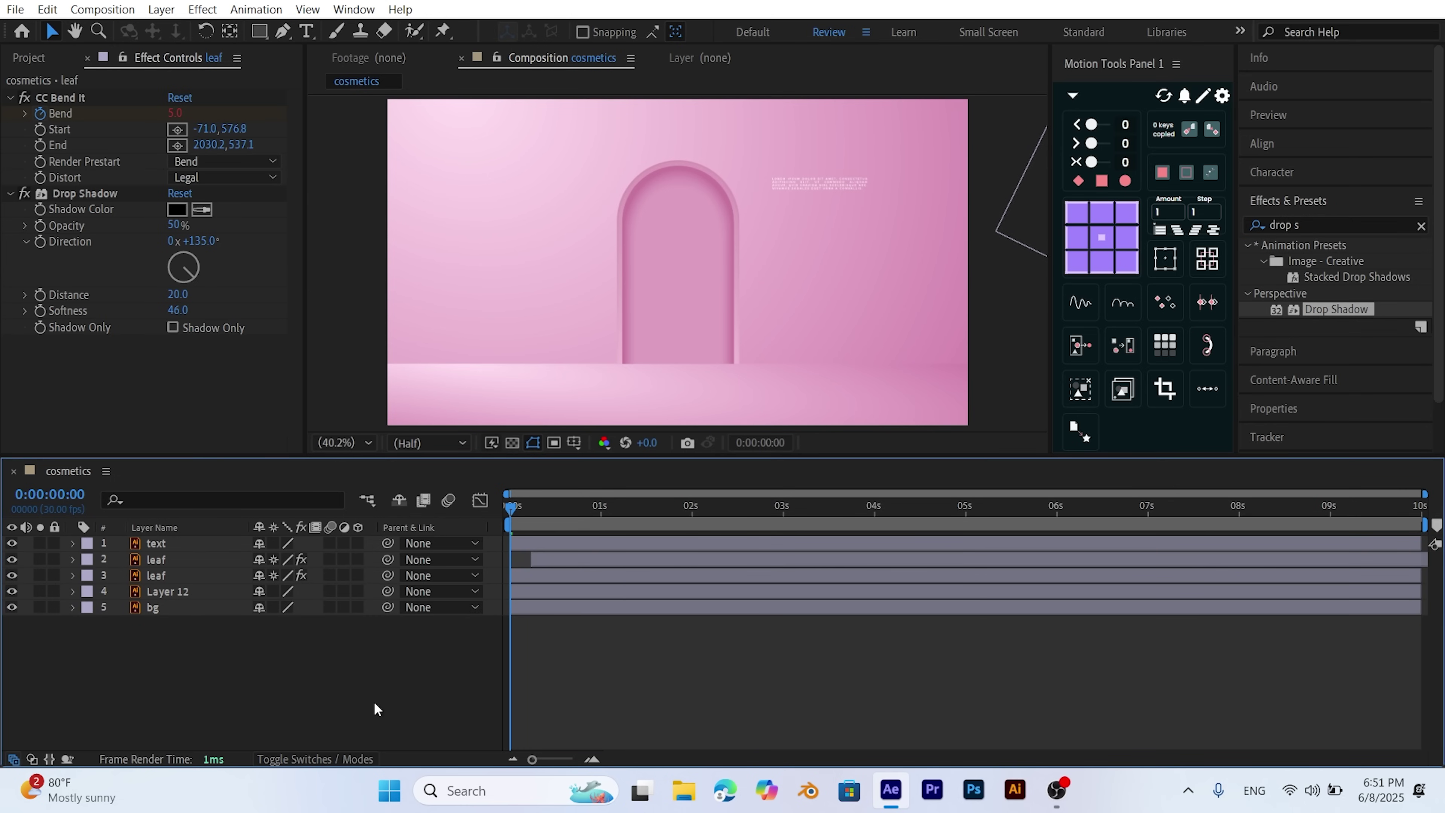
pyautogui.press('space')
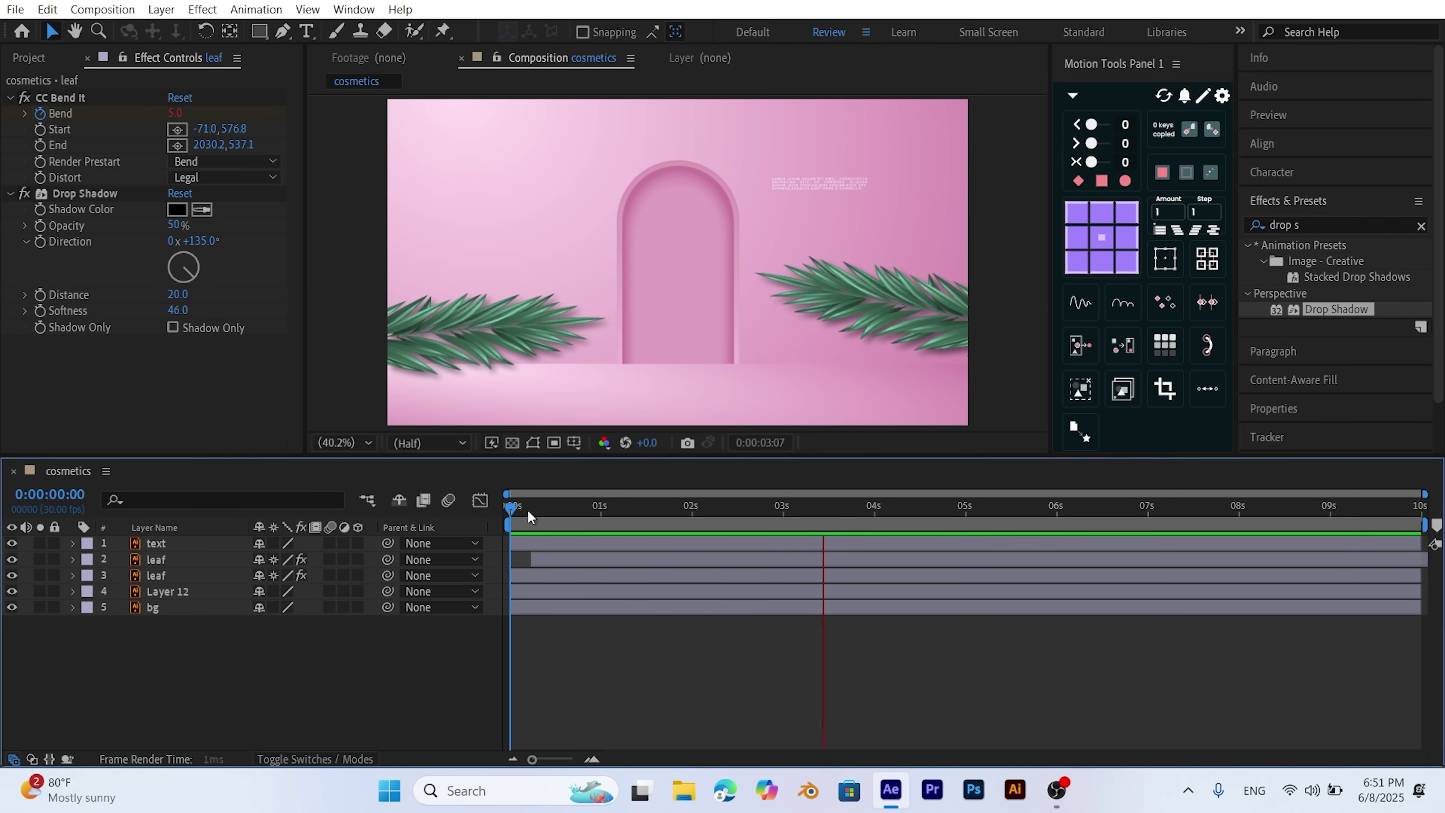
pyautogui.press('space')
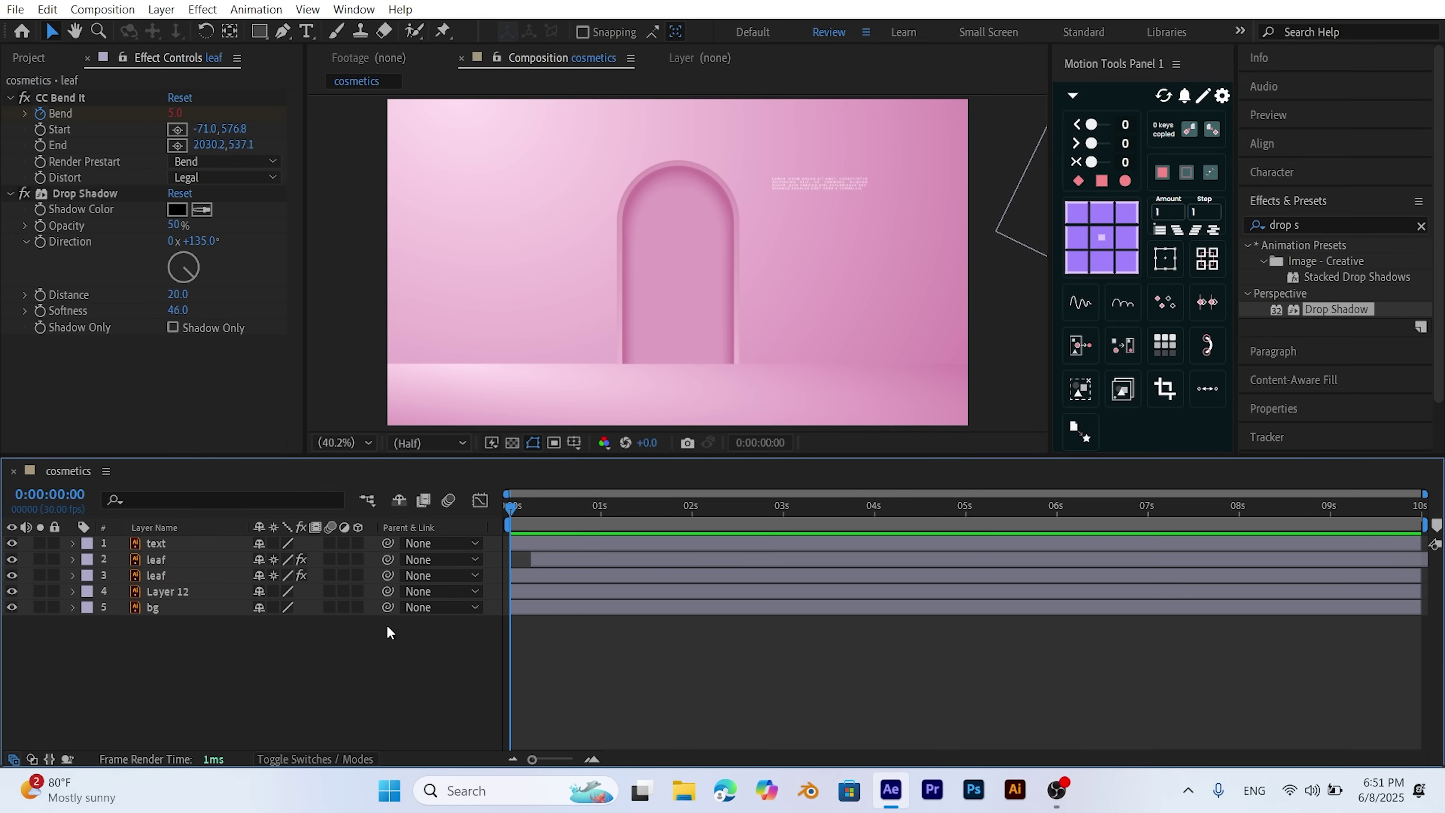
# Activate the Ellipse tool and set its fill type to Linear Gradient.
pyautogui.click(55, 56)
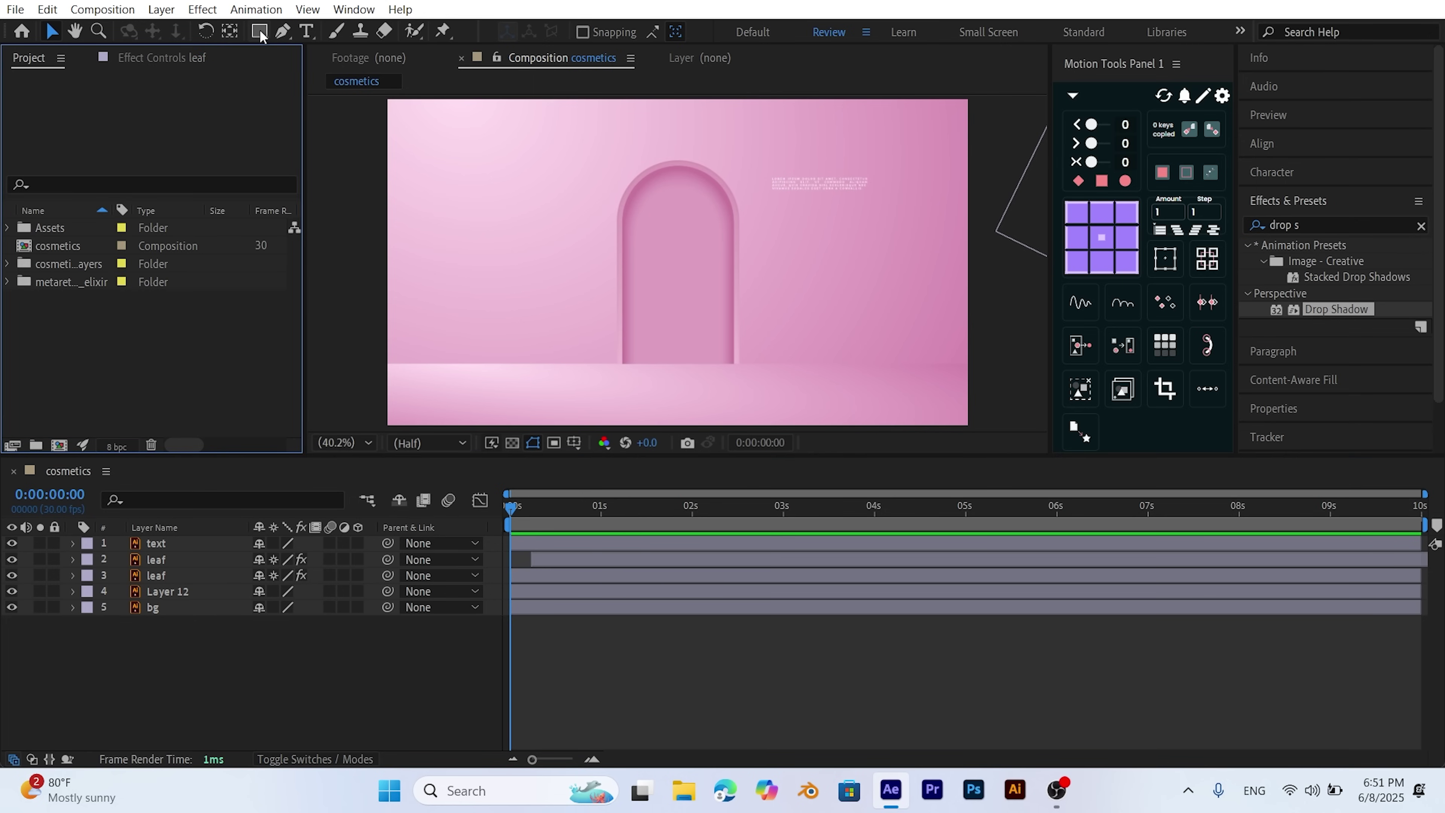
pyautogui.moveTo(260, 31); pyautogui.dragTo(318, 55)
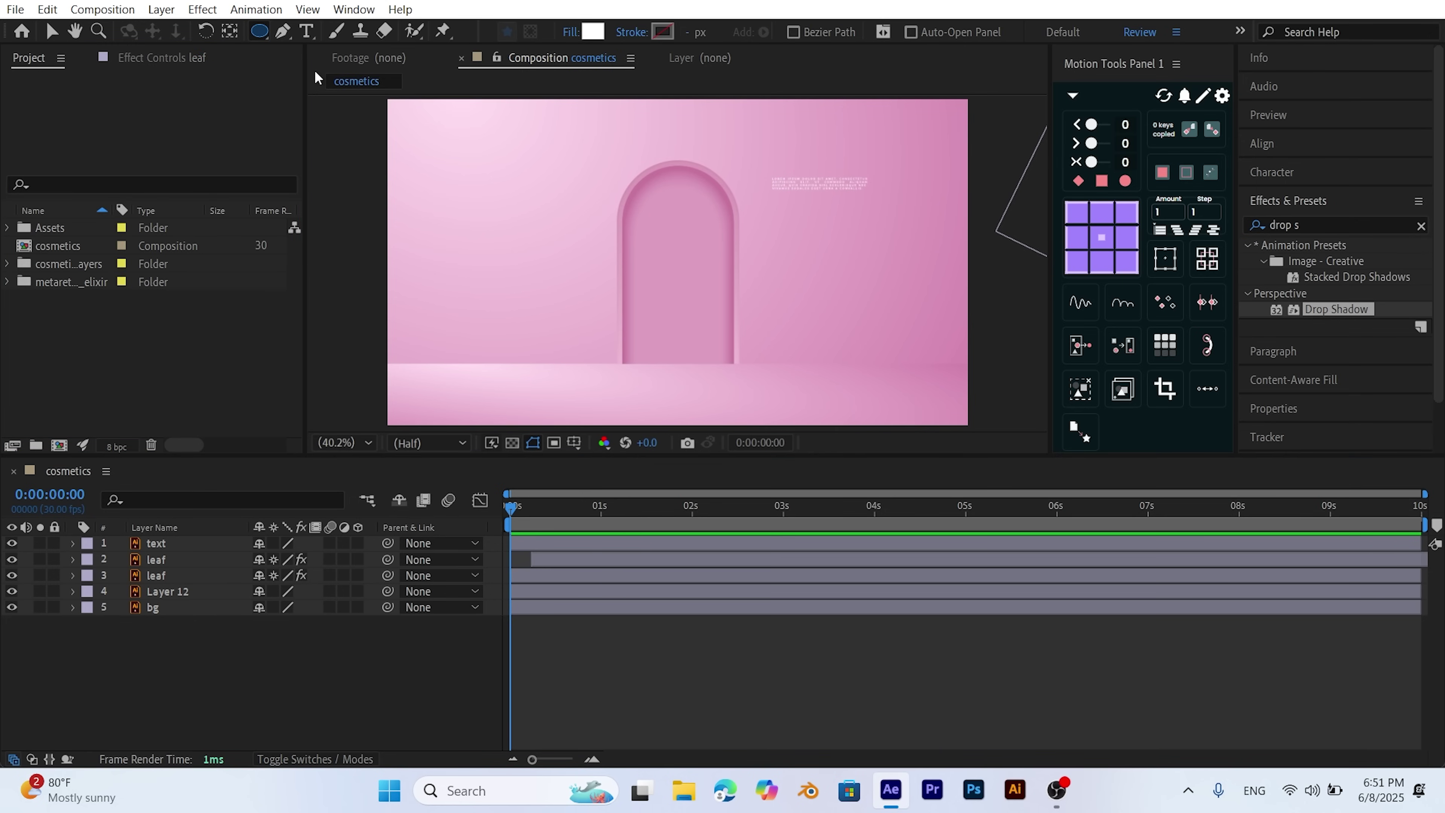
pyautogui.click(589, 35)
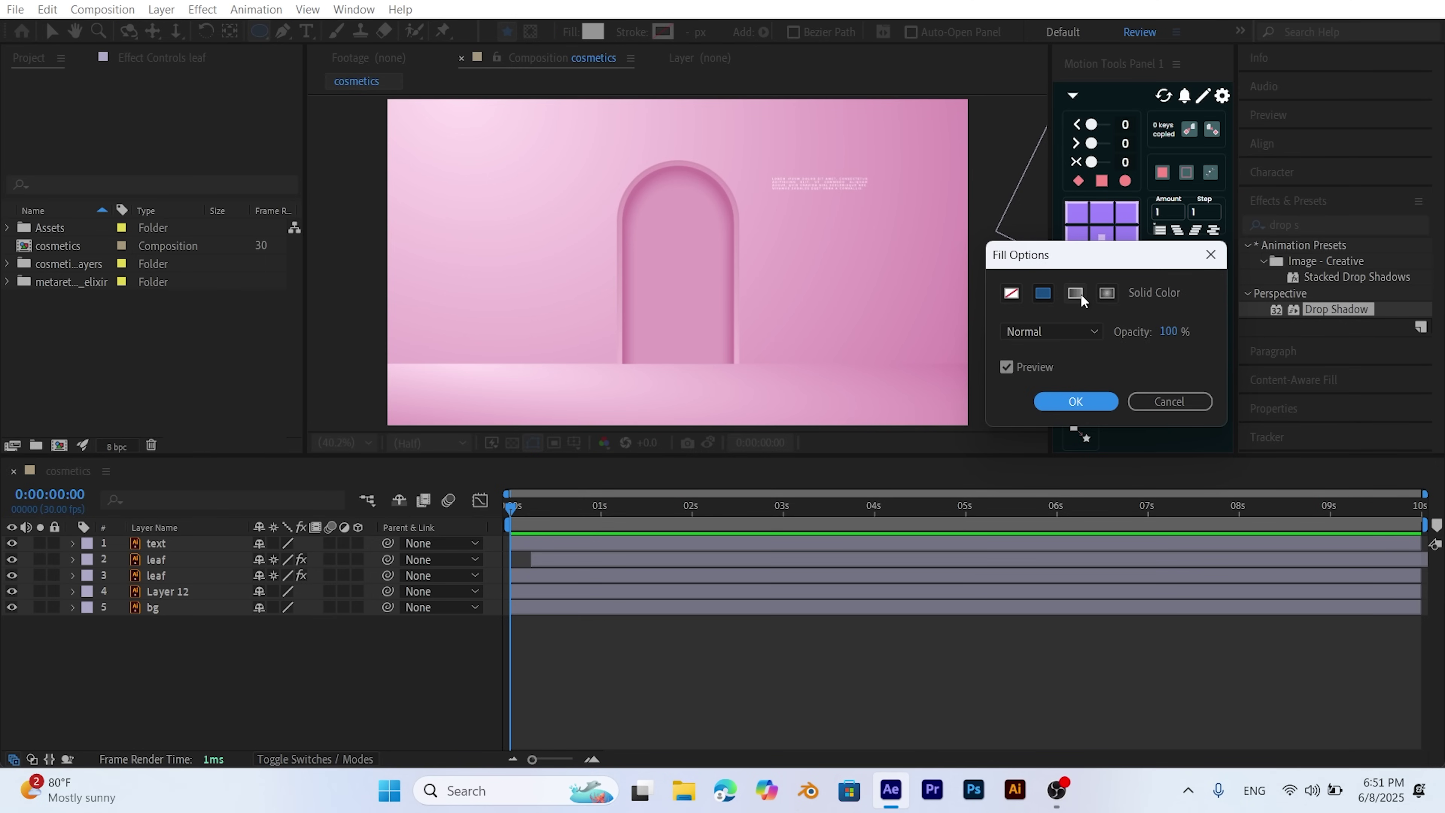
pyautogui.click(1077, 294)
pyautogui.click(1075, 401)
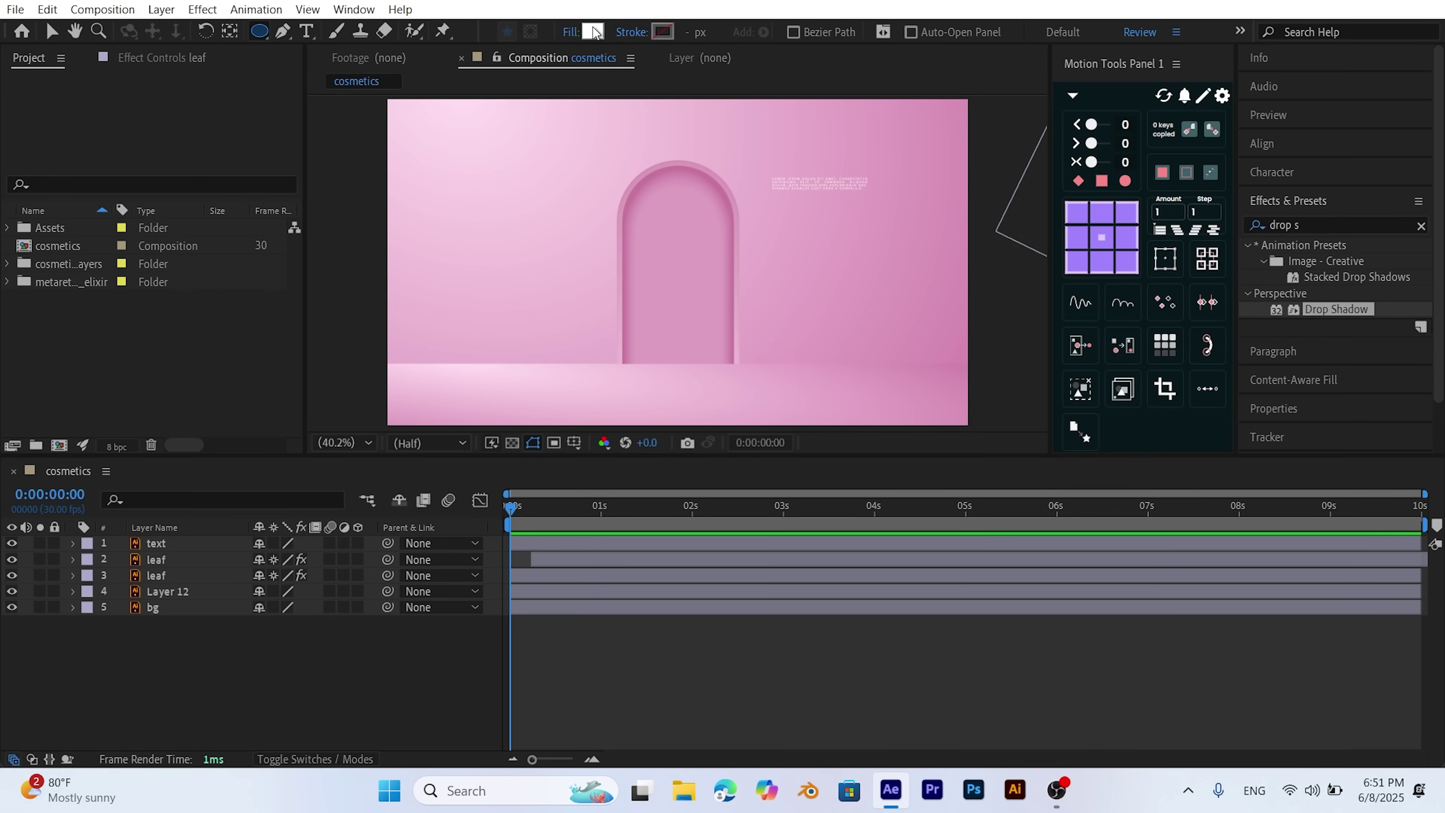
# Set the gradient fill's first colour stop to DF9FB7 and its last colour stop to EAB5CE.
pyautogui.click(593, 31)
pyautogui.click(616, 194)
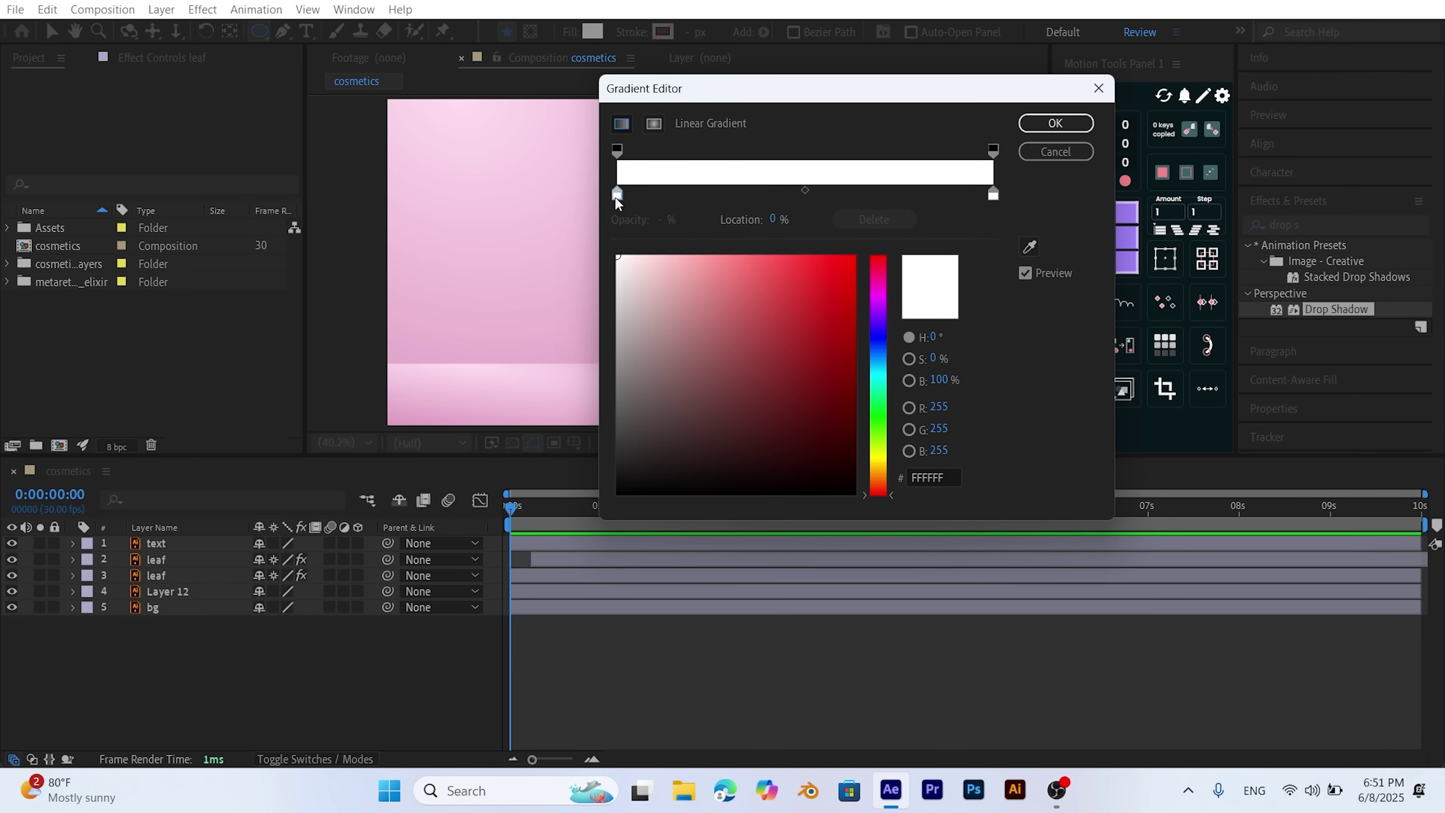
pyautogui.click(945, 480)
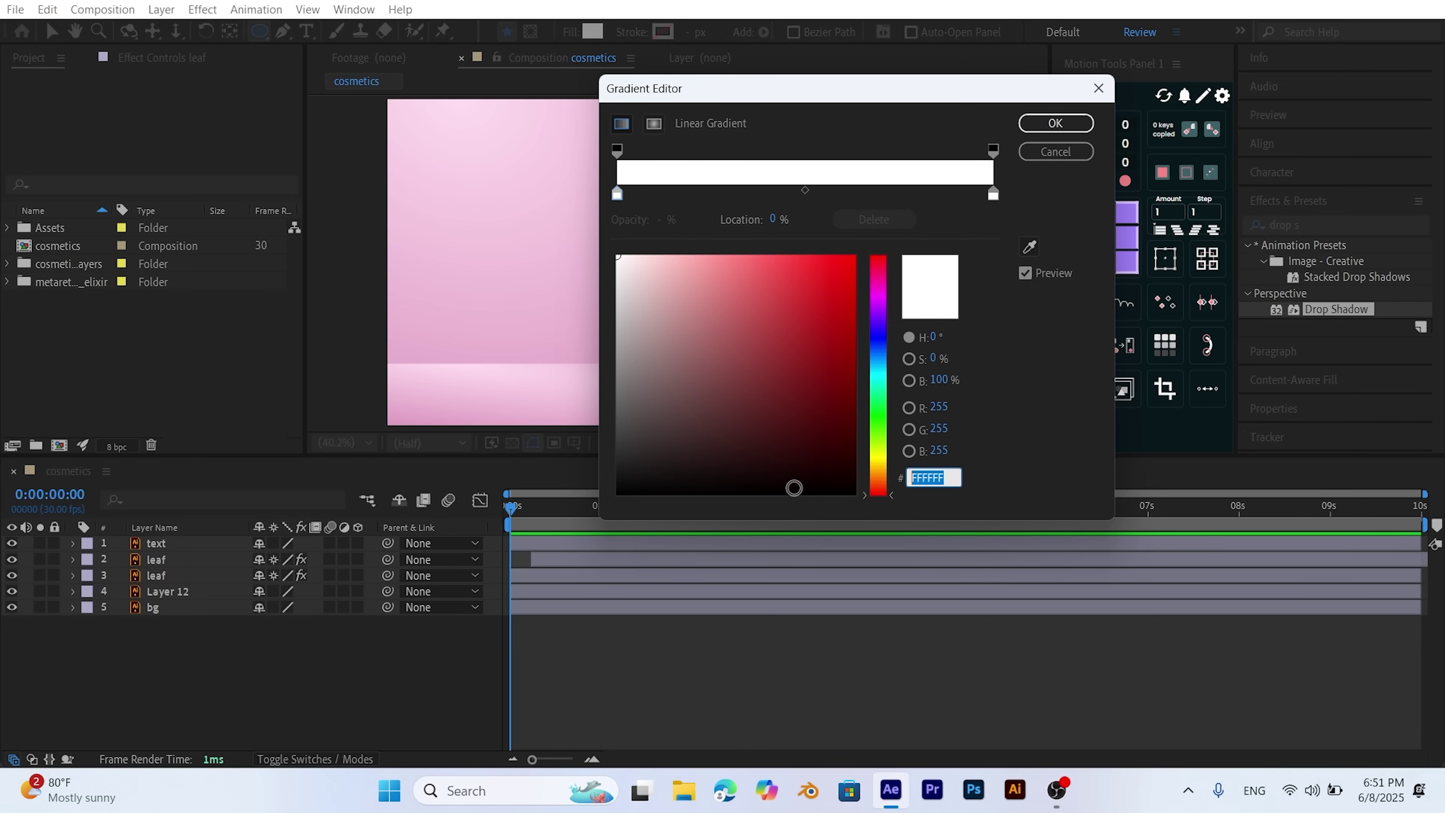
pyautogui.write('DF9FB7')
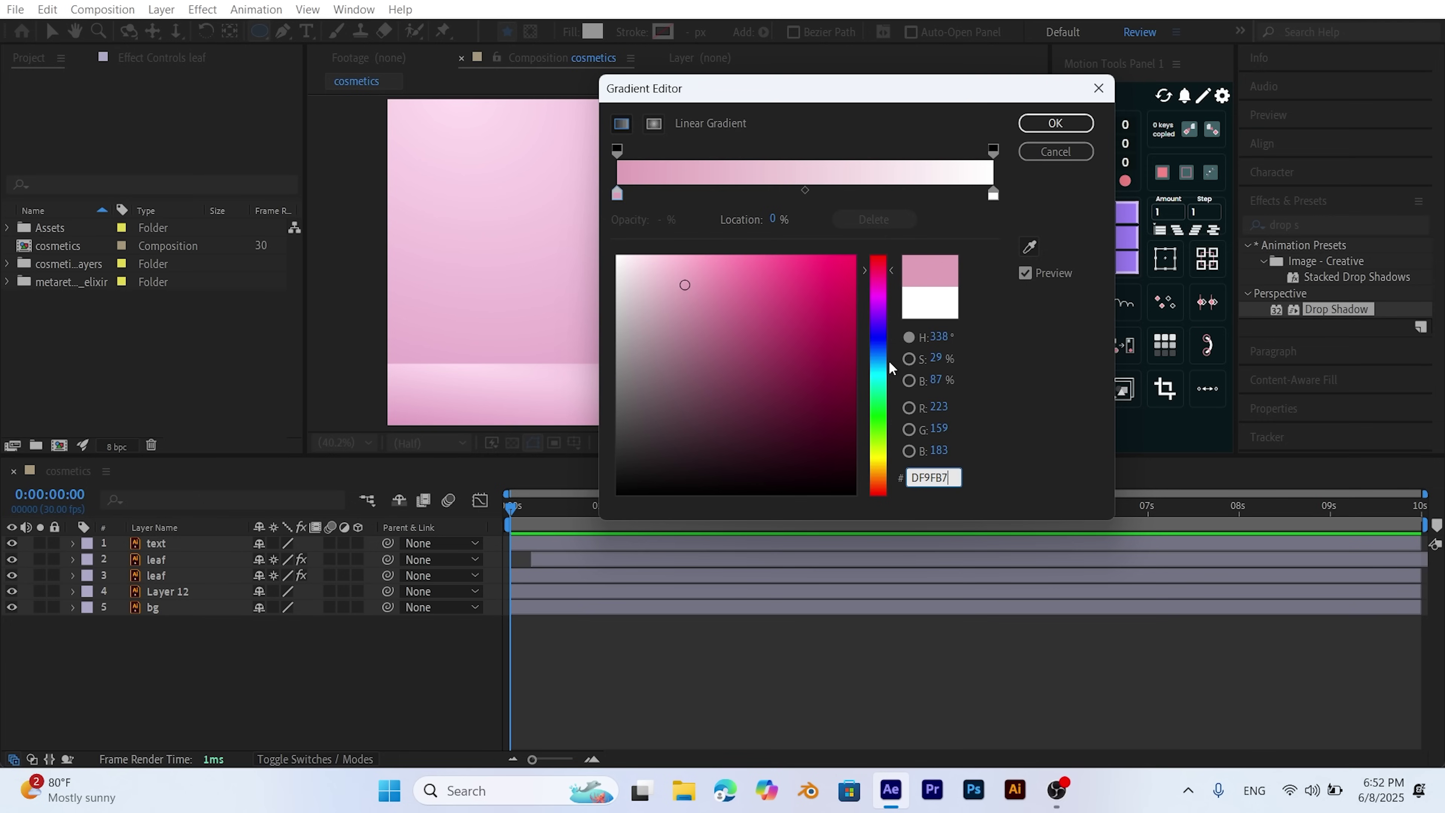
pyautogui.click(993, 195)
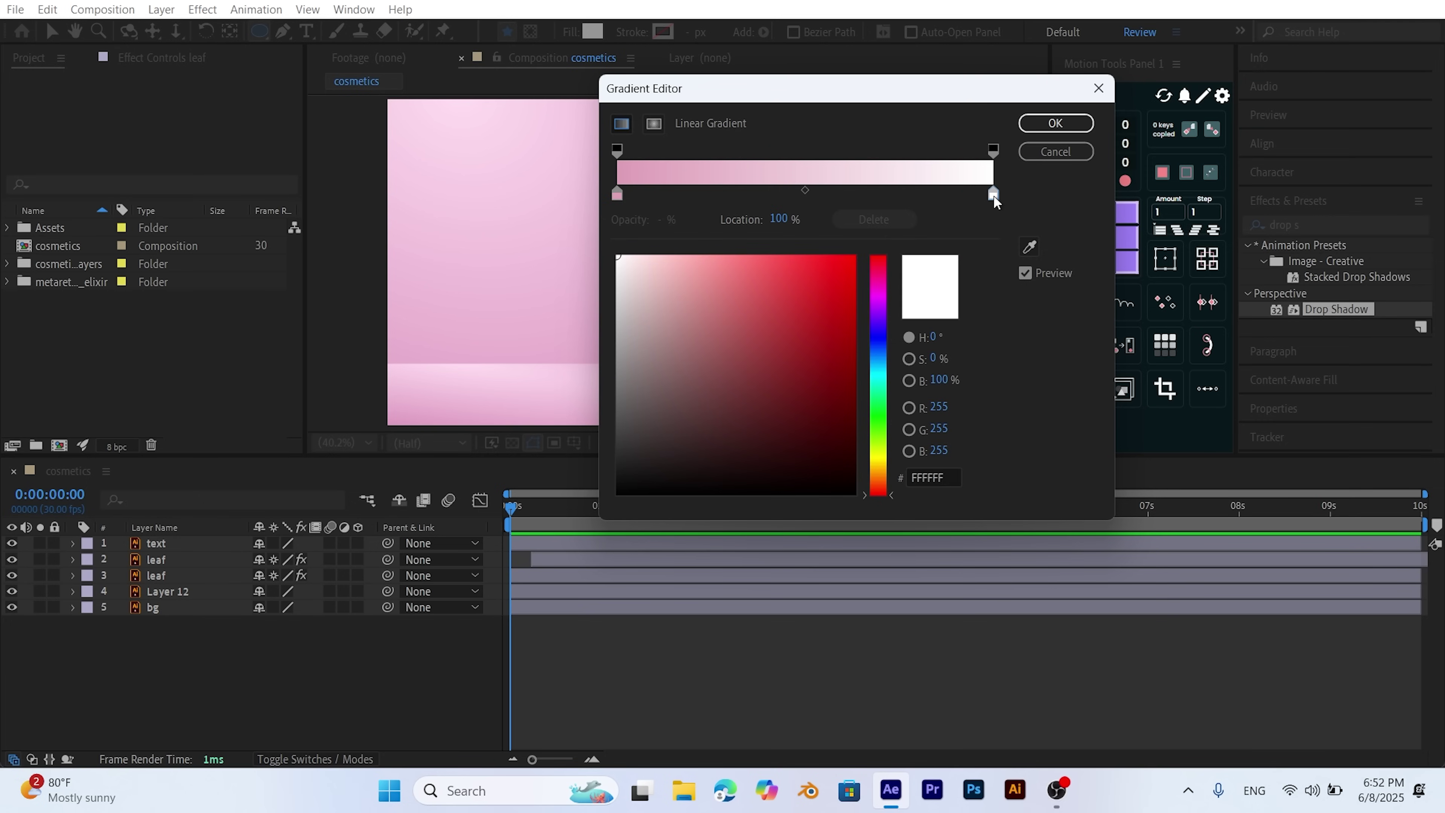
pyautogui.click(952, 478)
pyautogui.write('EA')
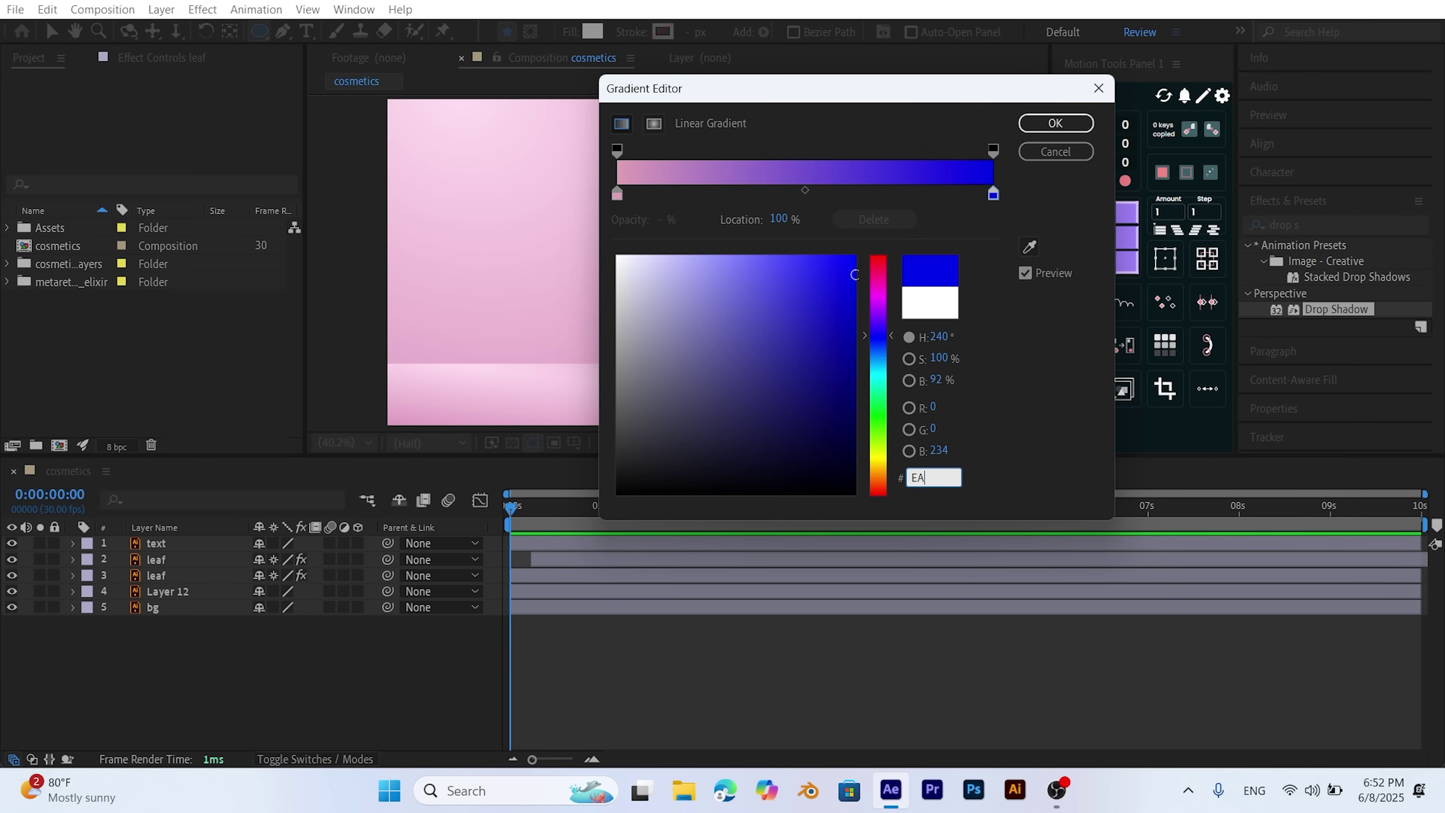
pyautogui.write('B5C')
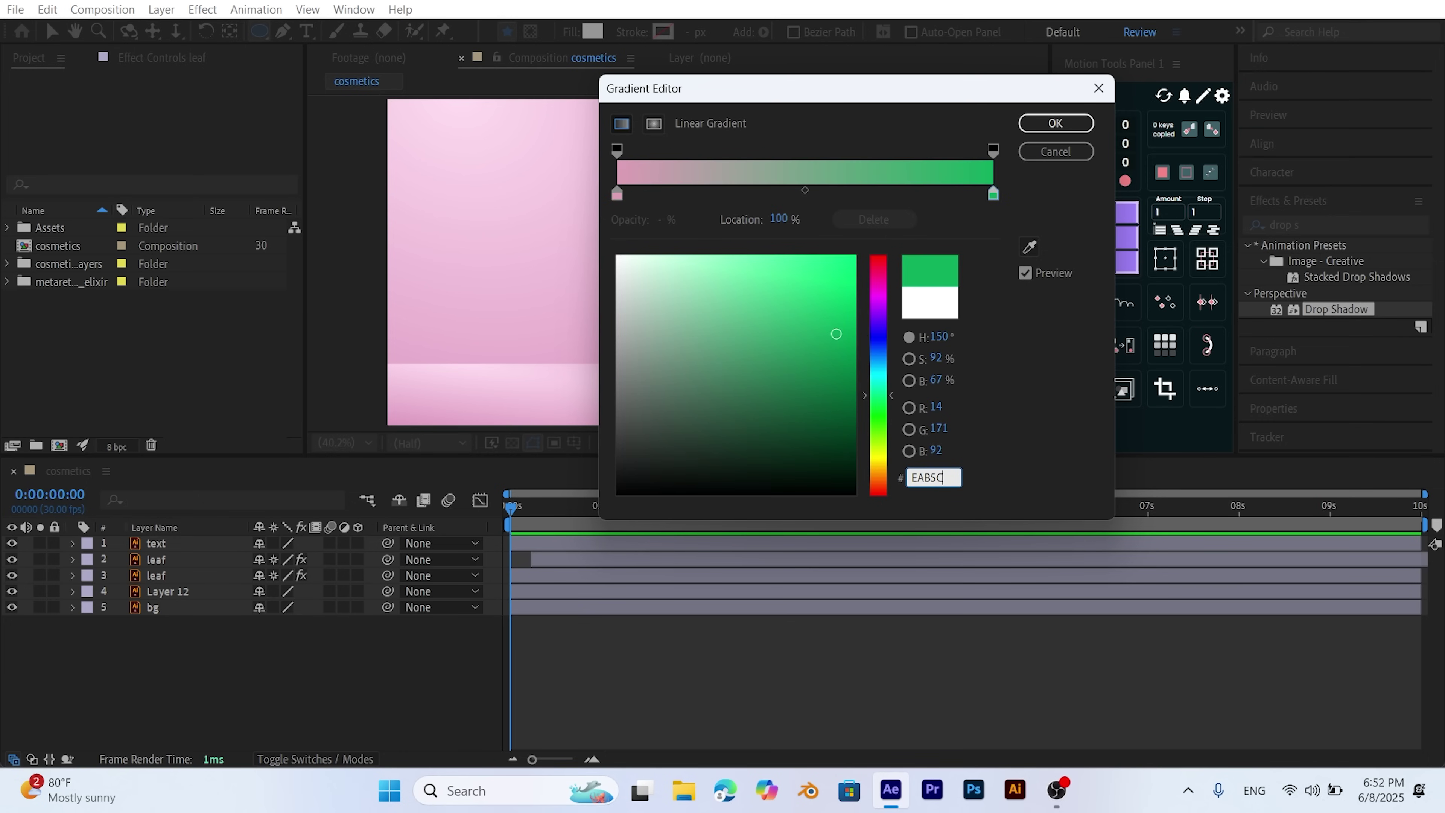
pyautogui.write('E')
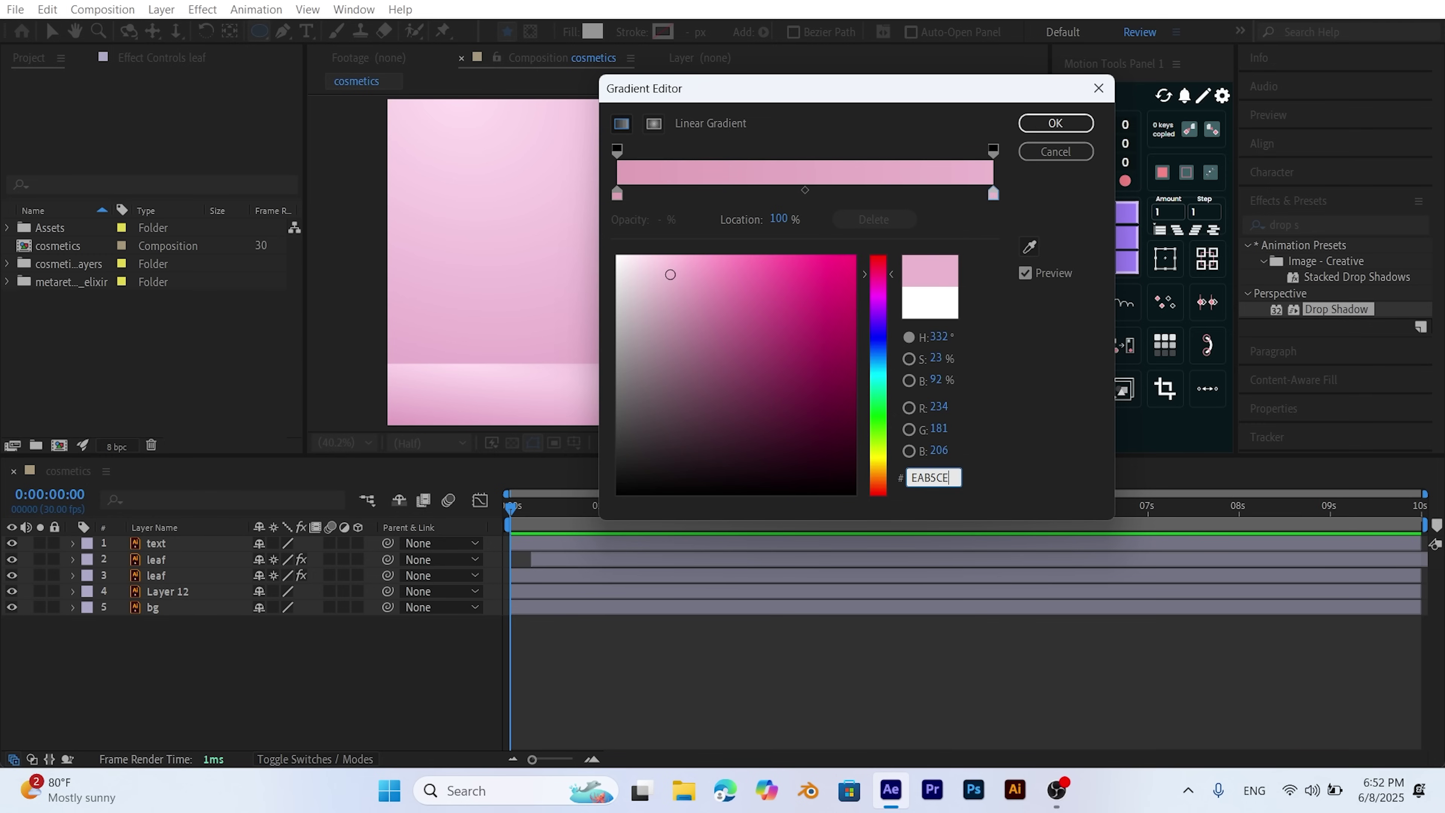
pyautogui.click(1036, 124)
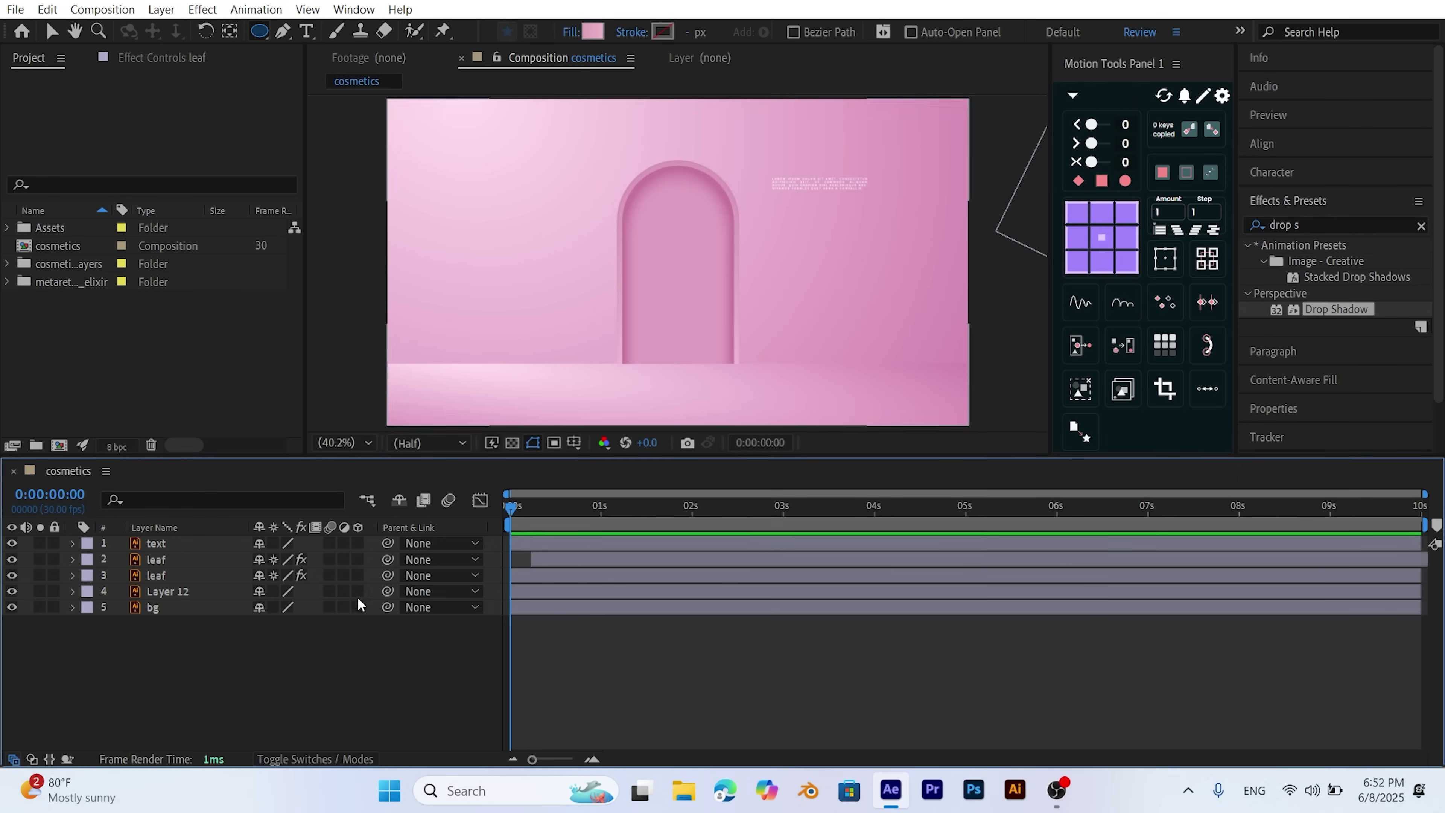
# Draw a gradient-filled circle slightly wider than the arch on a new shape layer and centre its anchor point.
pyautogui.click(690, 298)
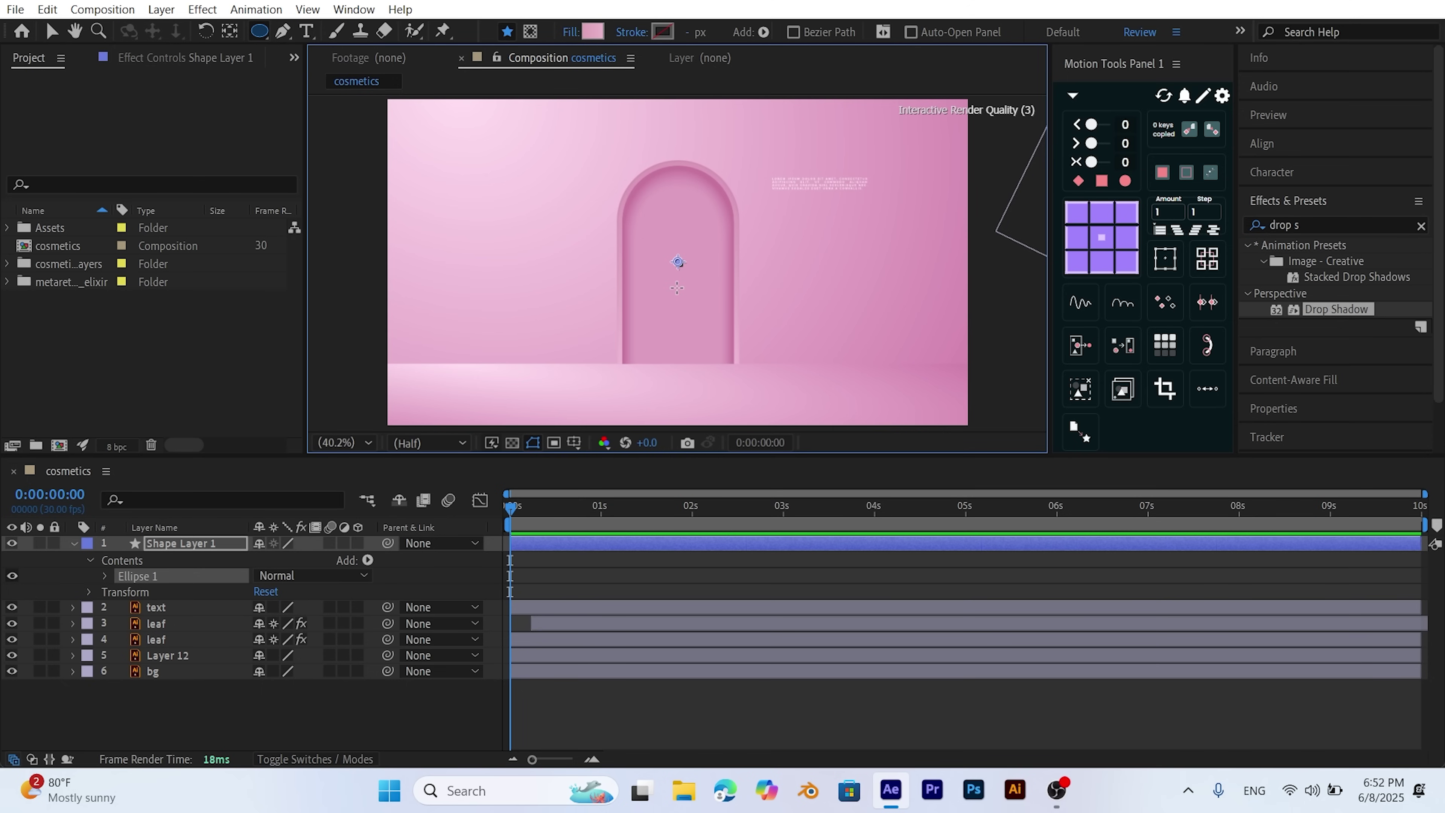
pyautogui.moveTo(680, 292); pyautogui.dragTo(760, 353)
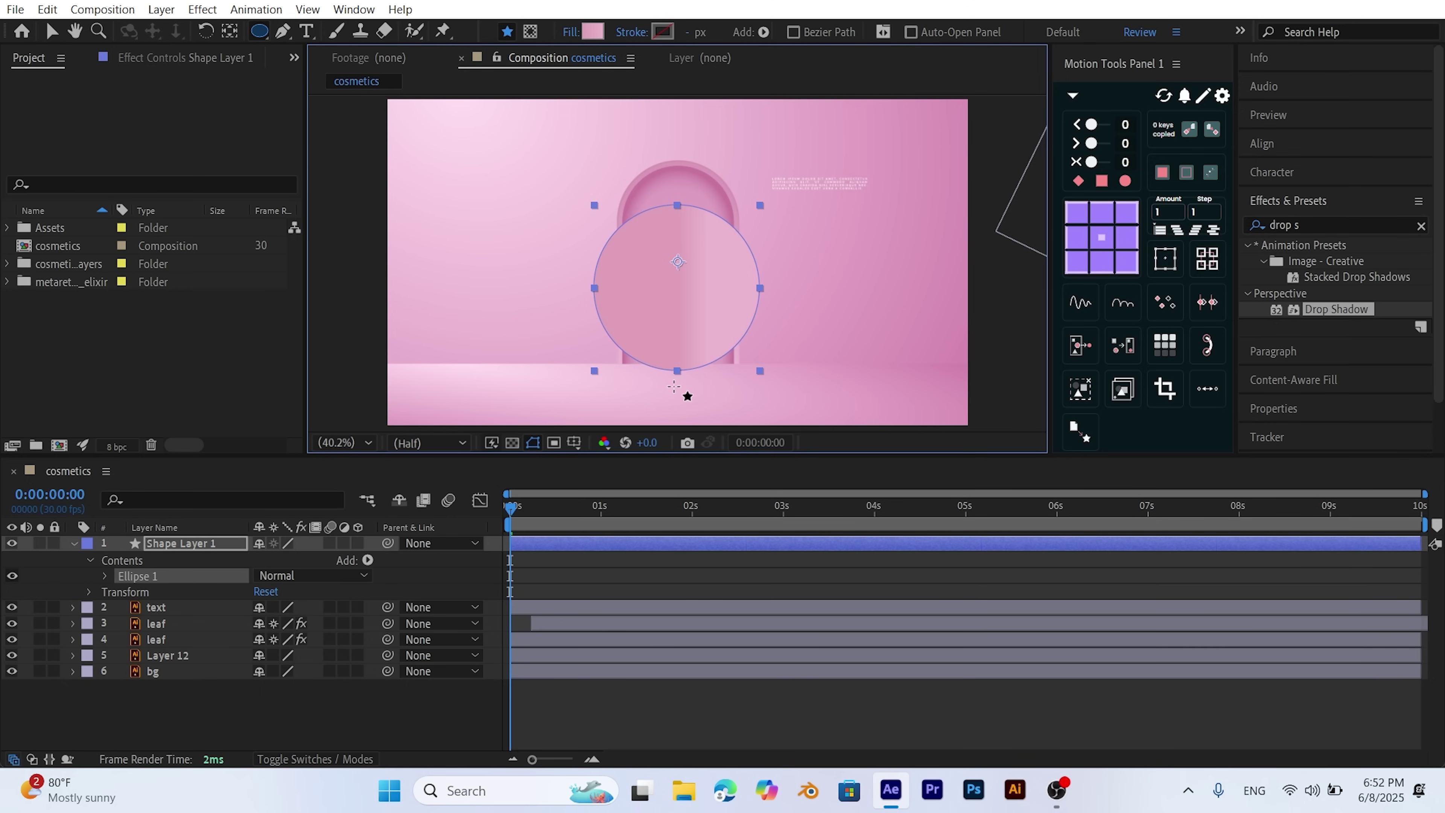
pyautogui.click(230, 31)
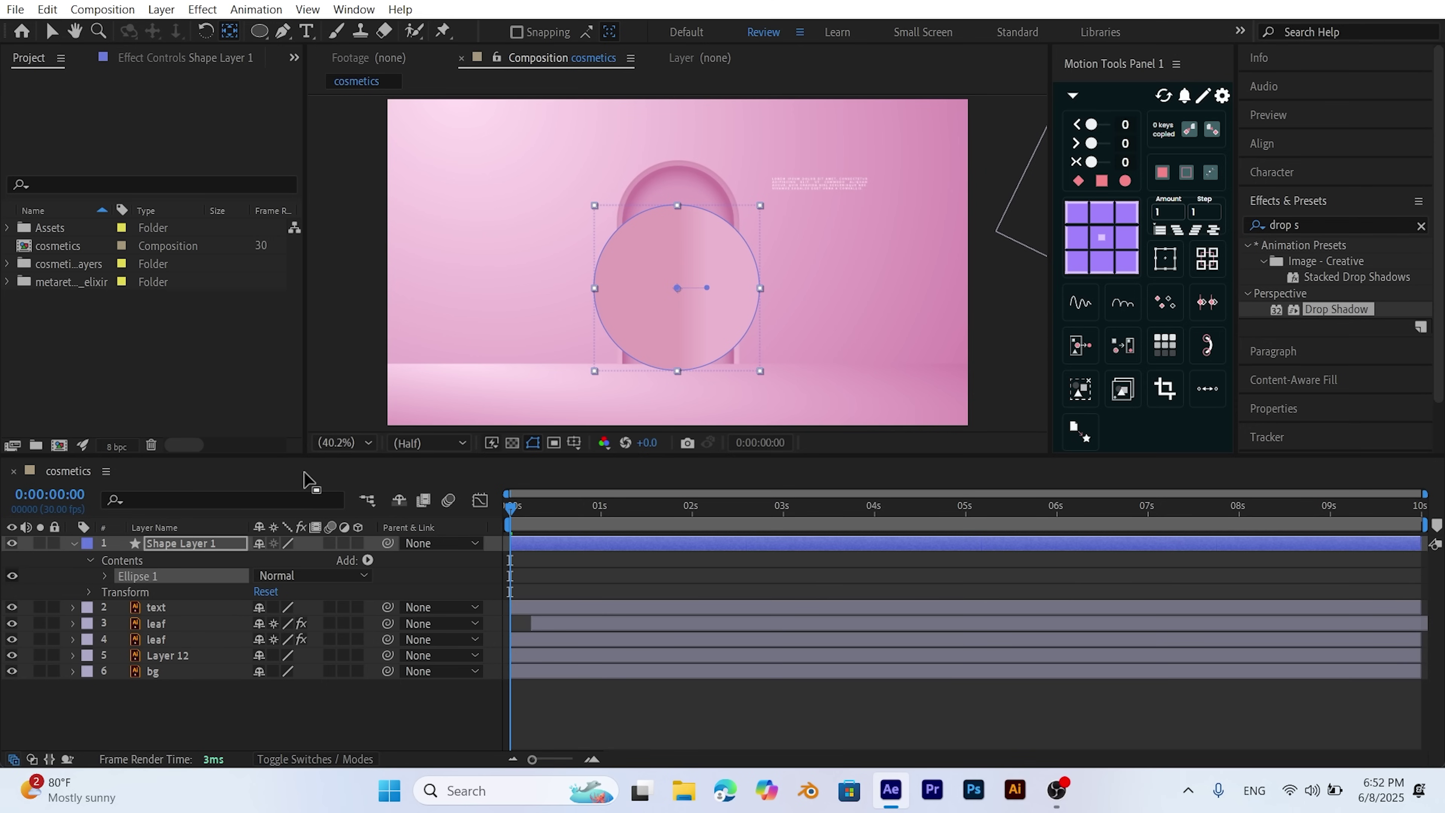
# Align the circle's shape layer to the horizontal and vertical centre of the composition.
pyautogui.click(181, 545)
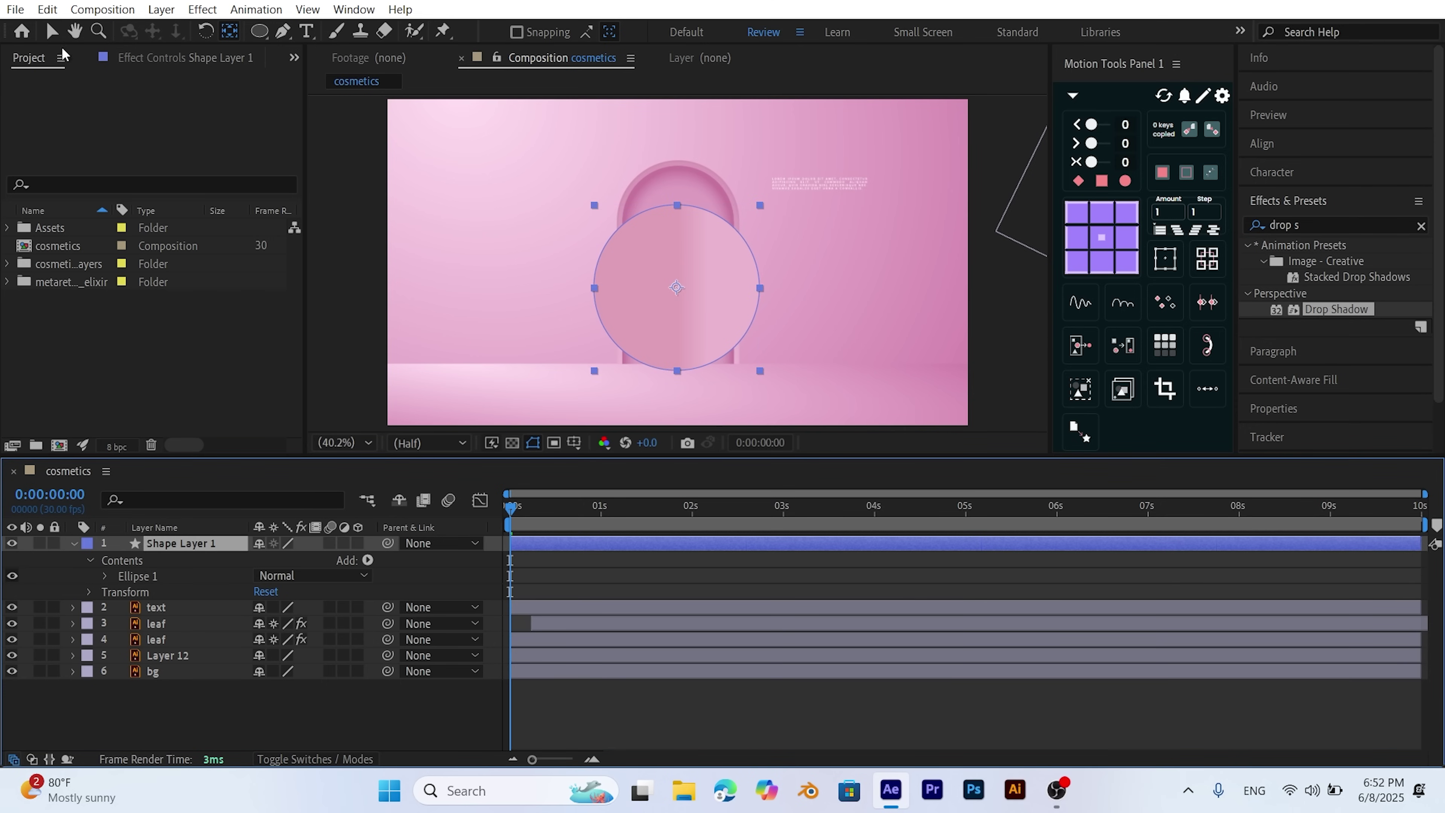
pyautogui.click(51, 31)
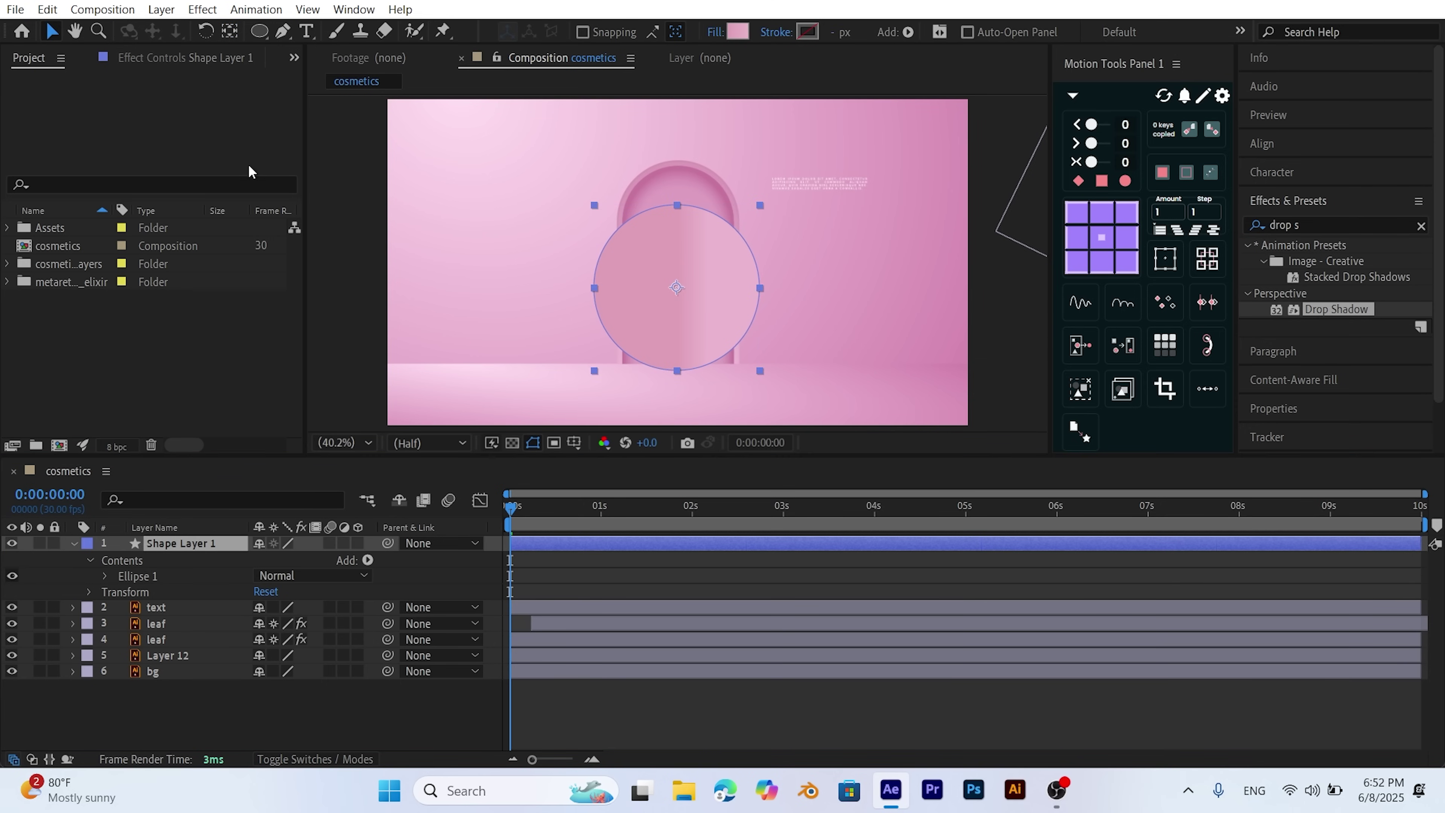
pyautogui.click(1269, 147)
pyautogui.click(1288, 192)
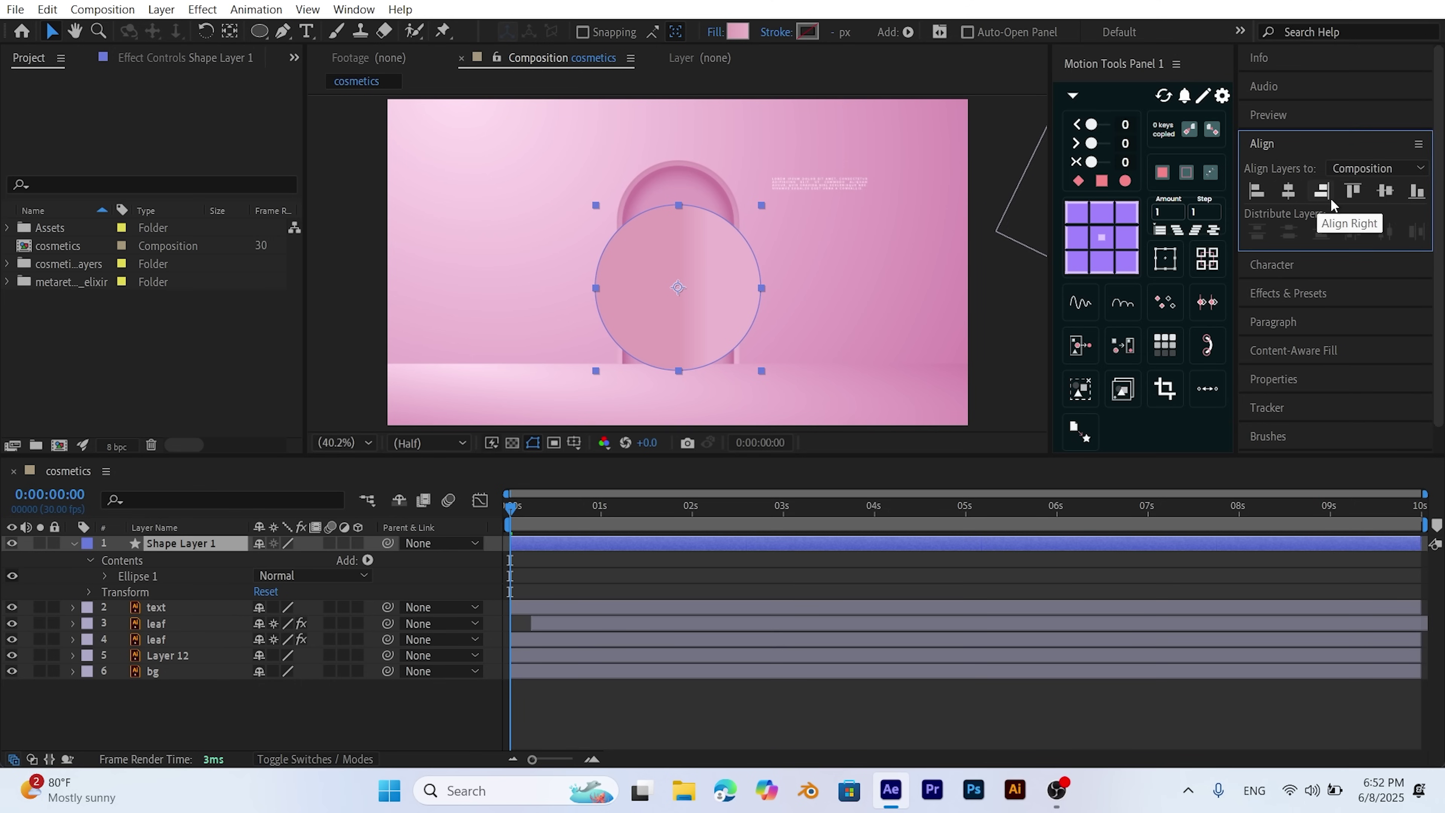
pyautogui.click(1386, 193)
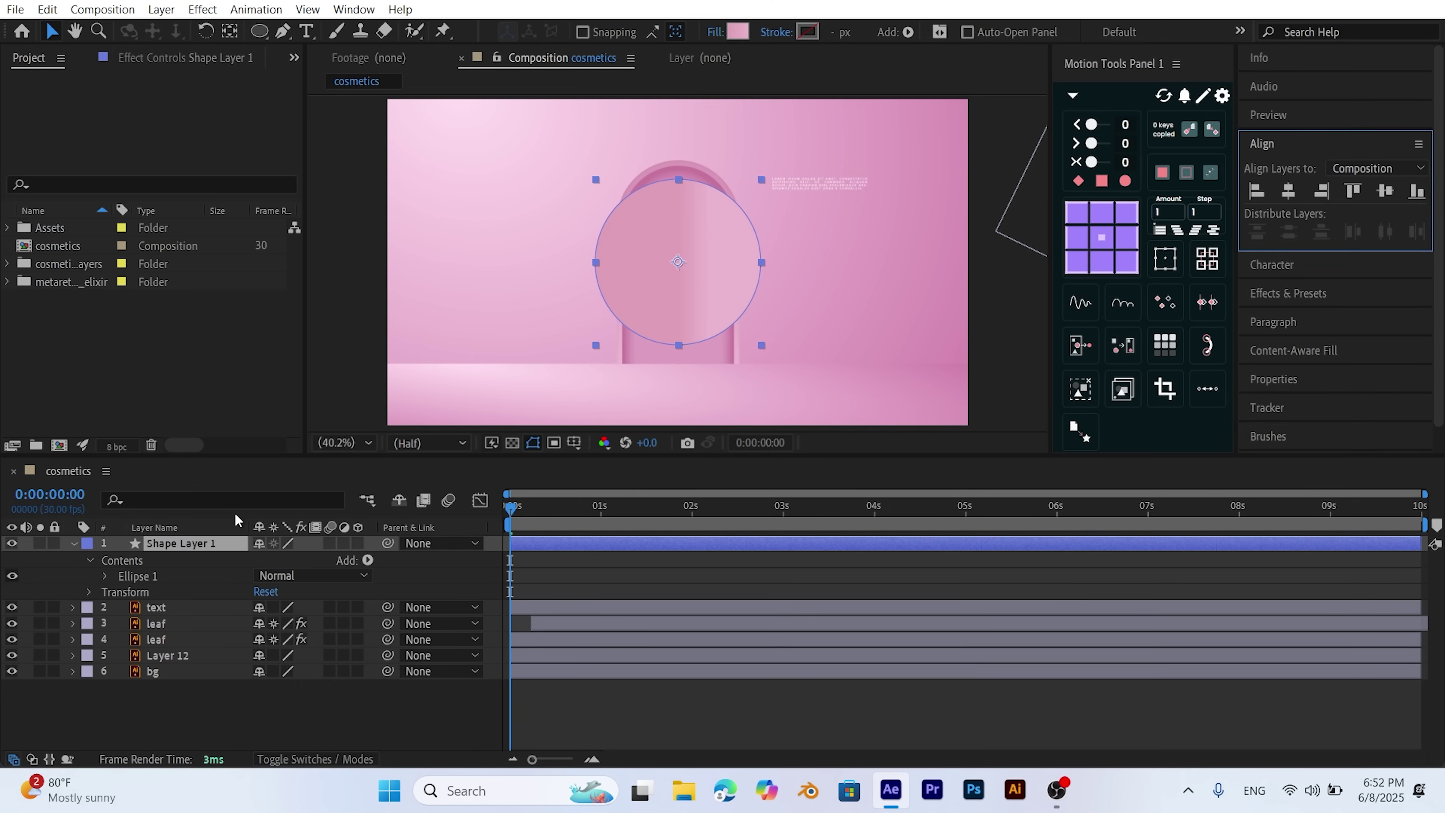
# Make the circle's shape layer 3D and set its X Rotation to 90°.
pyautogui.press('r')
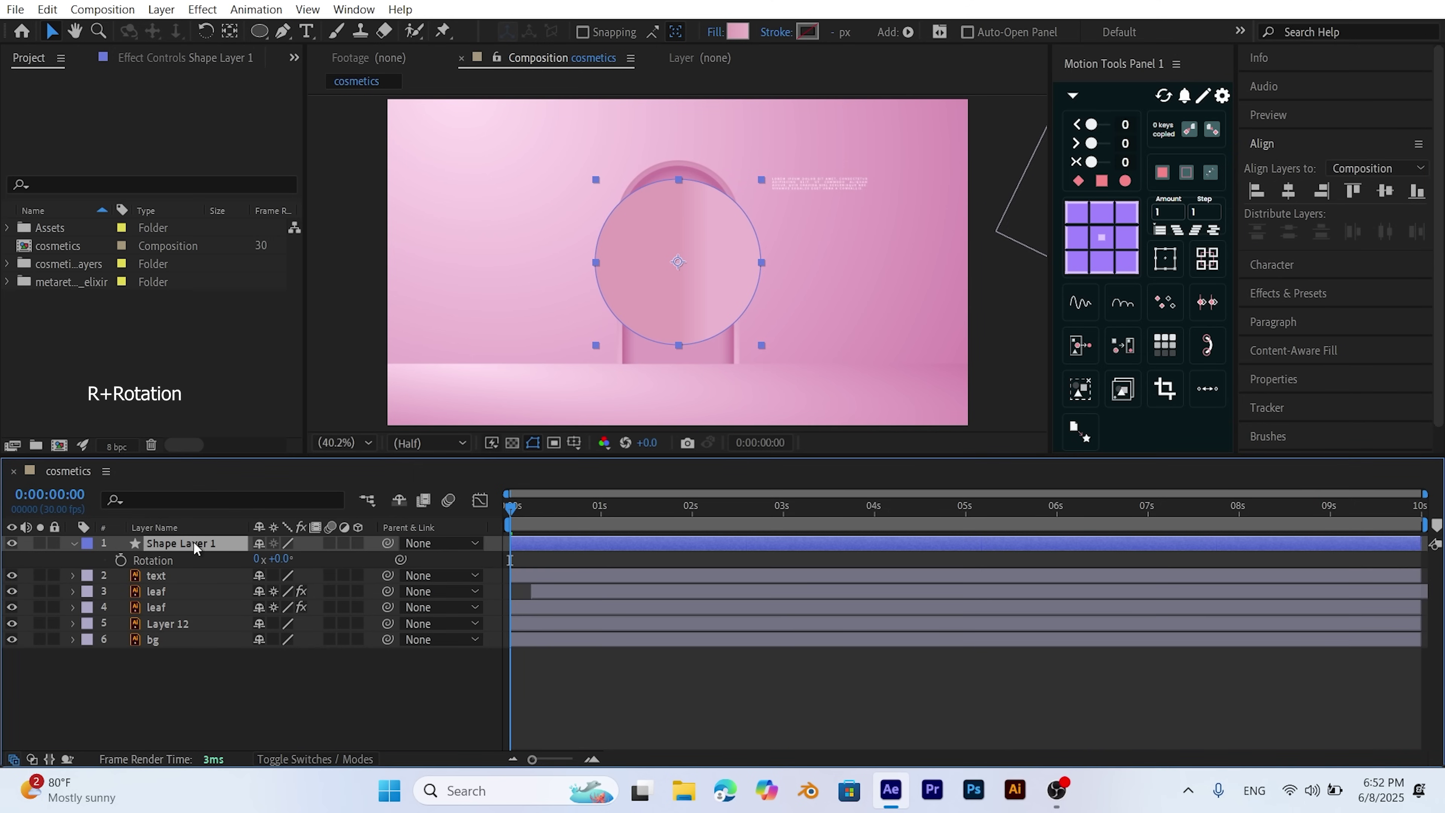
pyautogui.click(358, 543)
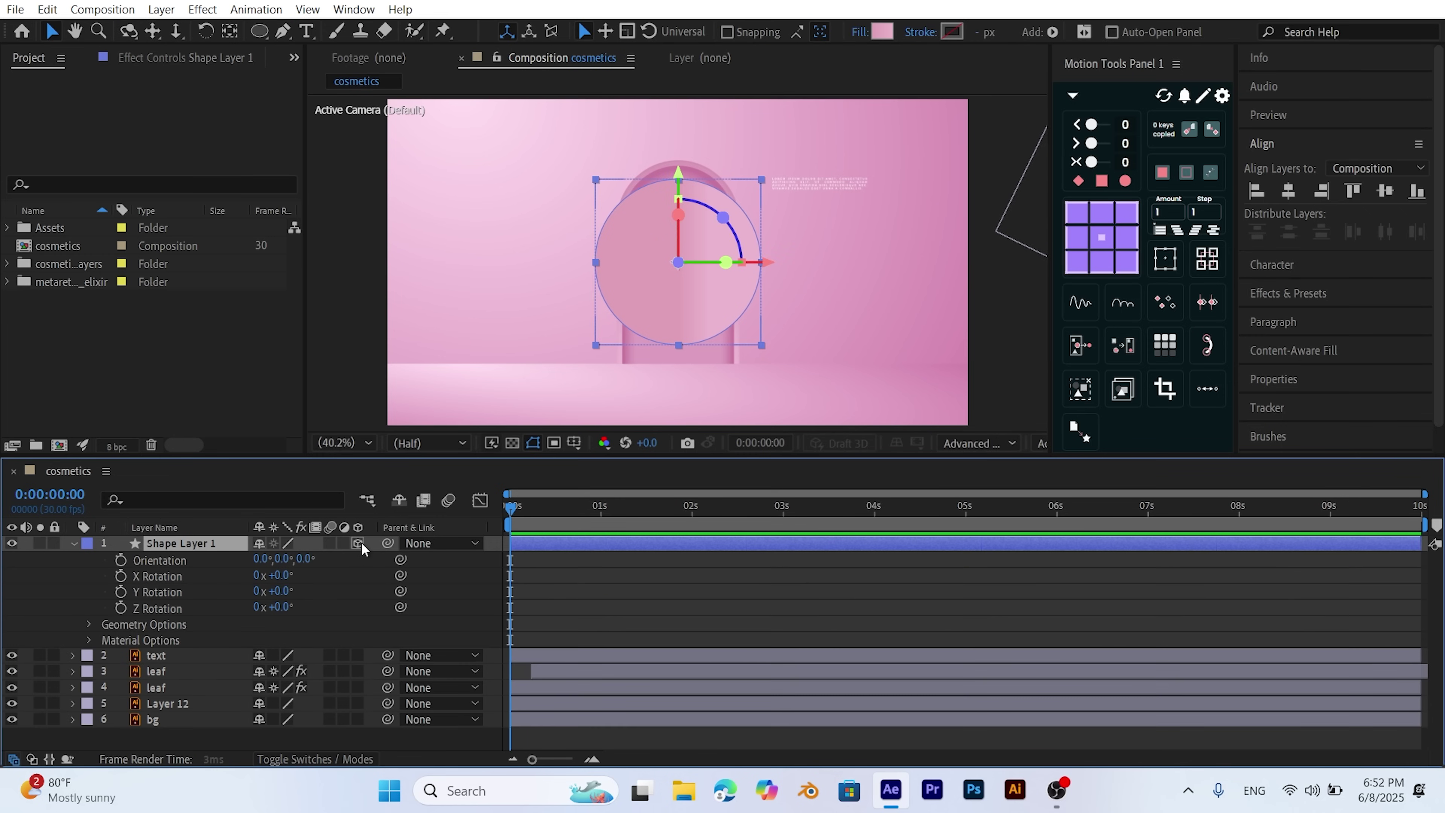
pyautogui.click(277, 576)
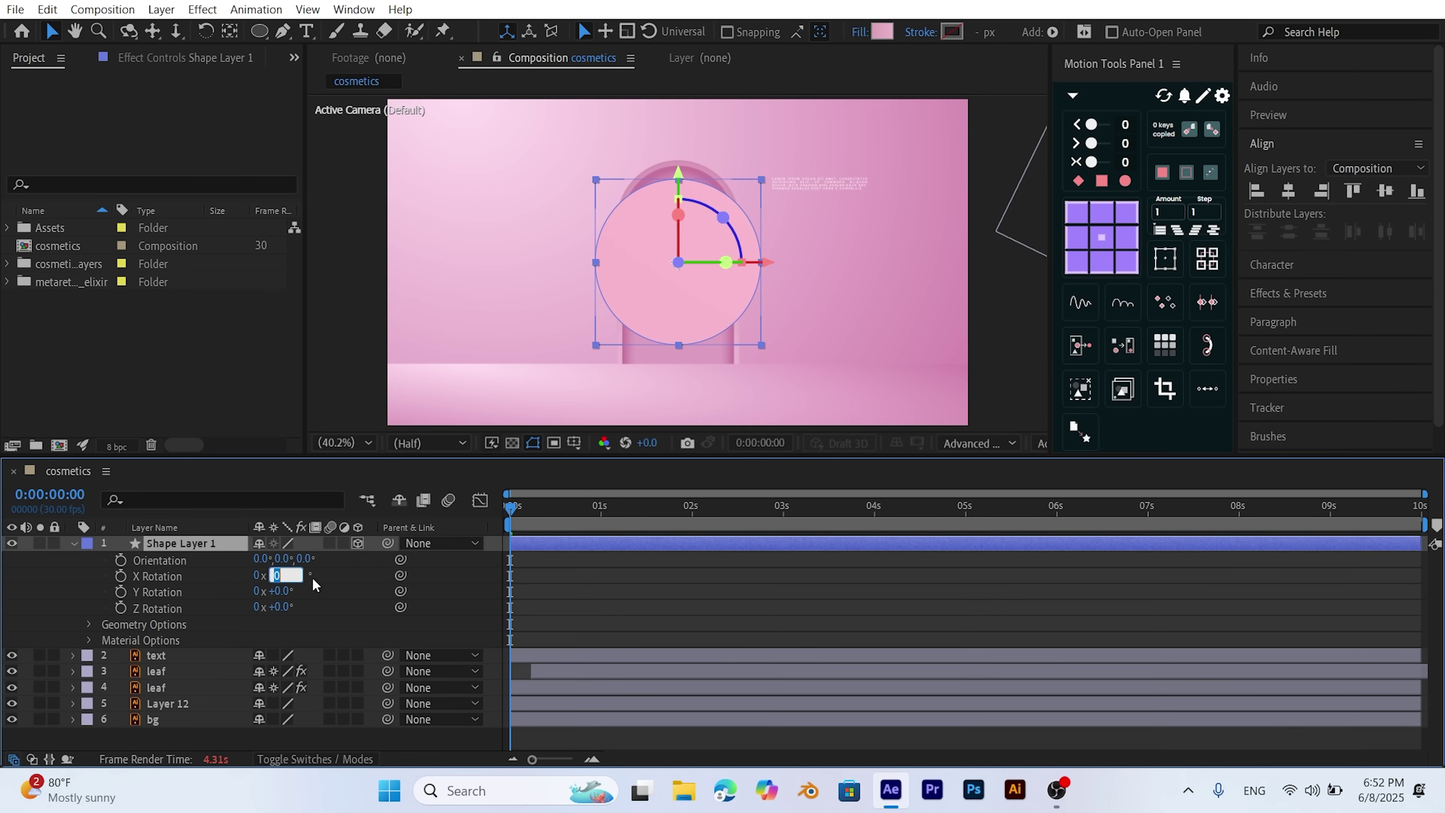
pyautogui.write('90')
pyautogui.press('Return')
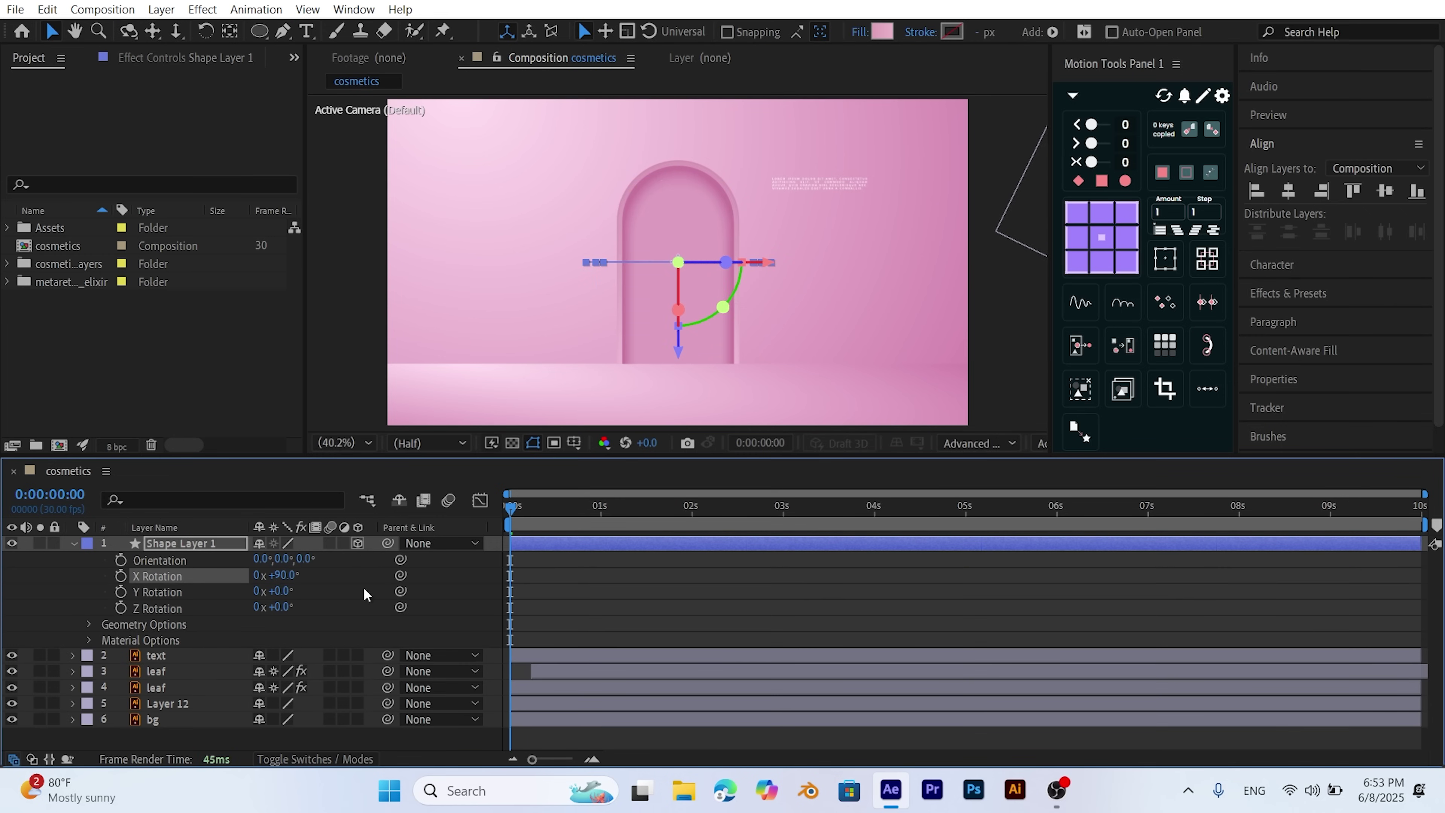
pyautogui.click(364, 594)
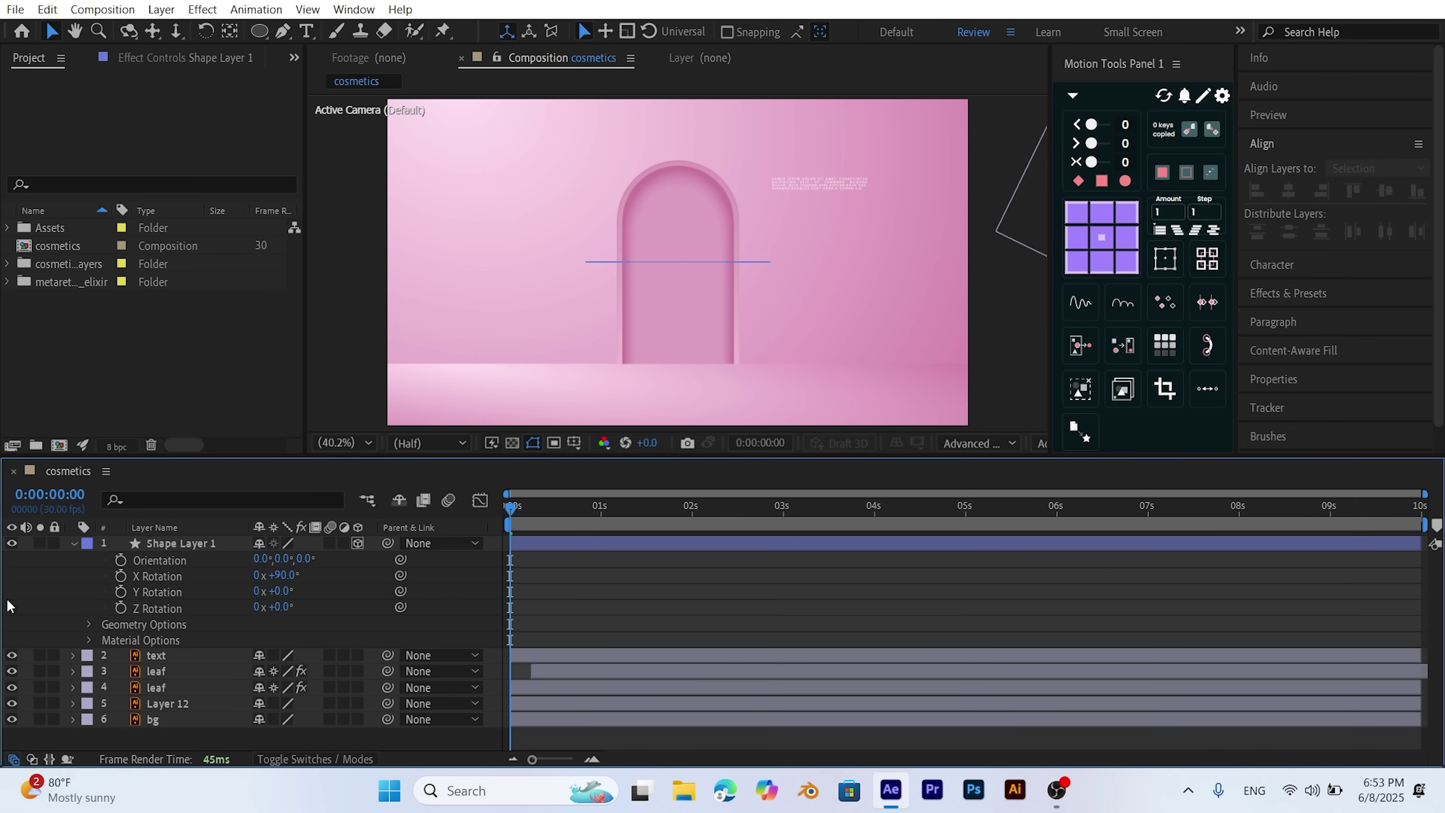
# Lower the flat disc onto the floor in front of the arch and scale it uniformly to 138%.
pyautogui.click(171, 543)
pyautogui.moveTo(679, 352); pyautogui.dragTo(694, 490)
pyautogui.click(176, 547)
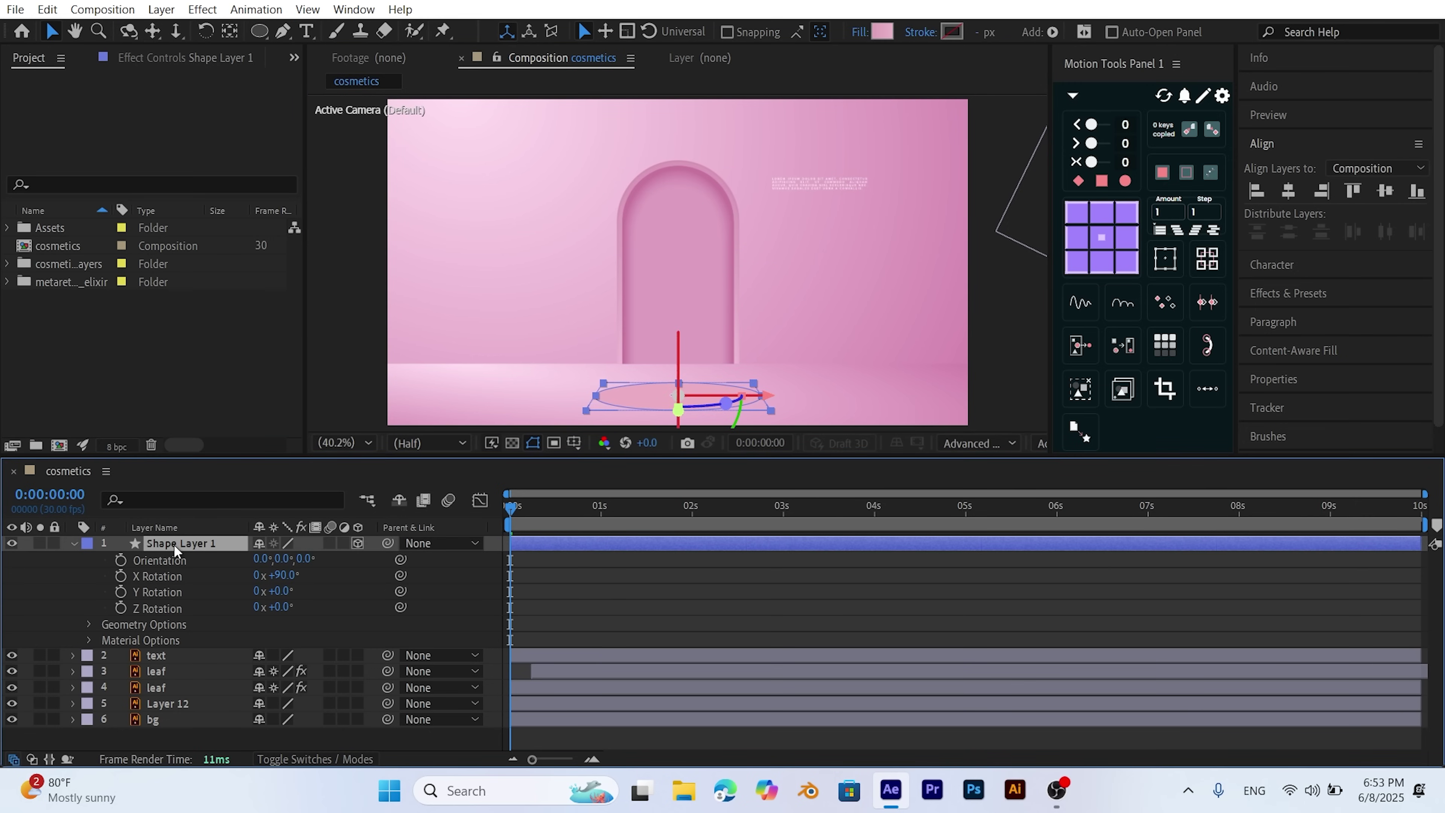
pyautogui.hotkey('shift', 's')
pyautogui.moveTo(291, 558); pyautogui.dragTo(317, 559)
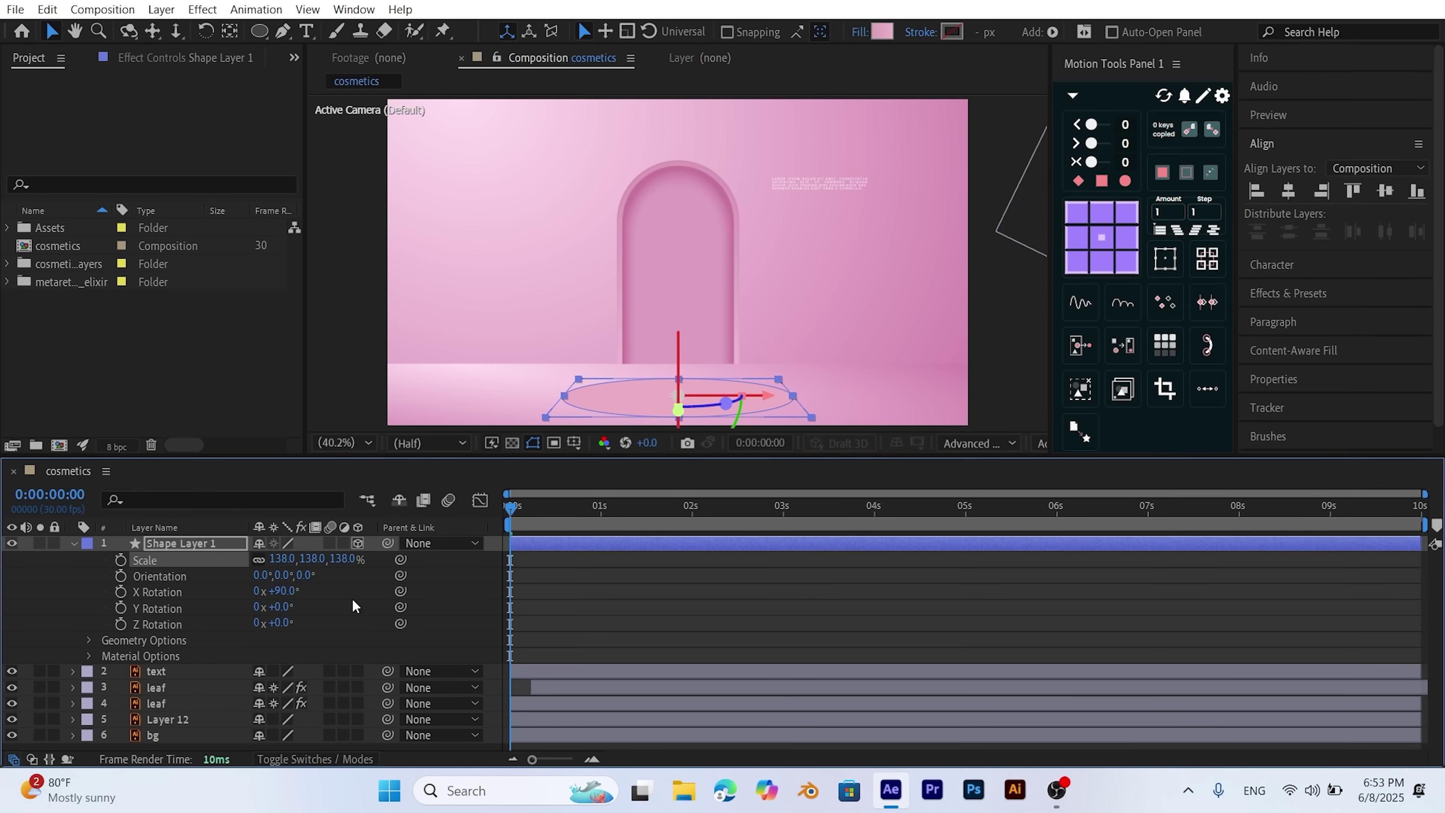
pyautogui.click(358, 592)
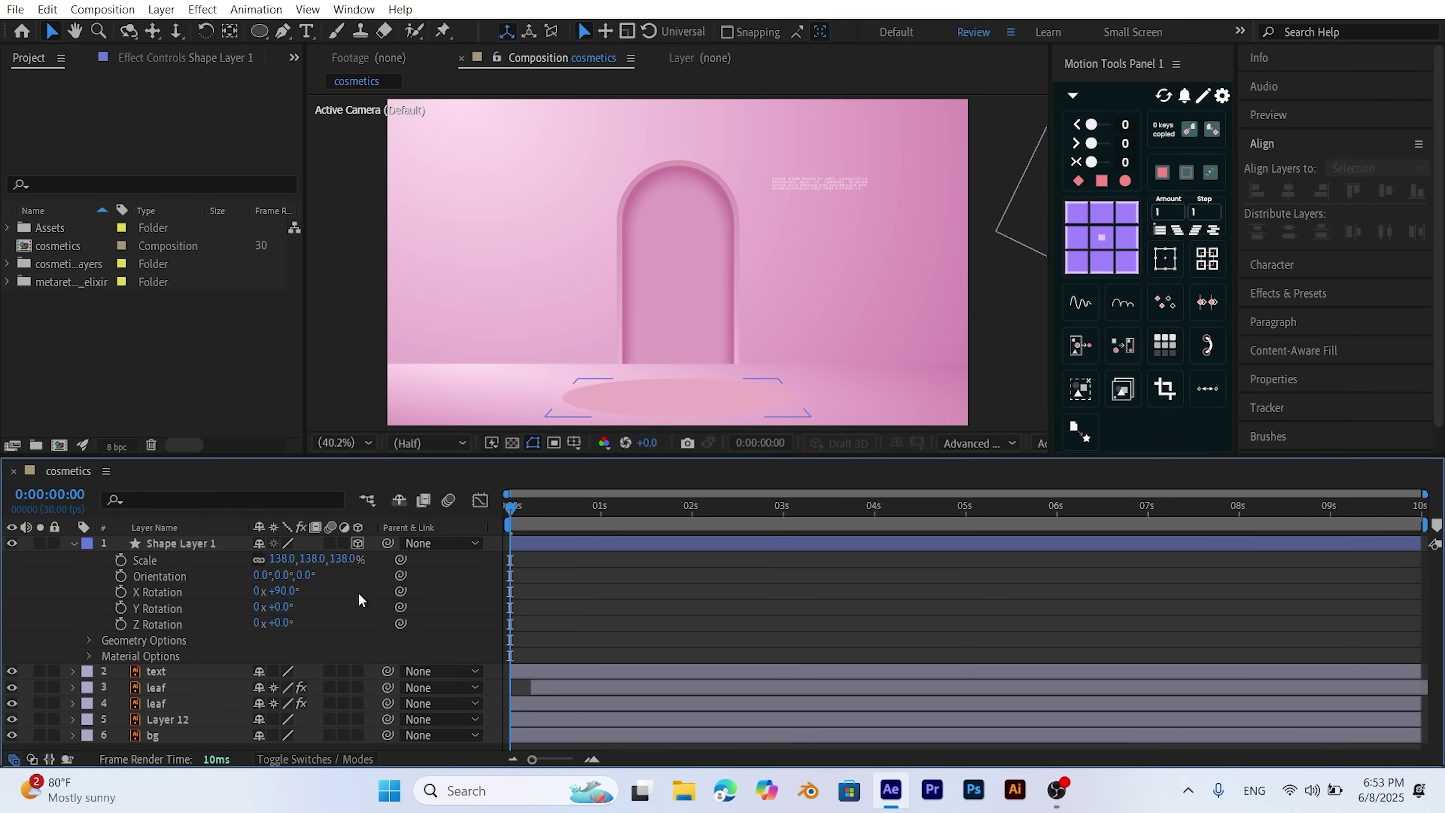
# Set the disc's Extrusion Depth to 35 in its Geometry Options.
pyautogui.click(90, 640)
pyautogui.click(260, 645)
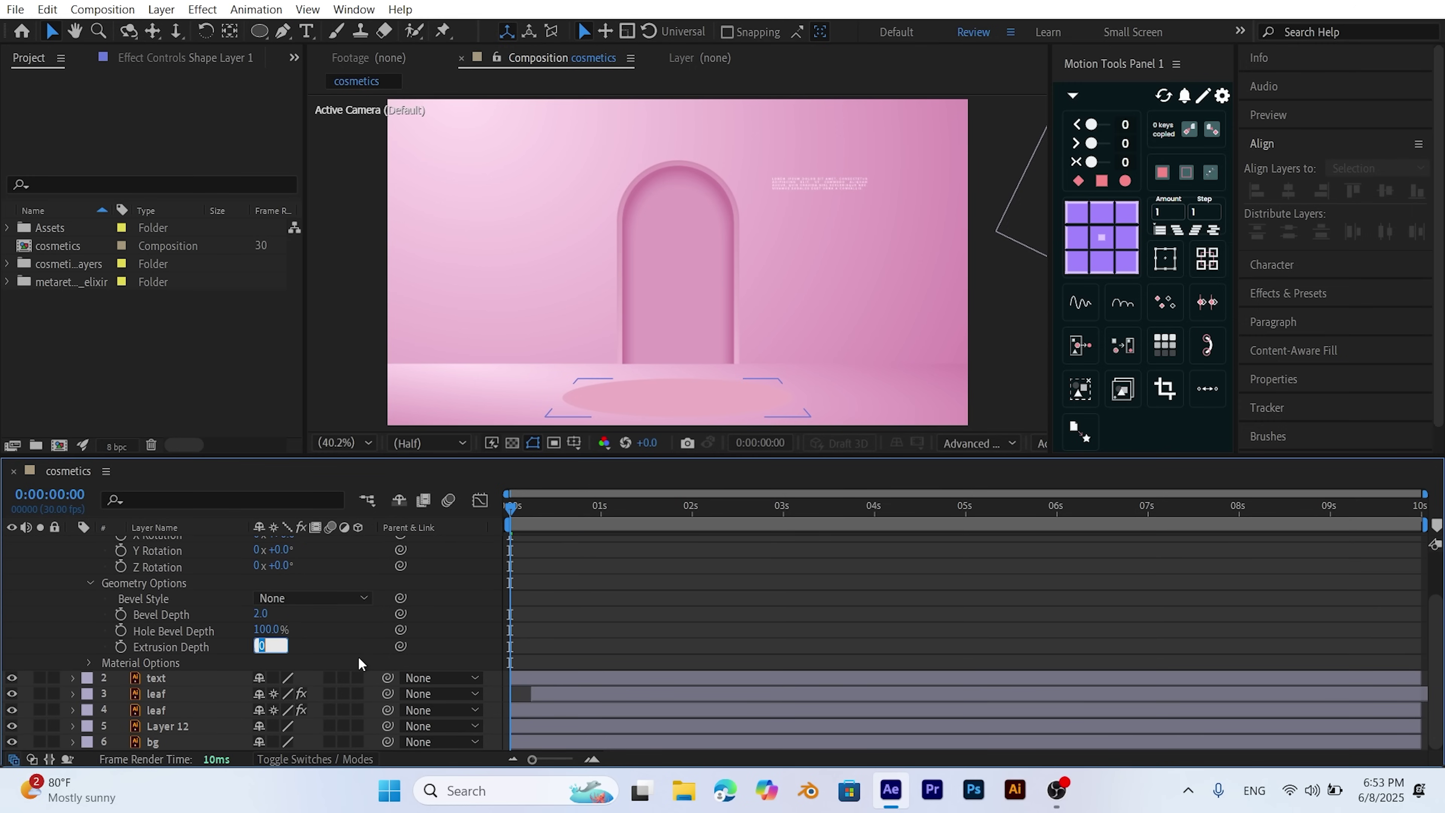
pyautogui.write('35')
pyautogui.press('Return')
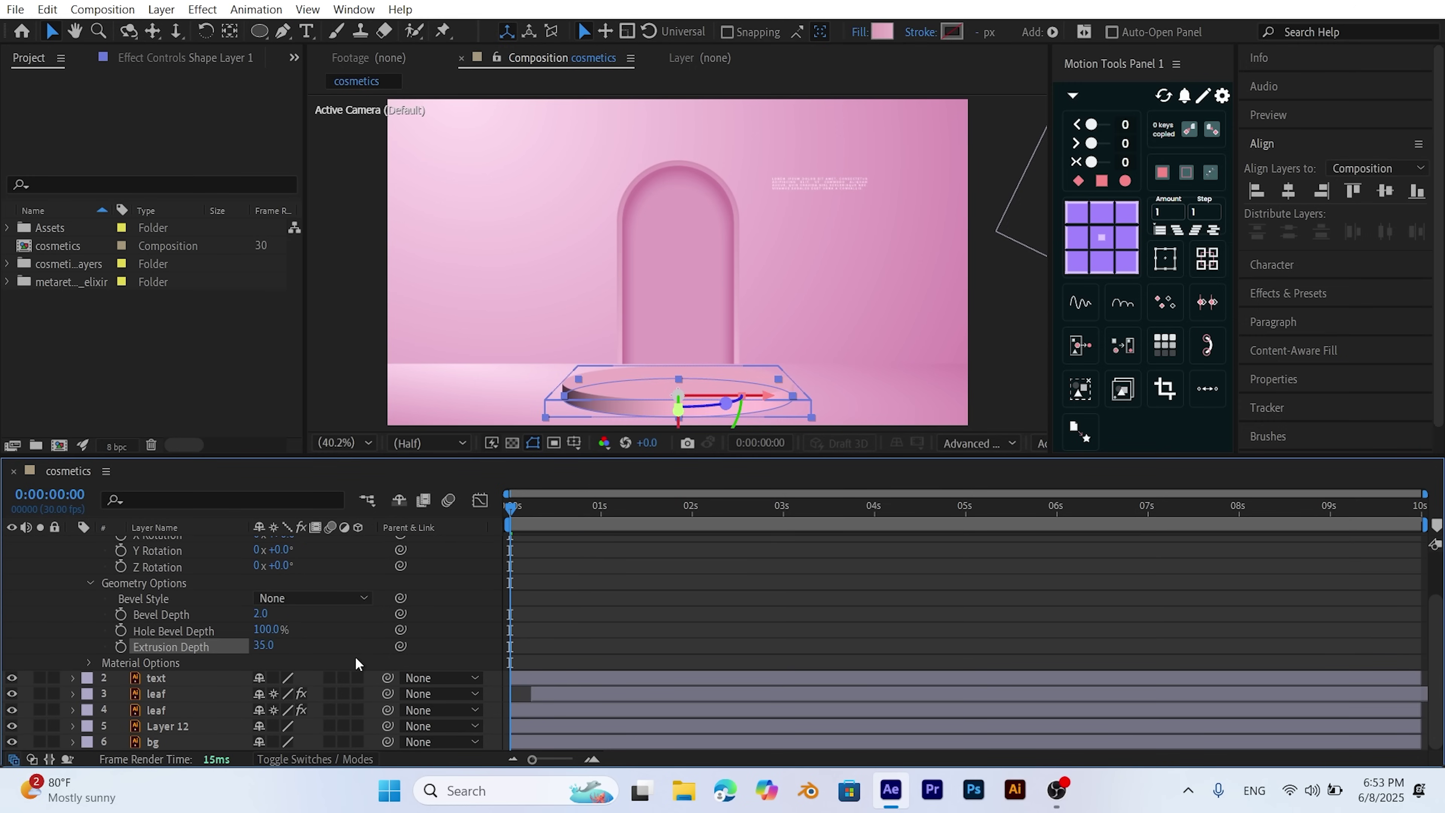
pyautogui.click(450, 622)
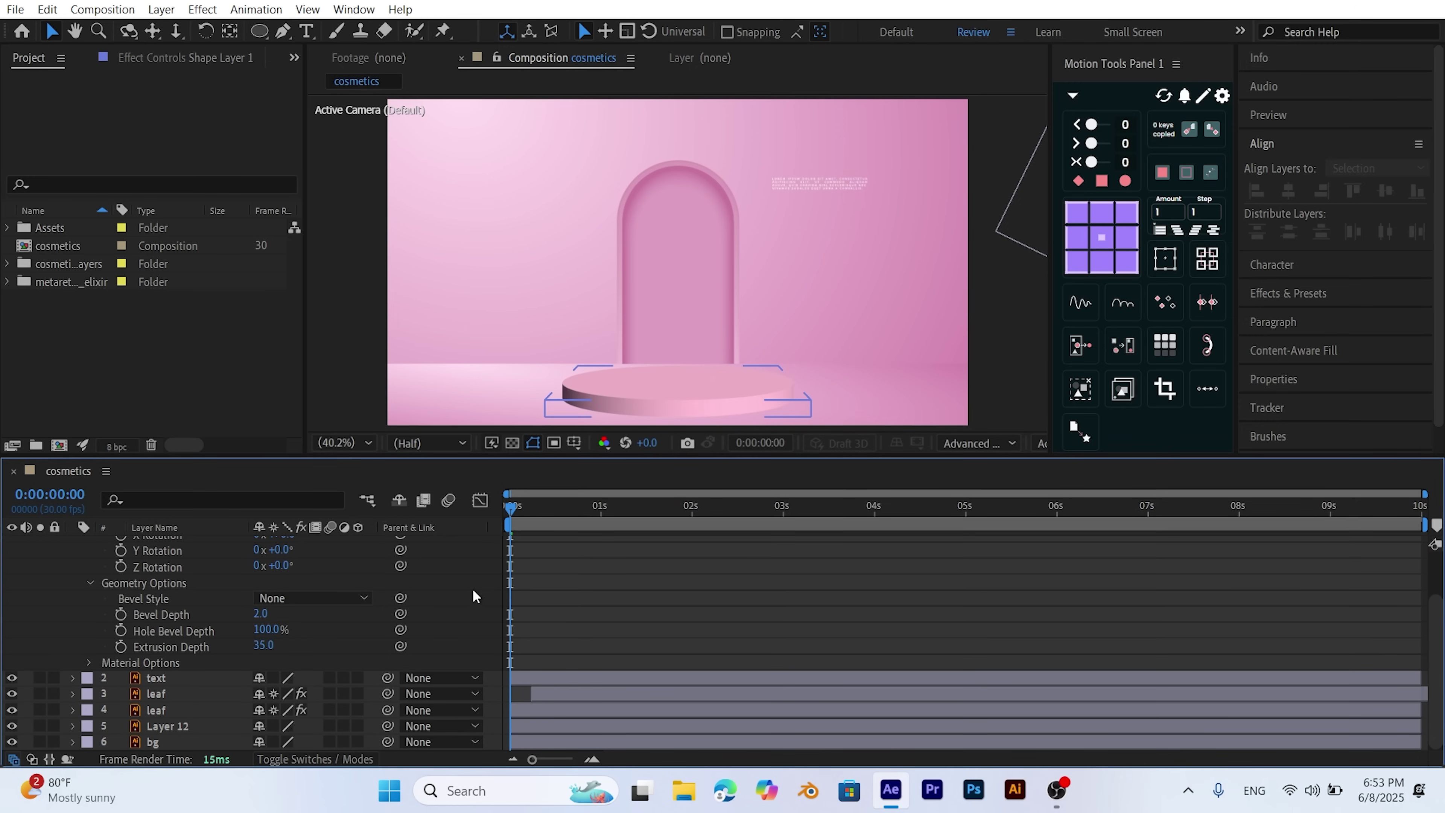
# Give the extruded disc a Convex bevel style and collapse its layer properties.
pyautogui.click(335, 598)
pyautogui.click(312, 678)
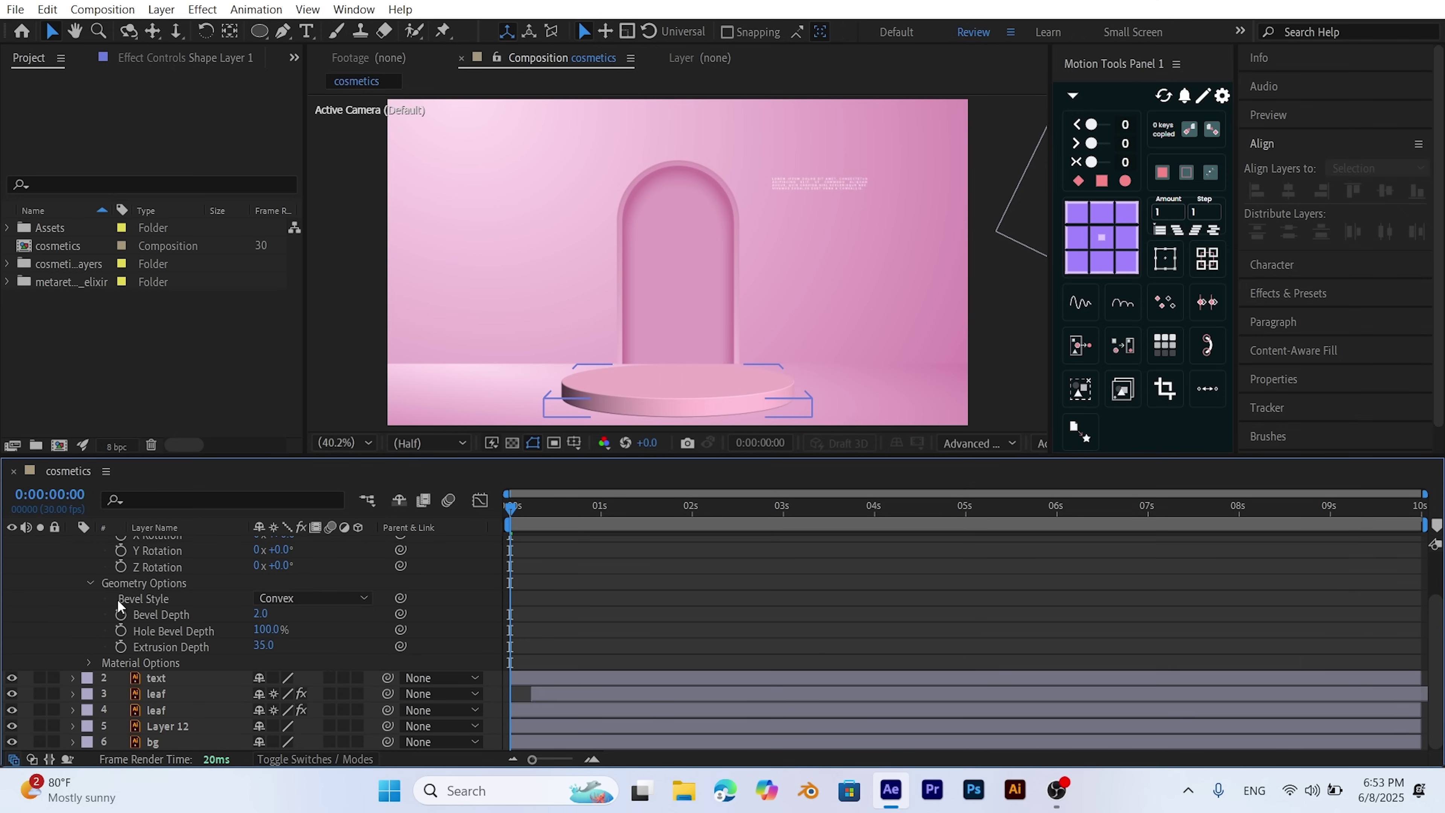
pyautogui.scroll(3, 110, 618)
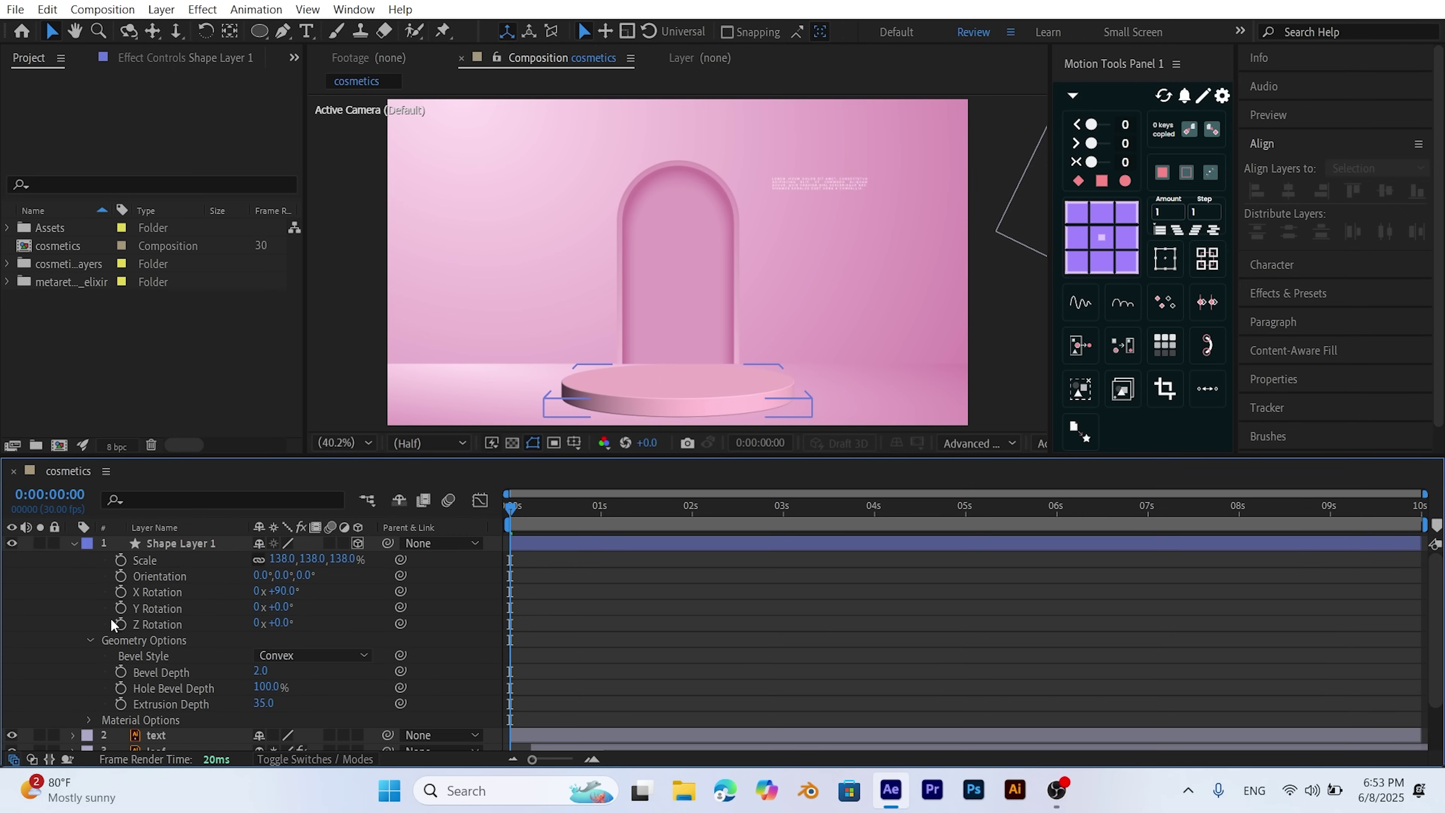
pyautogui.click(72, 543)
# Duplicate the disc as a second tier scaled to 128% and raise it to a Y position of 910.
pyautogui.click(181, 543)
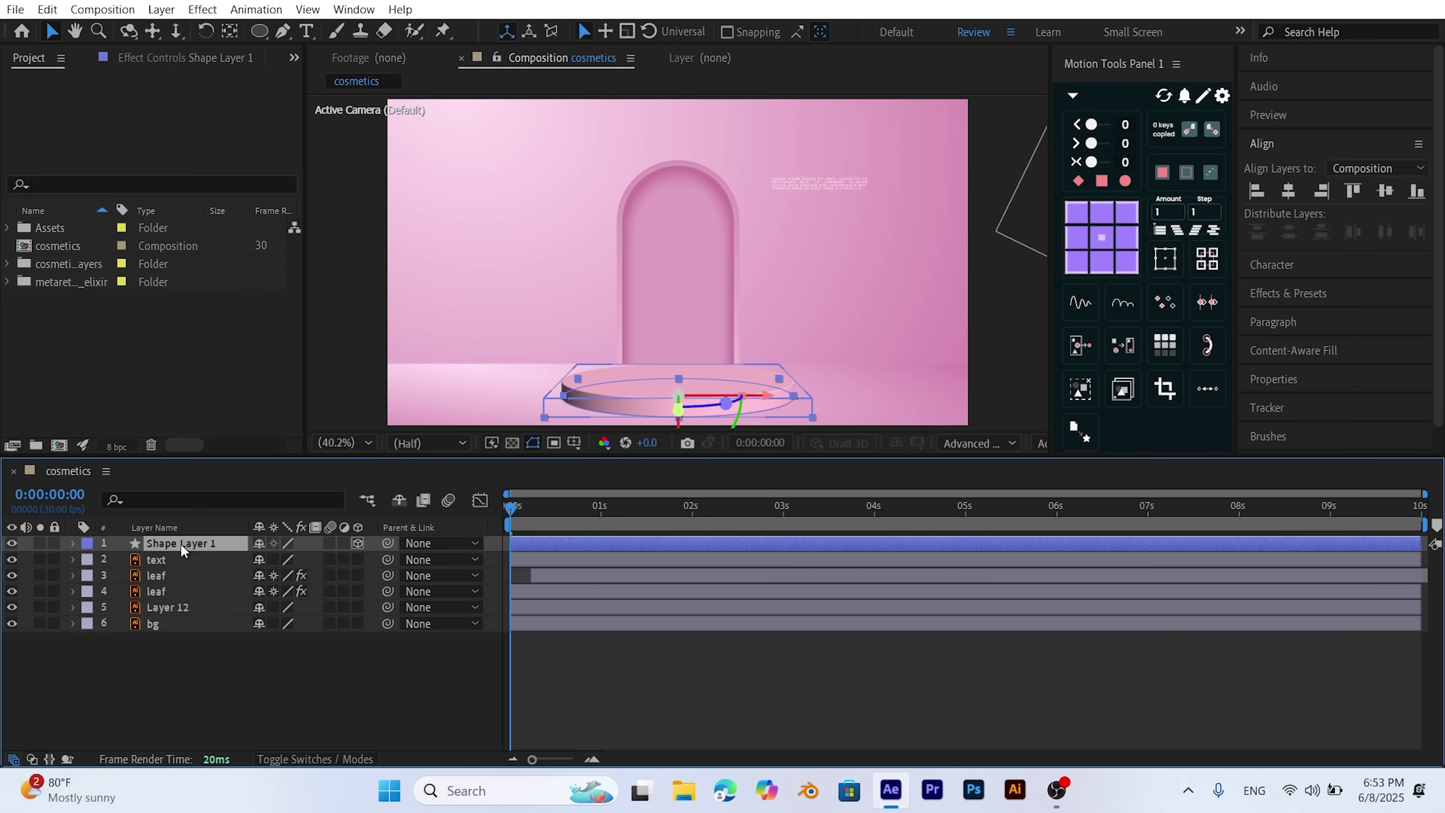
pyautogui.click(50, 10)
pyautogui.click(142, 262)
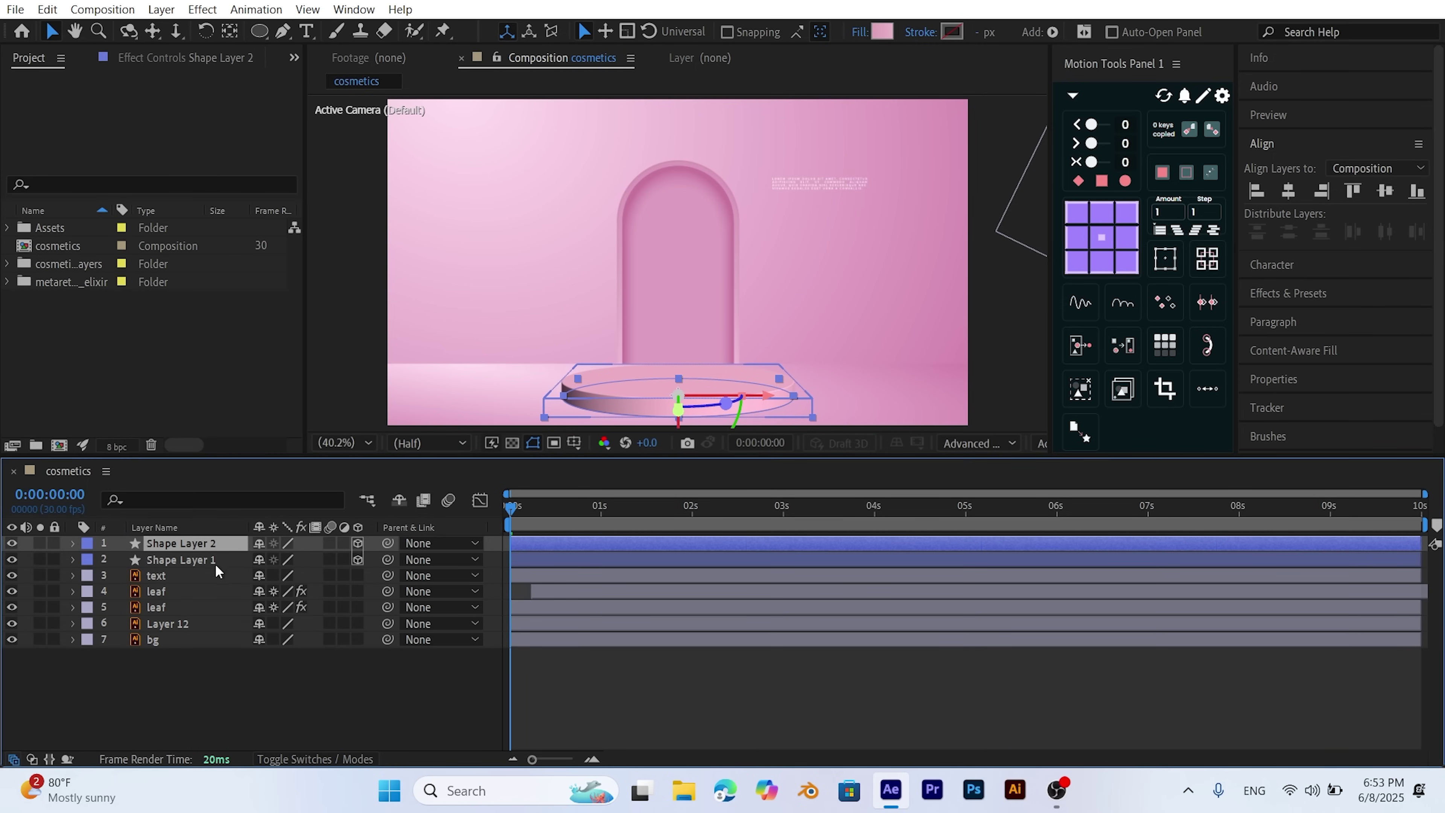
pyautogui.press('s')
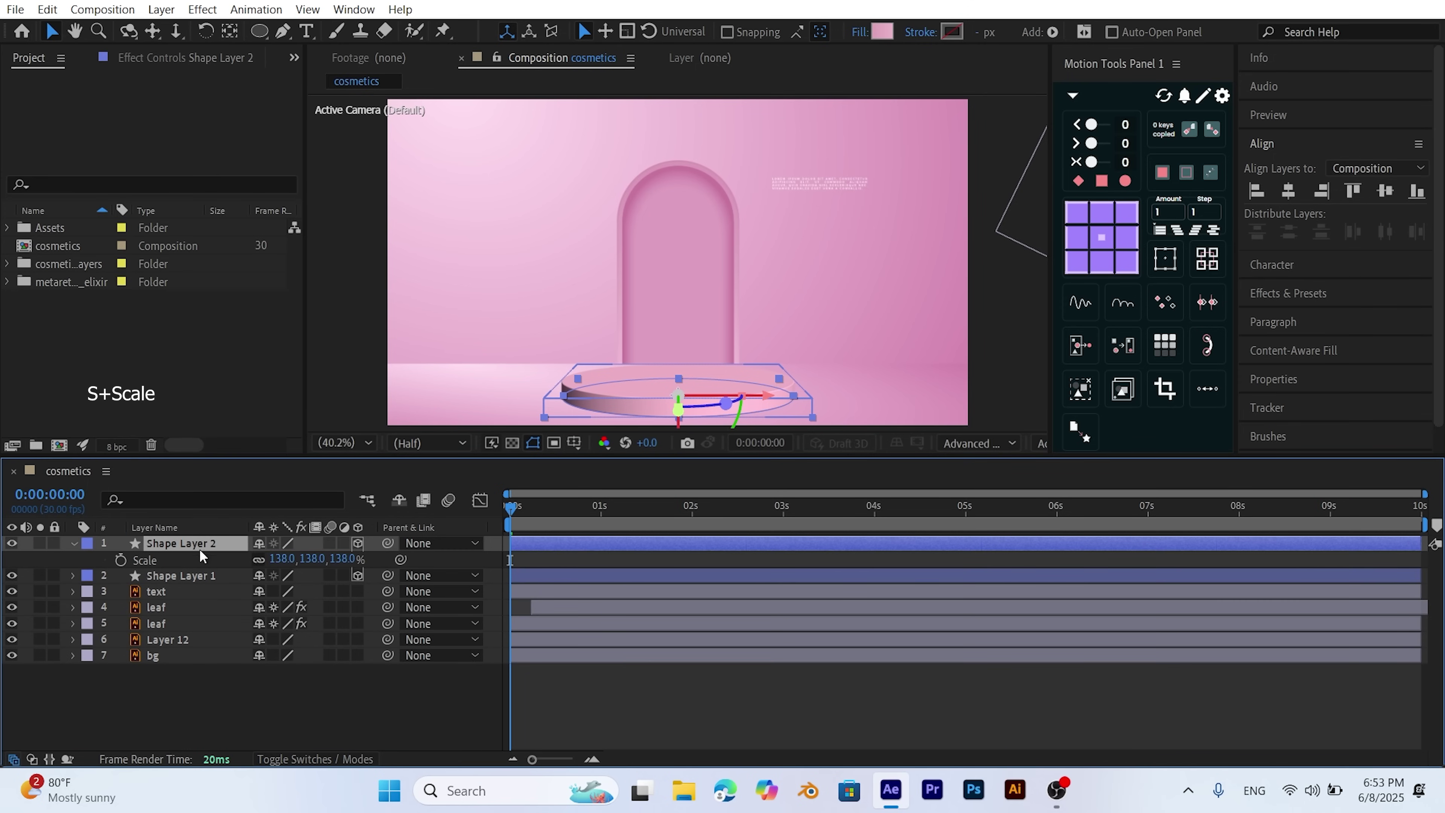
pyautogui.click(285, 560)
pyautogui.write('1')
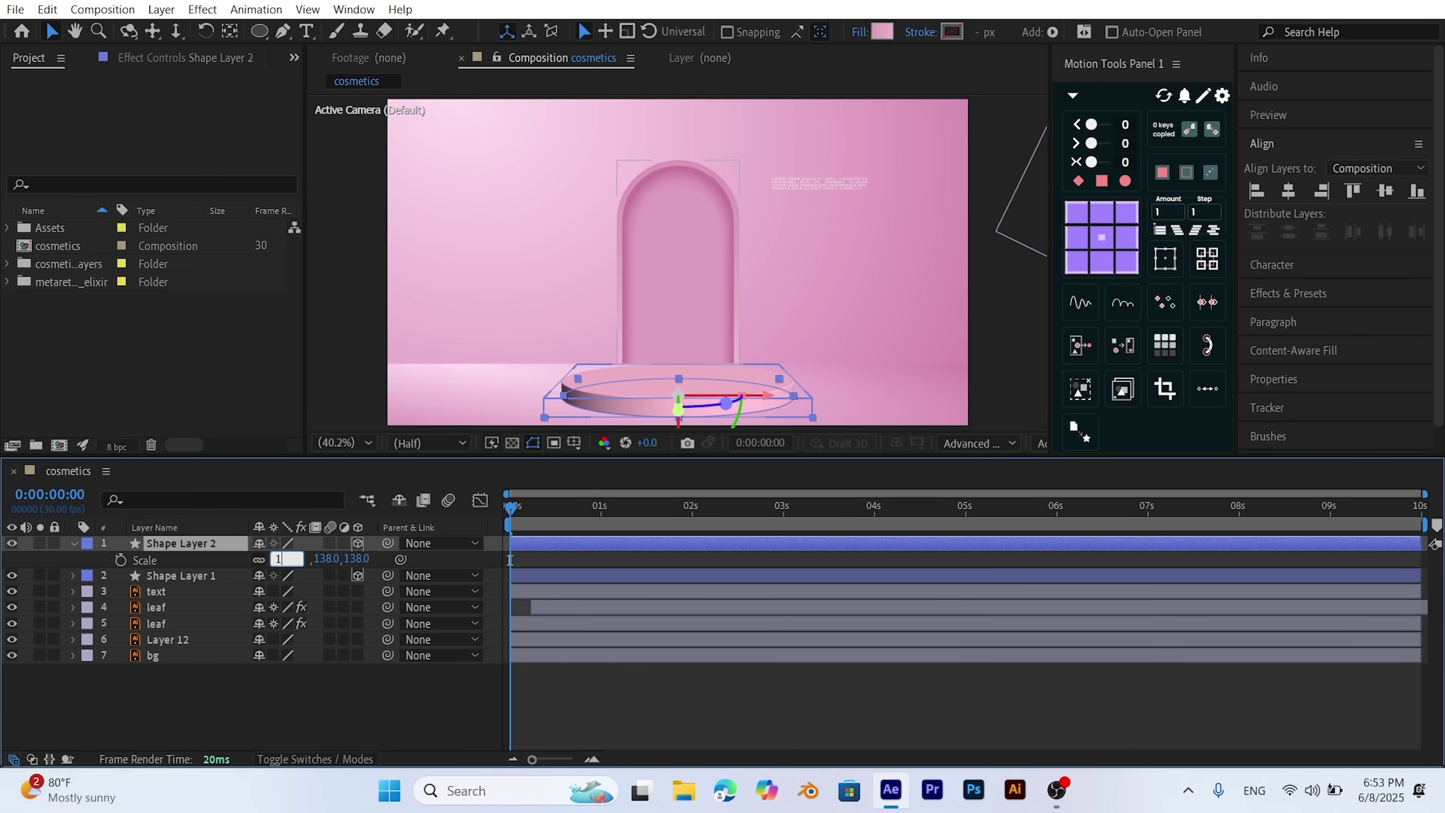
pyautogui.write('28')
pyautogui.press('Return')
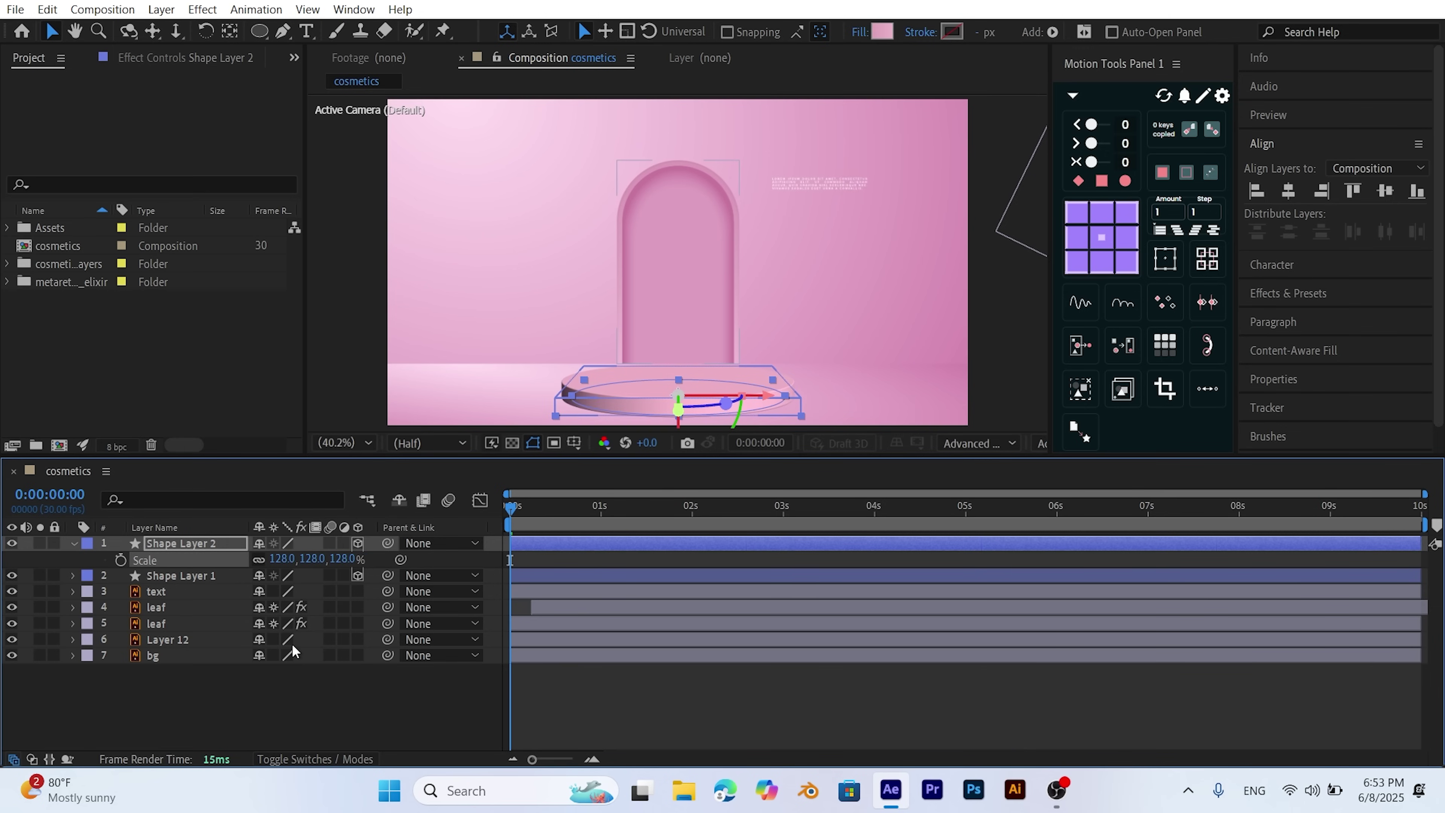
pyautogui.press('p')
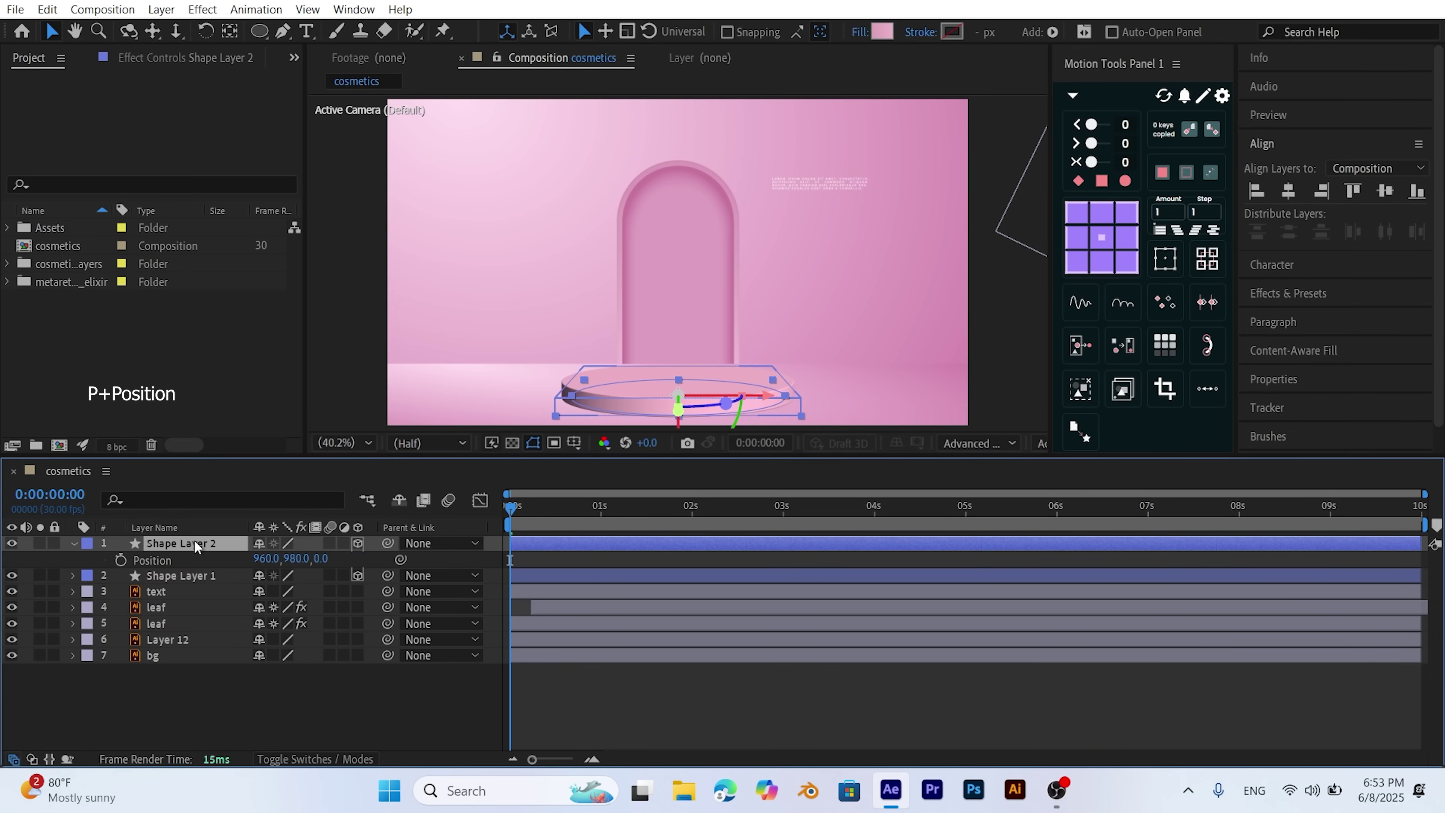
pyautogui.moveTo(300, 566); pyautogui.dragTo(296, 562)
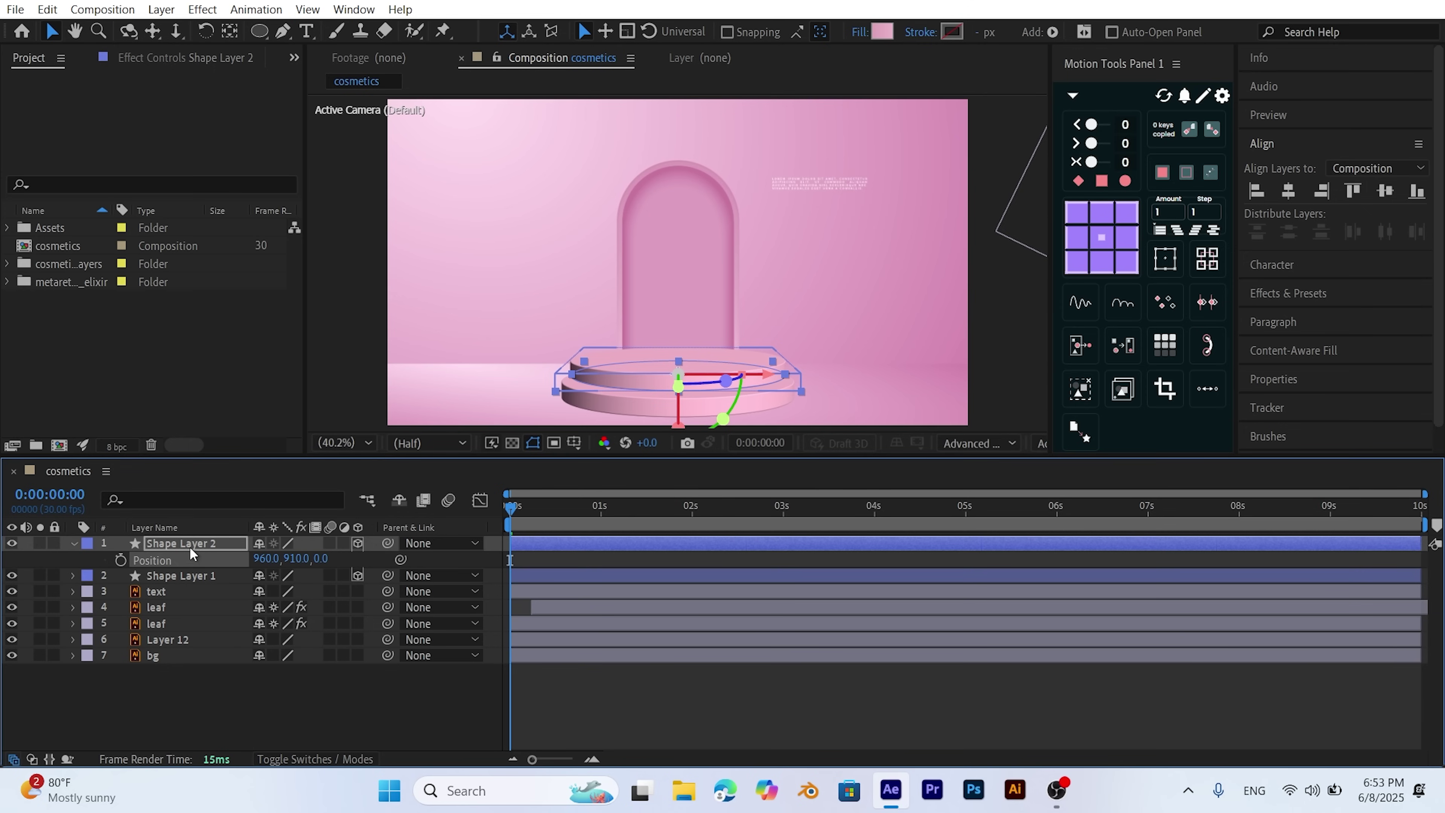
# Duplicate the second tier as a slightly smaller third tier and raise it to a Y position of 850.
pyautogui.click(41, 8)
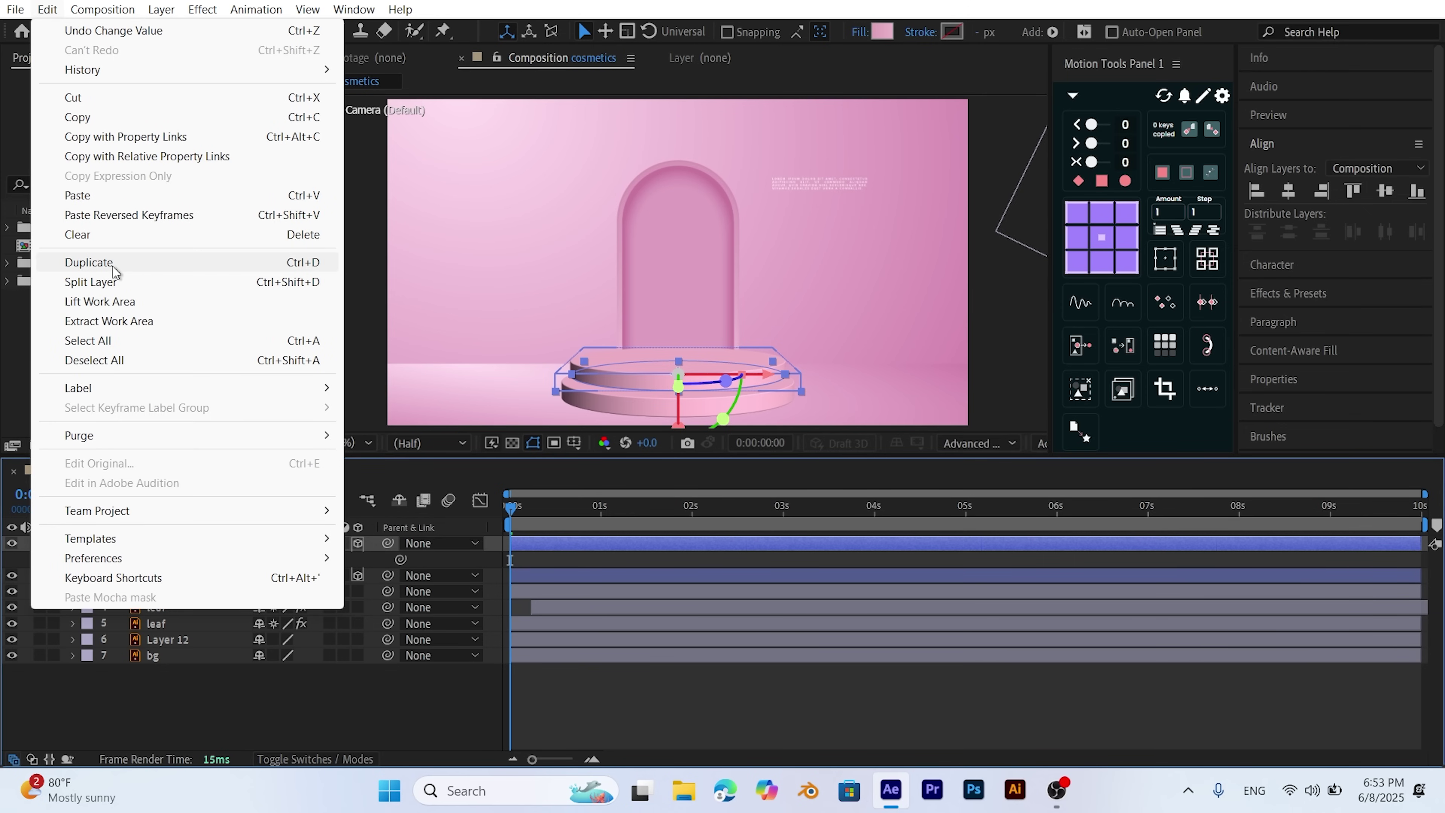
pyautogui.click(117, 263)
pyautogui.press('p')
pyautogui.moveTo(287, 559); pyautogui.dragTo(292, 557)
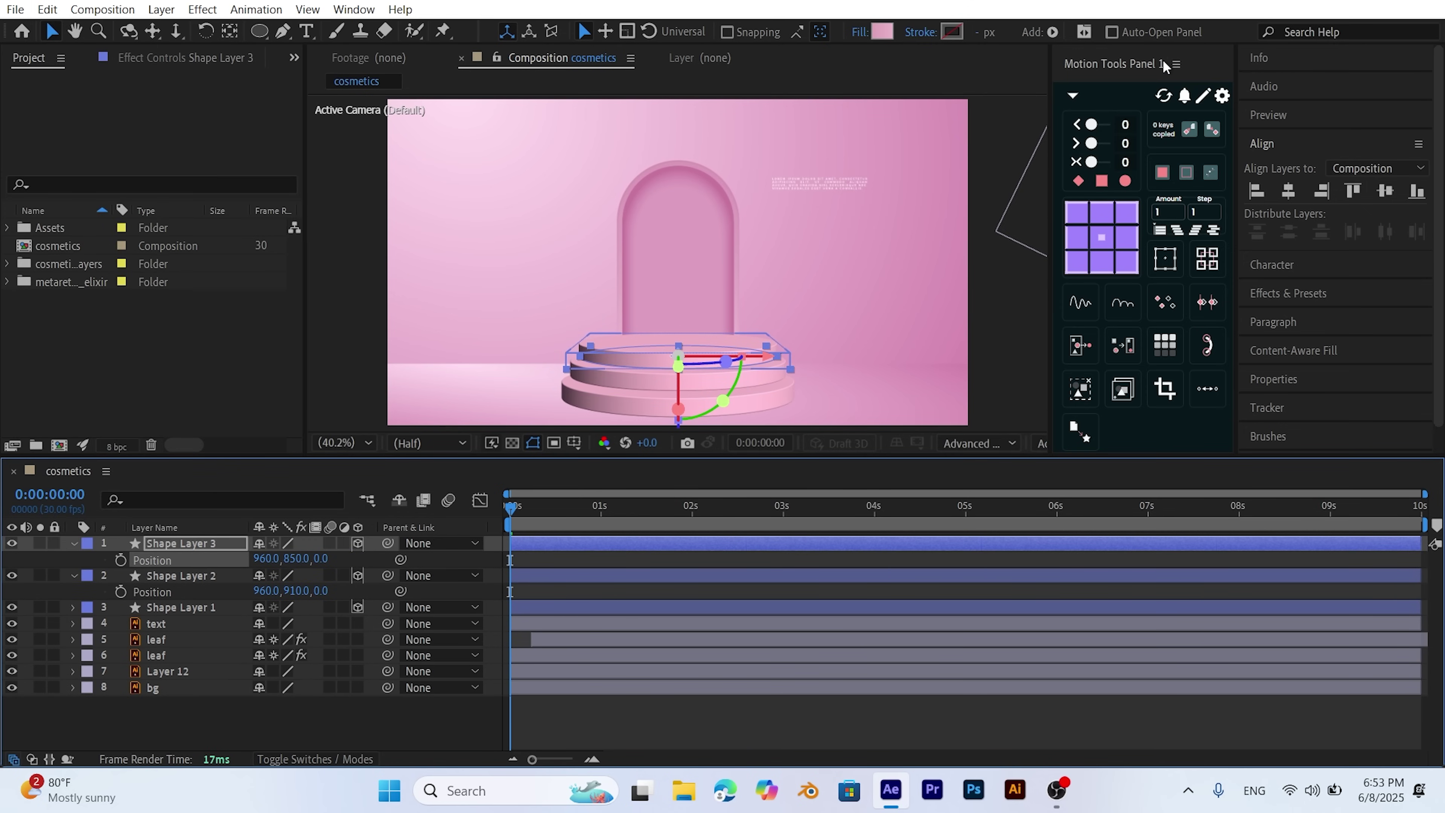
# Close the Motion Tools panel and, in the Right view, lower the second tier onto the base disc at a Y position of 926.
pyautogui.click(1176, 65)
pyautogui.click(1222, 64)
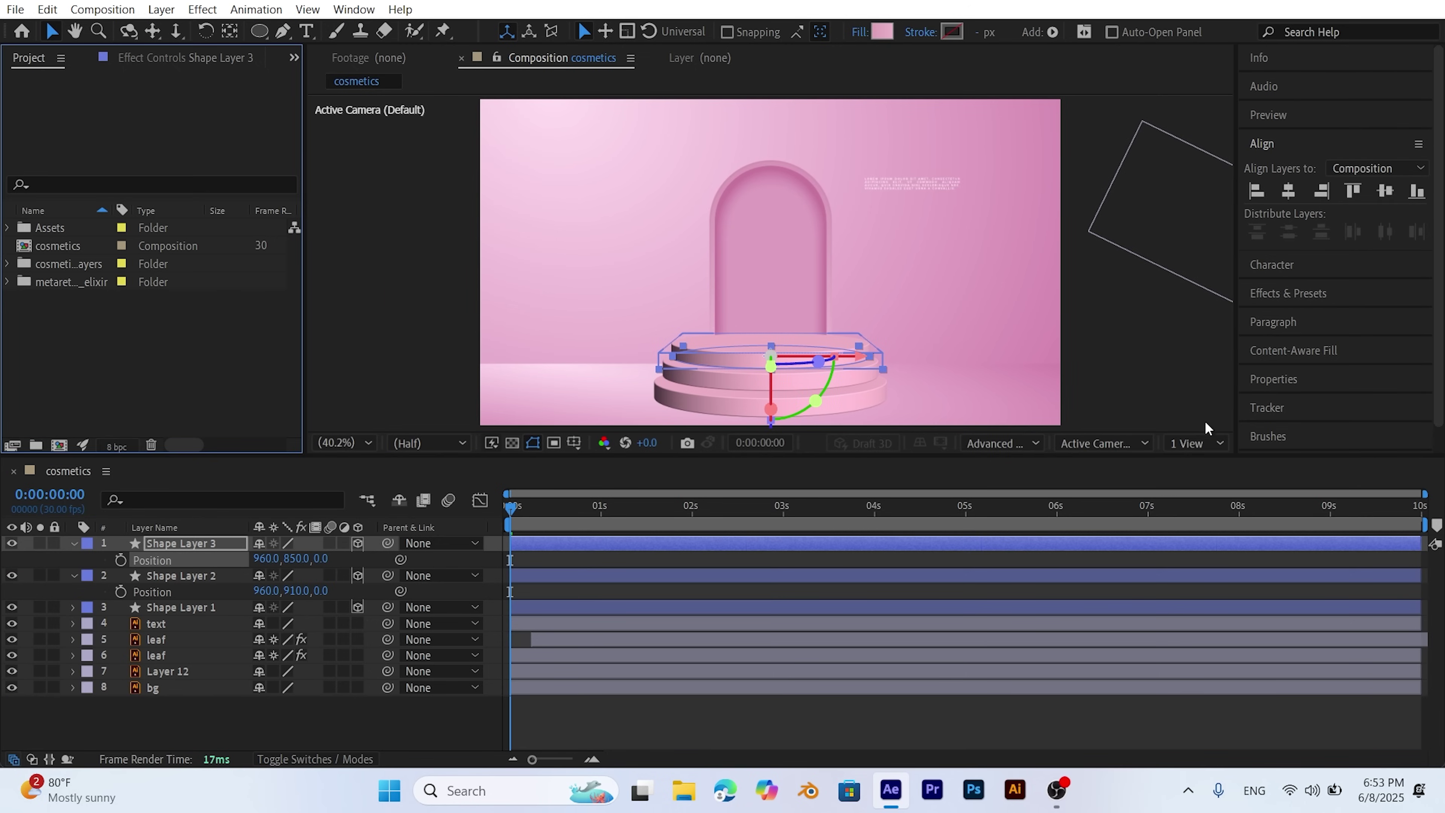
pyautogui.click(1094, 443)
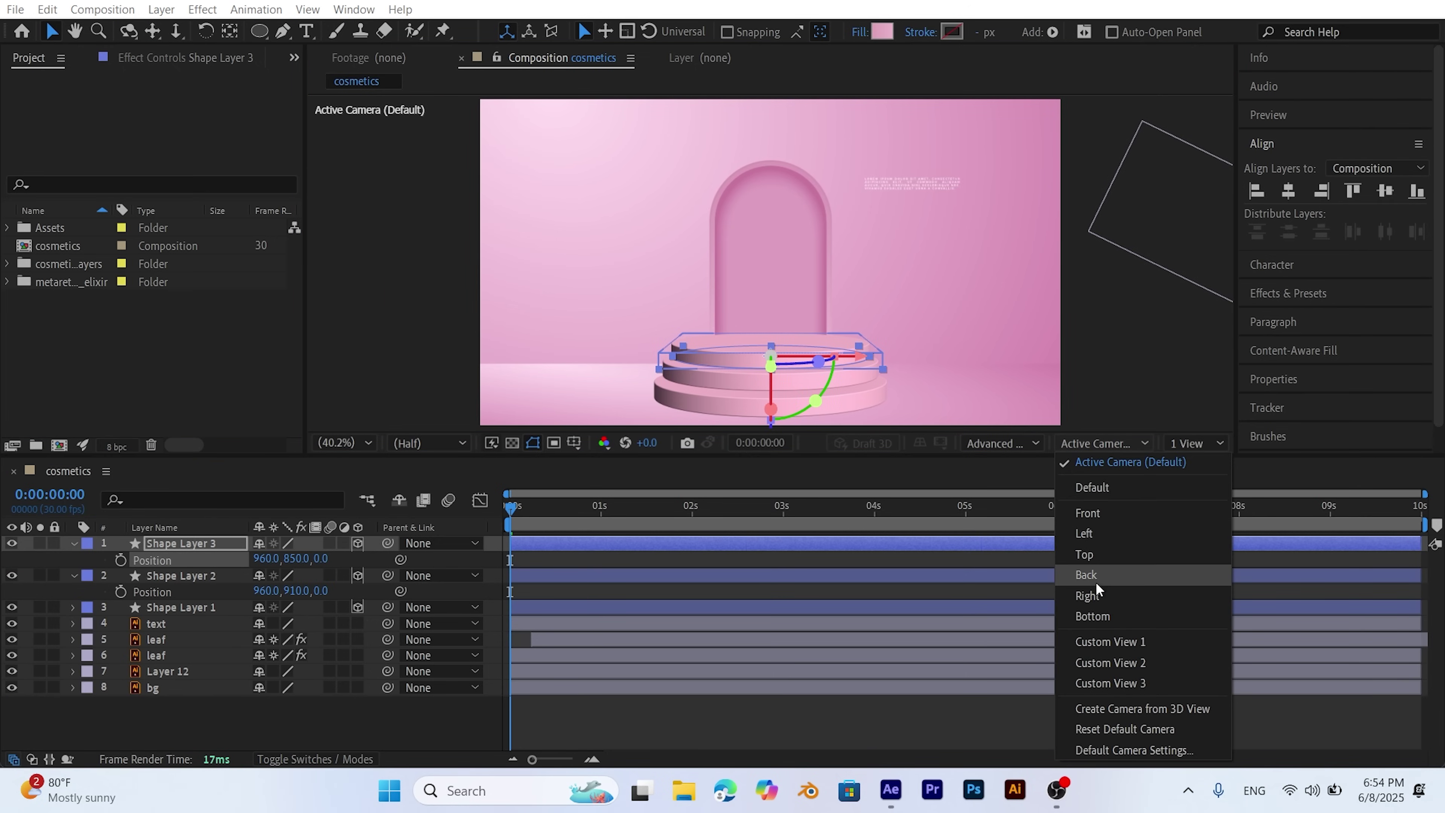
pyautogui.click(1088, 593)
pyautogui.scroll(1, 760, 380)
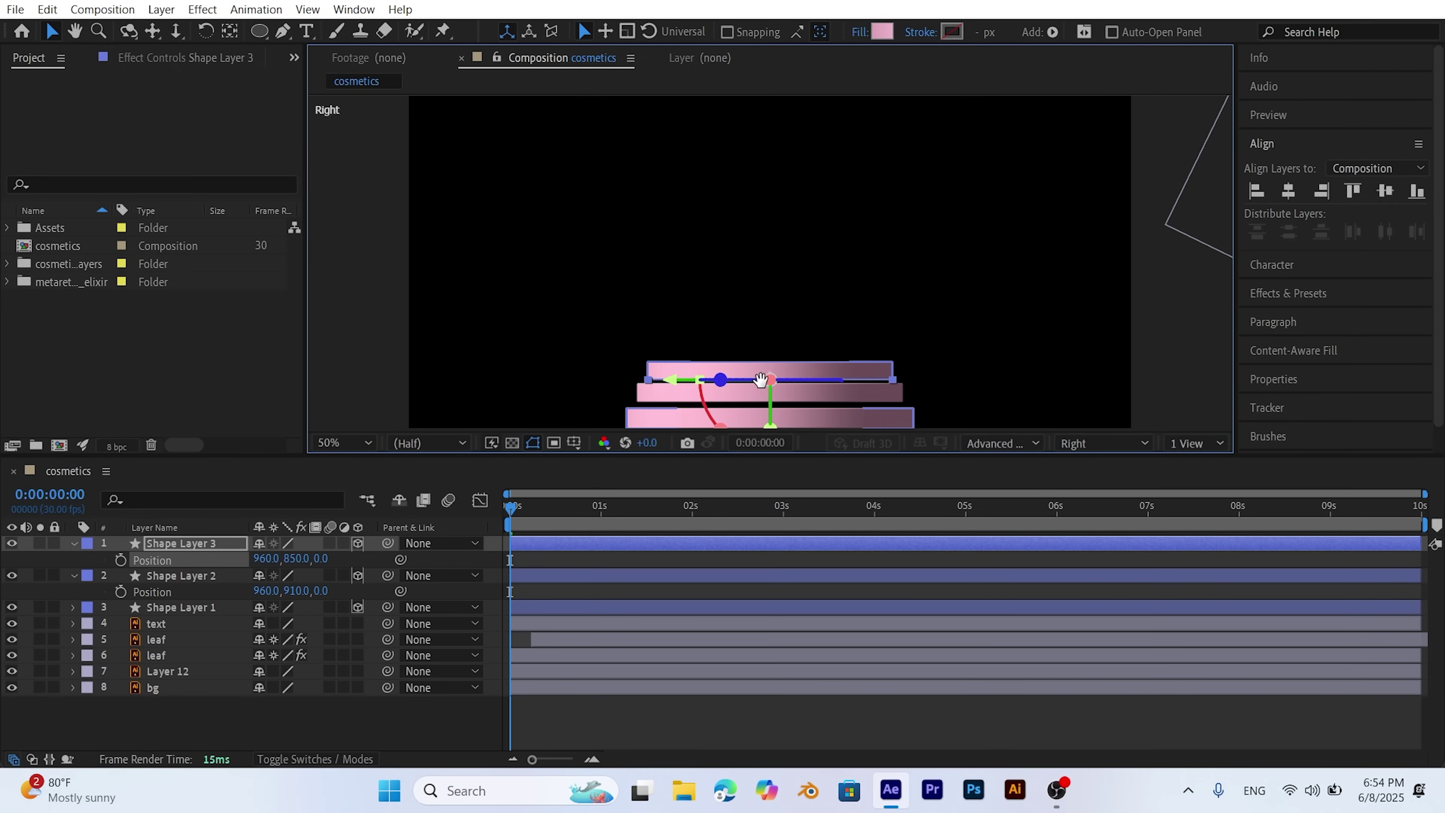
pyautogui.moveTo(761, 381); pyautogui.dragTo(741, 250)
pyautogui.scroll(3, 742, 251)
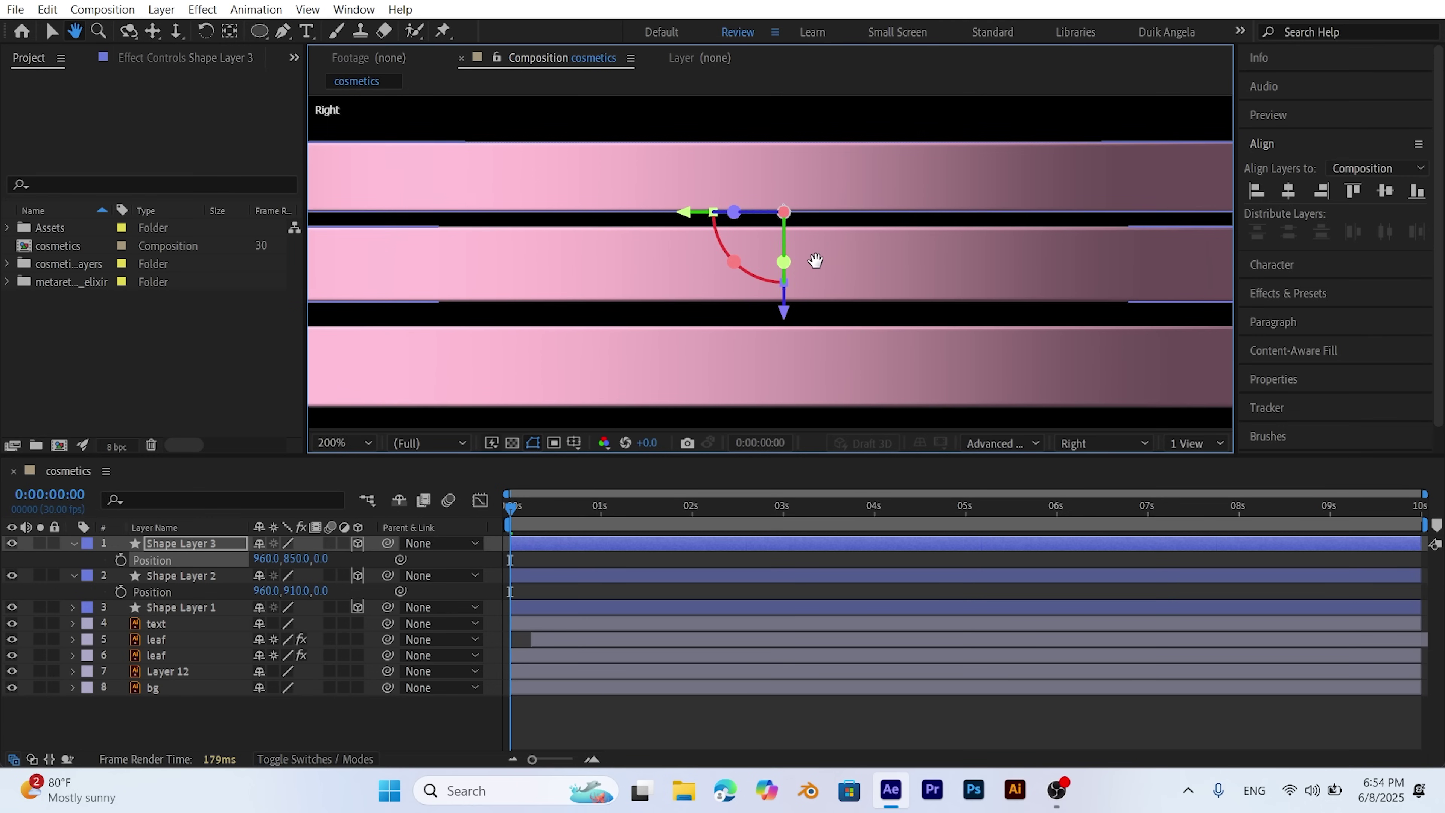
pyautogui.click(215, 572)
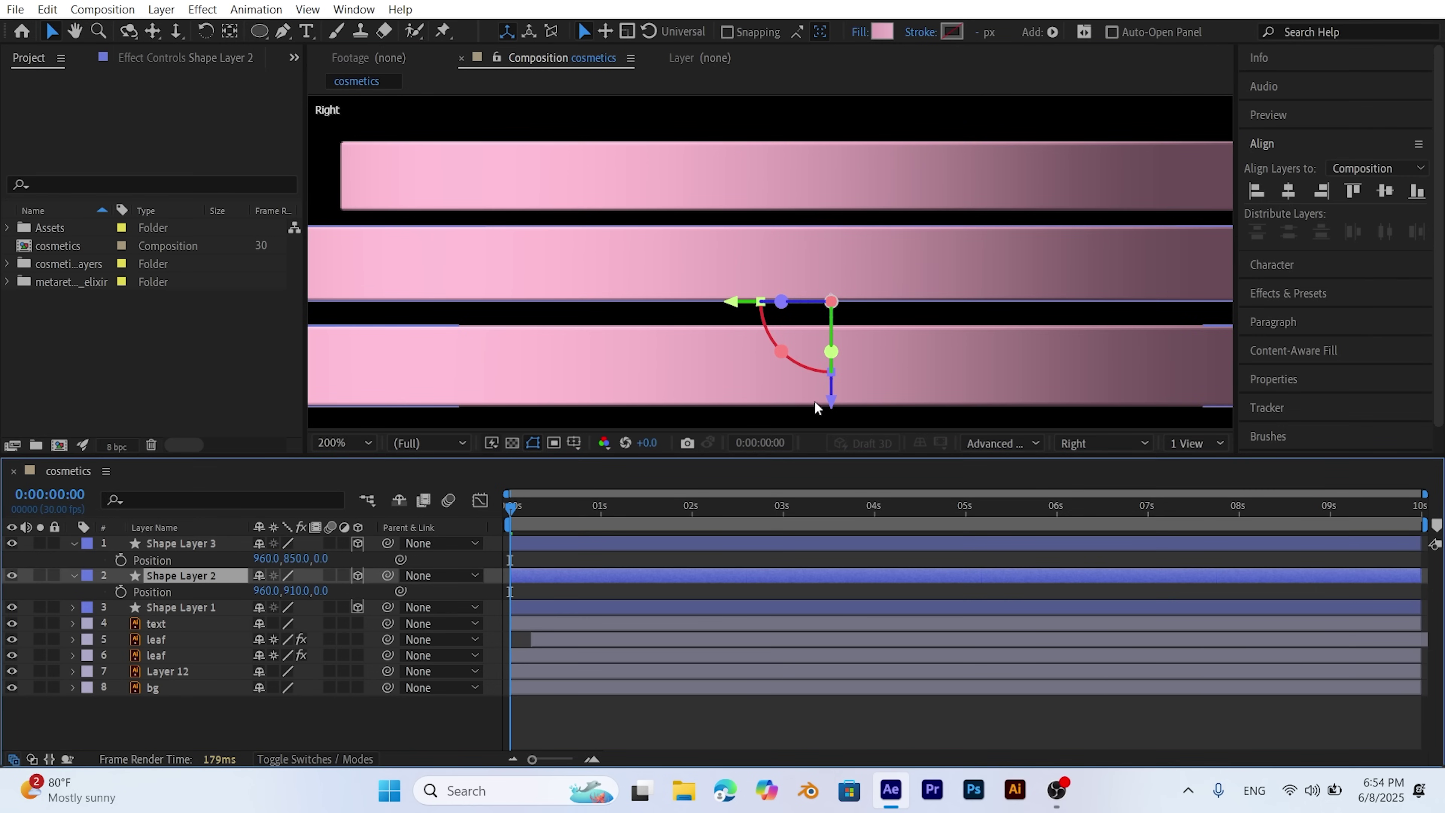
pyautogui.moveTo(824, 407); pyautogui.dragTo(823, 433)
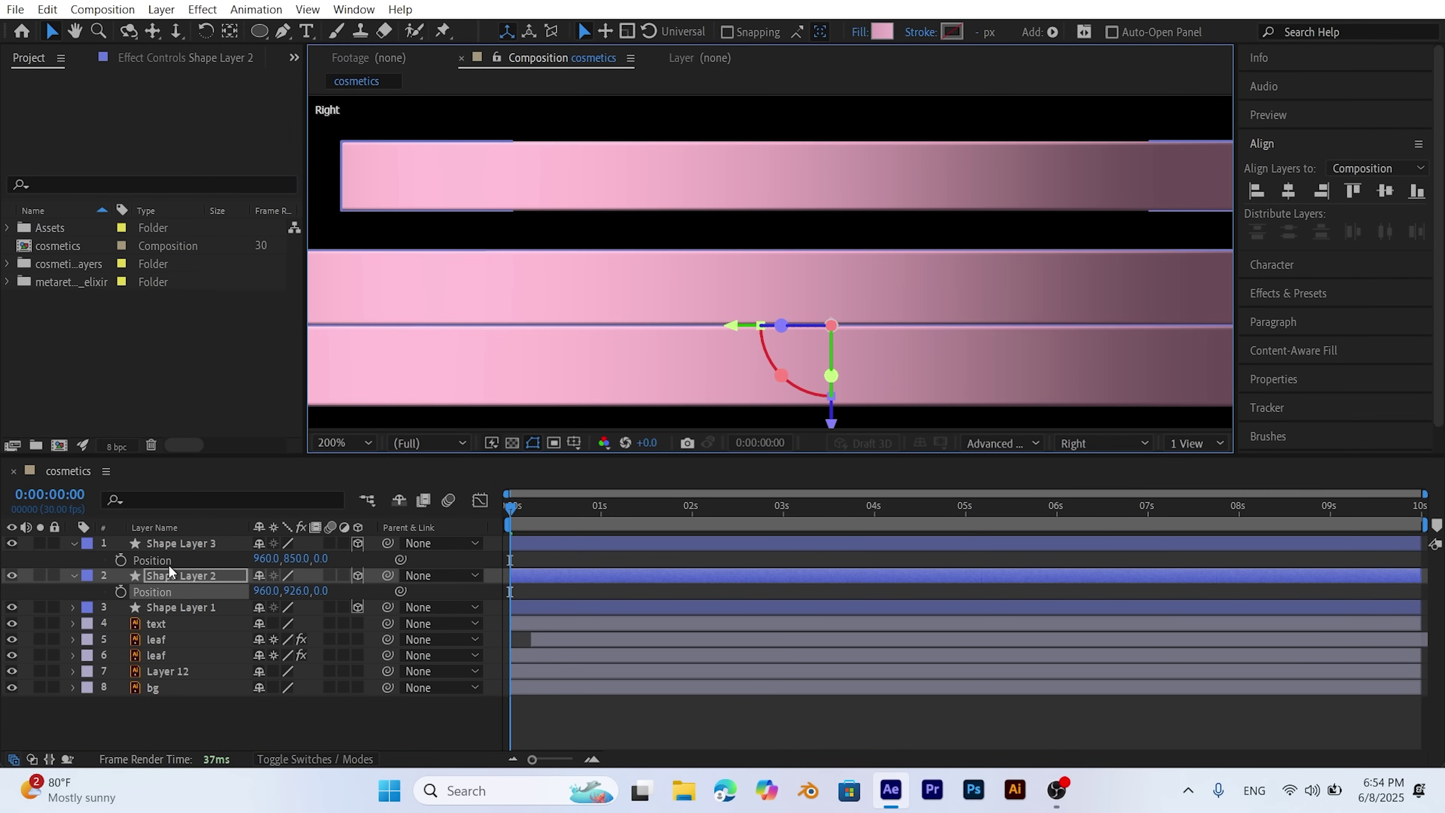
# Lower the third tier onto the second at a Y position of 876 and return to the fitted Active Camera view.
pyautogui.click(177, 546)
pyautogui.moveTo(827, 308); pyautogui.dragTo(822, 349)
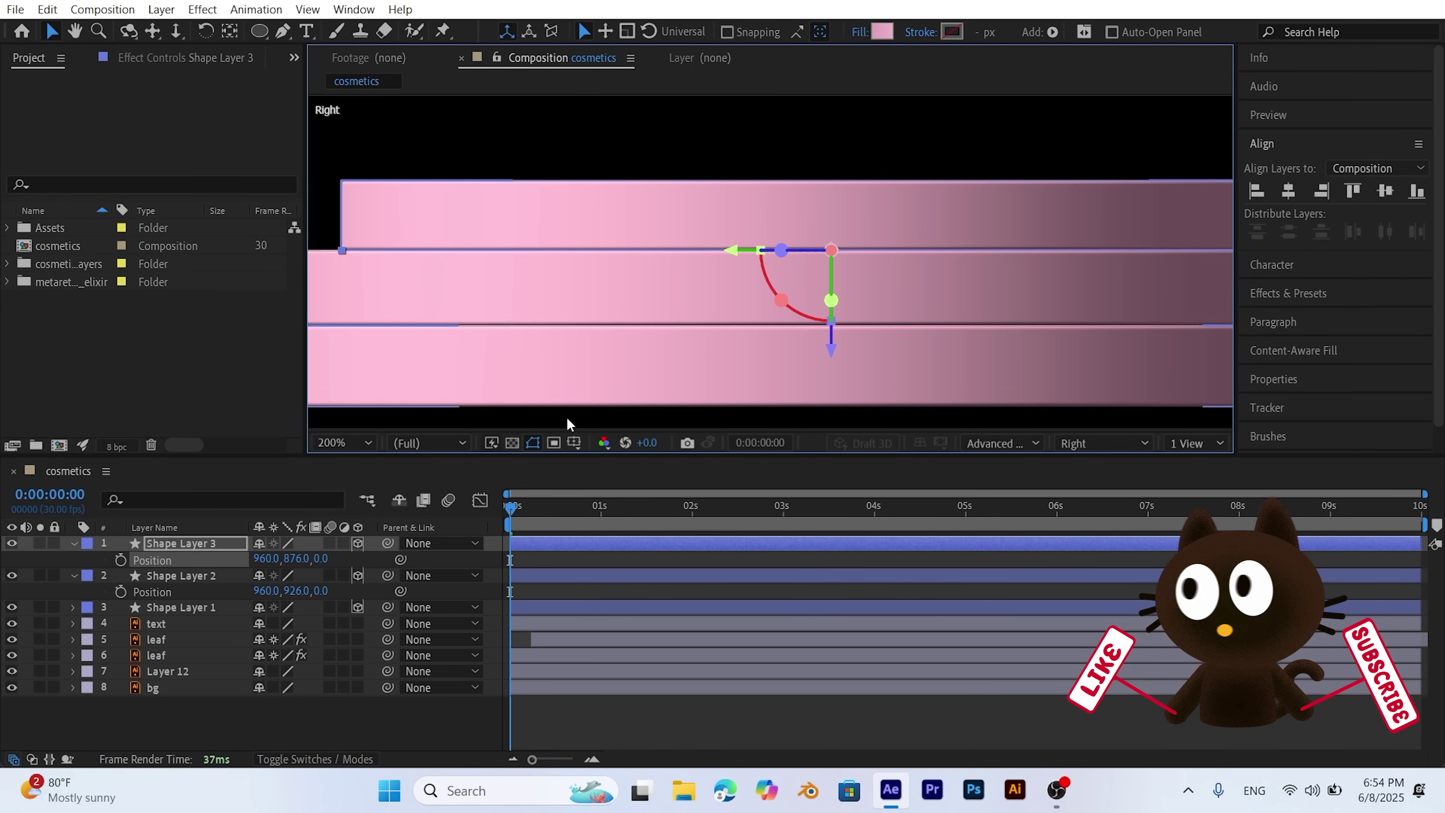
pyautogui.click(1132, 443)
pyautogui.click(1097, 462)
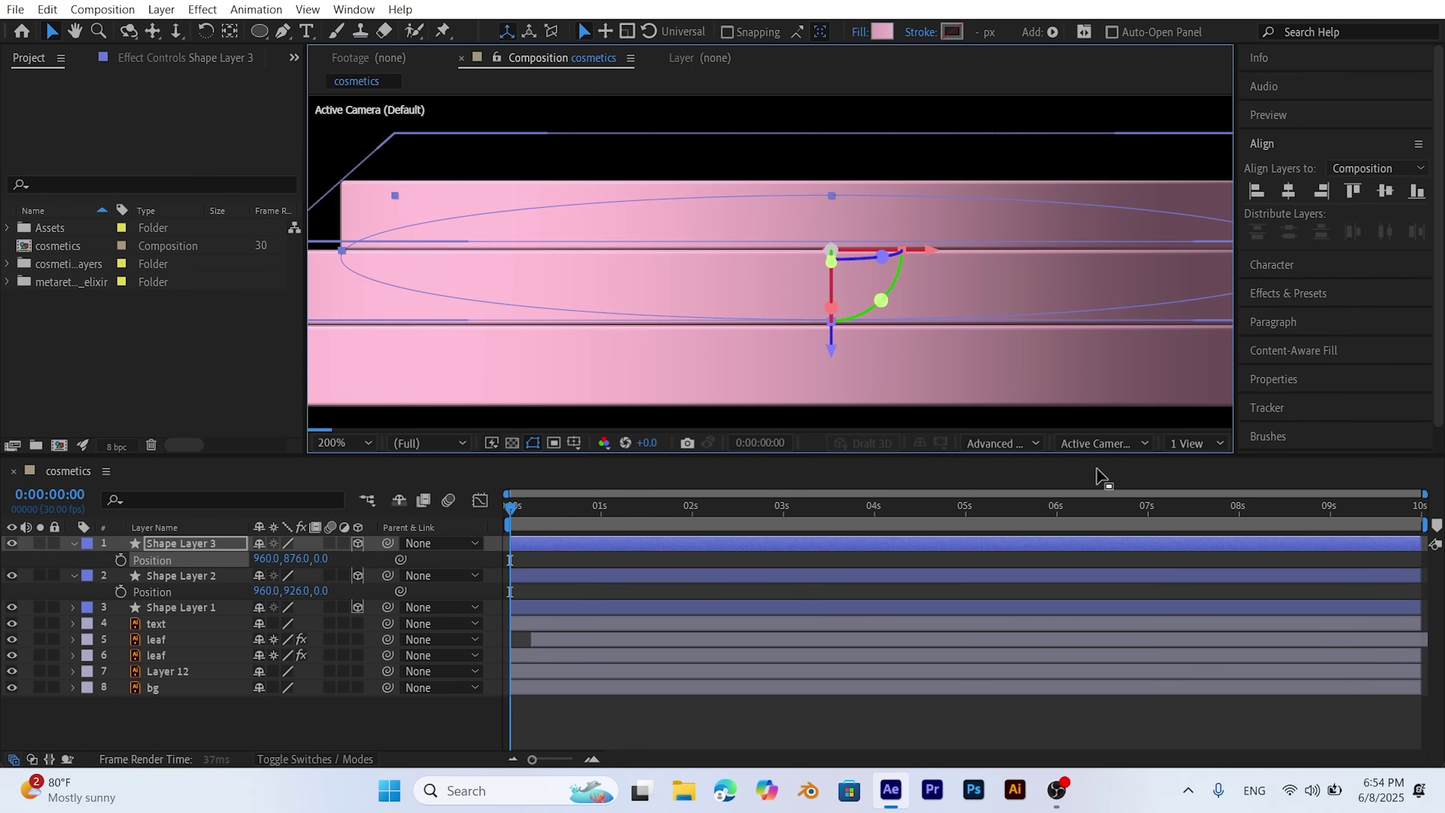
pyautogui.click(344, 443)
pyautogui.click(376, 124)
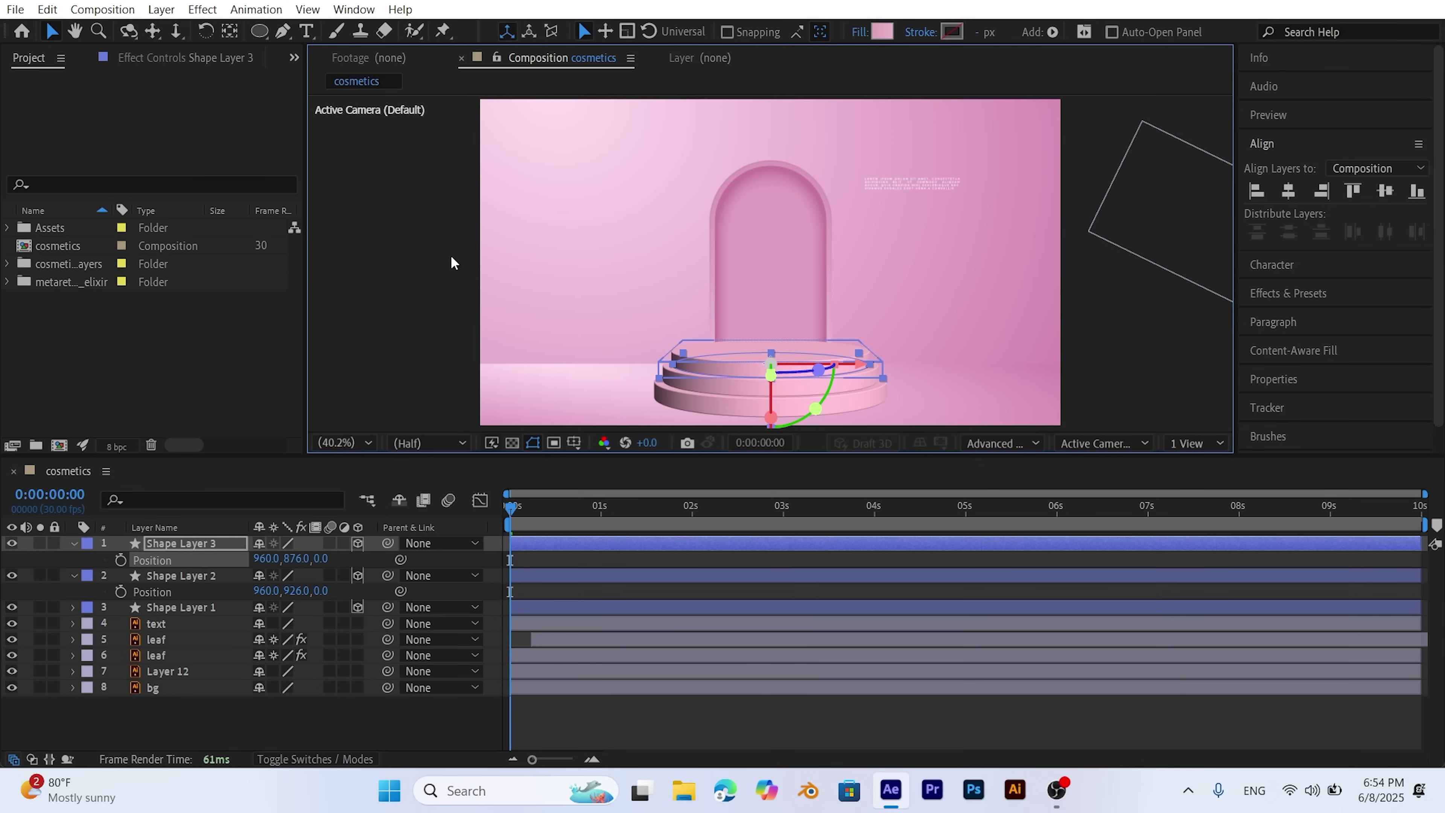
# Collapse the upper tiers' layer properties and check the podium's alignment from the Top view.
pyautogui.click(461, 719)
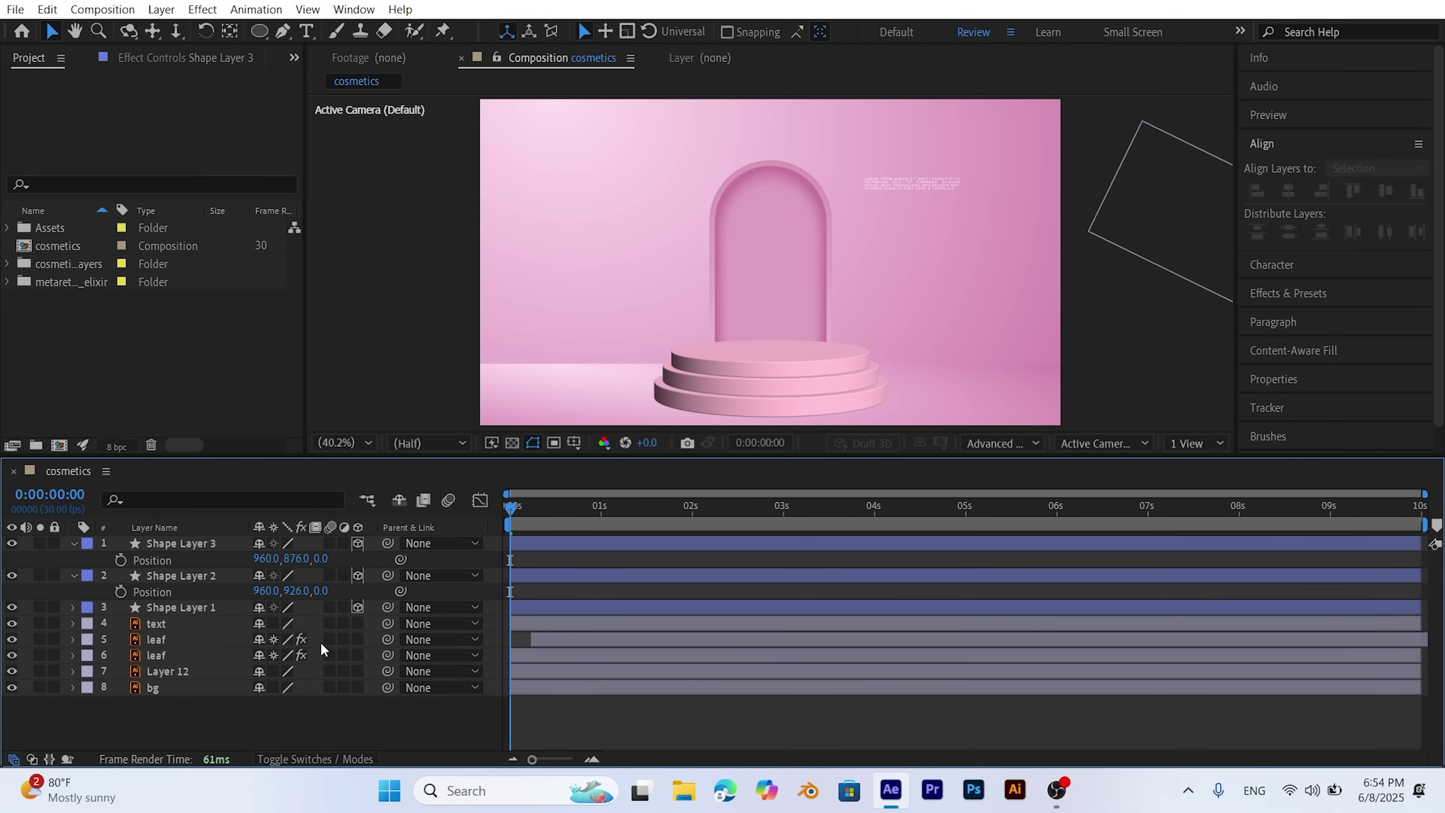
pyautogui.click(72, 543)
pyautogui.click(71, 559)
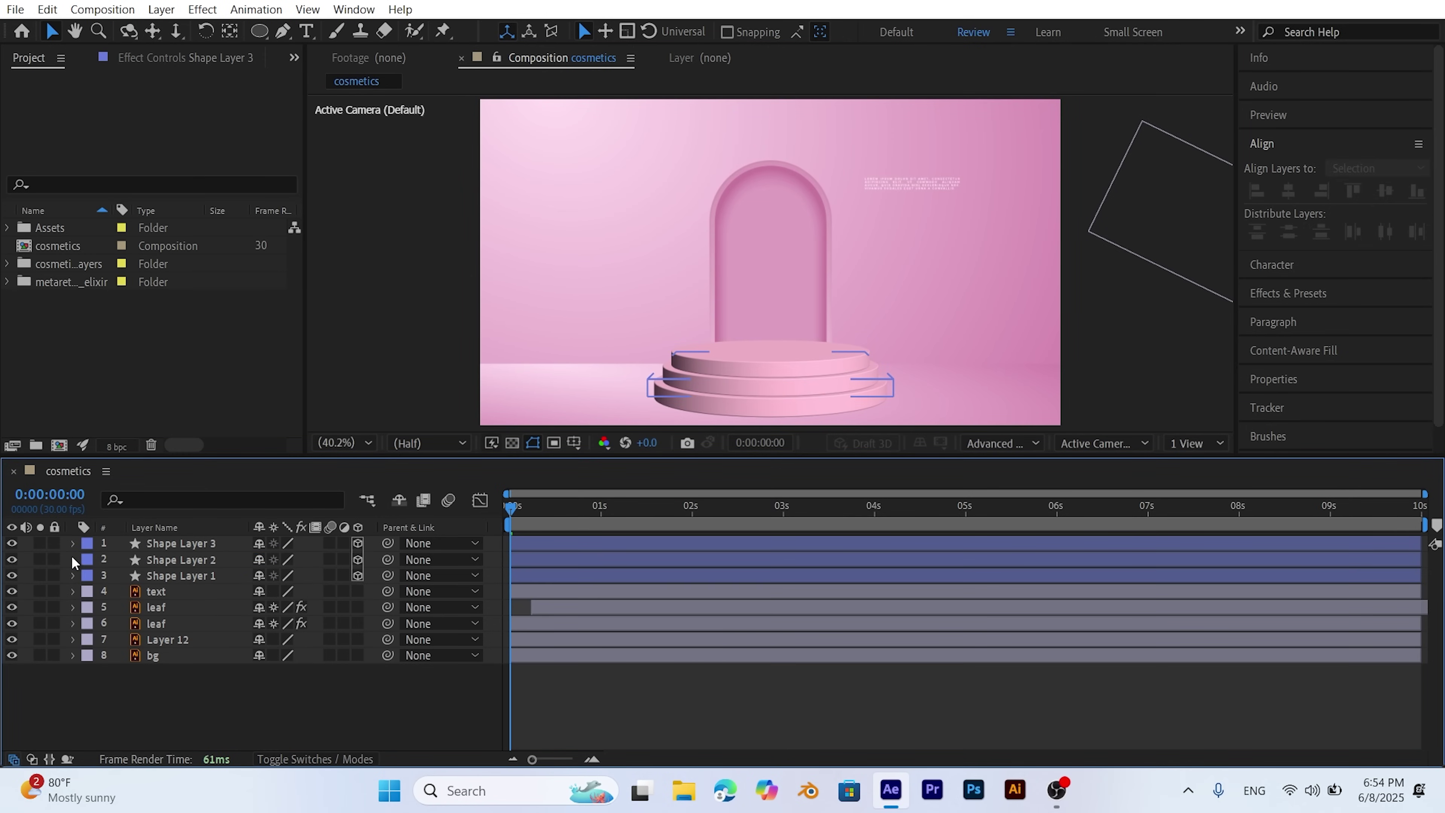
pyautogui.click(193, 672)
pyautogui.click(1126, 443)
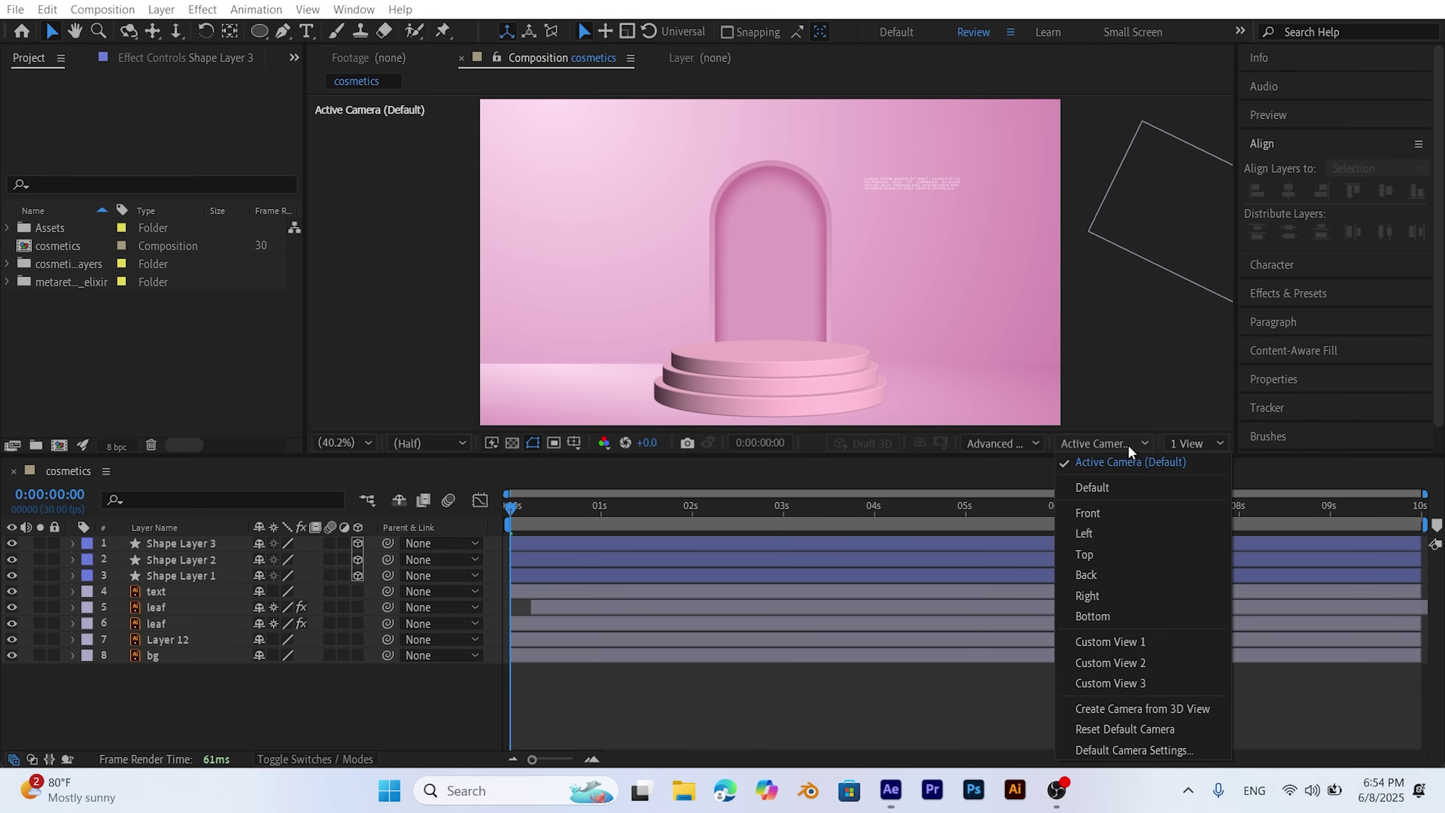
pyautogui.click(1084, 557)
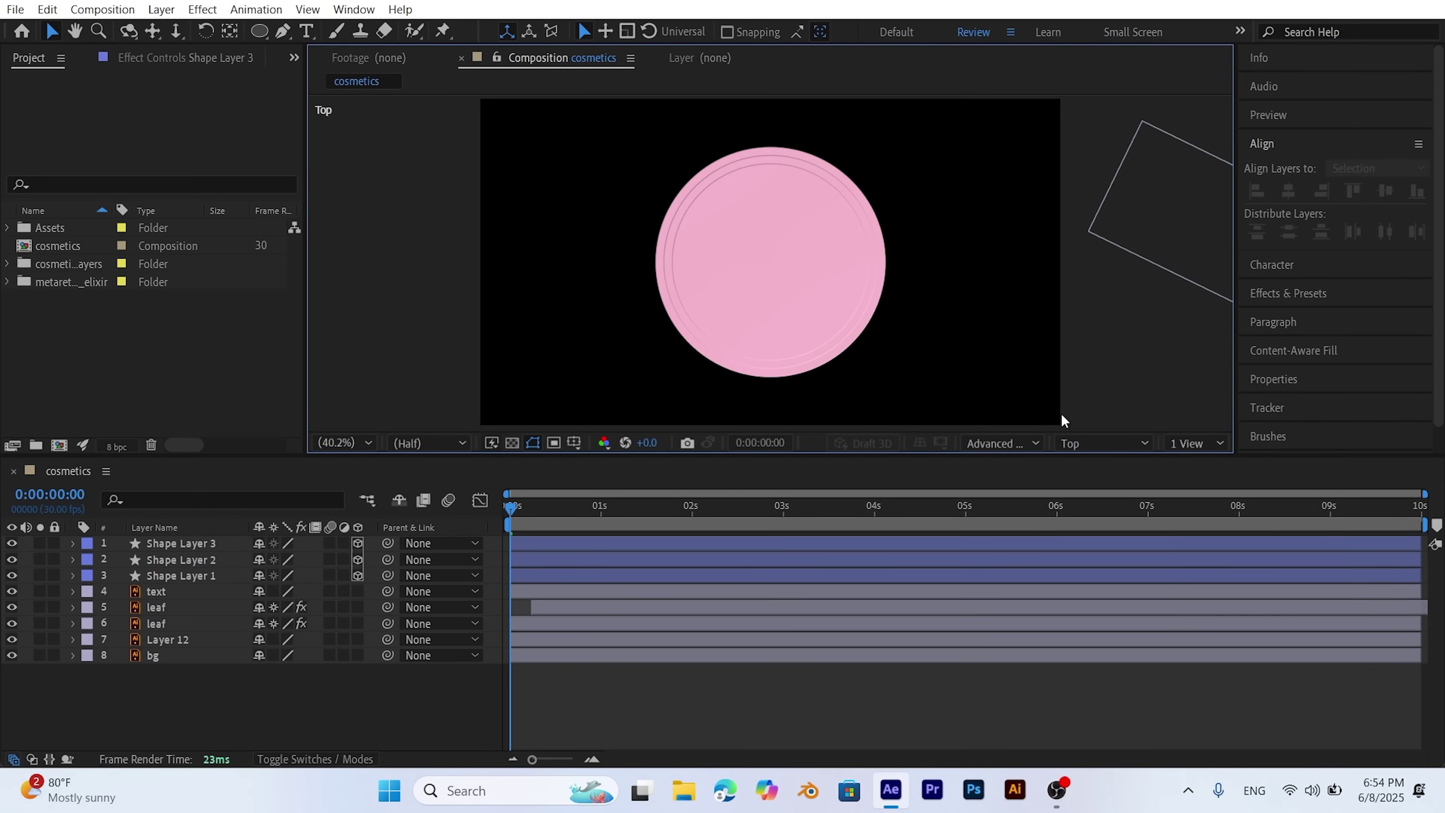
pyautogui.click(1084, 442)
pyautogui.click(1084, 464)
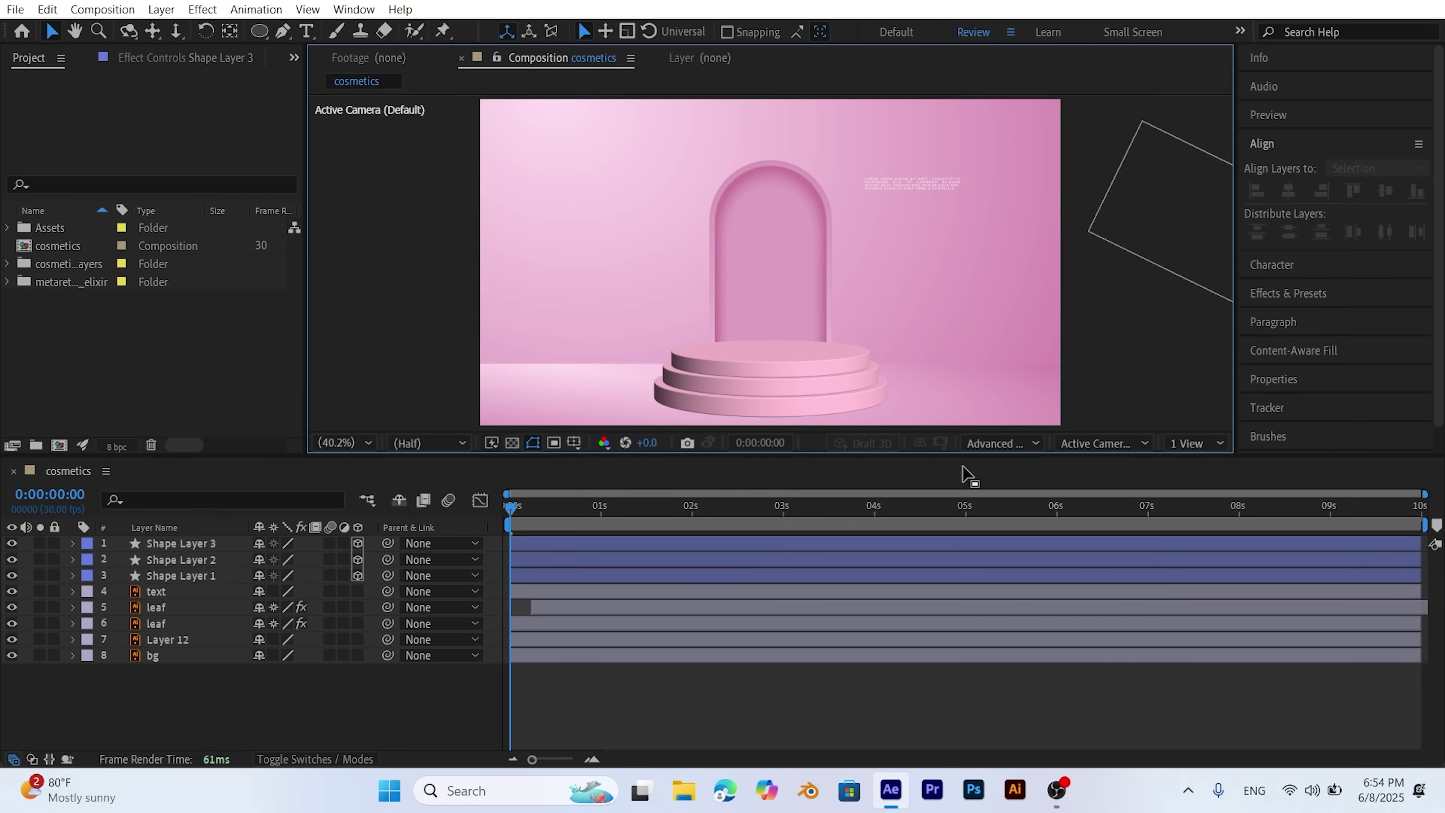
# Add Scale keyframes to the bottom disc's layer at 0:00:00:00, 0:00:00:10 and 0:00:00:20.
pyautogui.click(192, 576)
pyautogui.press('s')
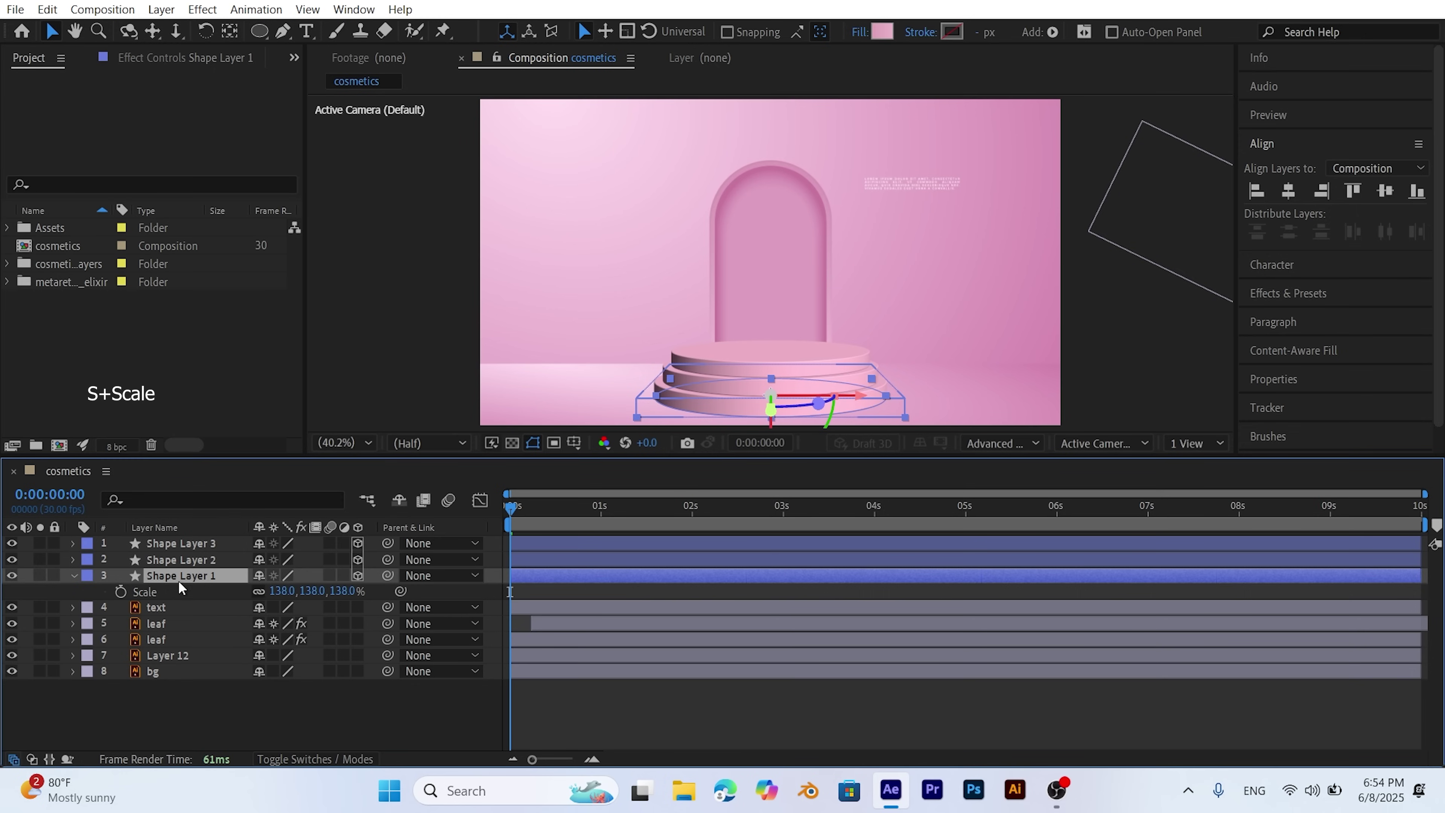
pyautogui.click(120, 591)
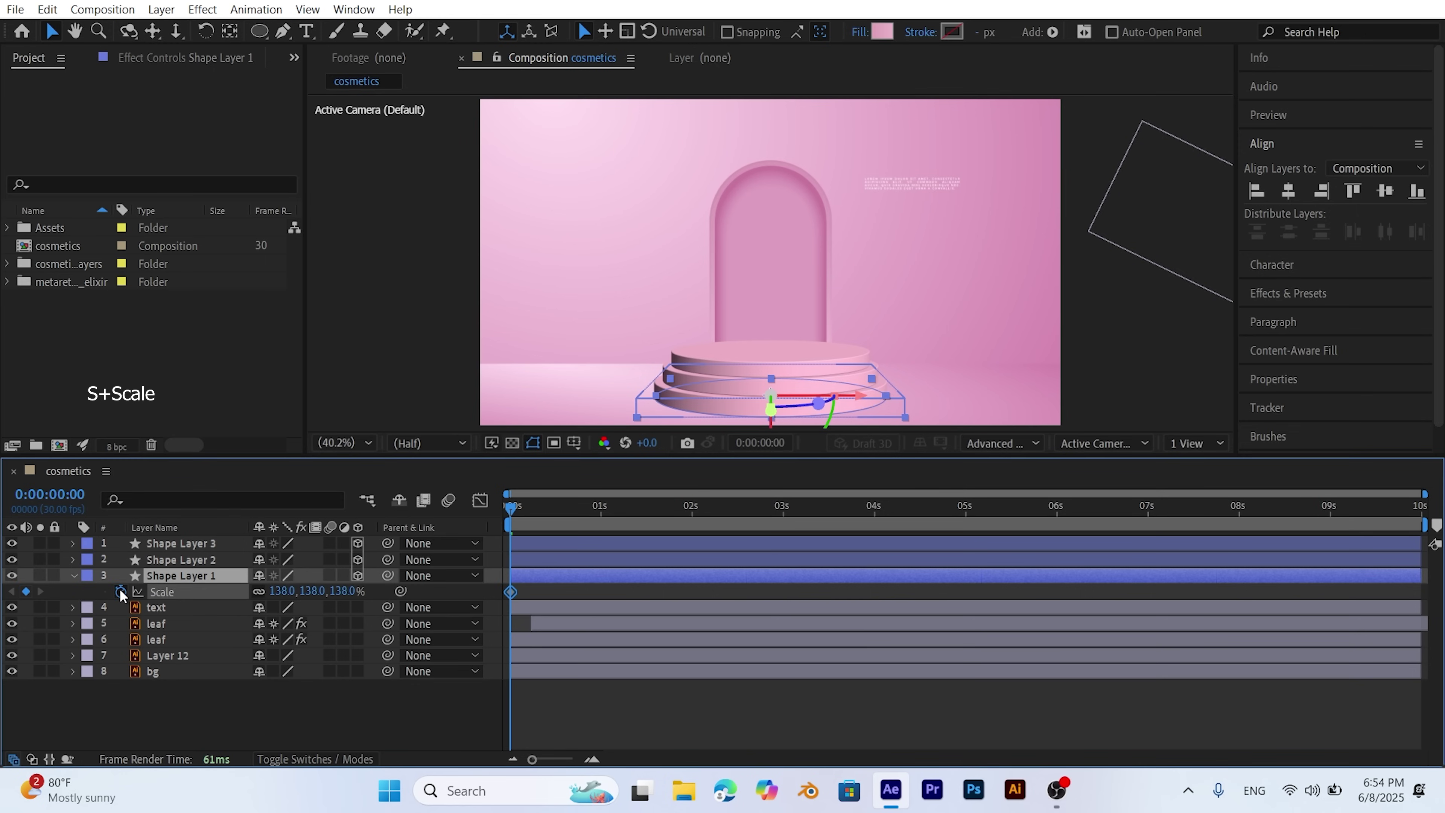
pyautogui.click(751, 443)
pyautogui.write('+10')
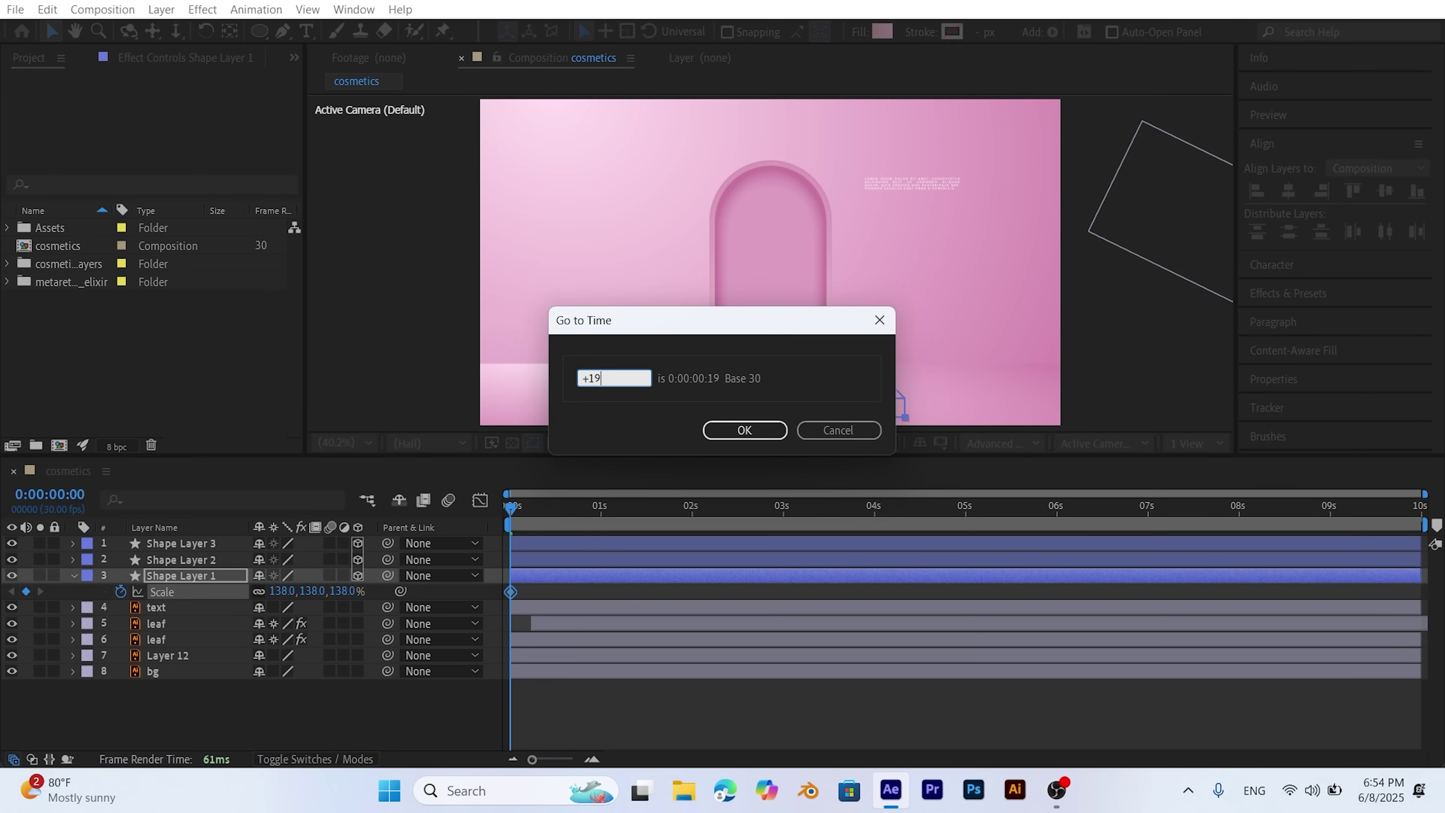
pyautogui.press('Return')
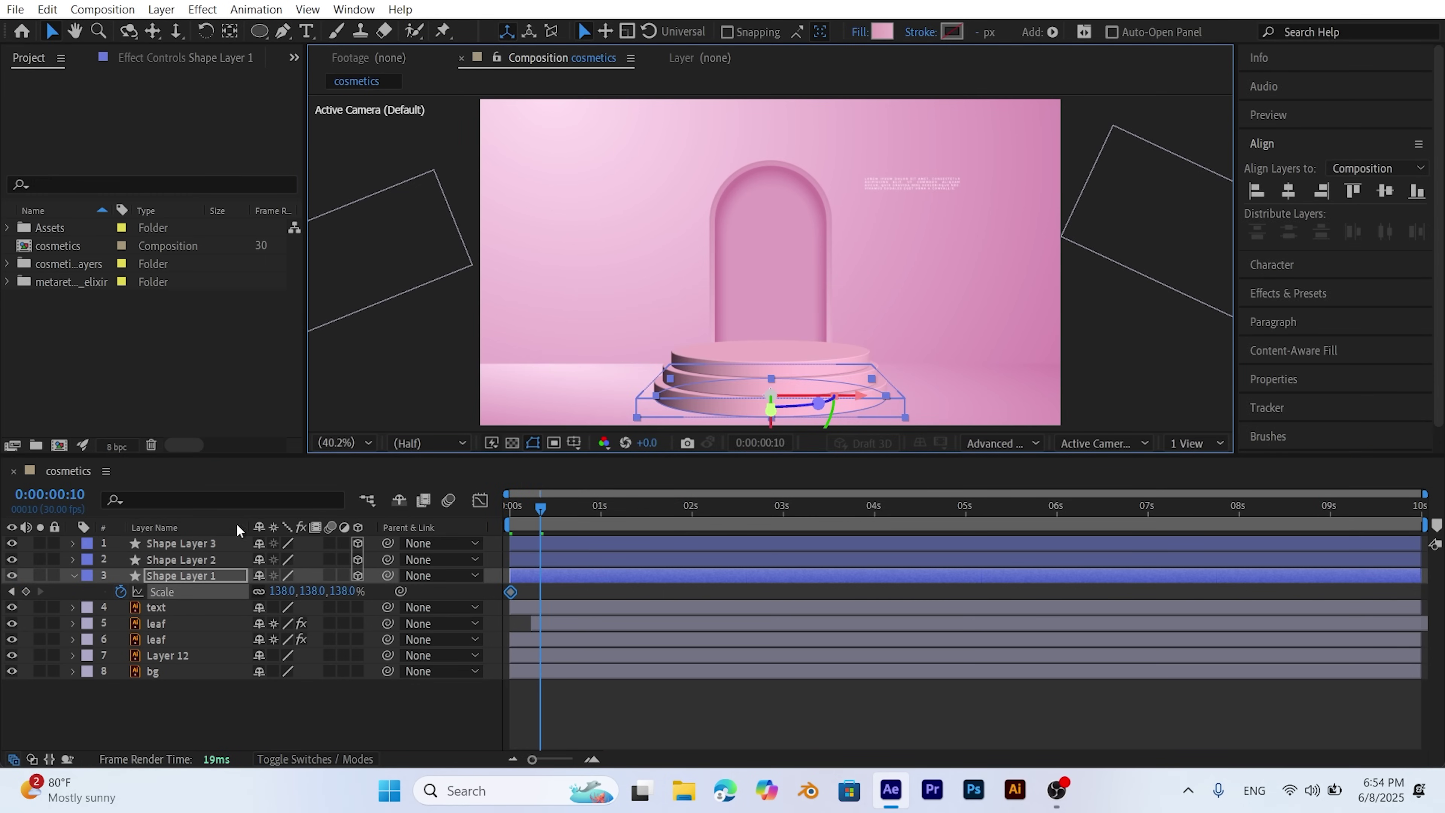
pyautogui.click(26, 592)
pyautogui.click(760, 443)
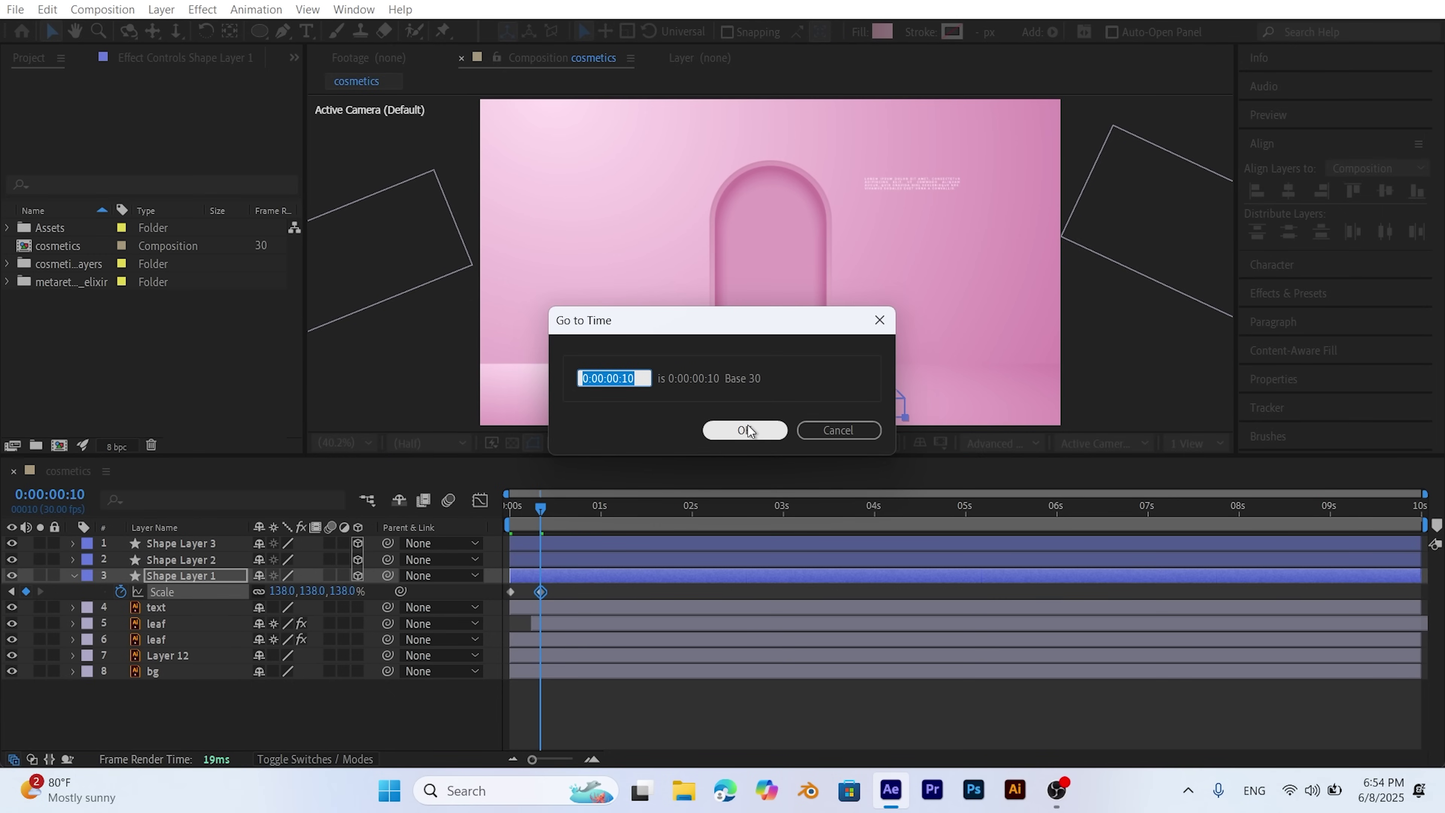
pyautogui.write('+10')
pyautogui.click(747, 424)
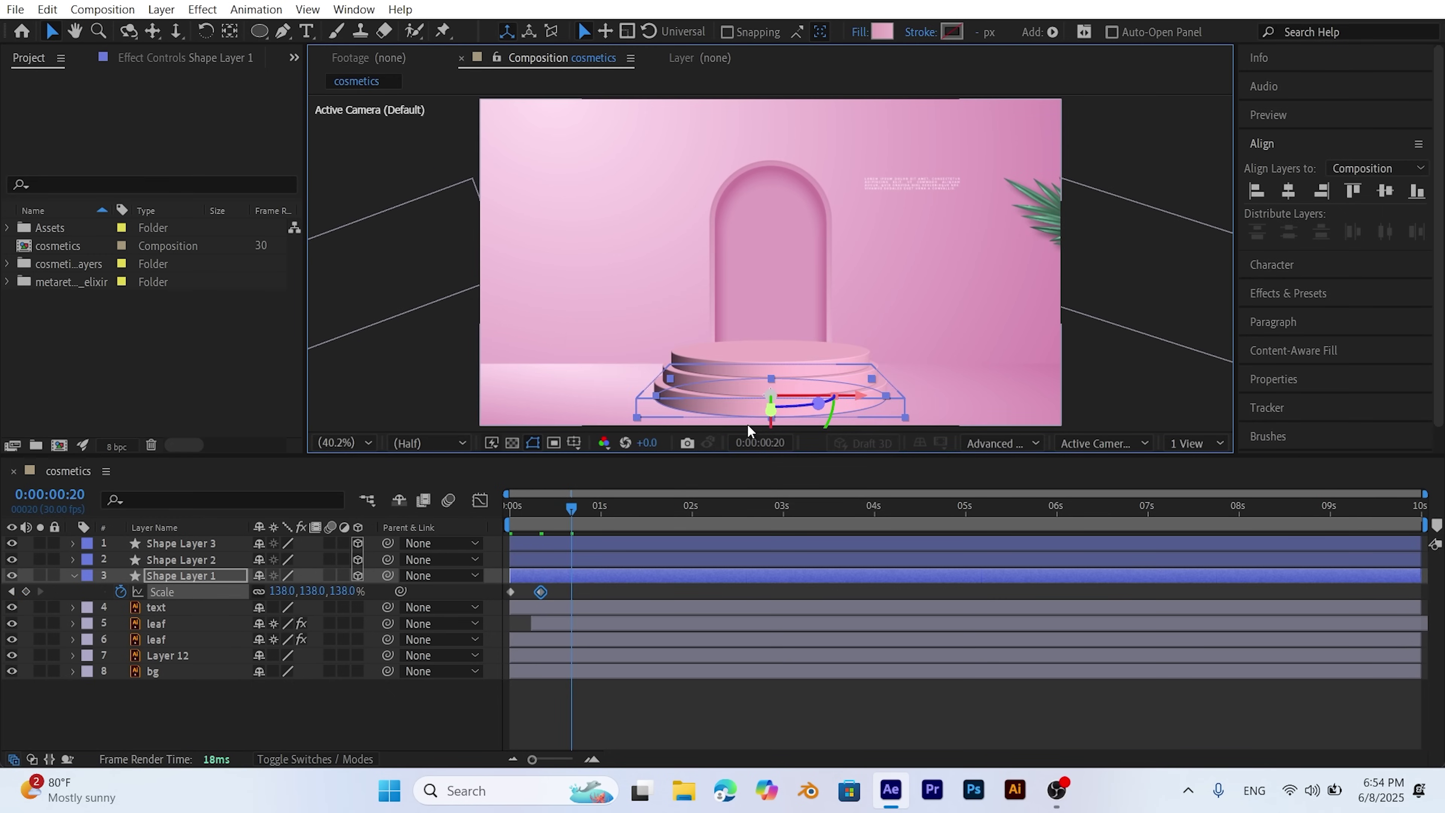
pyautogui.click(26, 591)
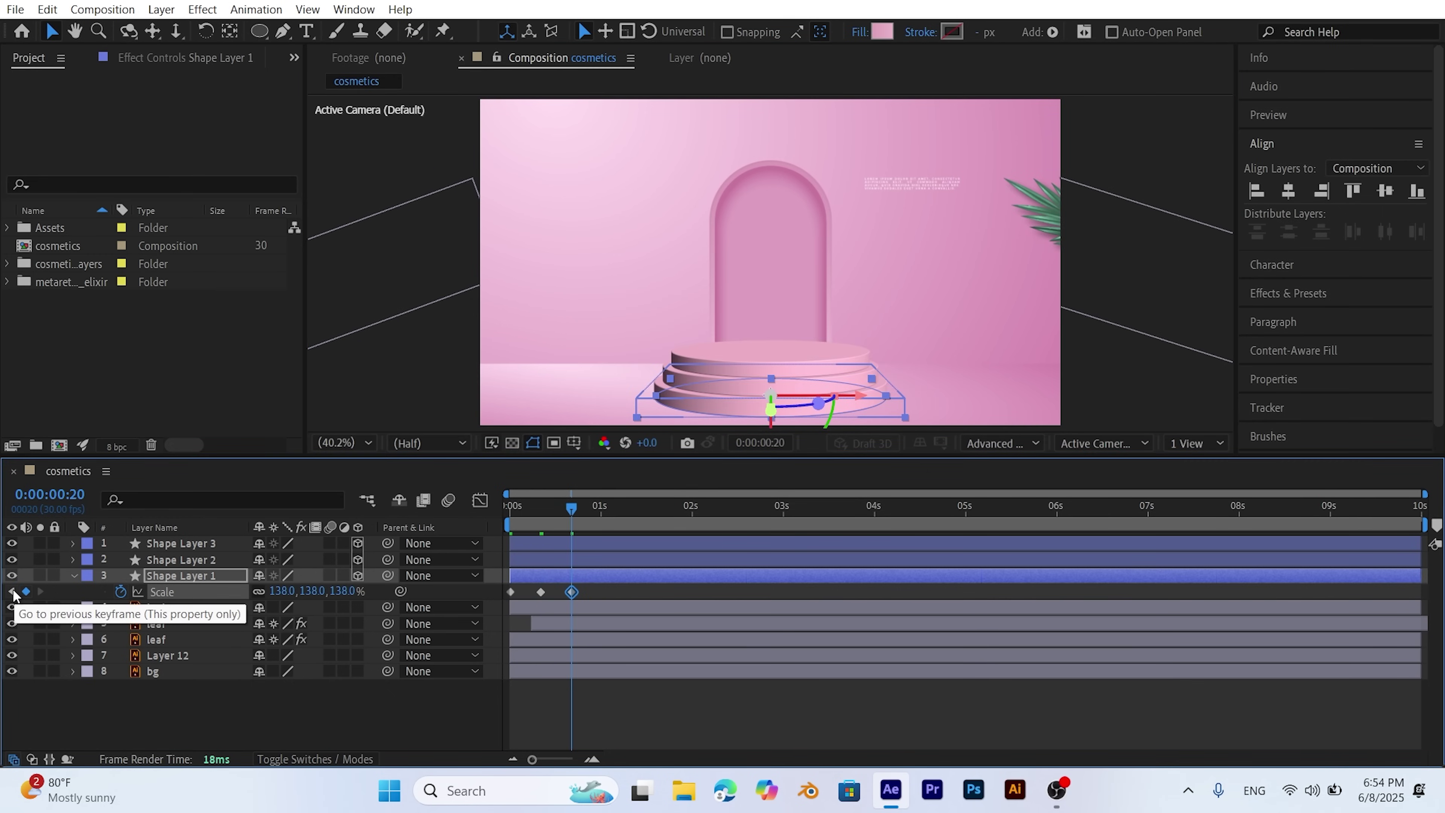
# Set the bottom disc's Scale keyframes to 143% at 0:00:00:10 and 0% at 0:00:00:00.
pyautogui.click(13, 591)
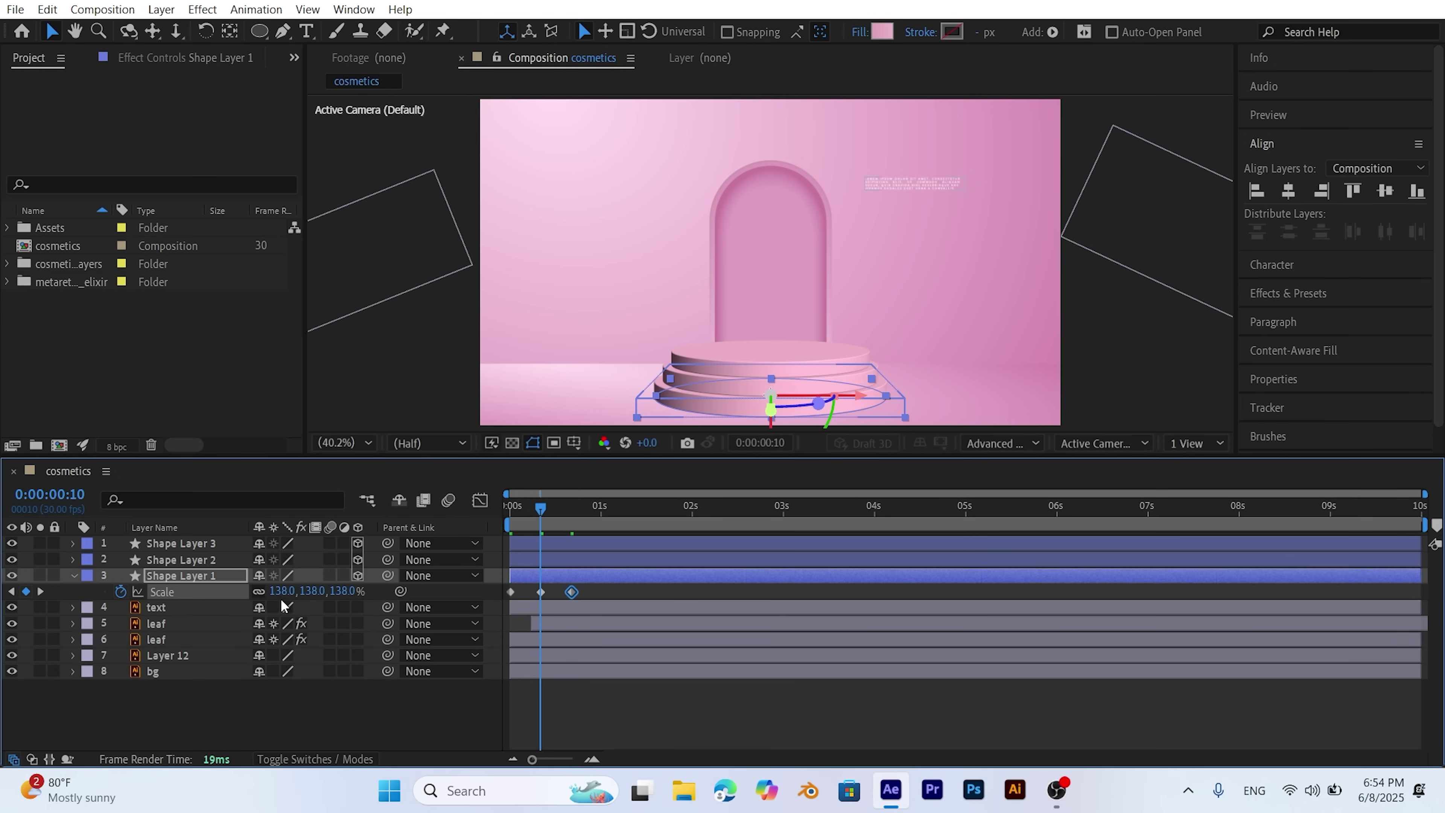
pyautogui.click(281, 592)
pyautogui.write('143')
pyautogui.press('Return')
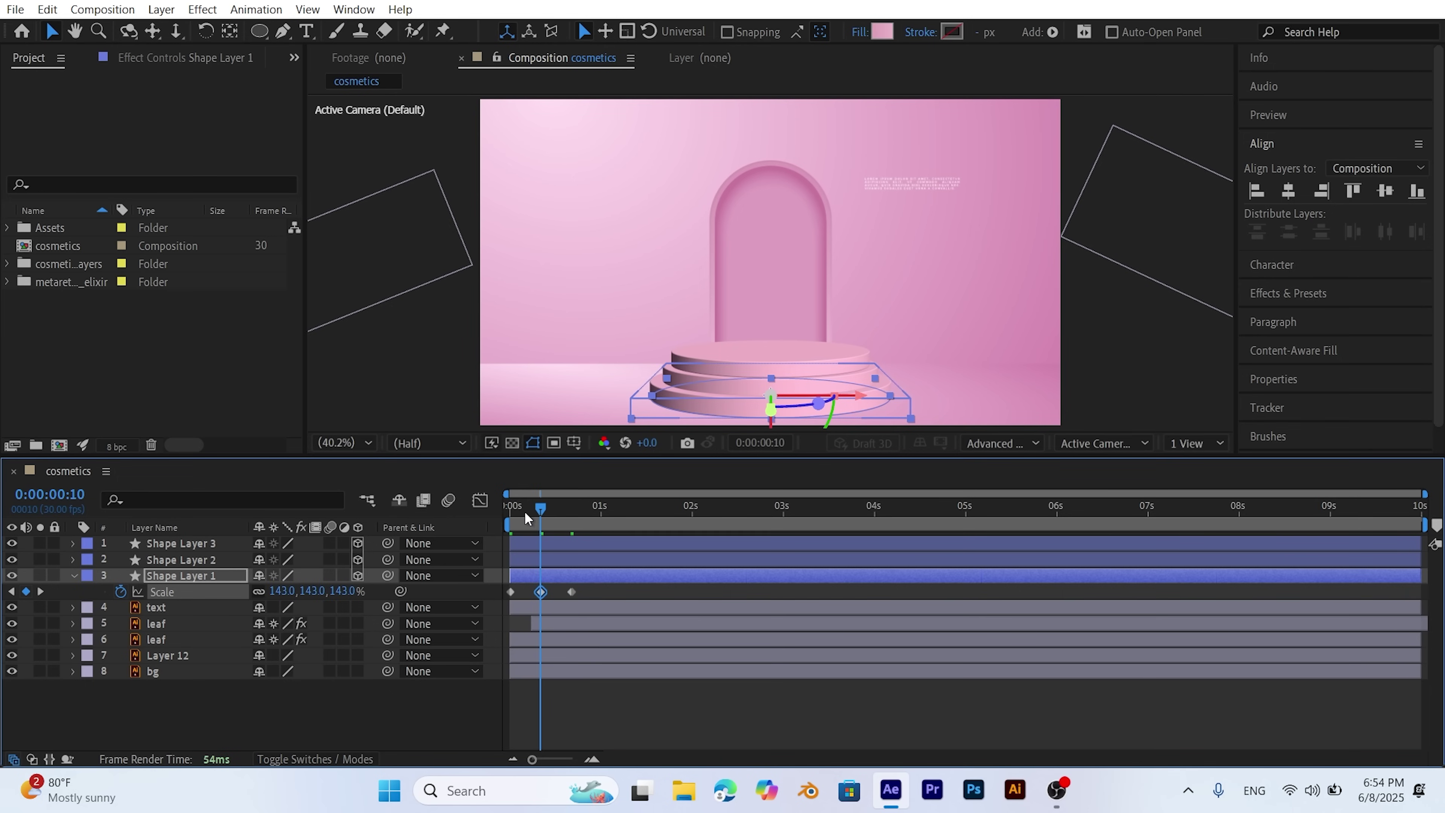
pyautogui.moveTo(523, 510); pyautogui.dragTo(437, 520)
pyautogui.click(285, 592)
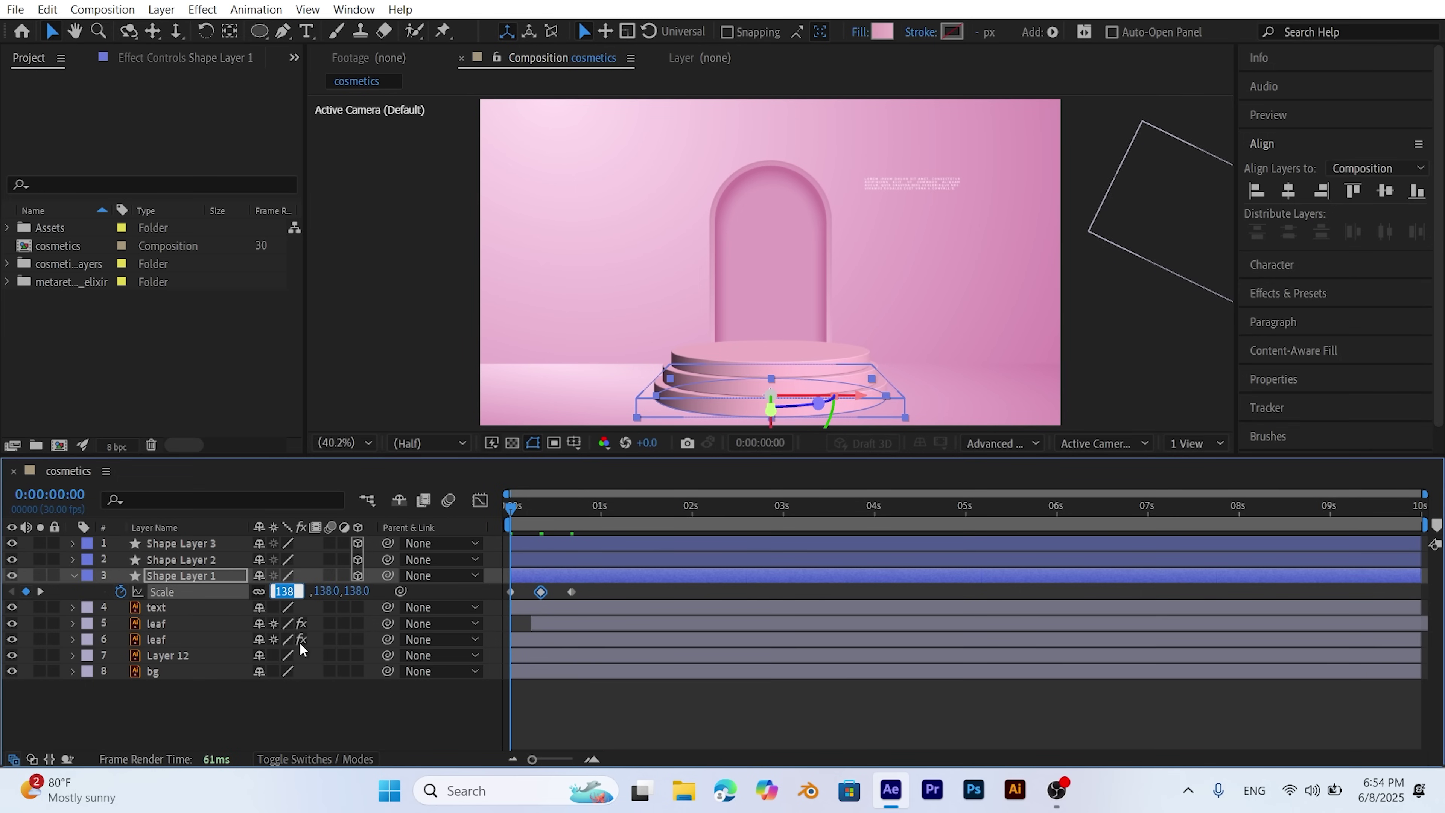
pyautogui.write('0')
pyautogui.press('Return')
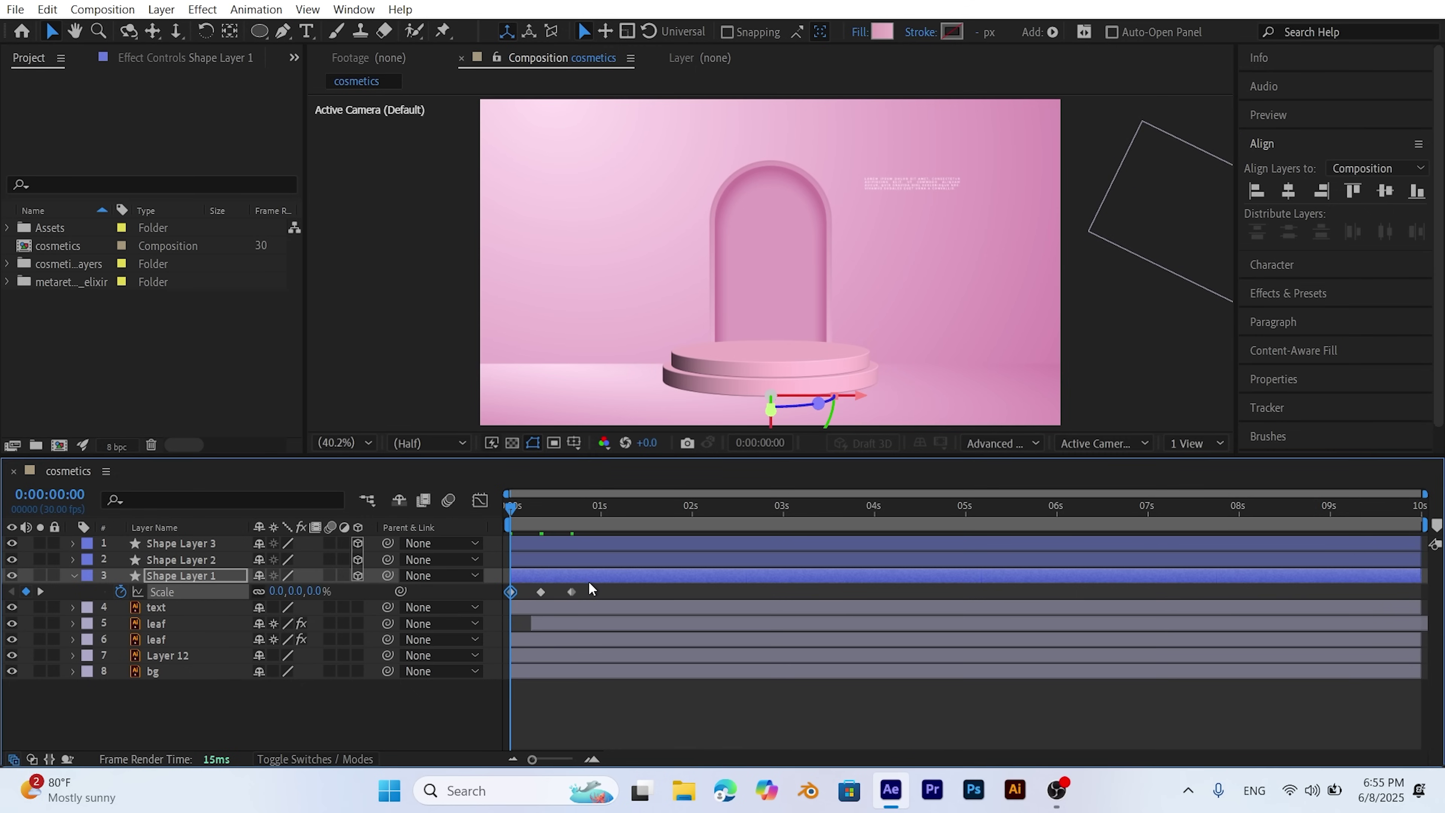
# Apply Easy Ease to all three Scale keyframes of the bottom disc.
pyautogui.moveTo(591, 597); pyautogui.dragTo(498, 587)
pyautogui.rightClick(570, 592)
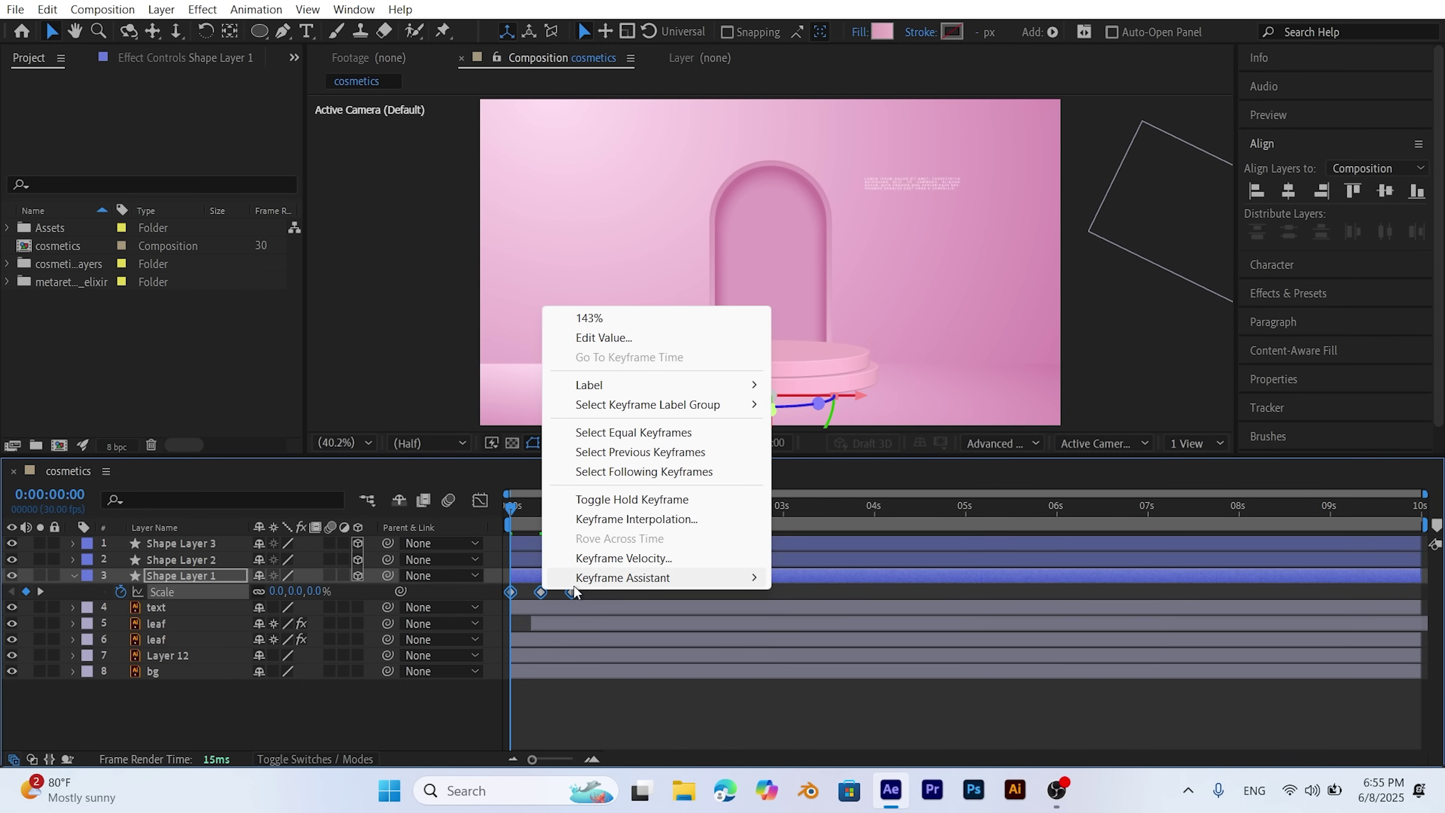
pyautogui.moveTo(756, 577)
pyautogui.click(836, 636)
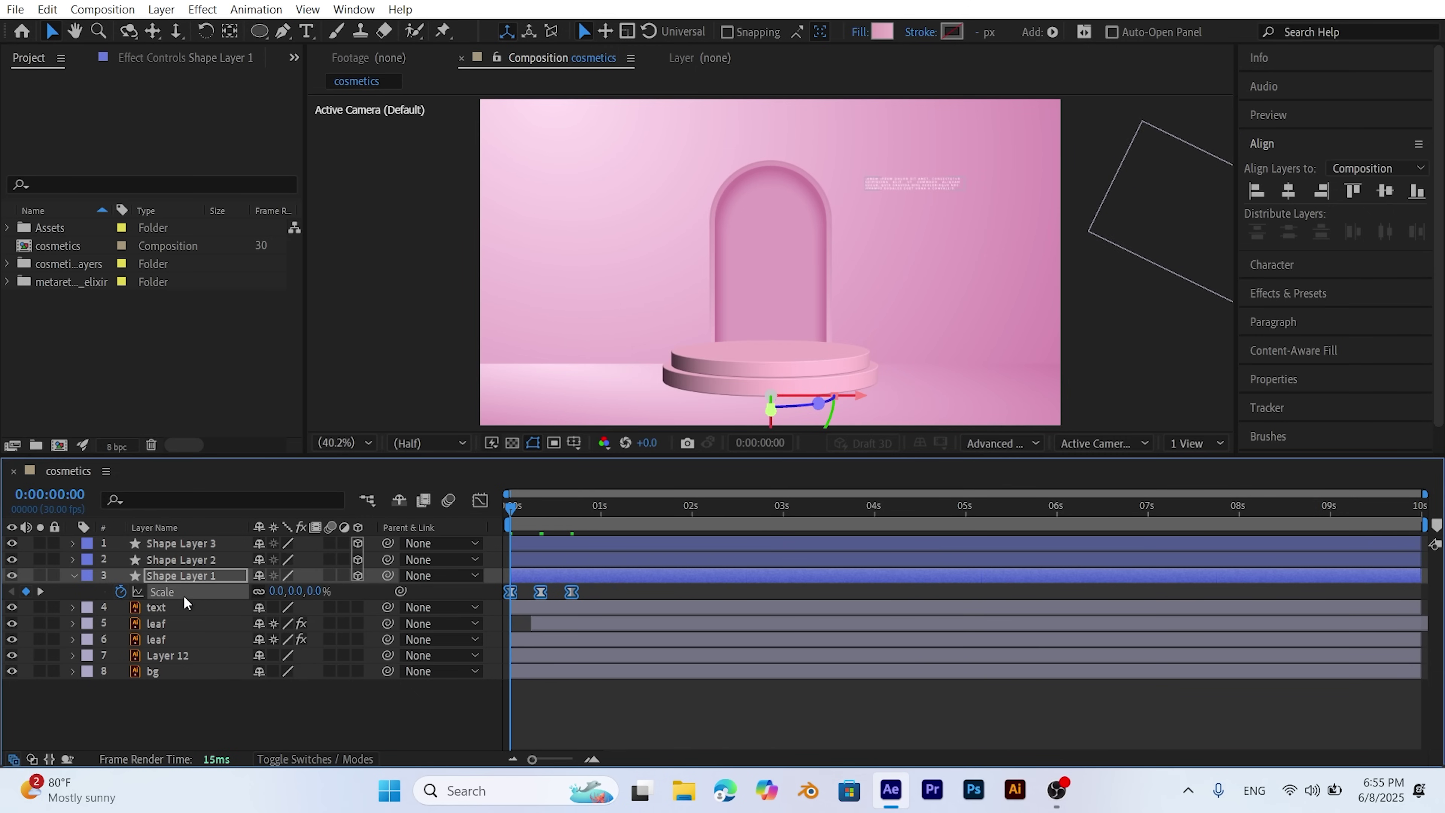
# Keyframe the second tier's Scale at 0% on 0:00:00:00, 133% on 0:00:00:10 and 128% on 0:00:00:20.
pyautogui.click(181, 562)
pyautogui.press('s')
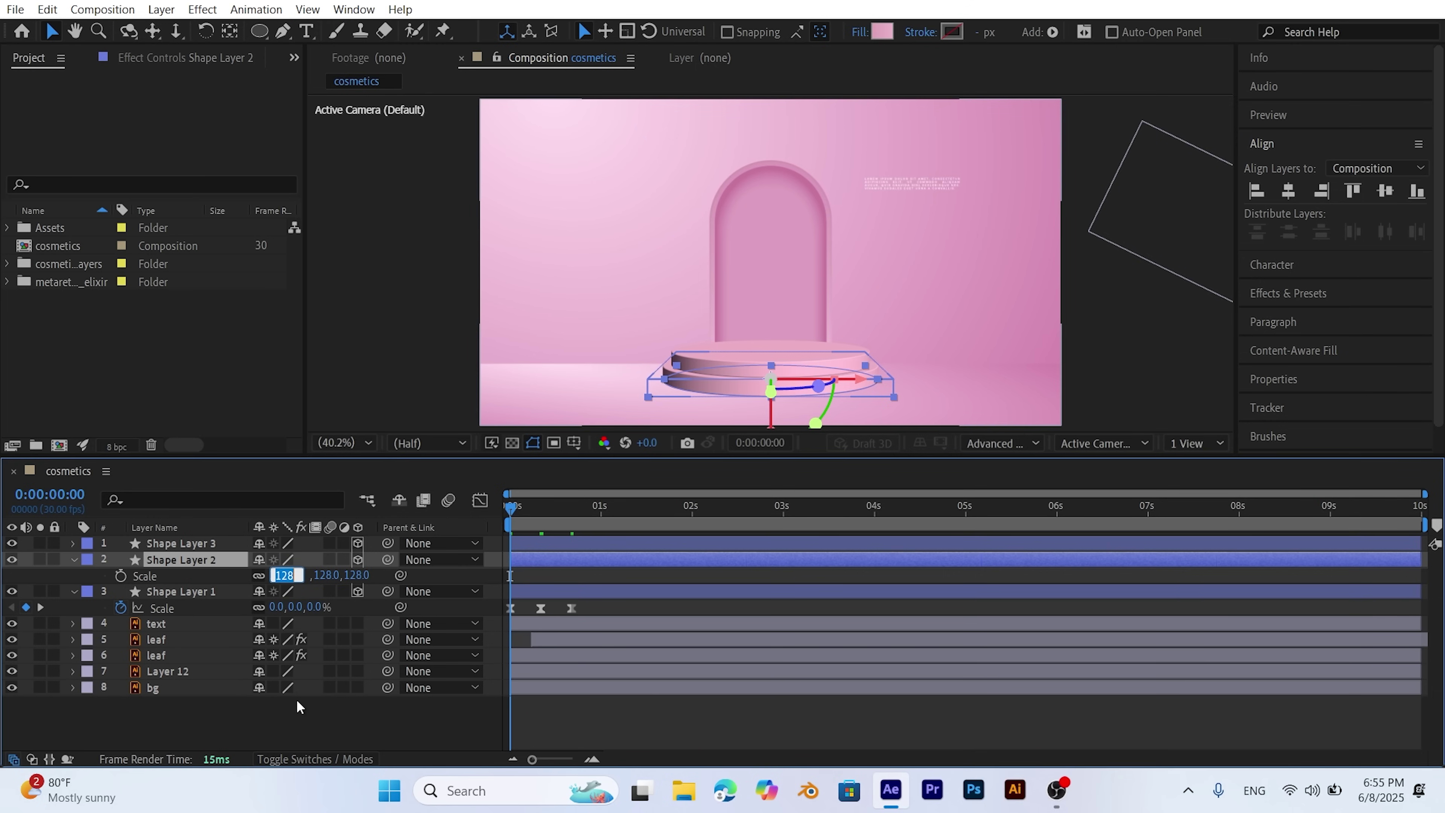
pyautogui.click(120, 575)
pyautogui.click(12, 576)
pyautogui.click(281, 576)
pyautogui.moveTo(522, 504); pyautogui.dragTo(510, 505)
pyautogui.write('0.0,0.0,0.0')
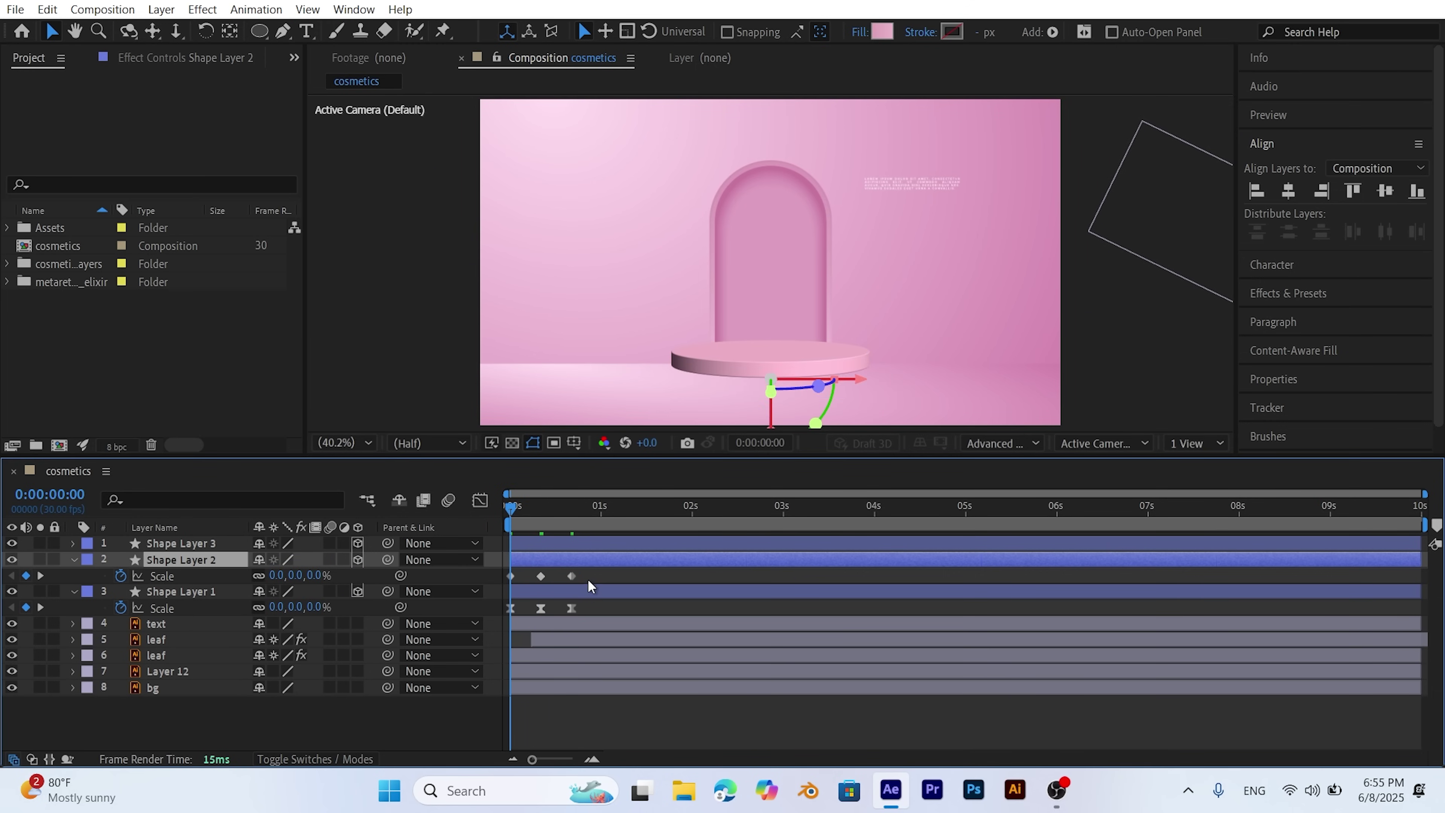
# Apply Easy Ease to all three Scale keyframes of the second tier.
pyautogui.moveTo(587, 580); pyautogui.dragTo(505, 571)
pyautogui.rightClick(540, 576)
pyautogui.moveTo(683, 565)
pyautogui.click(826, 619)
# Keyframe the top tier's Scale from 0% at 0:00:00:00 through an overshoot at 0:00:00:10 to 118% at 0:00:00:20, and collapse the layer properties.
pyautogui.click(181, 544)
pyautogui.press('s')
pyautogui.click(121, 560)
pyautogui.click(26, 559)
pyautogui.click(12, 560)
pyautogui.click(282, 559)
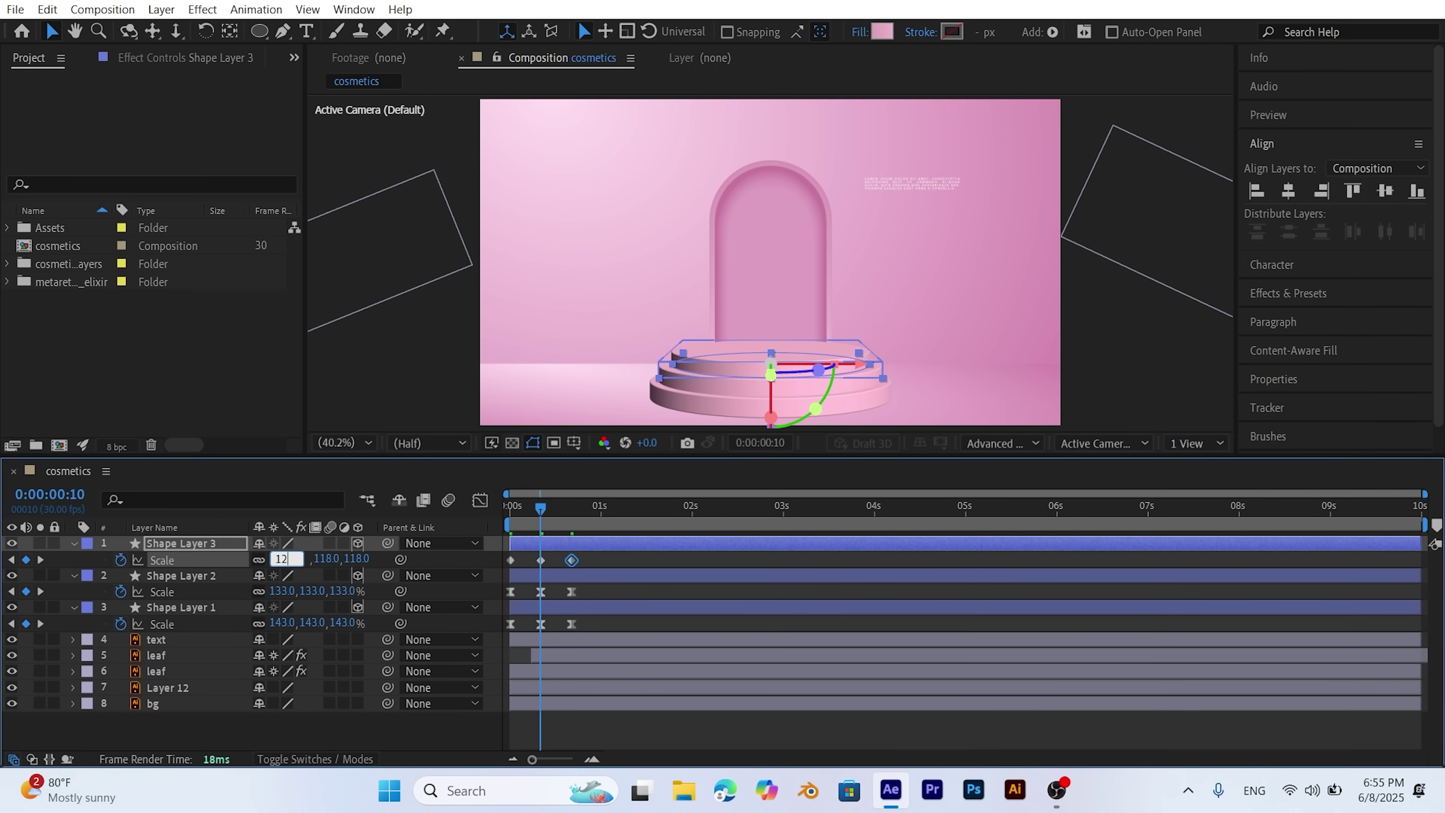
pyautogui.moveTo(541, 505); pyautogui.dragTo(510, 505)
pyautogui.click(287, 558)
pyautogui.write('0')
pyautogui.press('Return')
pyautogui.press('u')
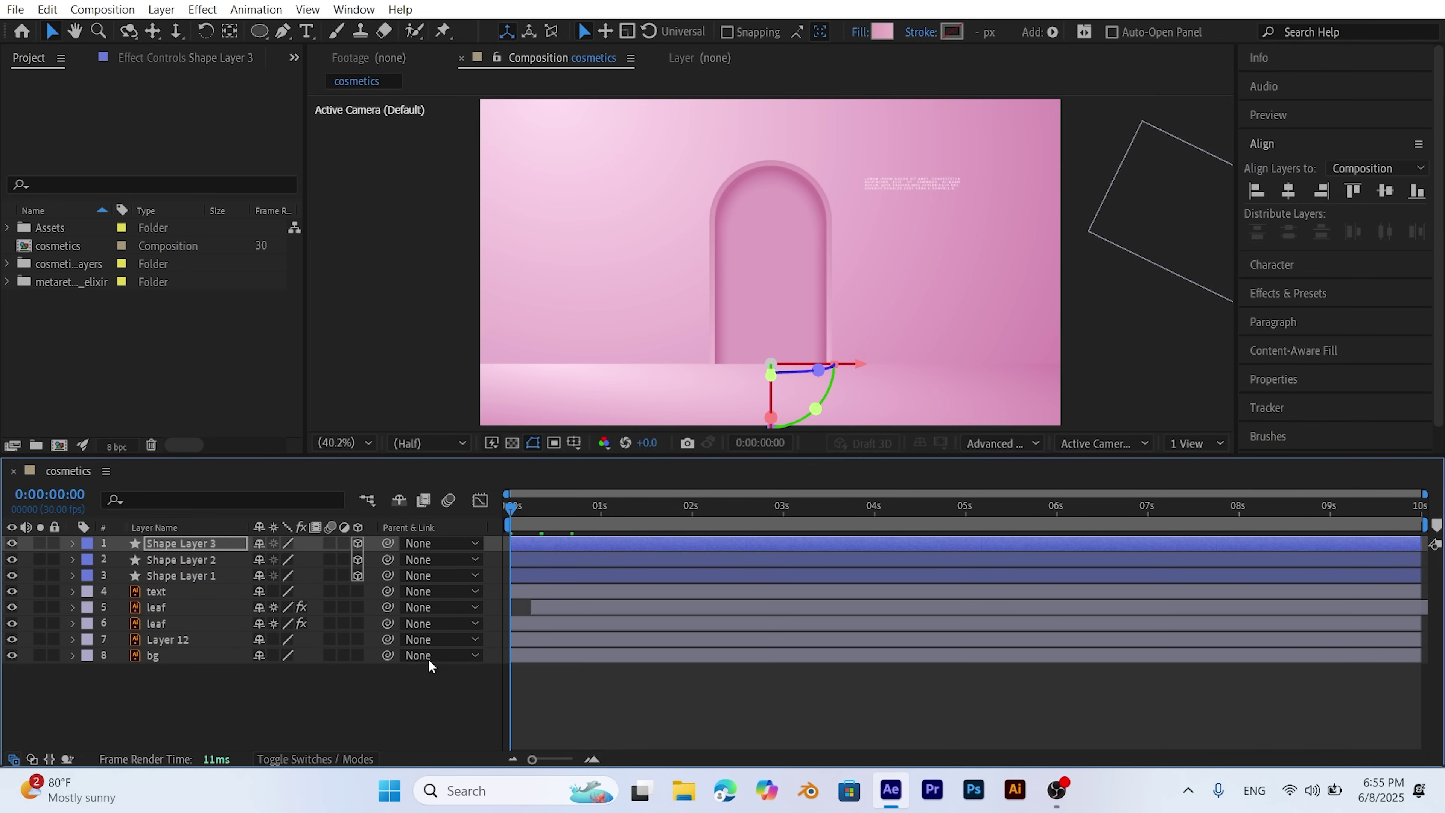
# Stagger the tiers by moving the second tier's layer start to 0:00:00:05 and the top tier's to 0:00:00:10.
pyautogui.moveTo(509, 511); pyautogui.dragTo(524, 509)
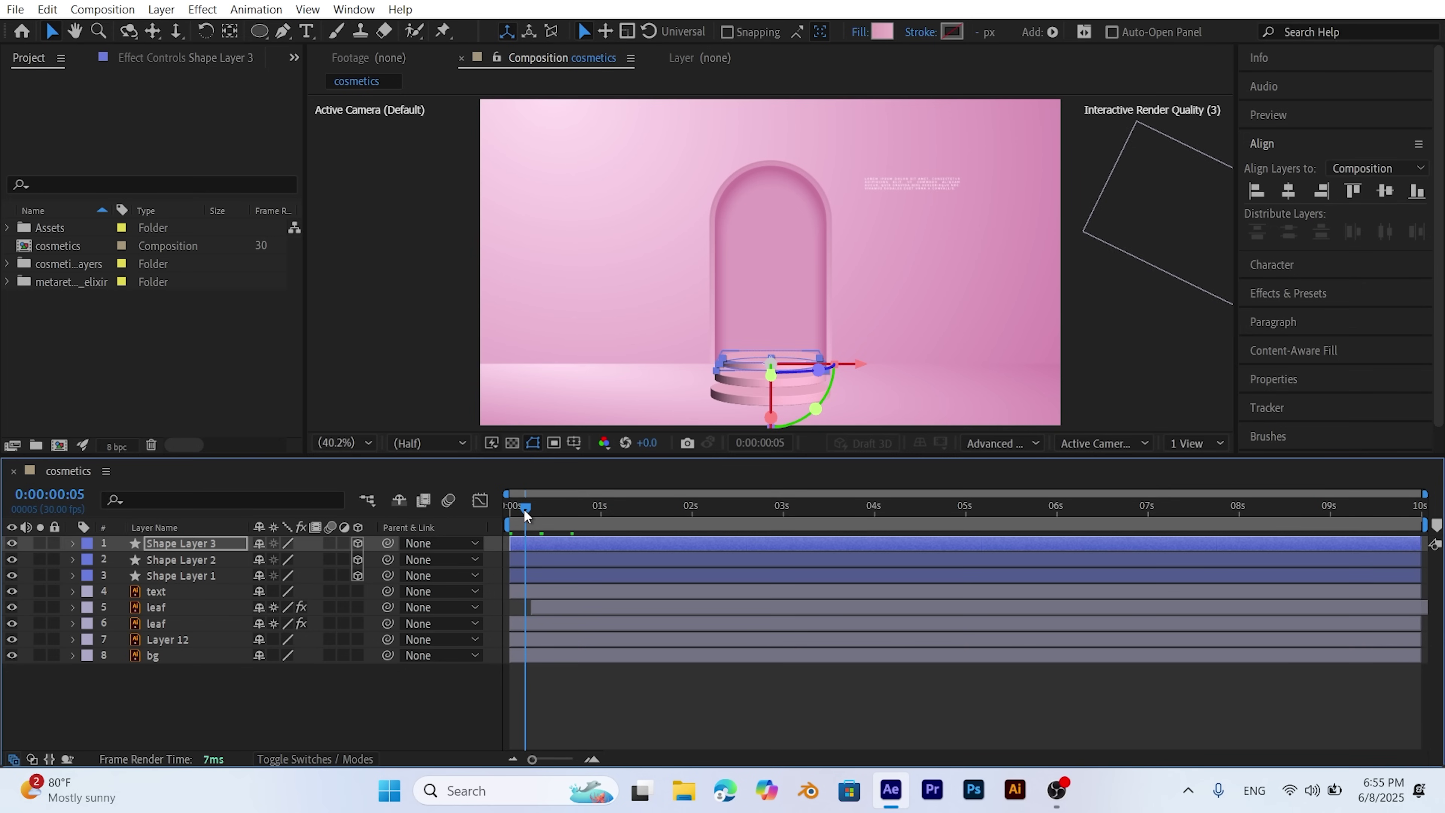
pyautogui.click(537, 560)
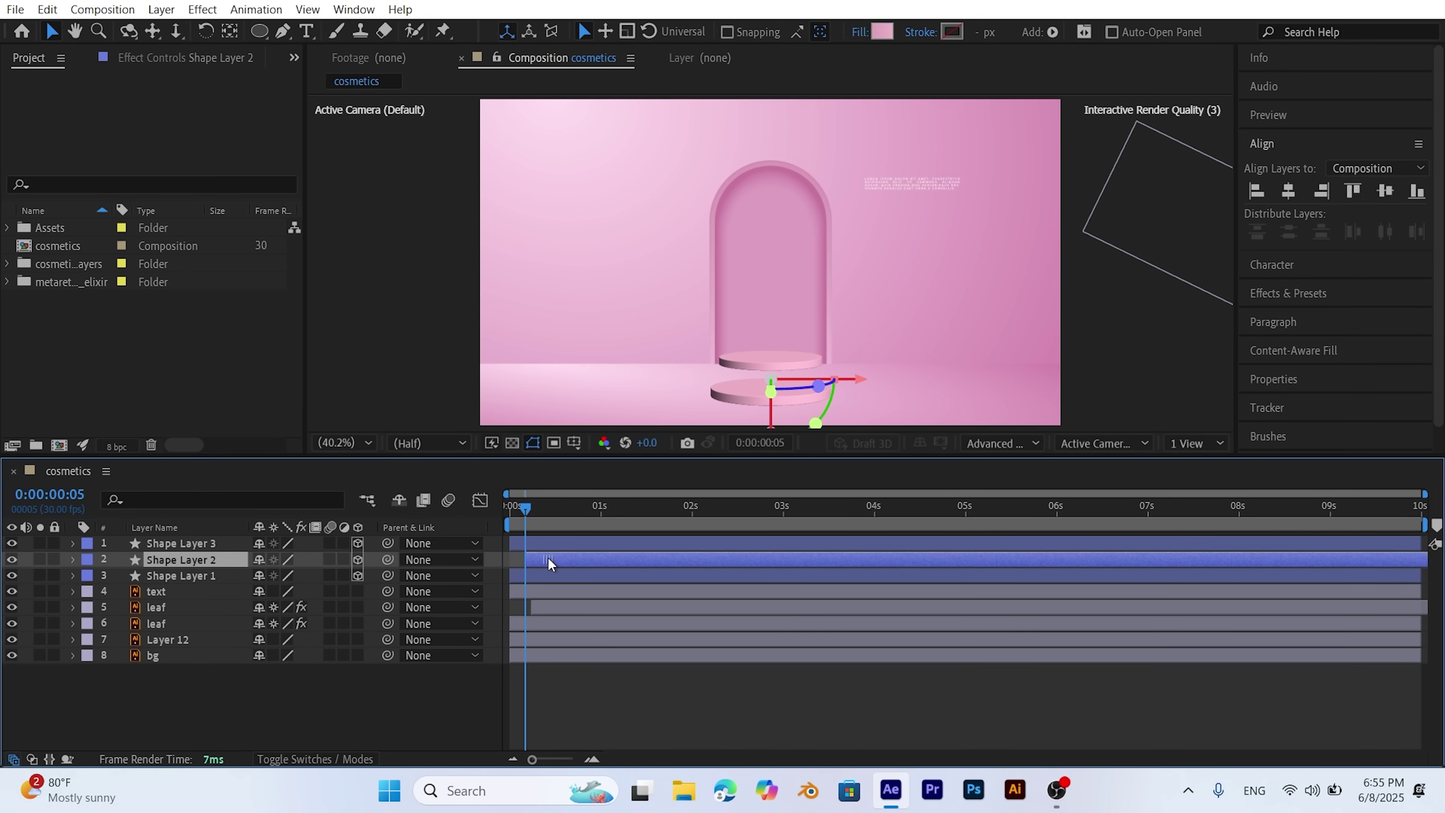
pyautogui.moveTo(524, 508); pyautogui.dragTo(487, 521)
pyautogui.click(409, 716)
# Play back the composition from the start to review the staggered podium and leaf animation.
pyautogui.moveTo(506, 528); pyautogui.dragTo(513, 525)
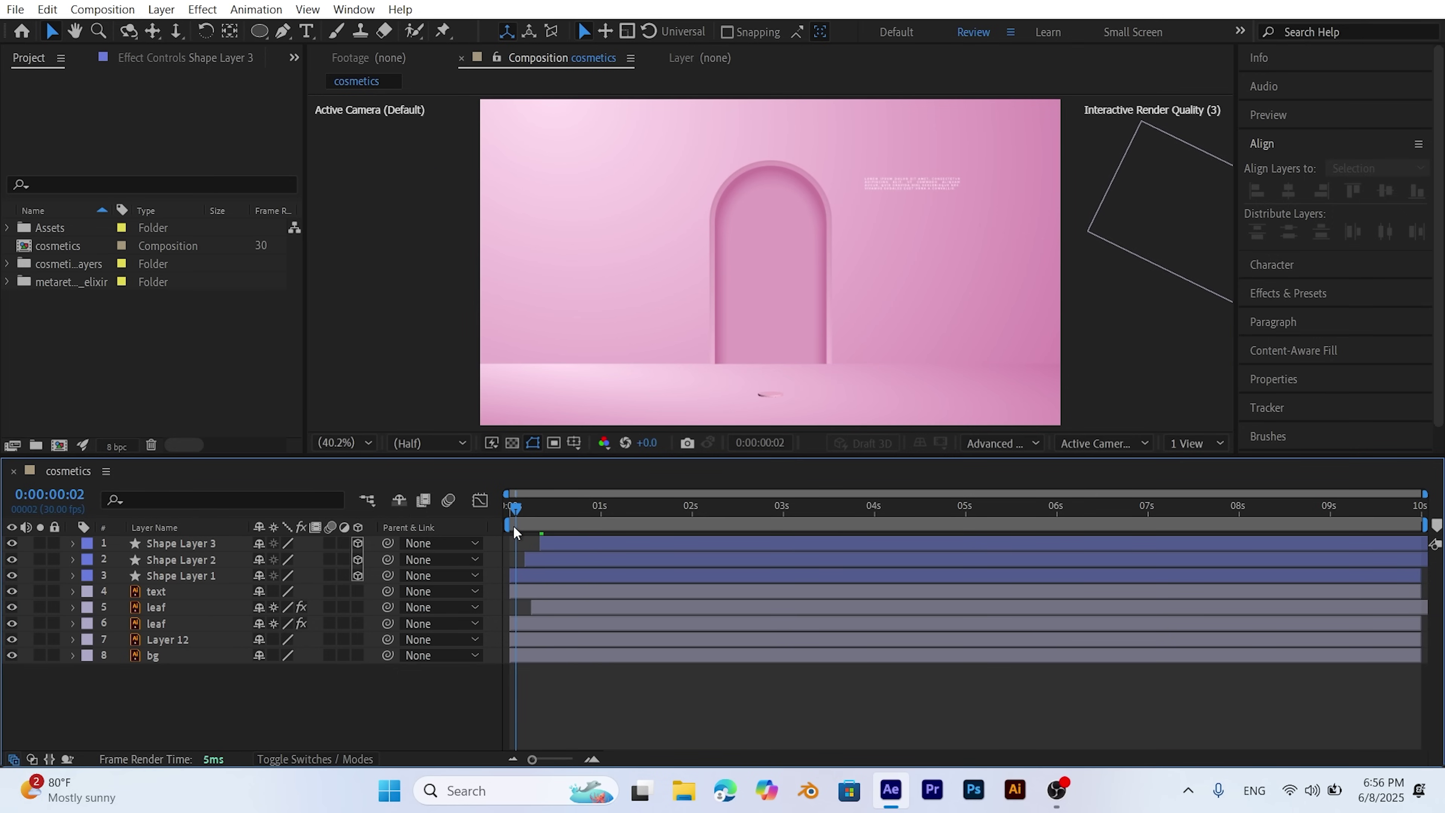
pyautogui.press('Home')
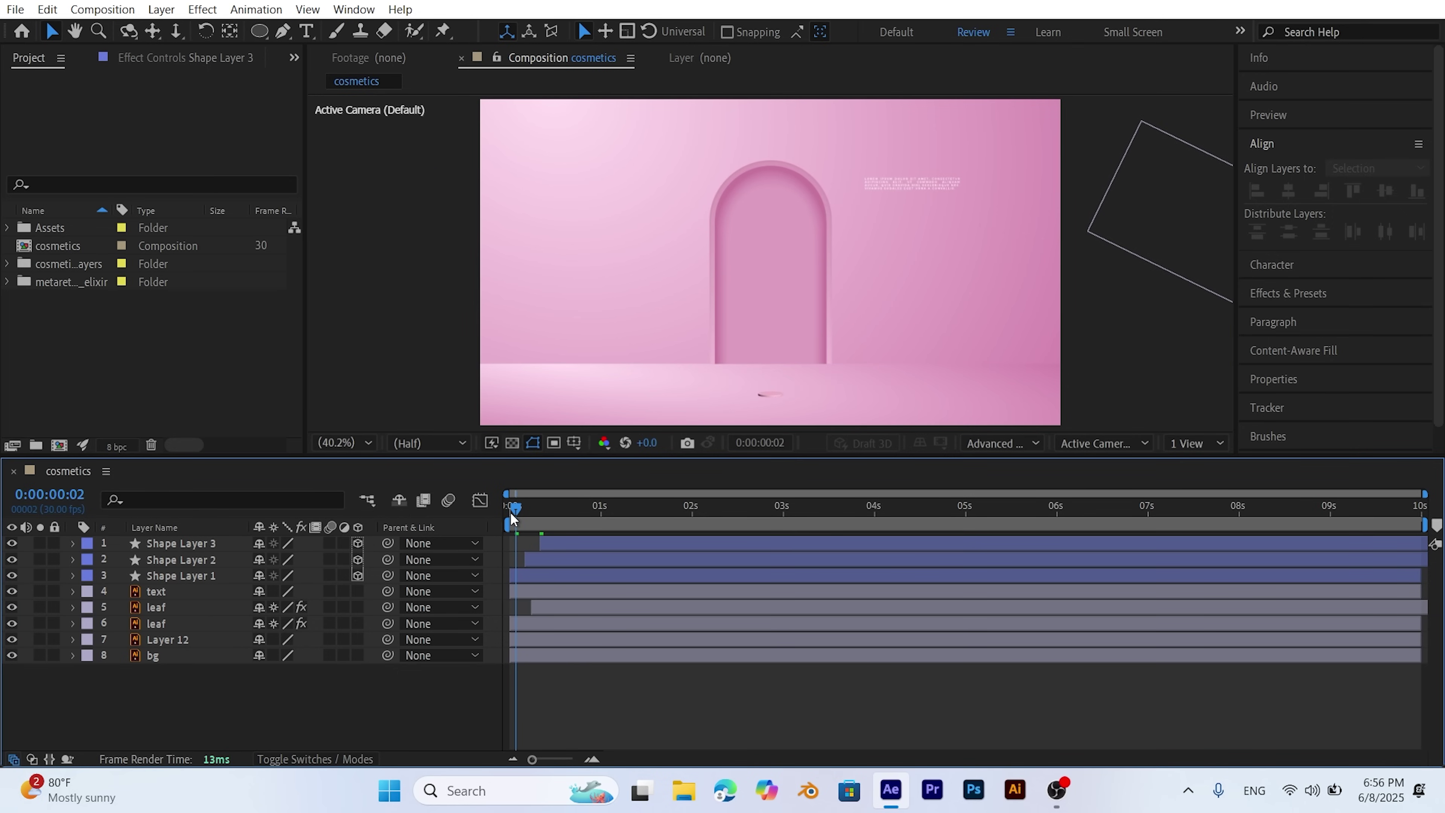
pyautogui.press('space')
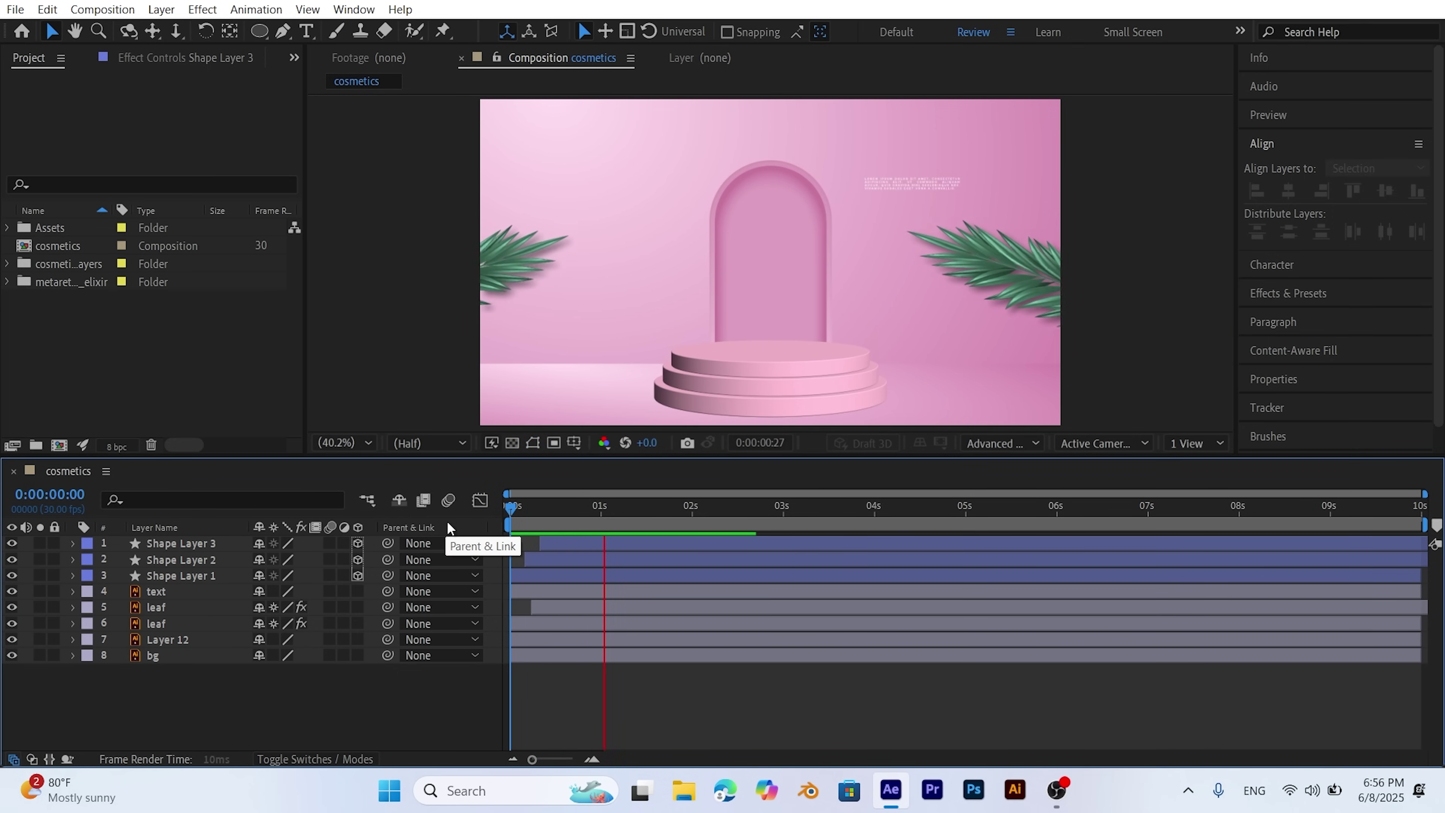
pyautogui.click(544, 505)
pyautogui.press('Home')
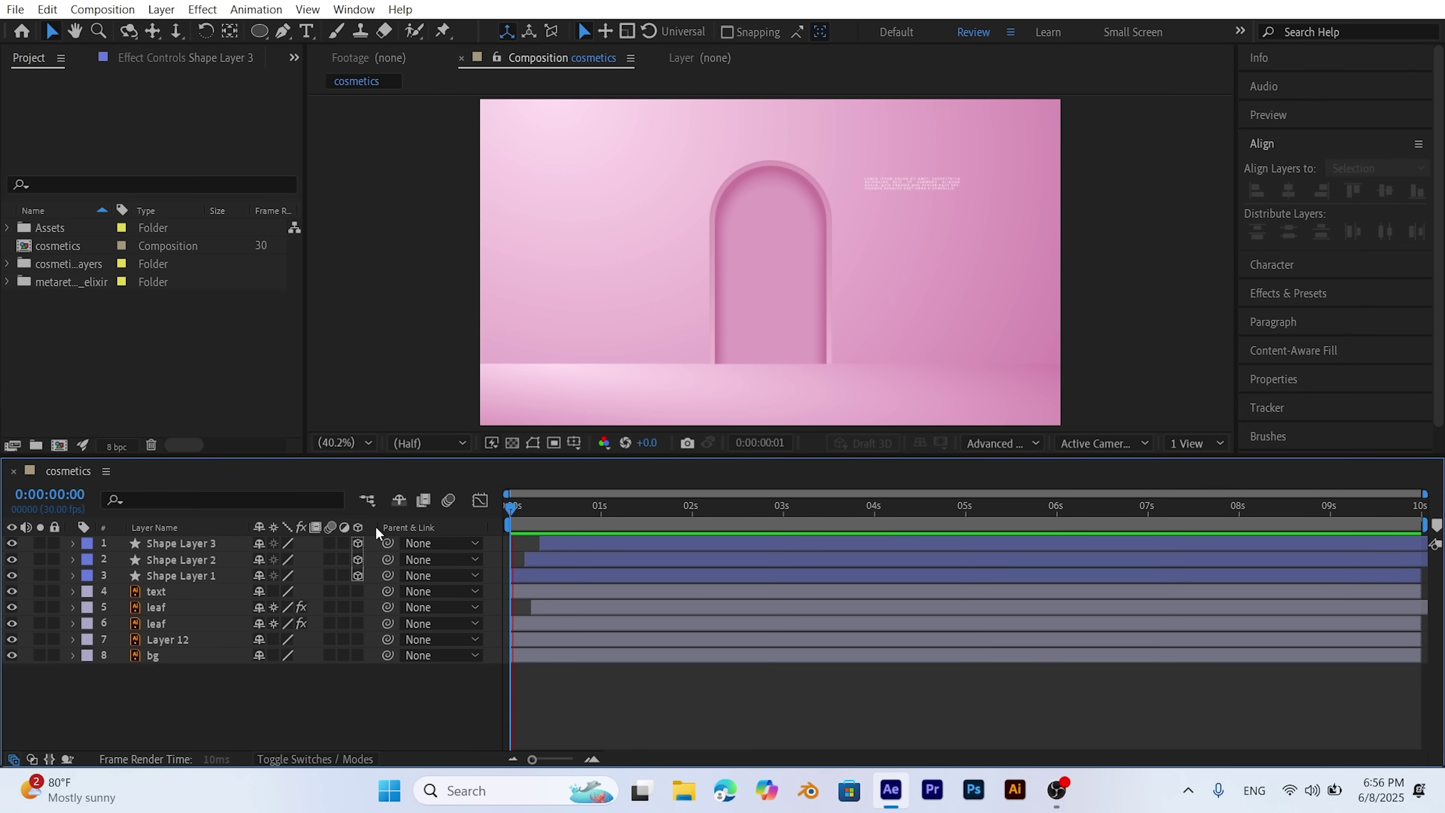
pyautogui.press('space')
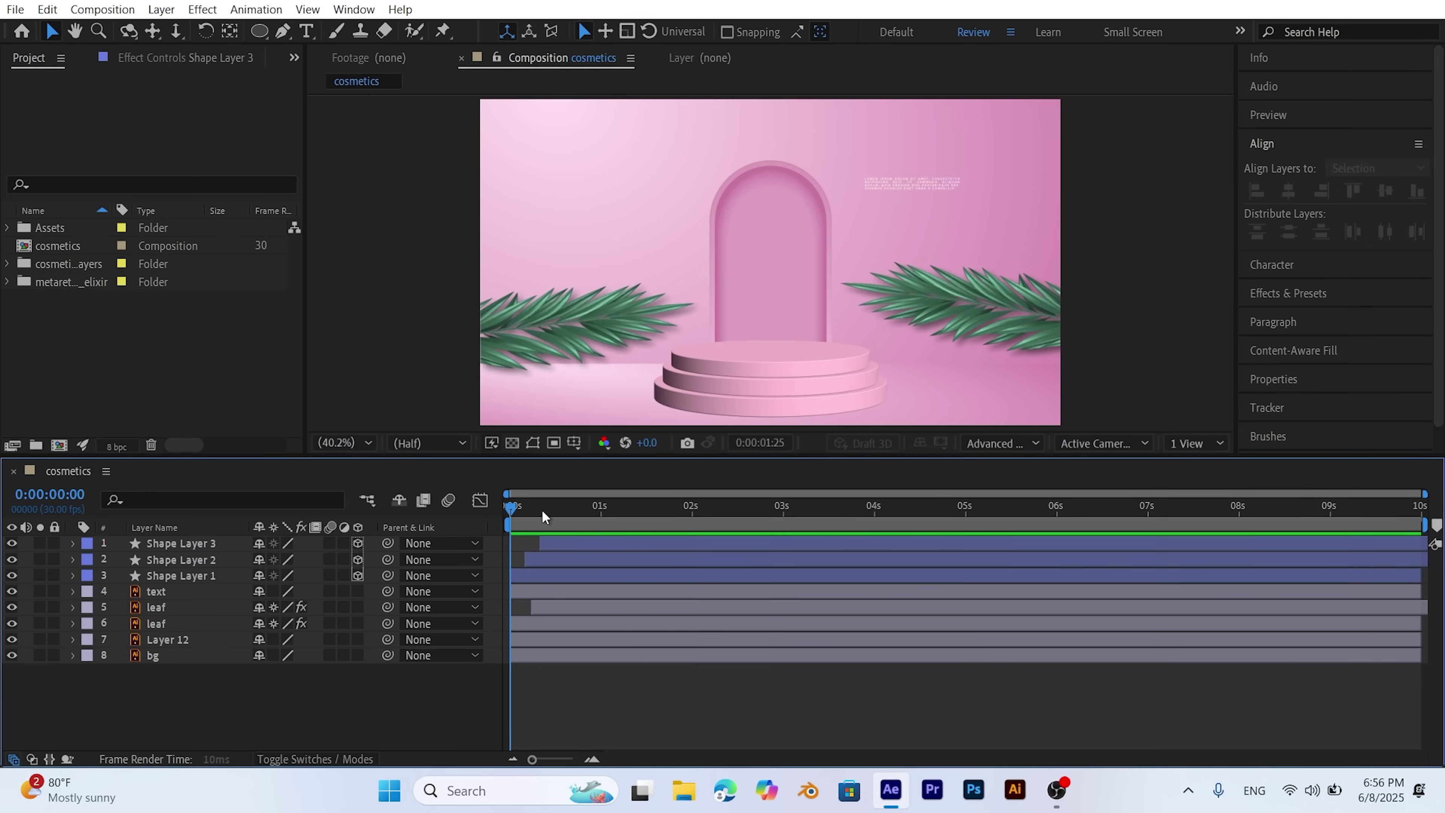
# At 0:00:01:20, add the metaretail__elixir.glb 3D model above all layers, sized with Make Comp Size.
pyautogui.moveTo(542, 510); pyautogui.dragTo(662, 529)
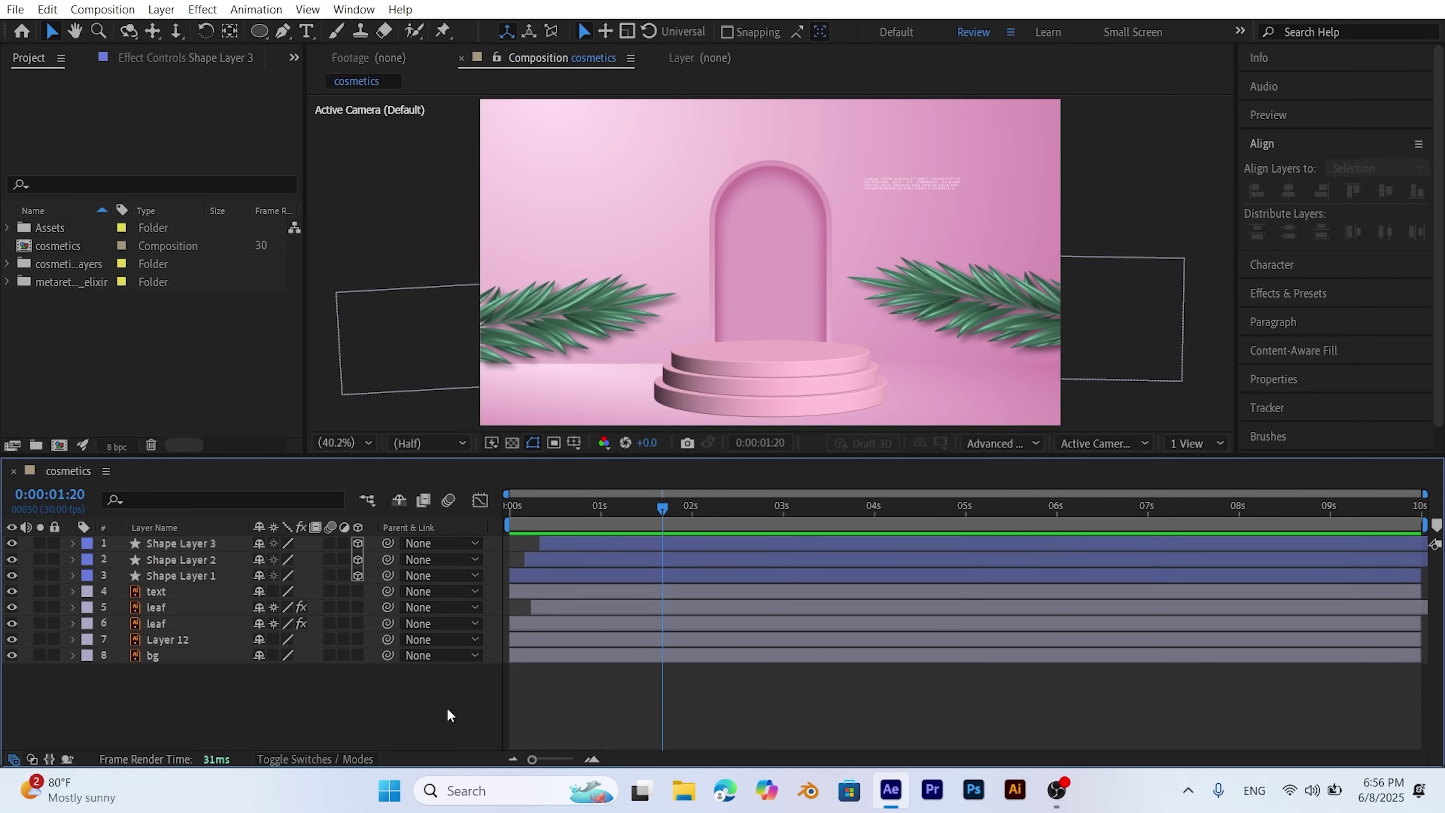
pyautogui.click(8, 282)
pyautogui.moveTo(68, 297); pyautogui.dragTo(177, 537)
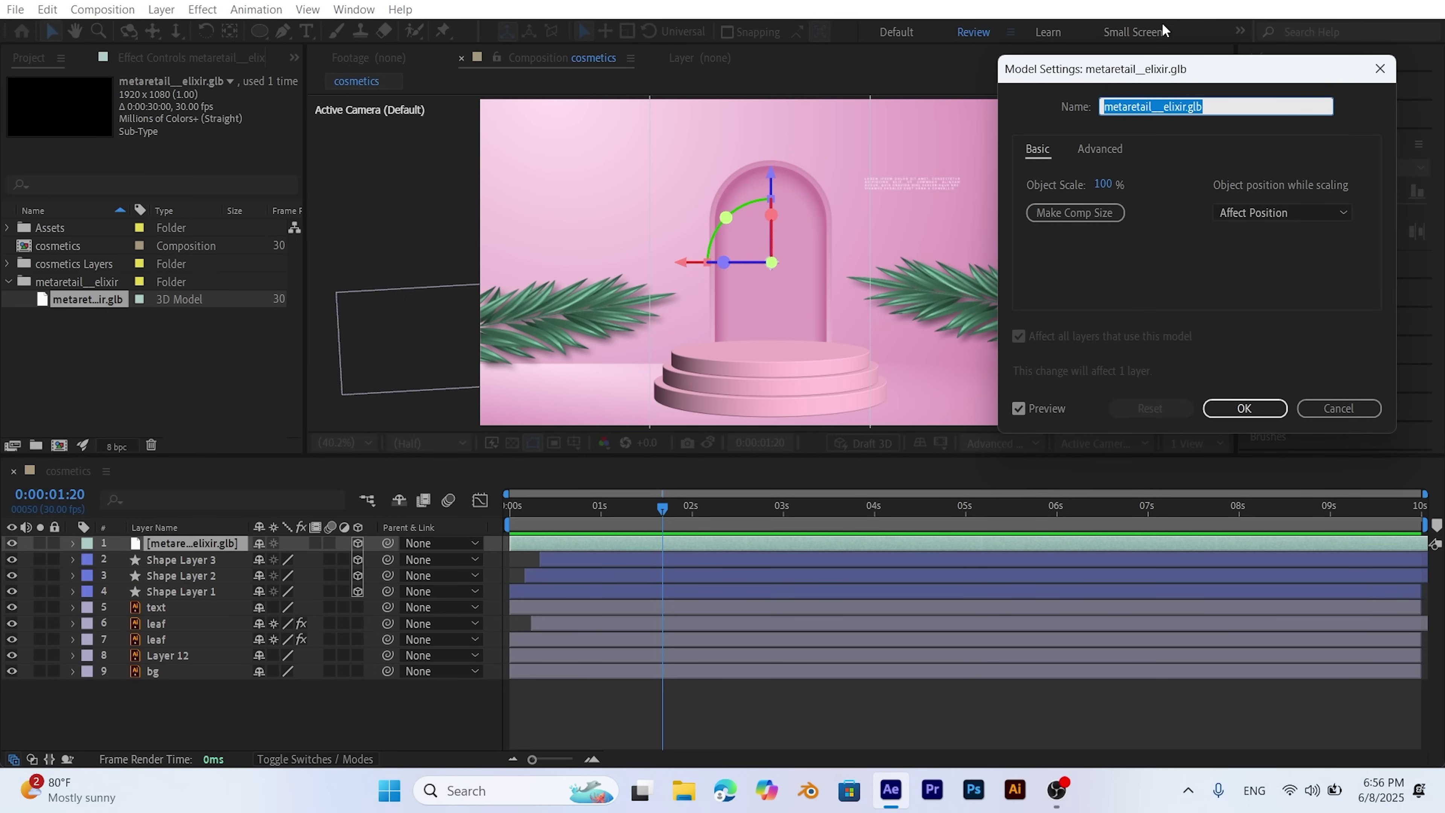
pyautogui.moveTo(1125, 70); pyautogui.dragTo(1197, 68)
pyautogui.click(1137, 212)
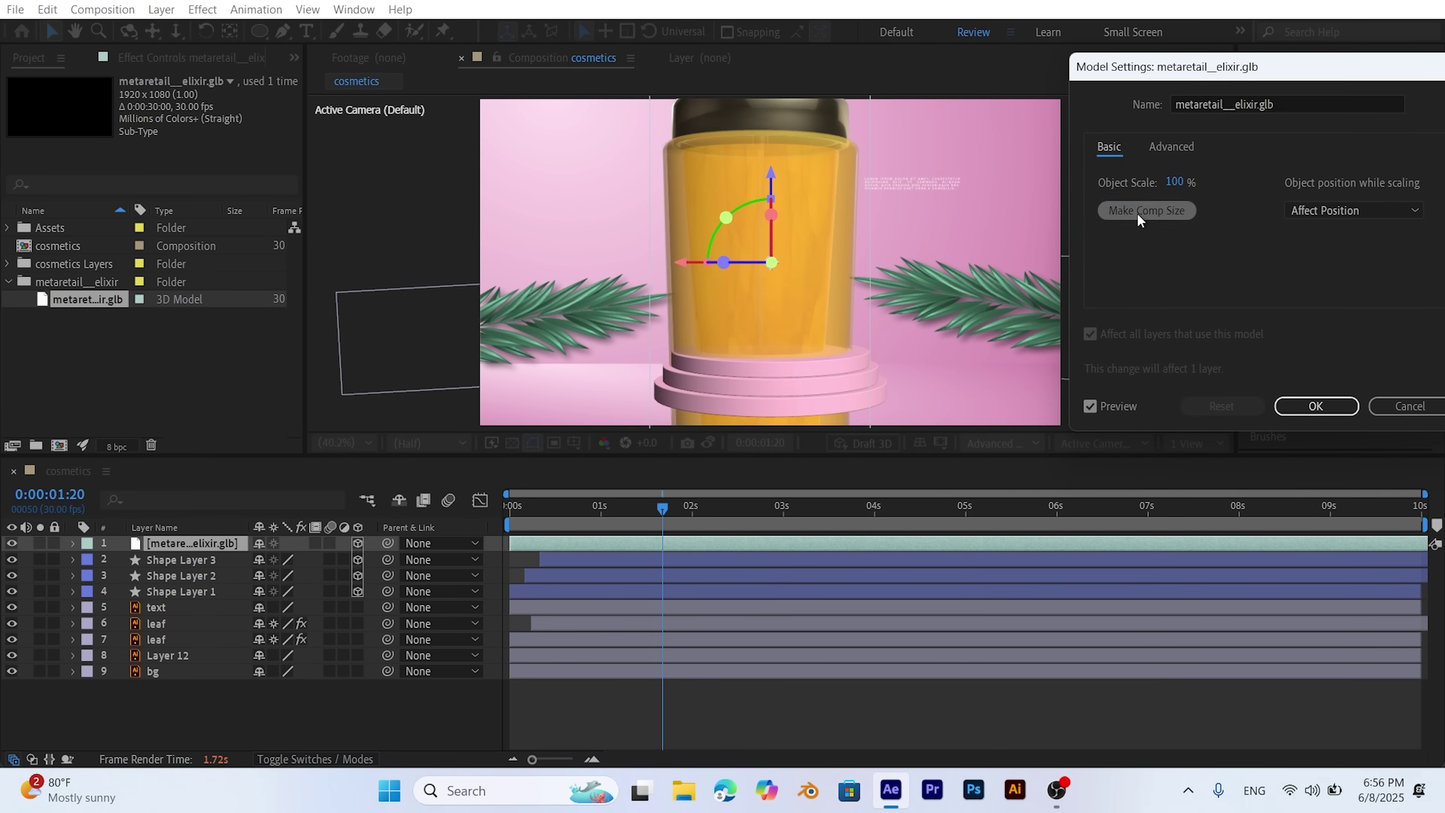
pyautogui.click(1343, 405)
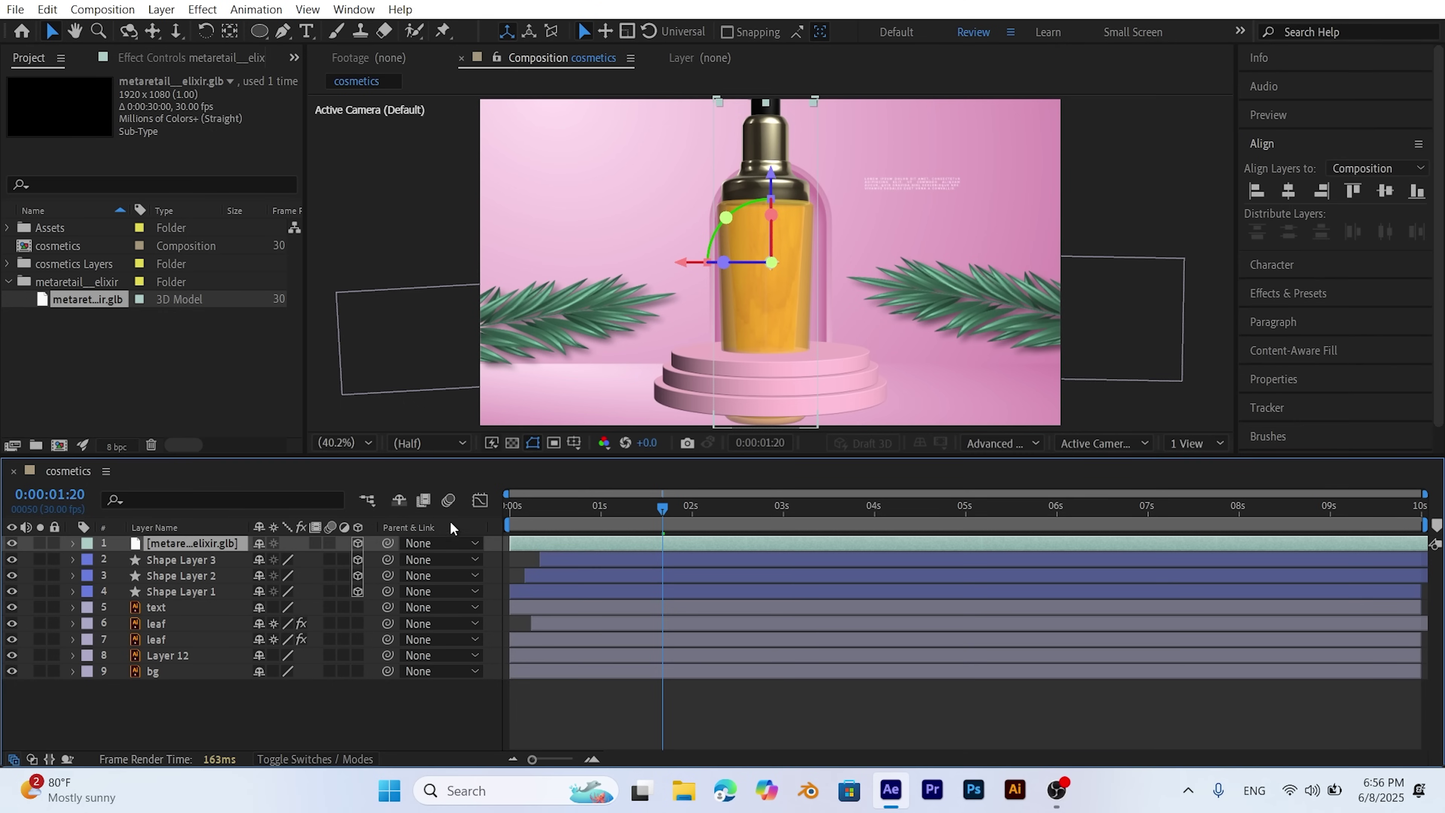
# Scale the bottle model down uniformly to 56%.
pyautogui.press('s')
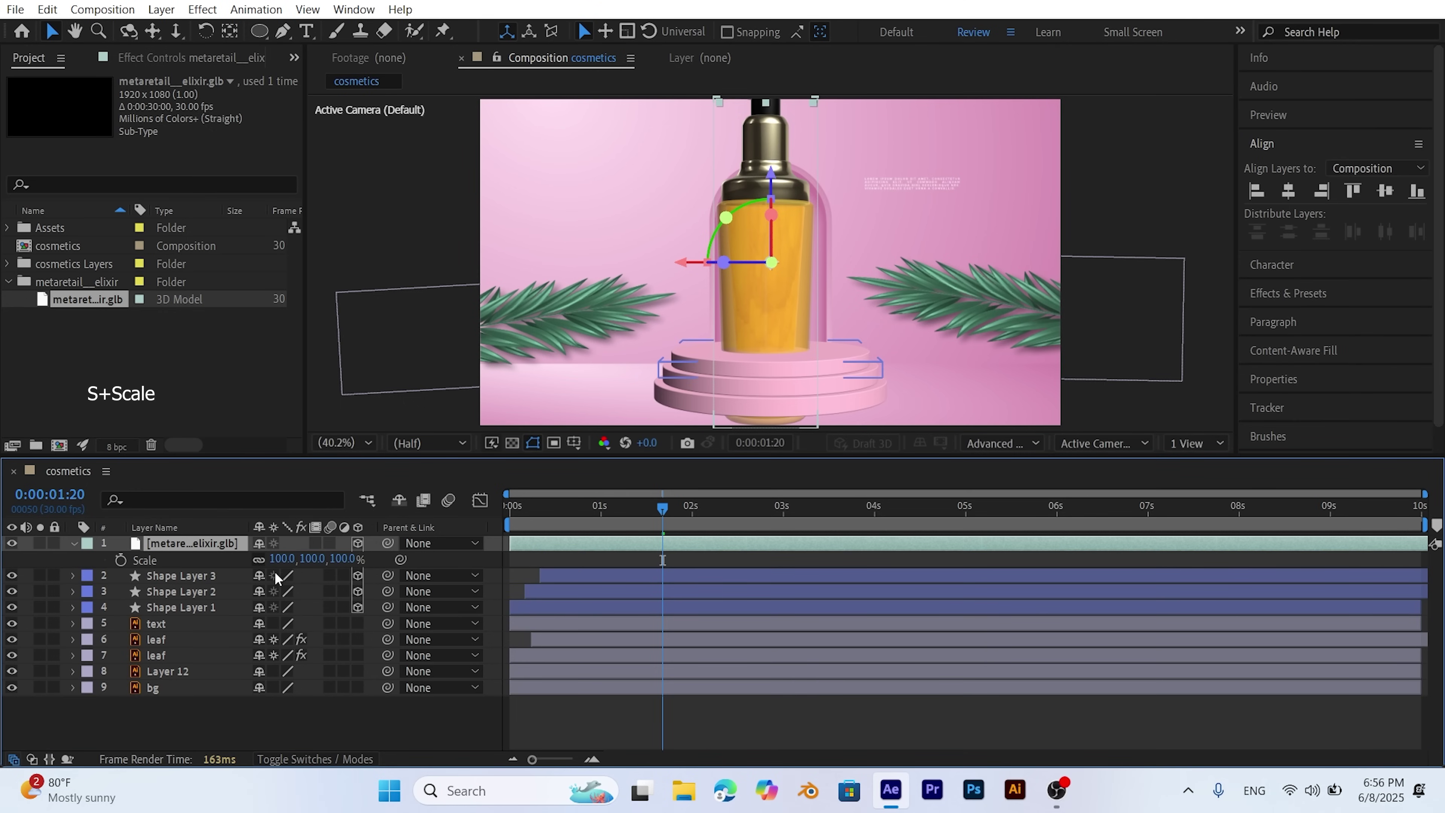
pyautogui.moveTo(280, 559); pyautogui.dragTo(250, 567)
pyautogui.click(194, 545)
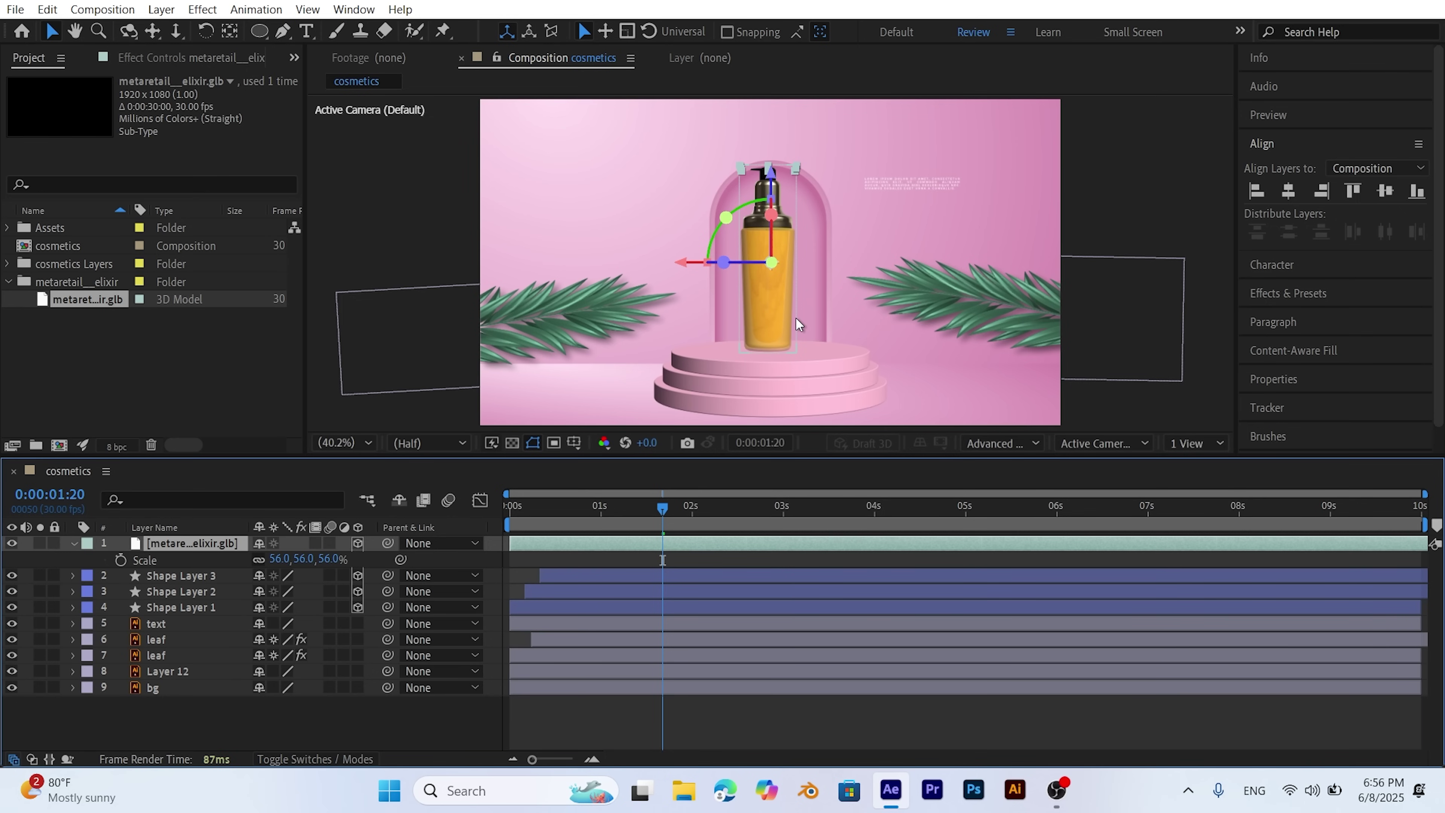
# Nudge the bottle slightly sideways on the podium, restore the fitted view and collapse its layer properties.
pyautogui.scroll(3, 796, 319)
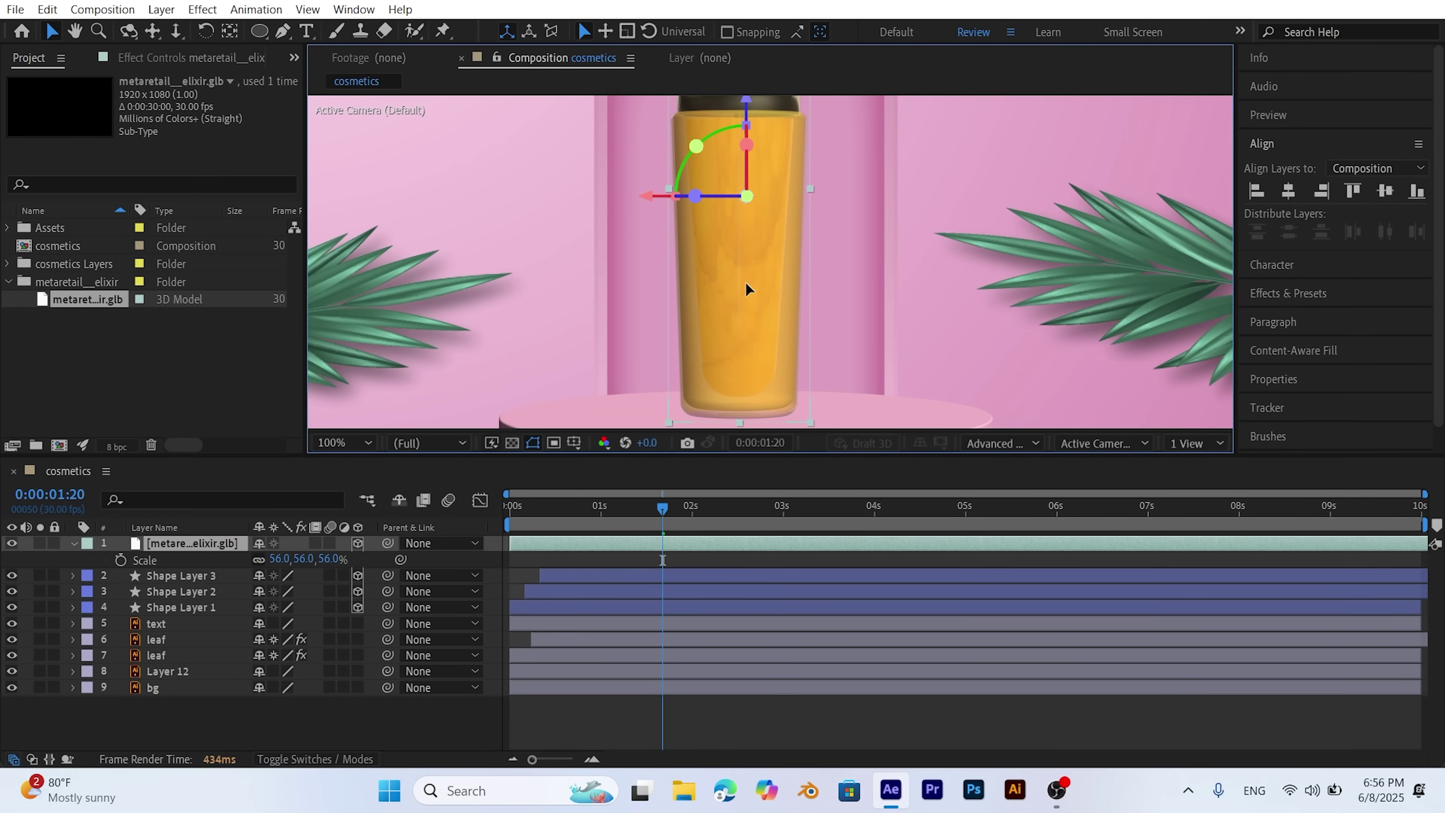
pyautogui.moveTo(745, 284); pyautogui.dragTo(742, 283)
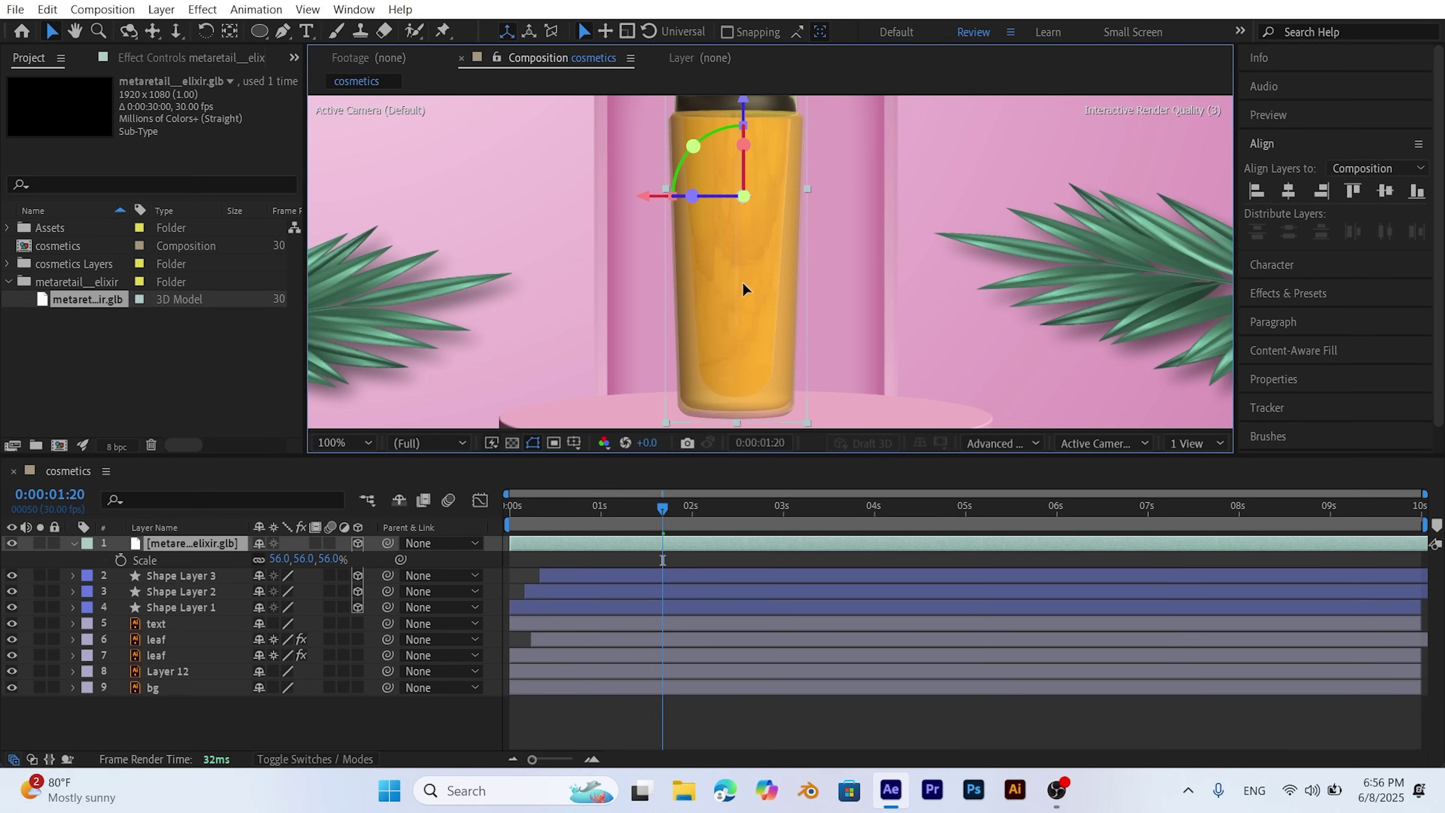
pyautogui.click(333, 443)
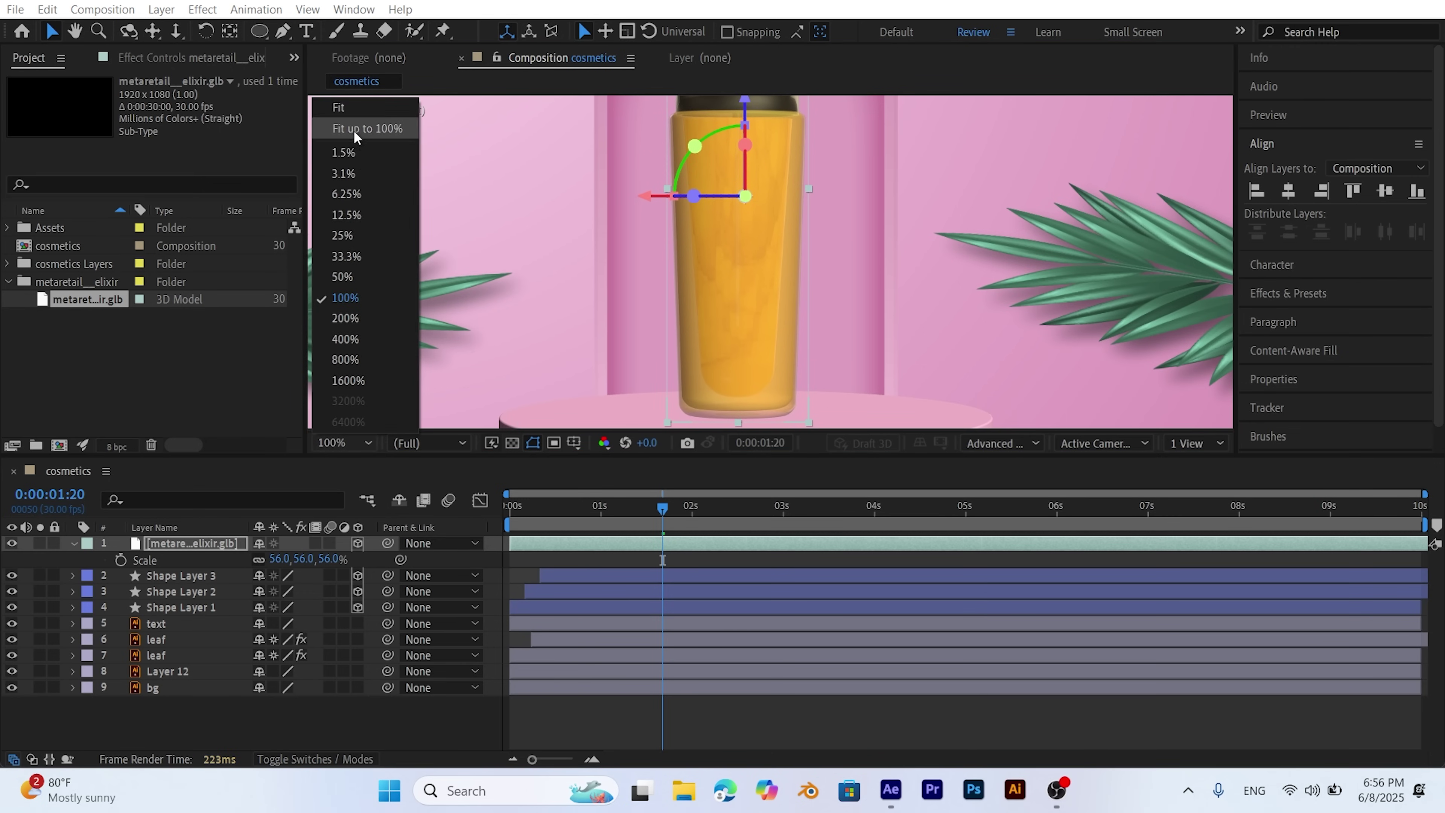
pyautogui.click(353, 129)
pyautogui.click(91, 545)
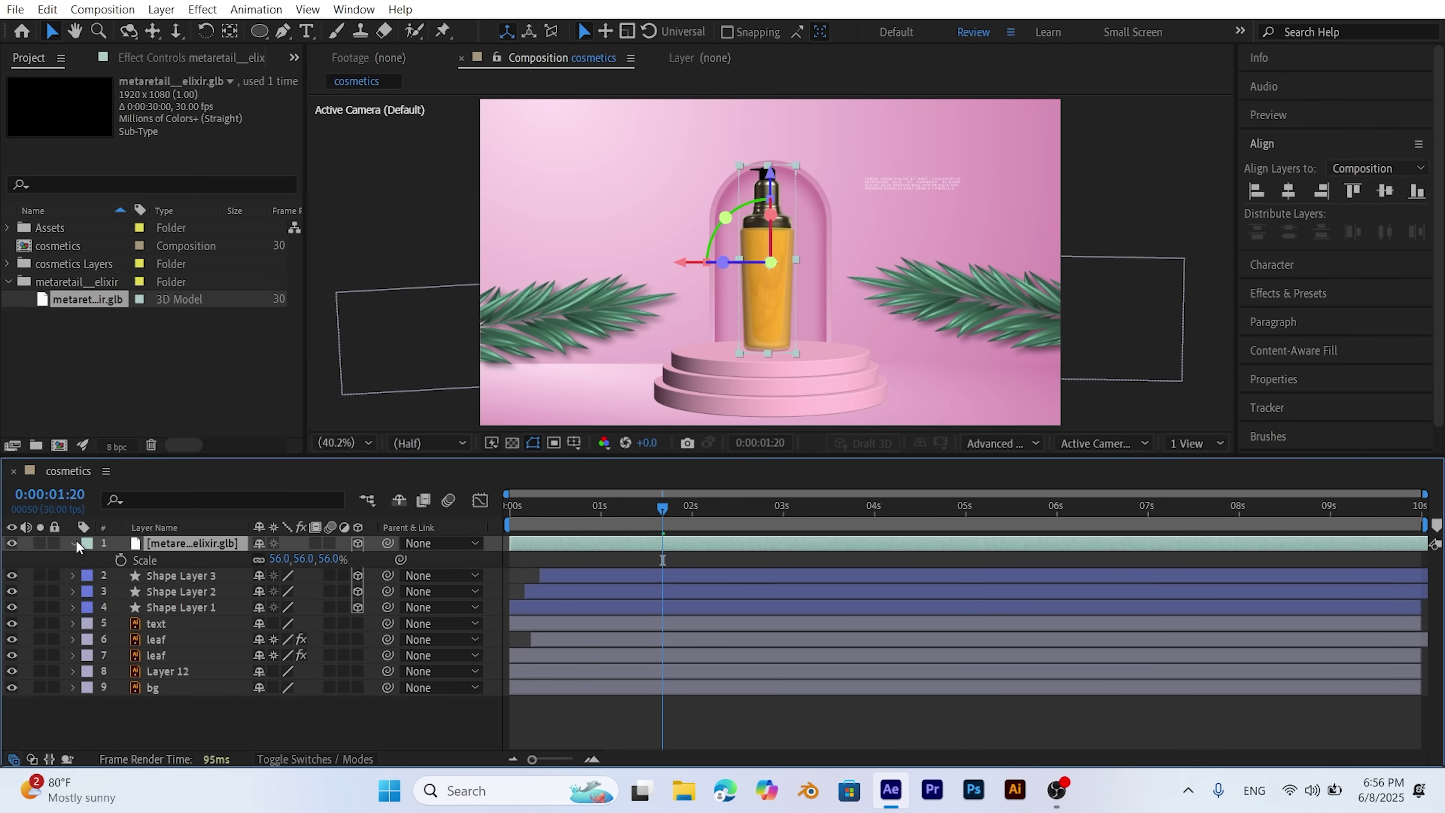
pyautogui.click(73, 543)
# In the Top view, center the bottle on the podium along its X and Y axes and return to the Active Camera view.
pyautogui.click(1111, 440)
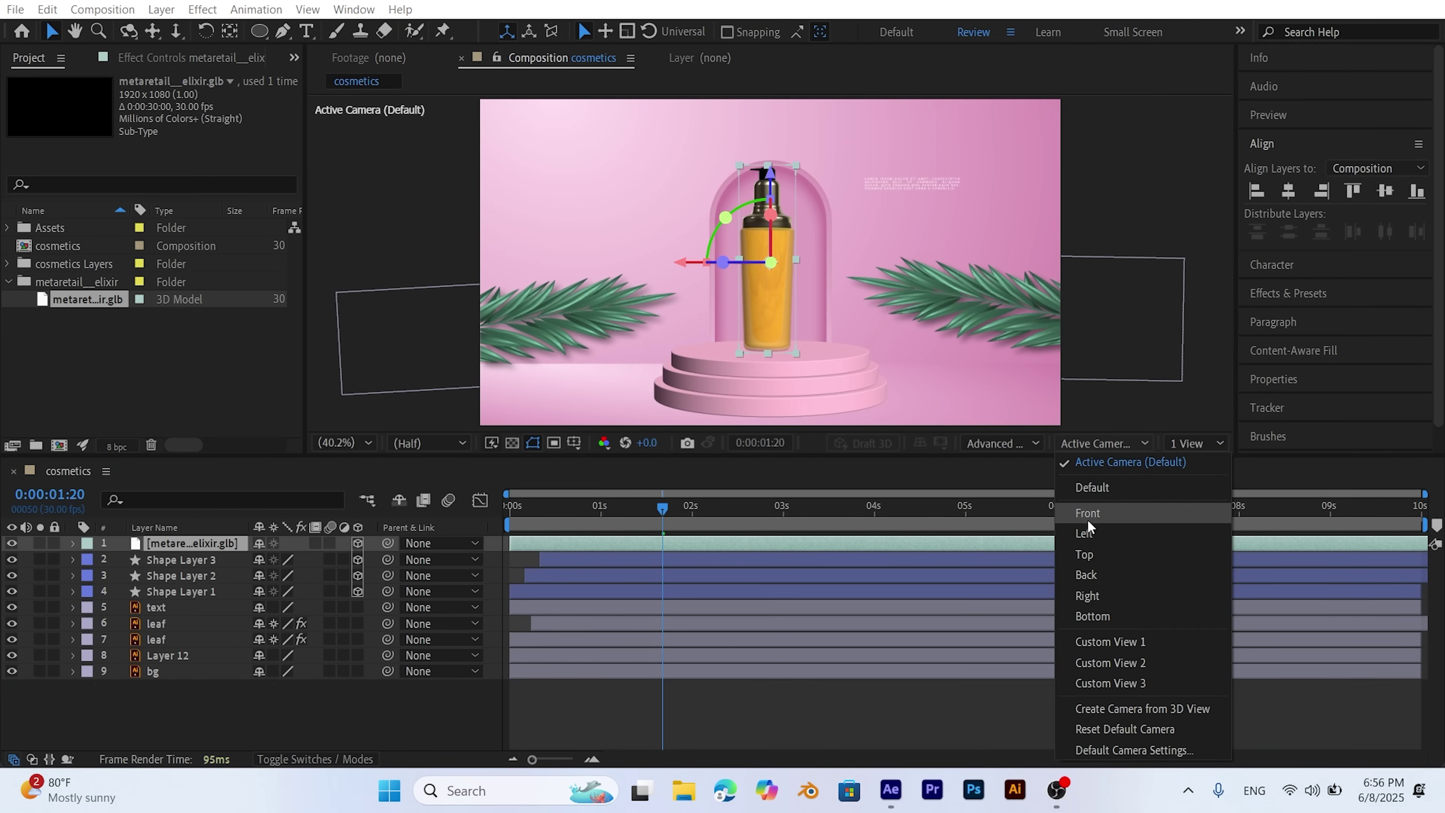
pyautogui.click(1087, 553)
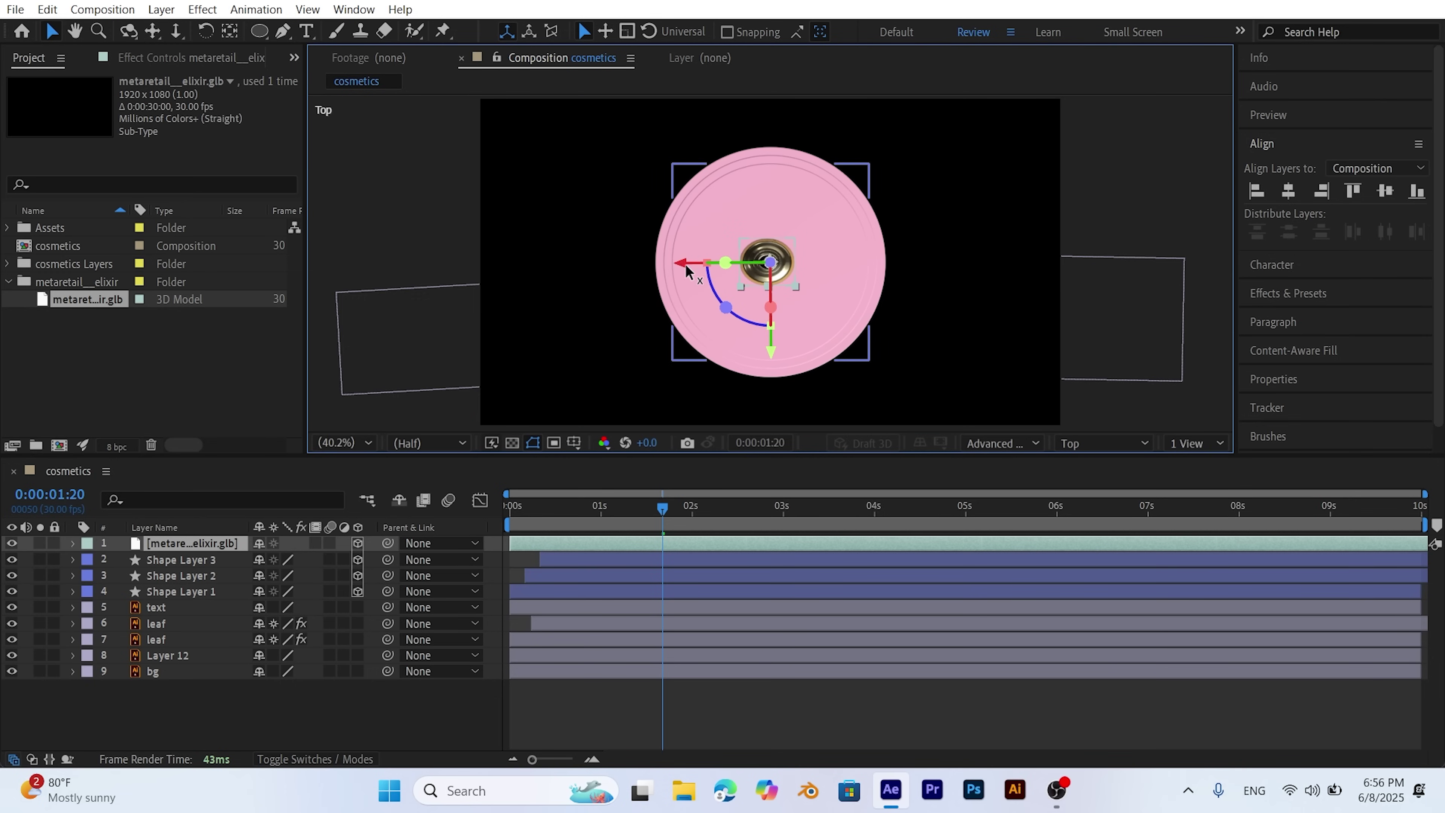
pyautogui.moveTo(683, 260); pyautogui.dragTo(685, 260)
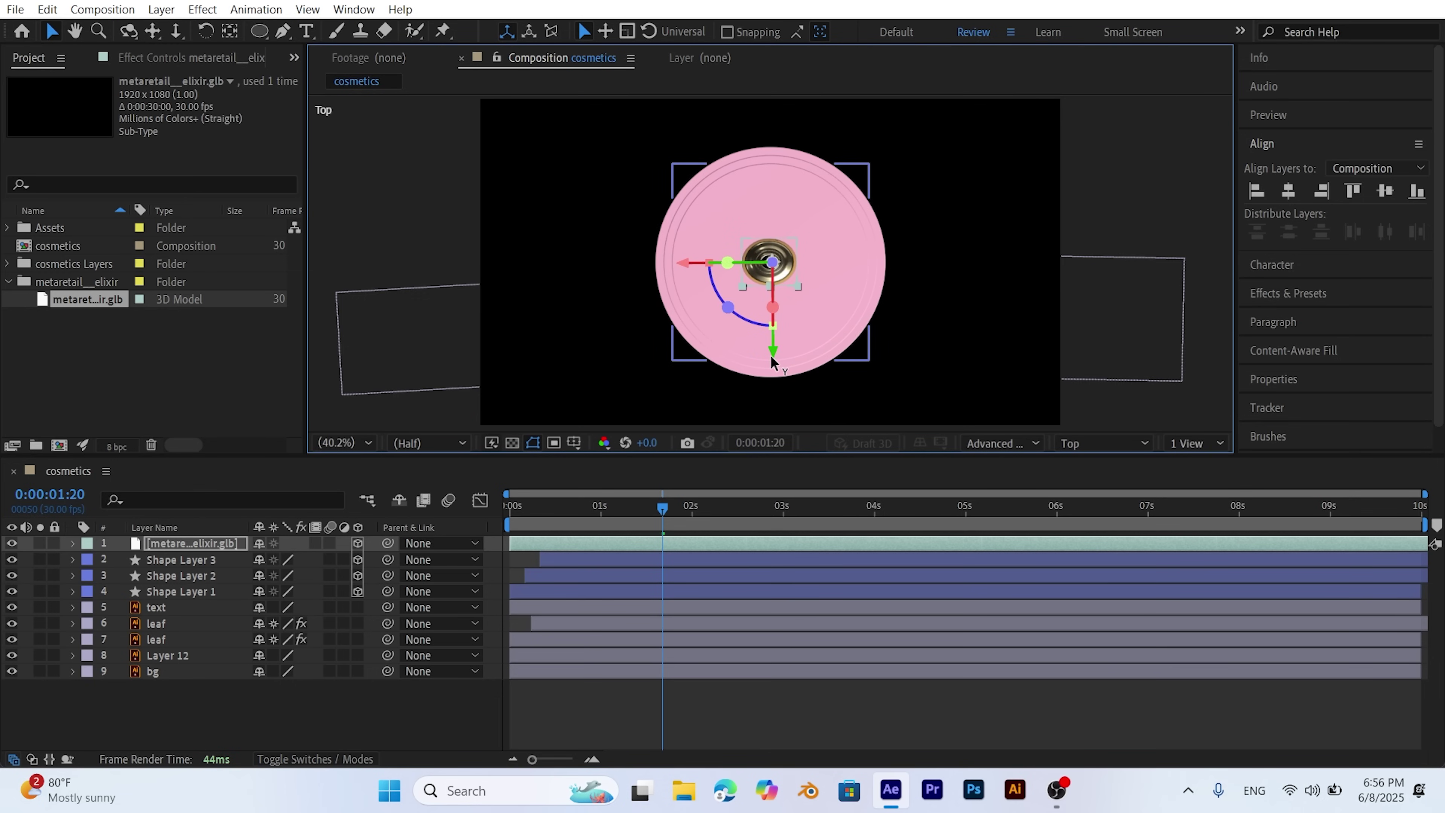
pyautogui.moveTo(769, 355); pyautogui.dragTo(770, 356)
pyautogui.click(1098, 441)
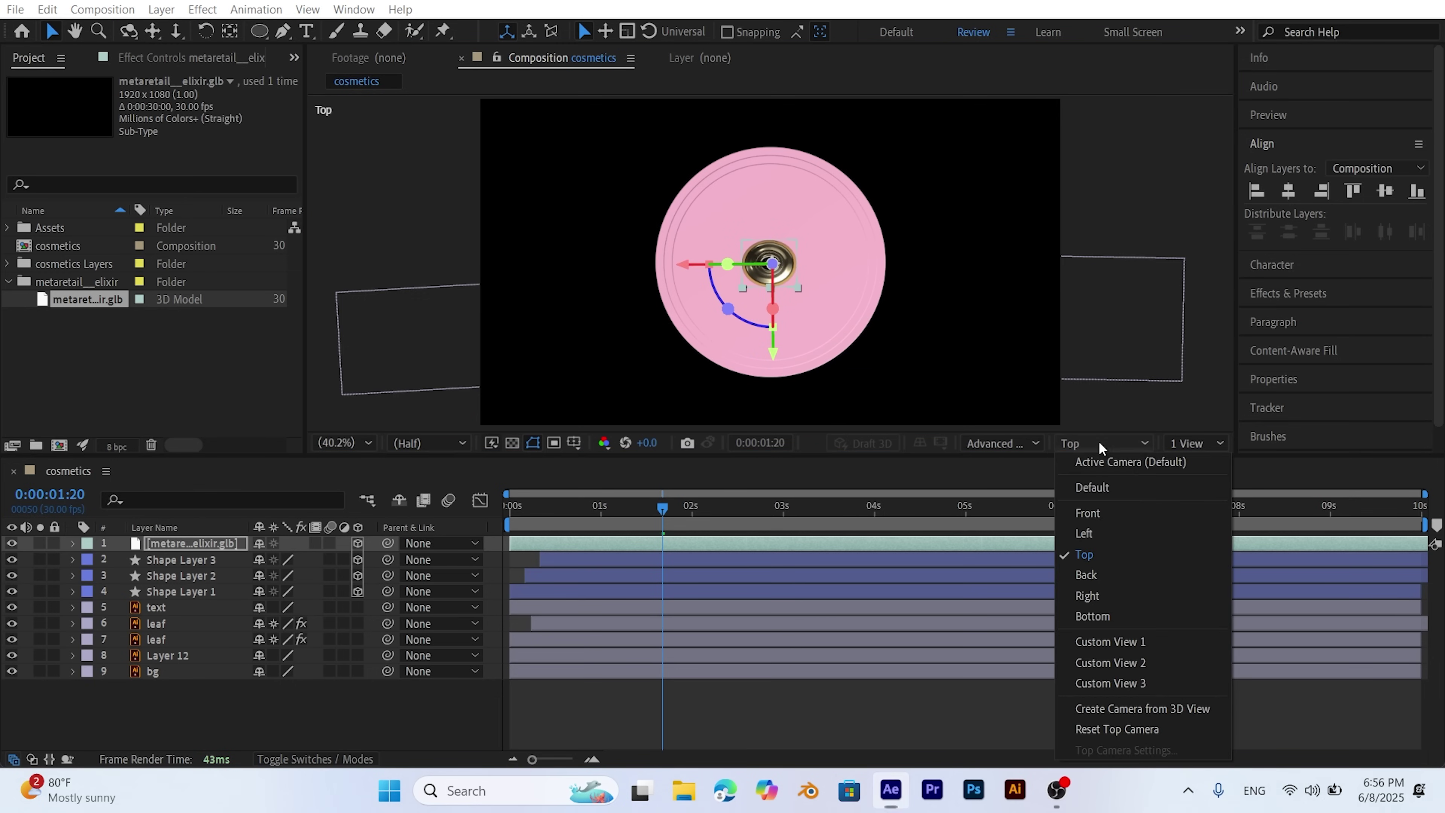
pyautogui.click(1104, 459)
pyautogui.click(427, 686)
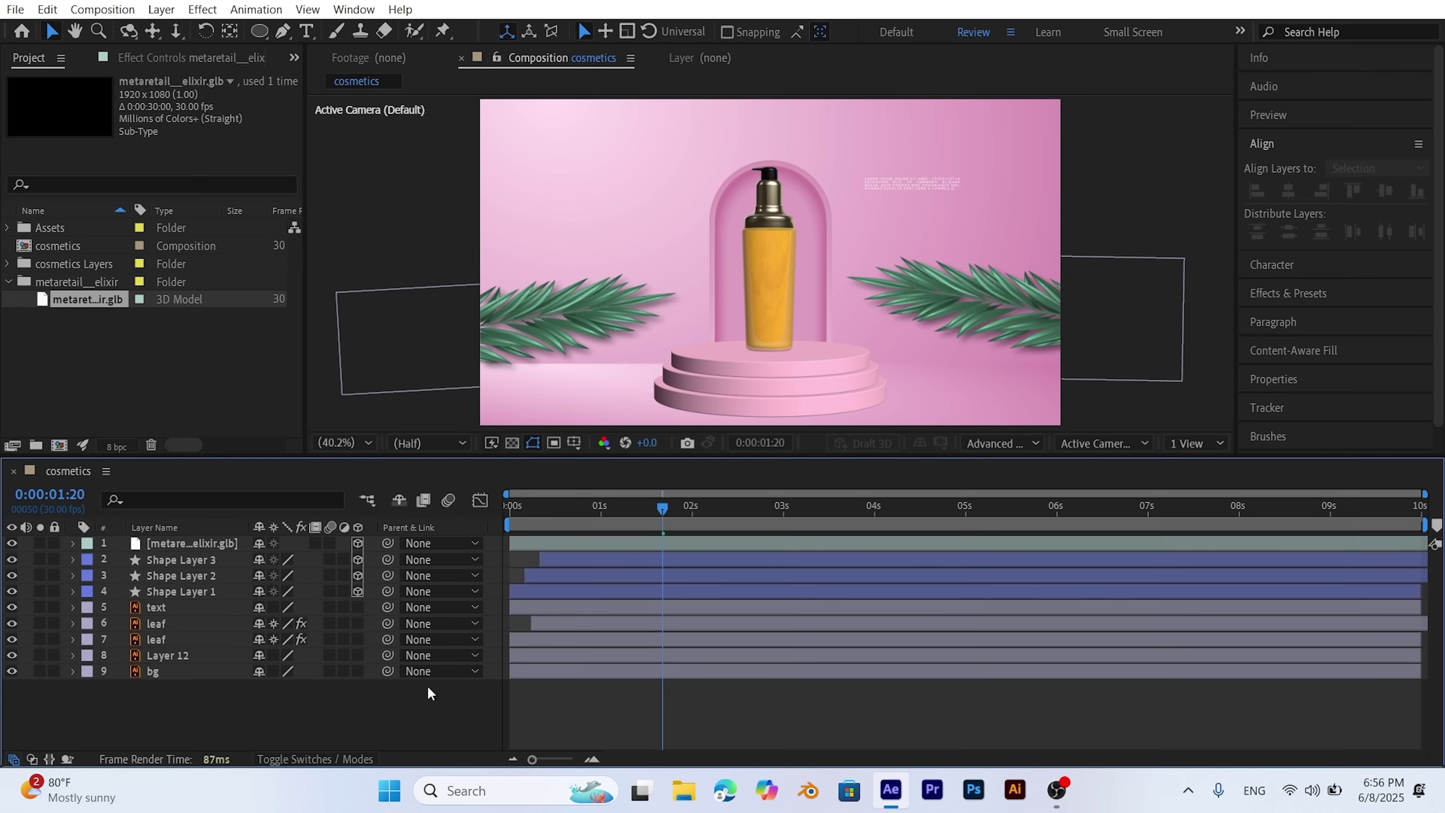
# Set the bottle's Z Rotation to 180° so its label faces the camera.
pyautogui.click(179, 545)
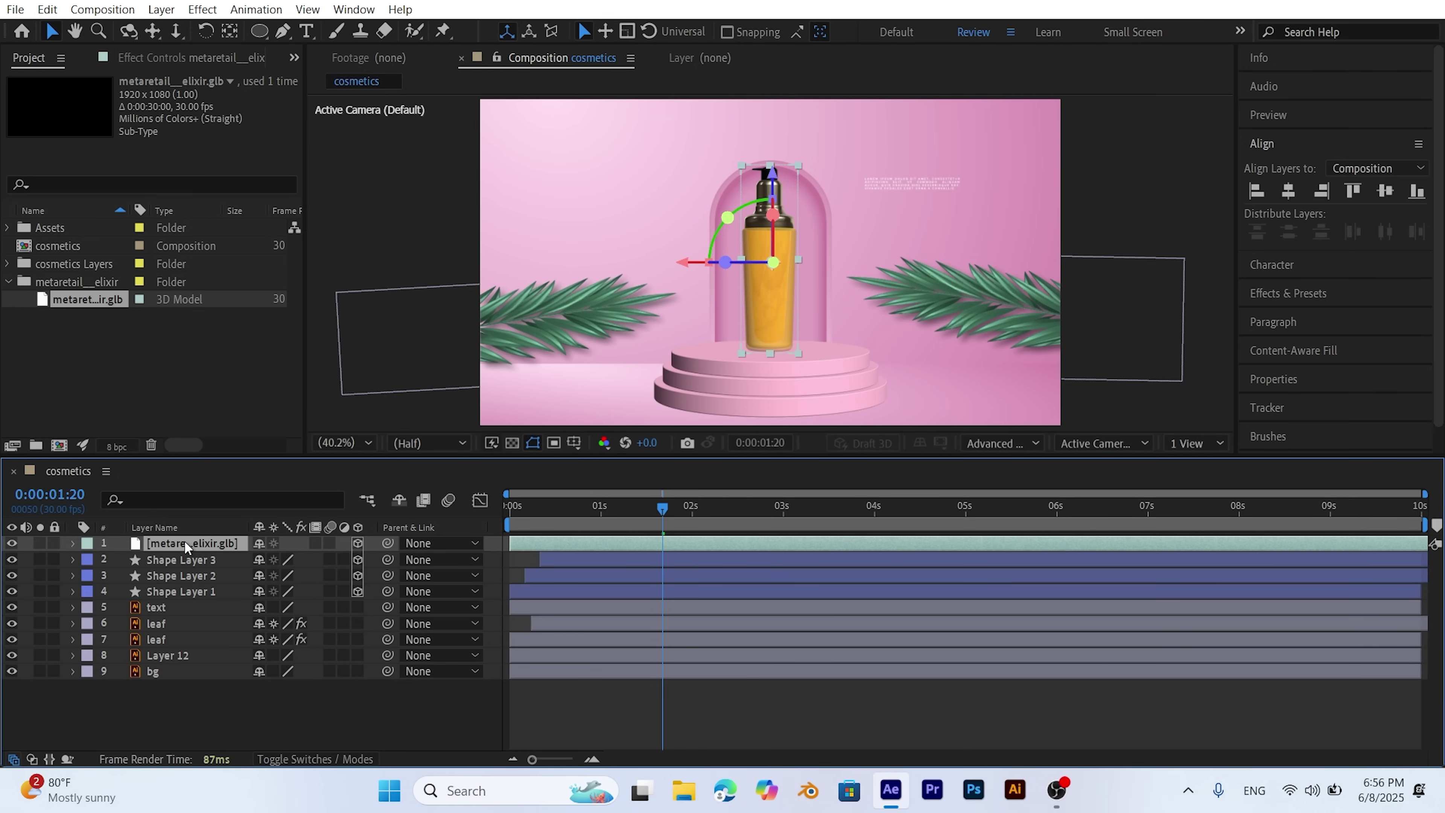
pyautogui.press('r')
pyautogui.click(281, 606)
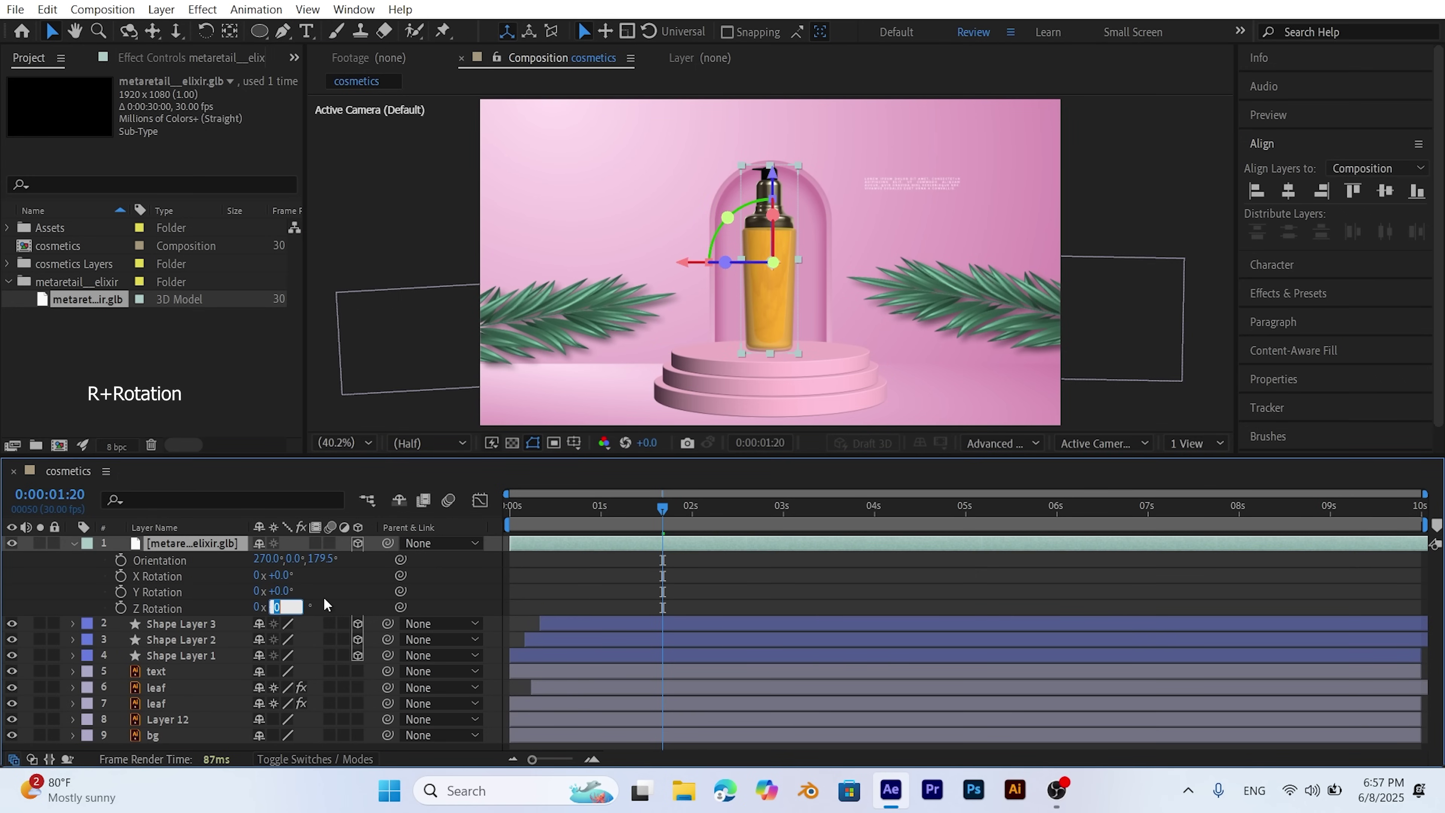
pyautogui.write('180')
pyautogui.press('Return')
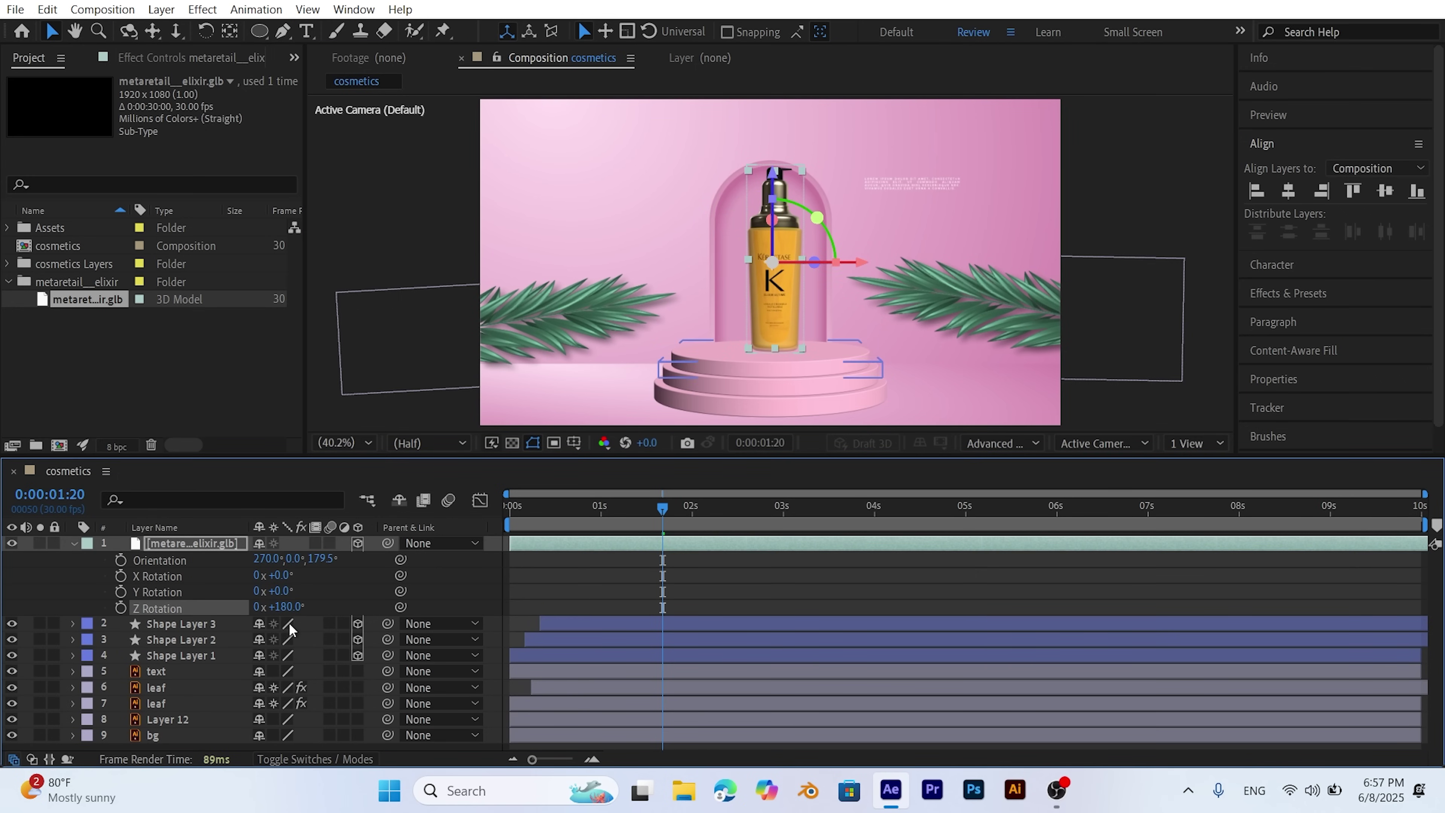
# Shift the bottle model slightly along its X axis to refine its placement on the podium, and collapse its layer properties.
pyautogui.click(342, 587)
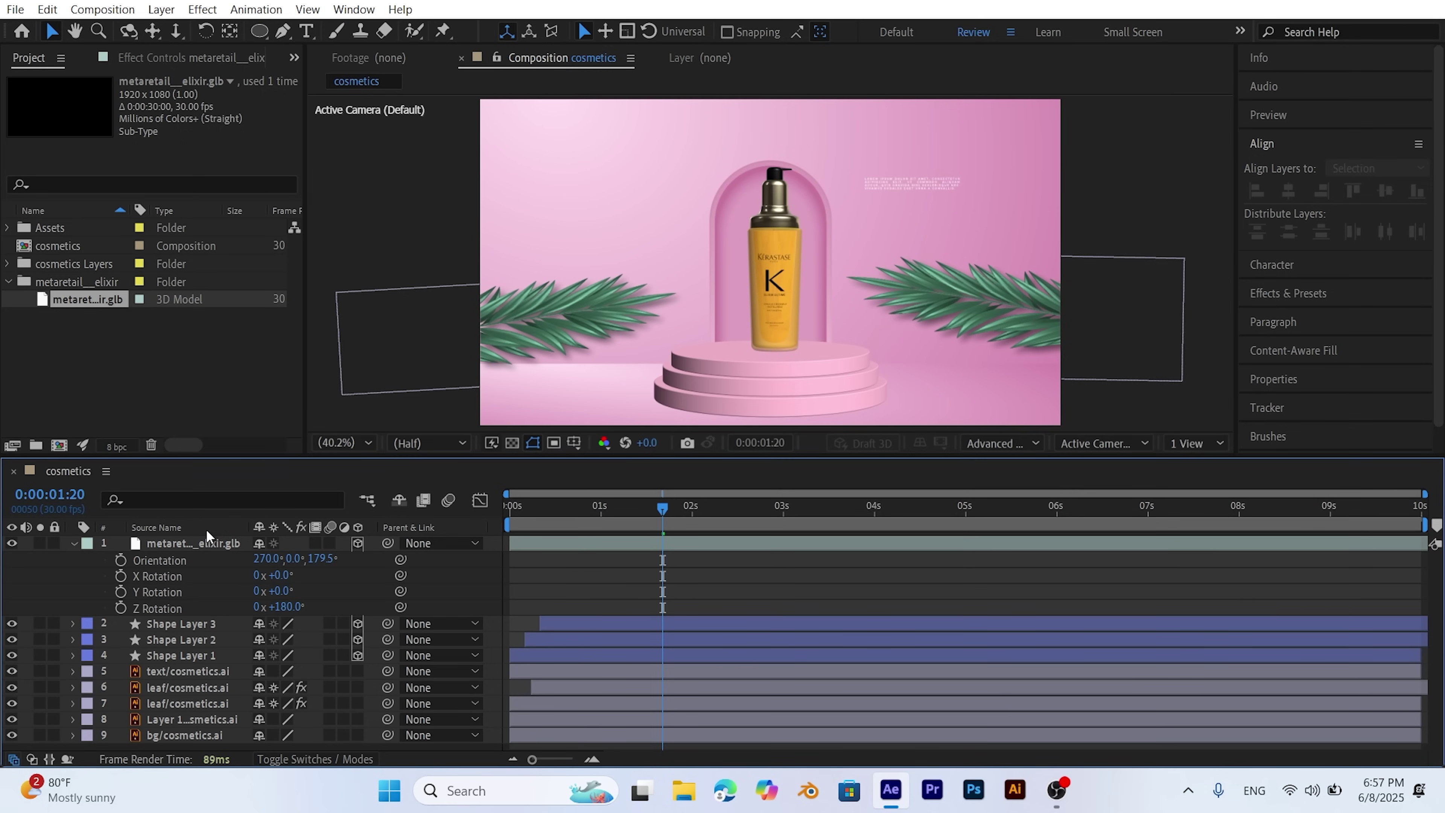
pyautogui.click(167, 541)
pyautogui.moveTo(861, 263); pyautogui.dragTo(854, 270)
pyautogui.click(411, 593)
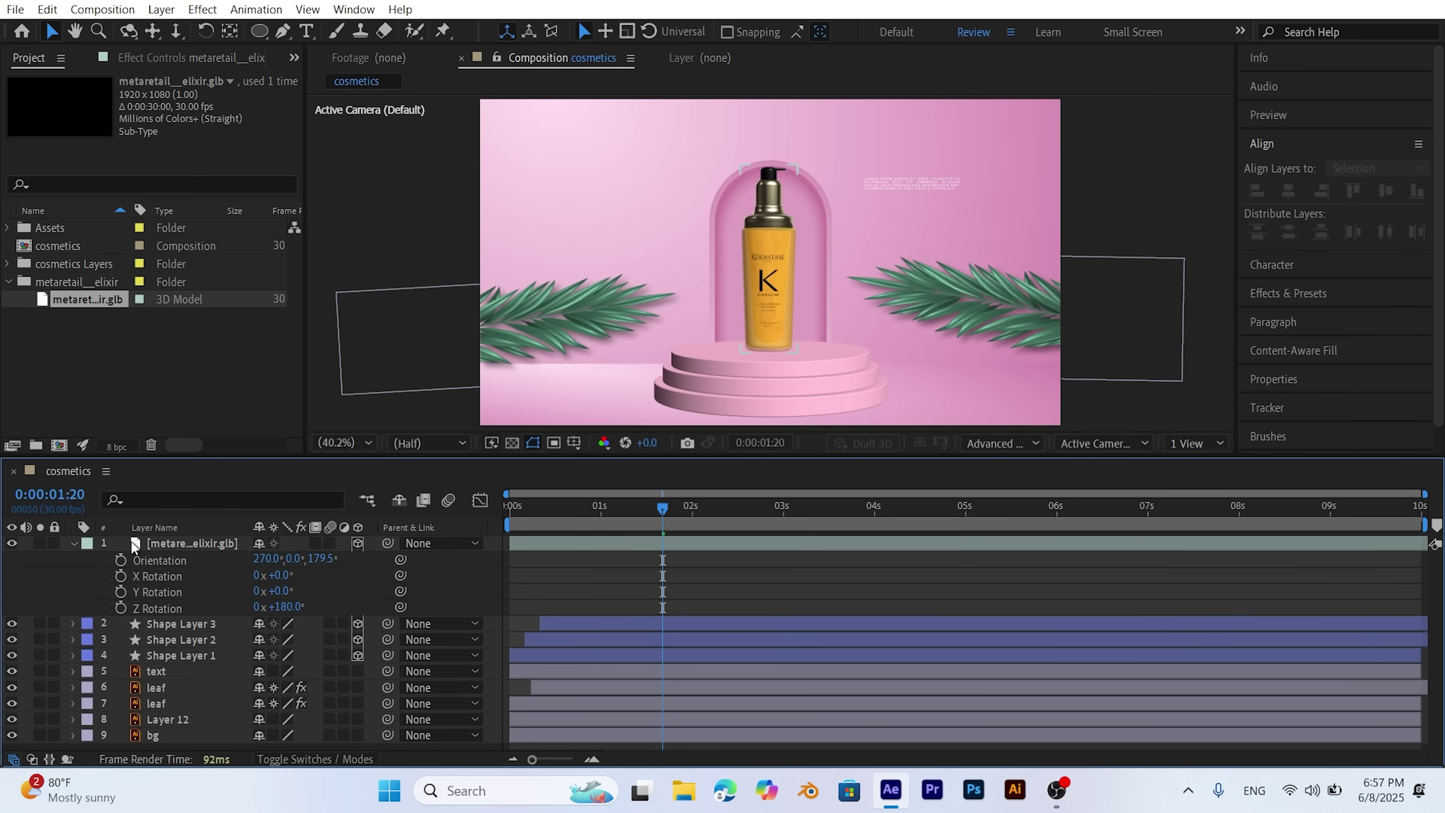
pyautogui.click(71, 542)
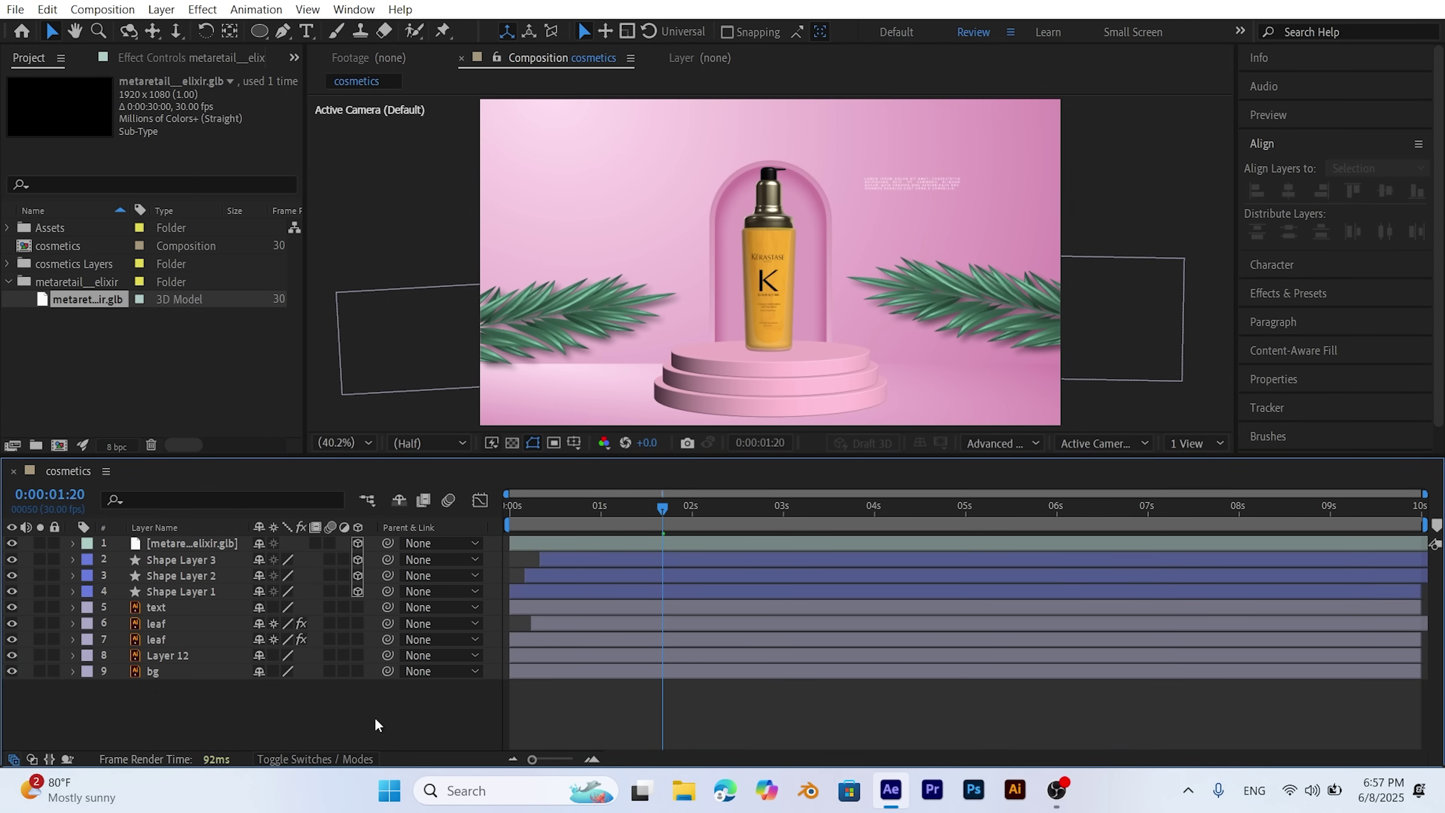
# Add a new null object to the composition.
pyautogui.click(152, 14)
pyautogui.moveTo(188, 30)
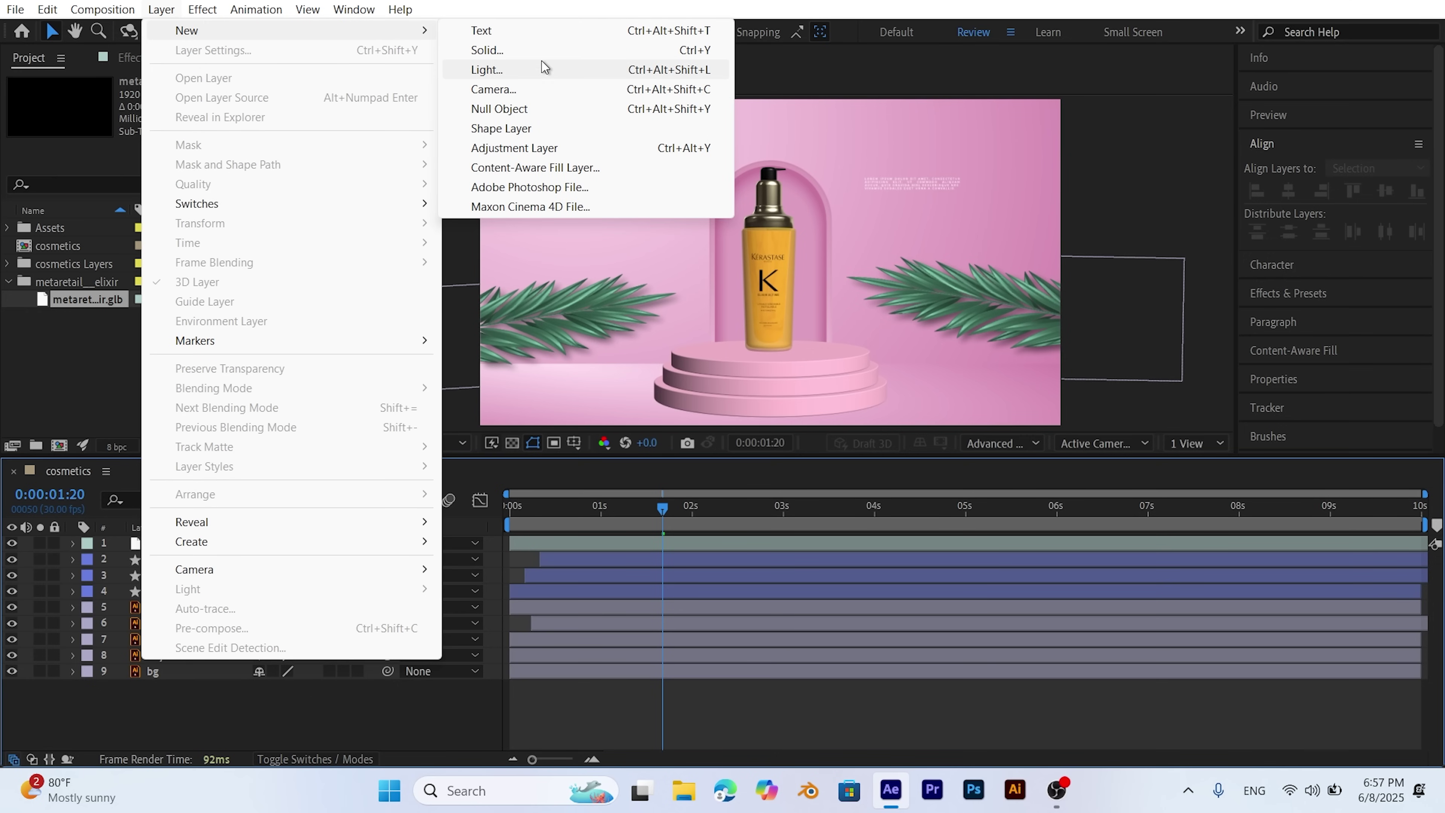
pyautogui.click(515, 108)
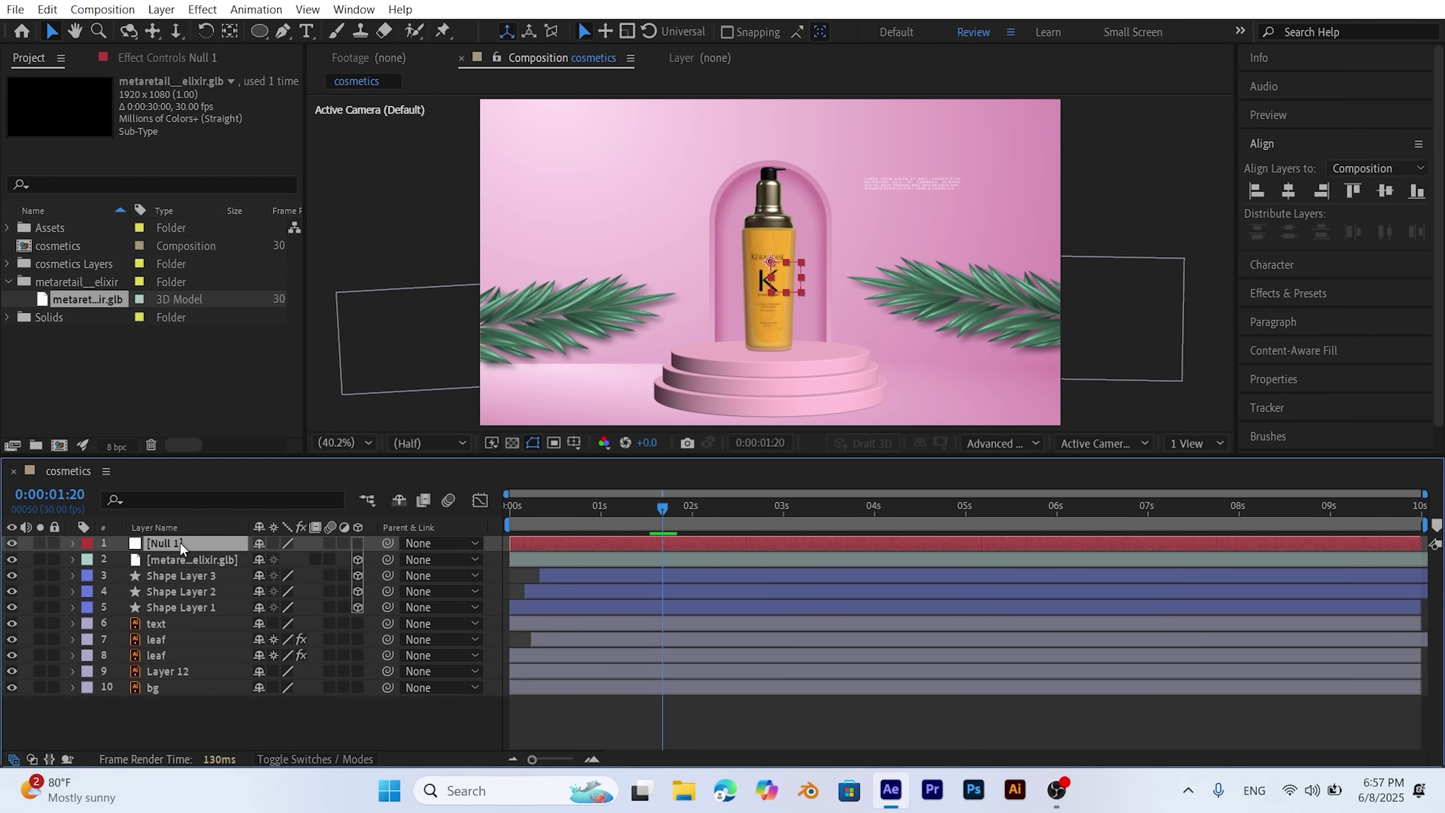
# Lower the null along its Y axis to about 826 at the bottle's base and parent the bottle layer to it.
pyautogui.click(214, 559)
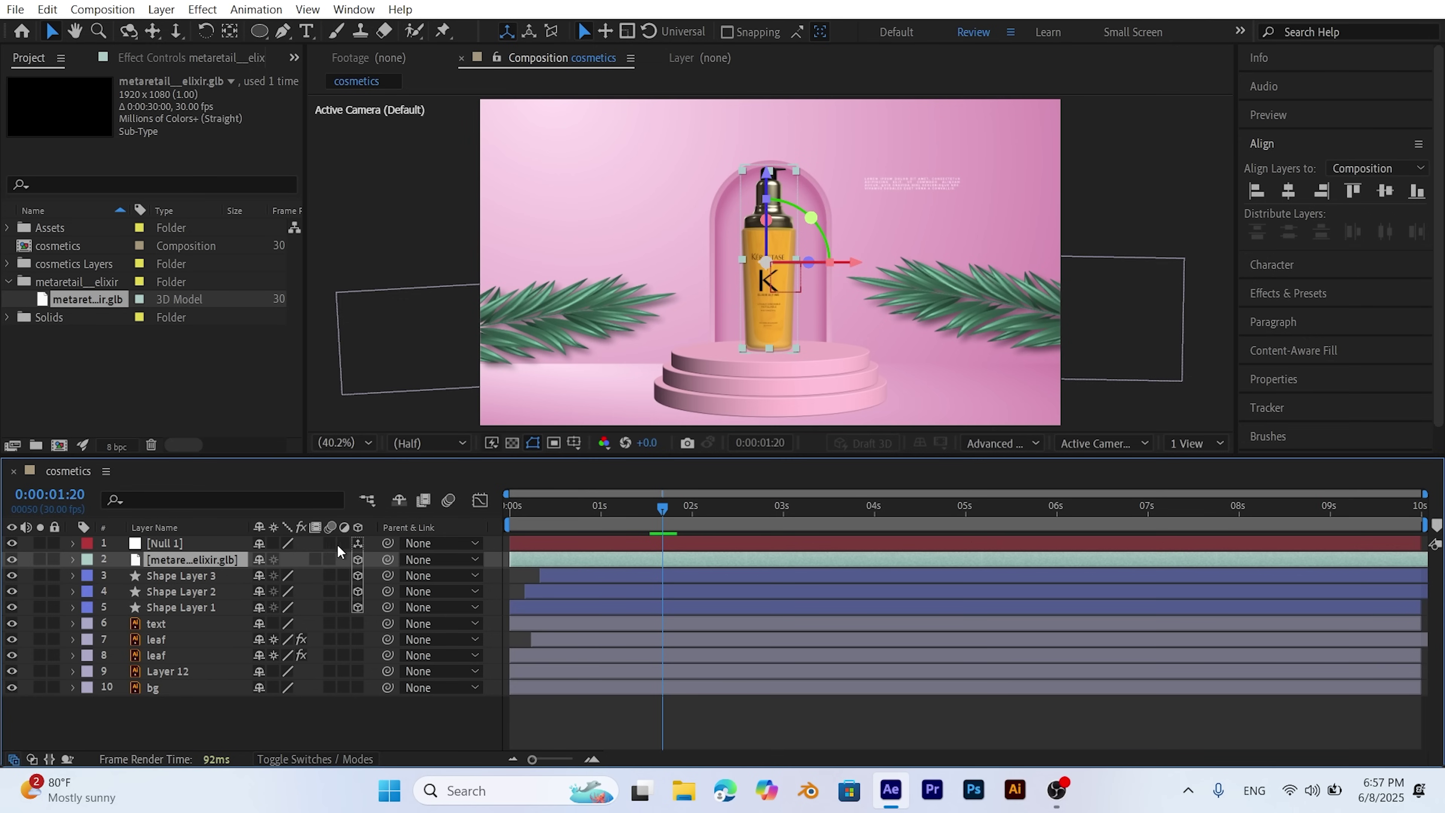
pyautogui.click(253, 544)
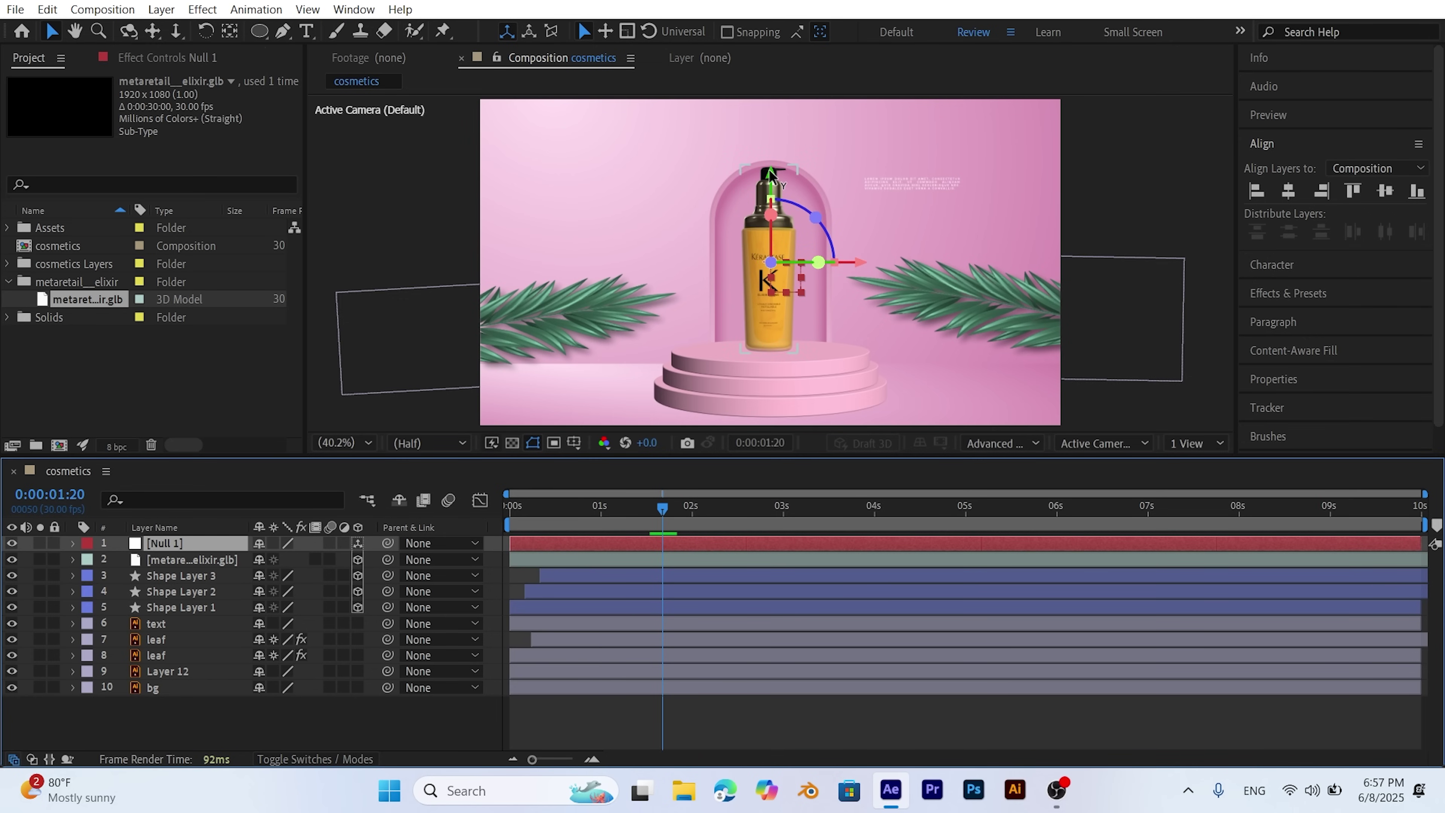
pyautogui.moveTo(769, 170); pyautogui.dragTo(771, 263)
pyautogui.click(183, 559)
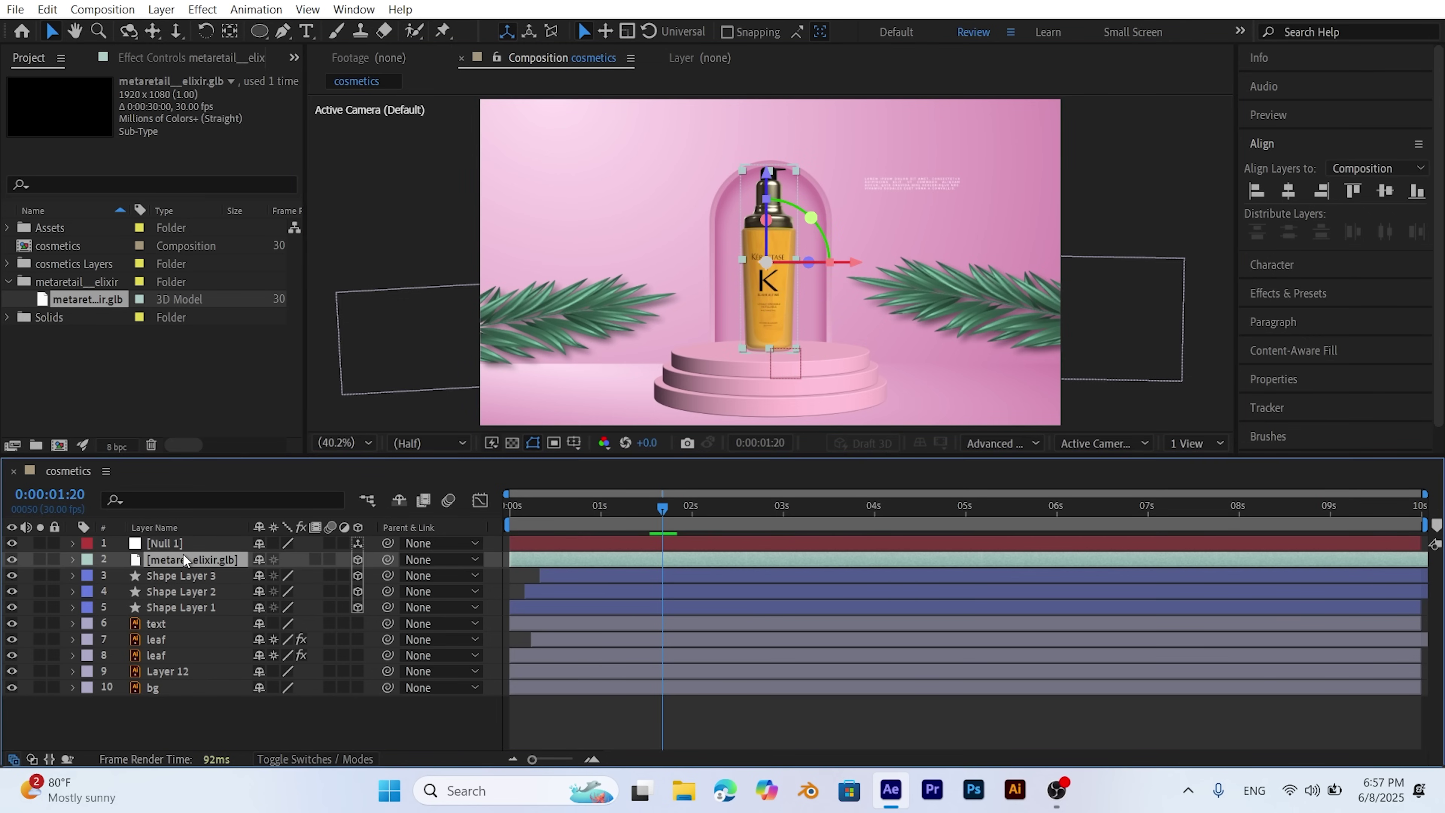
pyautogui.moveTo(386, 560); pyautogui.dragTo(199, 540)
# Start keyframing the null's Position, Y Rotation and Z Rotation at 0:00:00:00.
pyautogui.click(199, 539)
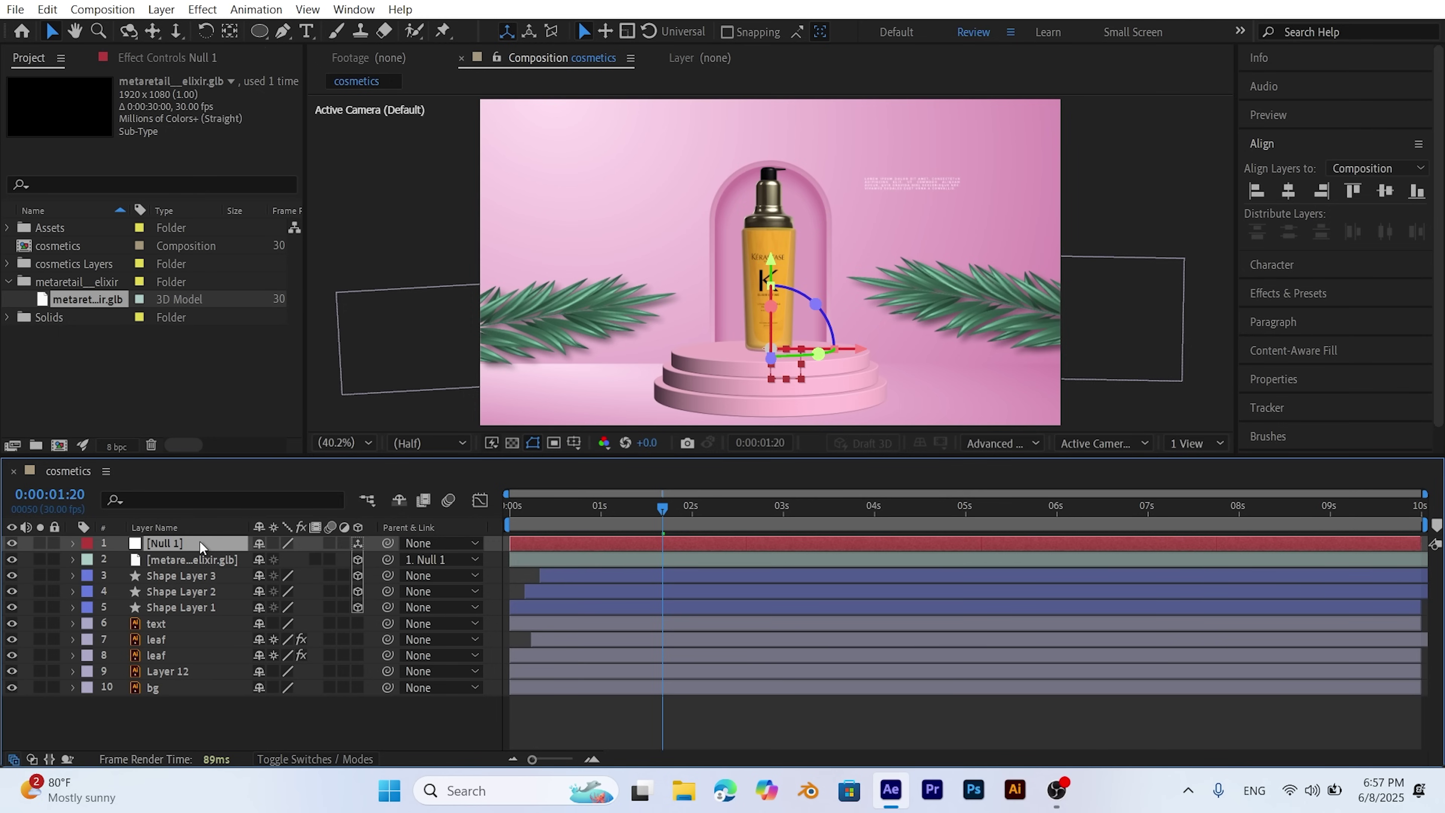
pyautogui.click(514, 505)
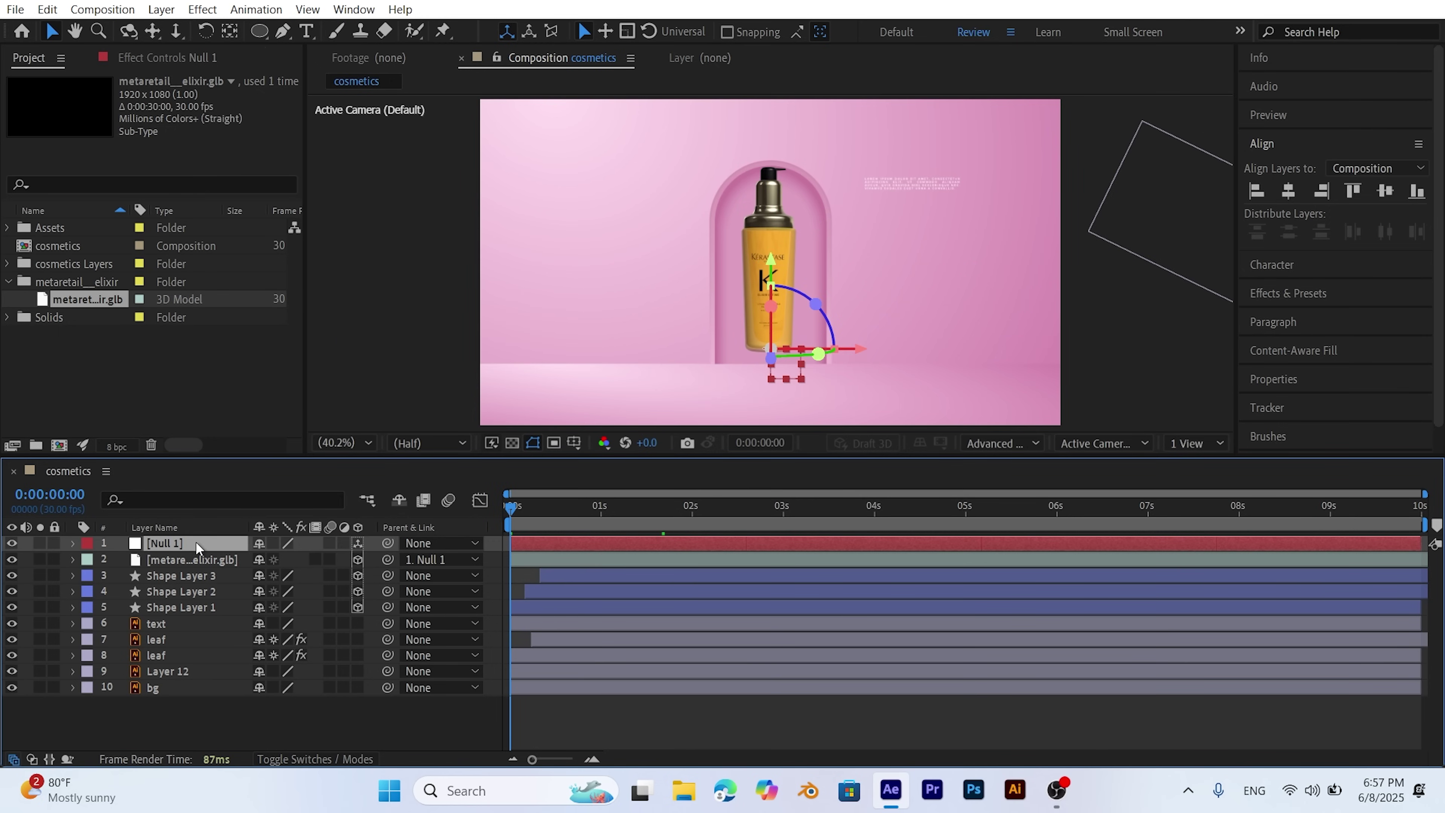
pyautogui.press('p')
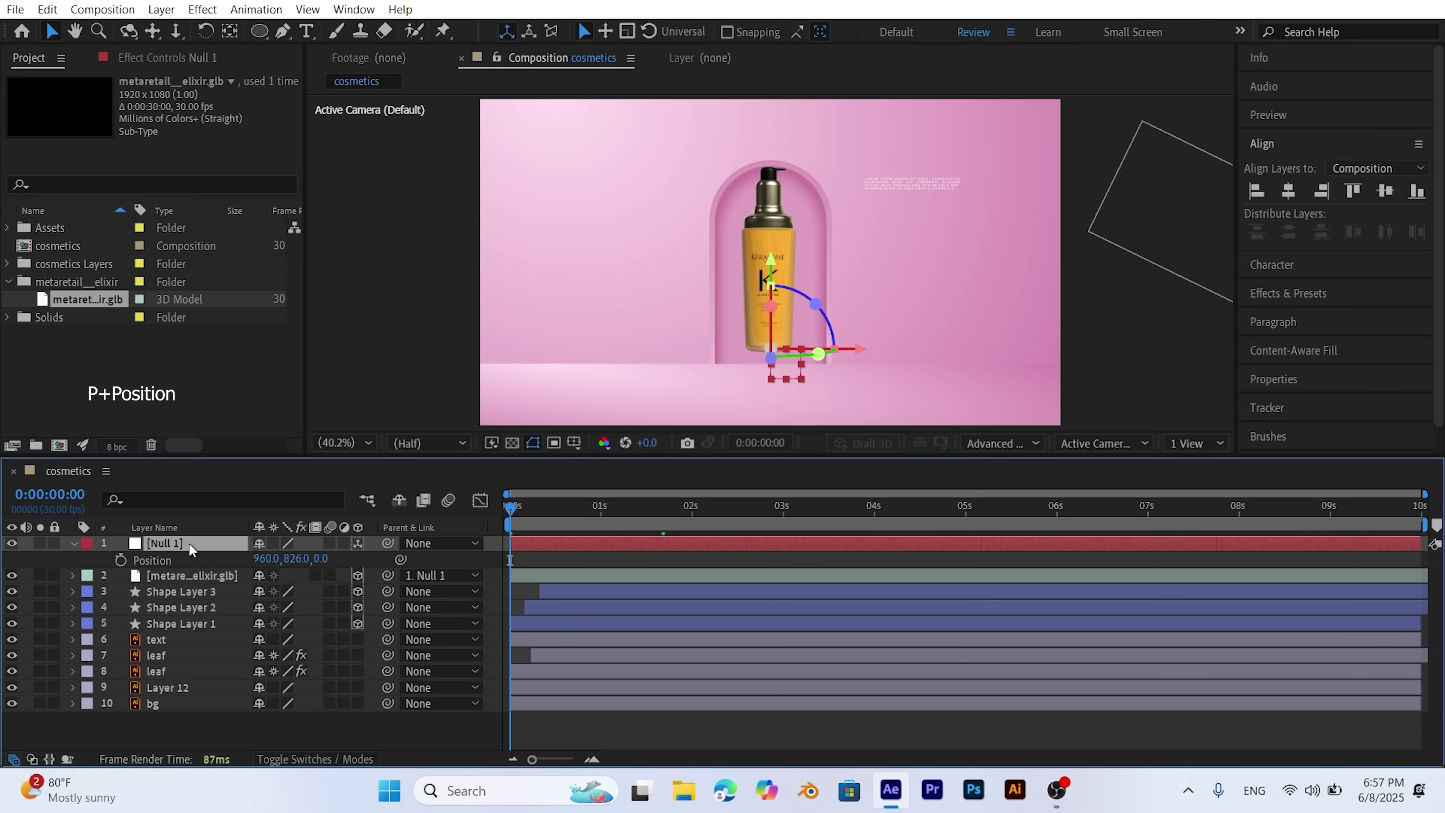
pyautogui.hotkey('shift', 'r')
pyautogui.click(122, 560)
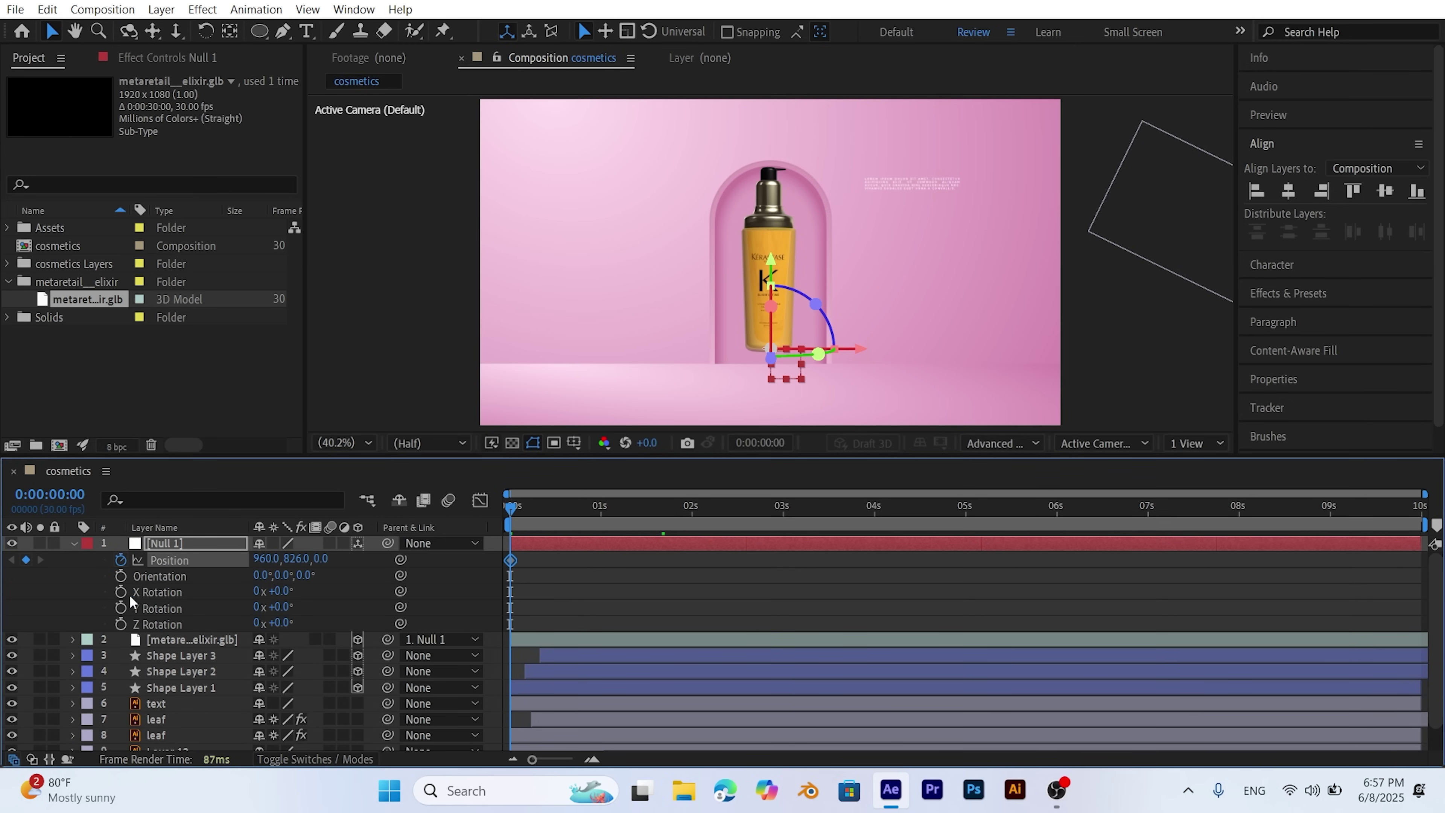
pyautogui.click(121, 607)
pyautogui.click(120, 624)
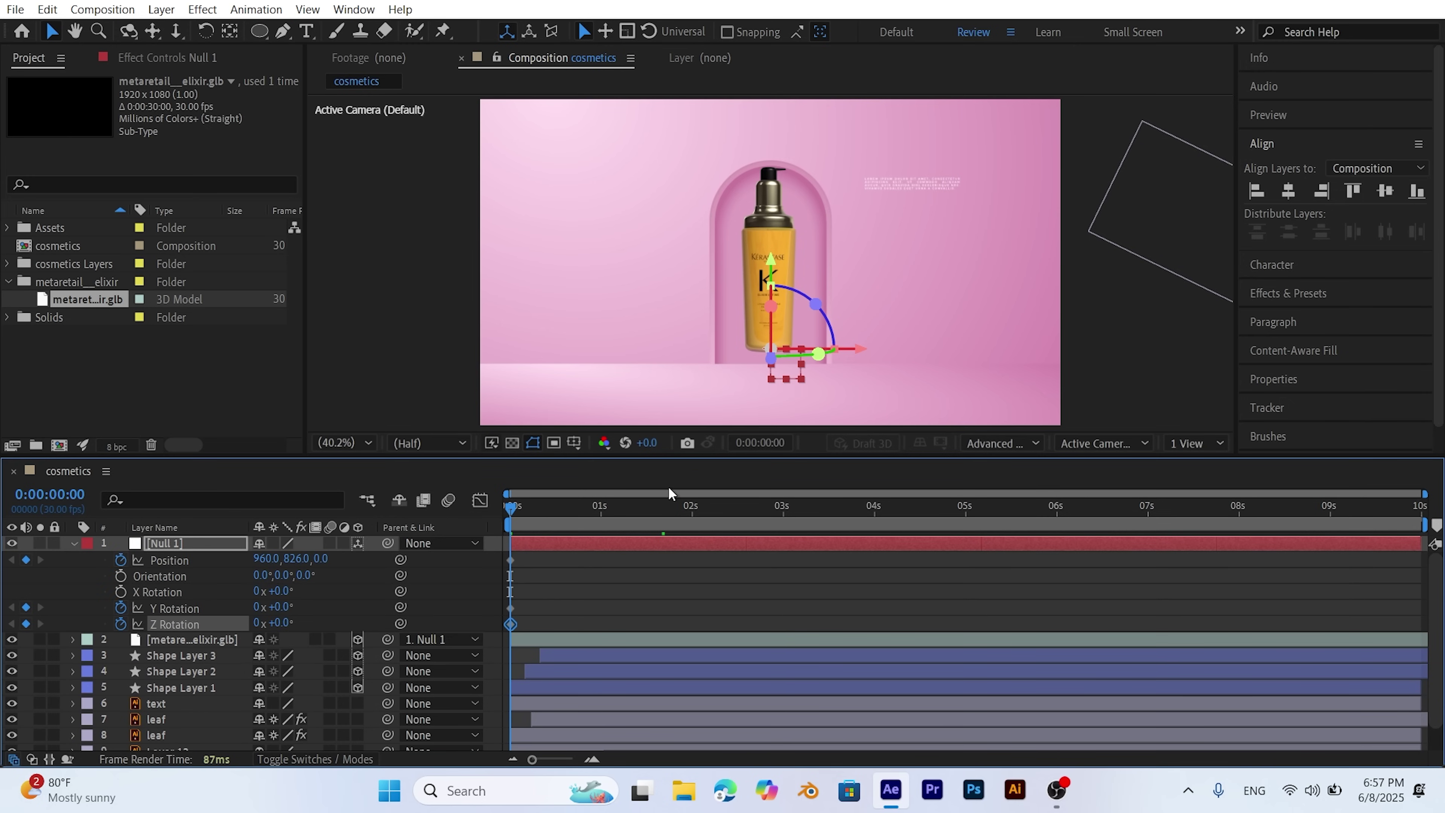
# Advance the current time by 40 frames and add keyframes there for the null's Position, Y Rotation and Z Rotation.
pyautogui.click(757, 444)
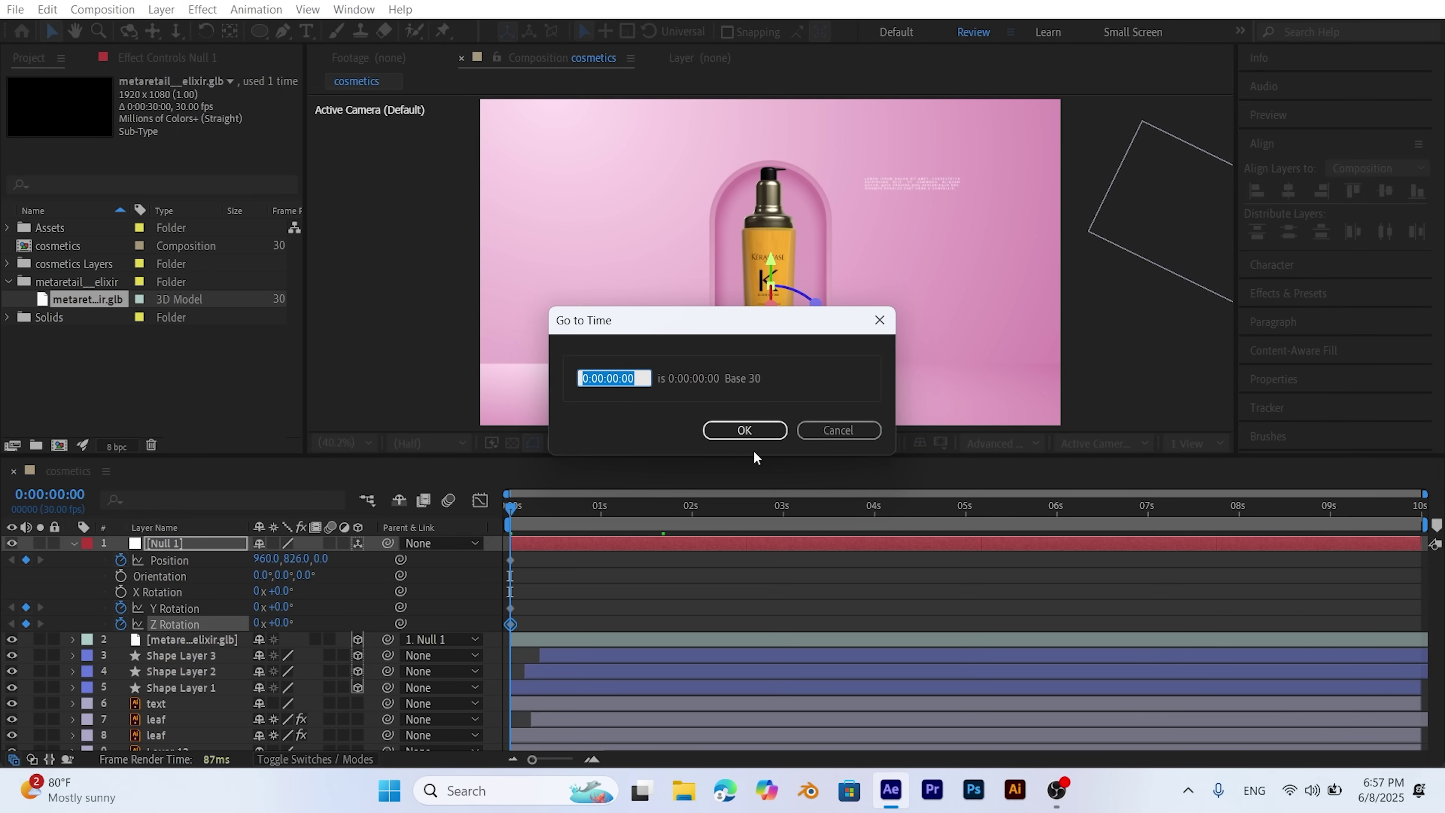
pyautogui.write('+40')
pyautogui.press('Return')
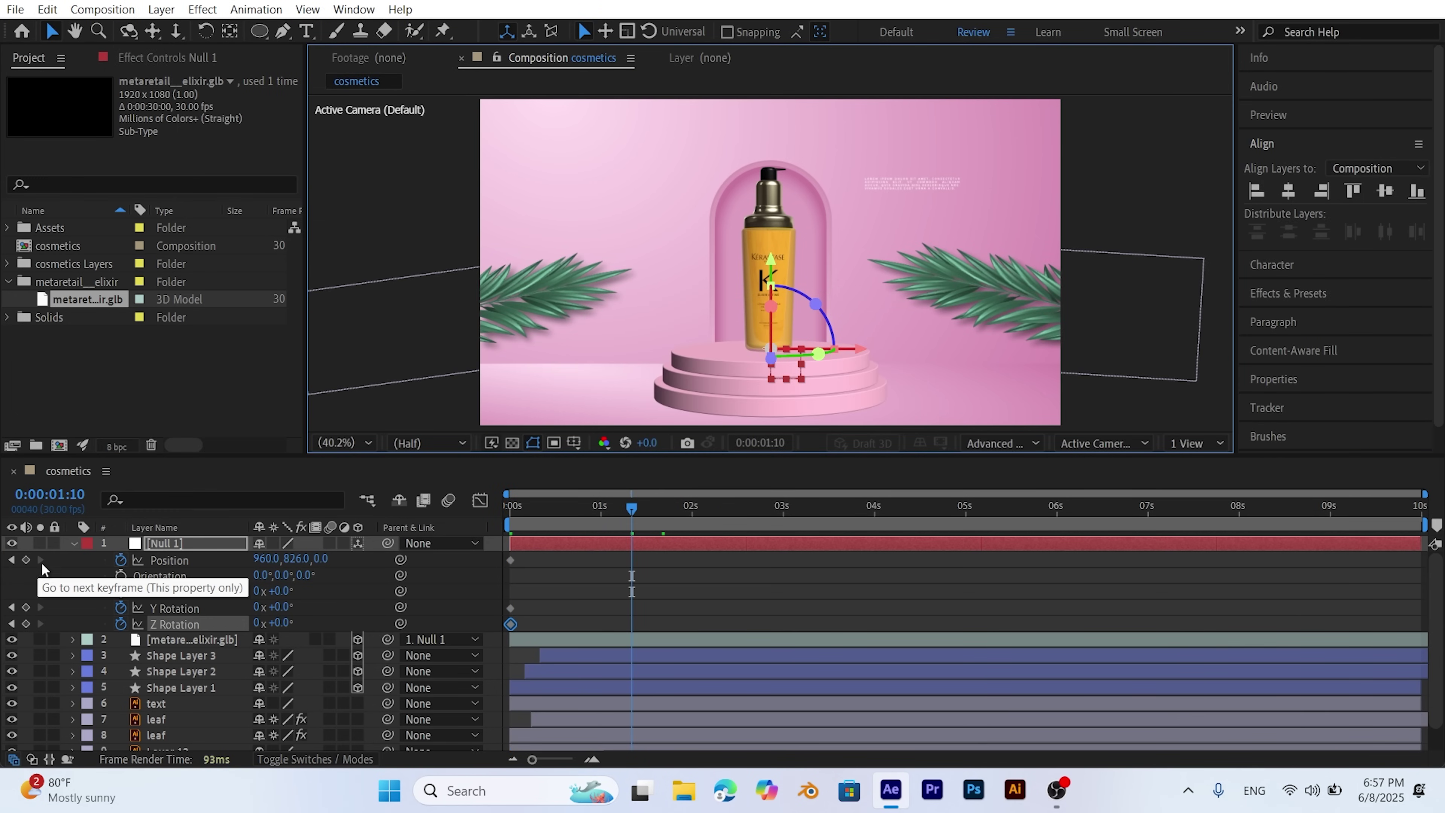
pyautogui.click(26, 559)
pyautogui.click(26, 607)
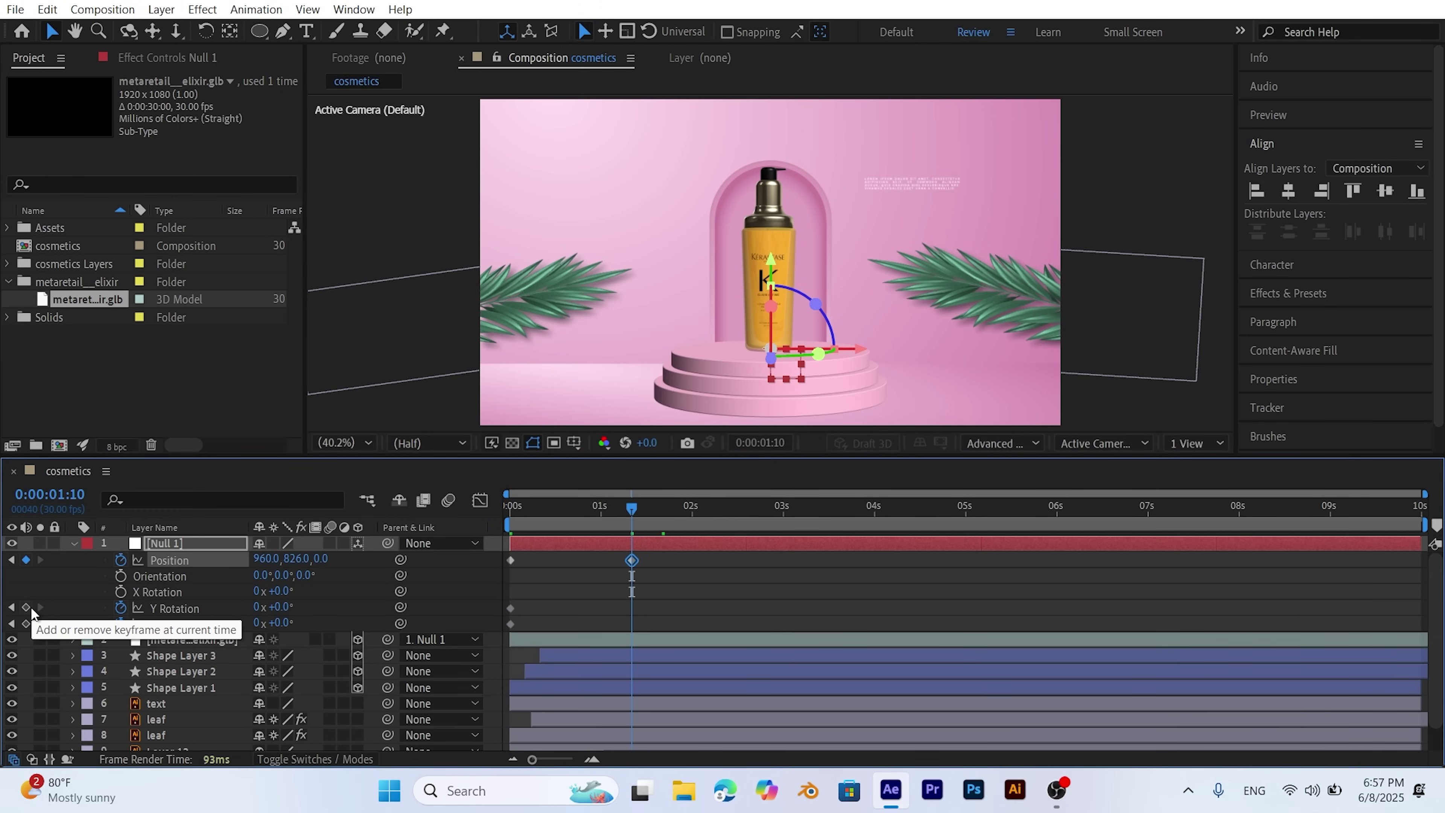
pyautogui.click(26, 623)
# Set the null's Y Rotation to one full revolution at 0:00:01:10.
pyautogui.click(306, 618)
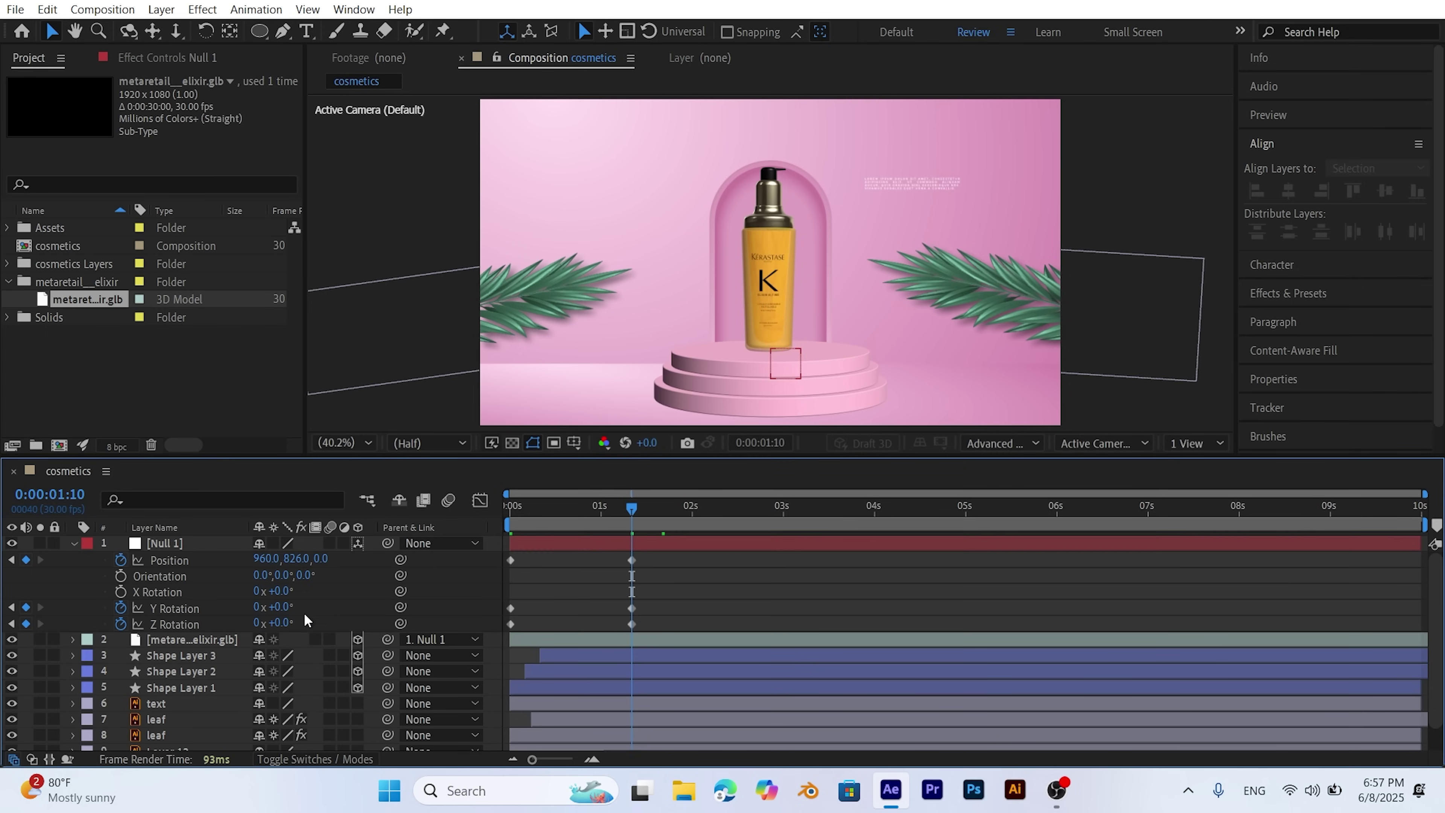
pyautogui.click(257, 607)
pyautogui.write('1')
pyautogui.press('Return')
# At 0:00:00:00, raise the null above the frame to Y position -64 and tilt its Z Rotation to -28°.
pyautogui.moveTo(615, 508); pyautogui.dragTo(519, 521)
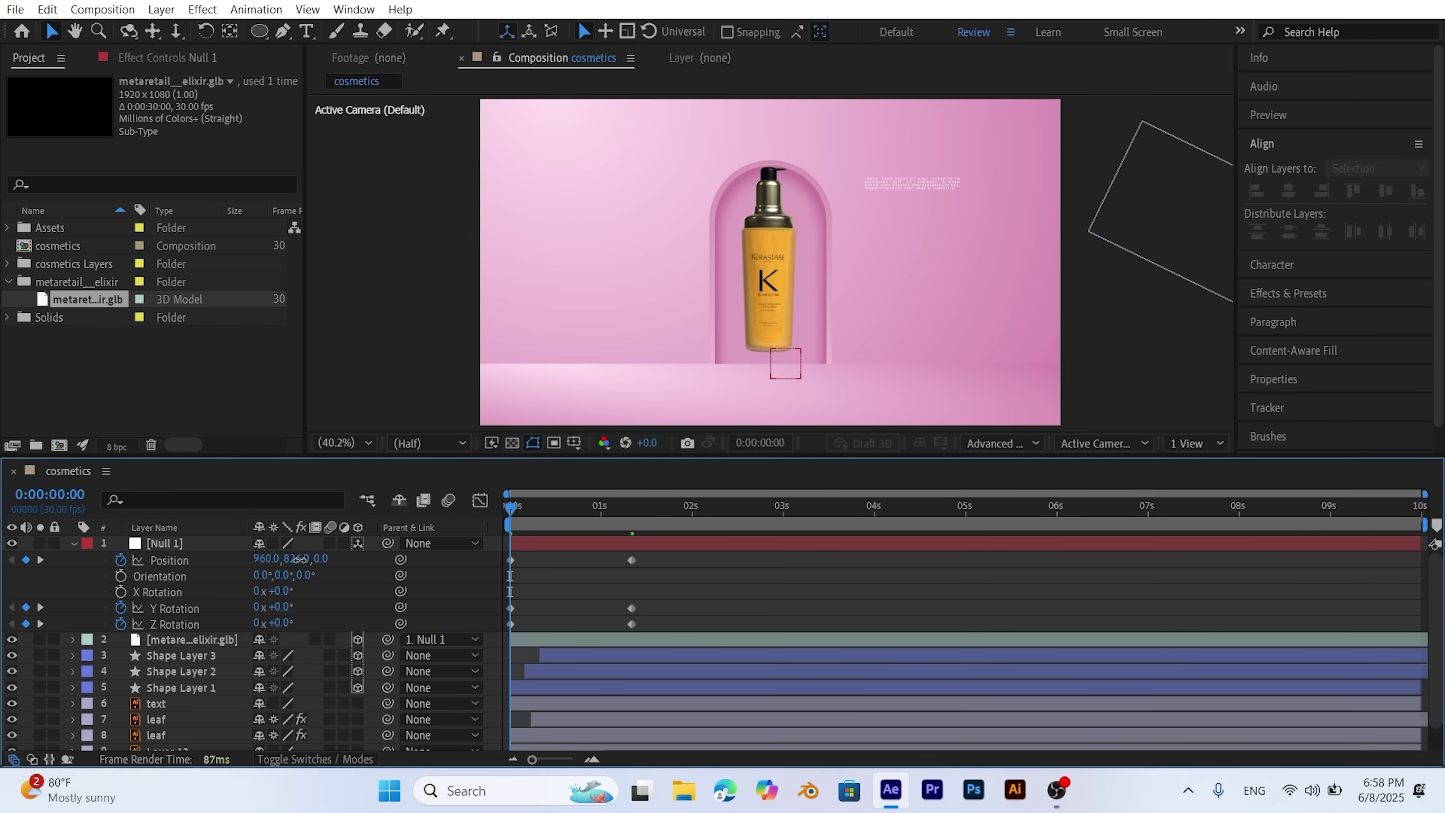
pyautogui.moveTo(297, 559); pyautogui.dragTo(200, 575)
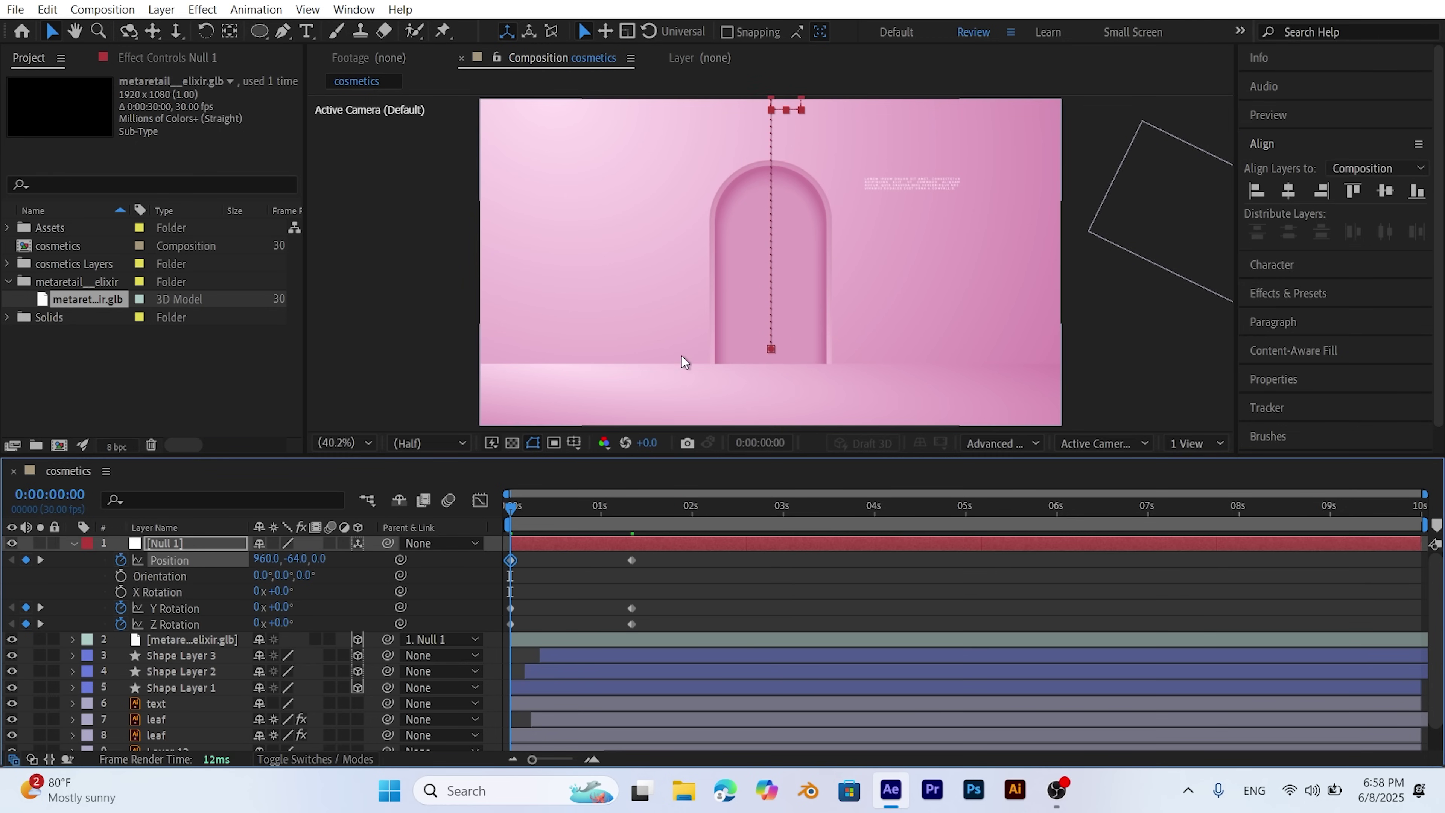
pyautogui.press('h')
pyautogui.moveTo(754, 242); pyautogui.dragTo(756, 300)
pyautogui.click(329, 600)
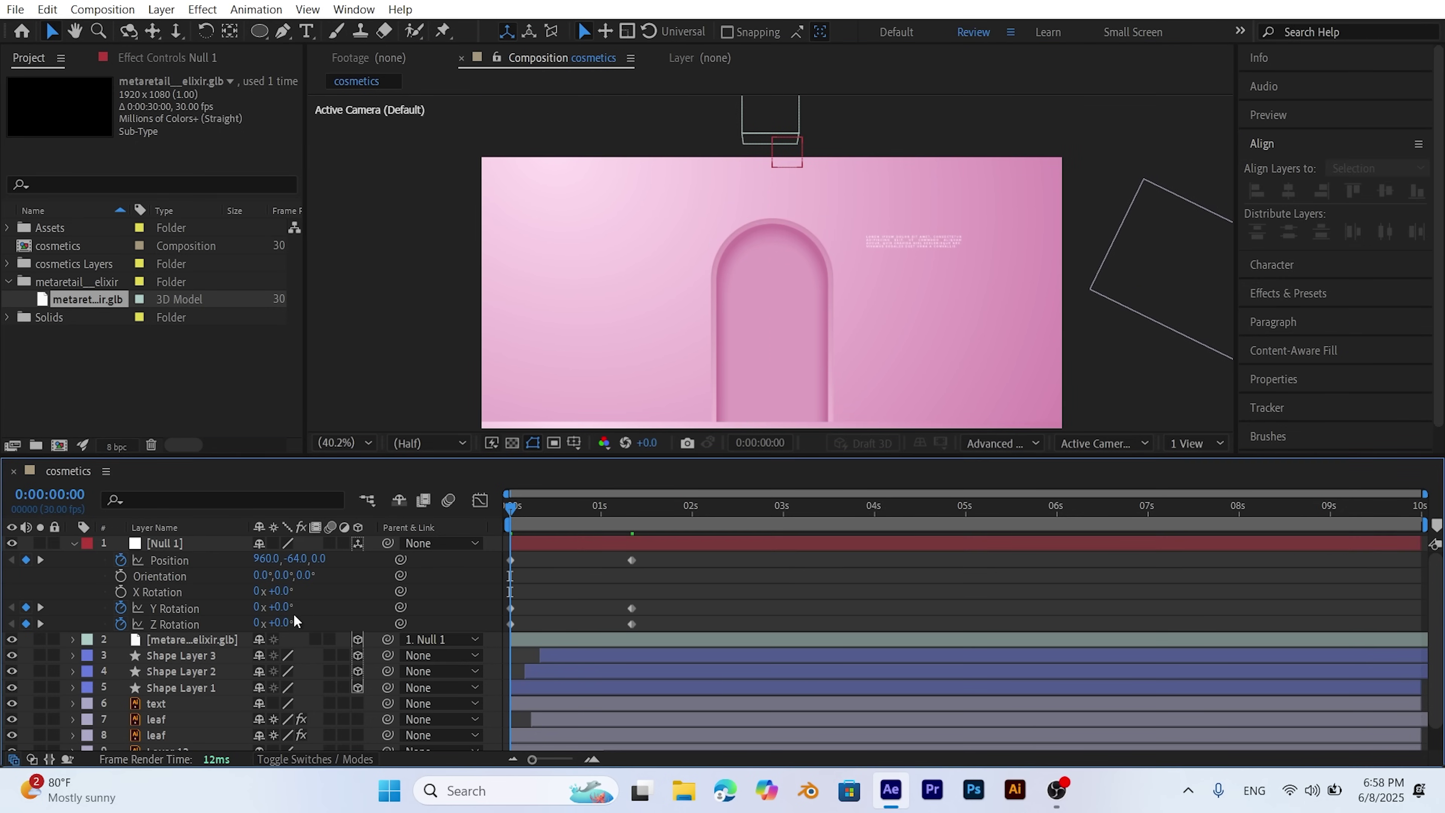
pyautogui.moveTo(277, 622); pyautogui.dragTo(256, 626)
# Apply Easy Ease to all of the null's Position, Y Rotation and Z Rotation keyframes and reveal only its modified properties.
pyautogui.moveTo(653, 553); pyautogui.dragTo(492, 625)
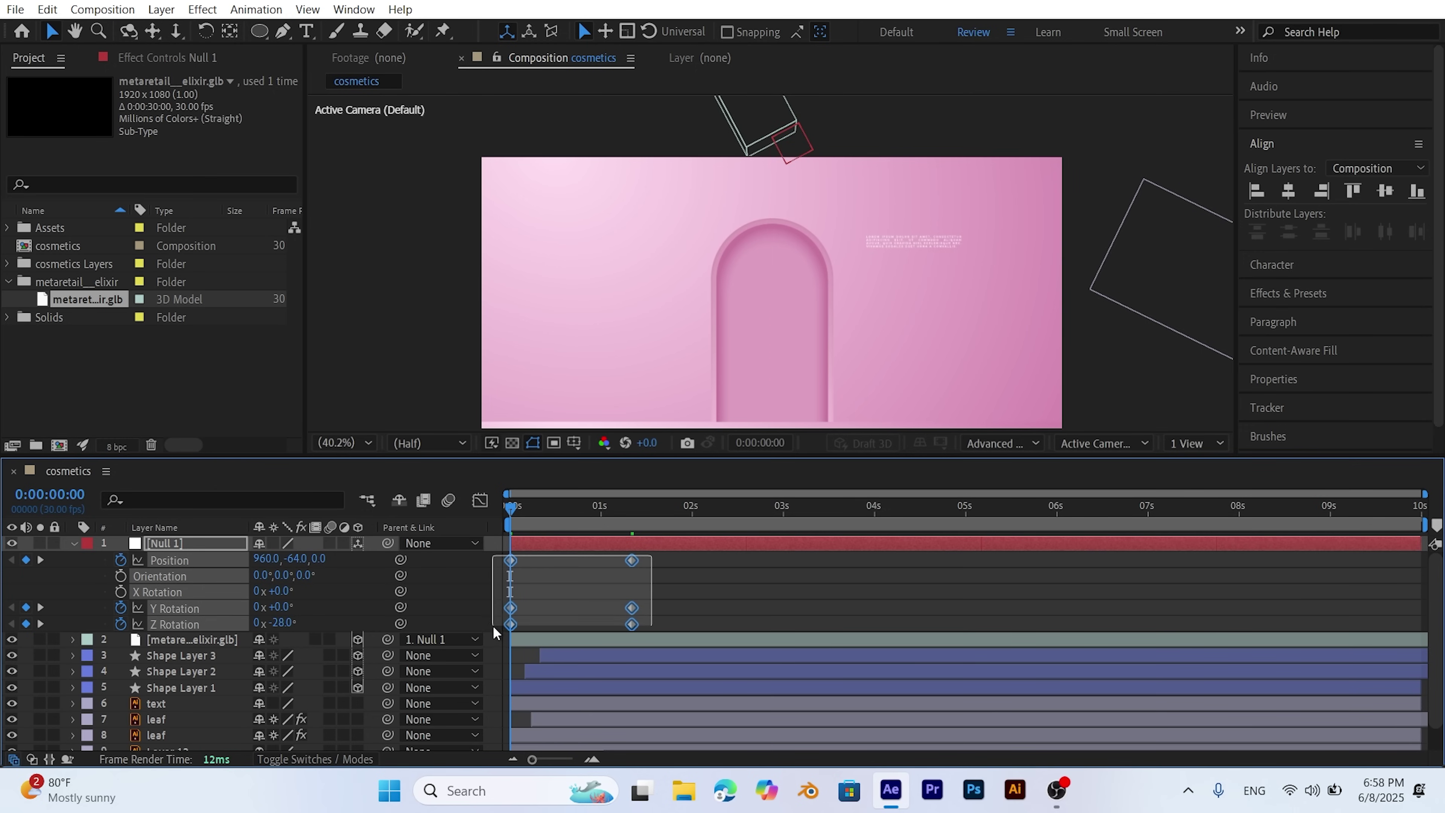
pyautogui.rightClick(512, 609)
pyautogui.moveTo(537, 595)
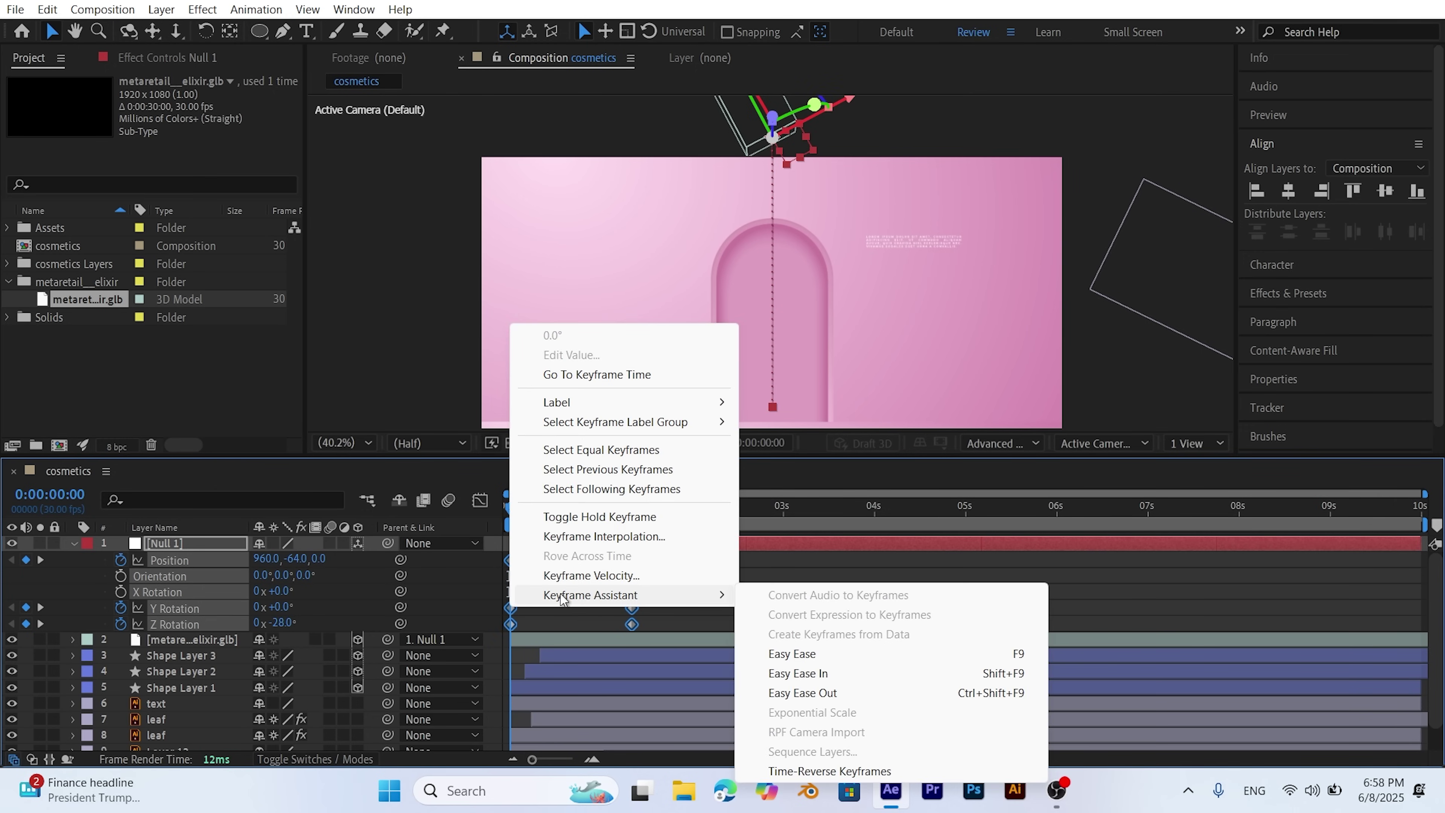
pyautogui.click(782, 649)
pyautogui.click(206, 542)
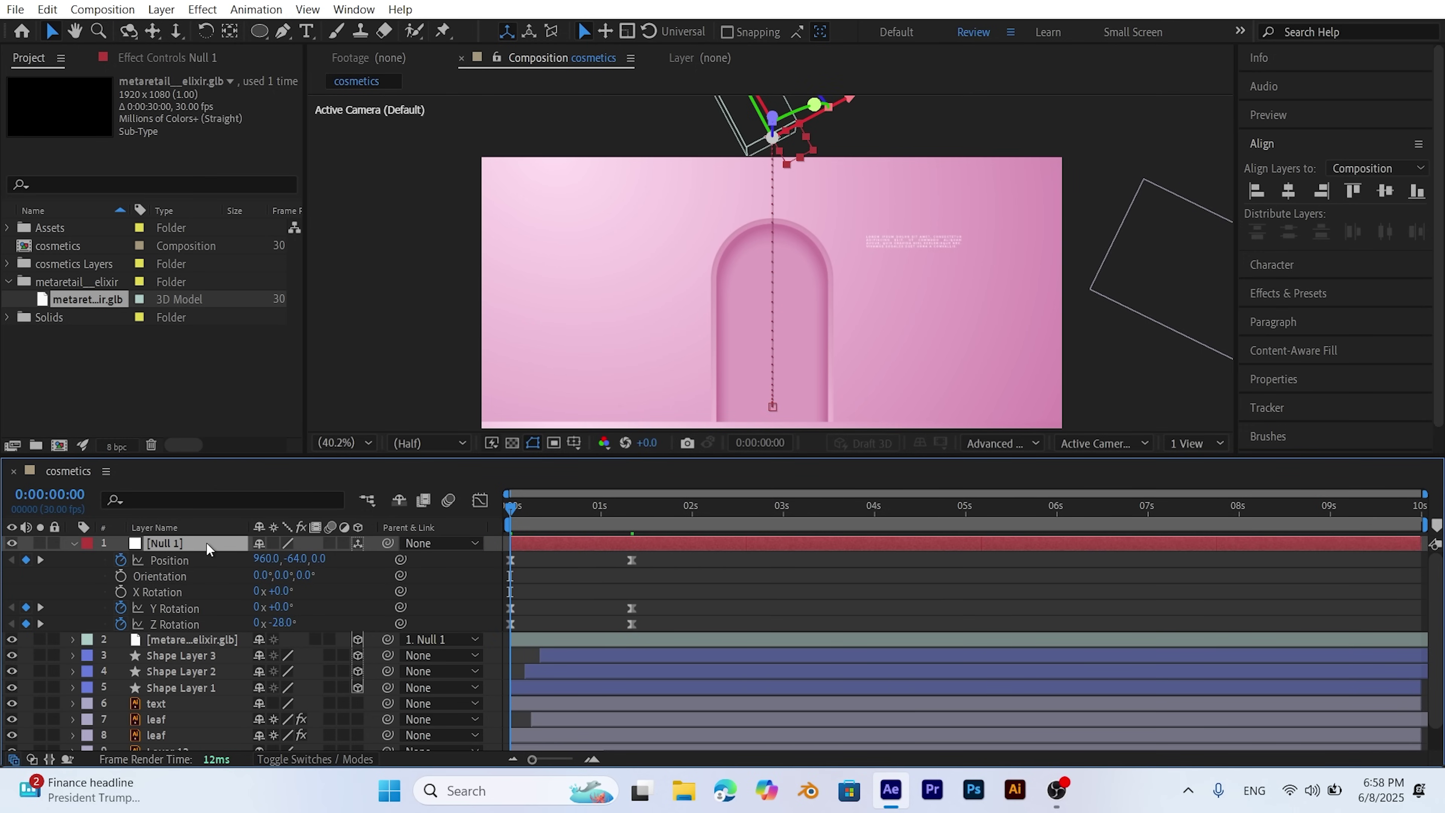
pyautogui.press('u')
pyautogui.press('u')
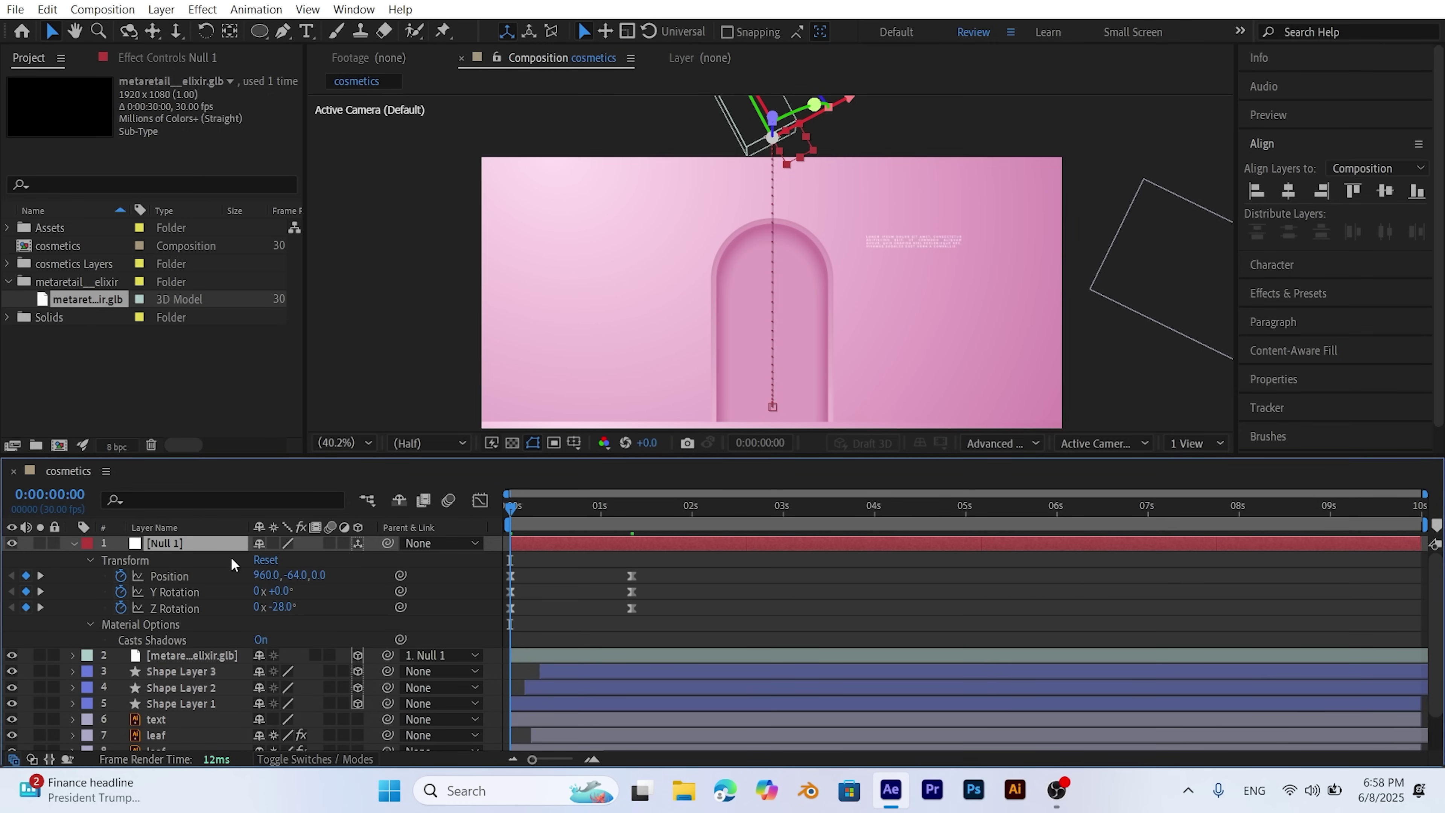
# Fit the composition view up to 100% and preview the bottle's drop-in animation.
pyautogui.click(338, 443)
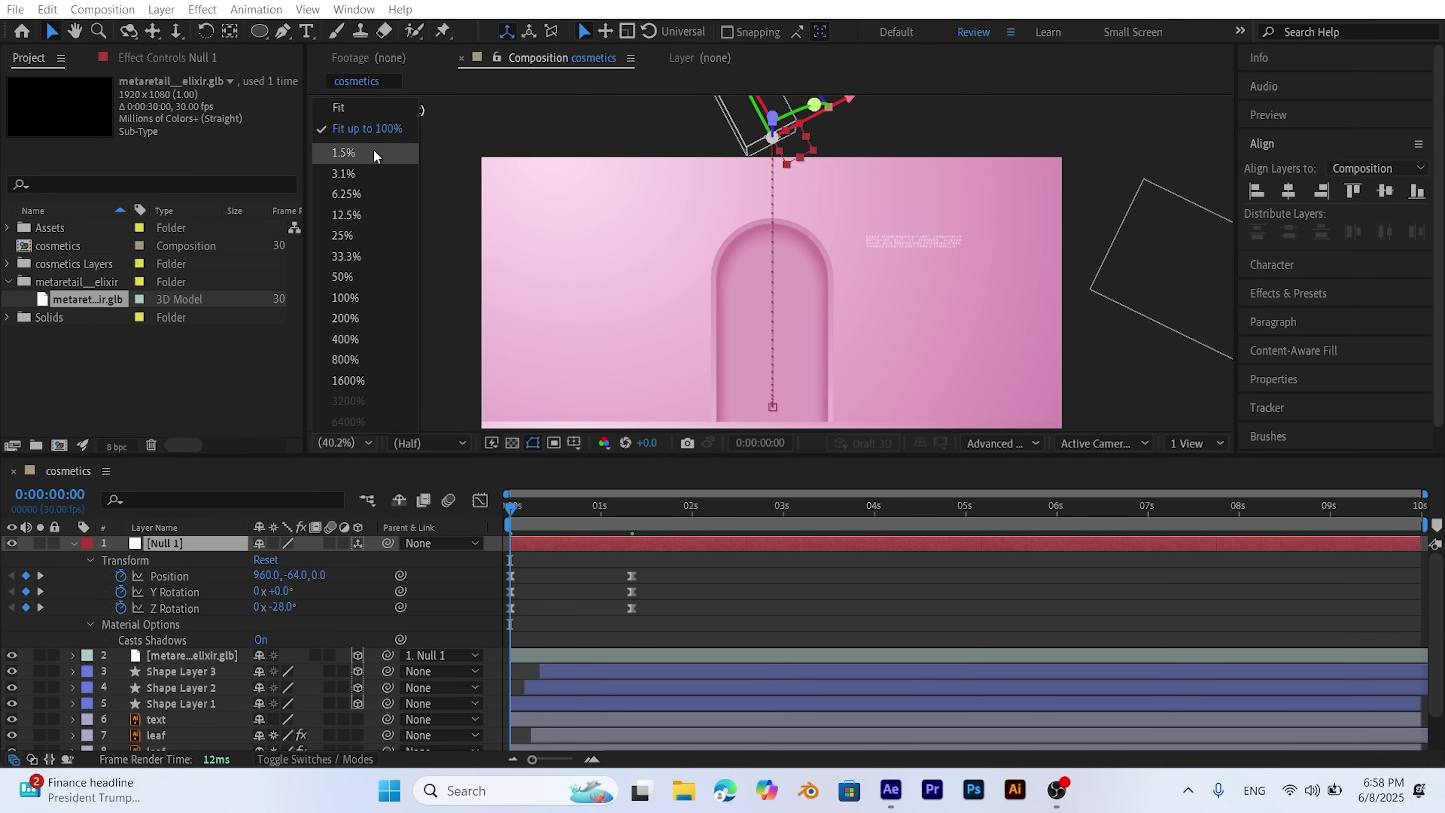
pyautogui.click(356, 122)
pyautogui.click(474, 578)
pyautogui.press('space')
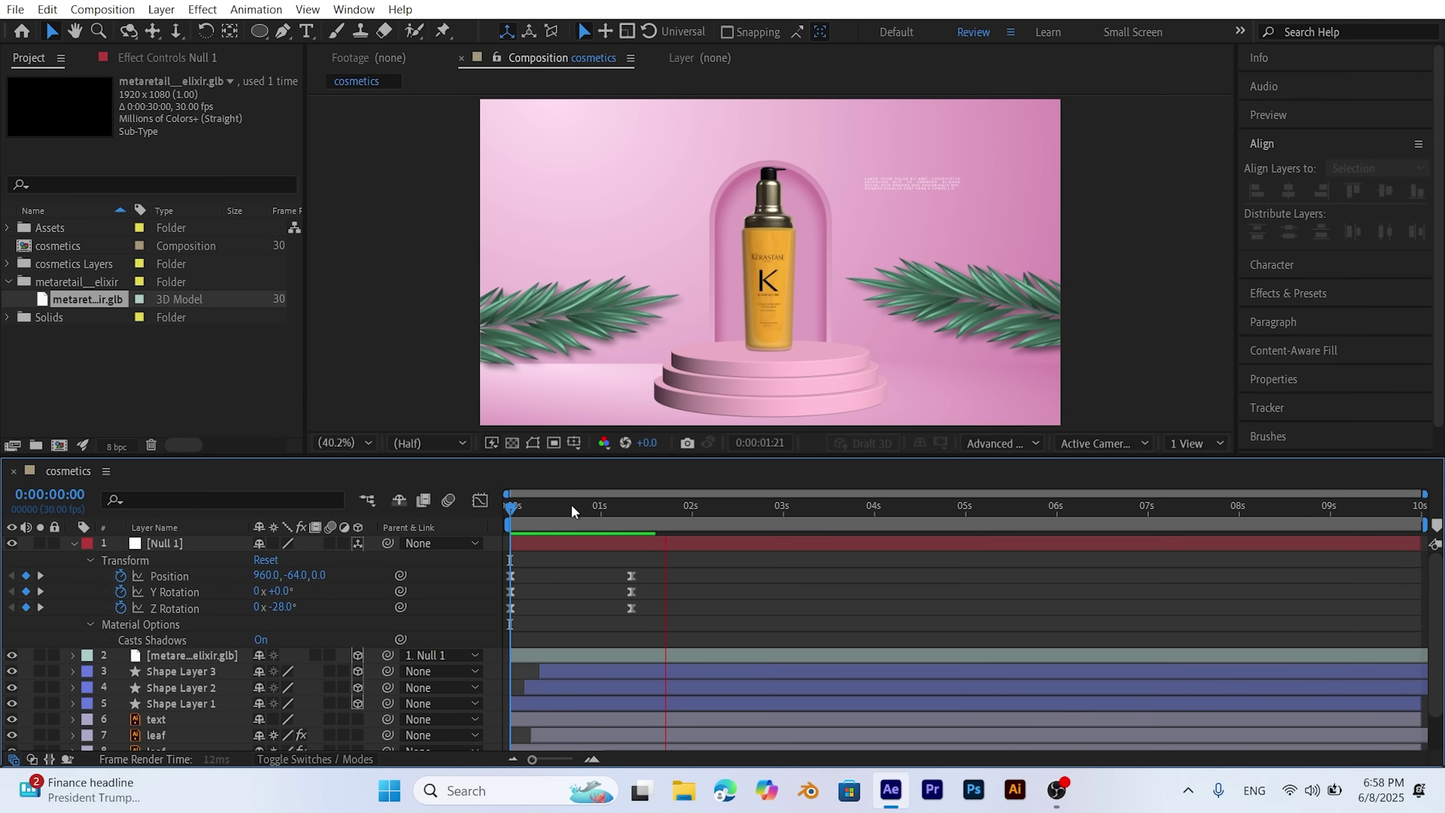
pyautogui.press('space')
pyautogui.press('space')
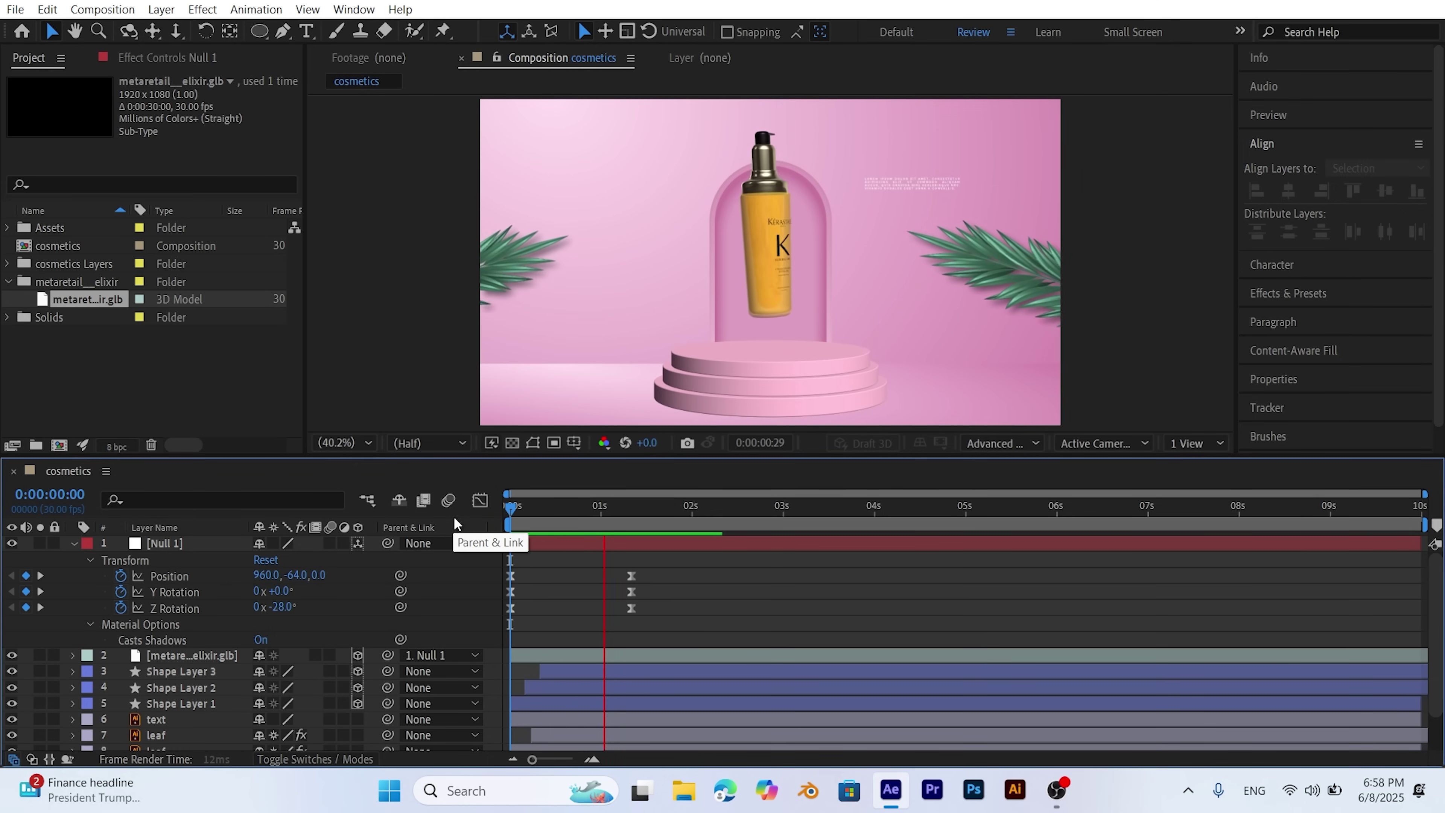
# Set the incoming and outgoing velocity influence of both null Position keyframes to 40%.
pyautogui.click(540, 509)
pyautogui.moveTo(551, 512); pyautogui.dragTo(503, 578)
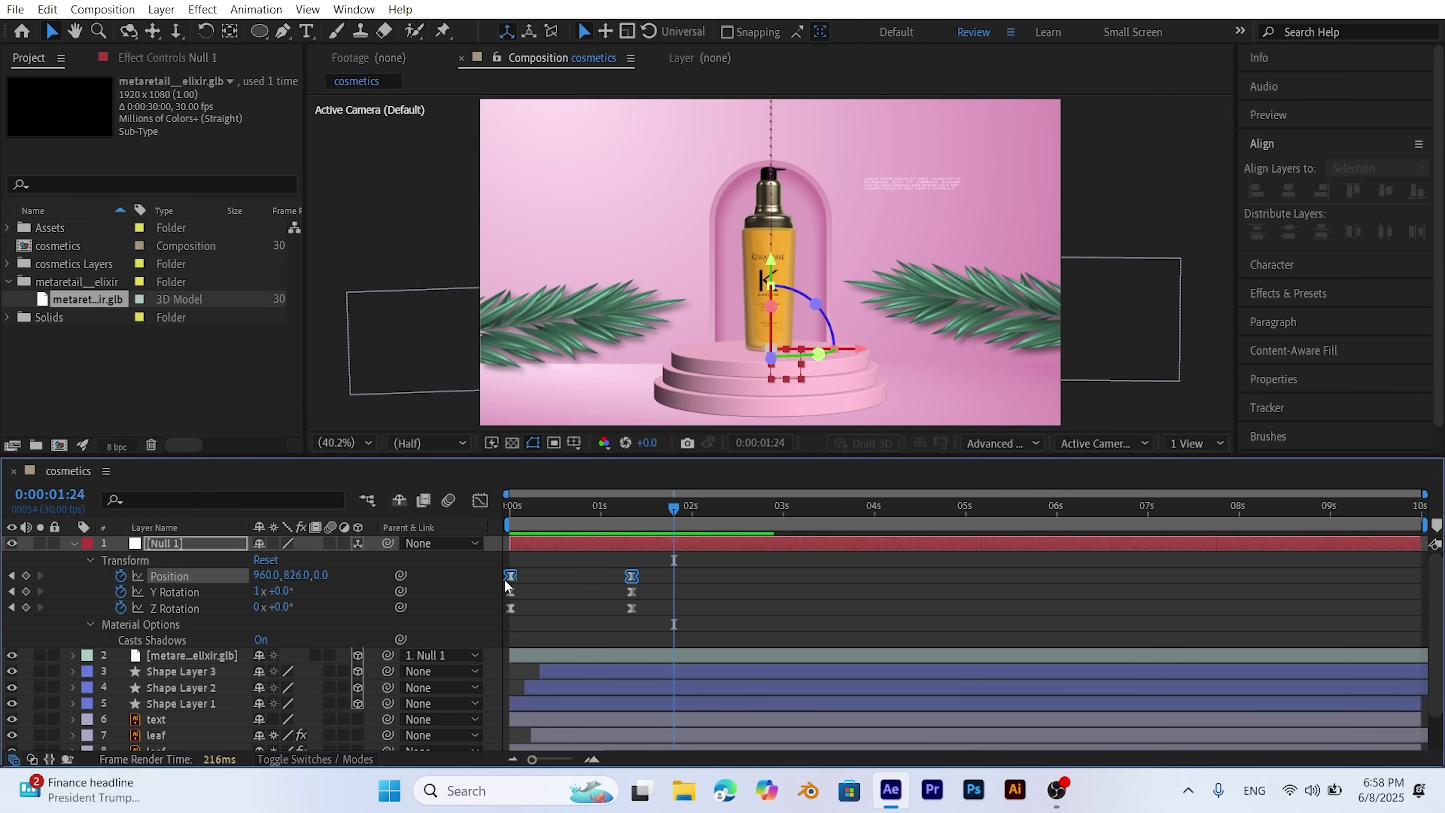
pyautogui.rightClick(510, 576)
pyautogui.click(549, 543)
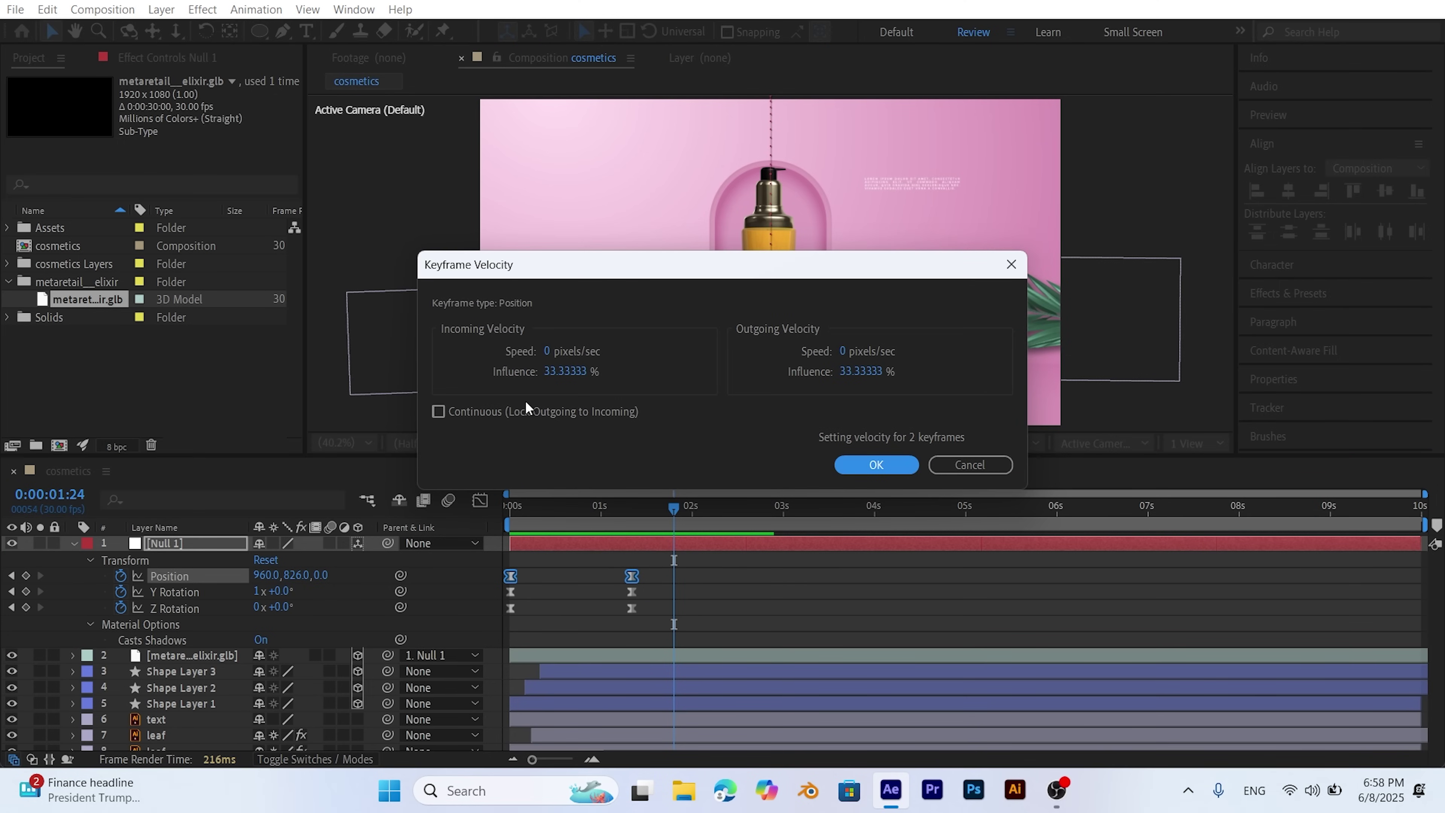
pyautogui.click(557, 373)
pyautogui.write('4')
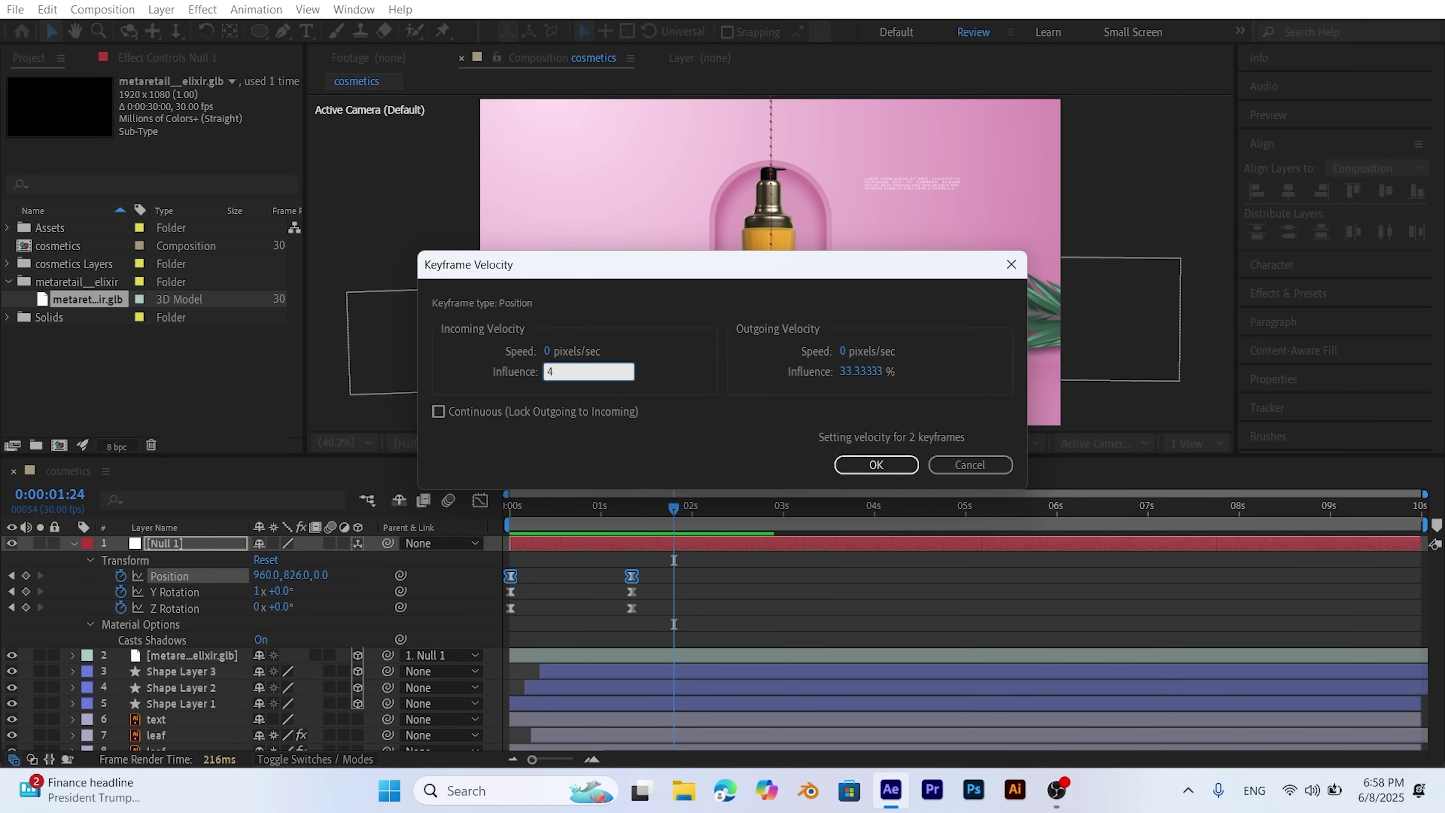
pyautogui.write('0')
pyautogui.click(857, 371)
pyautogui.write('40')
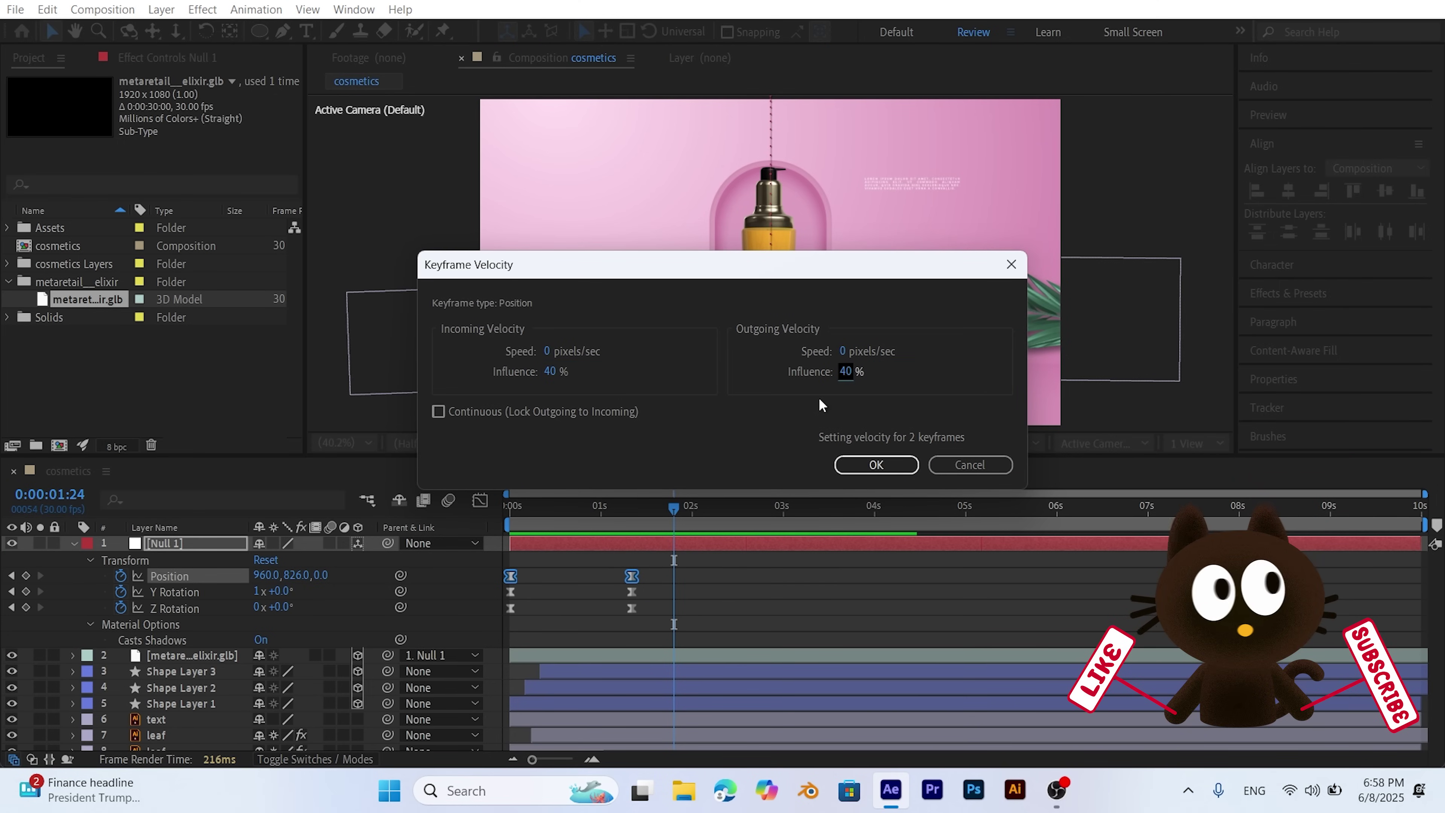
pyautogui.click(876, 465)
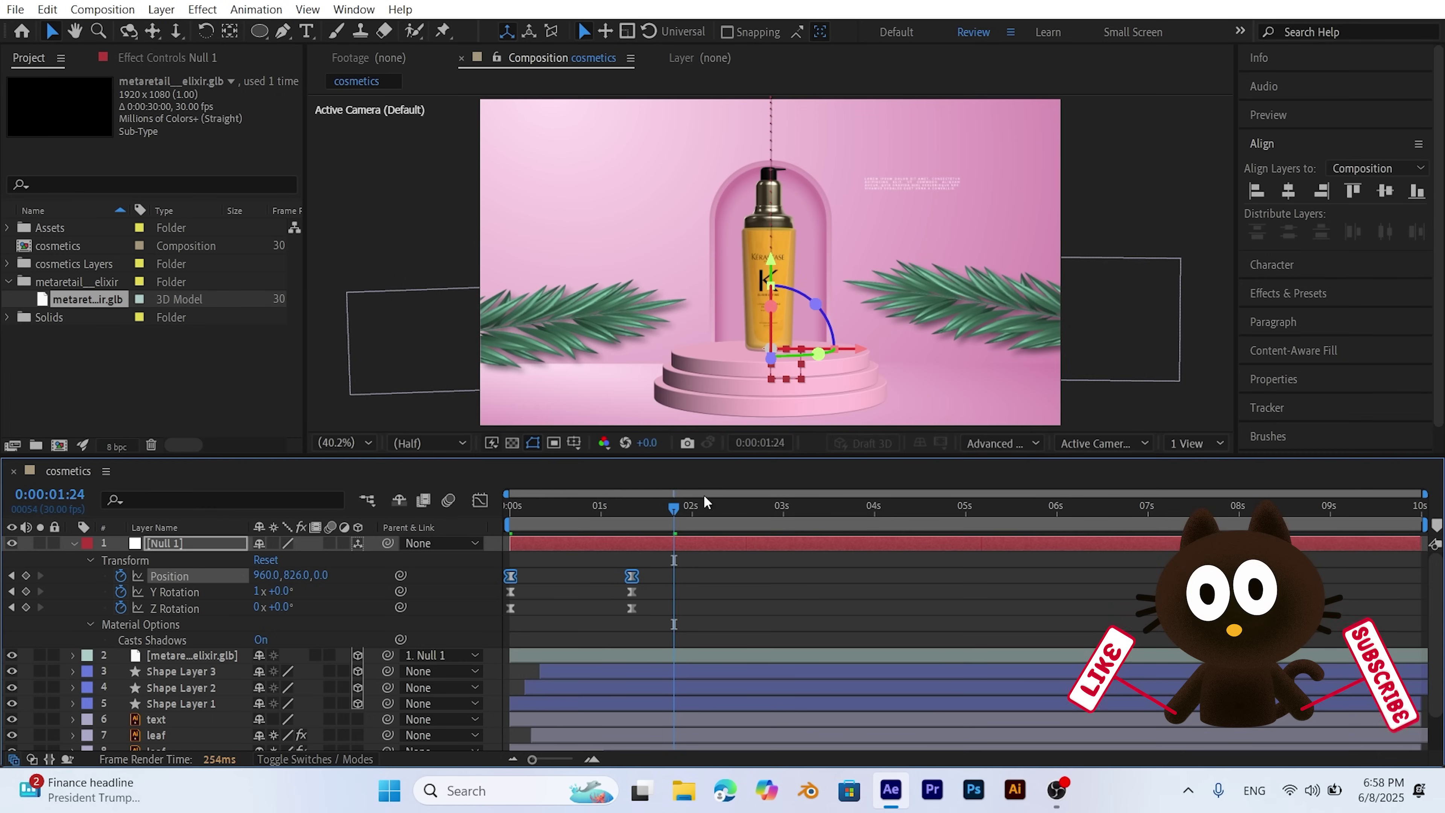
# Preview the bottle's spinning descent onto the podium from the start of the composition.
pyautogui.moveTo(674, 525); pyautogui.dragTo(510, 526)
pyautogui.click(456, 576)
pyautogui.press('space')
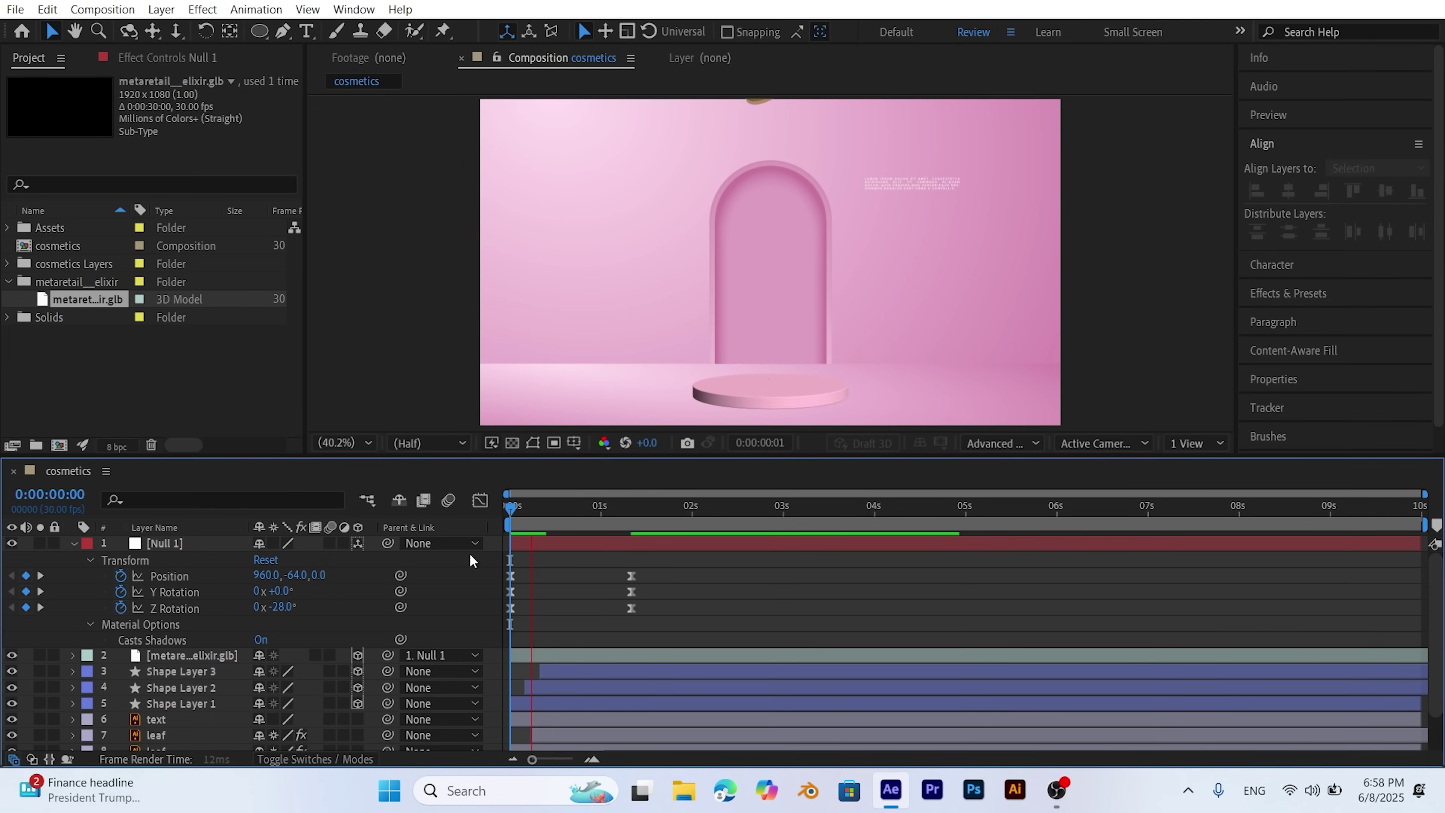
pyautogui.press('space')
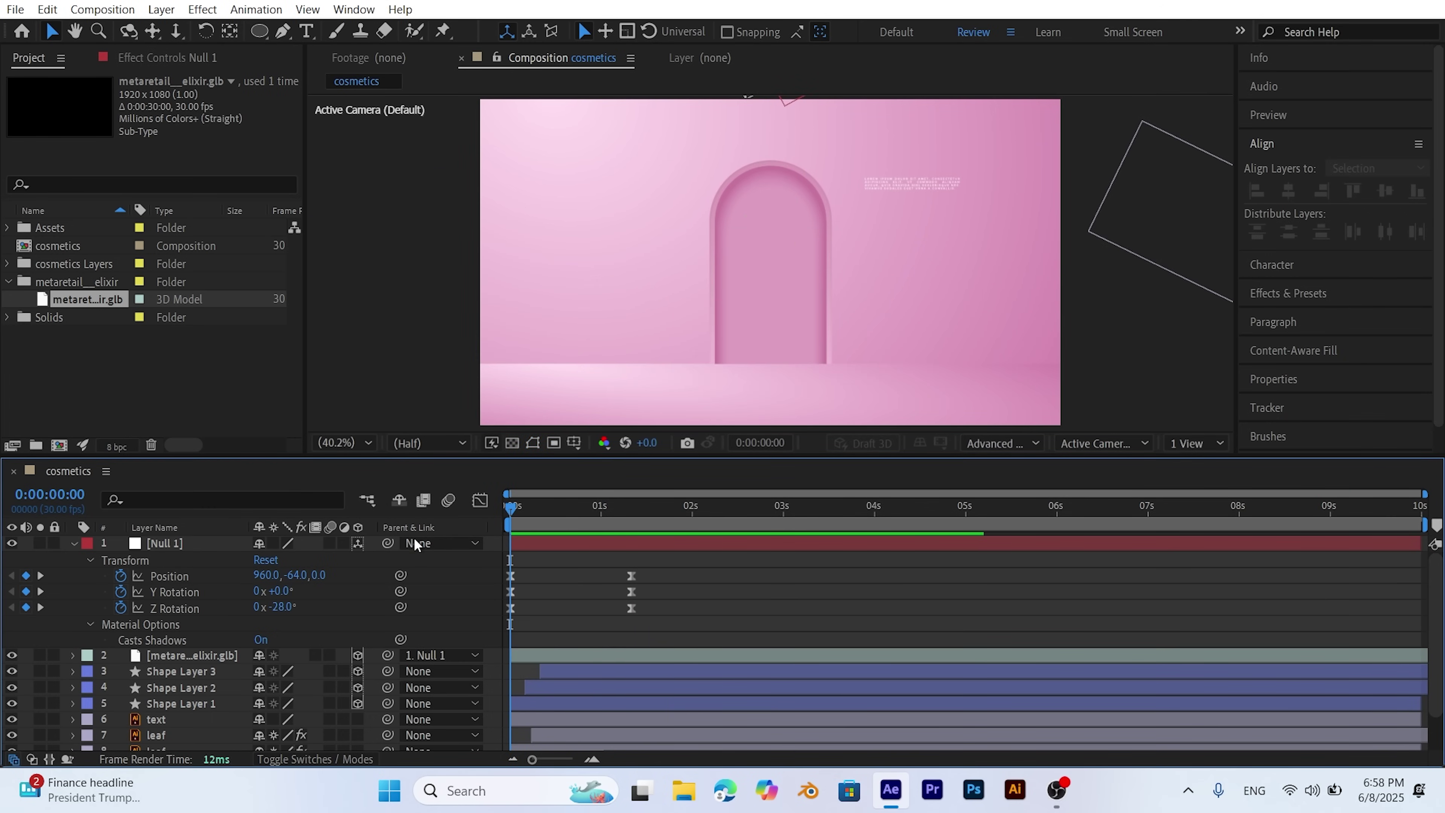
pyautogui.moveTo(650, 588); pyautogui.dragTo(540, 596)
pyautogui.click(580, 599)
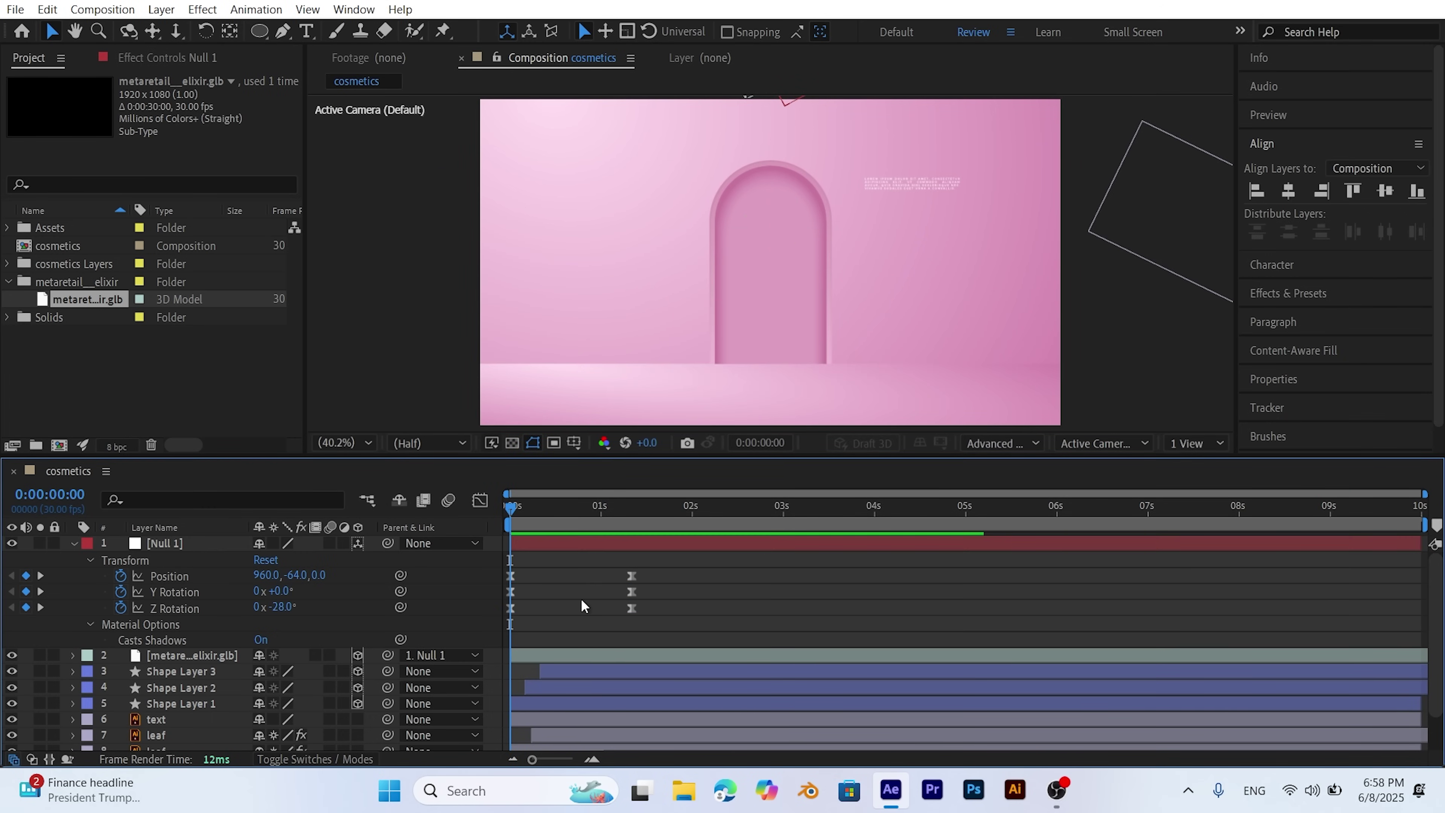
# Set the incoming and outgoing velocity influence of both null Y Rotation keyframes to 40%.
pyautogui.moveTo(640, 595); pyautogui.dragTo(526, 599)
pyautogui.rightClick(510, 596)
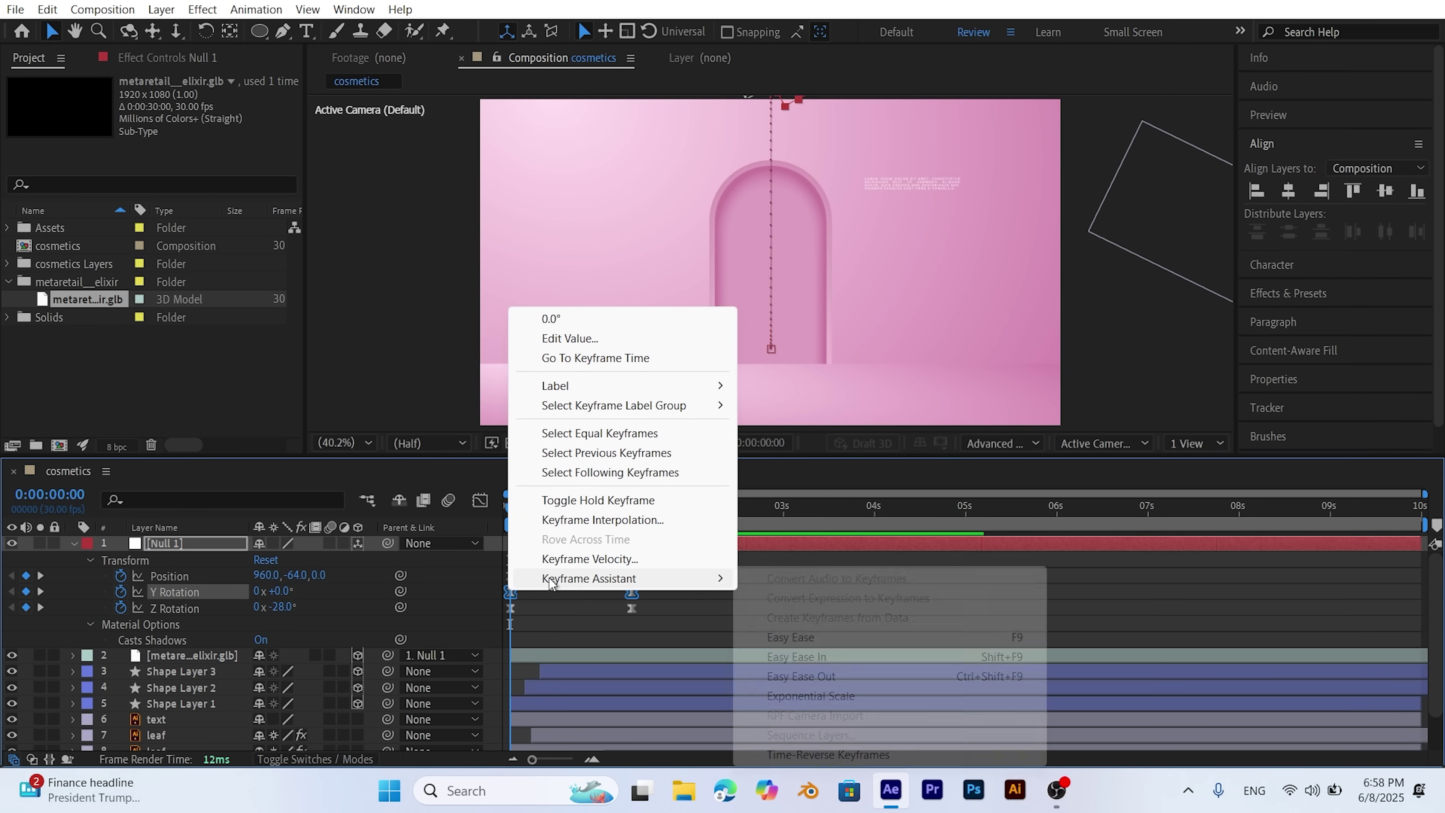
pyautogui.click(558, 559)
pyautogui.click(565, 369)
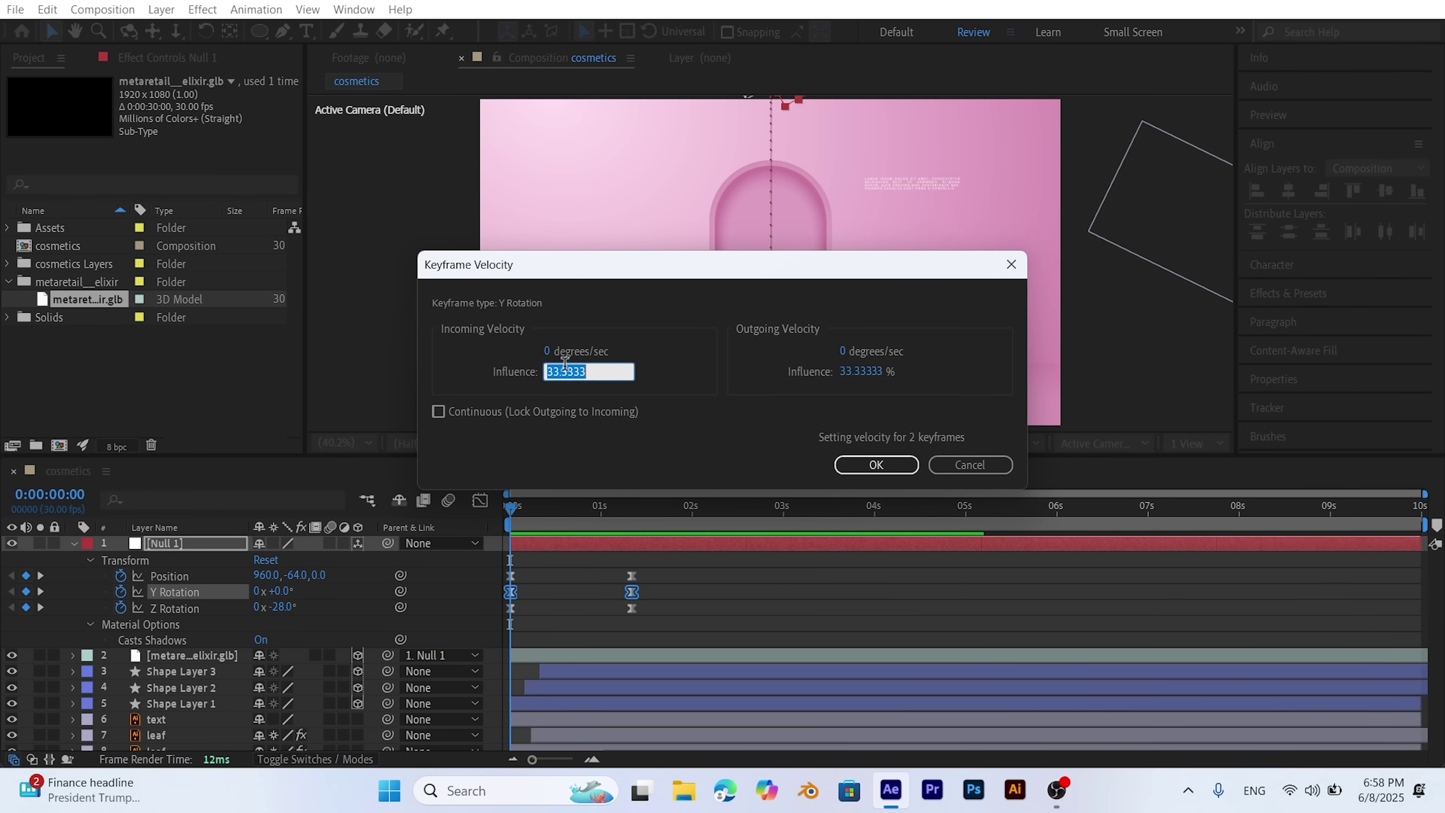
pyautogui.write('40')
pyautogui.press('Tab')
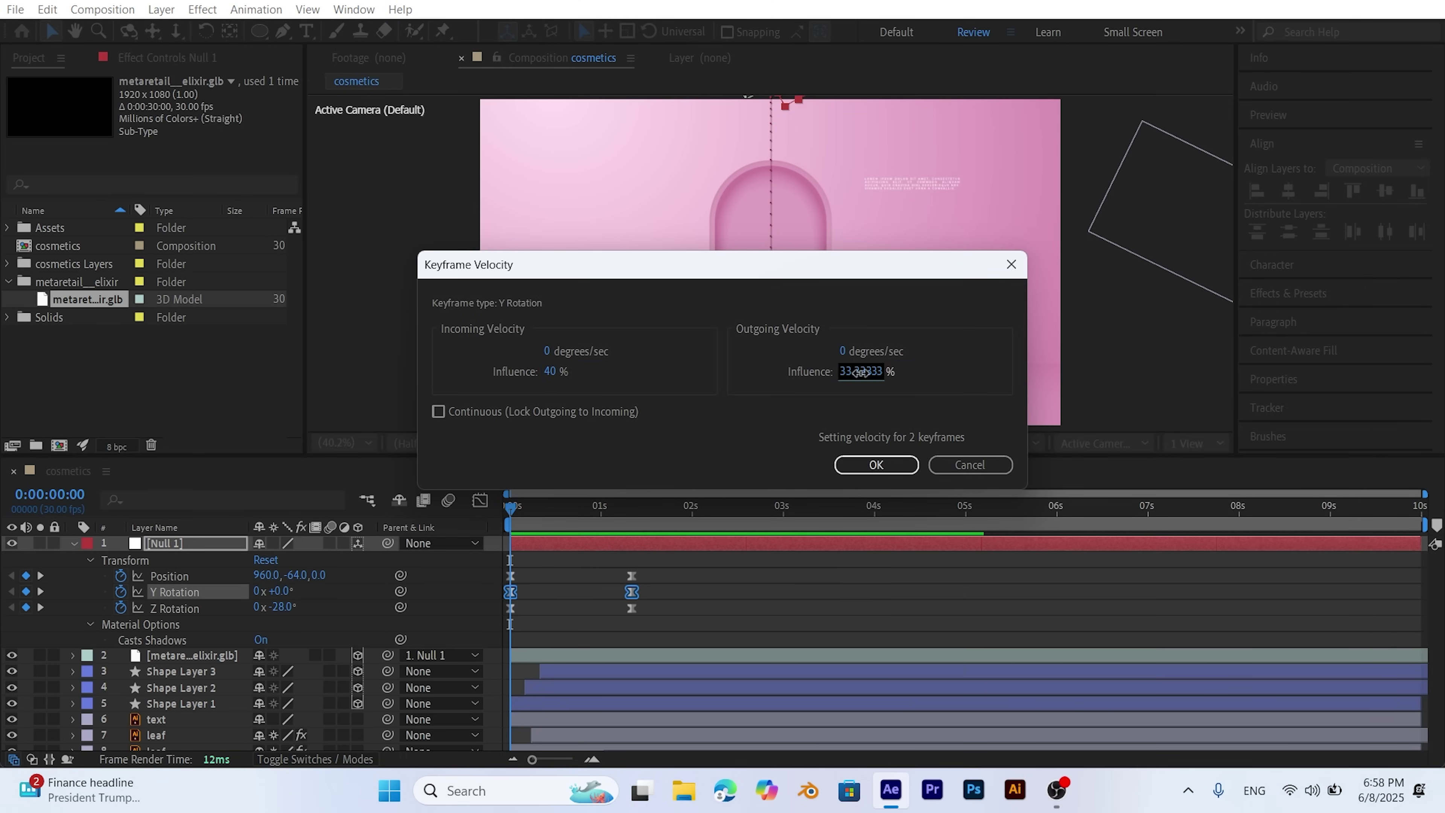
pyautogui.write('40')
pyautogui.click(875, 464)
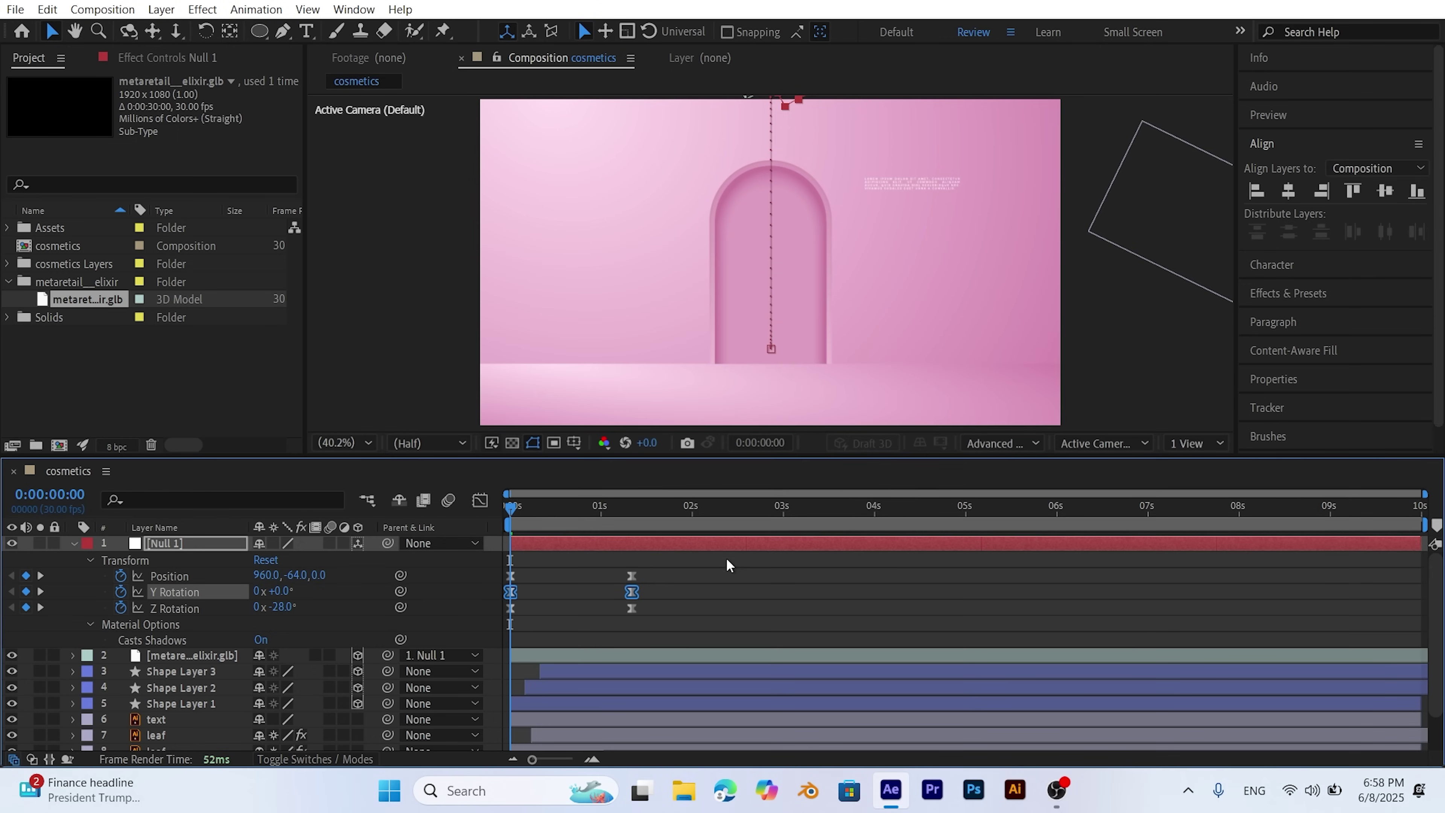
# Set the incoming and outgoing velocity influence of both null Z Rotation keyframes to 55%.
pyautogui.moveTo(657, 604); pyautogui.dragTo(499, 608)
pyautogui.rightClick(510, 607)
pyautogui.click(578, 572)
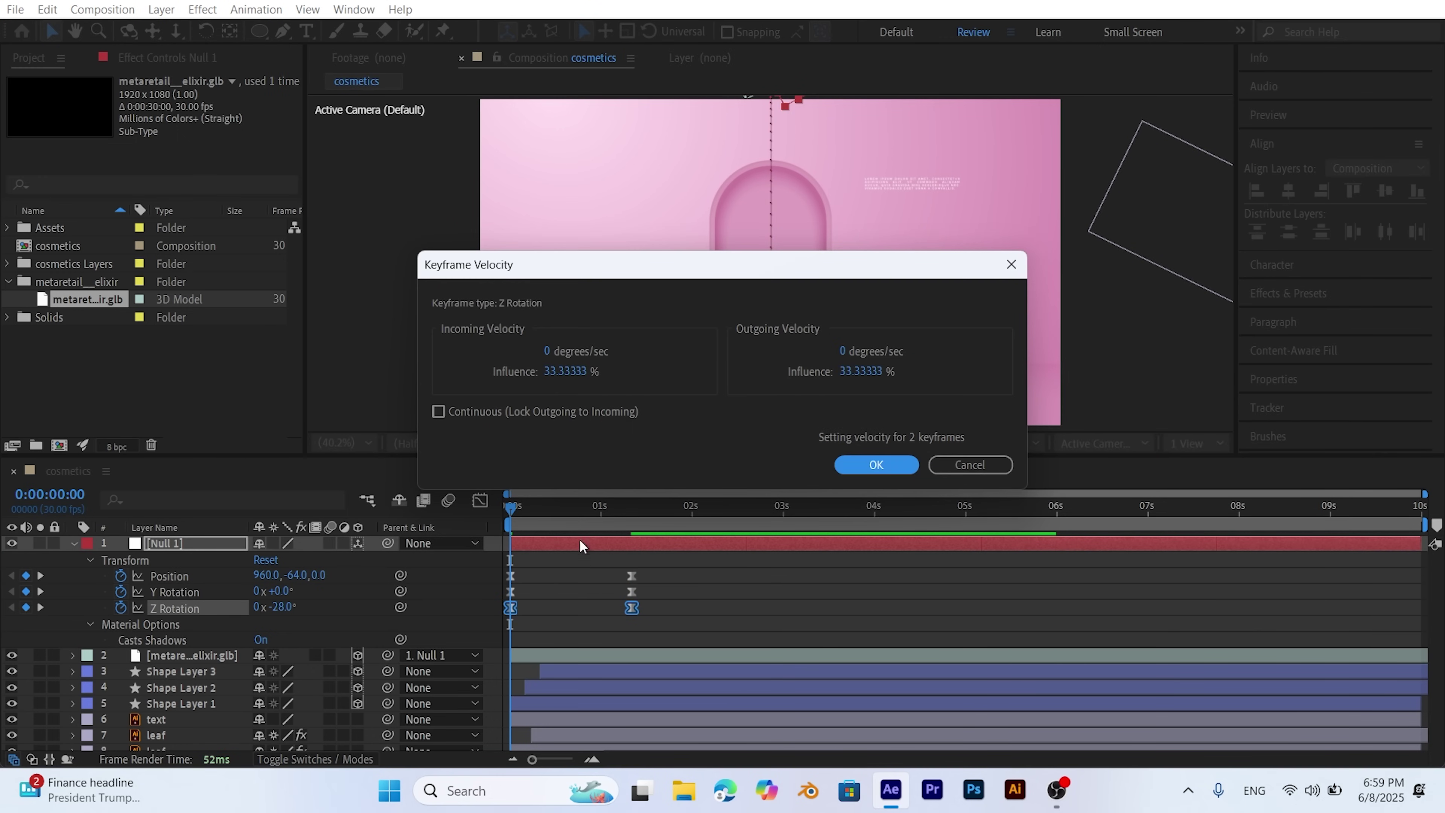
pyautogui.click(580, 371)
pyautogui.write('55')
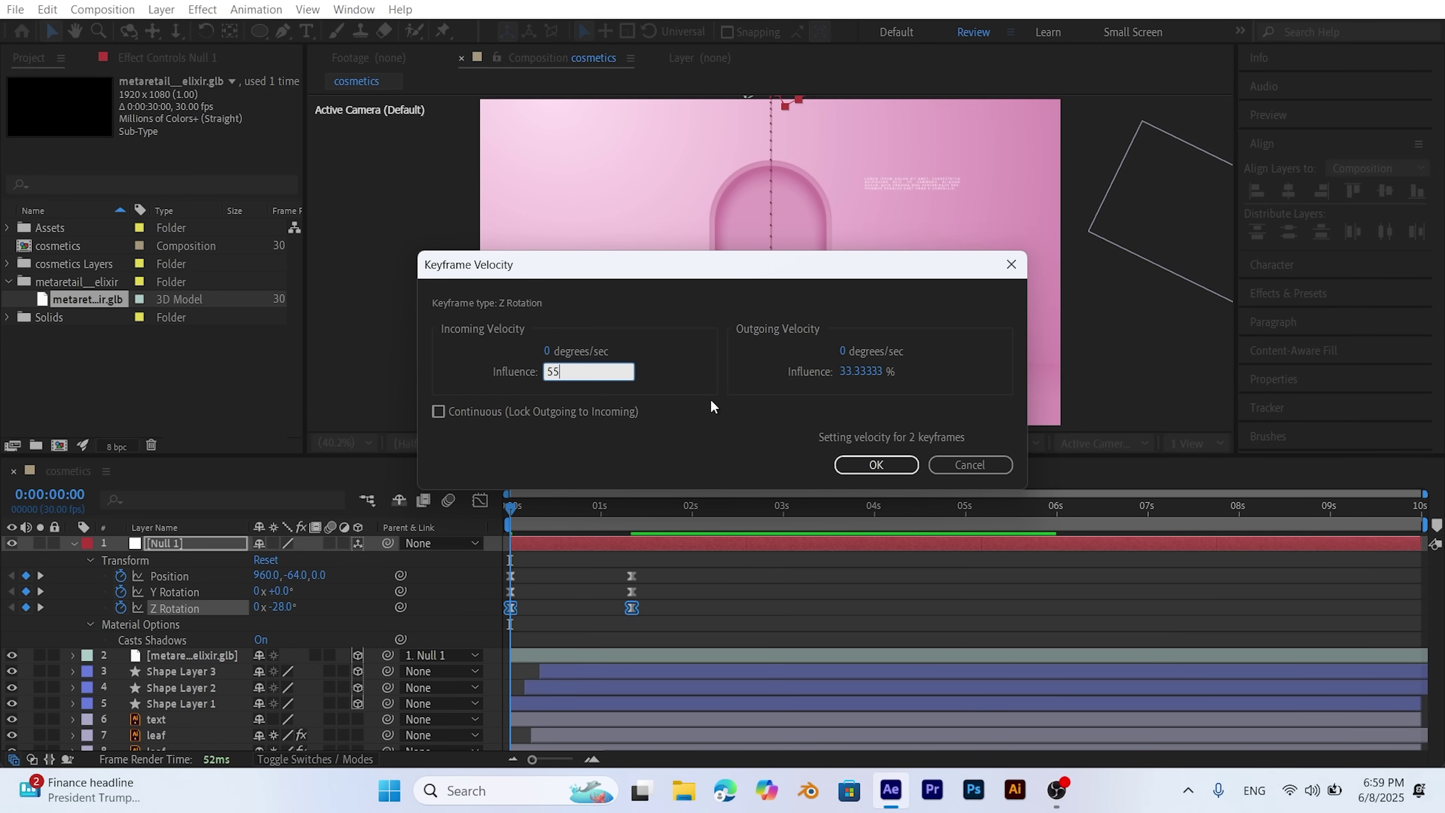
pyautogui.click(861, 371)
pyautogui.write('55')
pyautogui.click(868, 464)
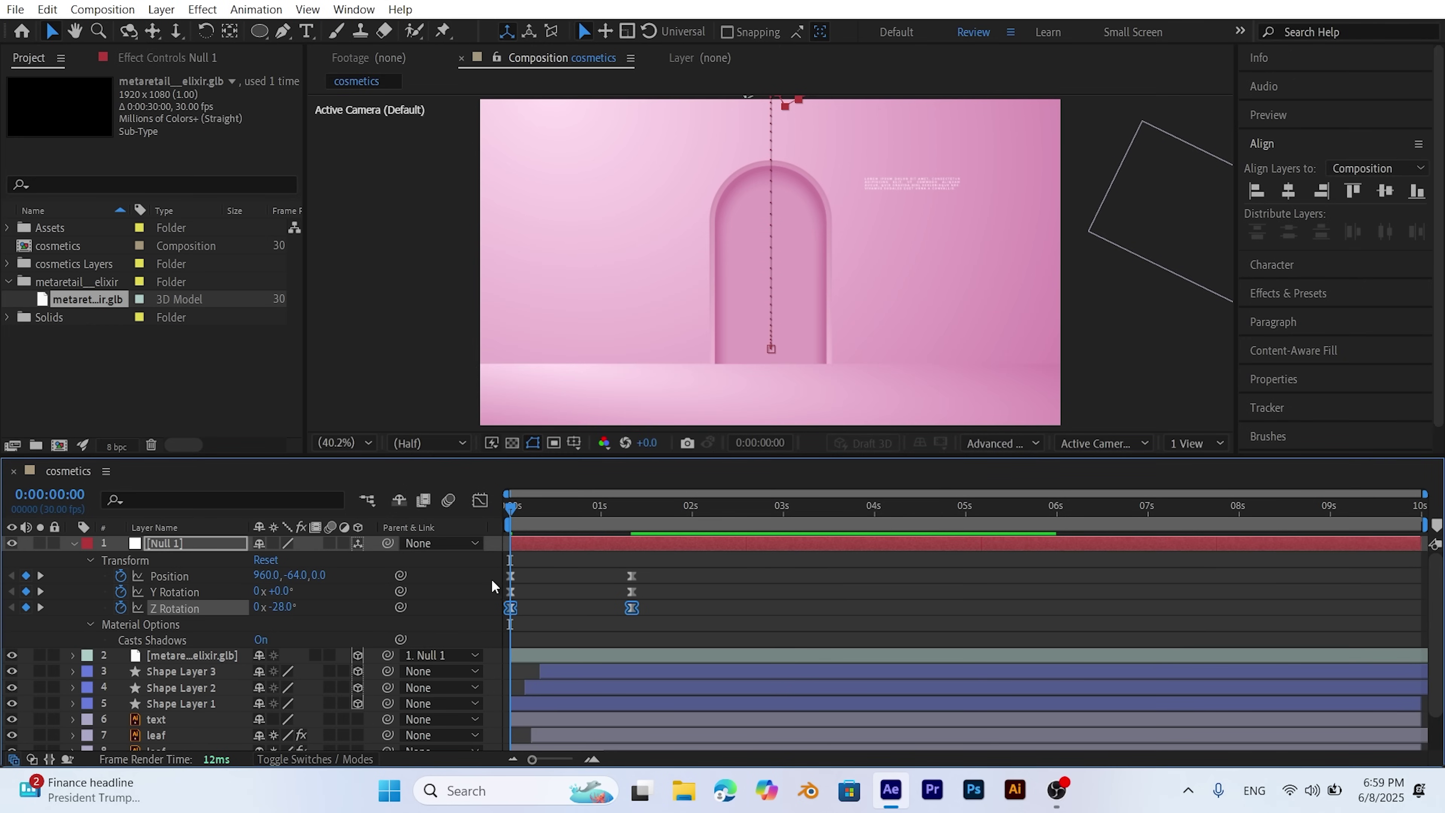
# Preview the bottle's eased descent, collapse the null's properties, and replay the whole scene from the start.
pyautogui.click(466, 592)
pyautogui.press('space')
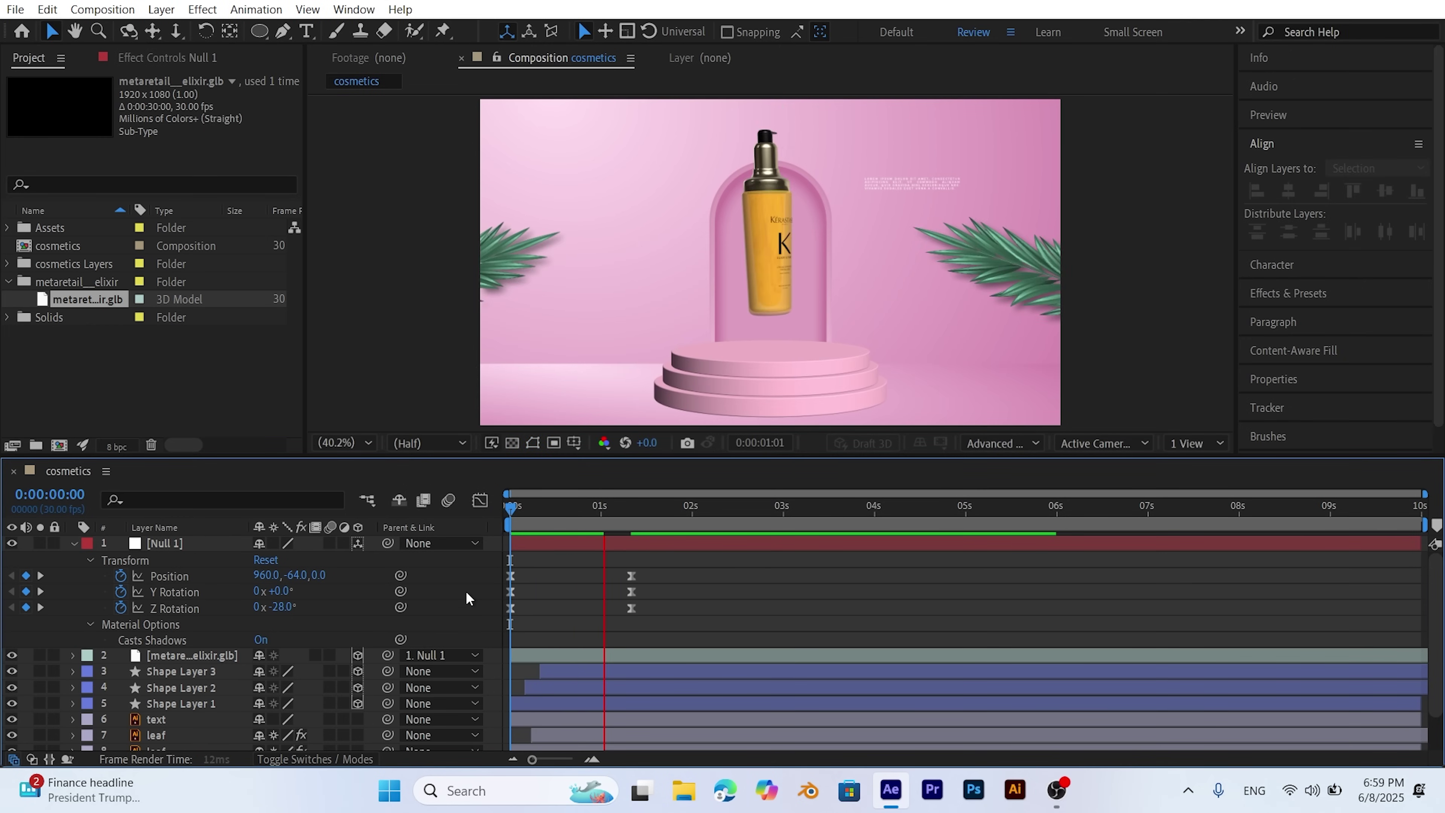
pyautogui.moveTo(548, 505); pyautogui.dragTo(492, 533)
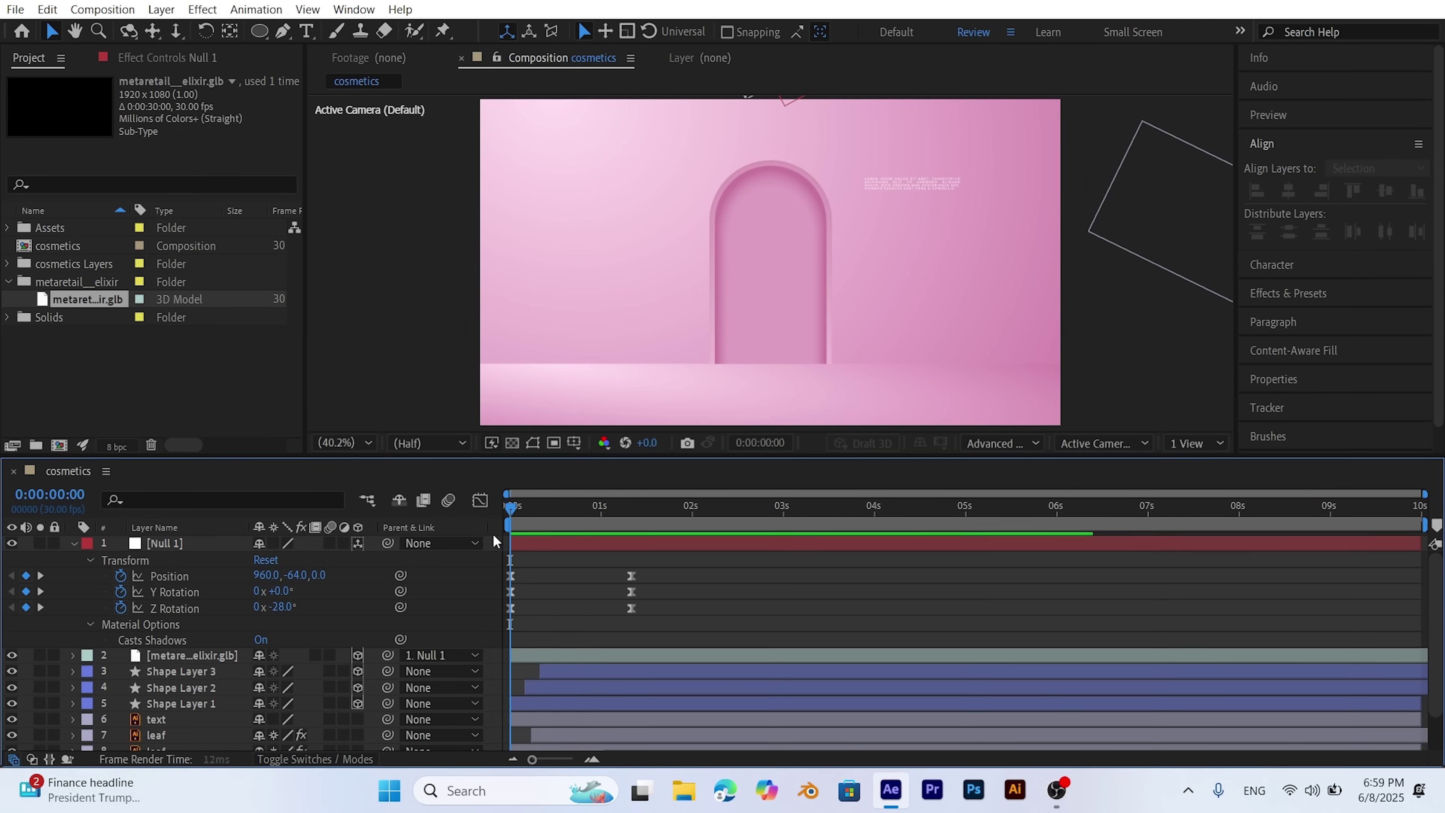
pyautogui.click(72, 544)
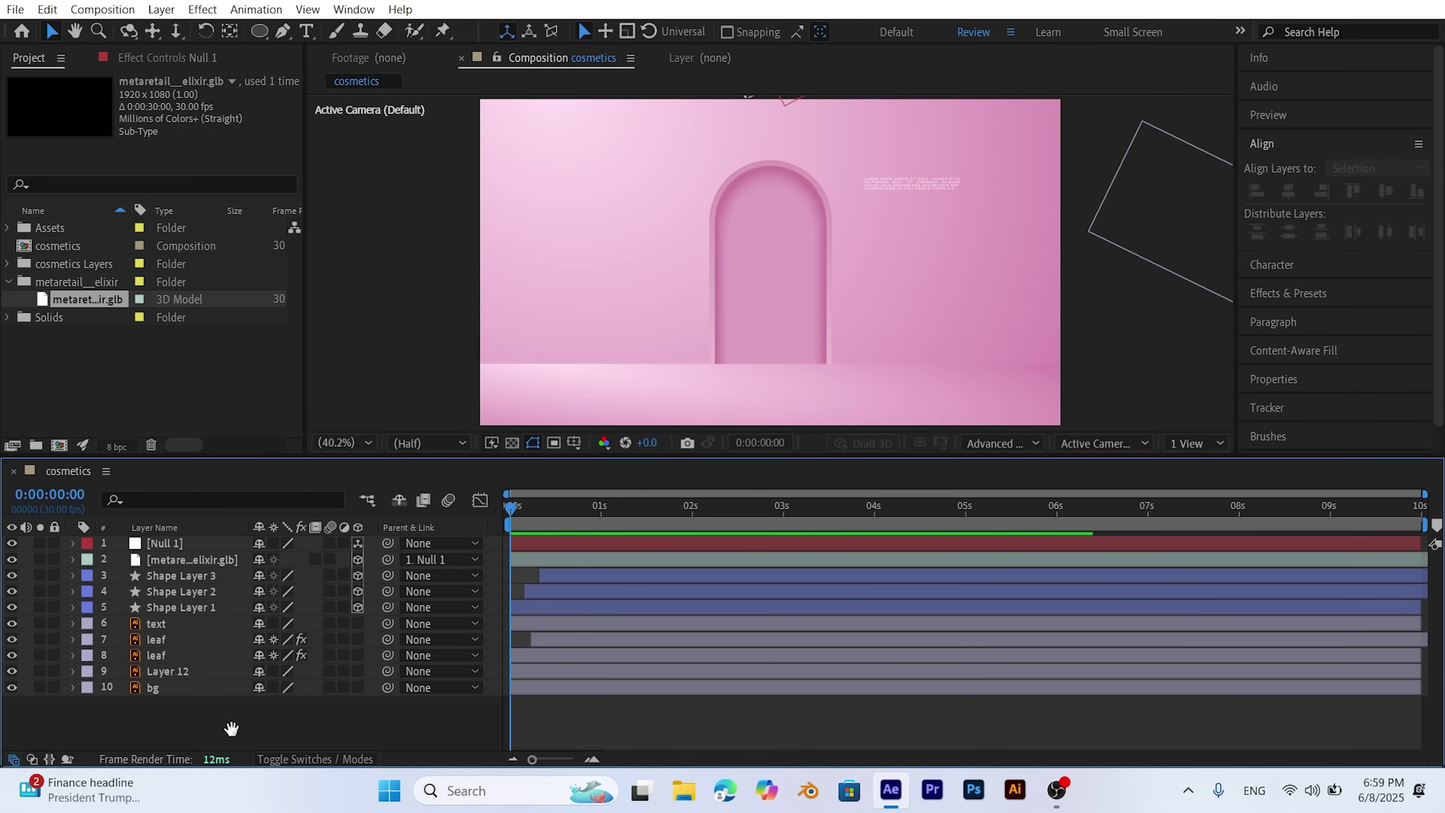
pyautogui.press('space')
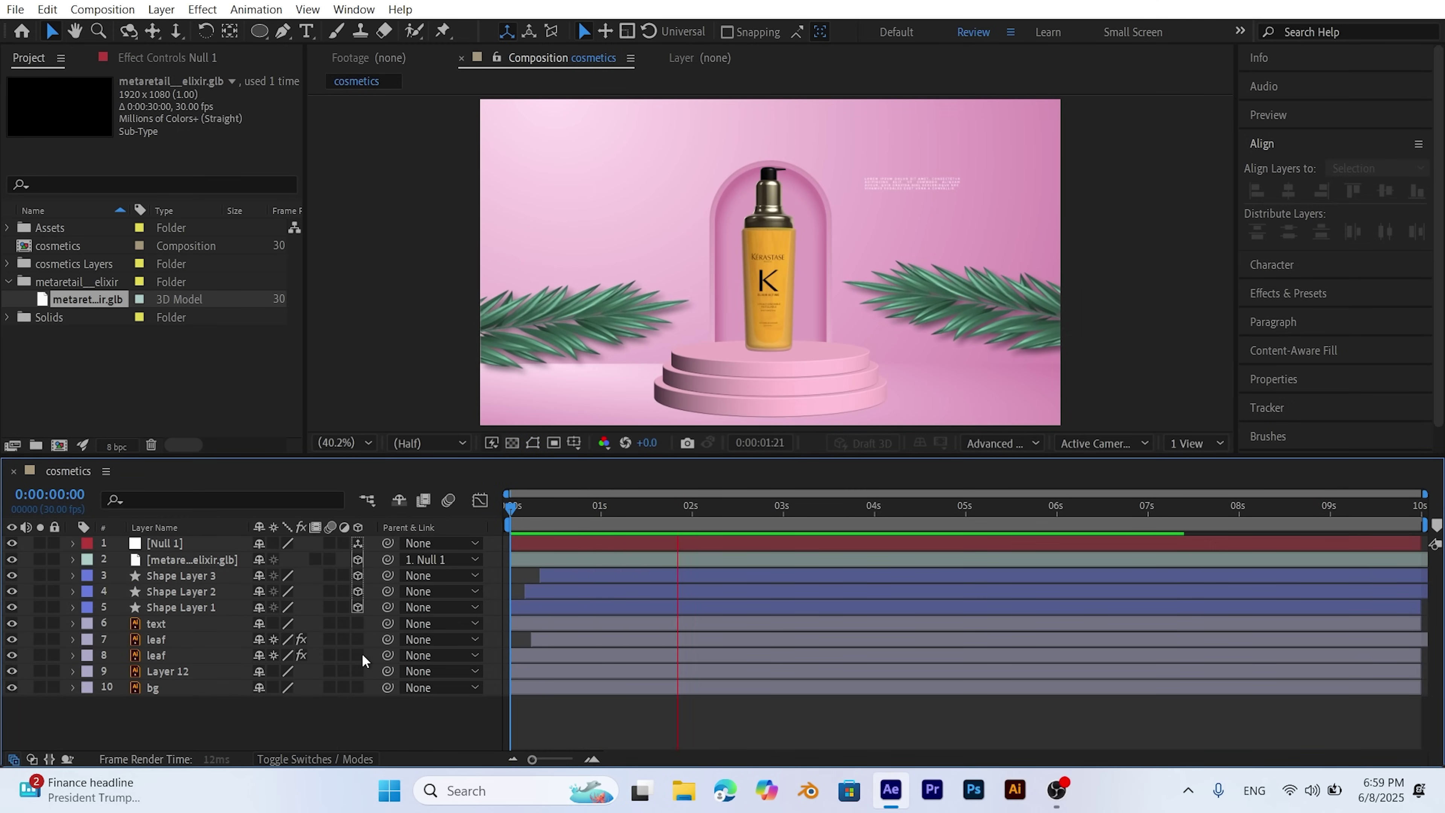
pyautogui.moveTo(537, 508); pyautogui.dragTo(780, 537)
pyautogui.press('space')
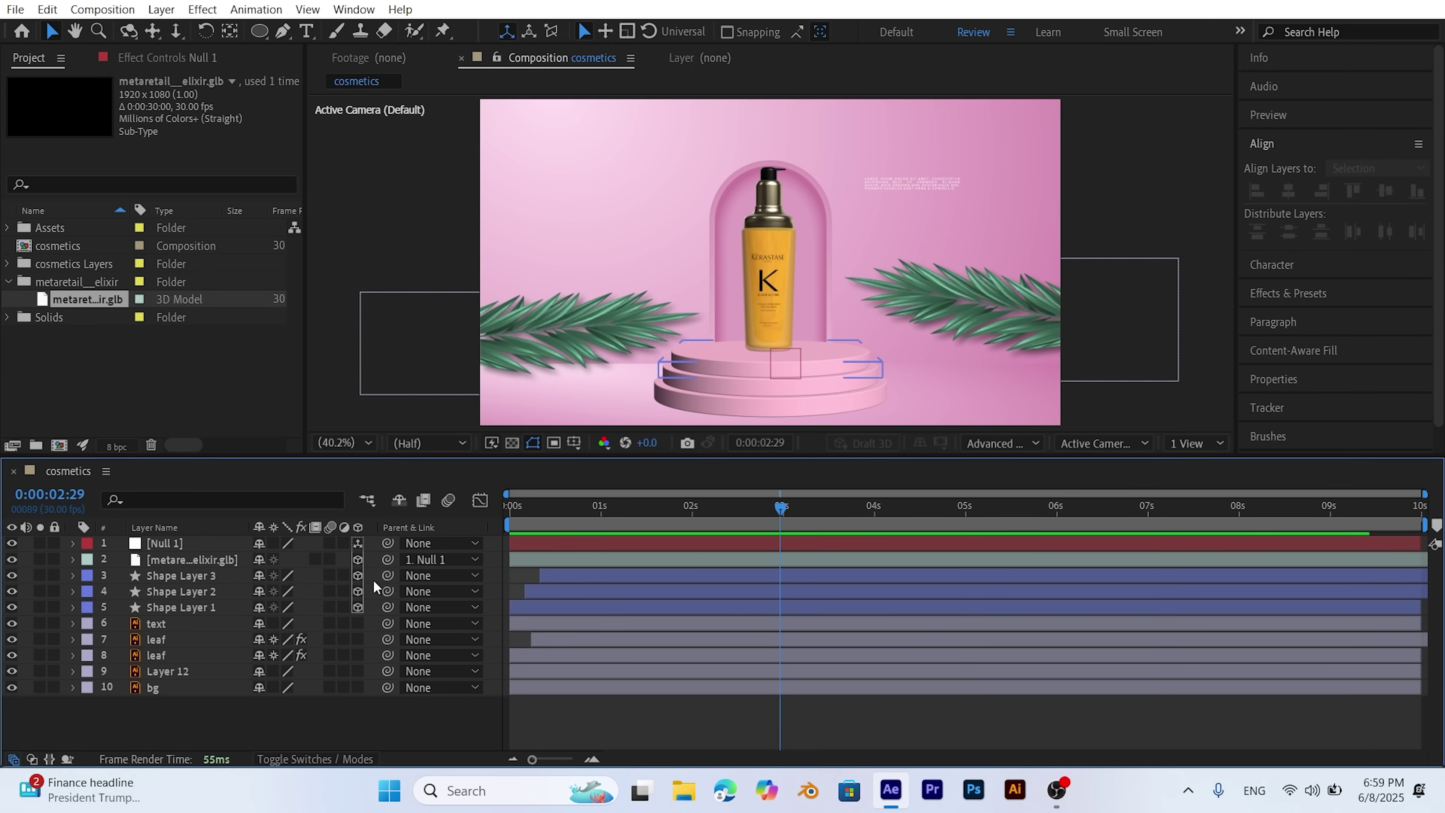
# Add Position and Opacity keyframes to the text layer at the start of the composition.
pyautogui.click(177, 624)
pyautogui.scroll(1, 847, 204)
pyautogui.moveTo(847, 204); pyautogui.dragTo(818, 205)
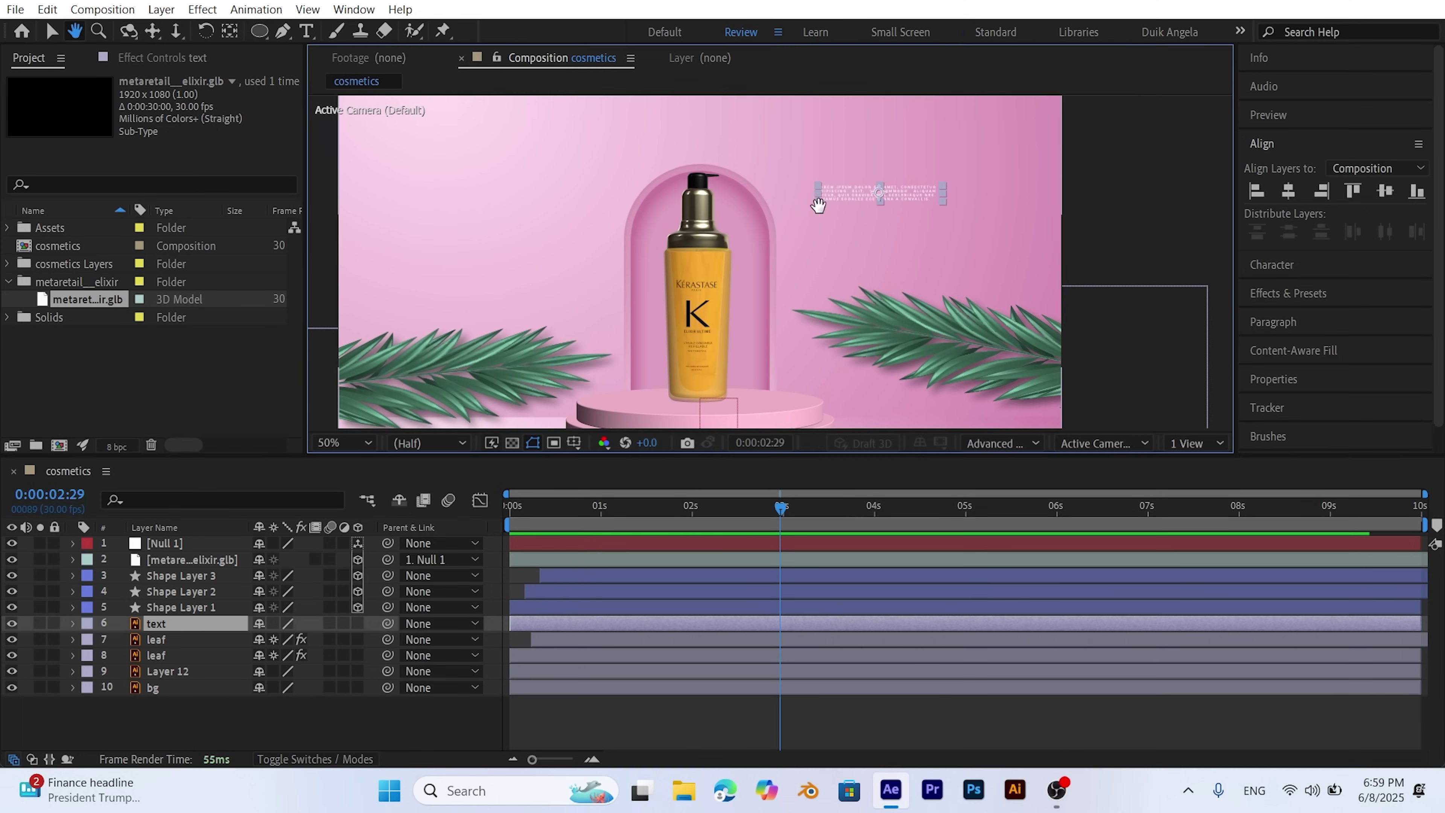
pyautogui.scroll(2, 818, 205)
pyautogui.press('v')
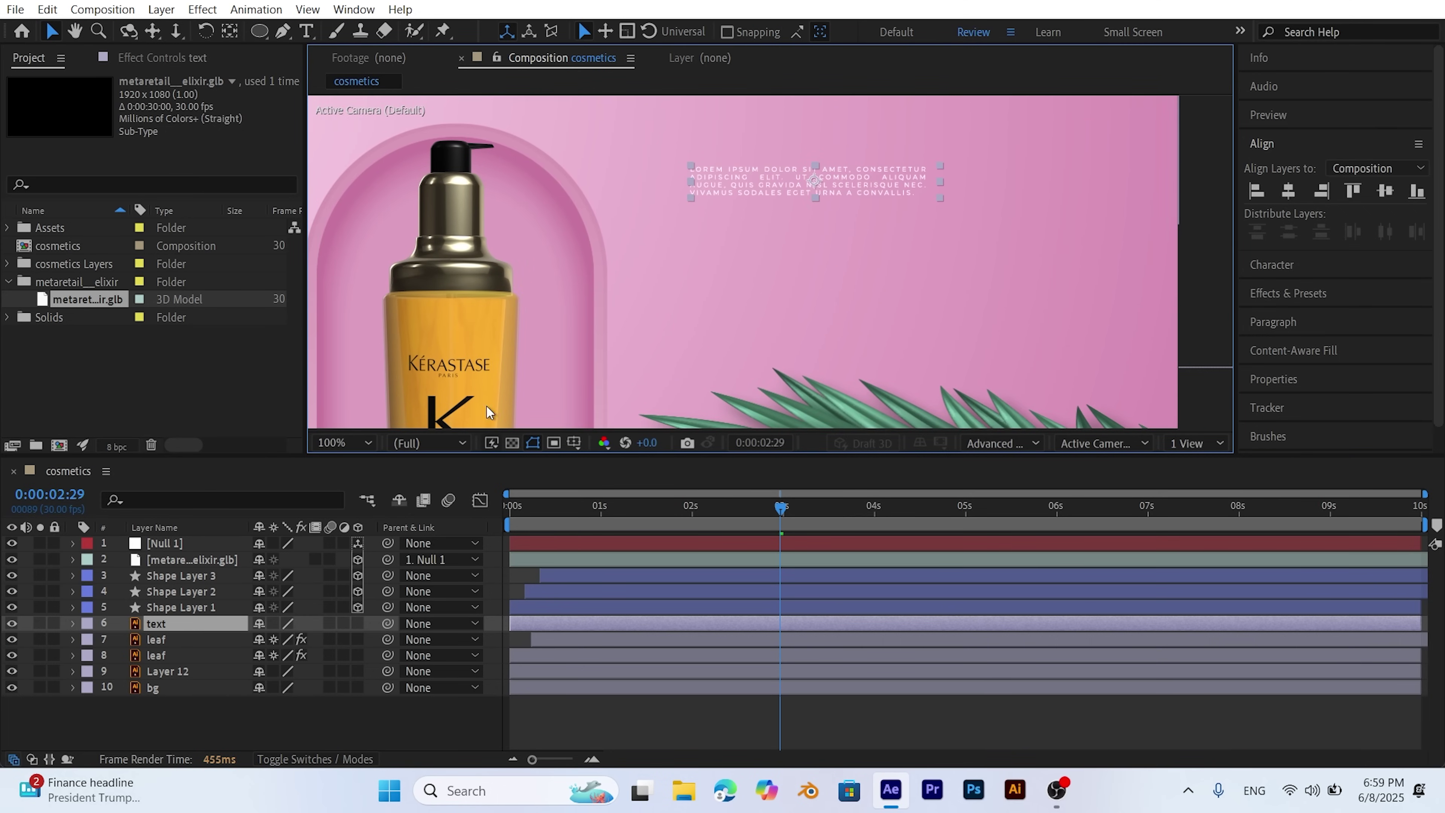
pyautogui.click(507, 509)
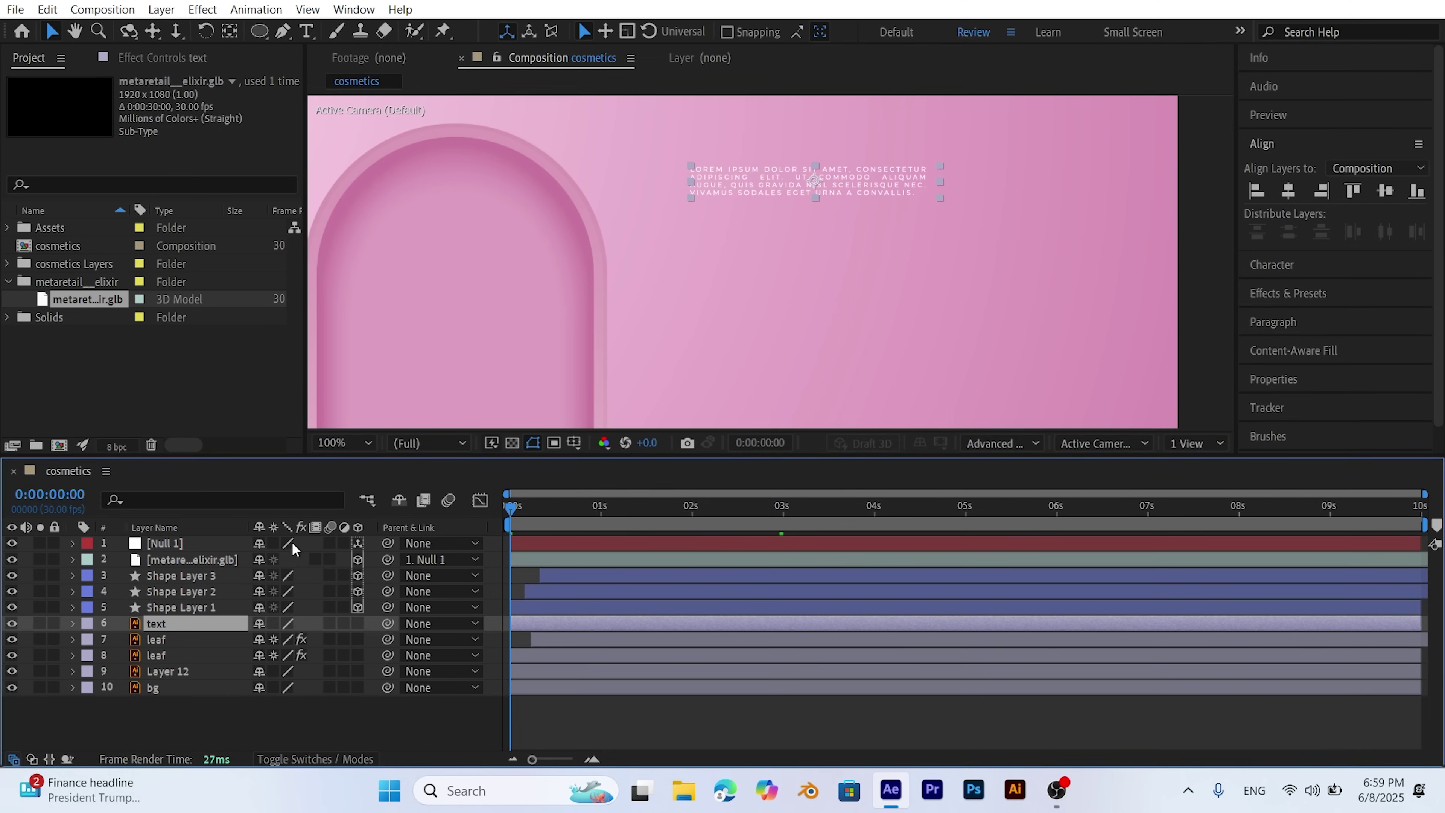
pyautogui.press('p')
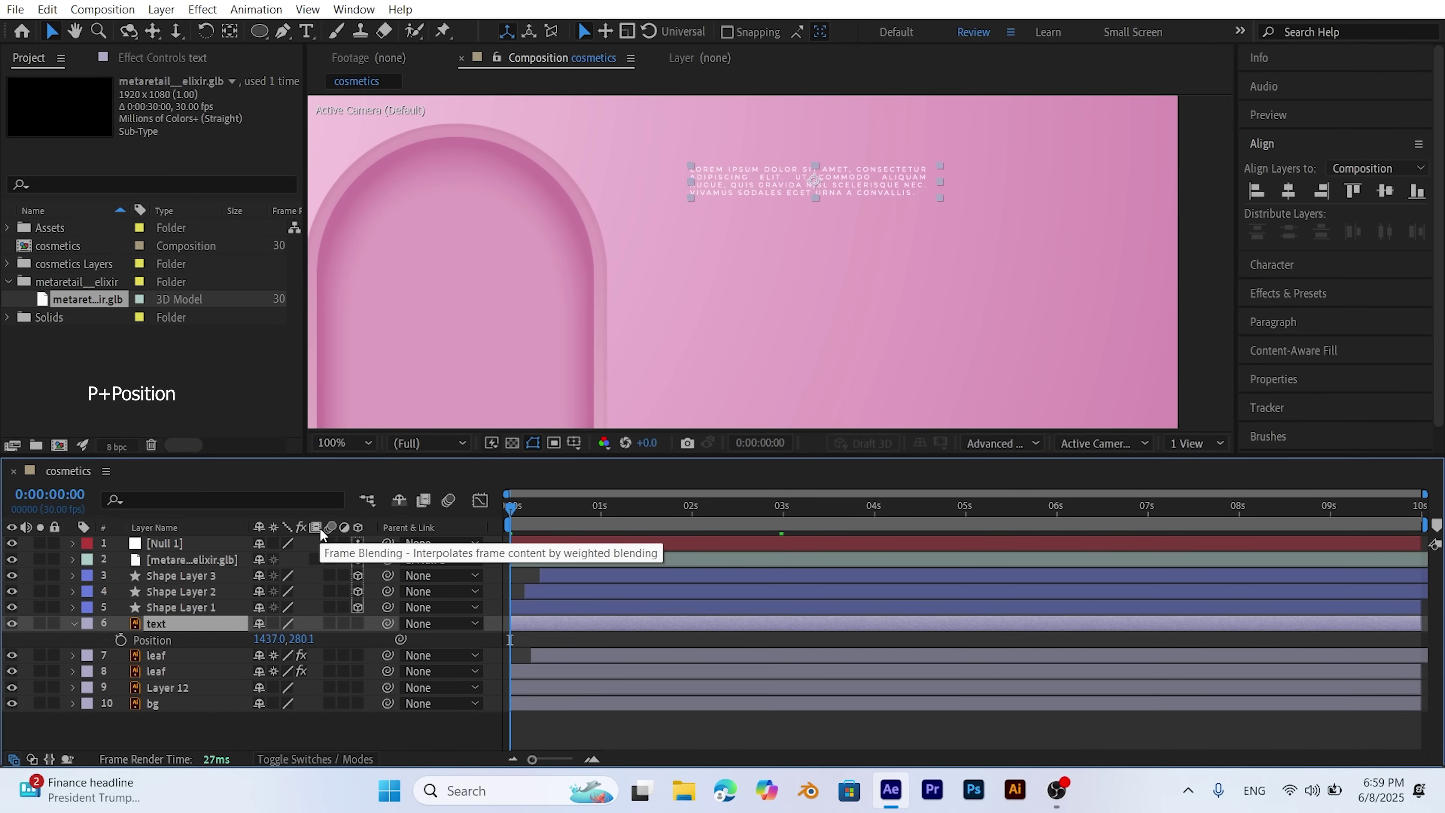
pyautogui.click(120, 641)
pyautogui.hotkey('shift', 't')
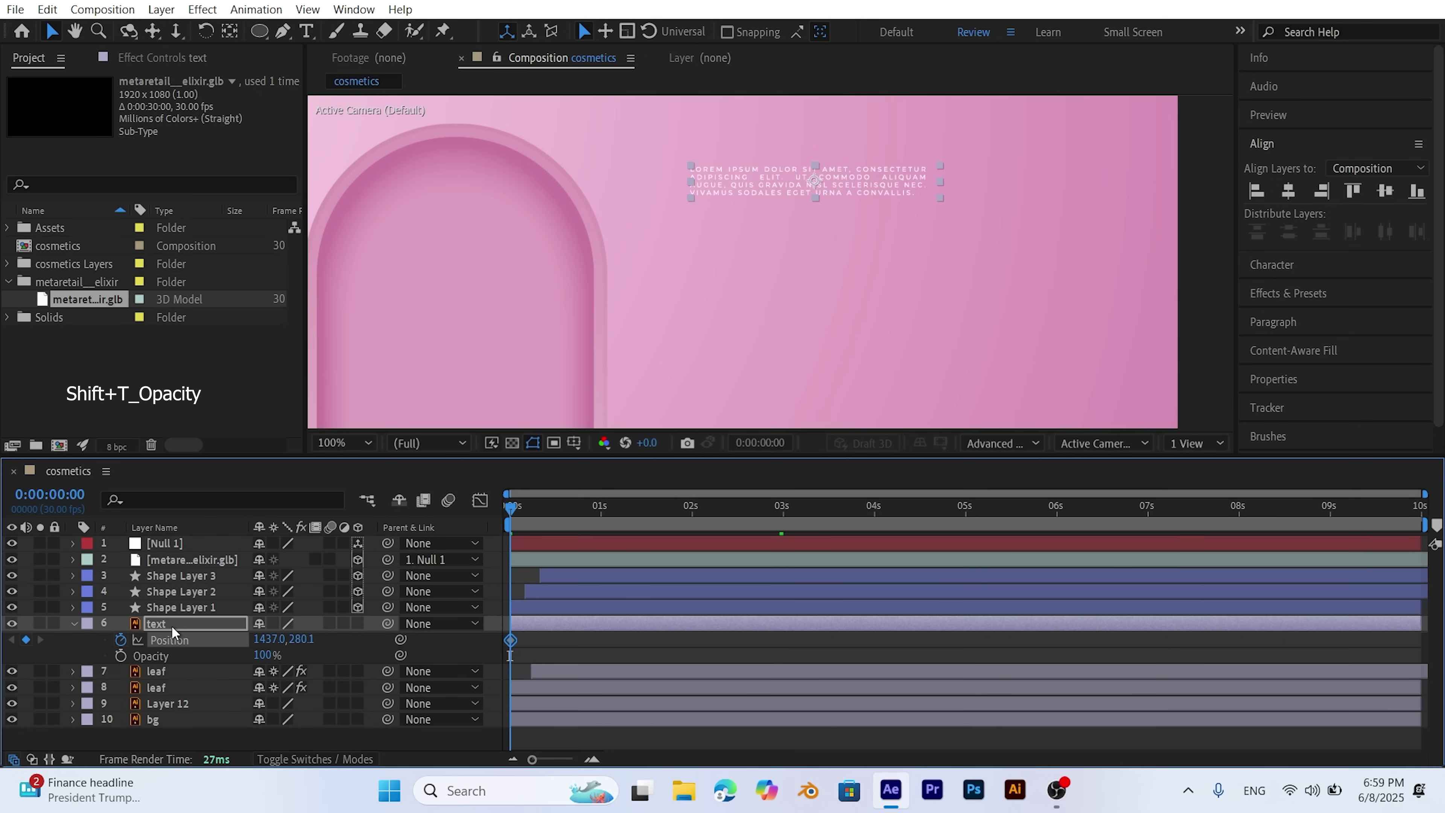
pyautogui.click(120, 655)
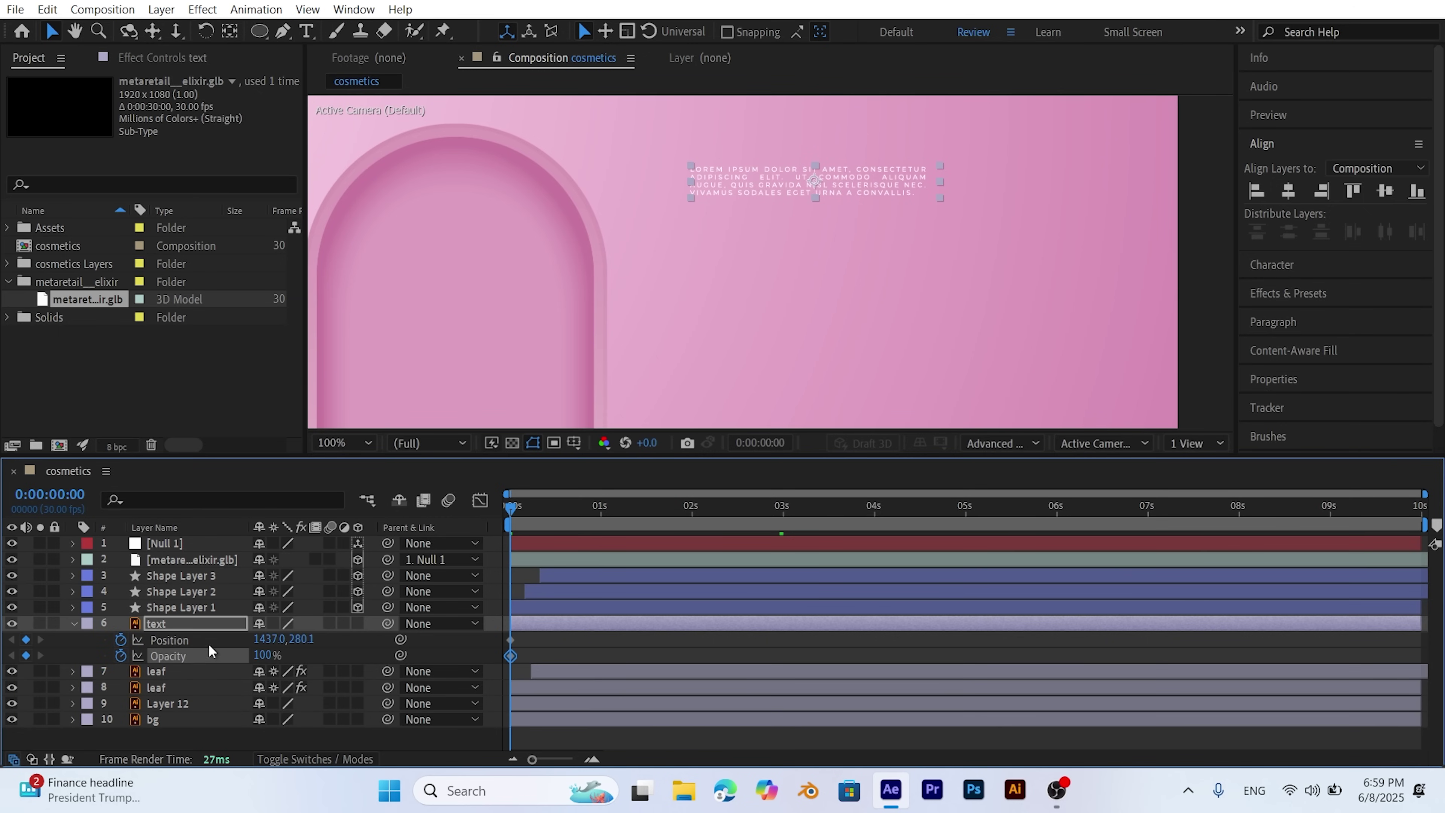
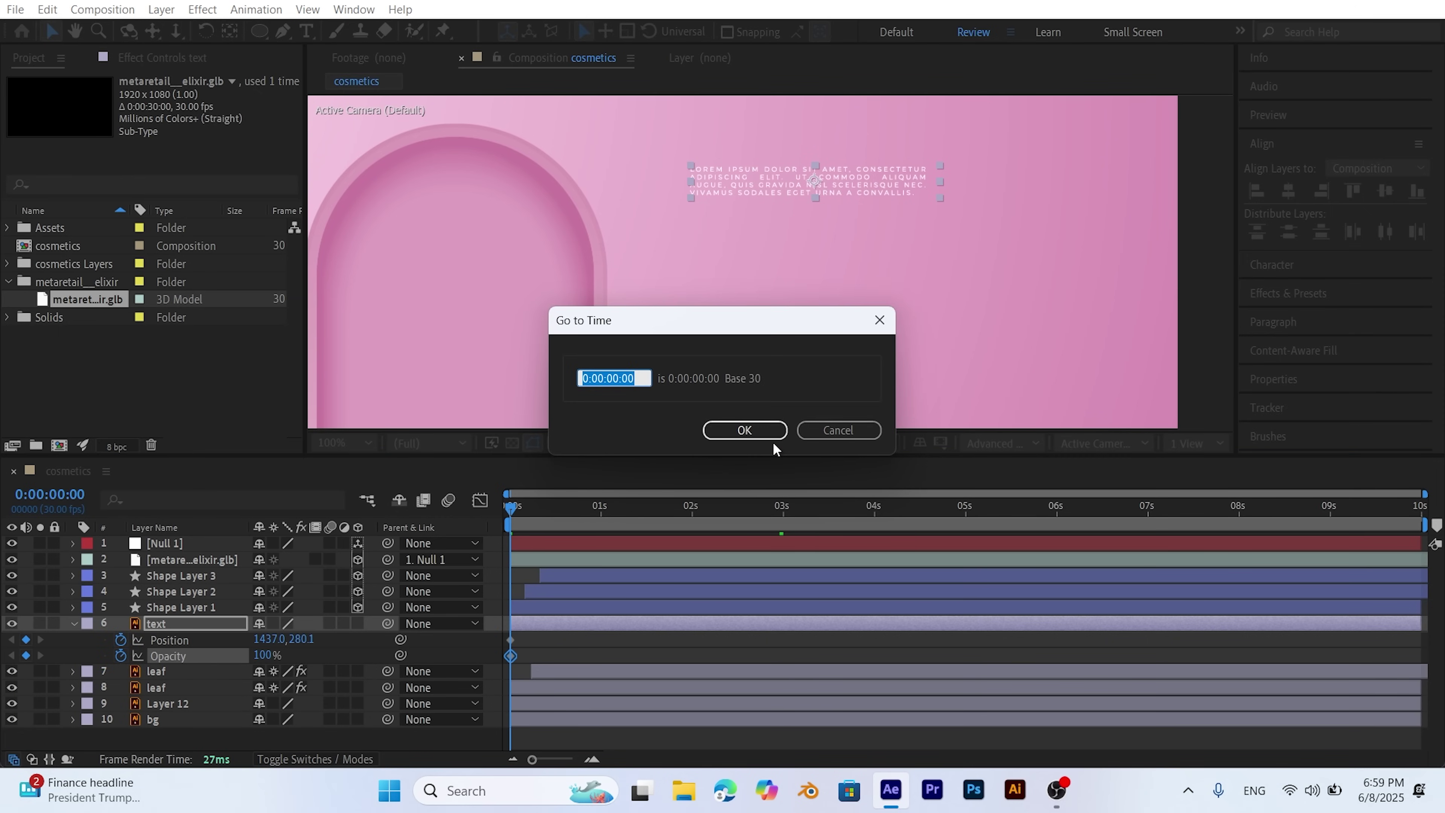
# Add a Position keyframe with the same value to the text layer 35 frames in, at 0:00:01:05.
pyautogui.write('+35')
pyautogui.click(765, 432)
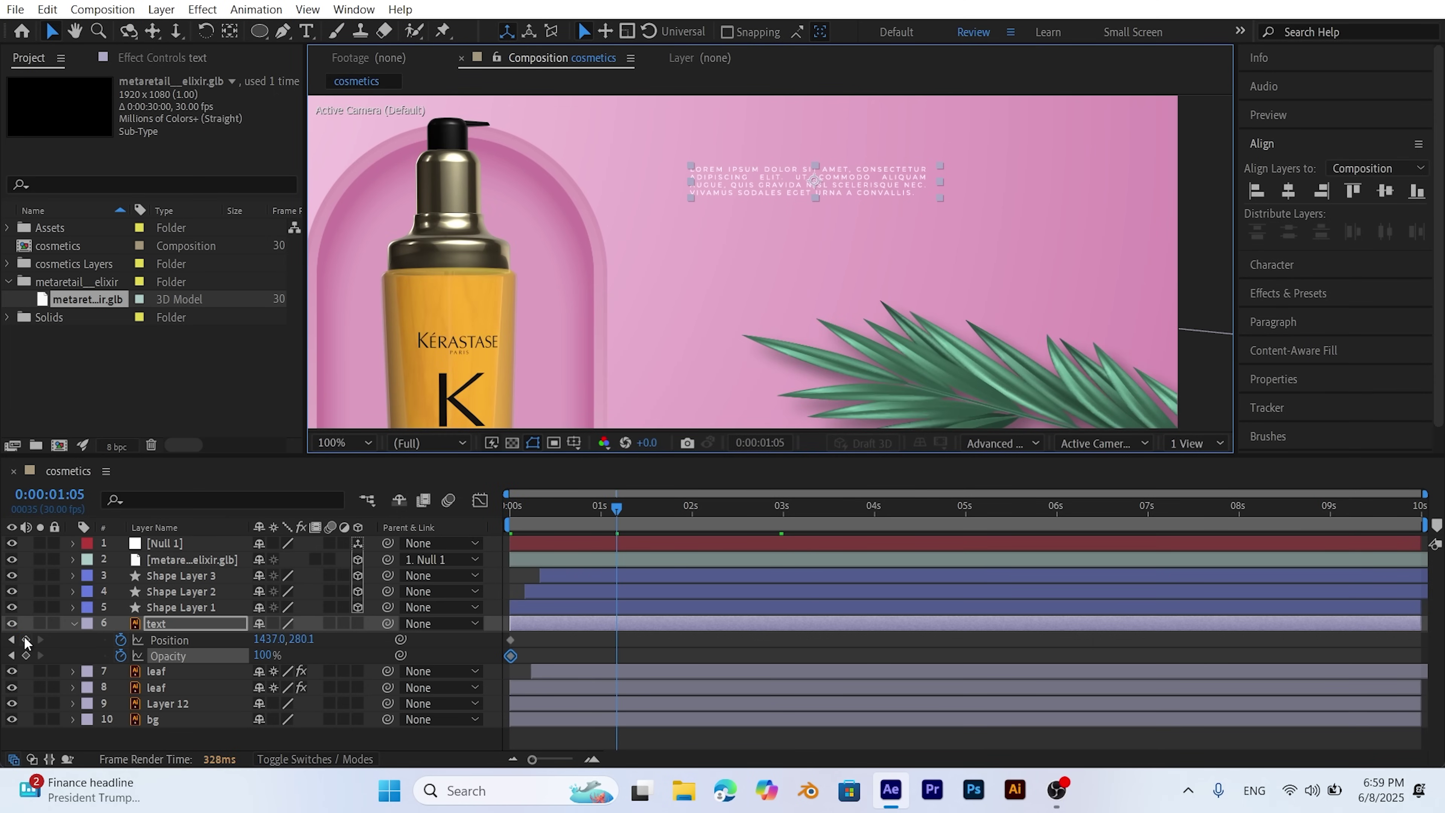
pyautogui.click(25, 640)
# Add an Opacity keyframe to the text layer at 0:00:00:10 and return to its first keyframes.
pyautogui.moveTo(596, 505); pyautogui.dragTo(501, 524)
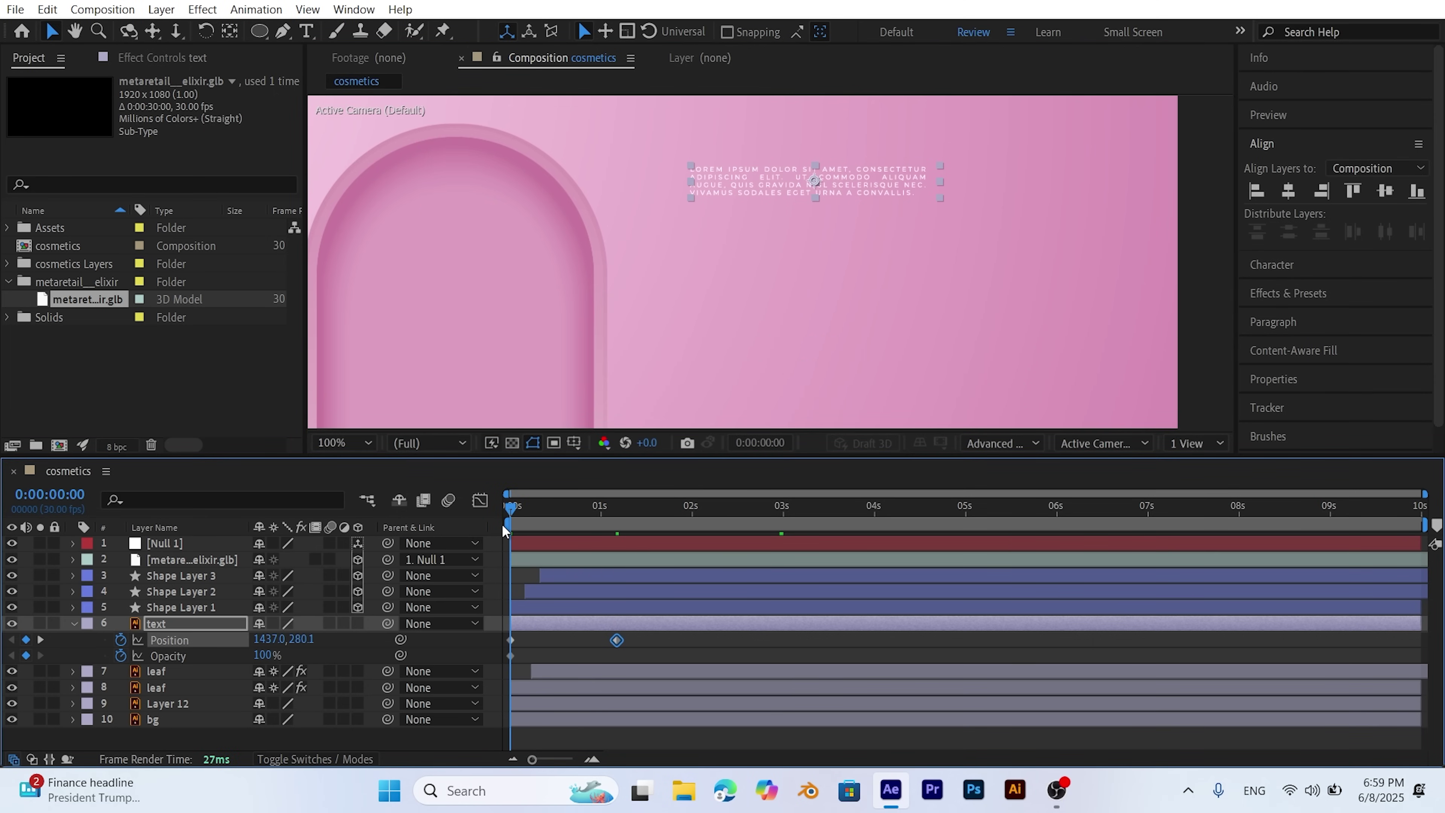
pyautogui.click(769, 445)
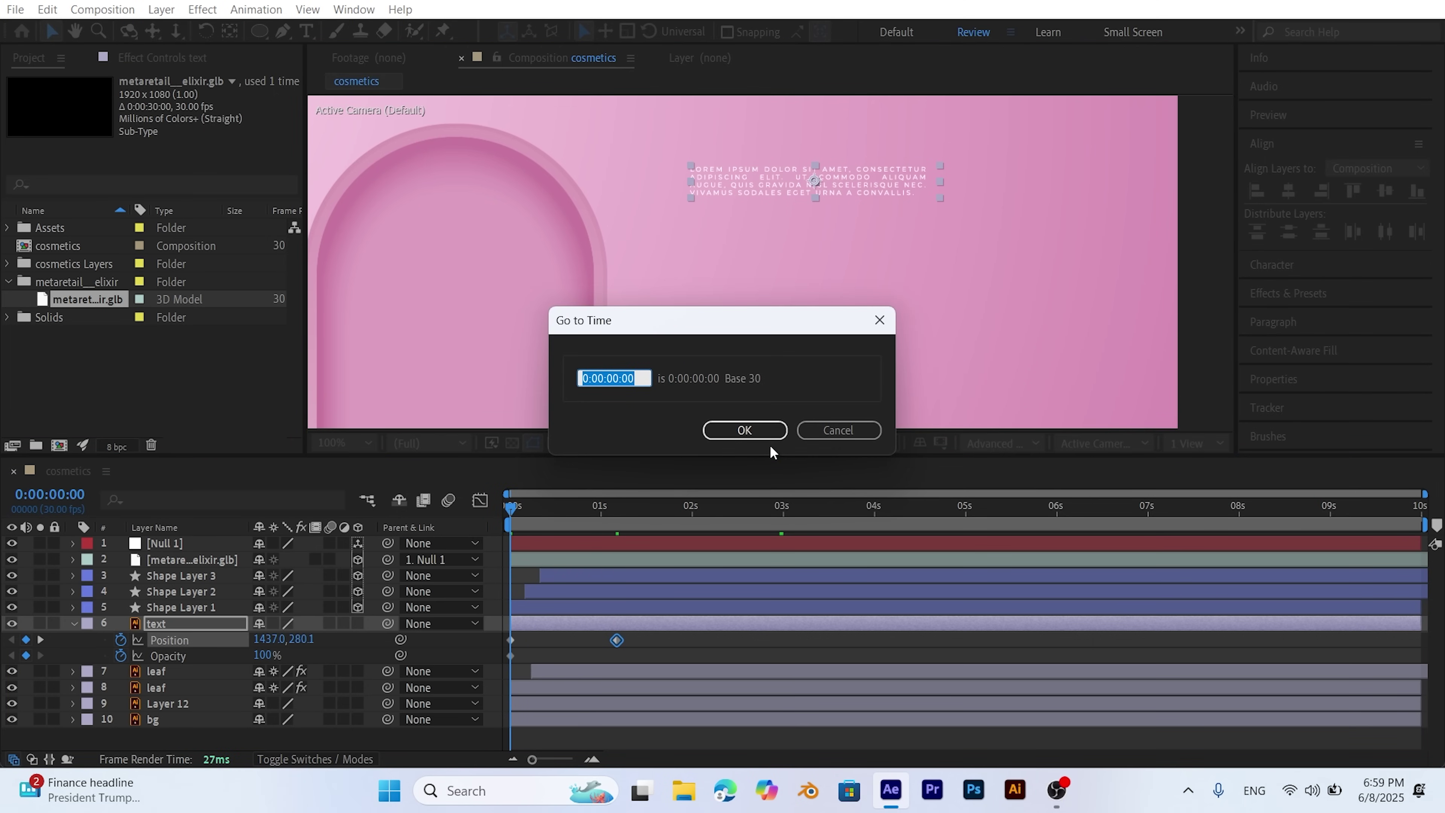
pyautogui.write('+10')
pyautogui.press('Return')
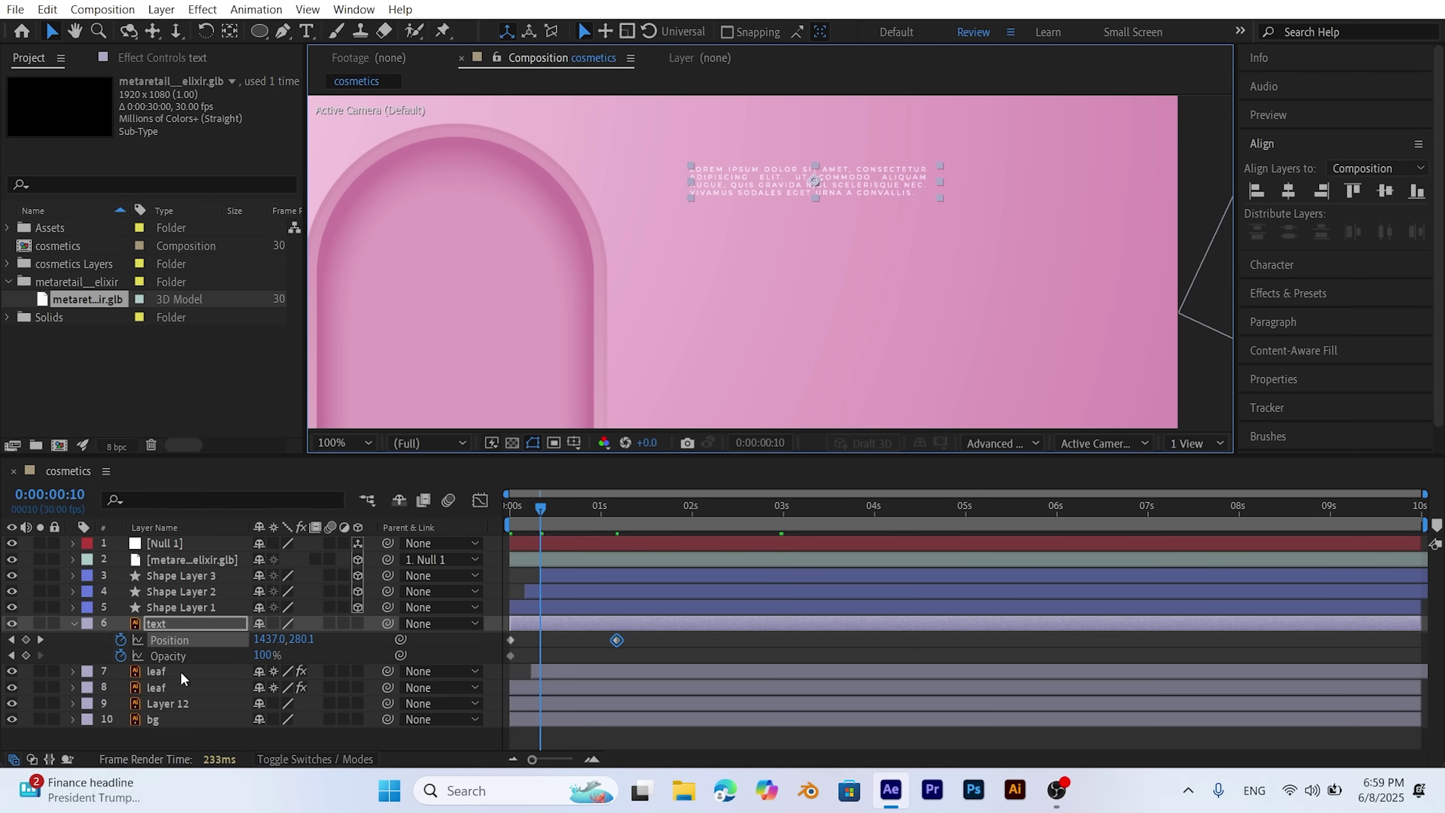
pyautogui.click(26, 655)
pyautogui.click(11, 640)
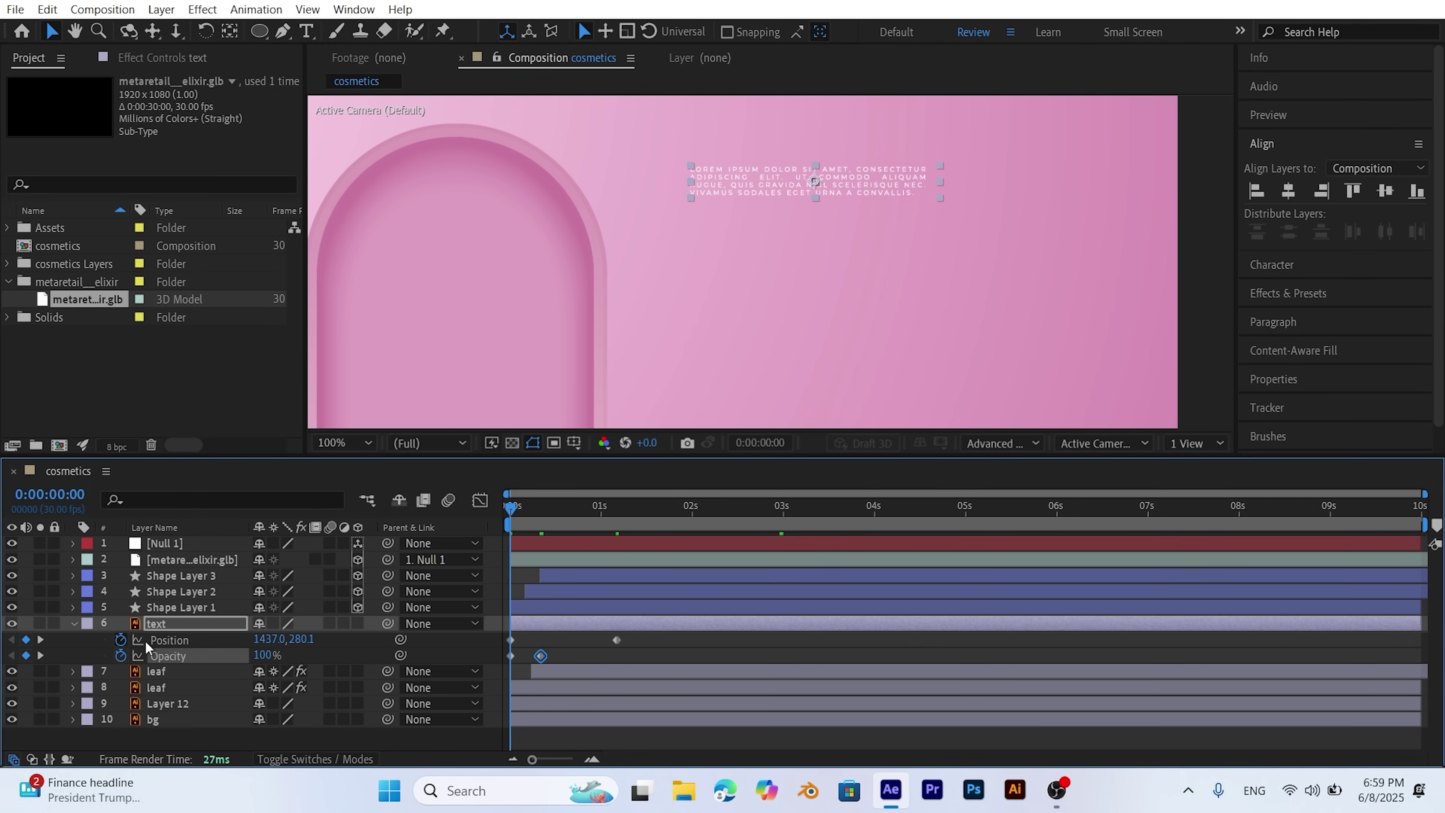
# Set the text layer's starting position to 1437, 312.1 and opacity to 0%, and apply Easy Ease to all its keyframes.
pyautogui.moveTo(301, 638); pyautogui.dragTo(205, 661)
pyautogui.click(601, 651)
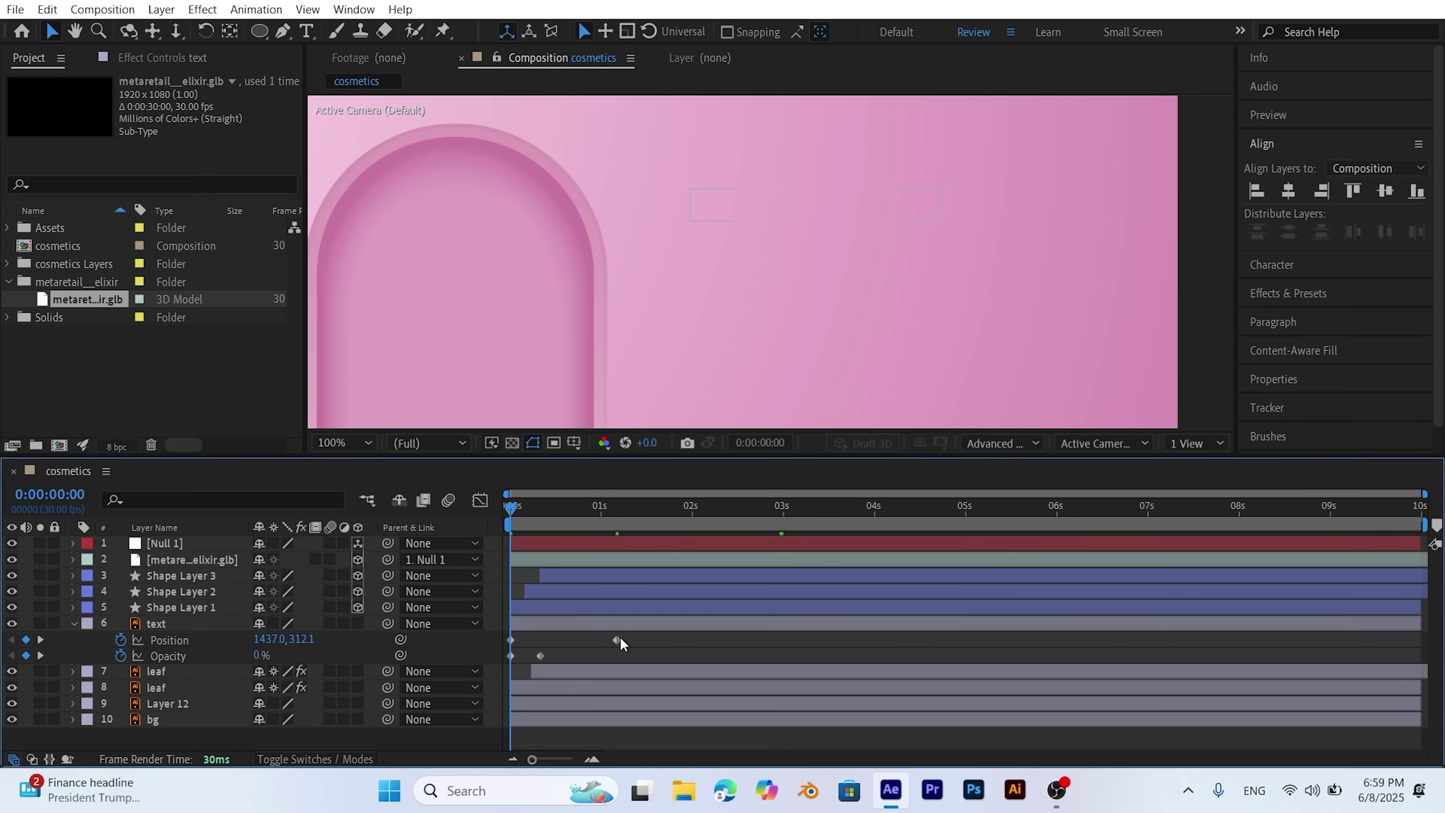
pyautogui.moveTo(637, 636); pyautogui.dragTo(511, 653)
pyautogui.rightClick(511, 642)
pyautogui.moveTo(625, 624)
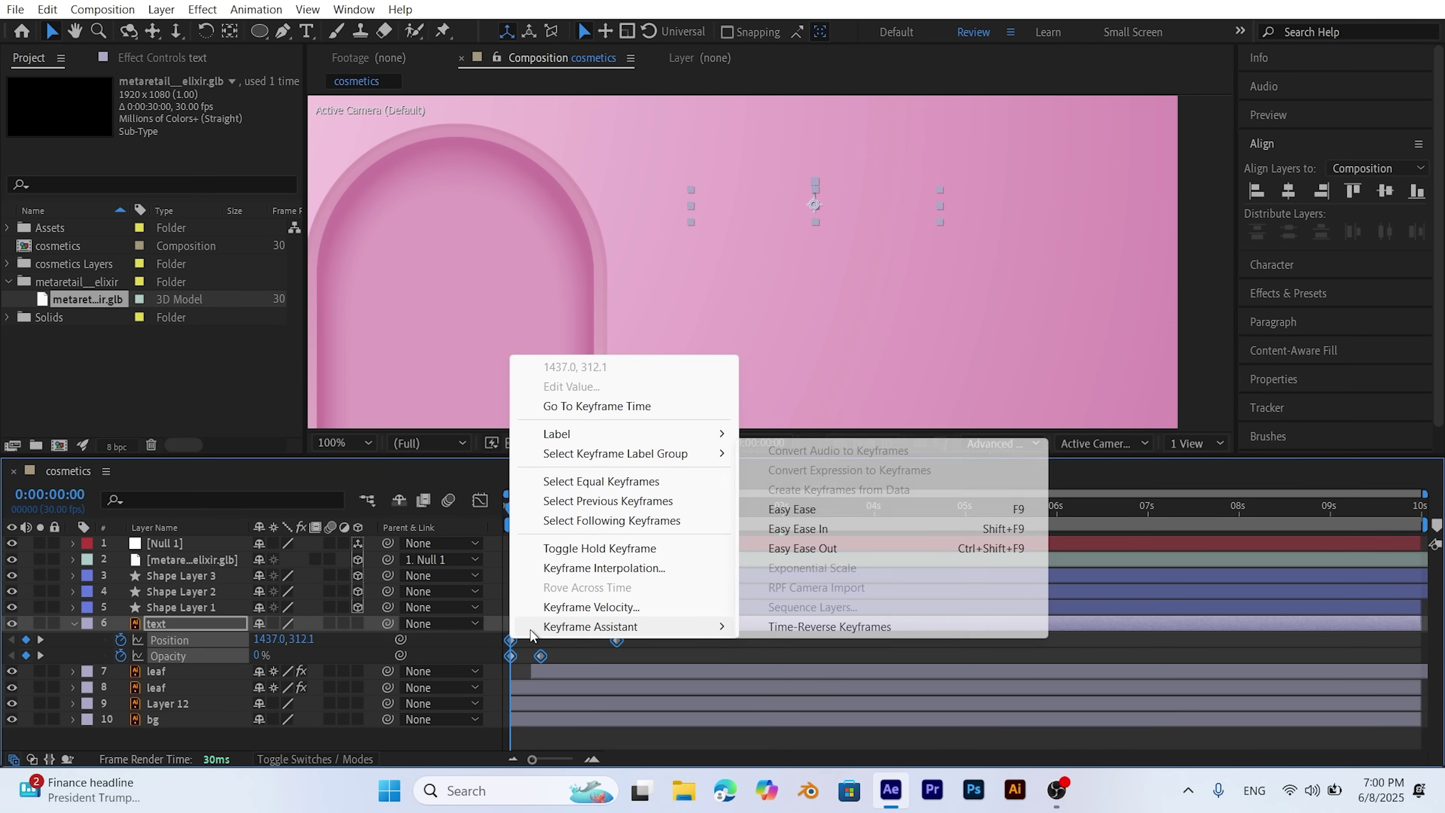
pyautogui.click(812, 512)
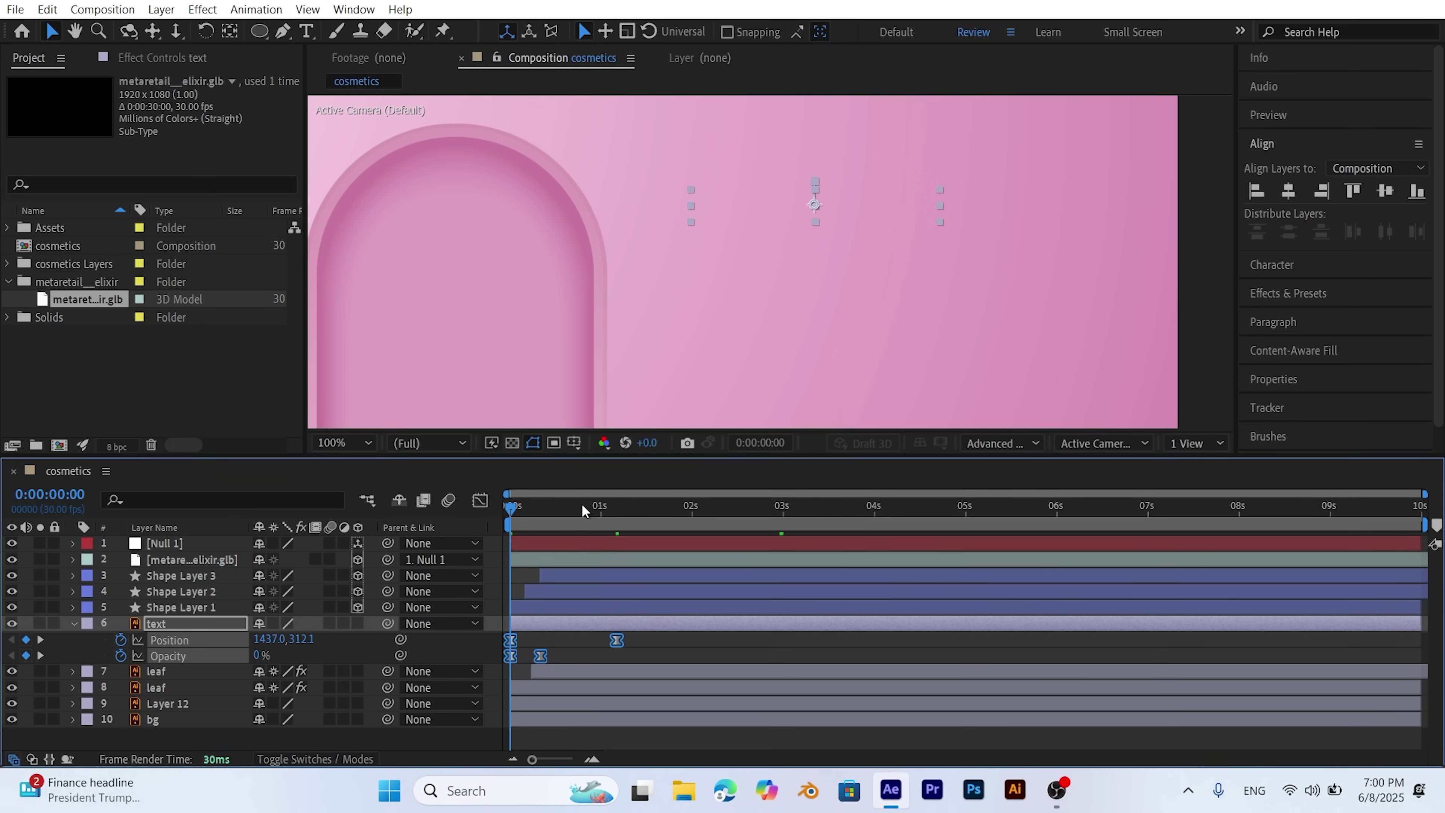
# Reshape the easing curve of the text's position keyframes in the Graph Editor and shift its opacity keyframes slightly later.
pyautogui.moveTo(640, 633); pyautogui.dragTo(484, 649)
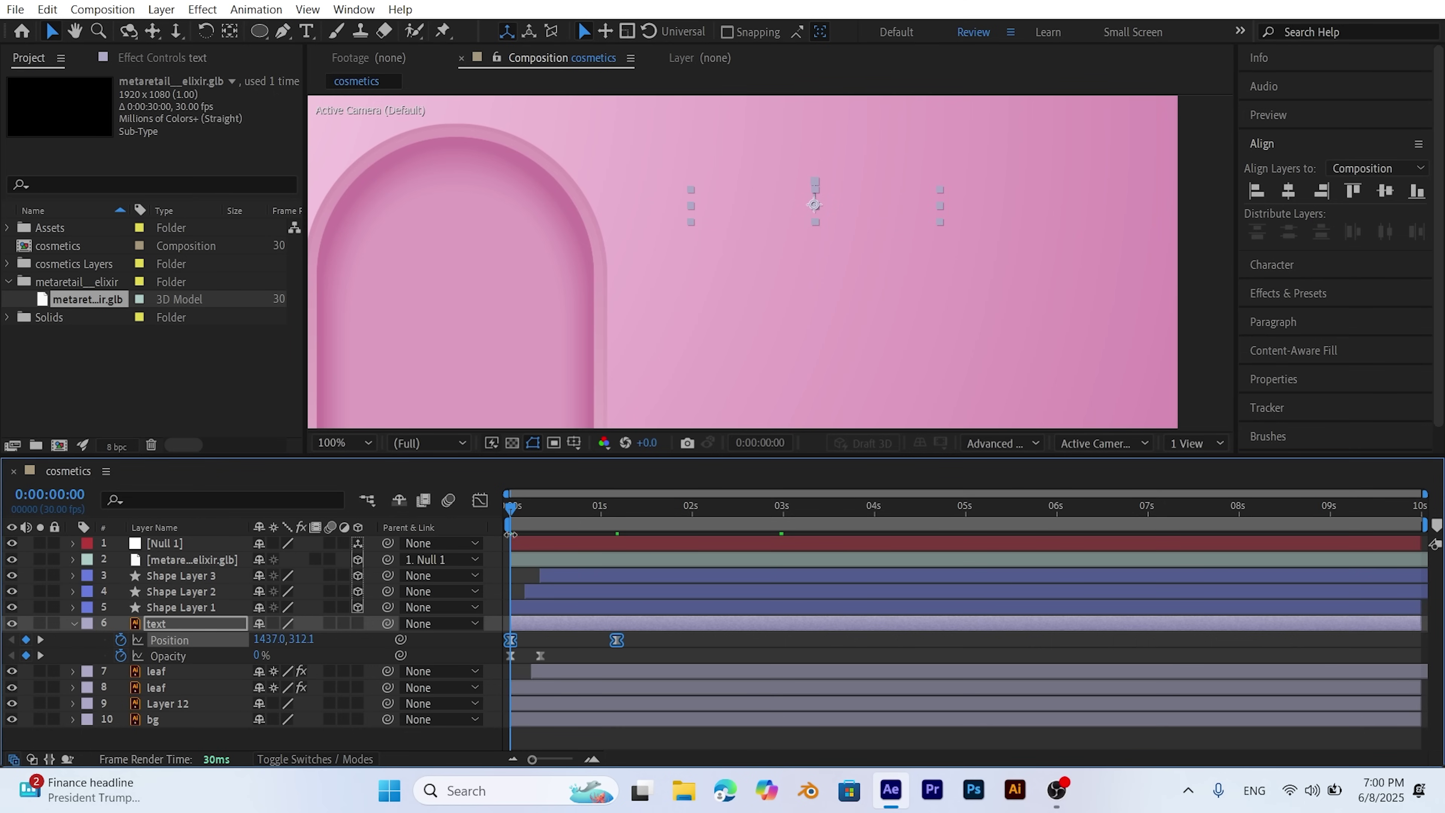
pyautogui.click(480, 499)
pyautogui.moveTo(601, 712); pyautogui.dragTo(503, 650)
pyautogui.click(479, 500)
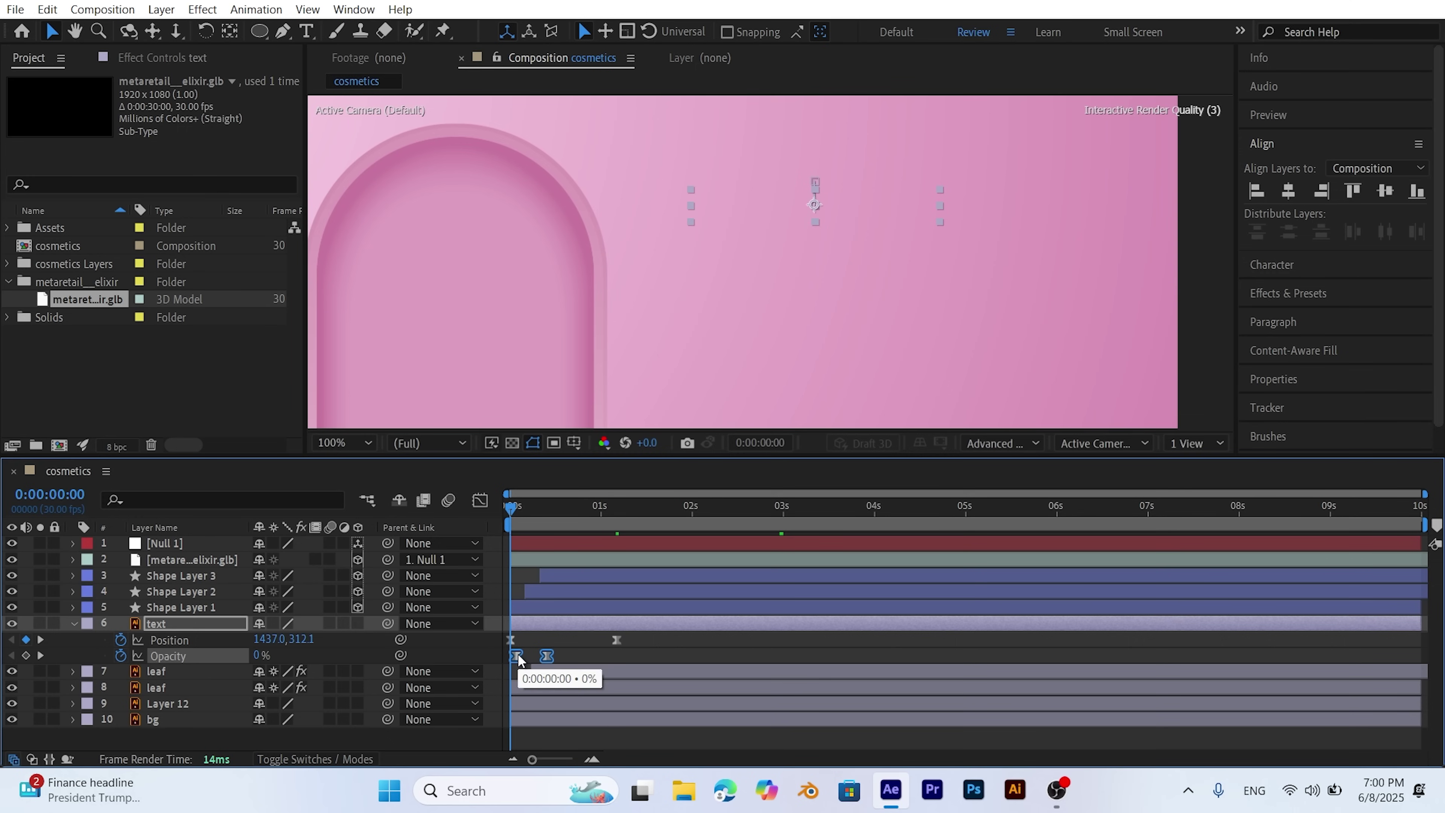
# Delay the text layer so it starts at about 0:00:01:10 and preview the animation.
pyautogui.click(344, 442)
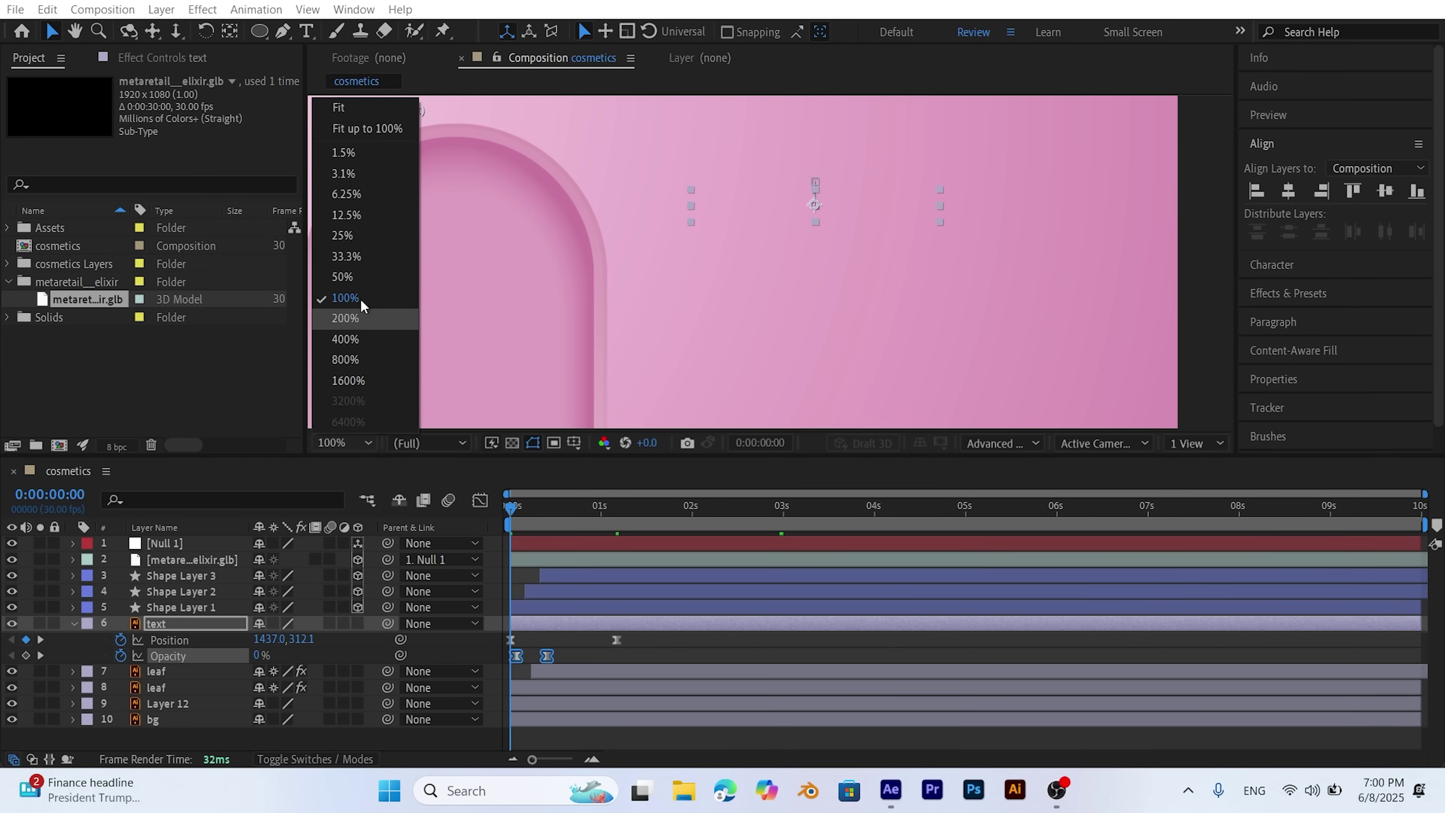
pyautogui.click(347, 128)
pyautogui.moveTo(524, 623); pyautogui.dragTo(696, 623)
pyautogui.click(533, 506)
pyautogui.moveTo(535, 509); pyautogui.dragTo(595, 510)
pyautogui.moveTo(715, 628); pyautogui.dragTo(686, 613)
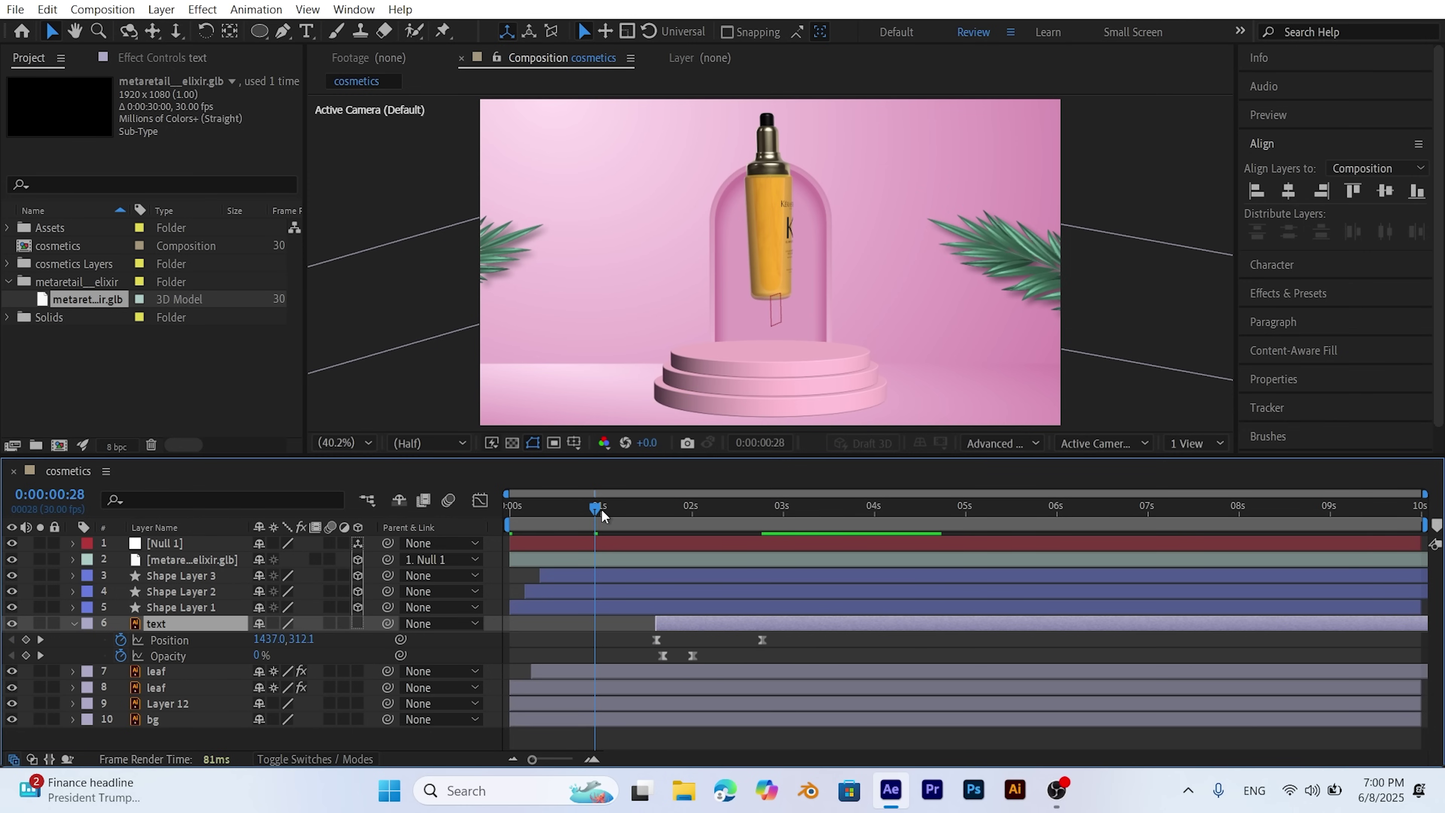
pyautogui.moveTo(600, 508); pyautogui.dragTo(630, 508)
pyautogui.moveTo(689, 626); pyautogui.dragTo(664, 623)
pyautogui.press('space')
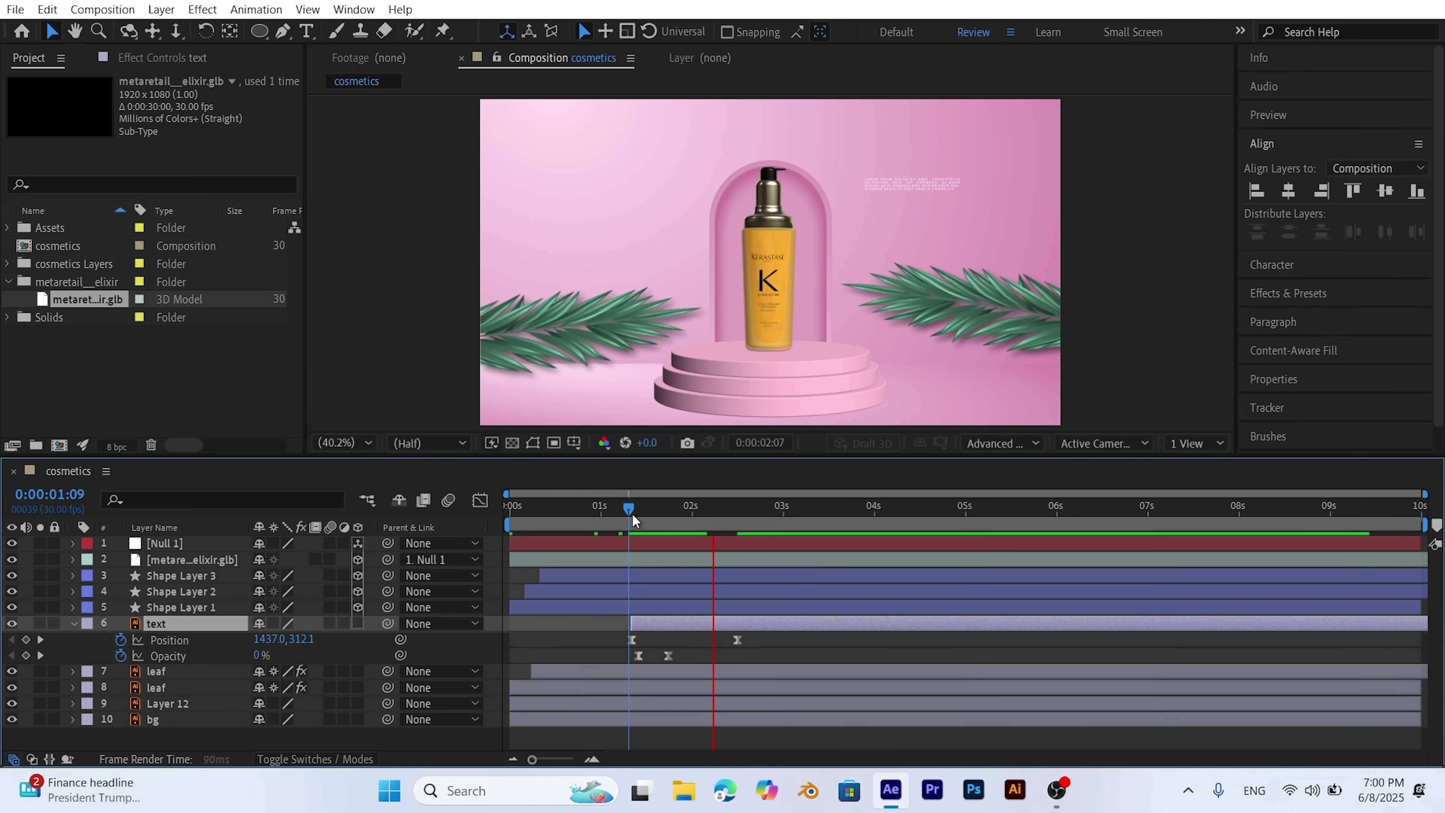
# At 0:00:01:22, add a text layer reading "FIND OUT MORE" near the lorem ipsum paragraph.
pyautogui.moveTo(632, 511); pyautogui.dragTo(669, 545)
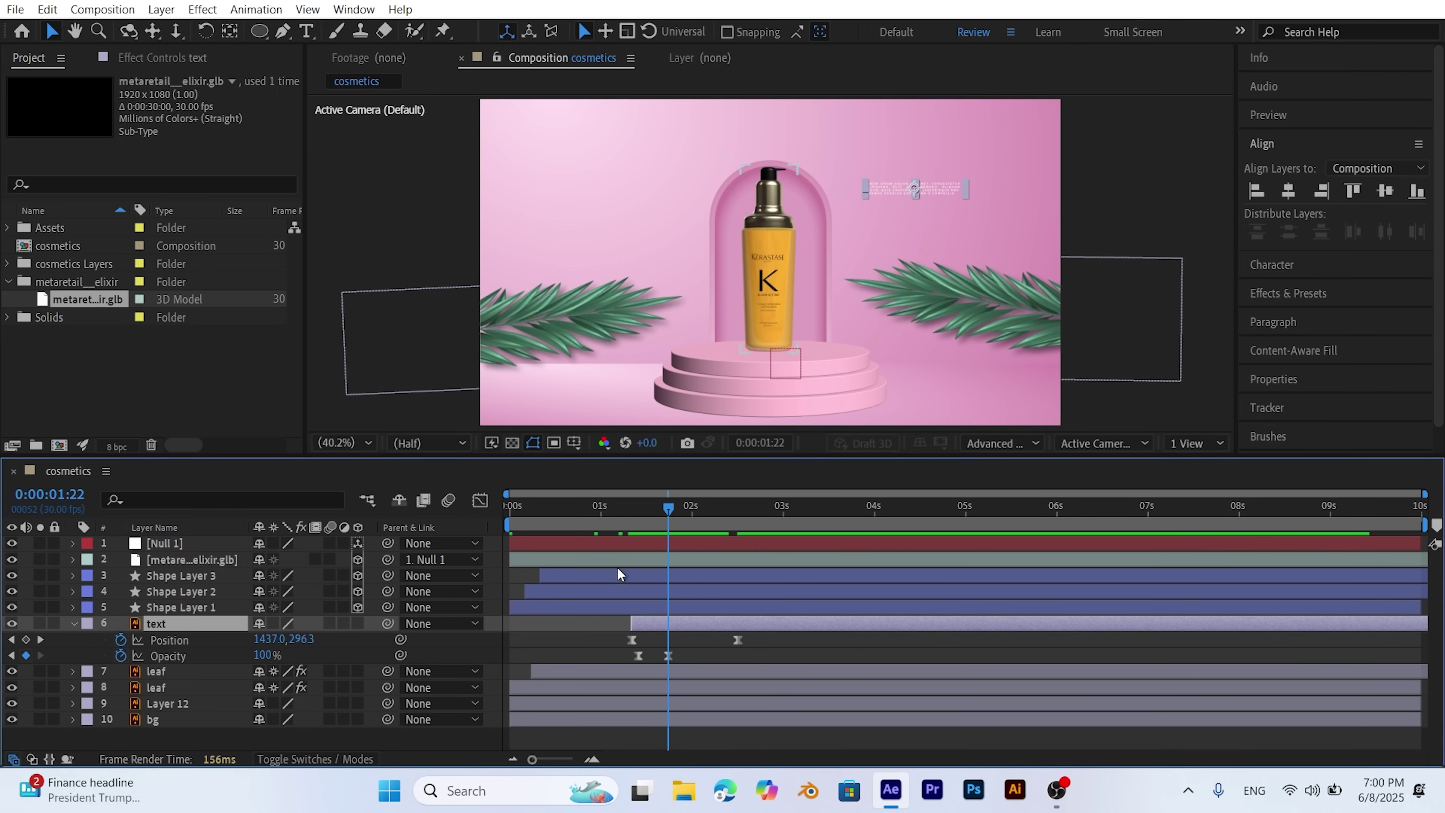
pyautogui.click(432, 646)
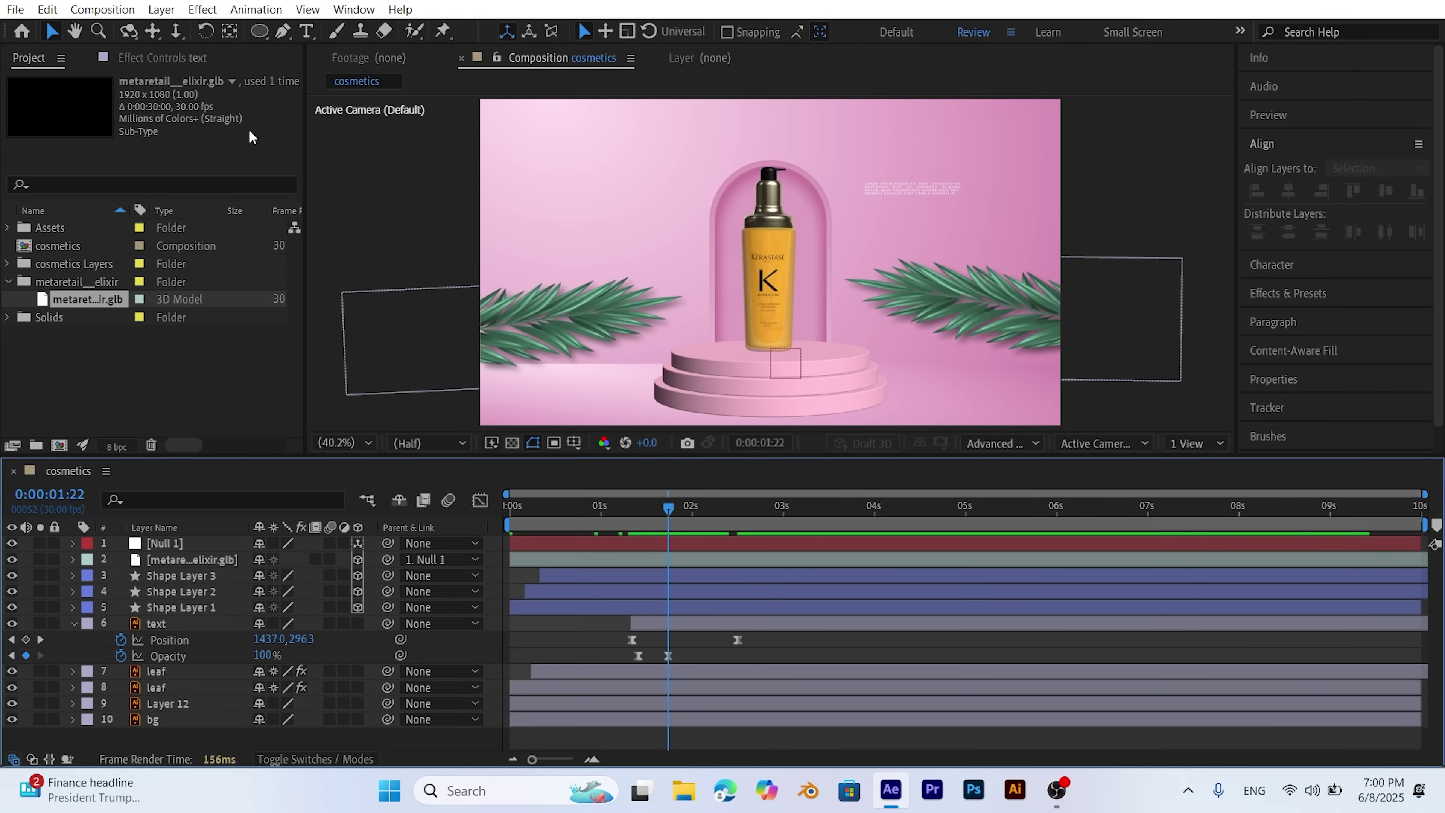
pyautogui.scroll(1, 911, 207)
pyautogui.press('h')
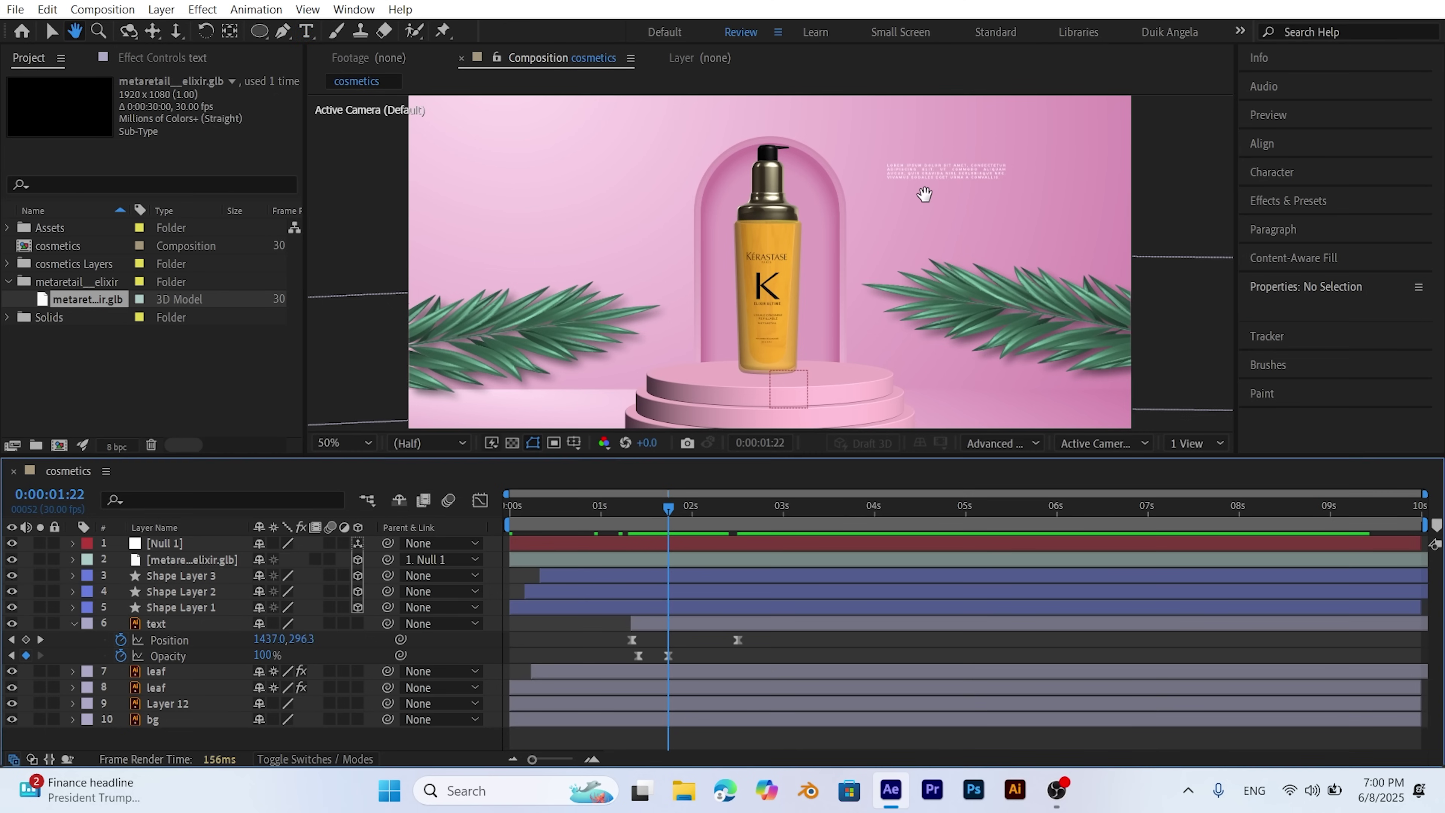
pyautogui.moveTo(924, 194); pyautogui.dragTo(745, 226)
pyautogui.hotkey('ctrl', 't')
pyautogui.scroll(2, 758, 236)
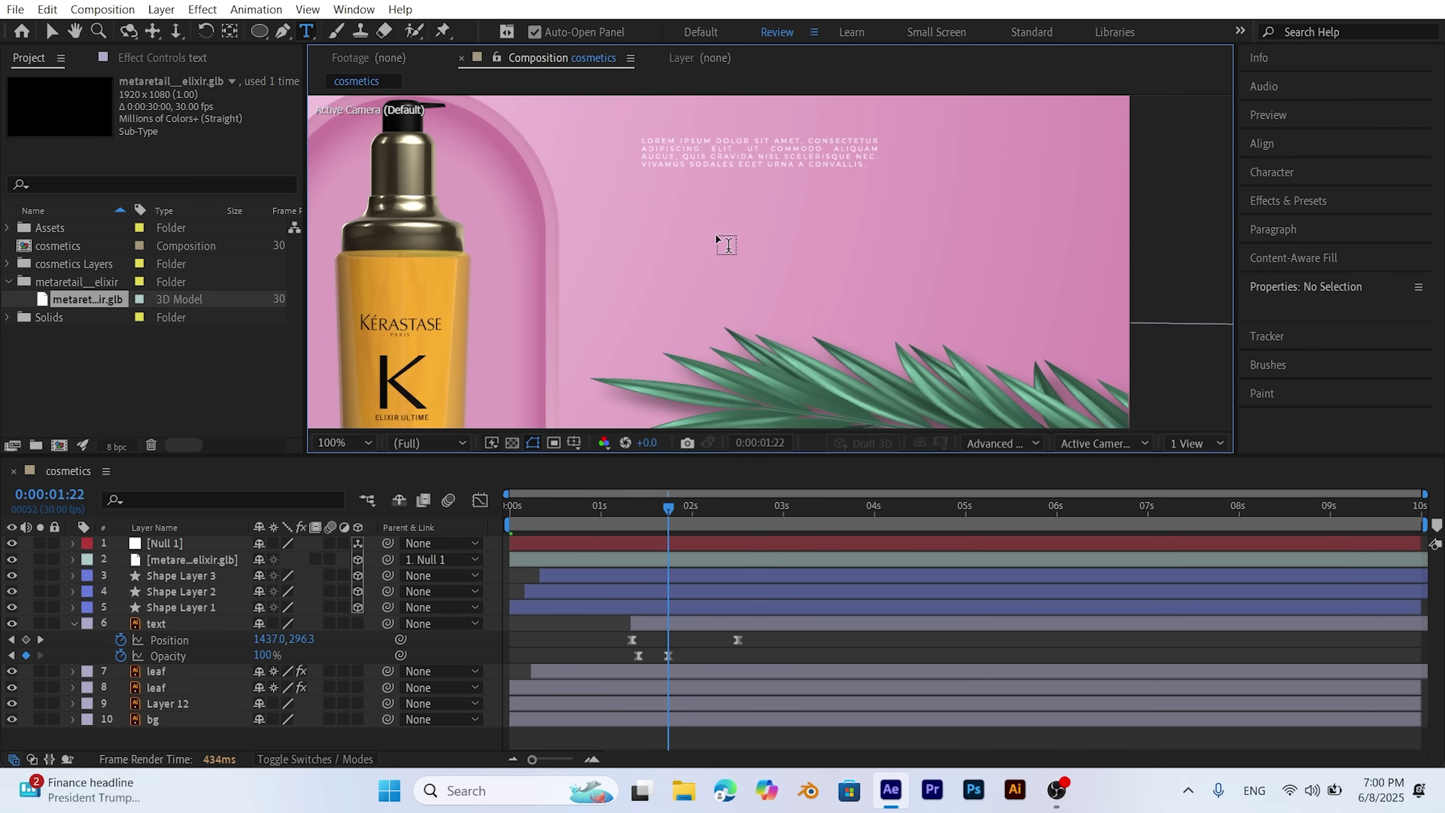
pyautogui.click(722, 284)
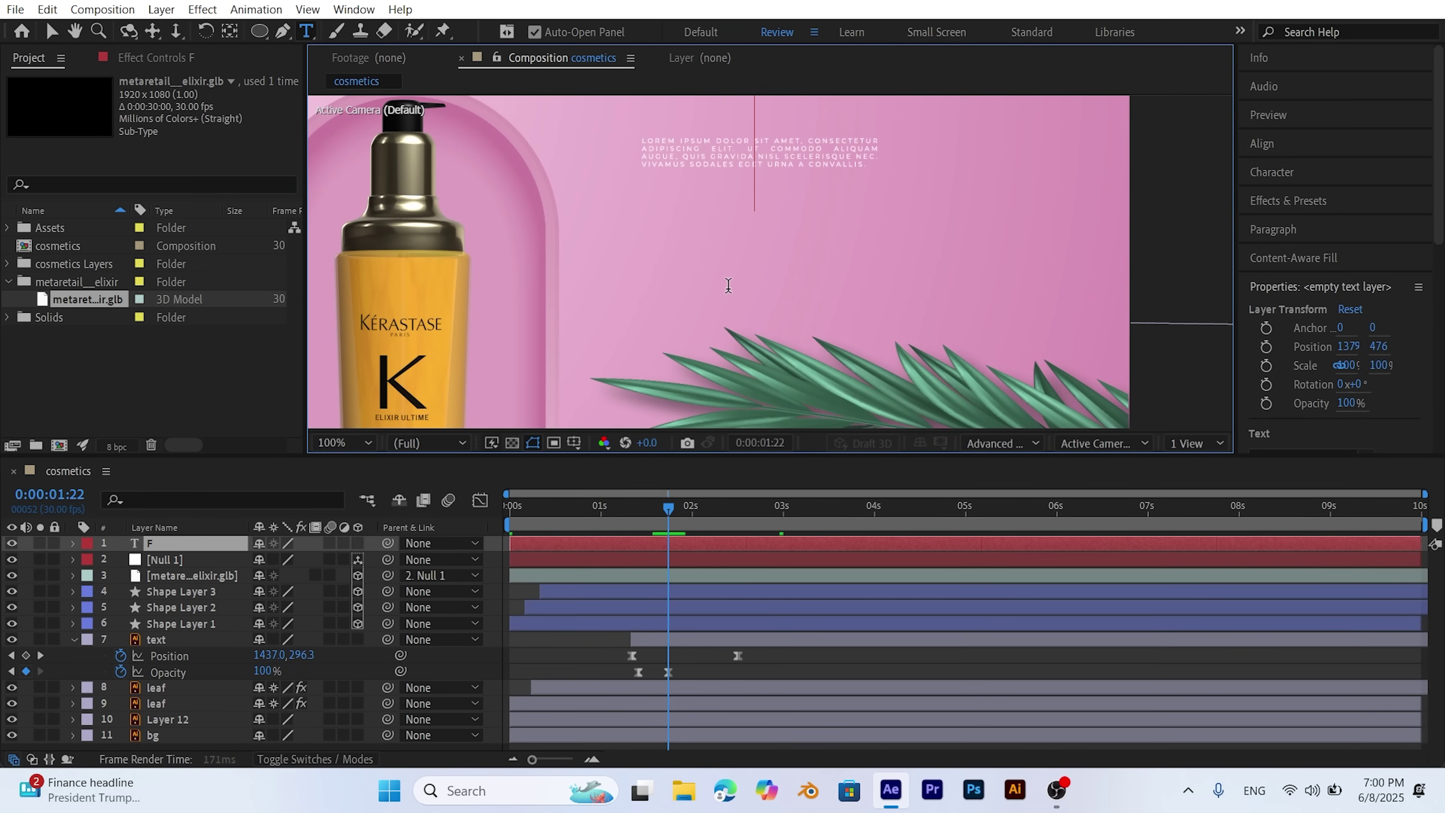
pyautogui.write('FIND O')
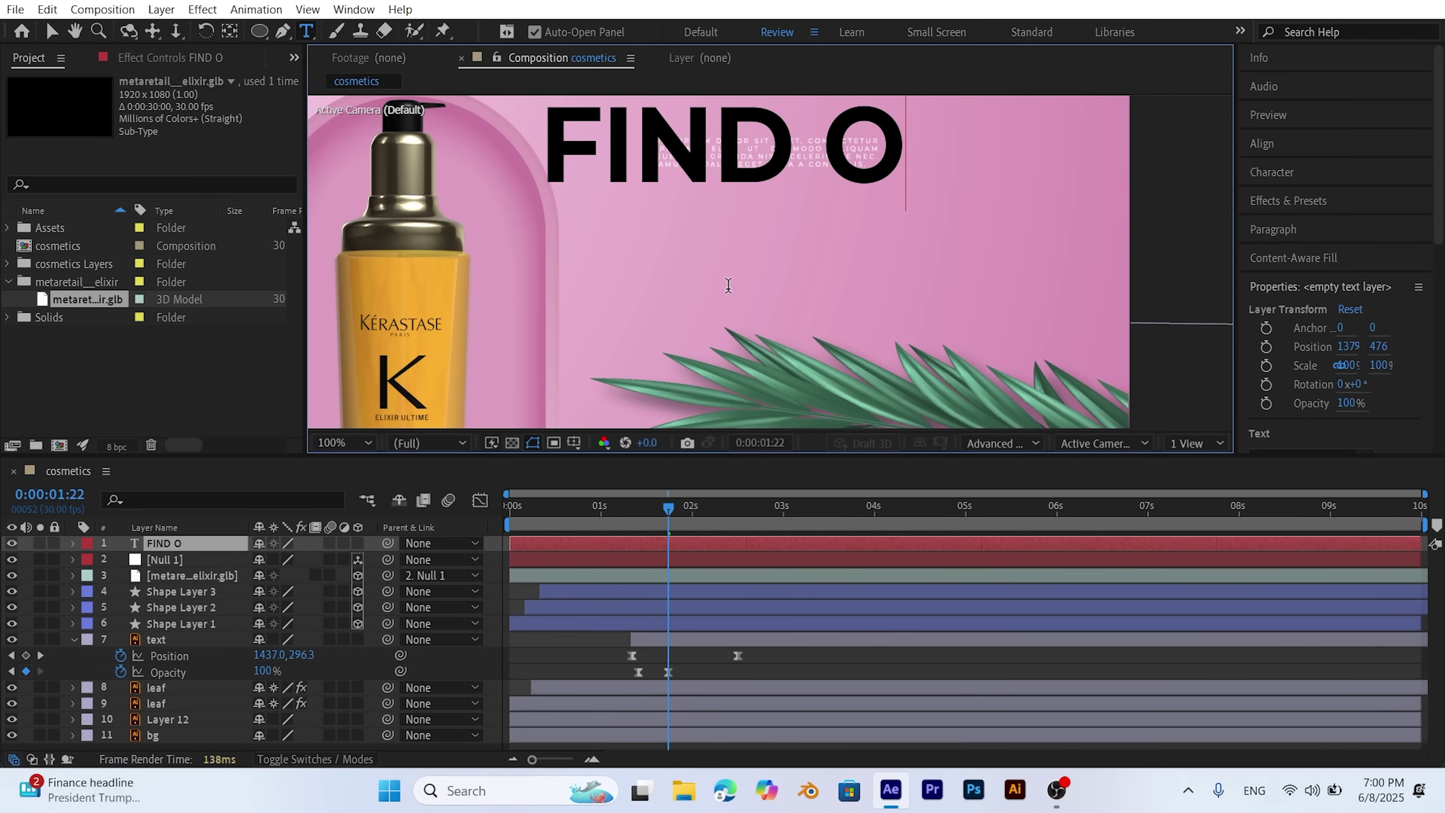
pyautogui.write('UT MORE')
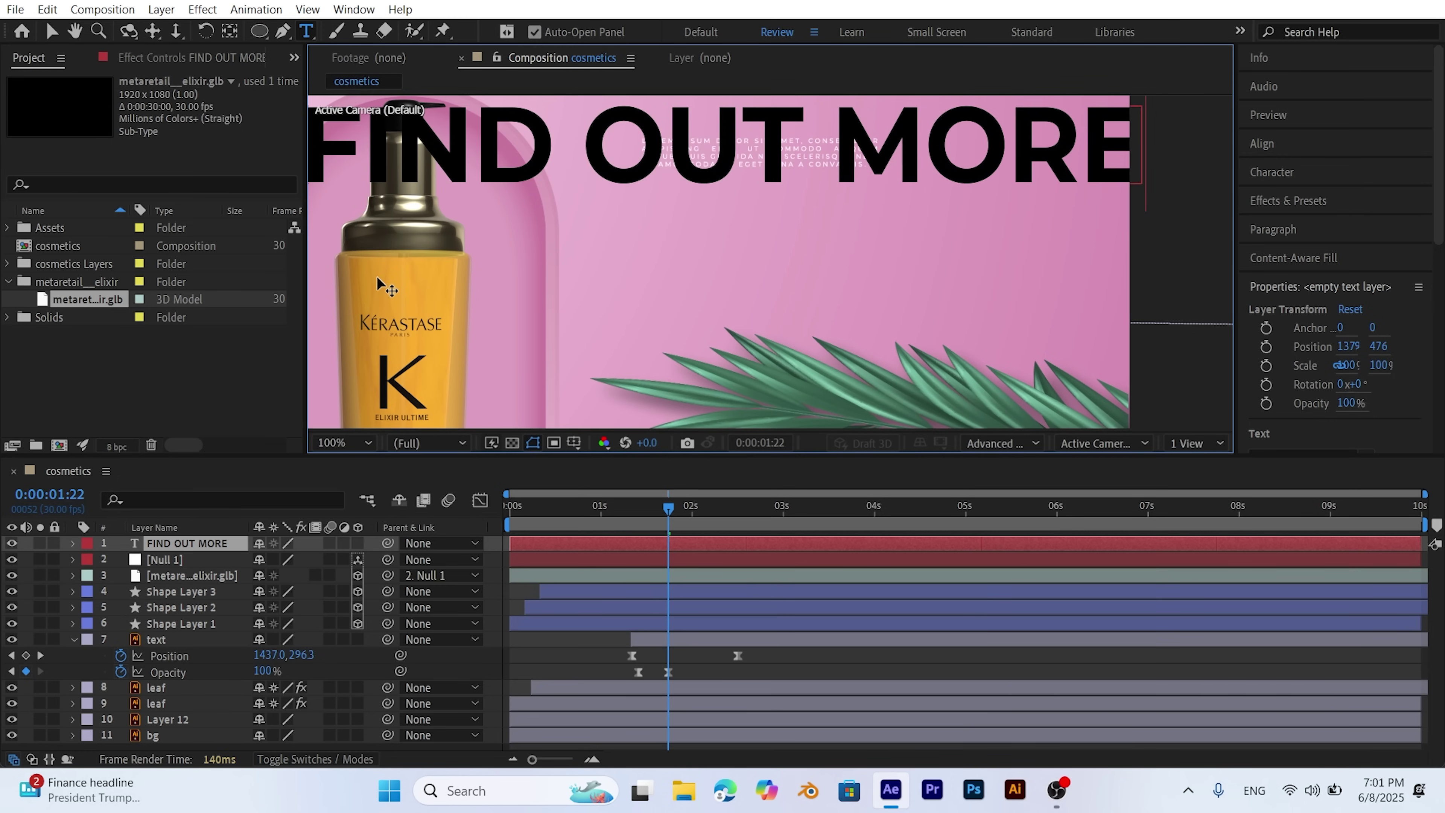
pyautogui.click(51, 32)
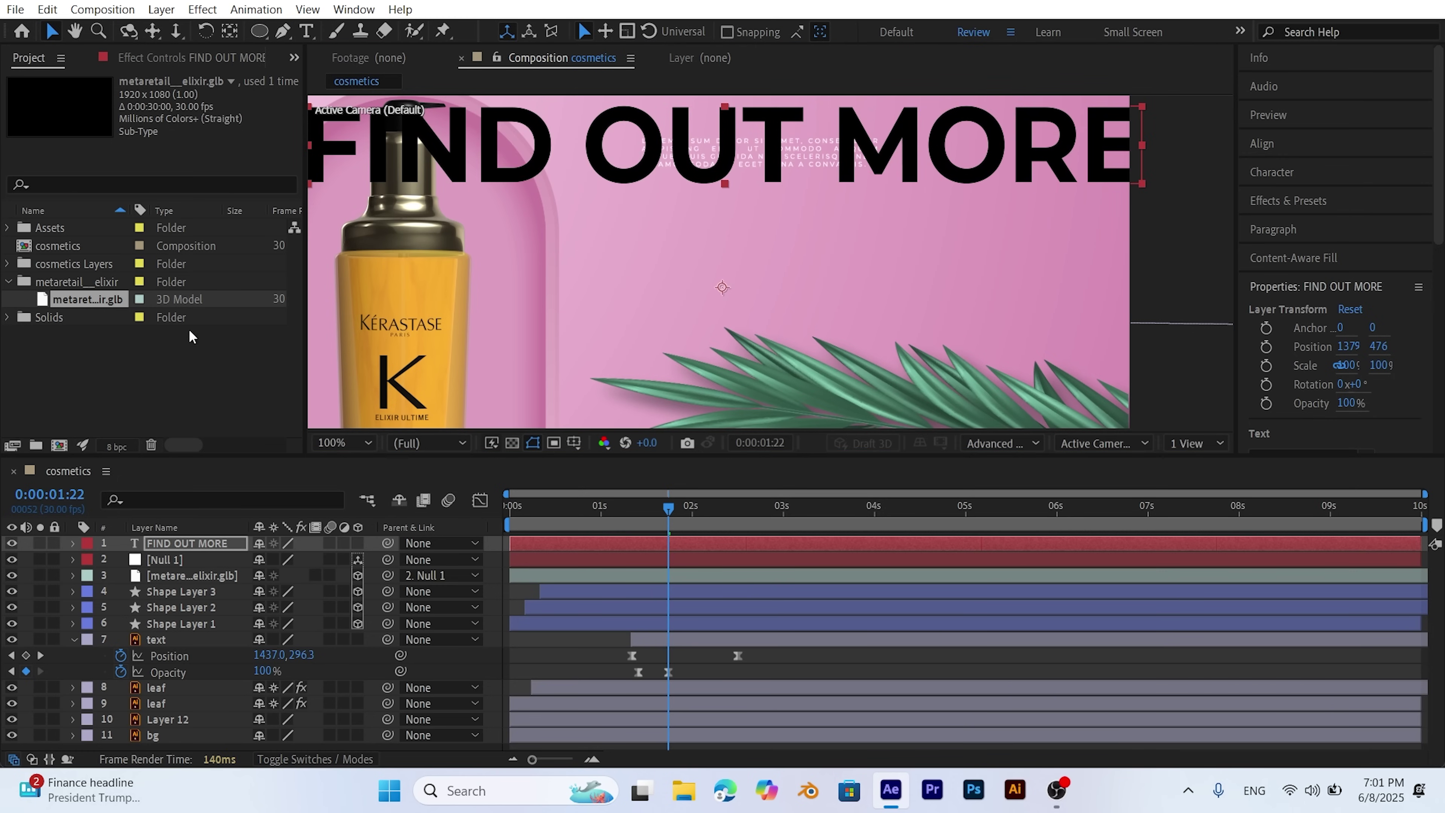
# Move the anchor point of the FIND OUT MORE layer to the center of its text.
pyautogui.click(208, 545)
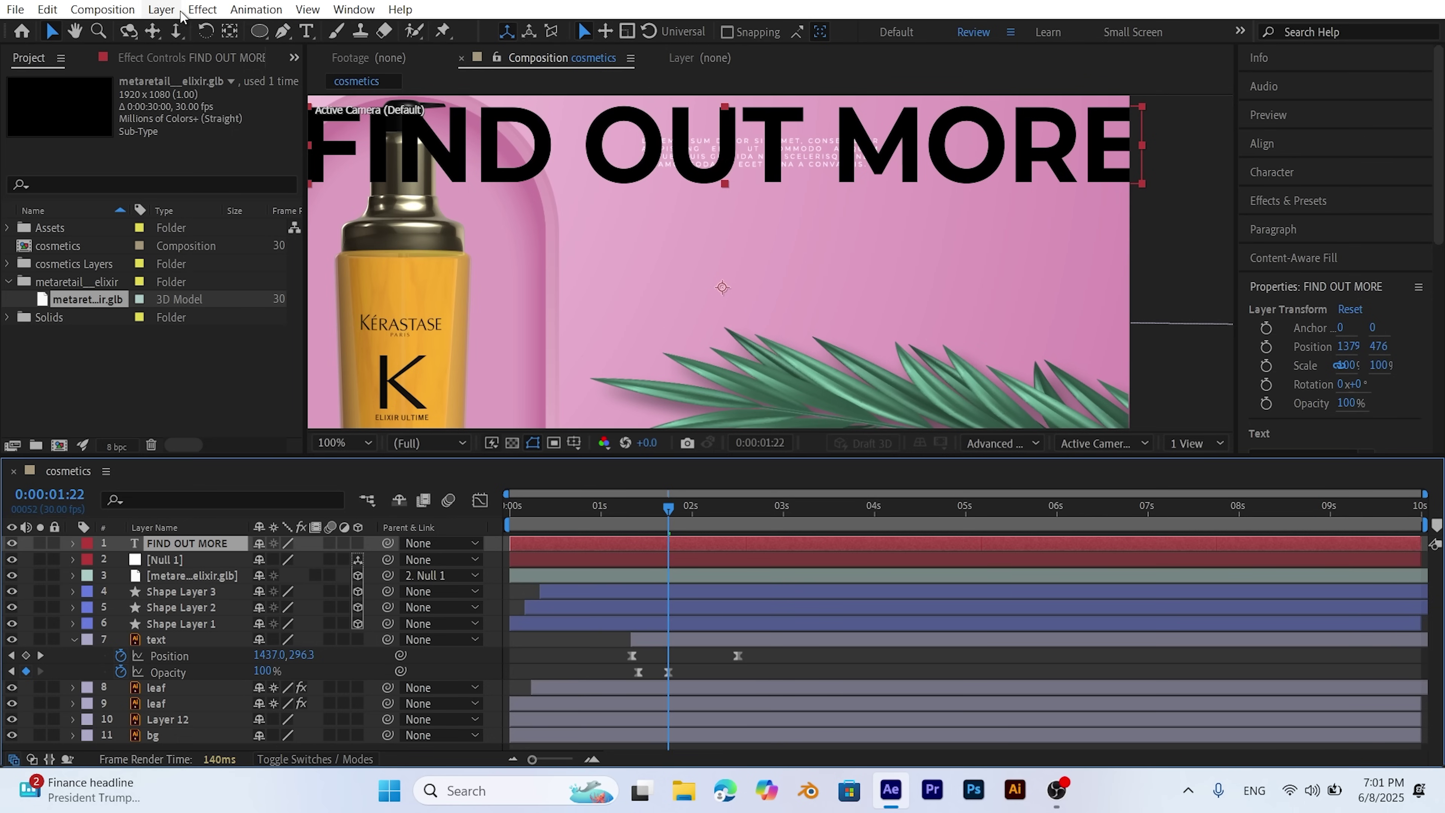
pyautogui.click(229, 30)
pyautogui.moveTo(722, 287); pyautogui.dragTo(725, 145)
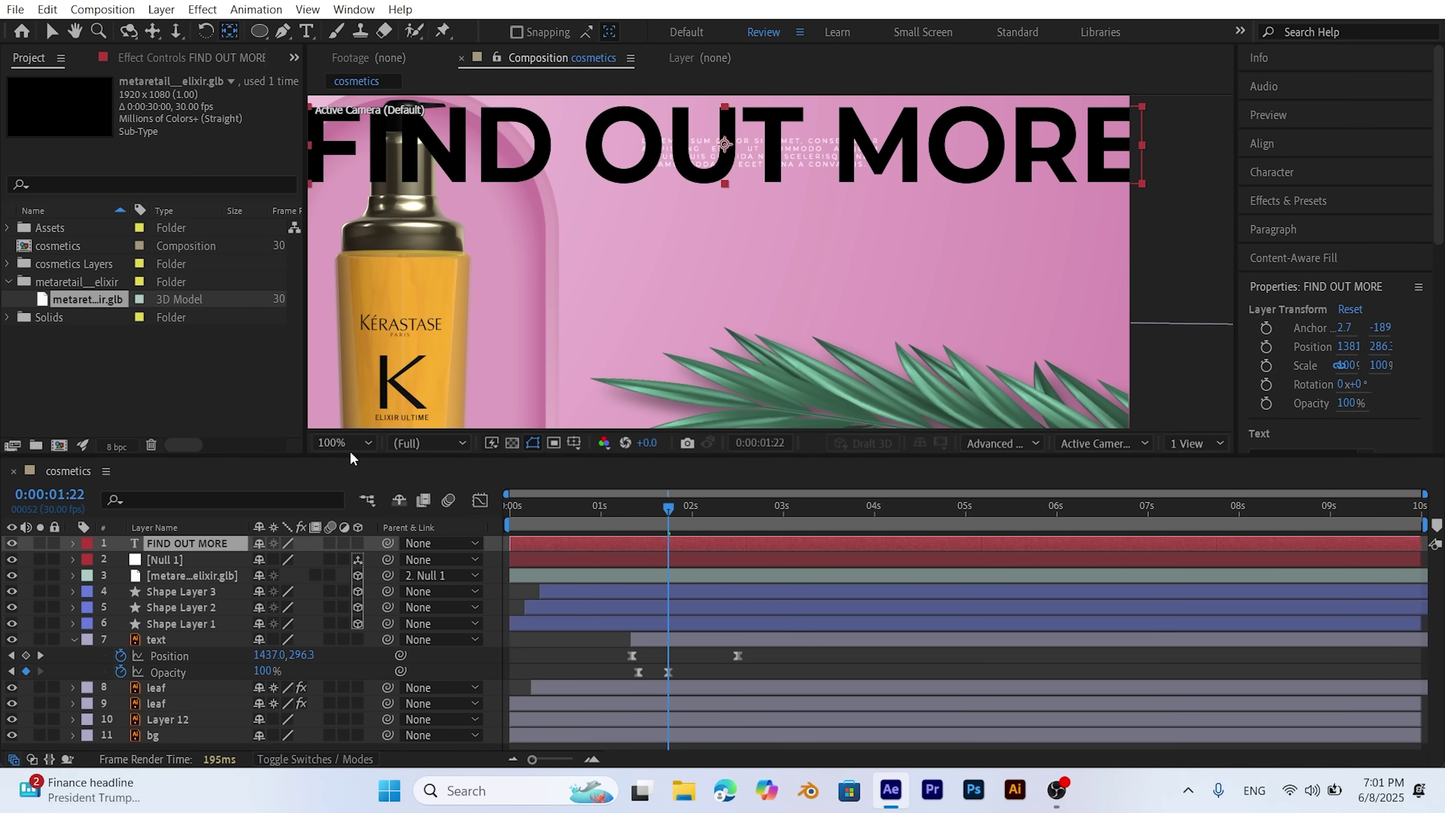
# Scale the FIND OUT MORE text layer to 13%.
pyautogui.click(341, 443)
pyautogui.click(346, 114)
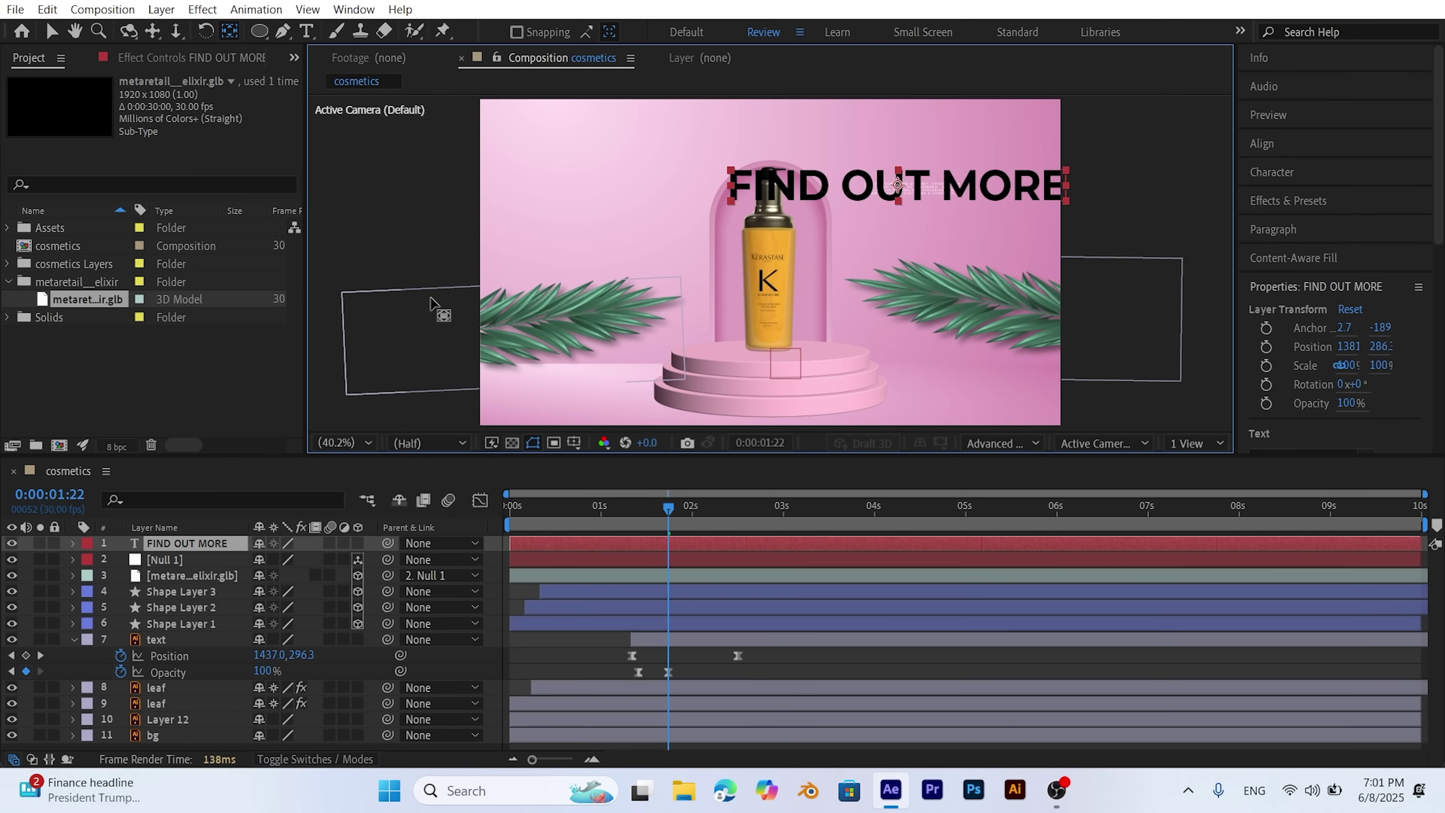
pyautogui.click(190, 541)
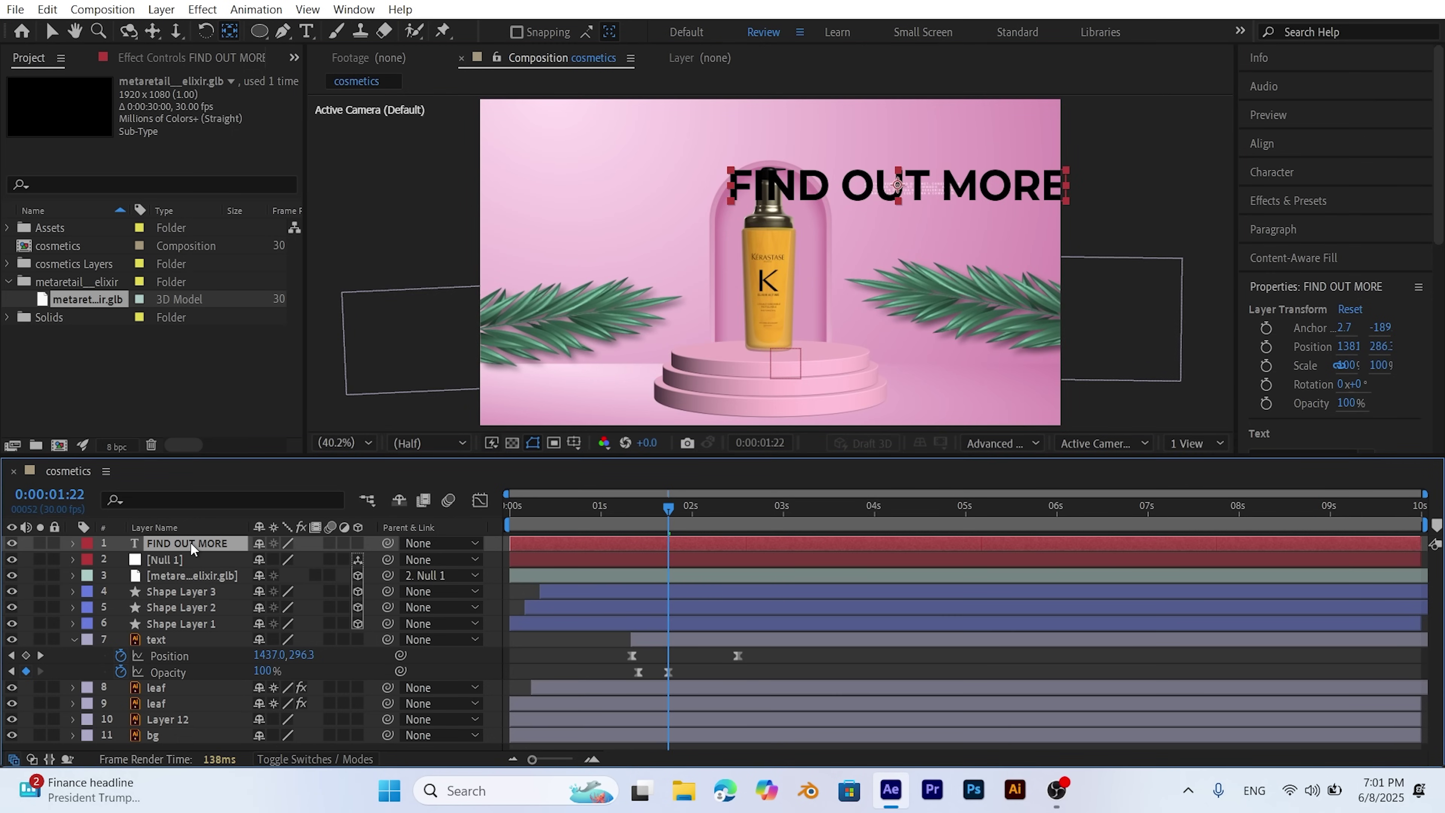
pyautogui.press('s')
pyautogui.click(283, 559)
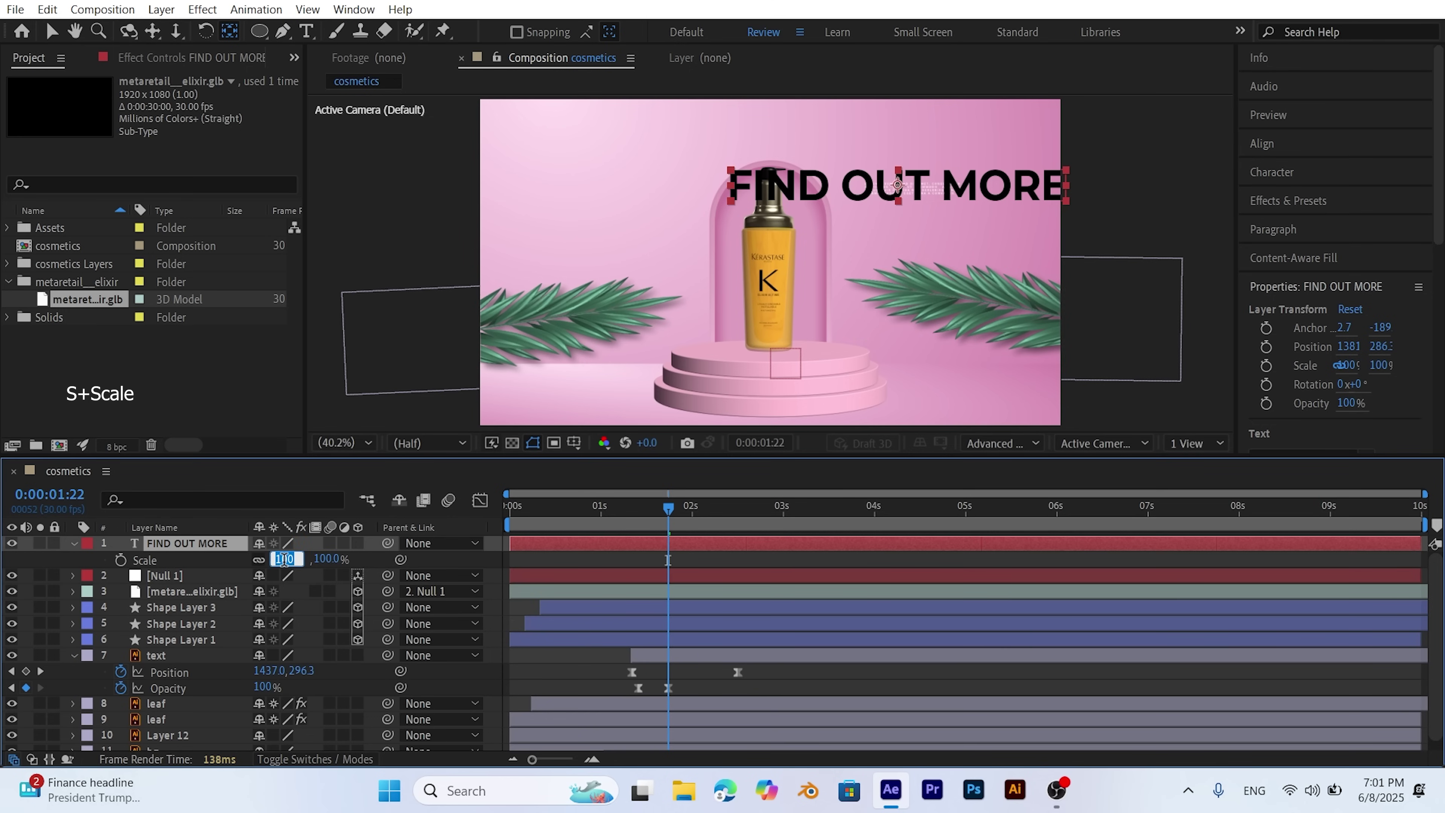
pyautogui.write('13')
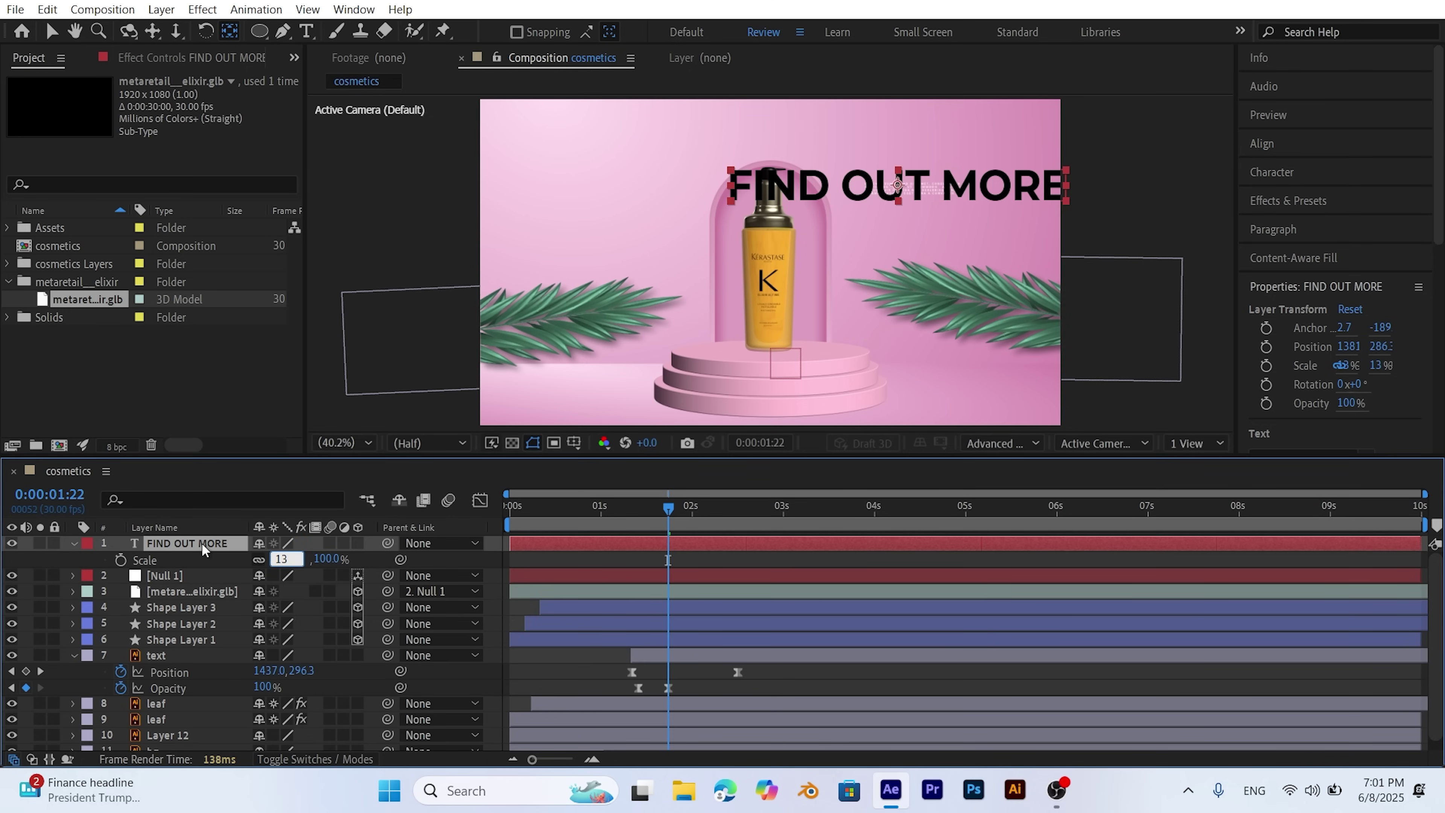
pyautogui.press('Return')
# Position FIND OUT MORE just below the lorem ipsum paragraph and collapse the expanded properties of both text layers.
pyautogui.click(50, 30)
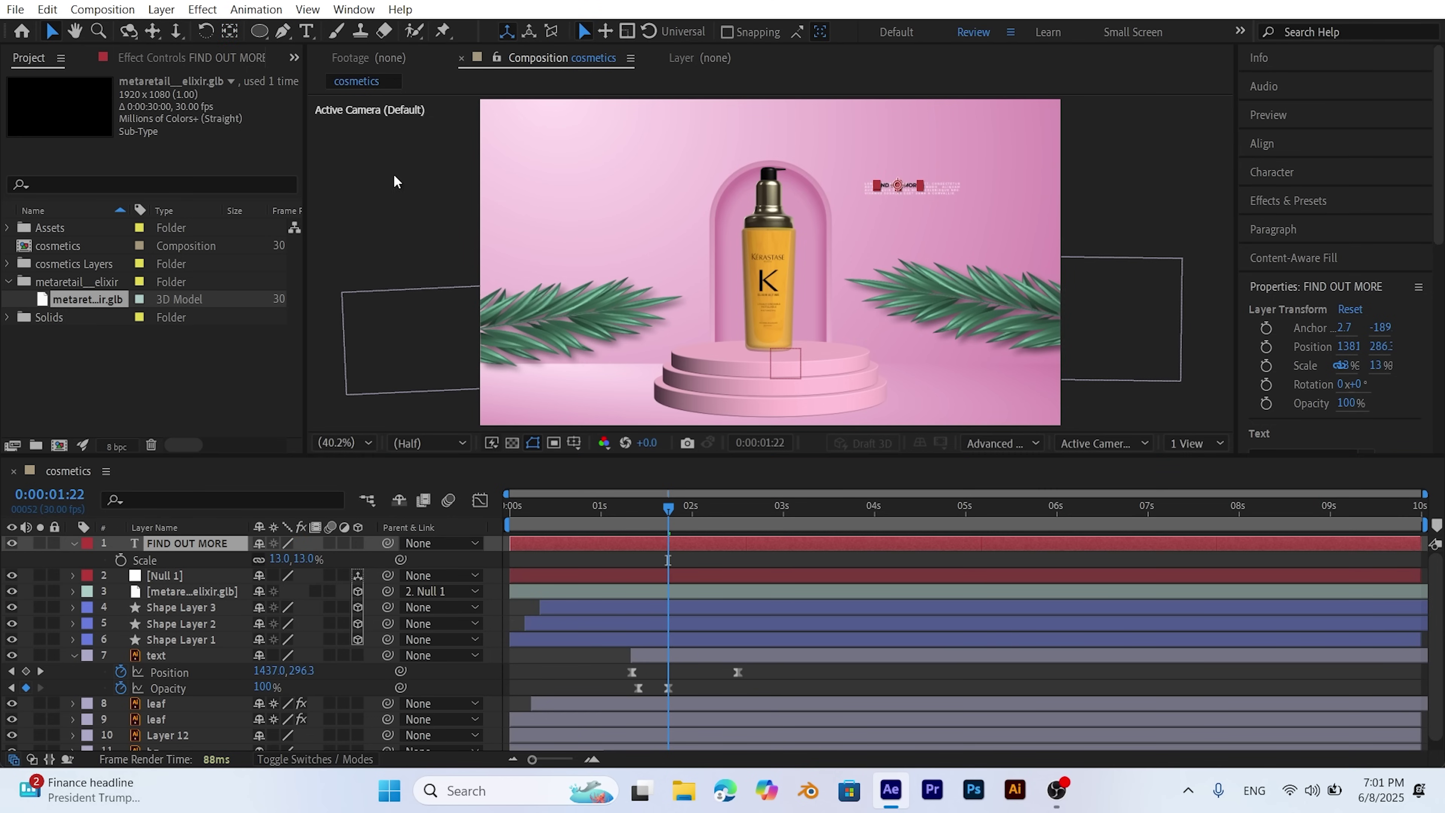
pyautogui.scroll(4, 961, 193)
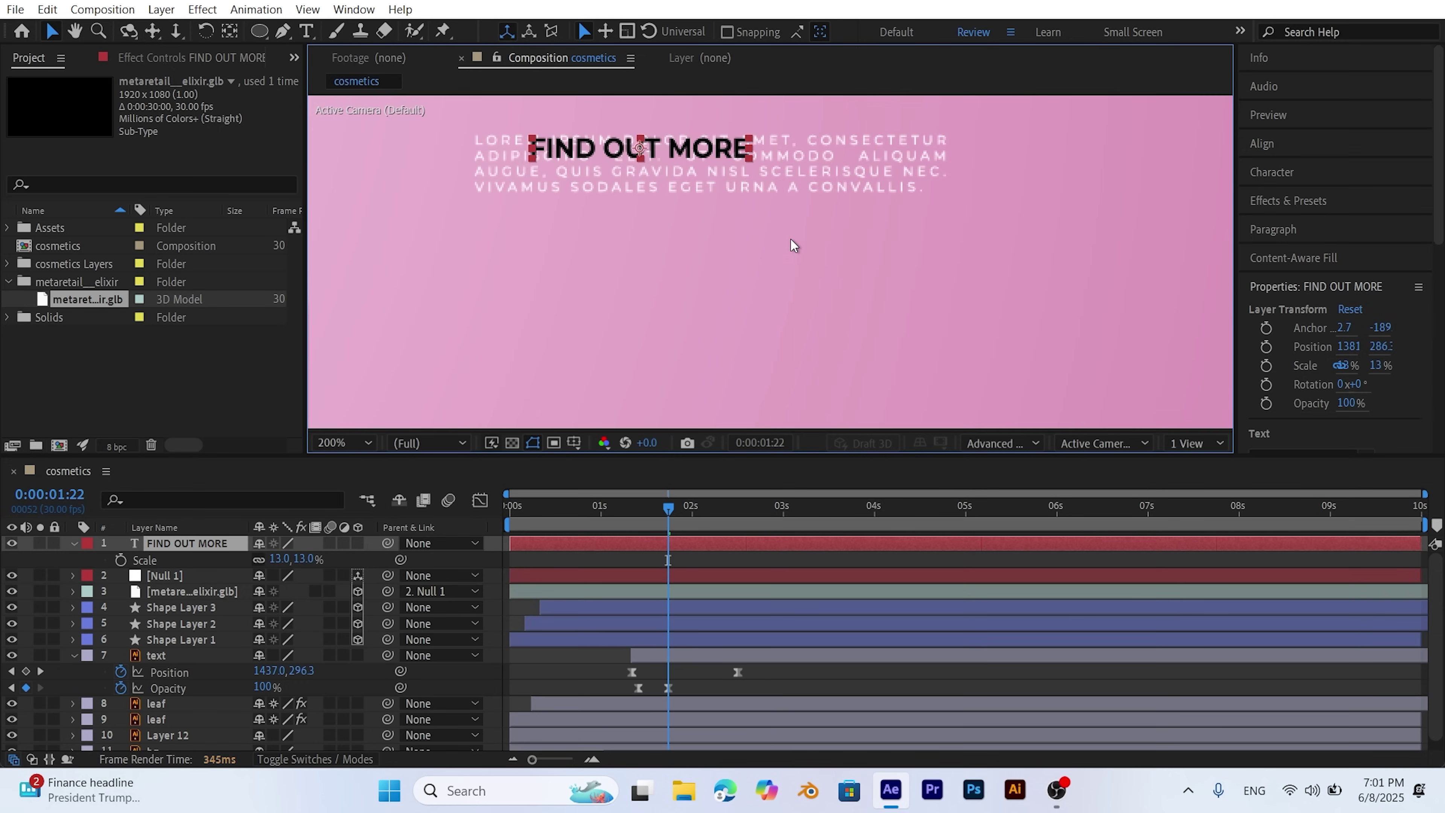
pyautogui.moveTo(682, 204); pyautogui.dragTo(733, 317)
pyautogui.click(493, 562)
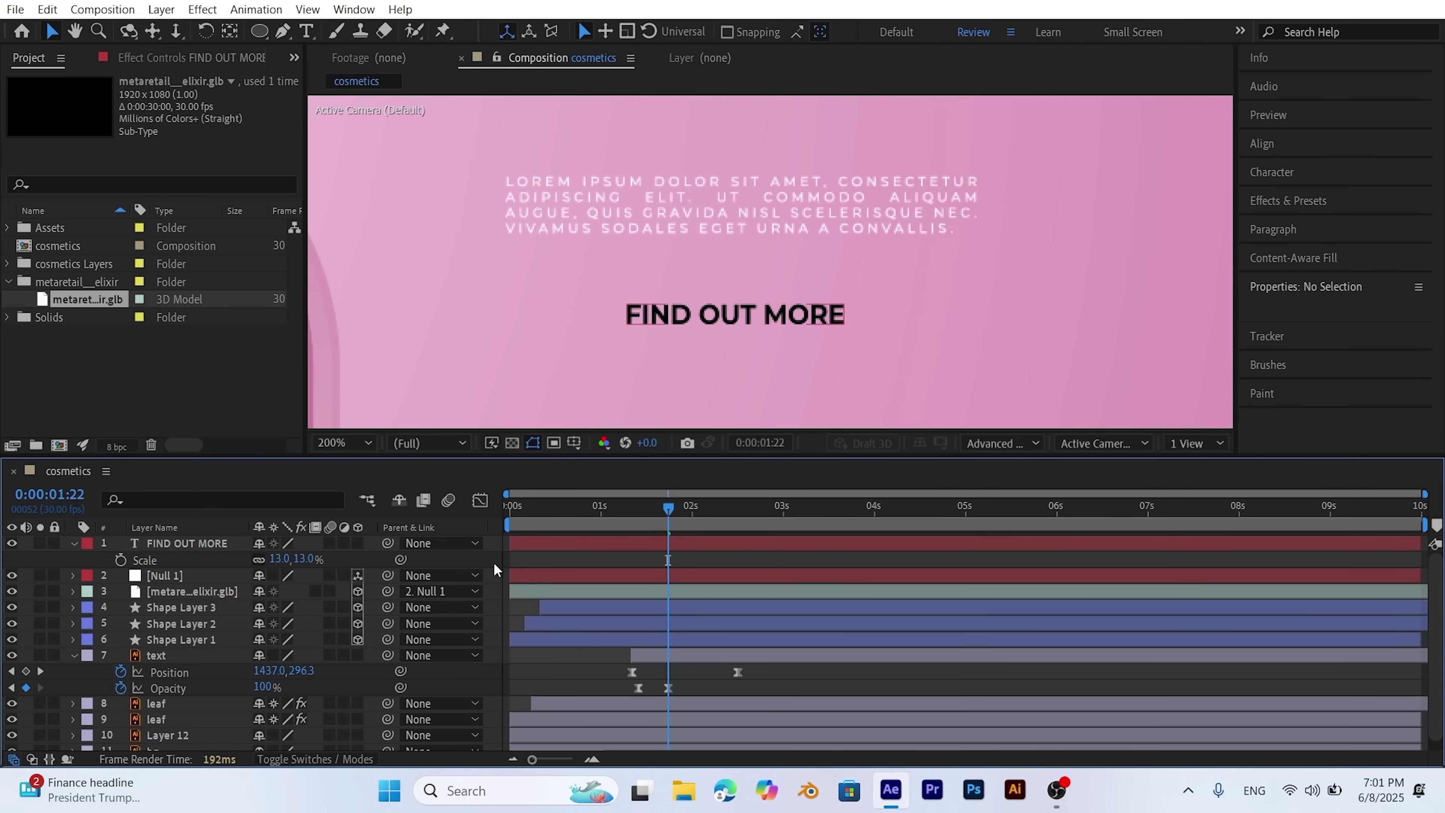
pyautogui.press(',')
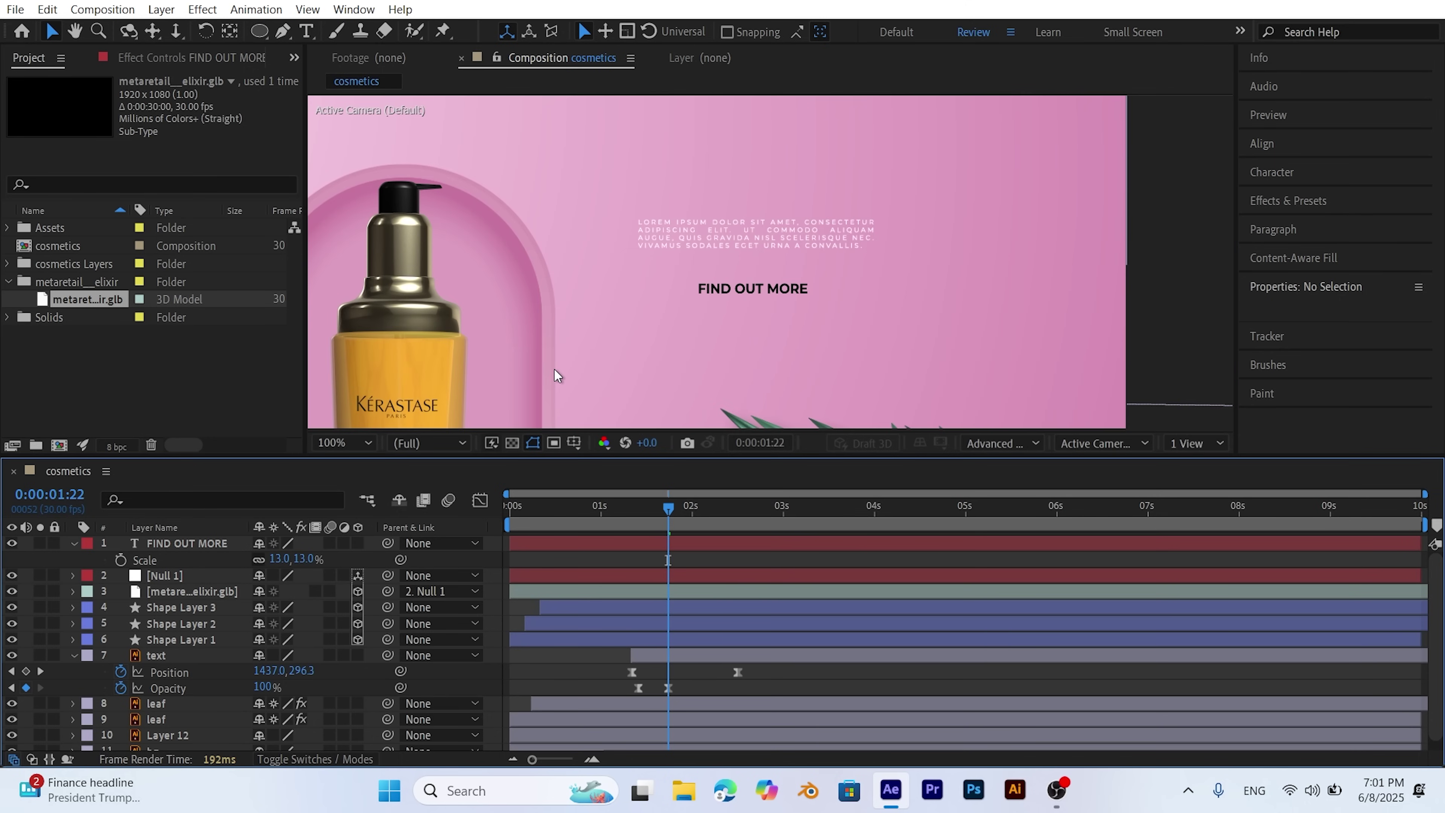
pyautogui.click(74, 544)
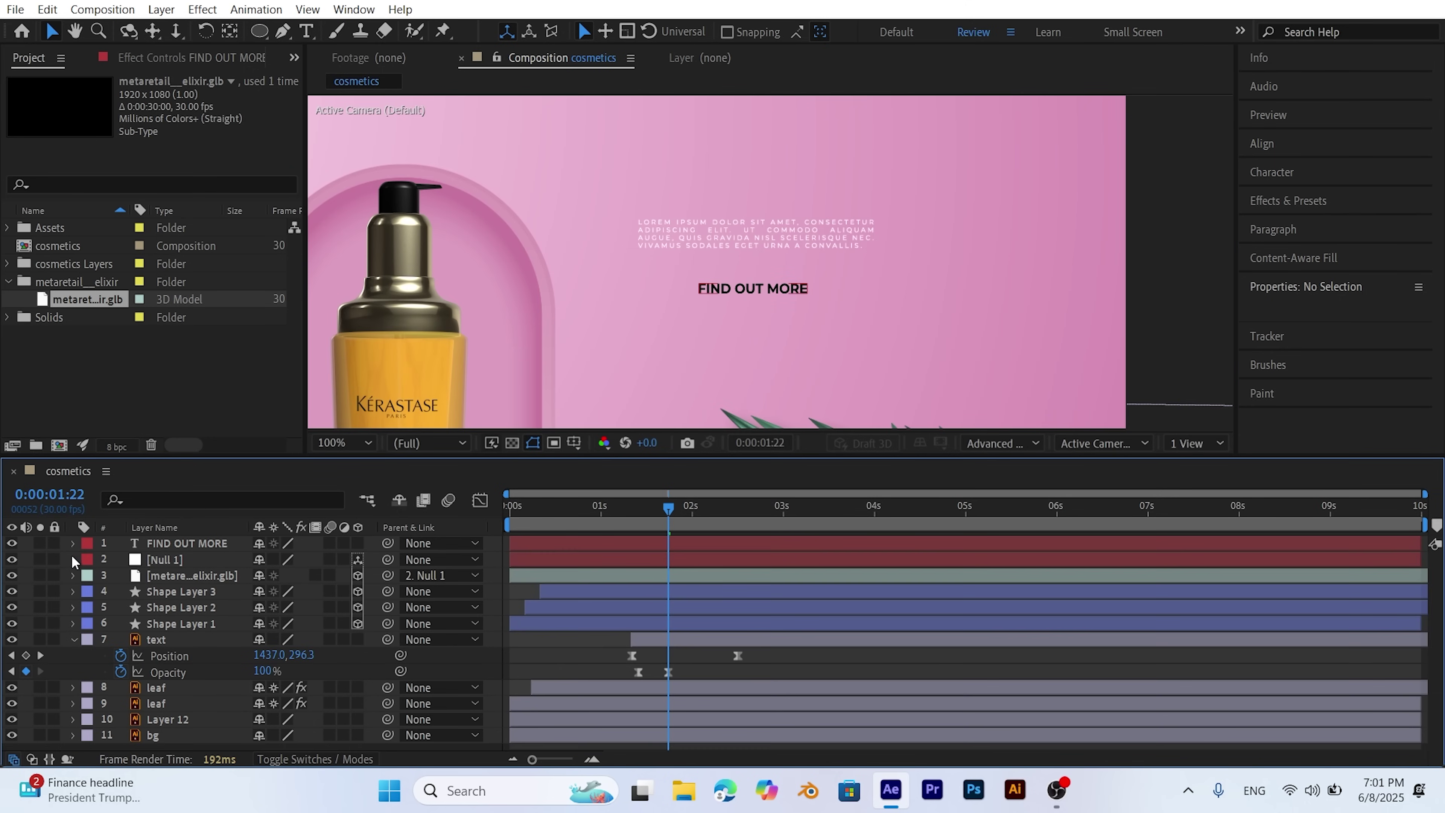
pyautogui.click(72, 639)
# Draw a white rounded rectangle around FIND OUT MORE and place its layer directly beneath that text layer.
pyautogui.click(259, 32)
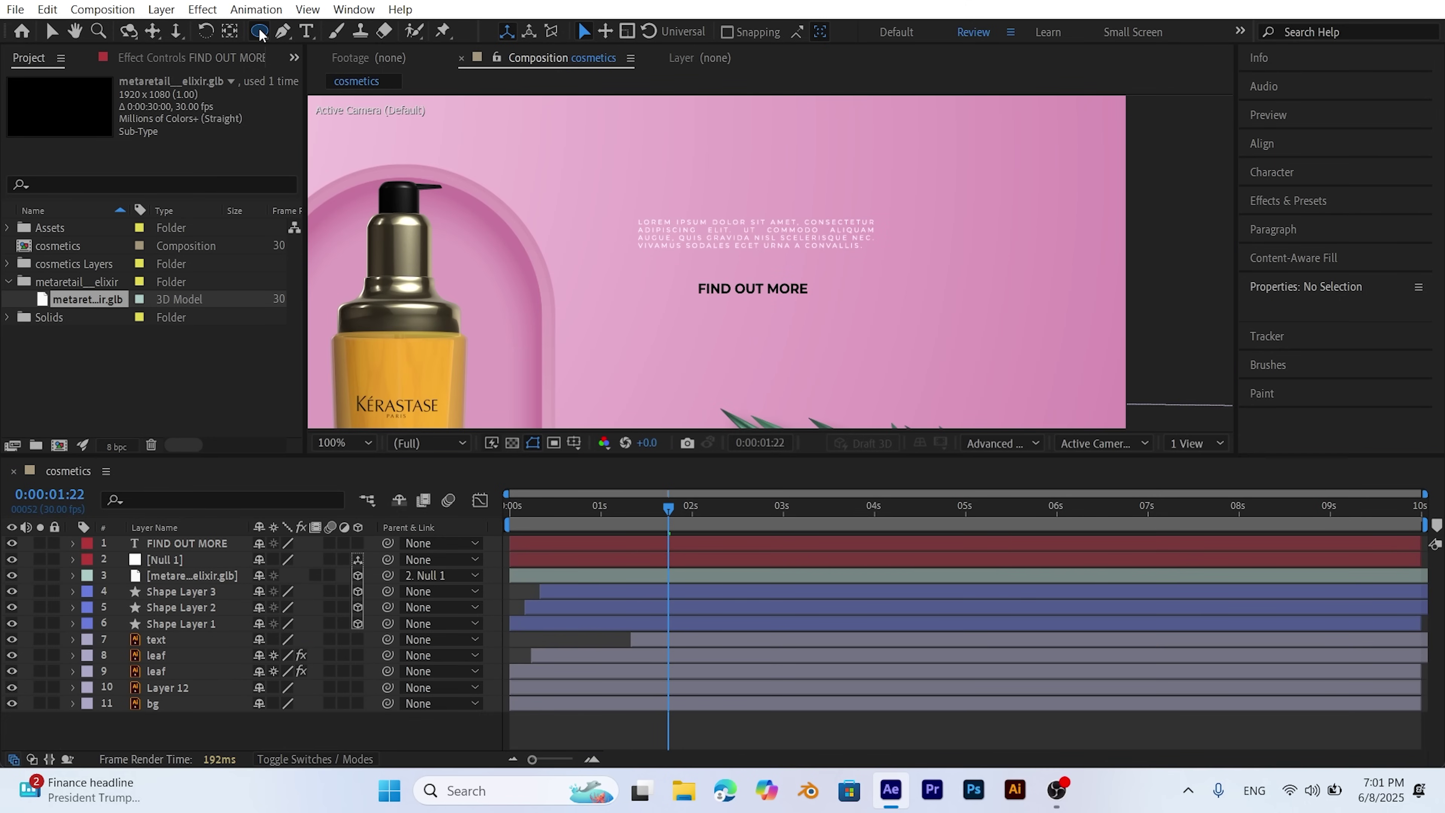
pyautogui.moveTo(259, 34); pyautogui.dragTo(303, 51)
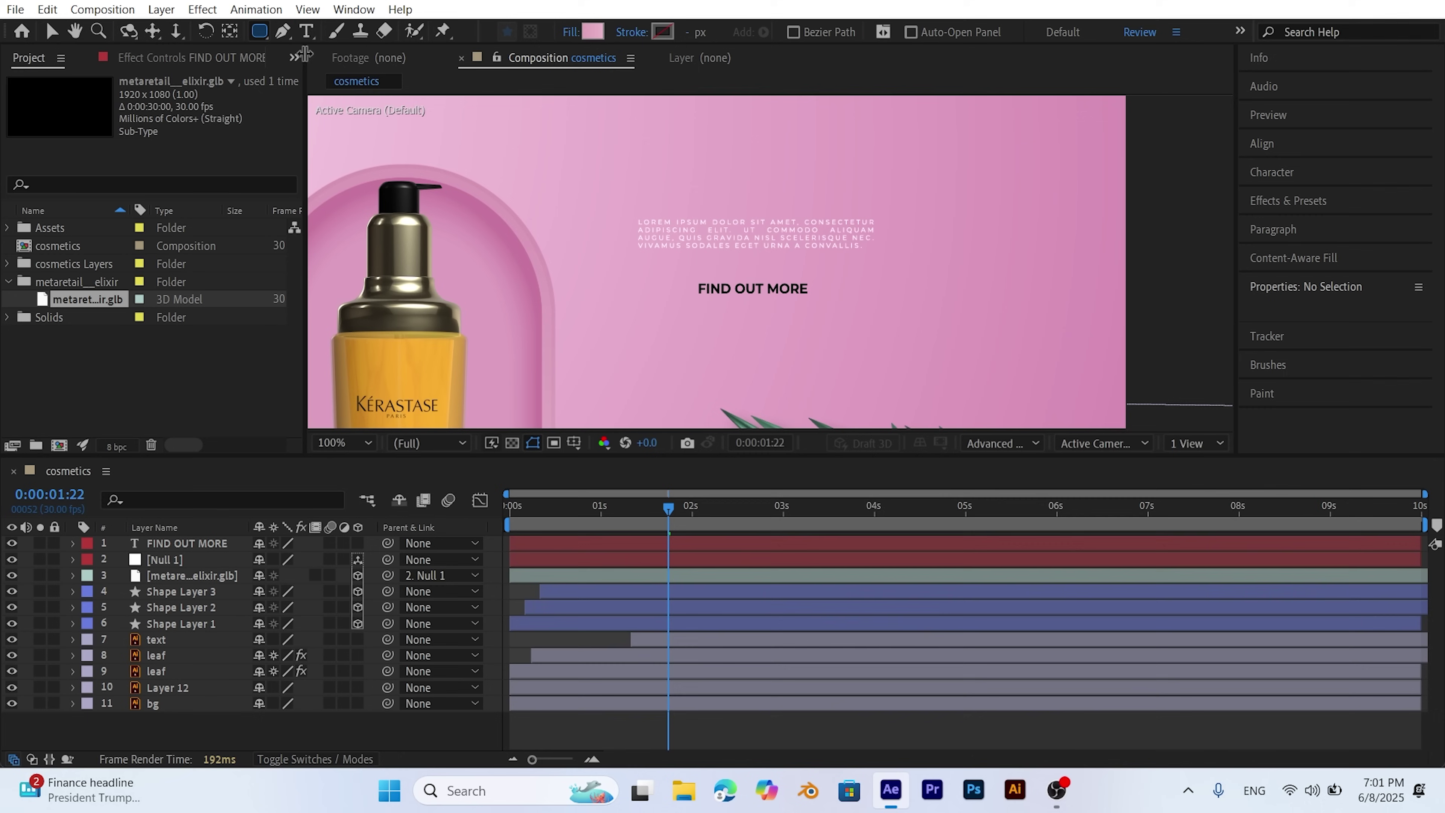
pyautogui.click(560, 38)
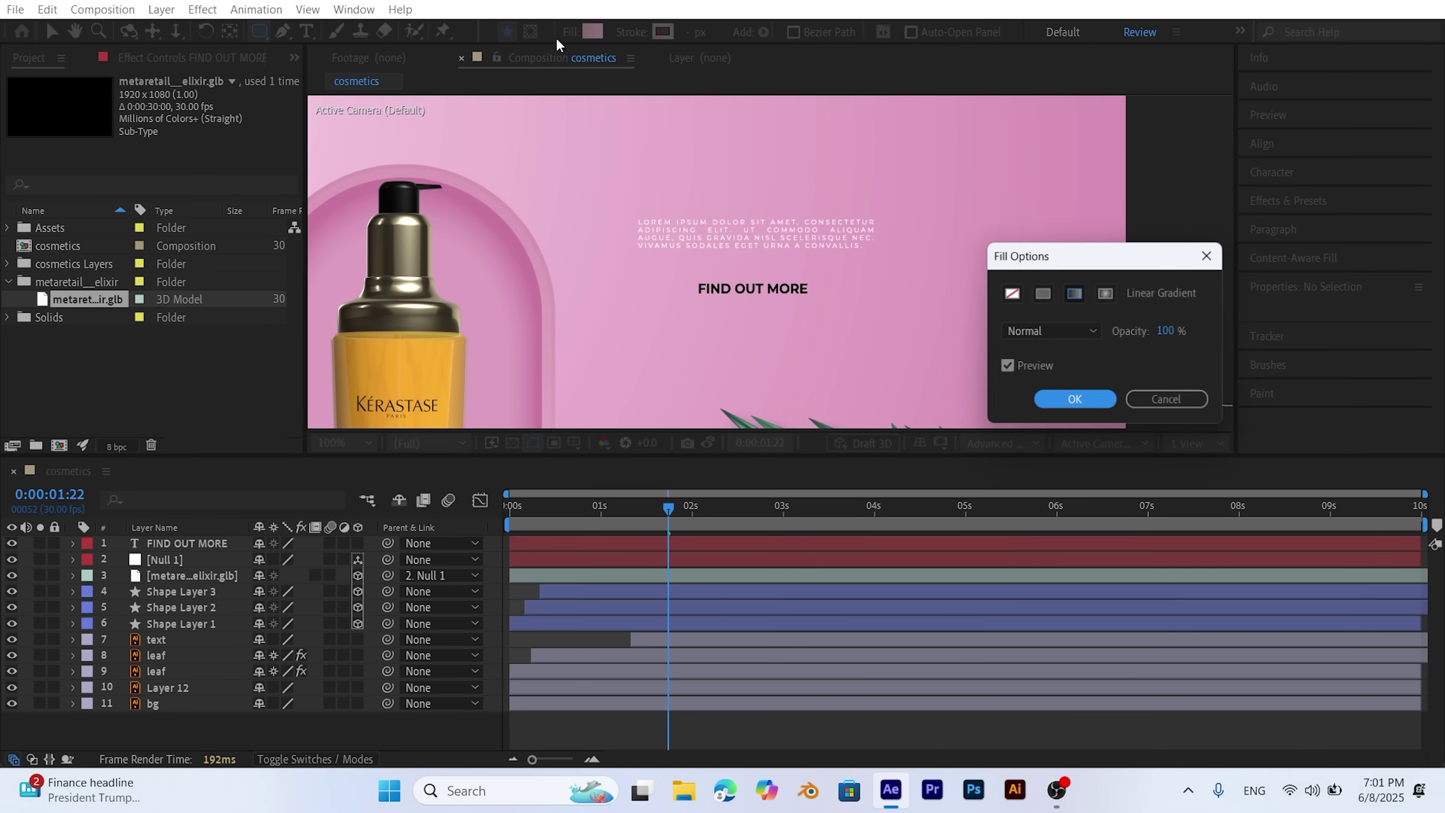
pyautogui.click(1074, 401)
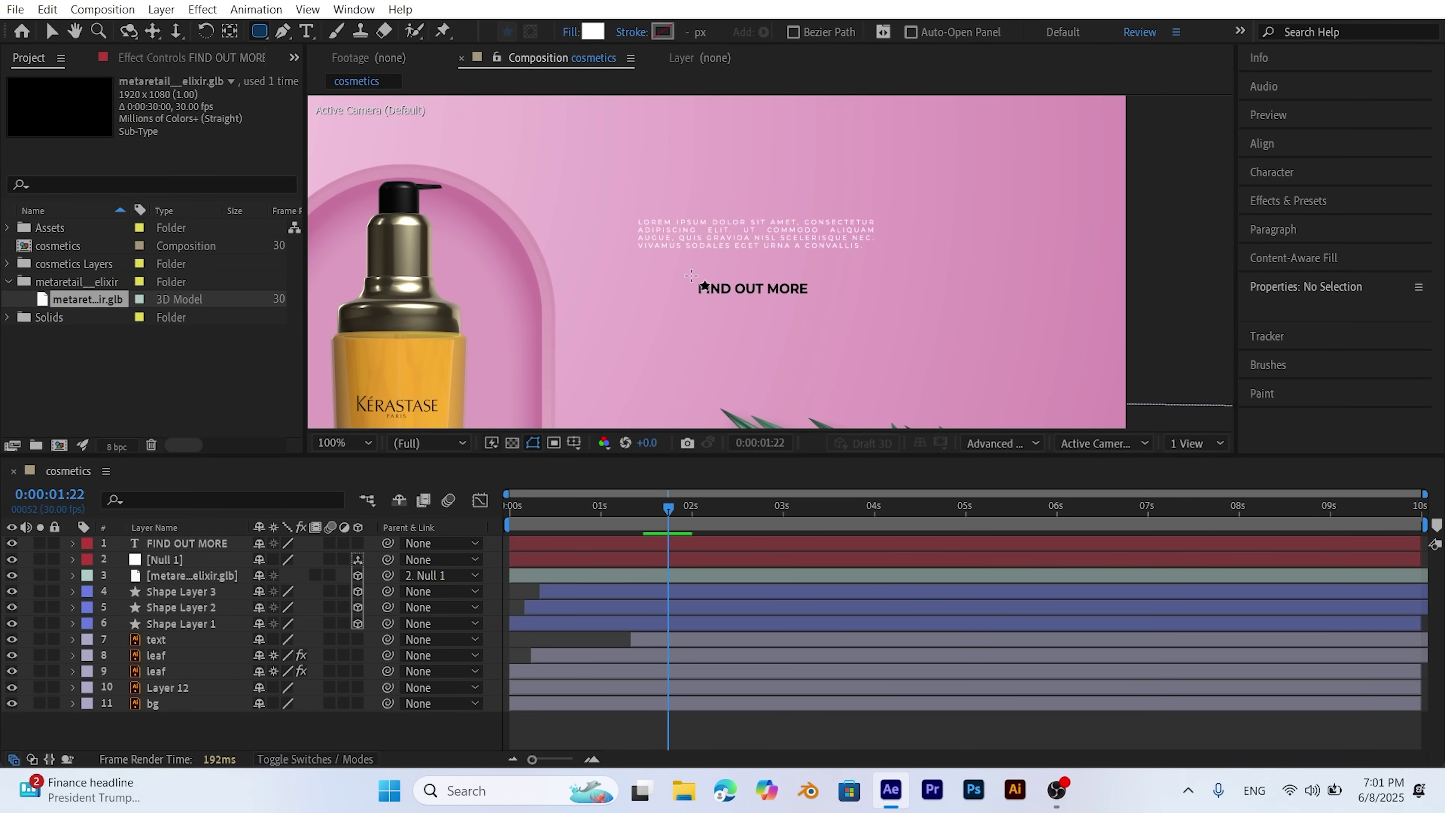
pyautogui.moveTo(688, 277); pyautogui.dragTo(830, 303)
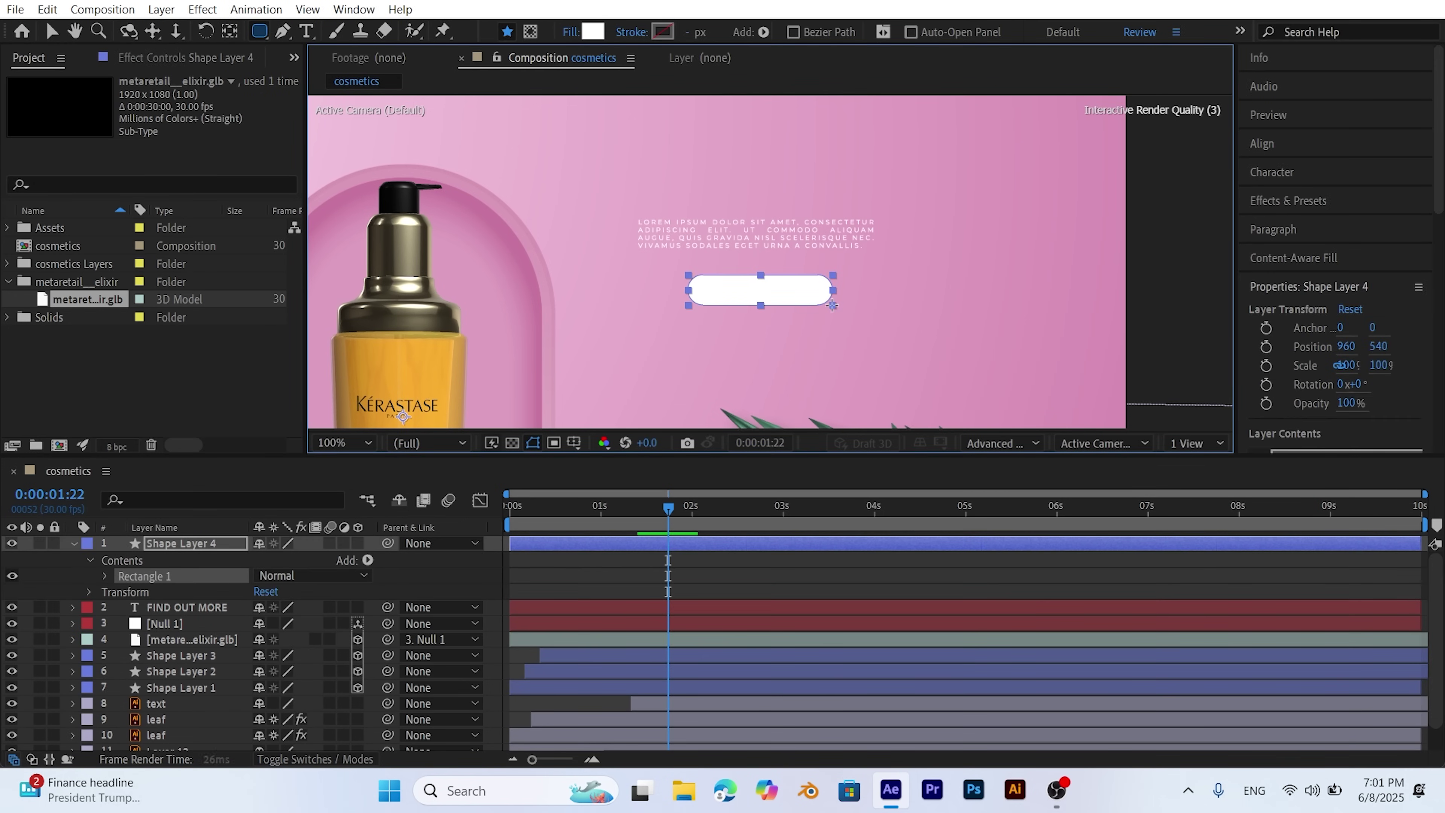
pyautogui.click(74, 543)
pyautogui.moveTo(170, 544); pyautogui.dragTo(171, 559)
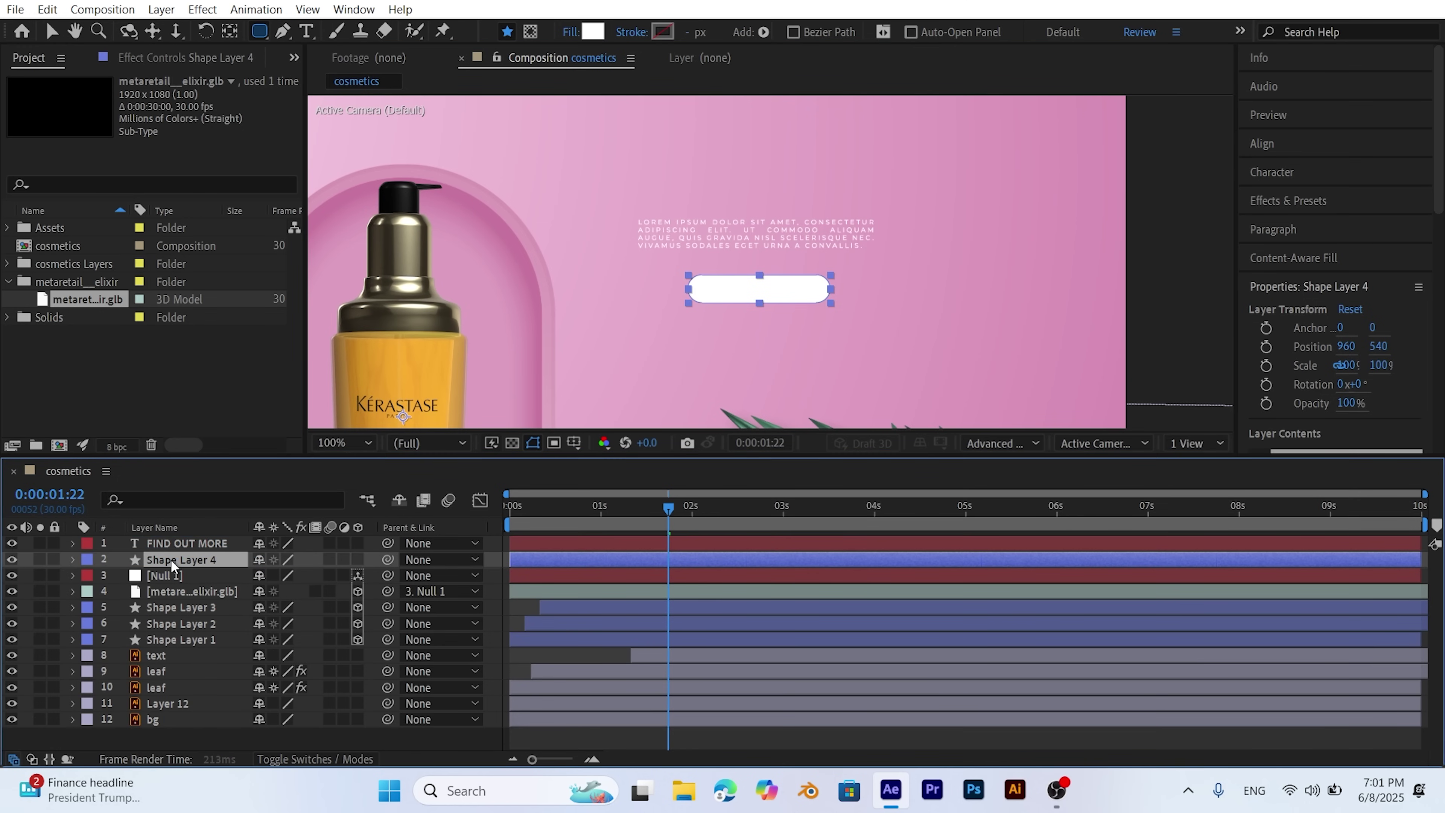
# Nudge the white rounded rectangle 3 px to the left, to position 957, 540.
pyautogui.click(57, 33)
pyautogui.click(218, 560)
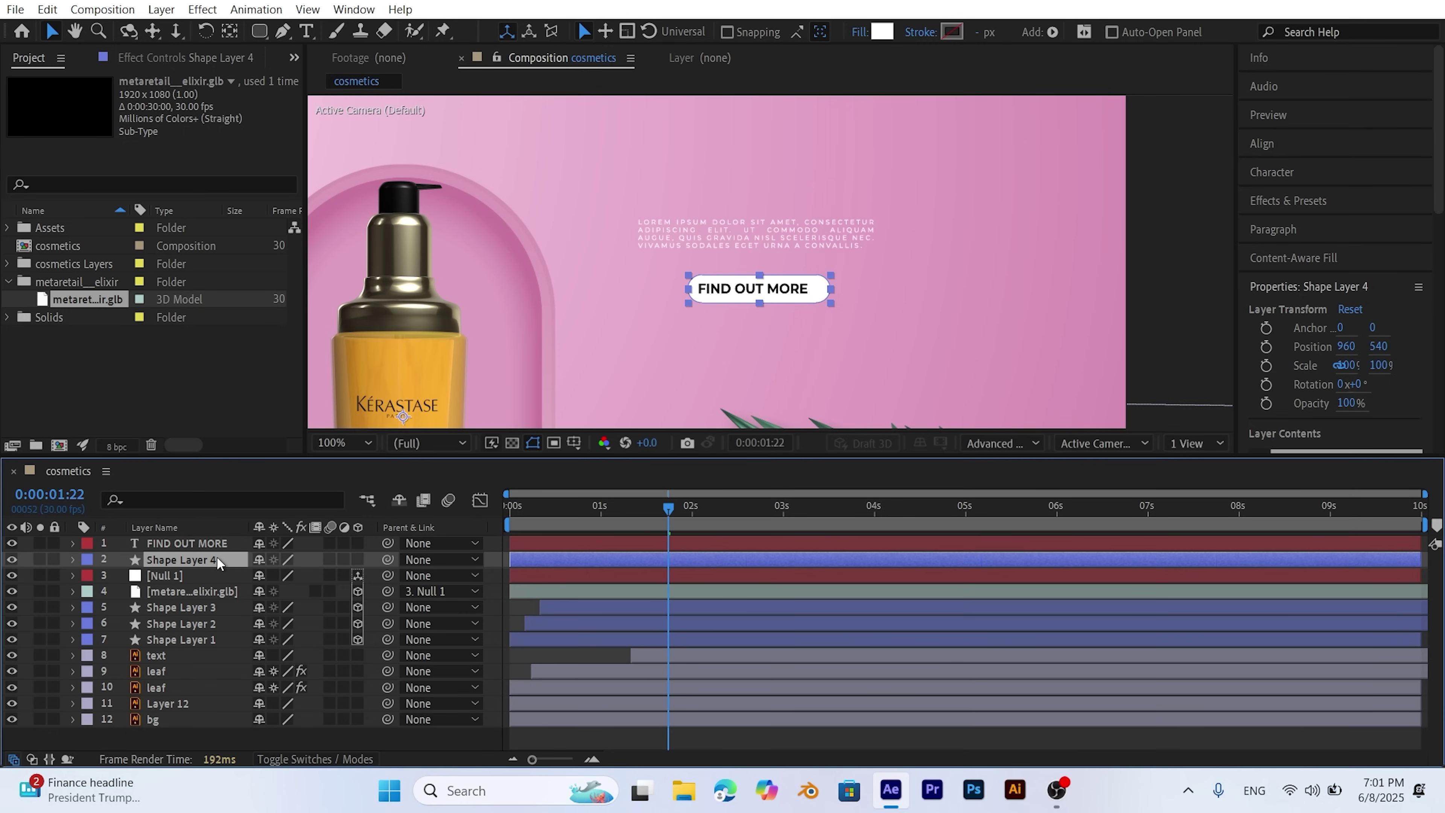
pyautogui.press('Left')
pyautogui.press('Left')
pyautogui.press('Left')
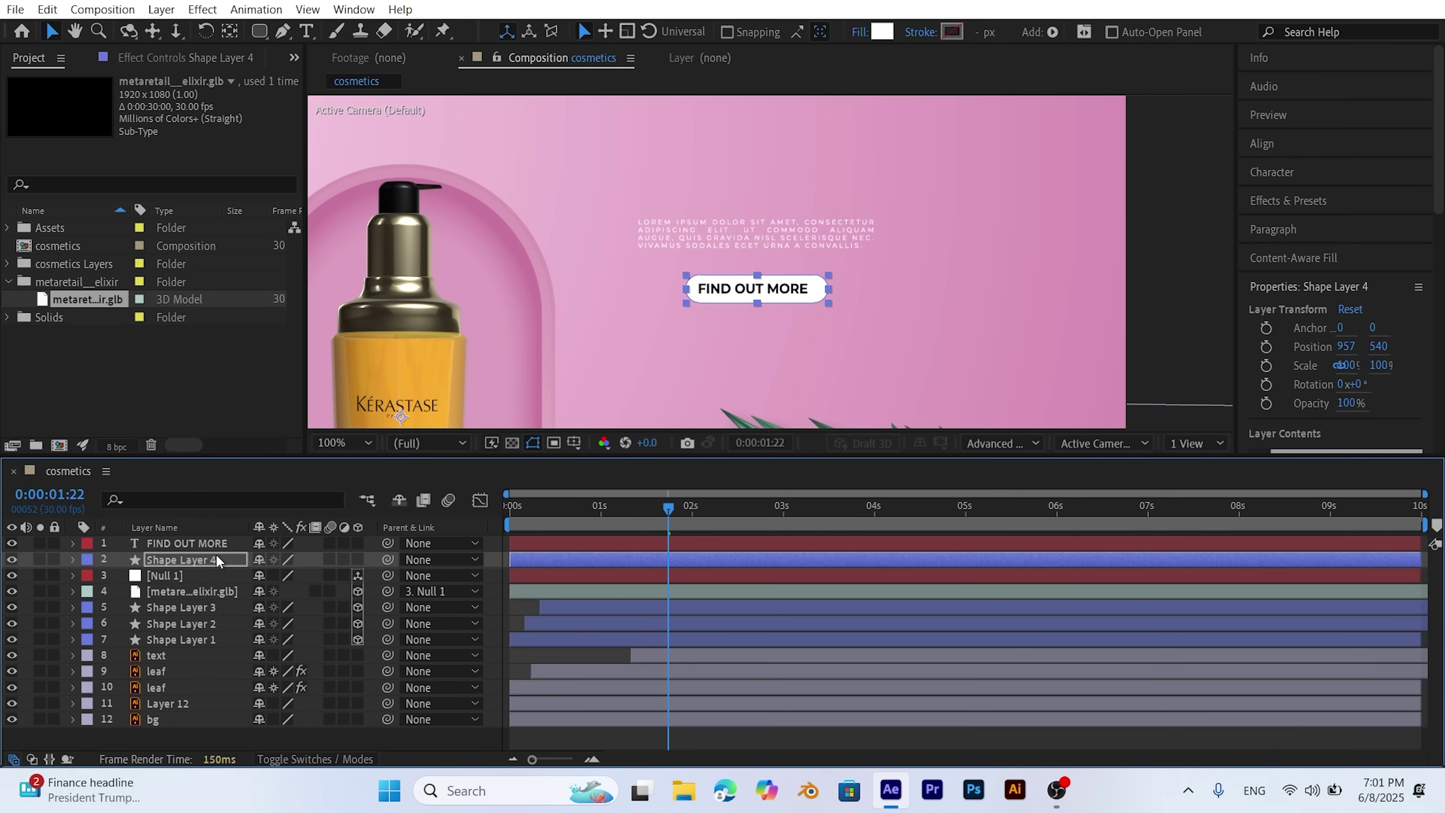
# Nudge the white rounded rectangle 1 px left to position 956, 540 and hide the FIND OUT MORE text layer.
pyautogui.press('Left')
pyautogui.click(175, 555)
pyautogui.click(13, 544)
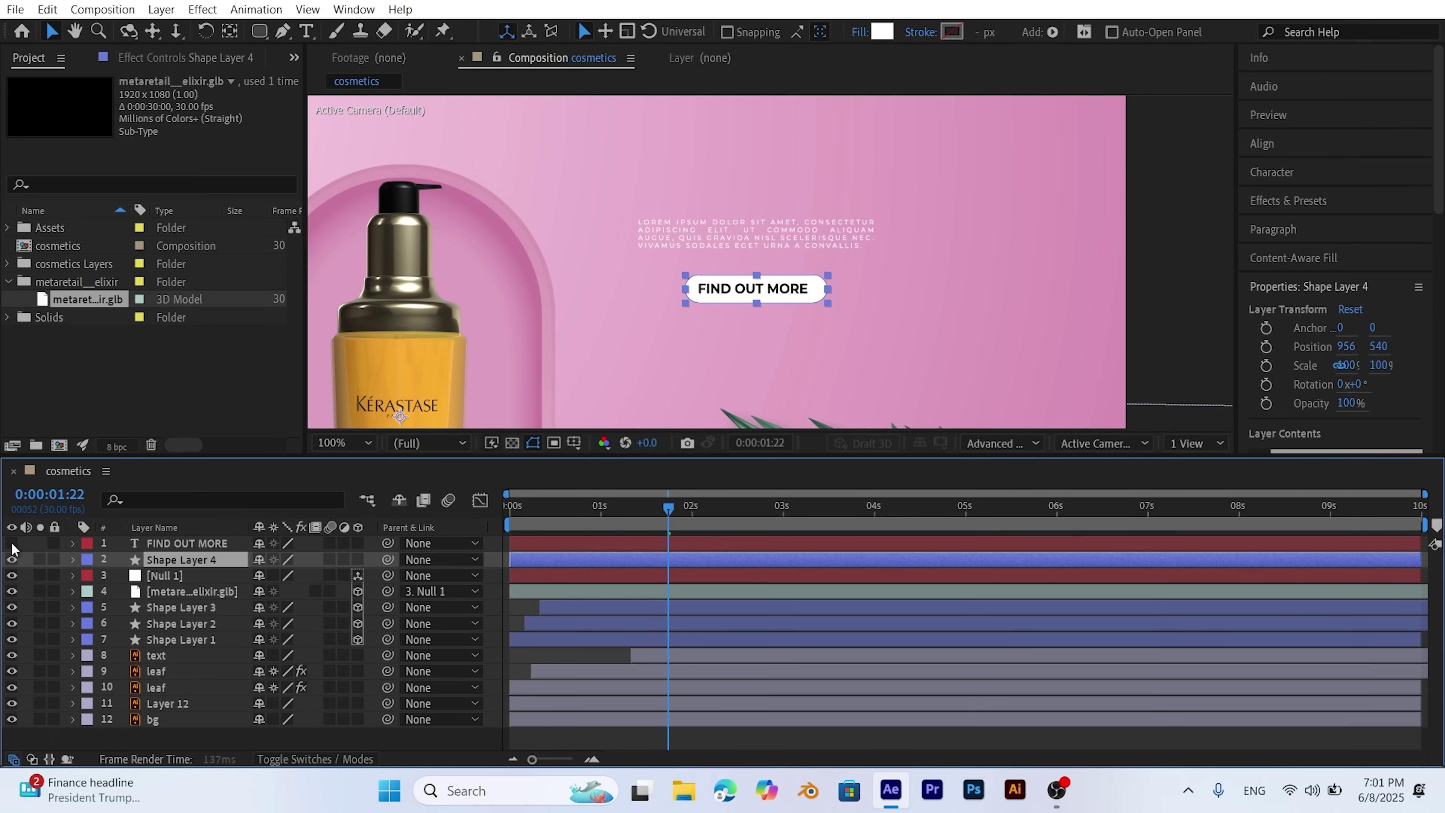
# Set the roundness of the white rectangle's path in Shape Layer 4 to 69.
pyautogui.click(73, 558)
pyautogui.click(103, 590)
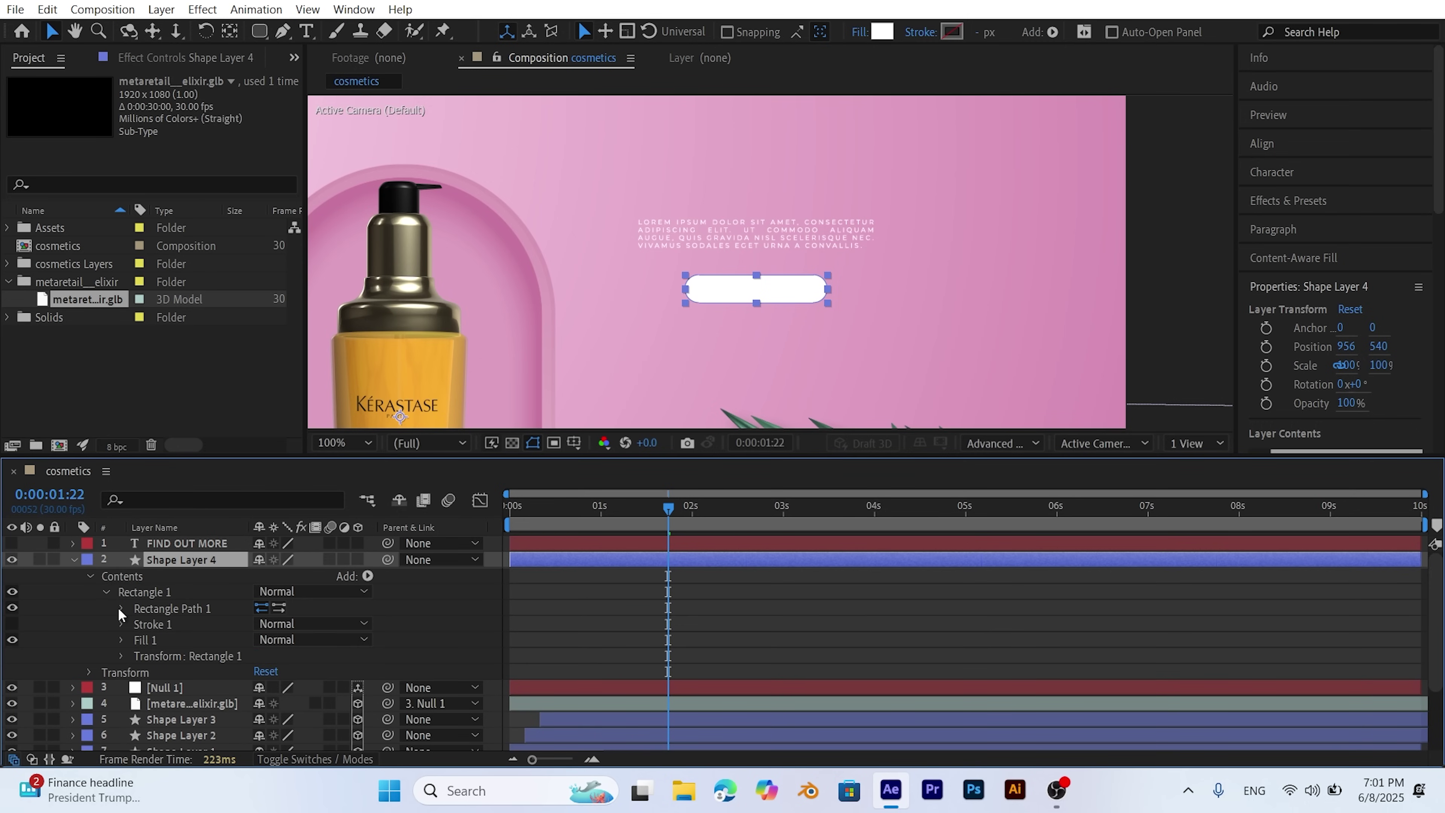
pyautogui.click(119, 609)
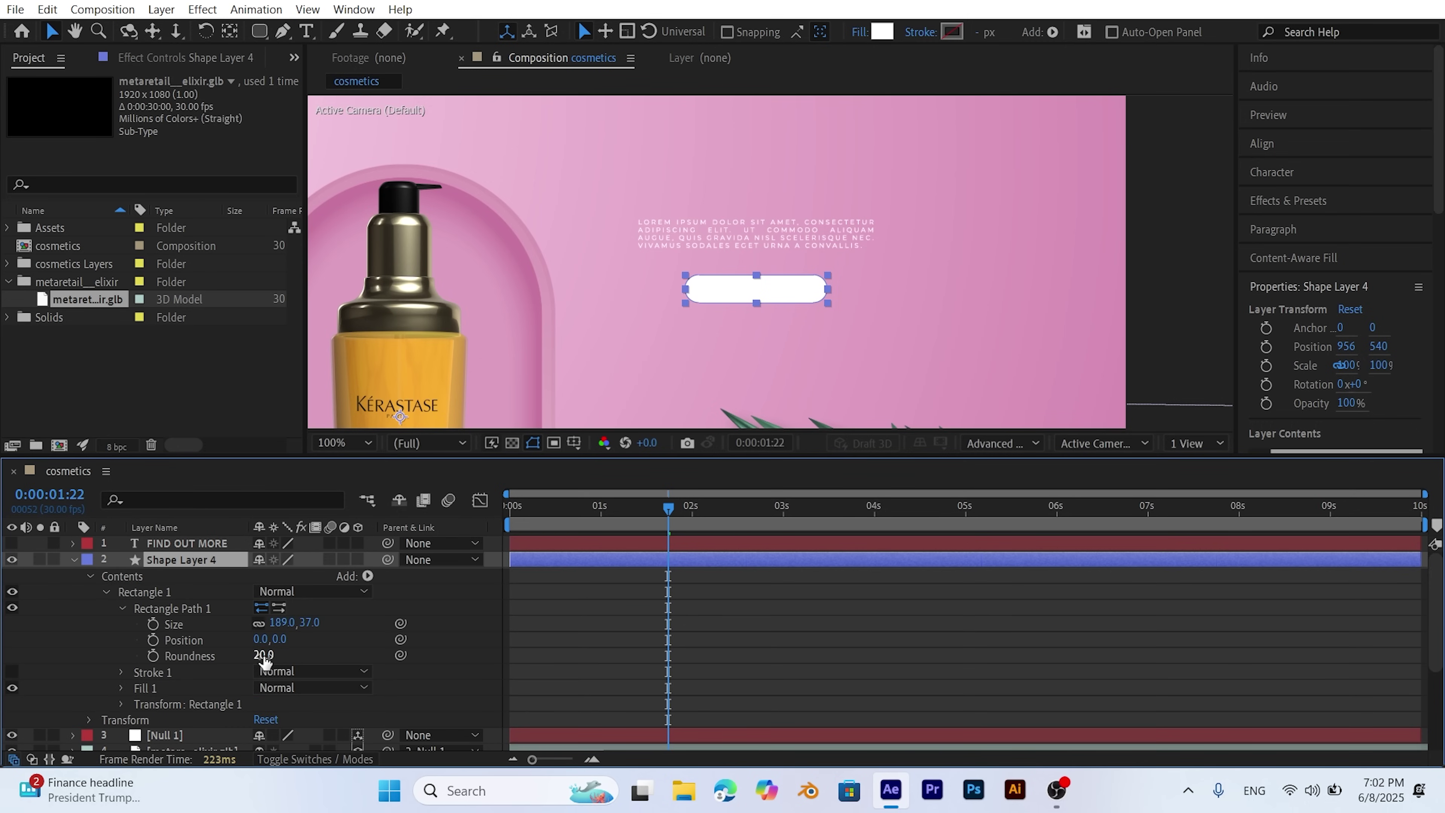
pyautogui.moveTo(264, 655); pyautogui.dragTo(293, 654)
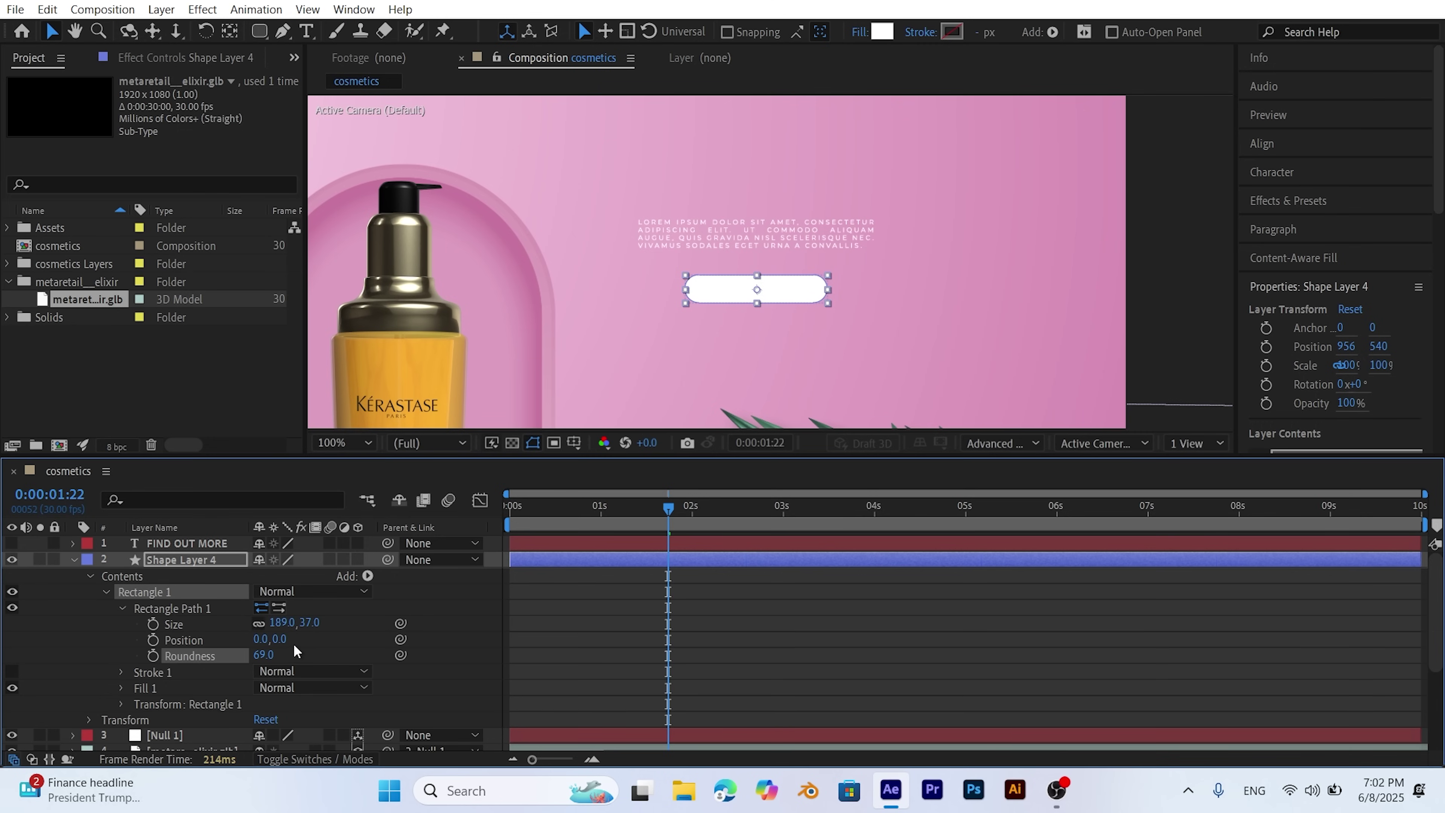
# At the start of the timeline, shrink the rectangle path's width to 39 with its proportions unlinked, forming a near-circle.
pyautogui.click(514, 522)
pyautogui.moveTo(513, 522); pyautogui.dragTo(442, 526)
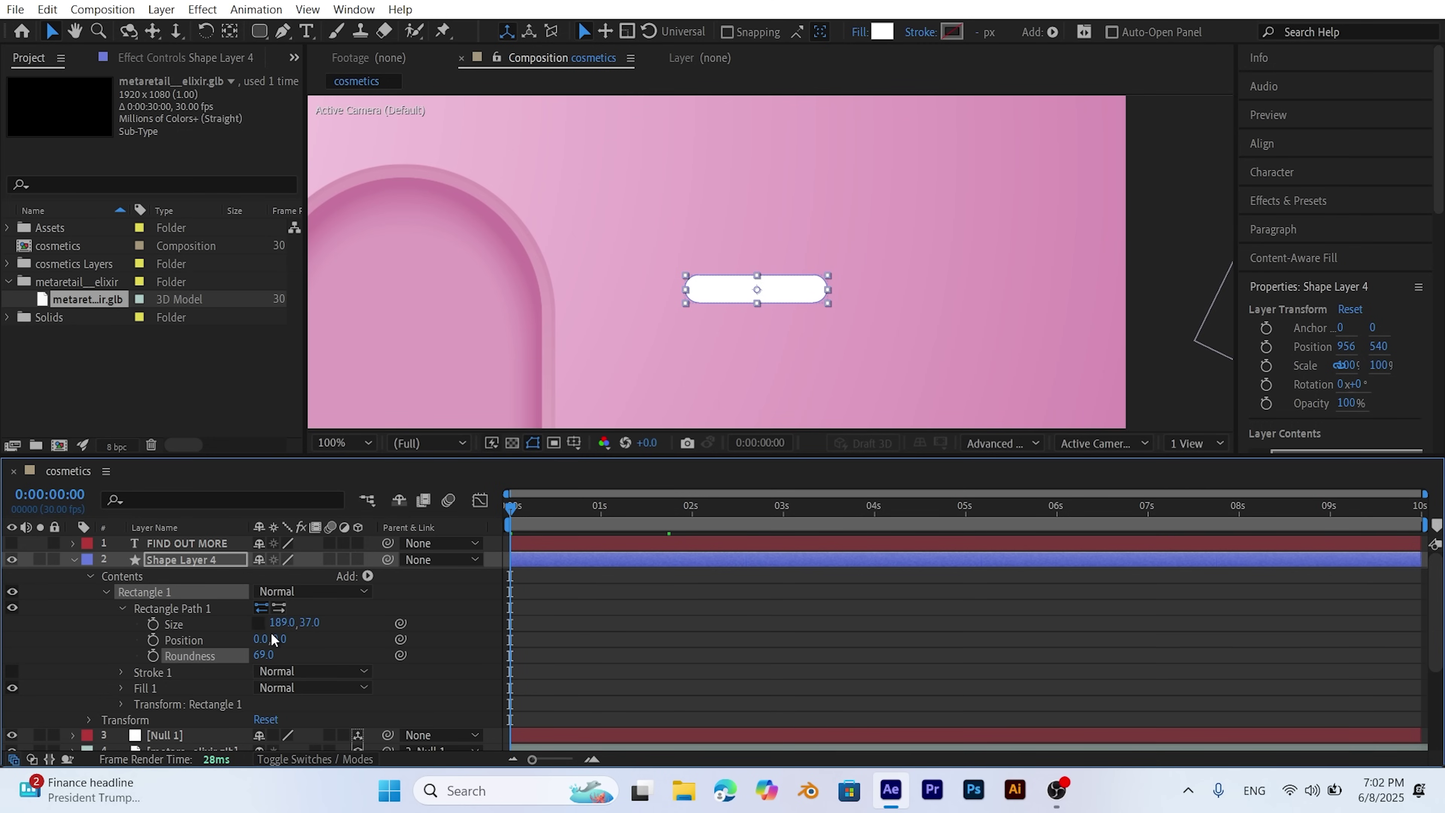
pyautogui.moveTo(279, 622); pyautogui.dragTo(145, 630)
pyautogui.scroll(1, 750, 314)
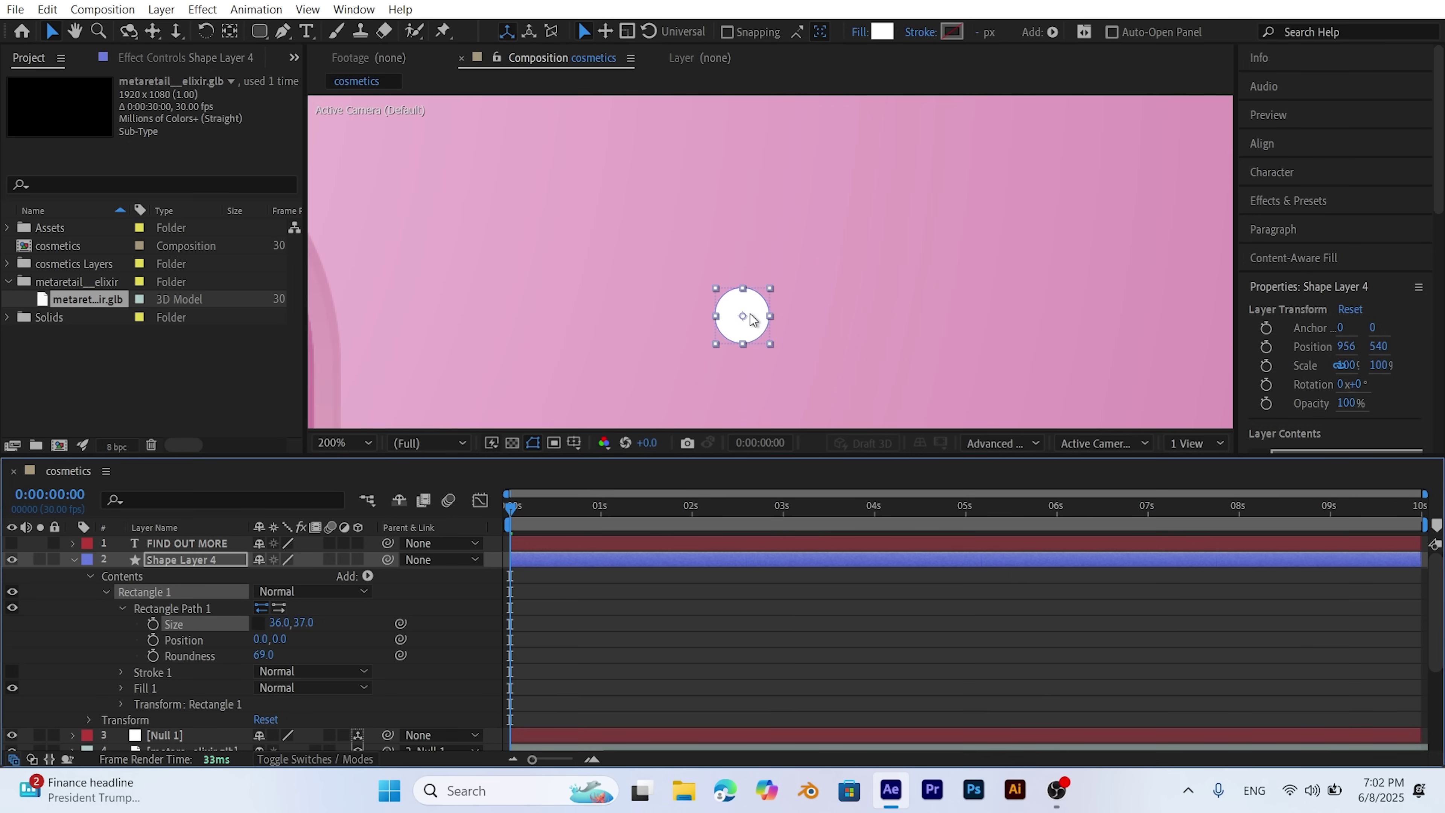
pyautogui.scroll(1, 750, 314)
pyautogui.moveTo(709, 330); pyautogui.dragTo(716, 229)
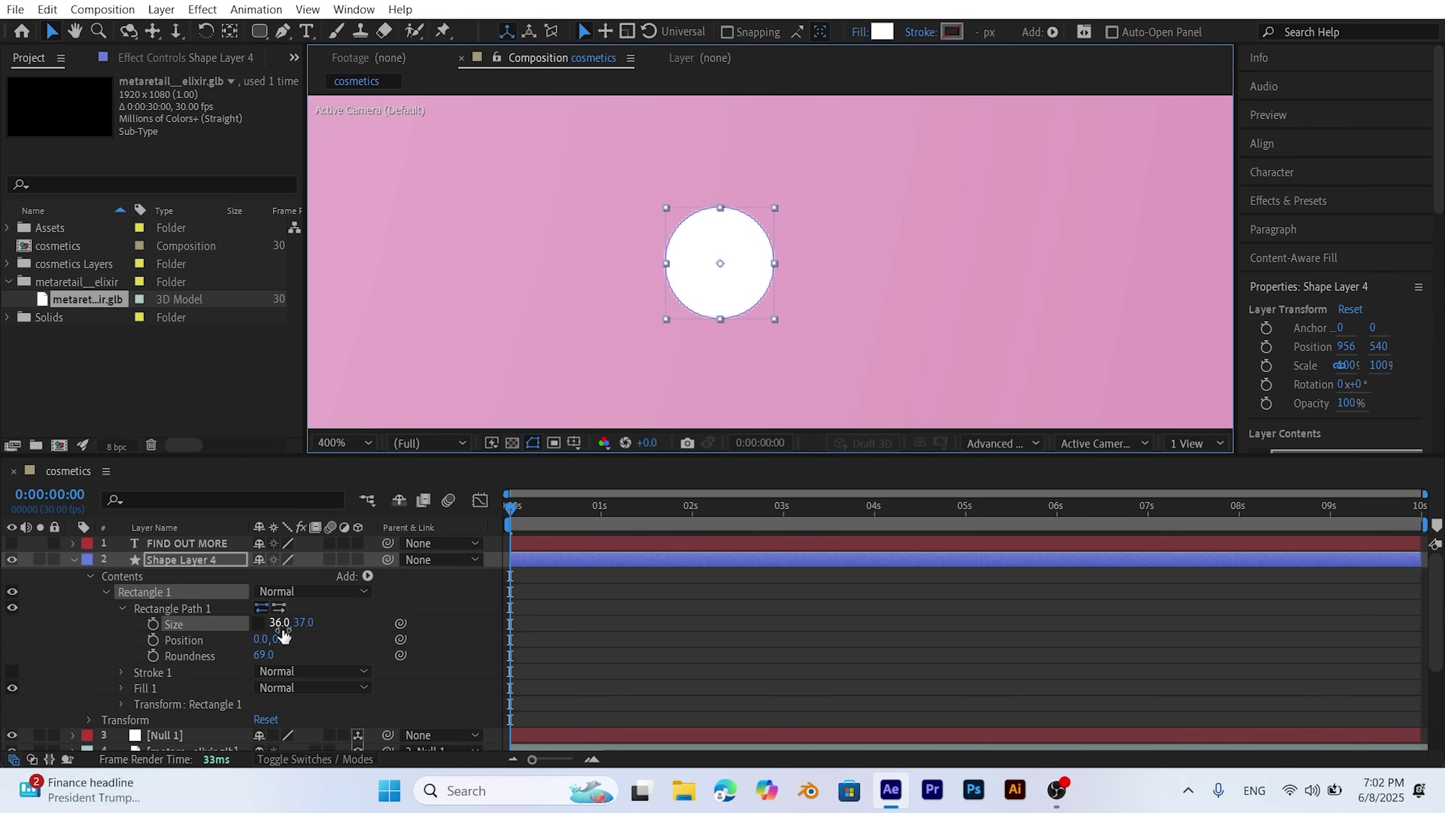
pyautogui.moveTo(282, 636); pyautogui.dragTo(287, 636)
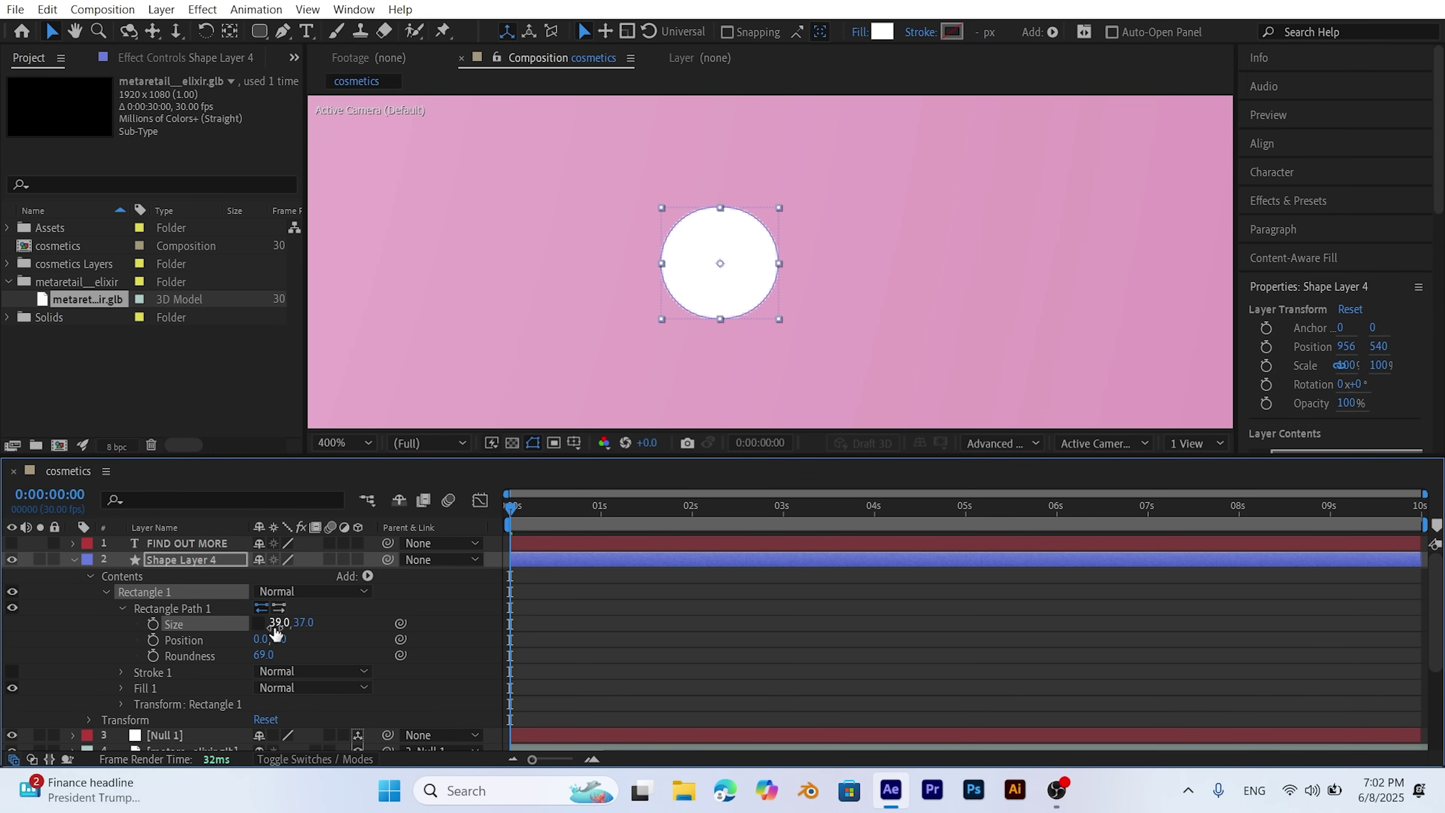
# Center Shape Layer 4's anchor point on the white circle.
pyautogui.click(196, 561)
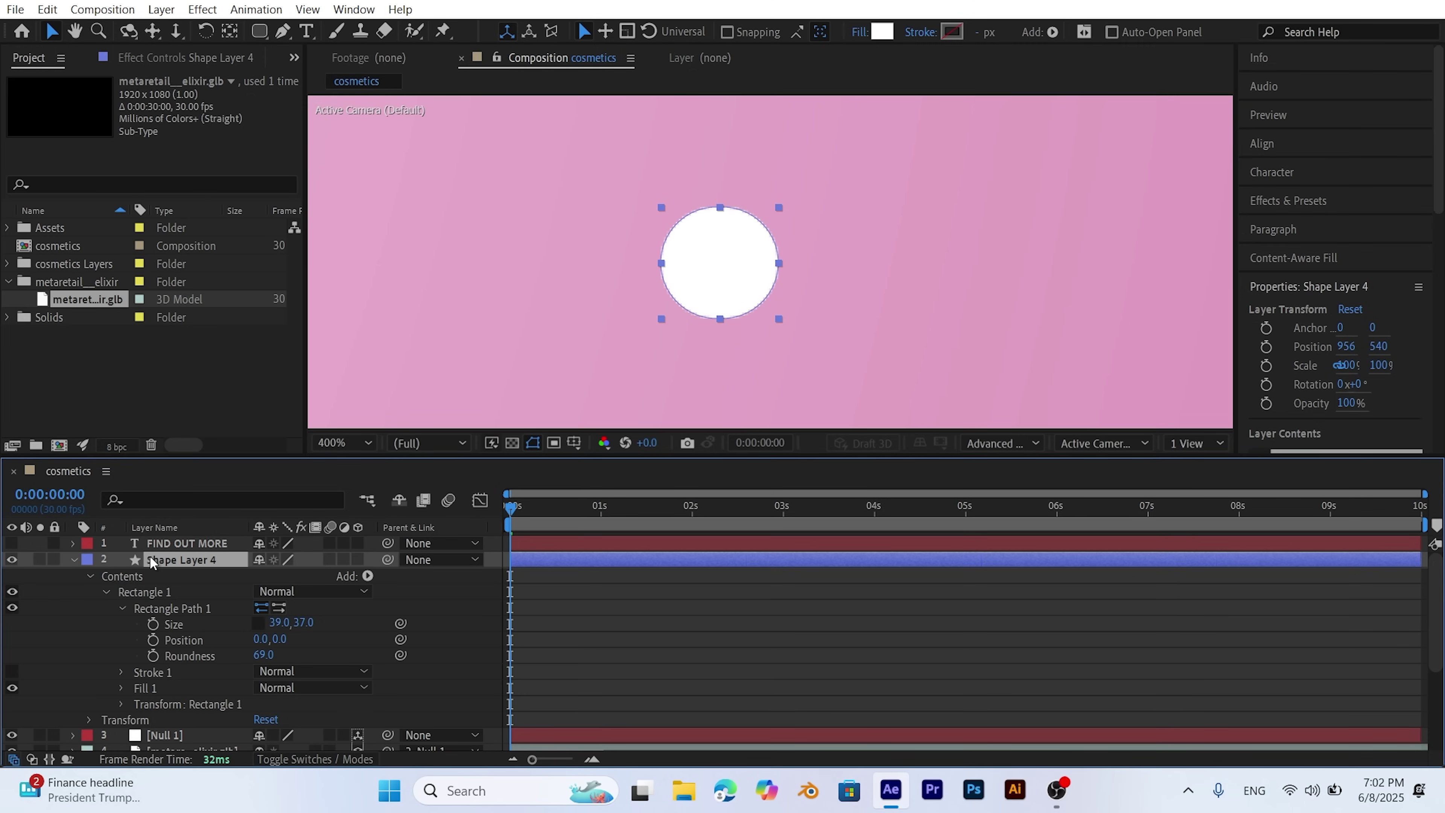
pyautogui.click(229, 31)
pyautogui.hotkey('ctrl', 'alt', 'Home')
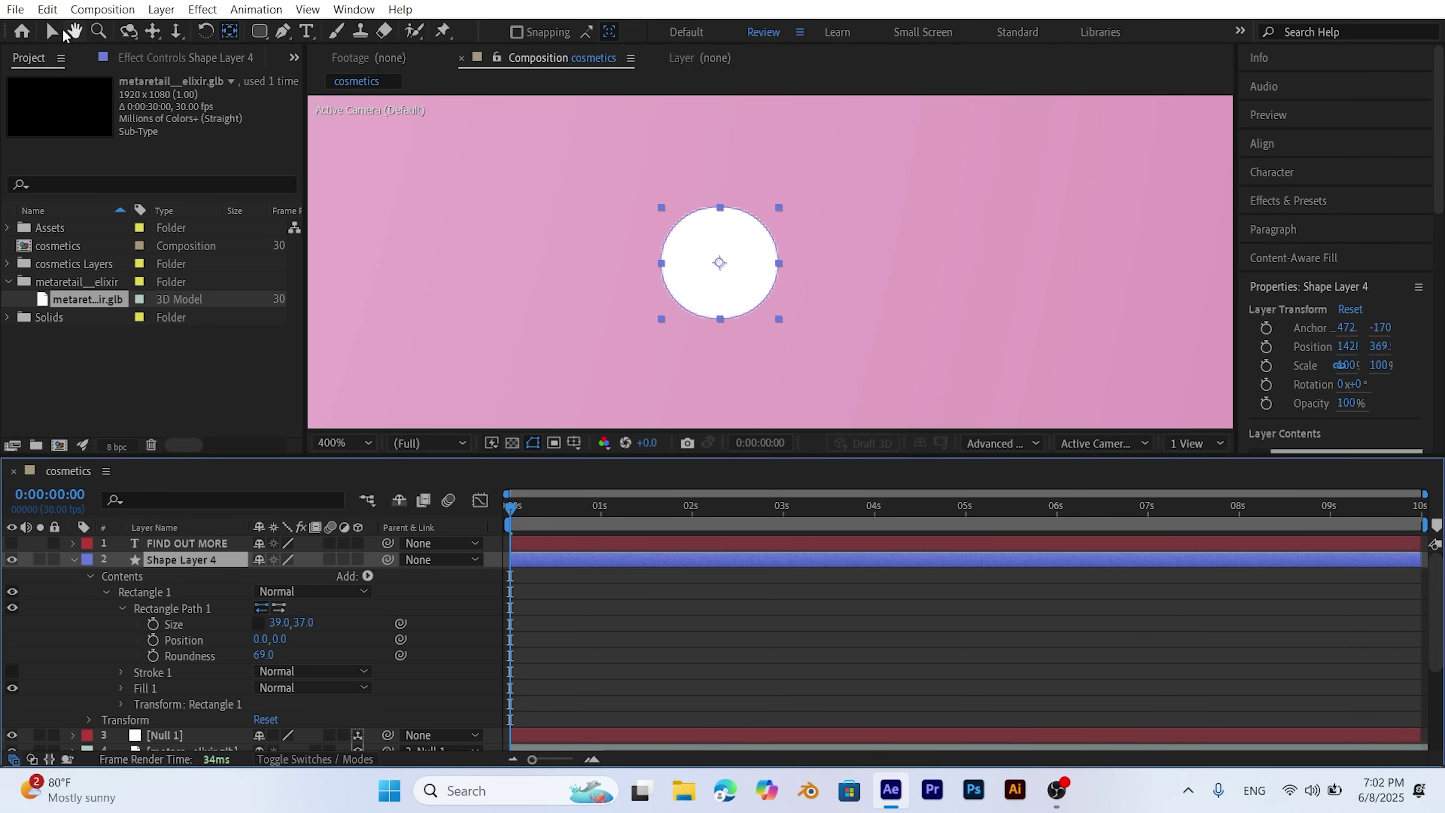
pyautogui.click(51, 32)
# Add a Scale keyframe of 0% to Shape Layer 4 at 0:00:00:00.
pyautogui.scroll(-3, 197, 628)
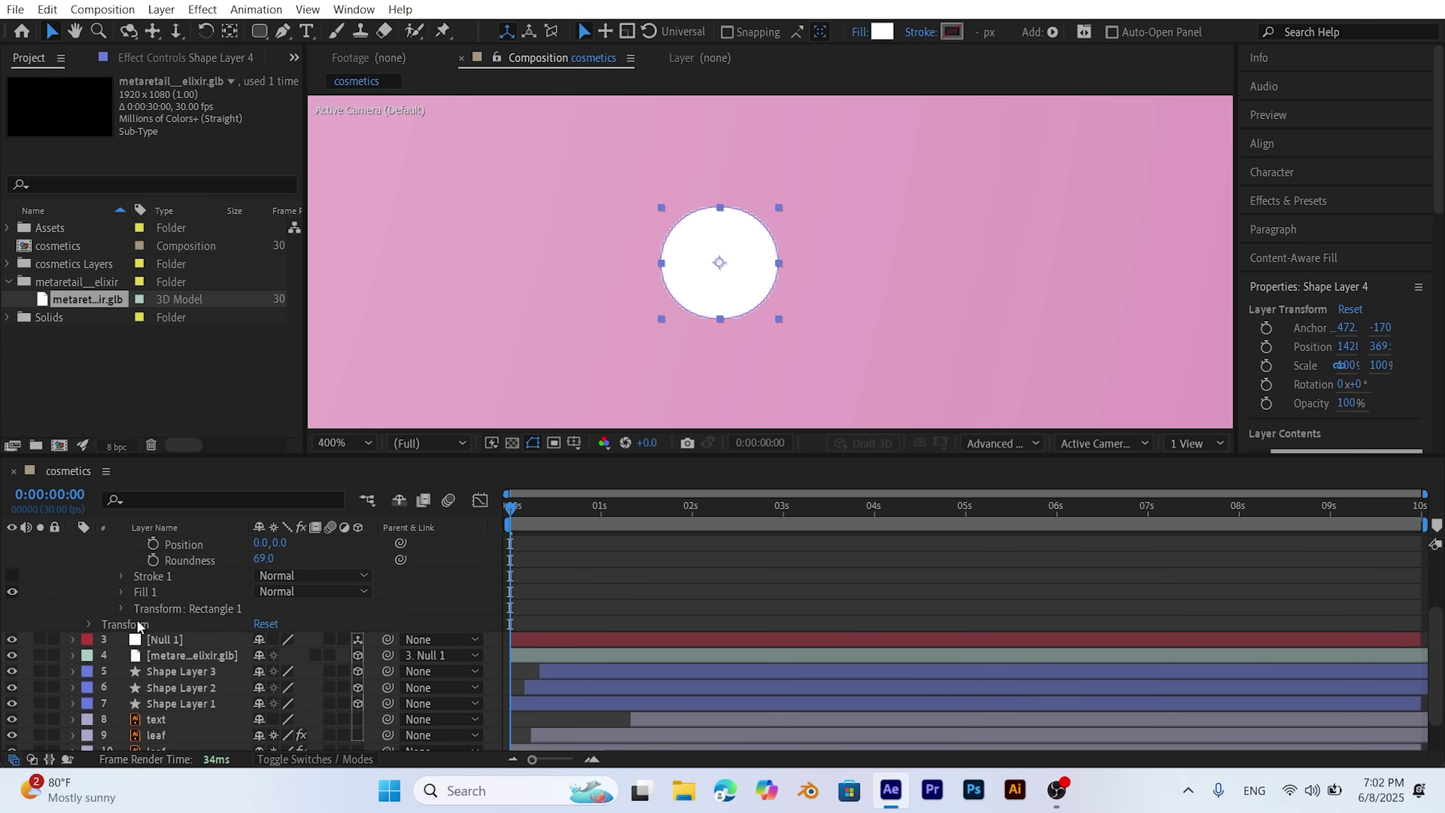
pyautogui.click(89, 624)
pyautogui.click(152, 673)
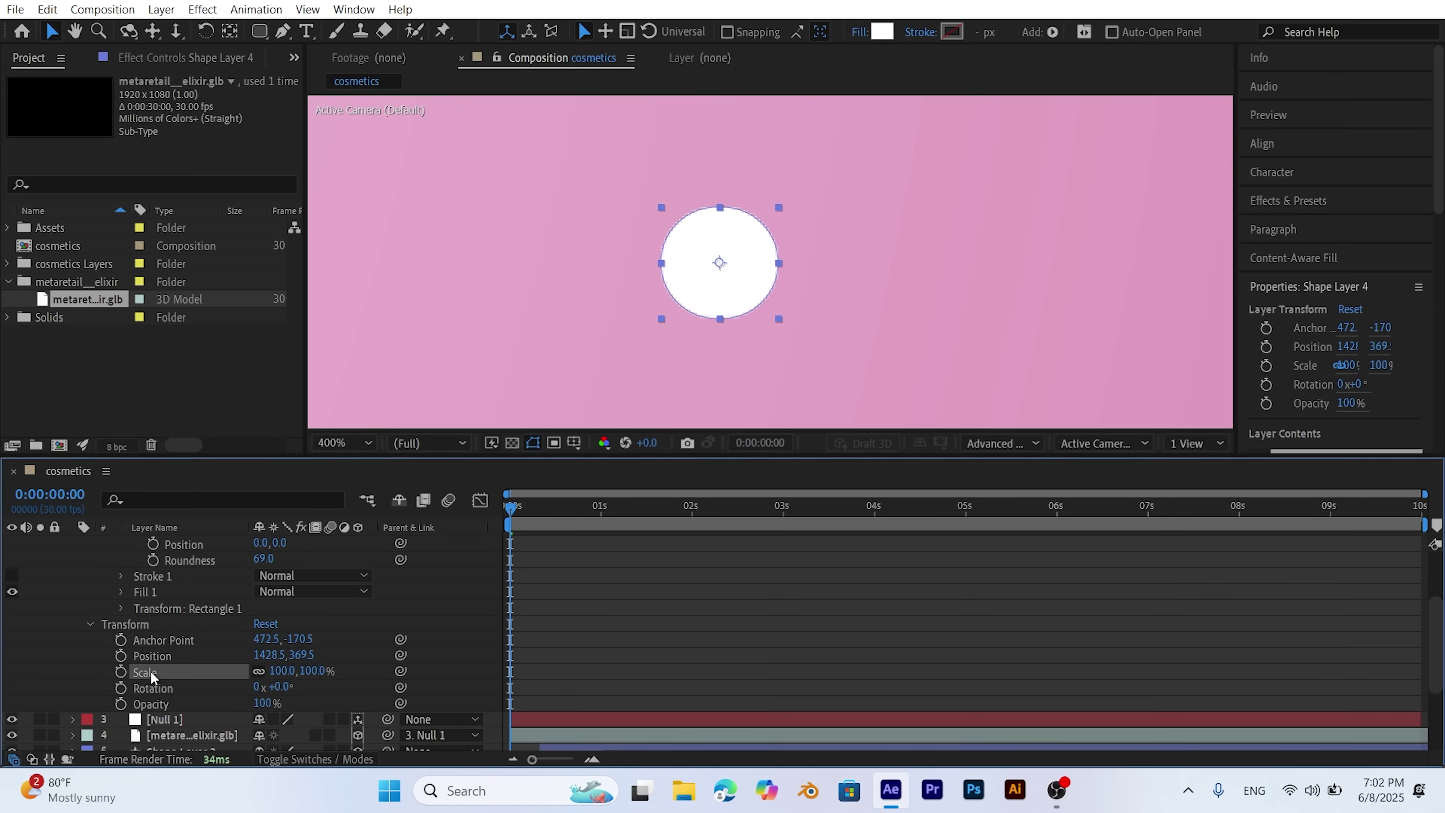
pyautogui.click(121, 671)
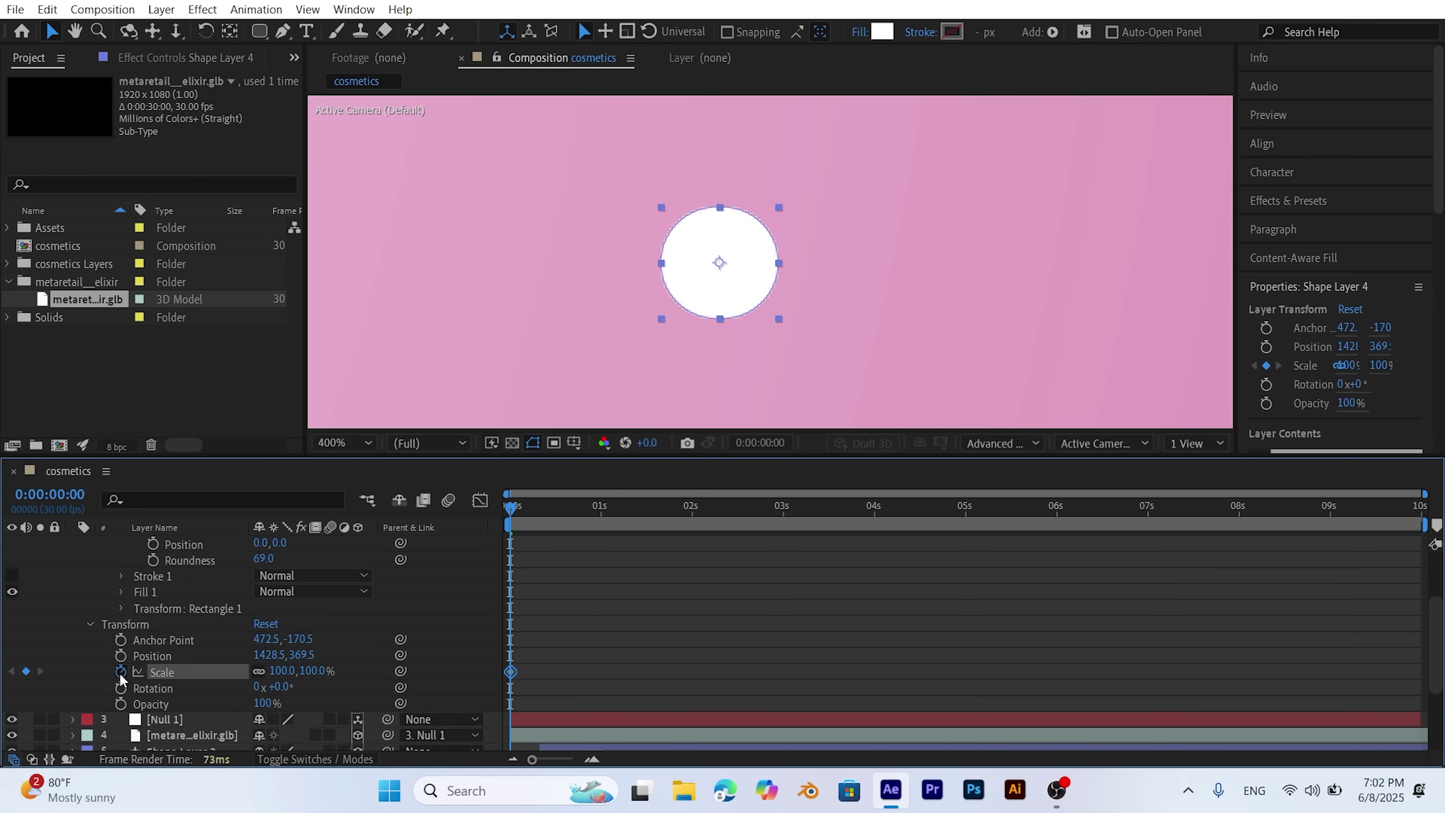
pyautogui.click(287, 677)
pyautogui.write('0')
pyautogui.press('Return')
# Move 30 frames ahead to 0:00:01:00 and set Shape Layer 4's Scale to 100%.
pyautogui.hotkey('alt', 'shift', 'j')
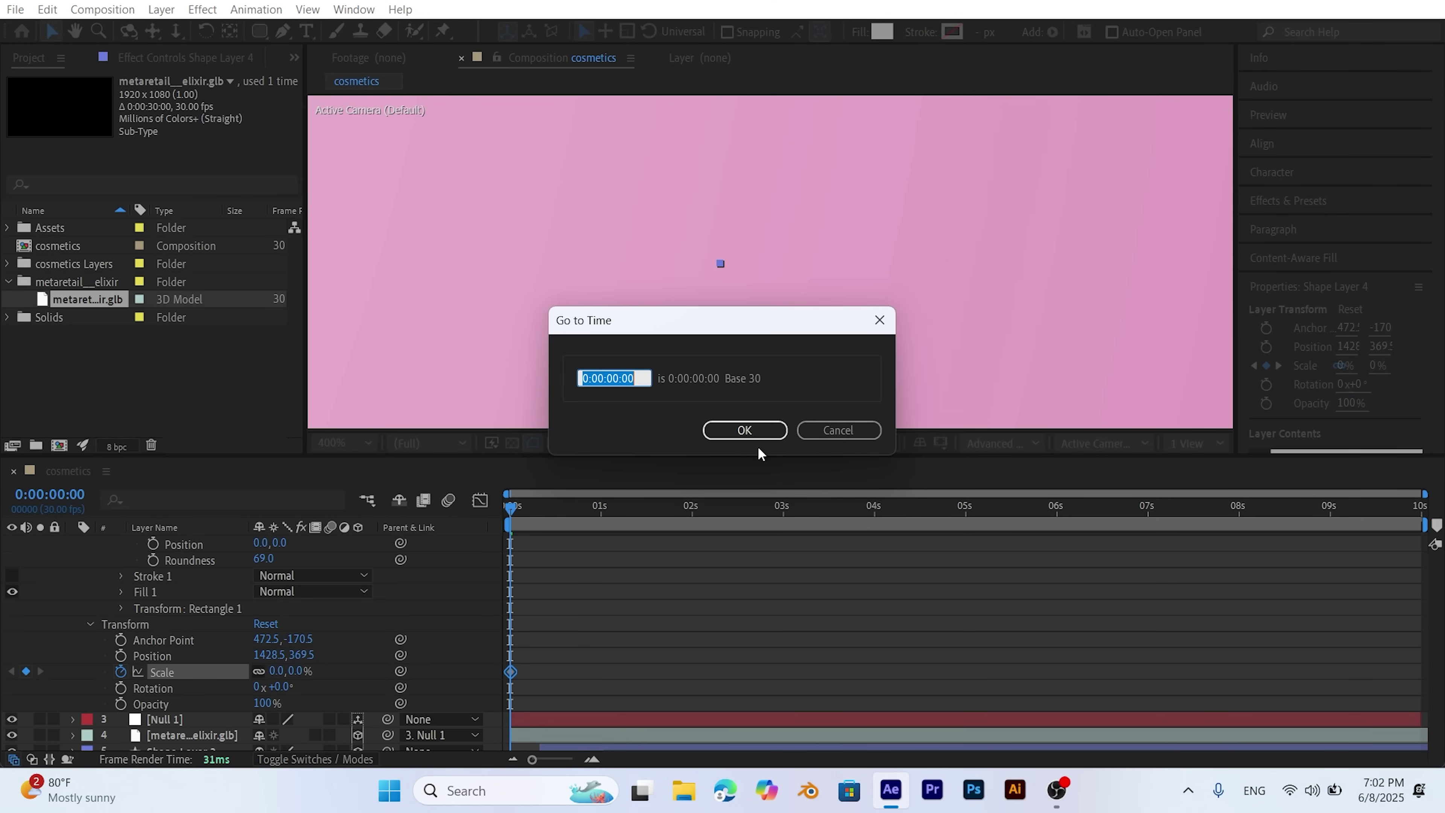
pyautogui.write('+30')
pyautogui.click(736, 435)
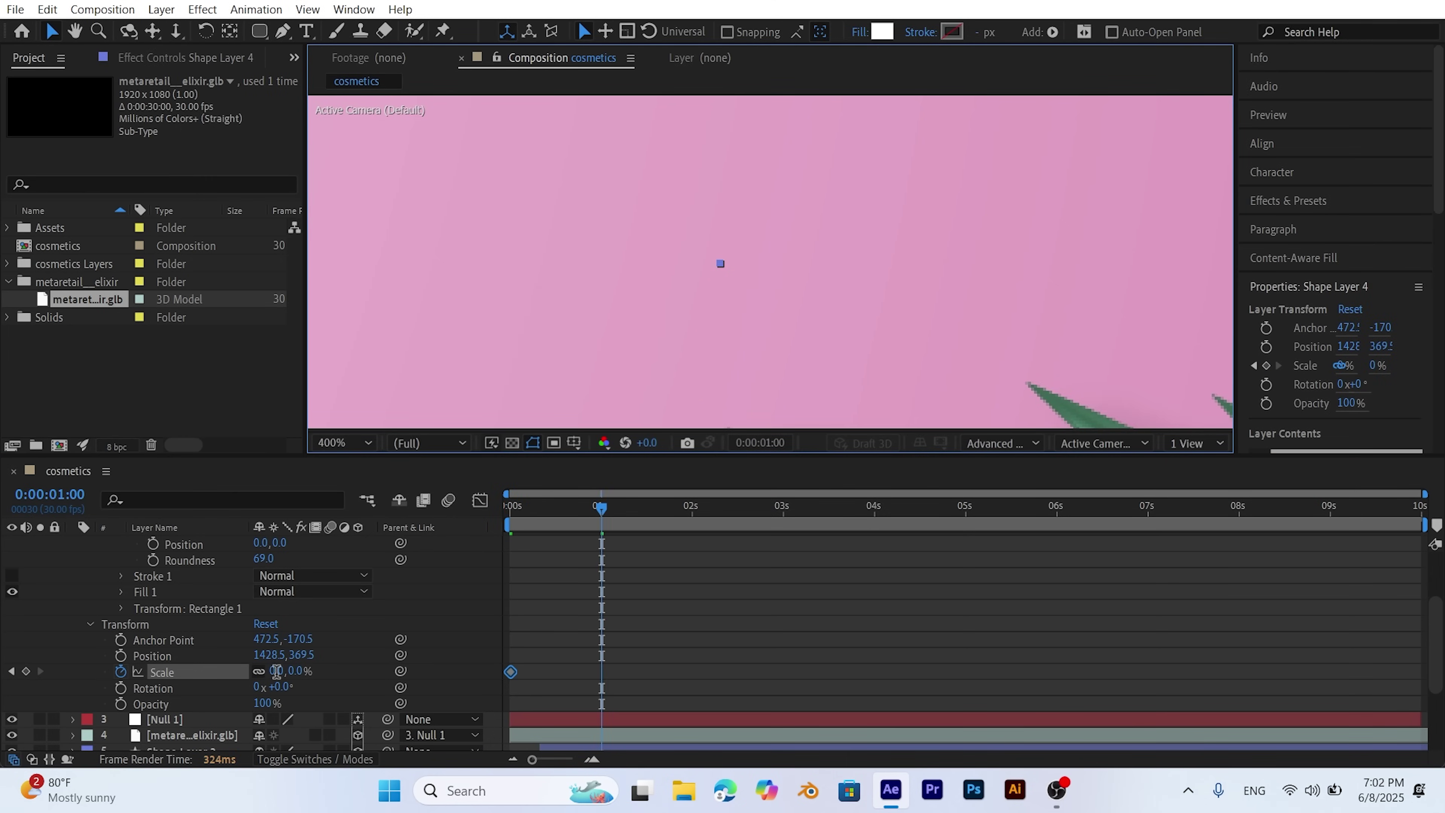
pyautogui.click(276, 671)
pyautogui.write('100')
pyautogui.press('Return')
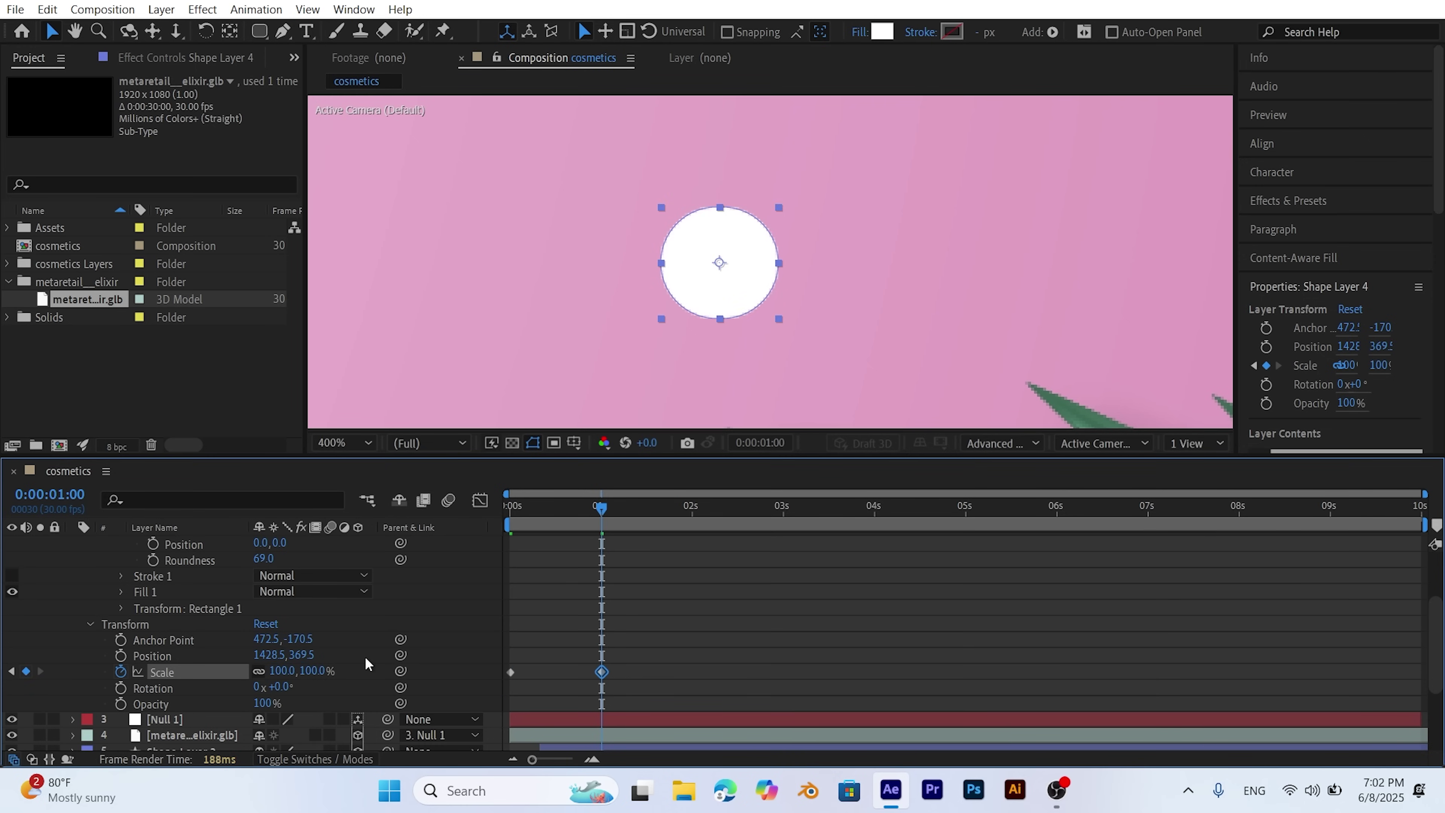
# Apply Easy Ease to both Scale keyframes and reshape the speed curve so the scaling slows gradually into the end keyframe.
pyautogui.moveTo(637, 655); pyautogui.dragTo(508, 705)
pyautogui.rightClick(512, 673)
pyautogui.moveTo(668, 662)
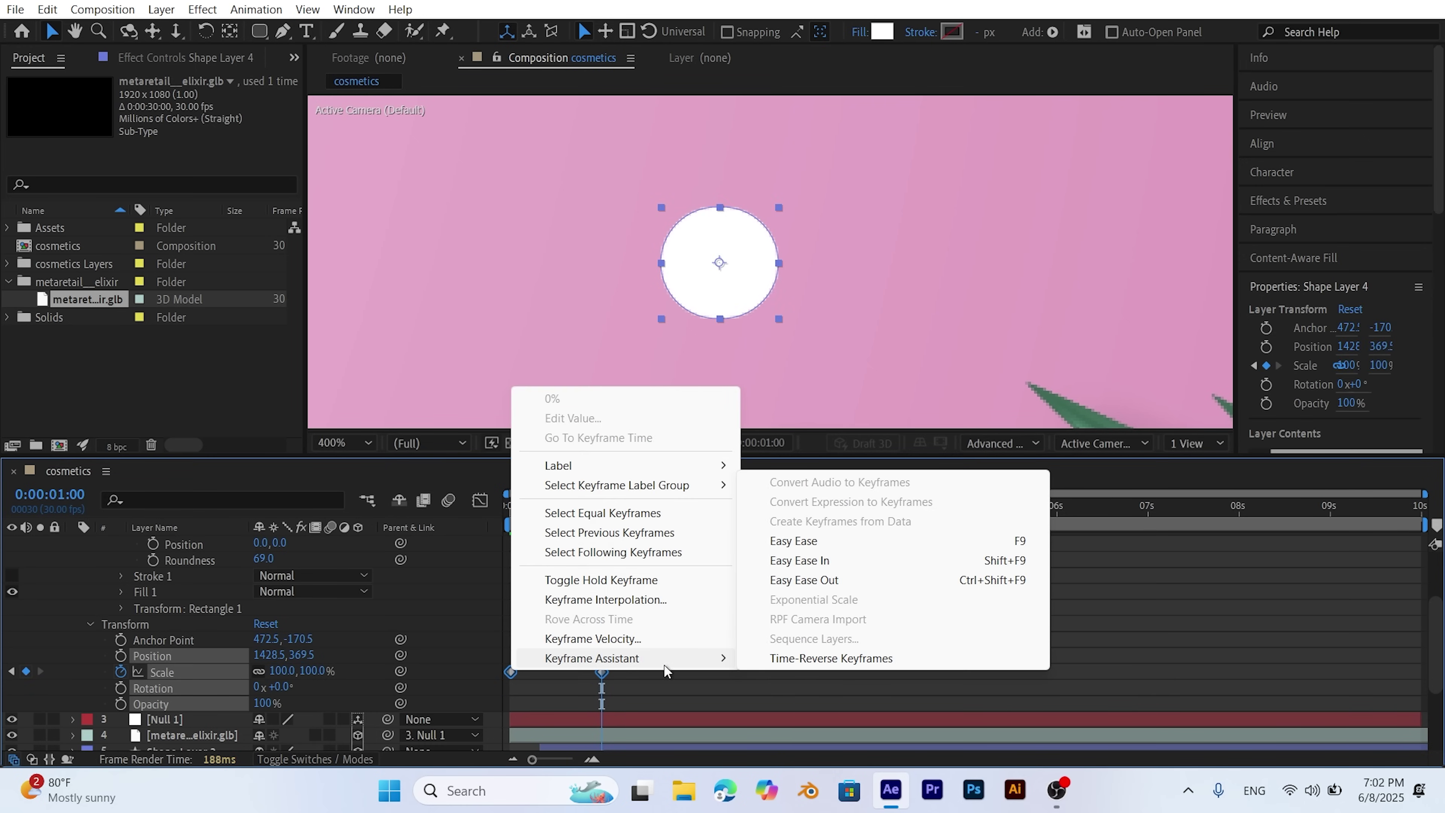
pyautogui.click(822, 556)
pyautogui.click(480, 501)
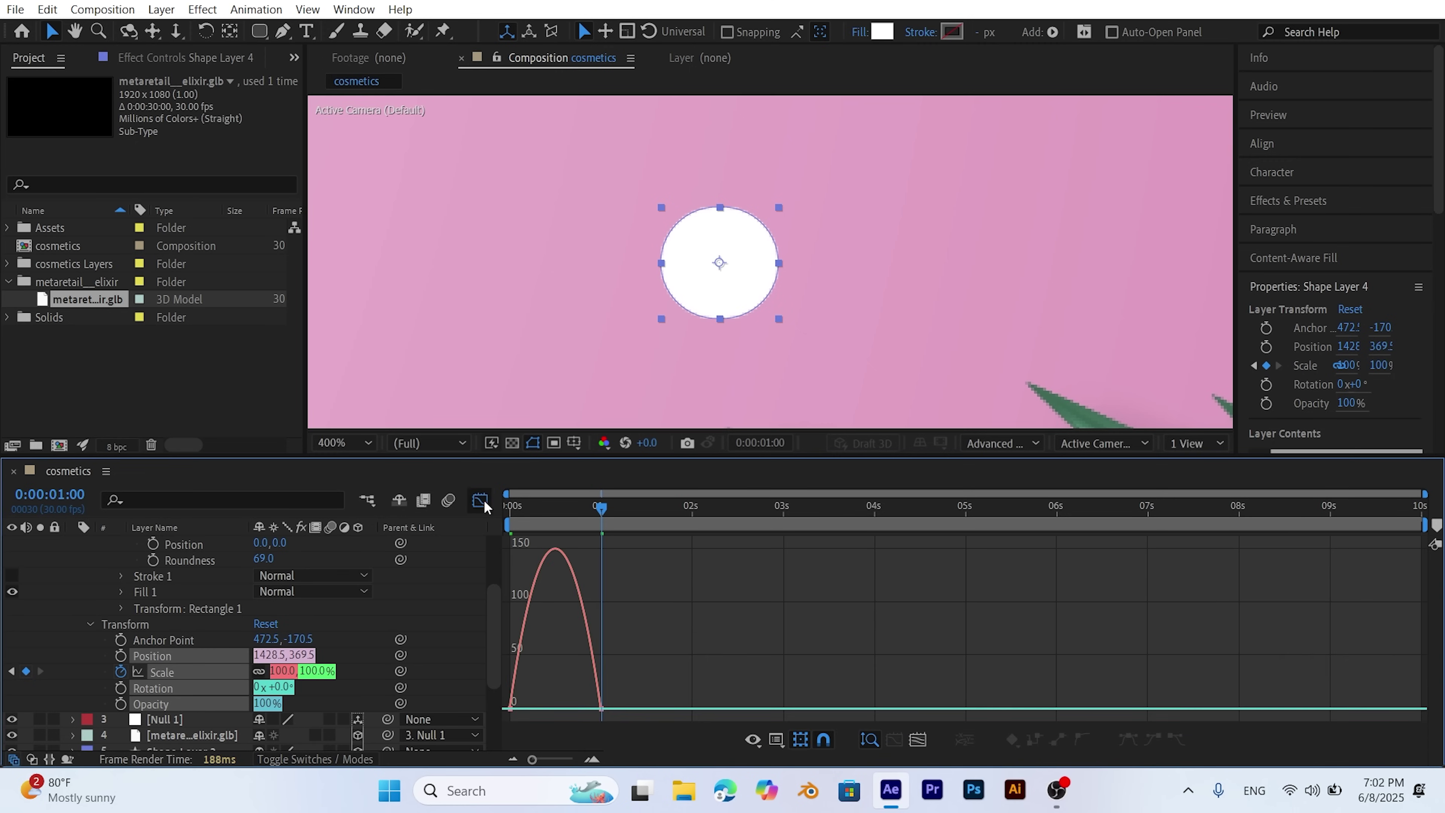
pyautogui.moveTo(621, 688); pyautogui.dragTo(570, 708)
pyautogui.click(480, 500)
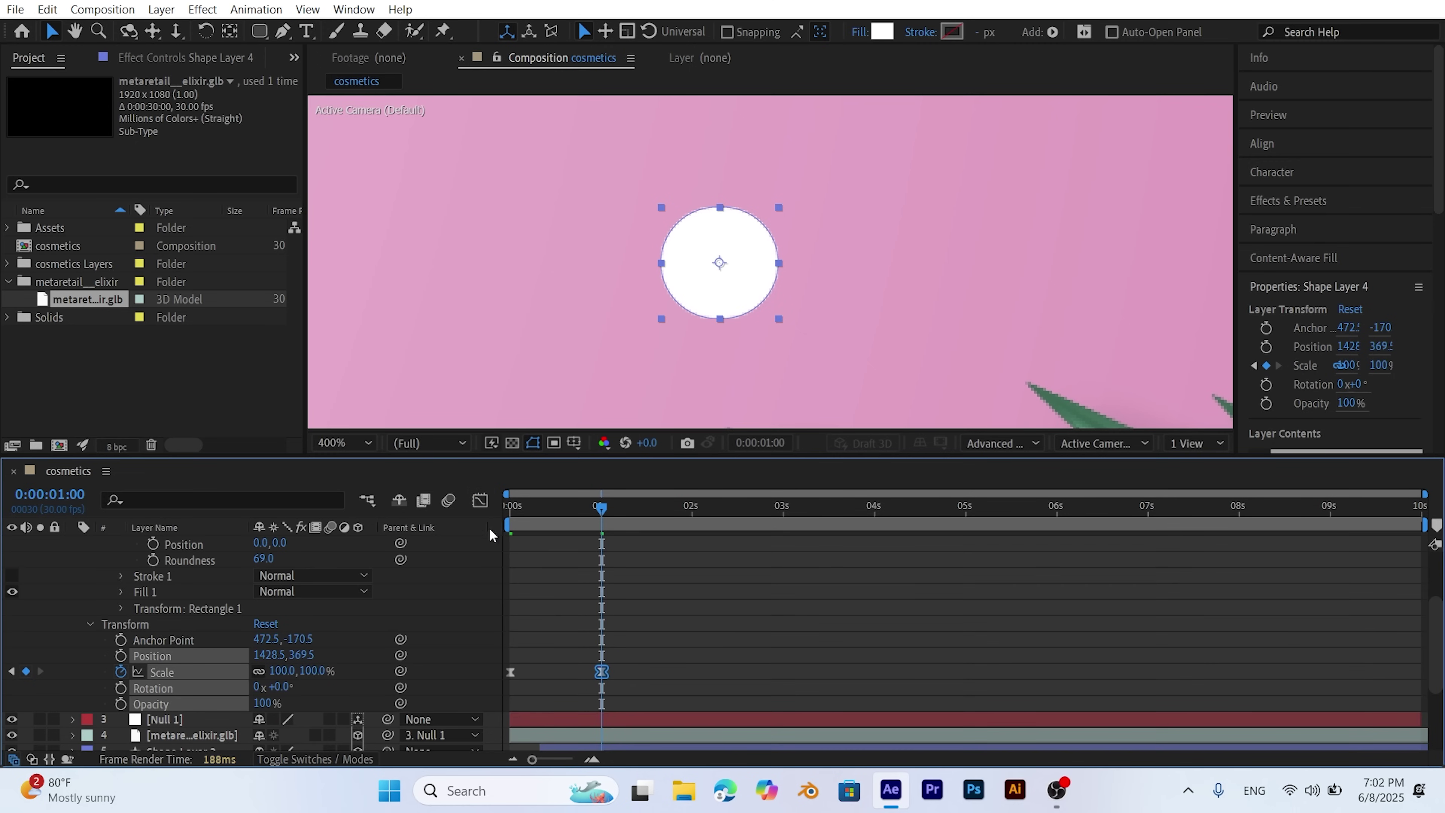
# Set the rectangle path's width to 38 and add a Size keyframe at 0:00:01:00.
pyautogui.moveTo(601, 515)
pyautogui.mouseDown()
pyautogui.moveTo(574, 514)
pyautogui.moveTo(598, 515)
pyautogui.mouseUp()
pyautogui.press('pagedown')
pyautogui.scroll(3, 255, 624)
pyautogui.press('F2')
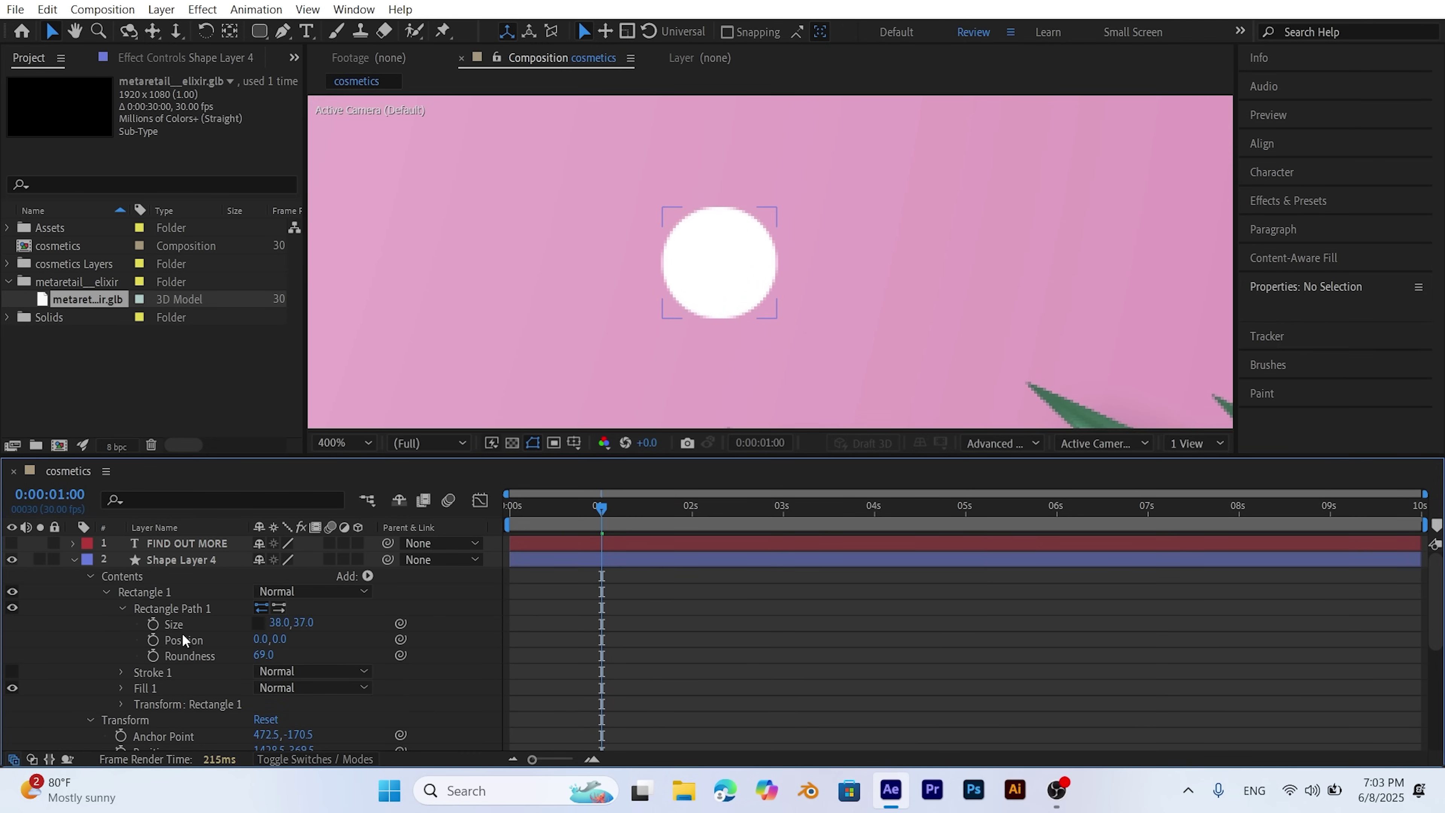
pyautogui.click(154, 622)
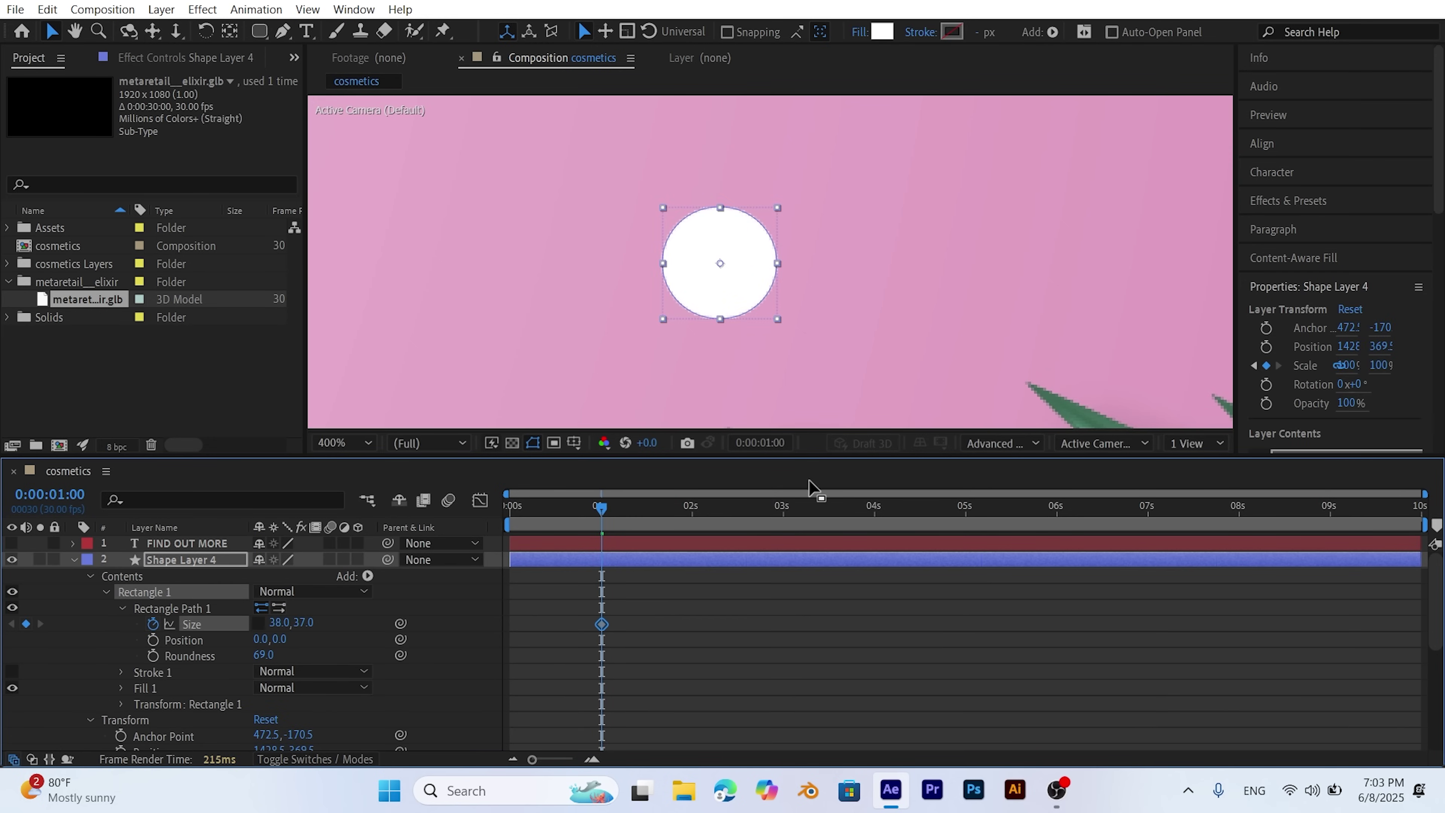
# Move 30 frames ahead to 0:00:02:00 and set the rectangle path's width to 189.
pyautogui.click(775, 446)
pyautogui.write('+30')
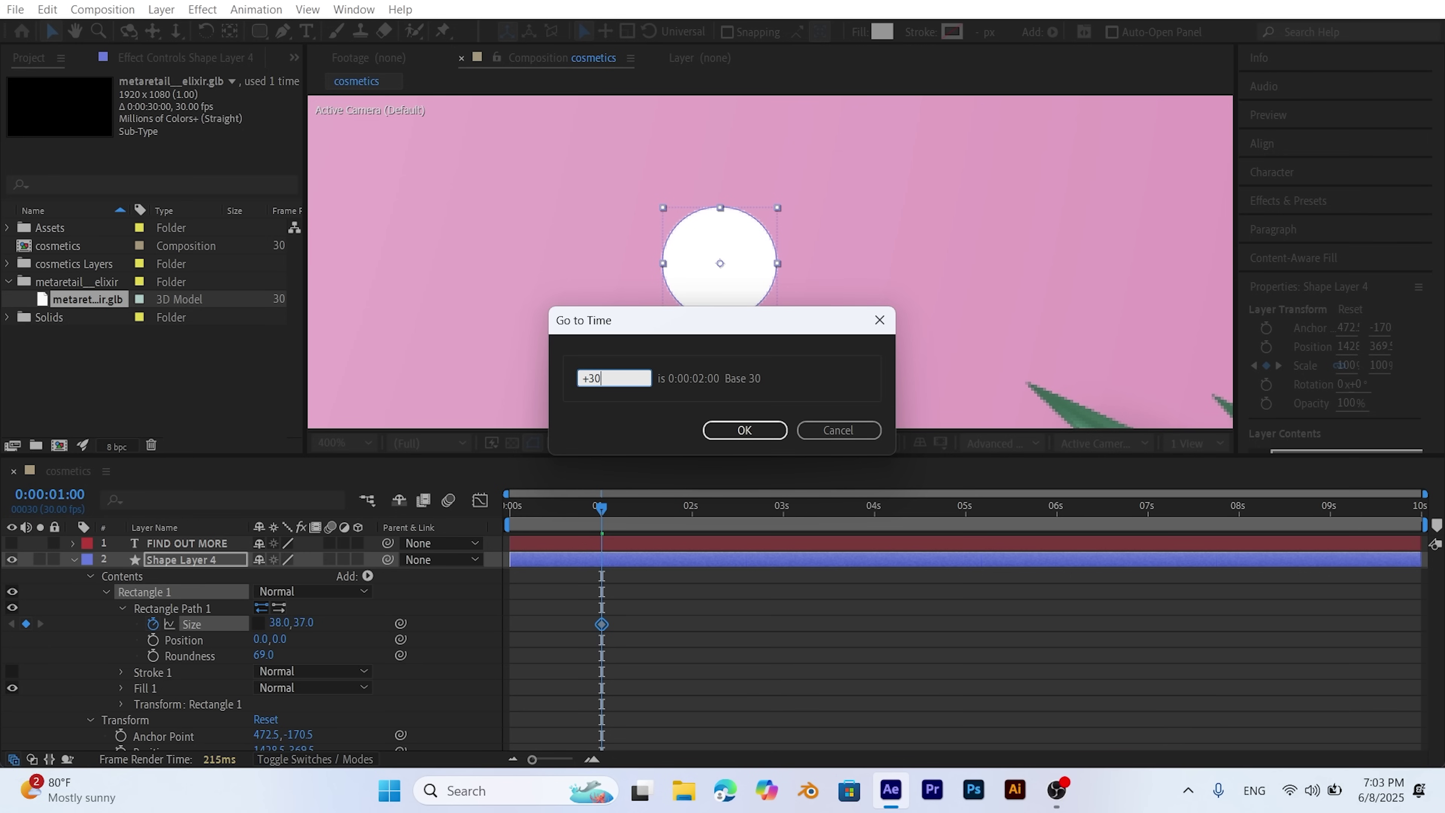
pyautogui.press('Return')
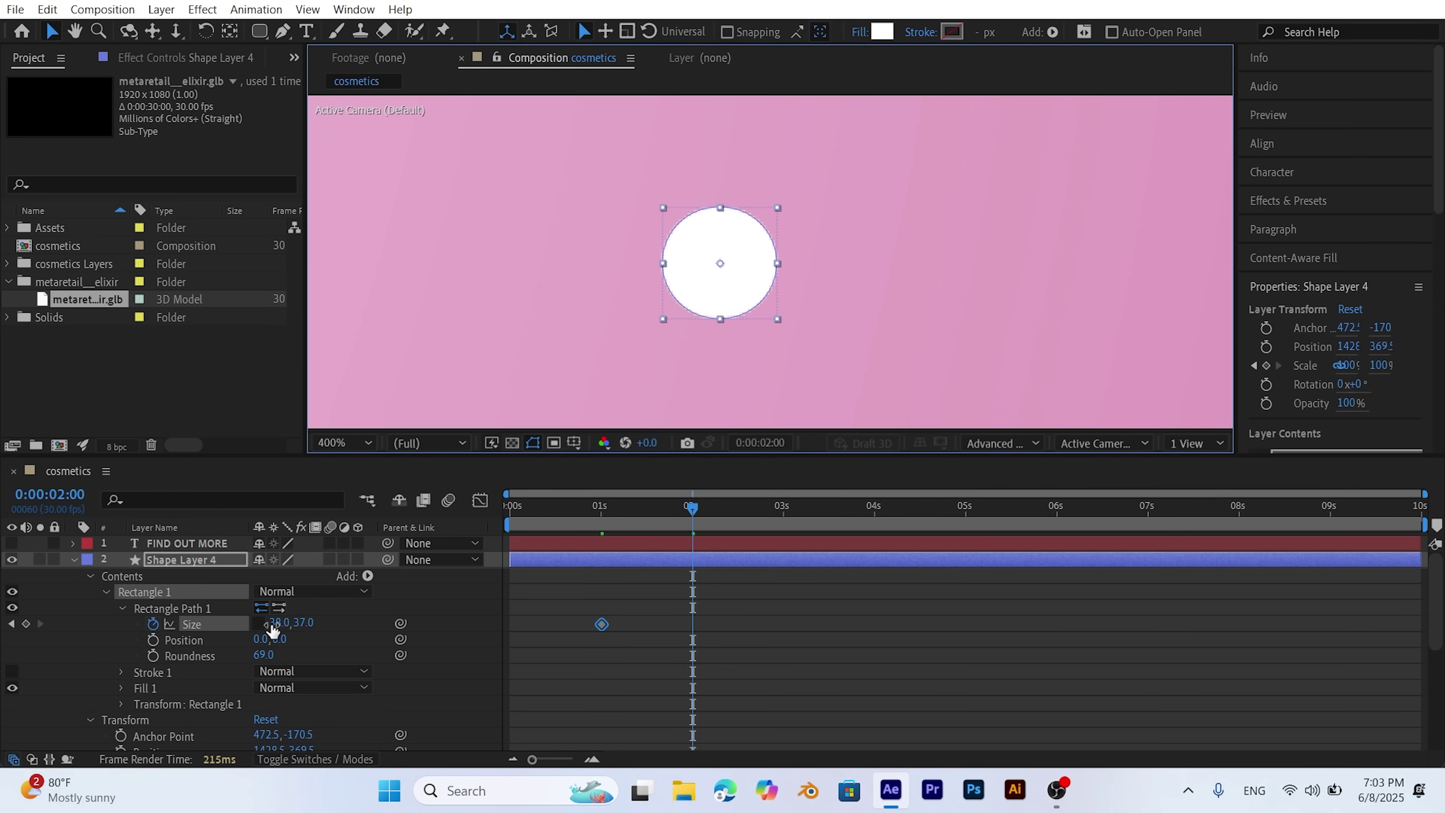
pyautogui.click(273, 625)
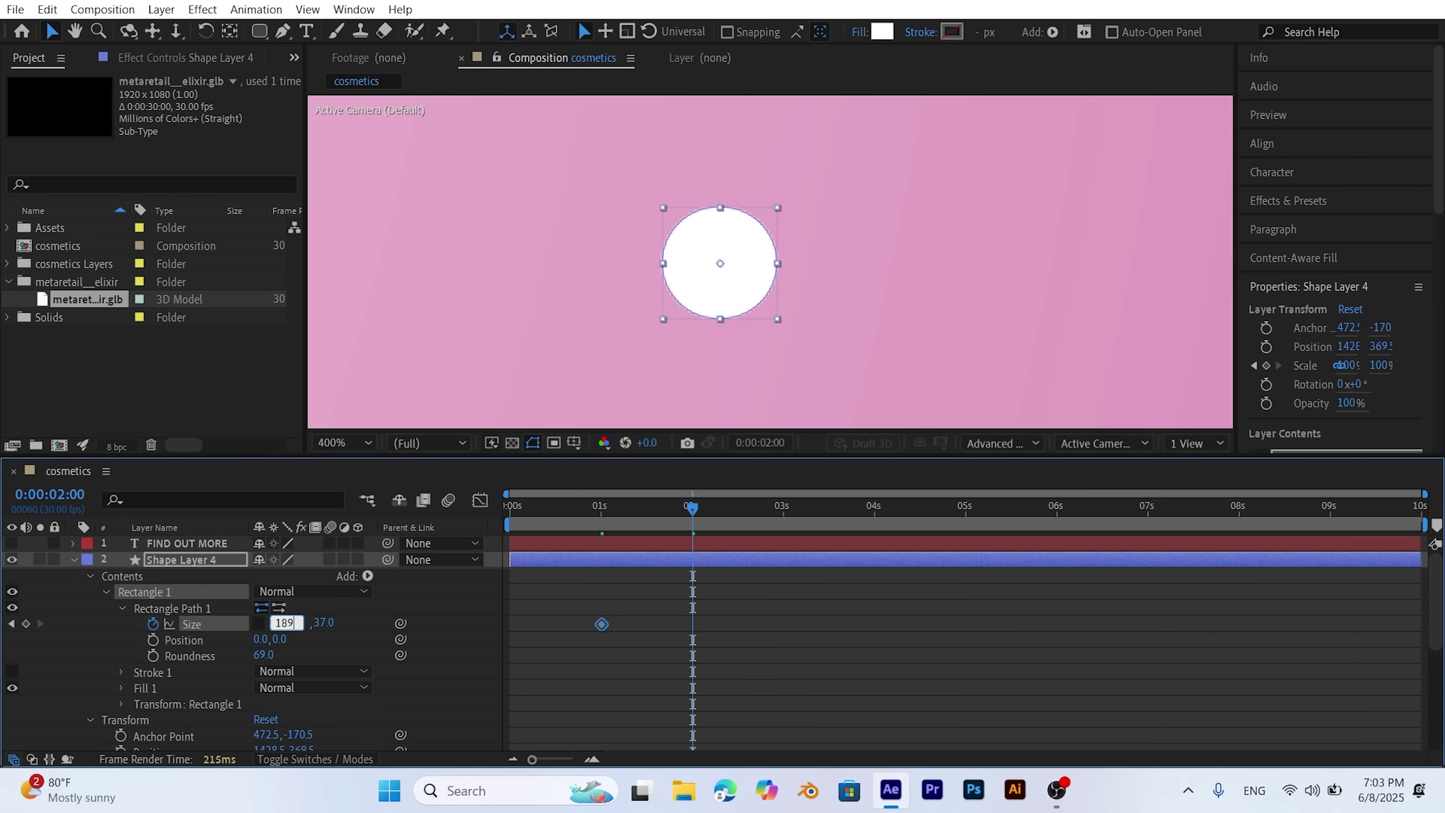
pyautogui.press('Return')
# Apply Easy Ease to both Size keyframes and pull the end keyframe's speed handle back toward the start for a gradual slowdown.
pyautogui.moveTo(738, 604); pyautogui.dragTo(590, 643)
pyautogui.rightClick(601, 624)
pyautogui.moveTo(647, 616)
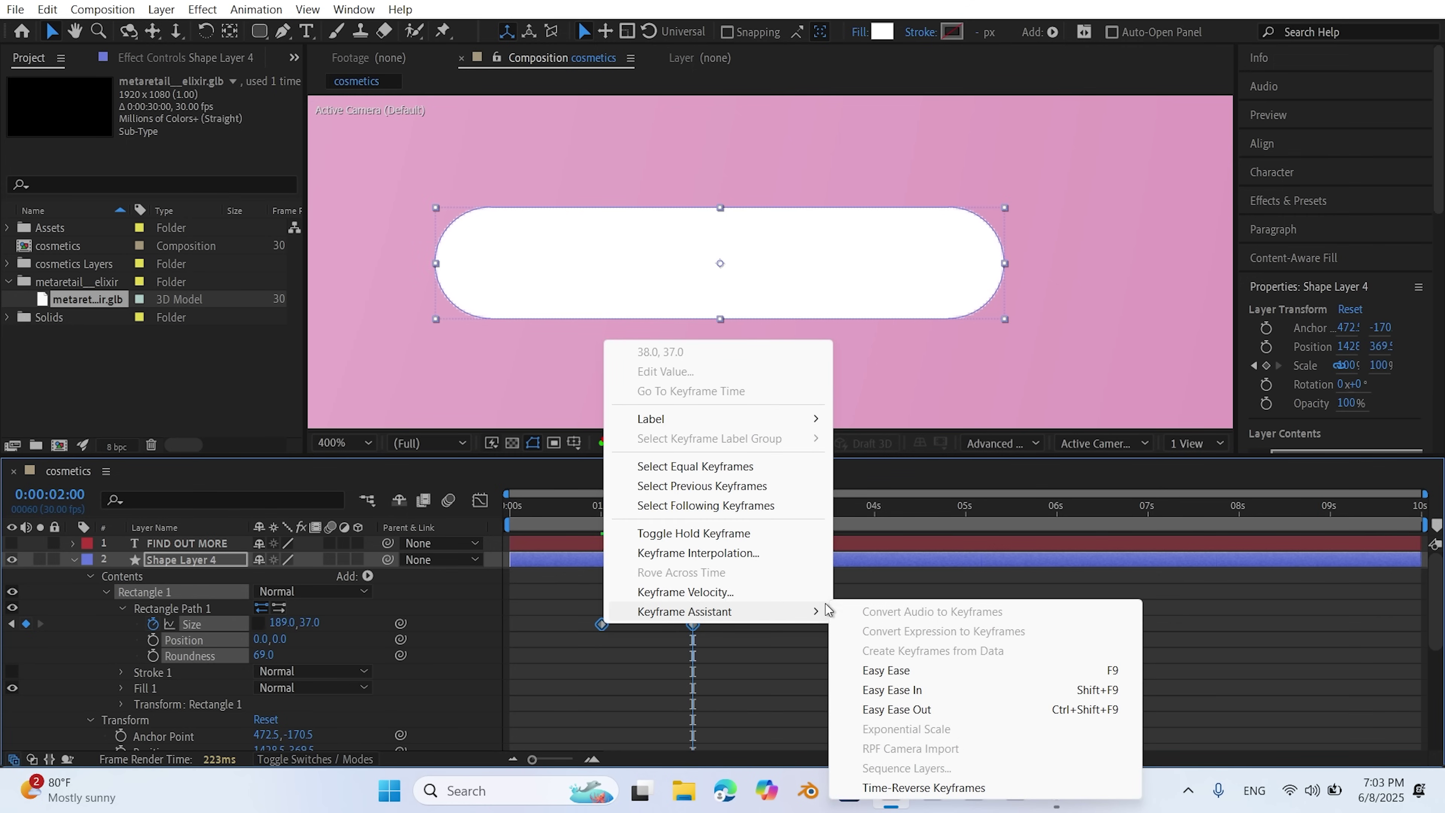
pyautogui.click(907, 670)
pyautogui.click(480, 501)
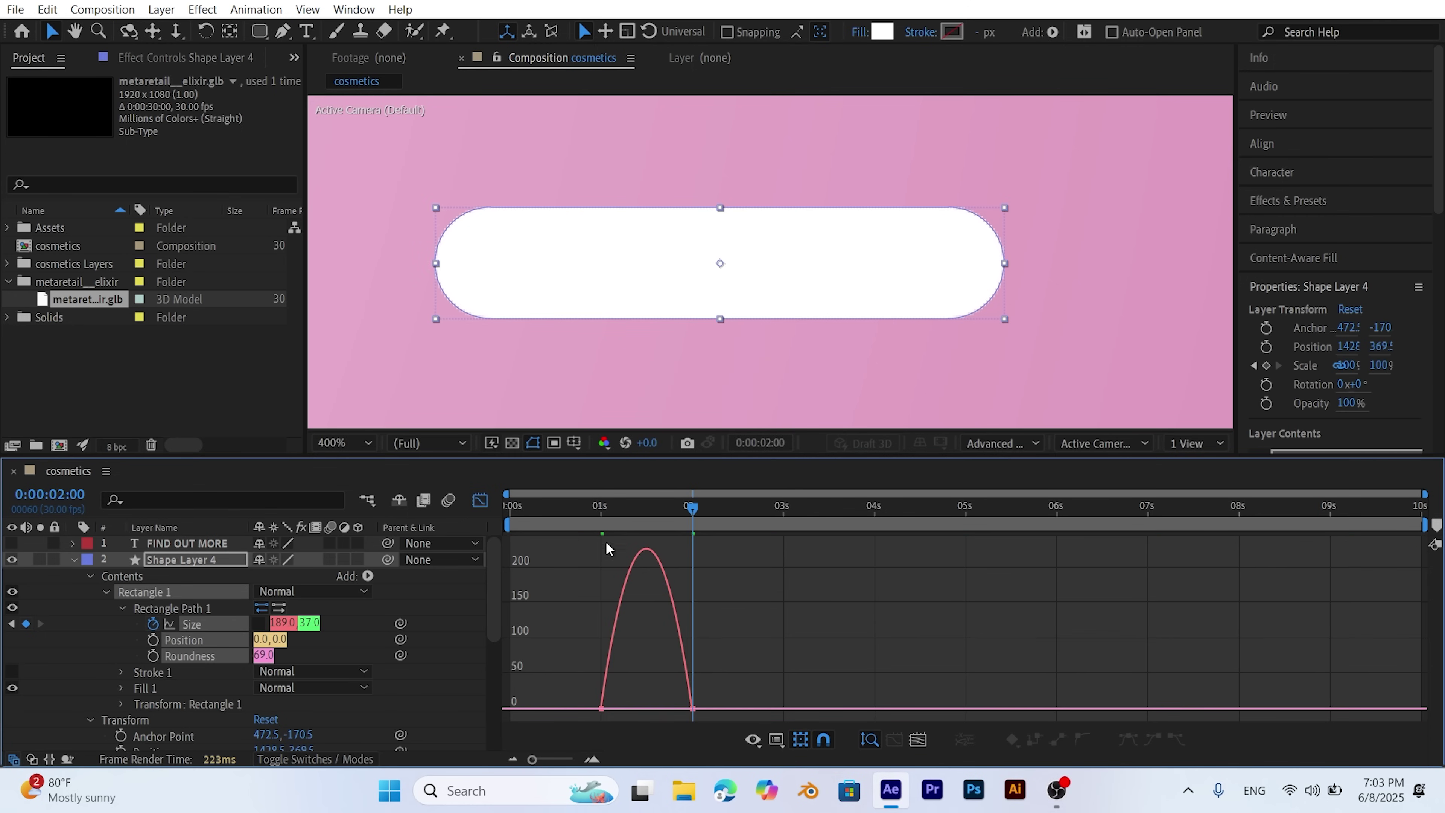
pyautogui.moveTo(714, 691); pyautogui.dragTo(661, 709)
pyautogui.click(480, 500)
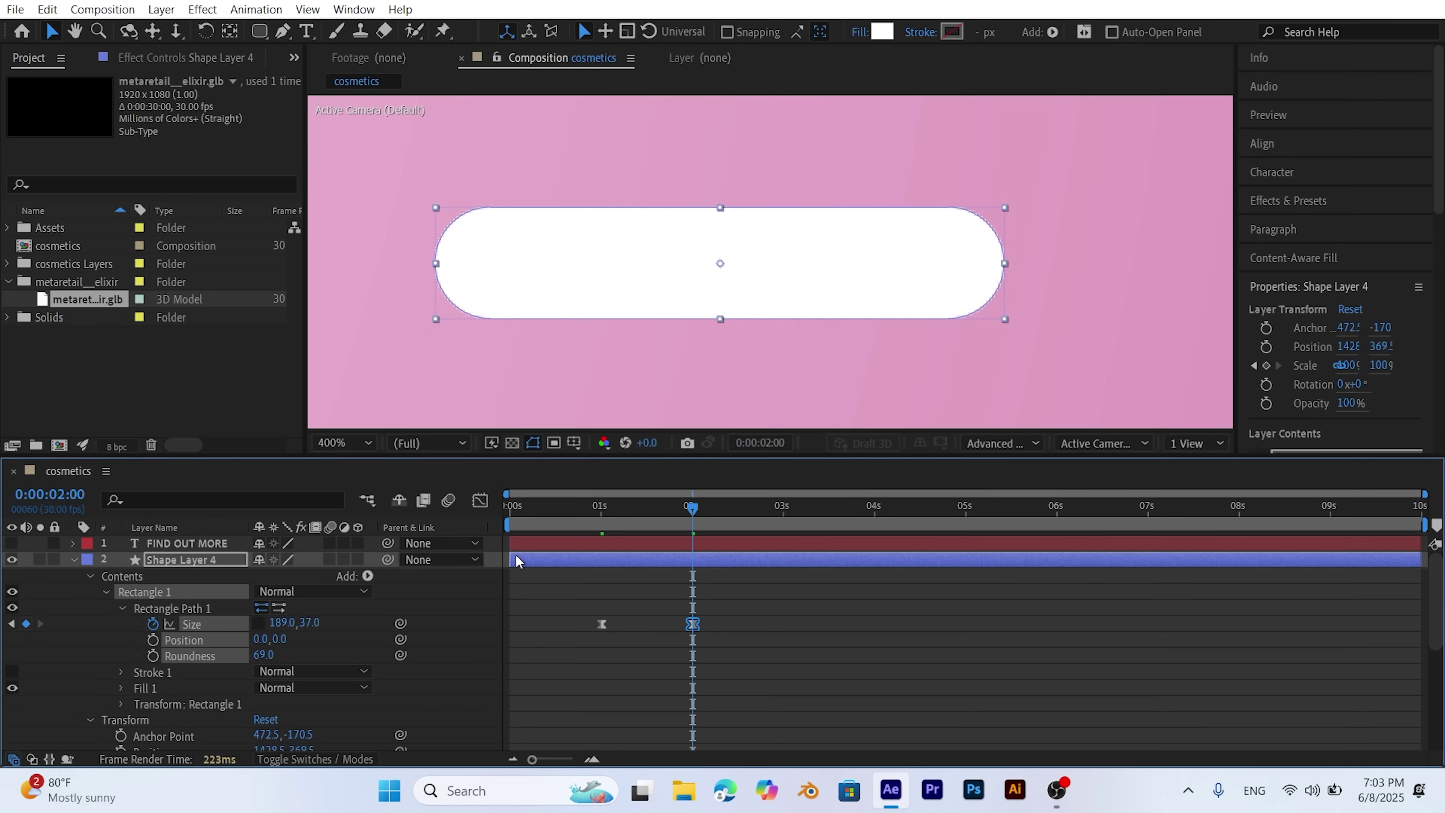
# Shift both Size keyframes earlier so the first one sits at 0:00:00:20, overlapping the scale animation.
pyautogui.scroll(-1, 560, 563)
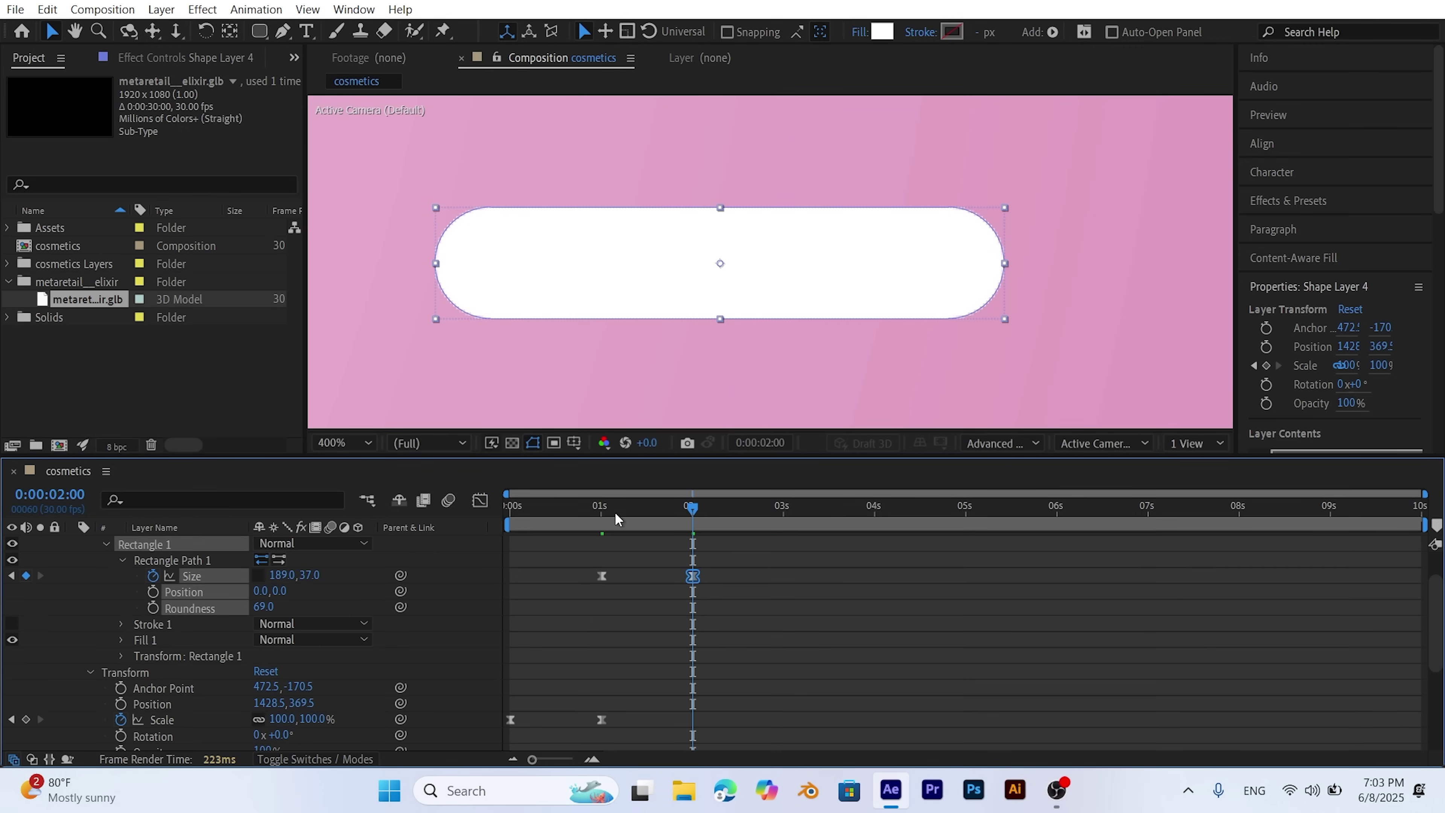
pyautogui.moveTo(615, 512); pyautogui.dragTo(571, 513)
pyautogui.keyDown('shift'); pyautogui.click(601, 576); pyautogui.keyUp('shift')
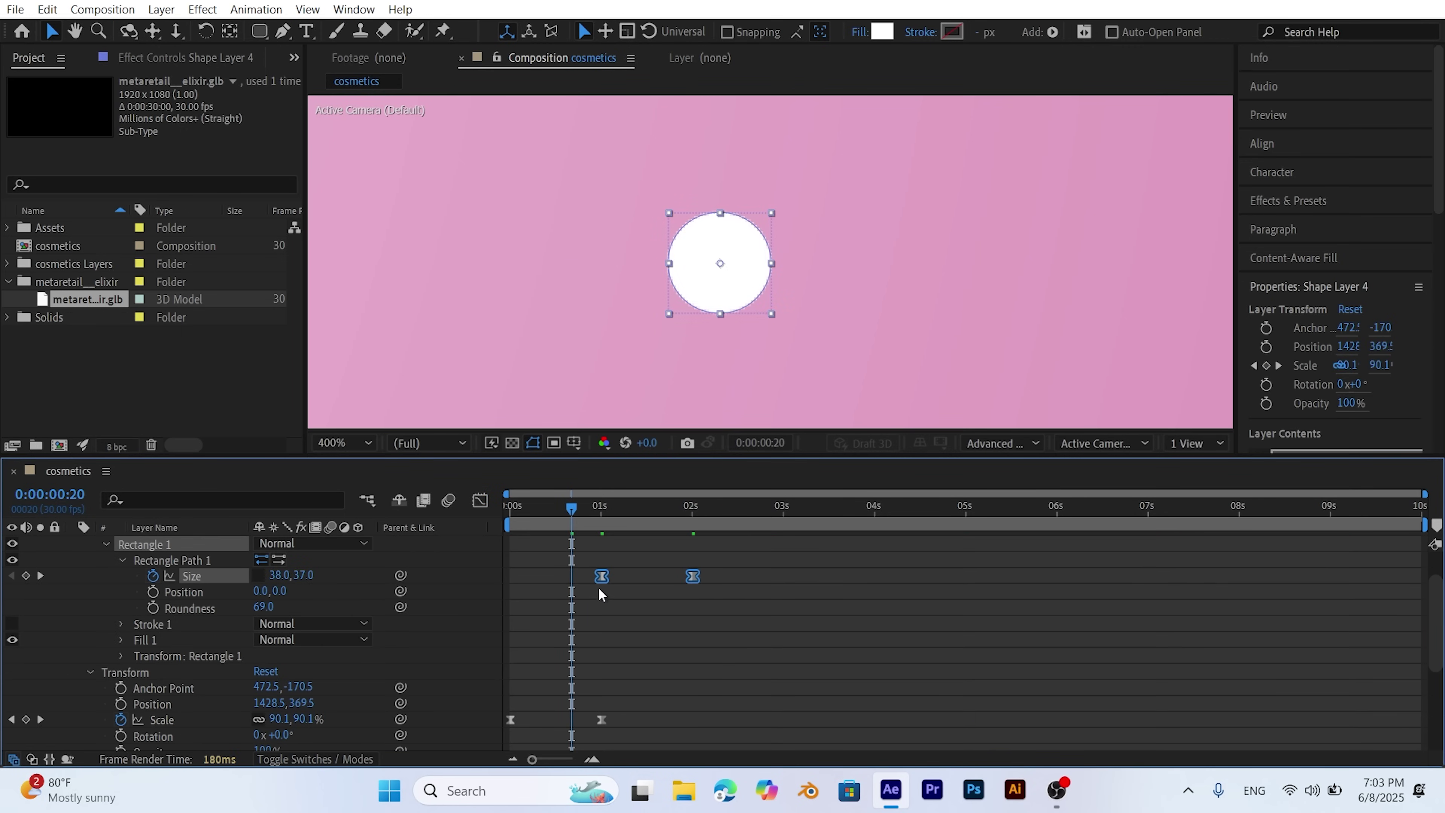
pyautogui.moveTo(601, 576); pyautogui.dragTo(567, 580)
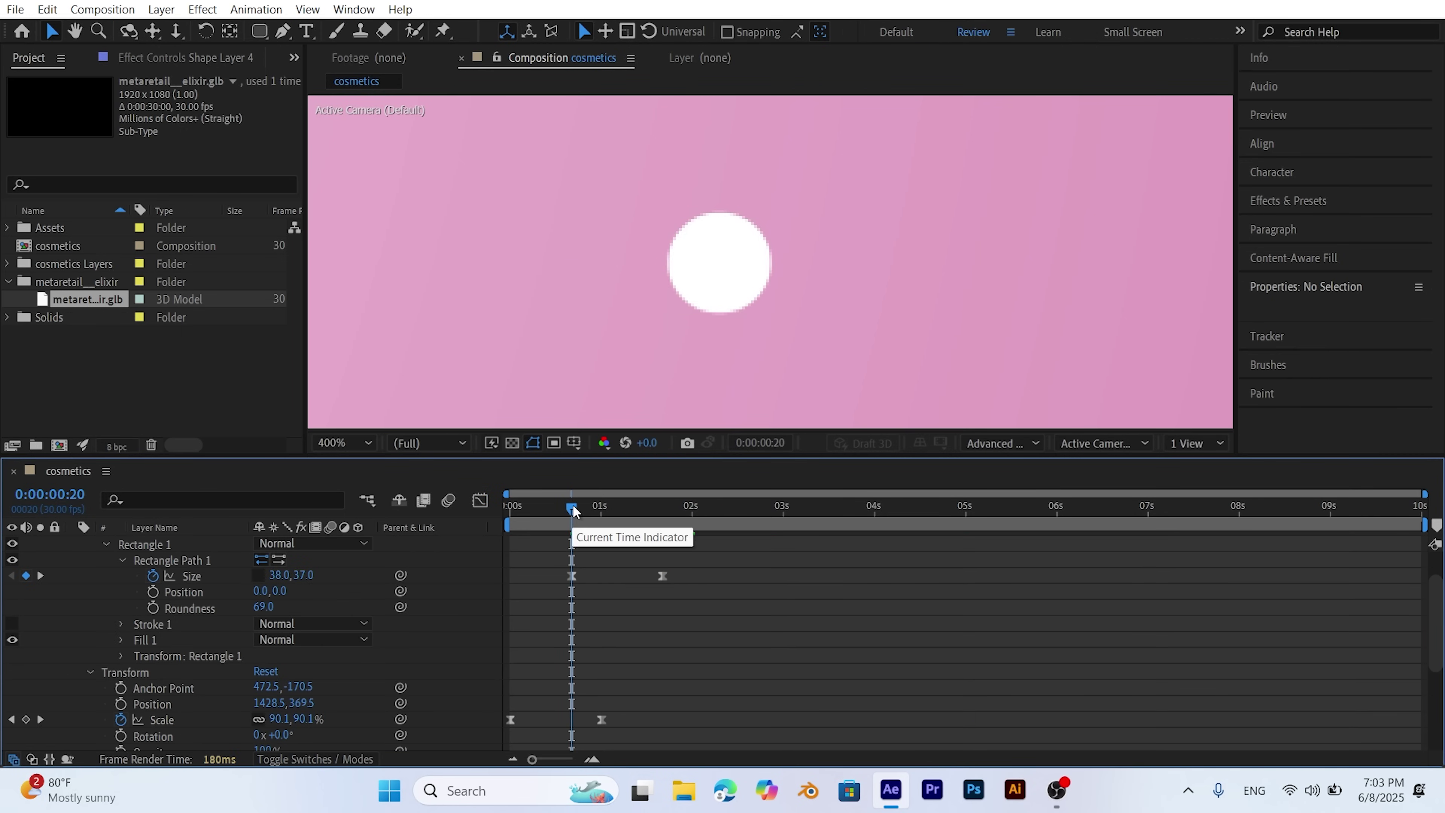
# Solo Shape Layer 4 and preview the button animation from the start, then unsolo the layer and collapse its properties.
pyautogui.moveTo(571, 507); pyautogui.dragTo(510, 508)
pyautogui.scroll(2, 150, 570)
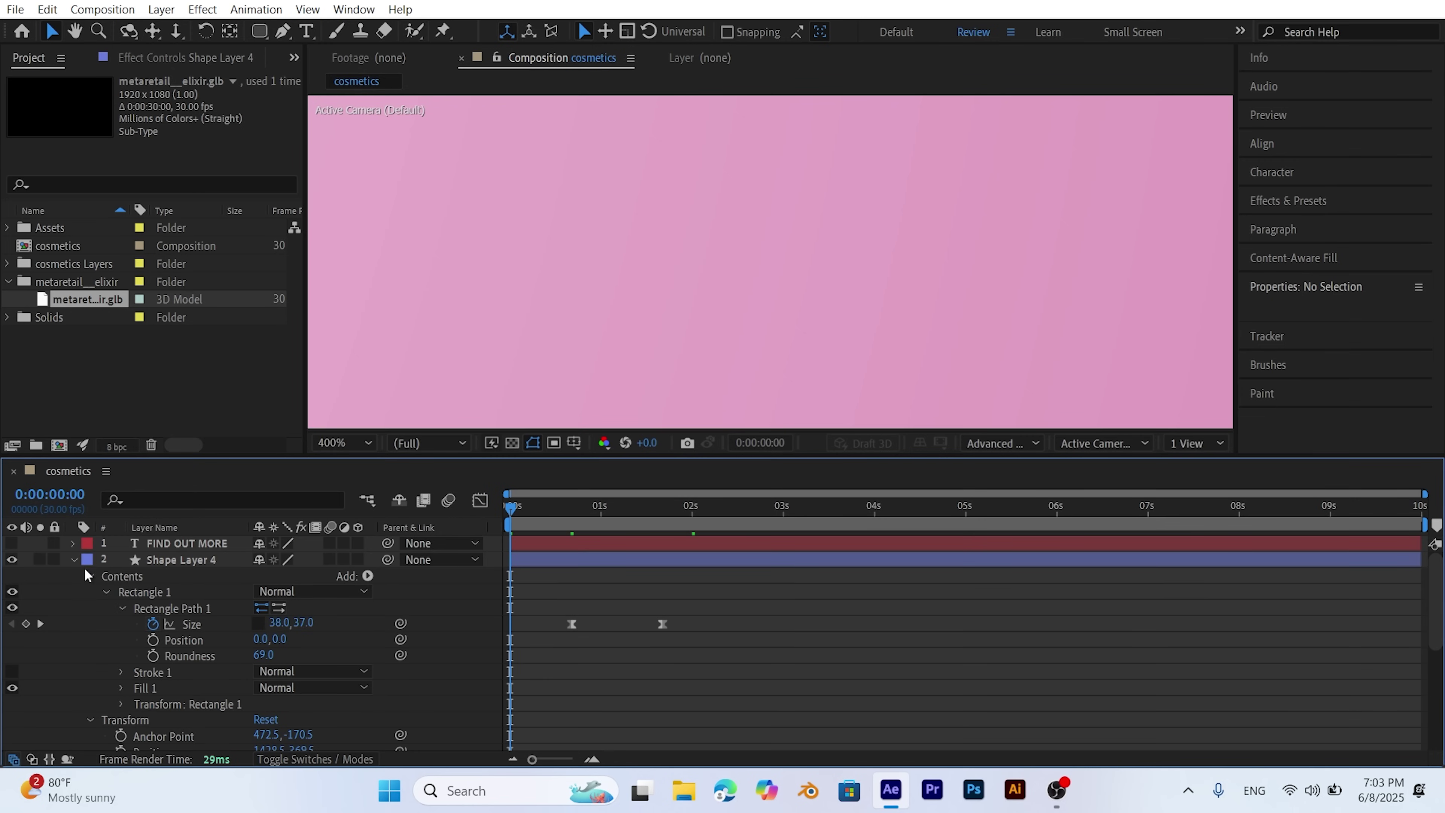
pyautogui.click(40, 560)
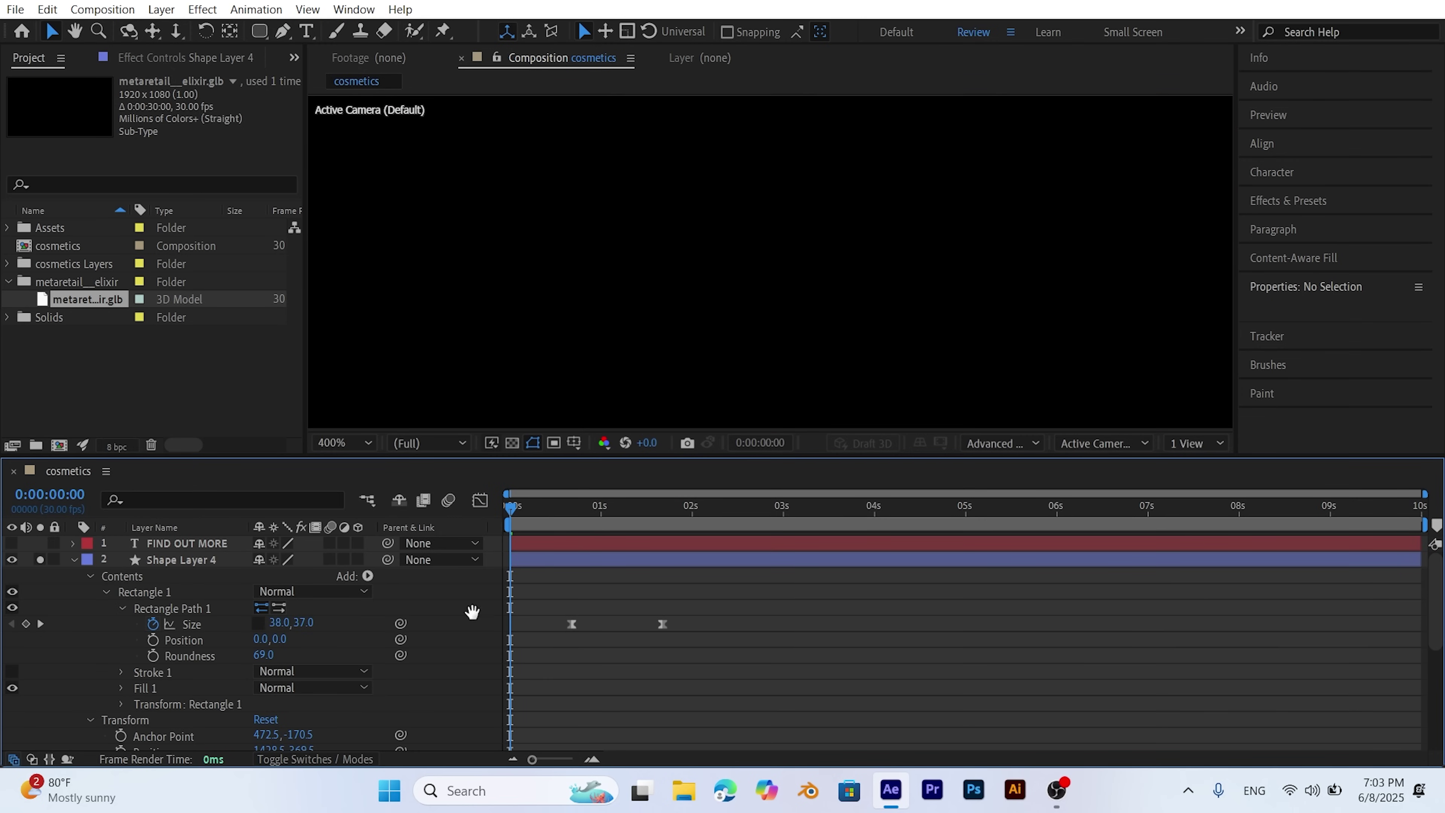
pyautogui.press('space')
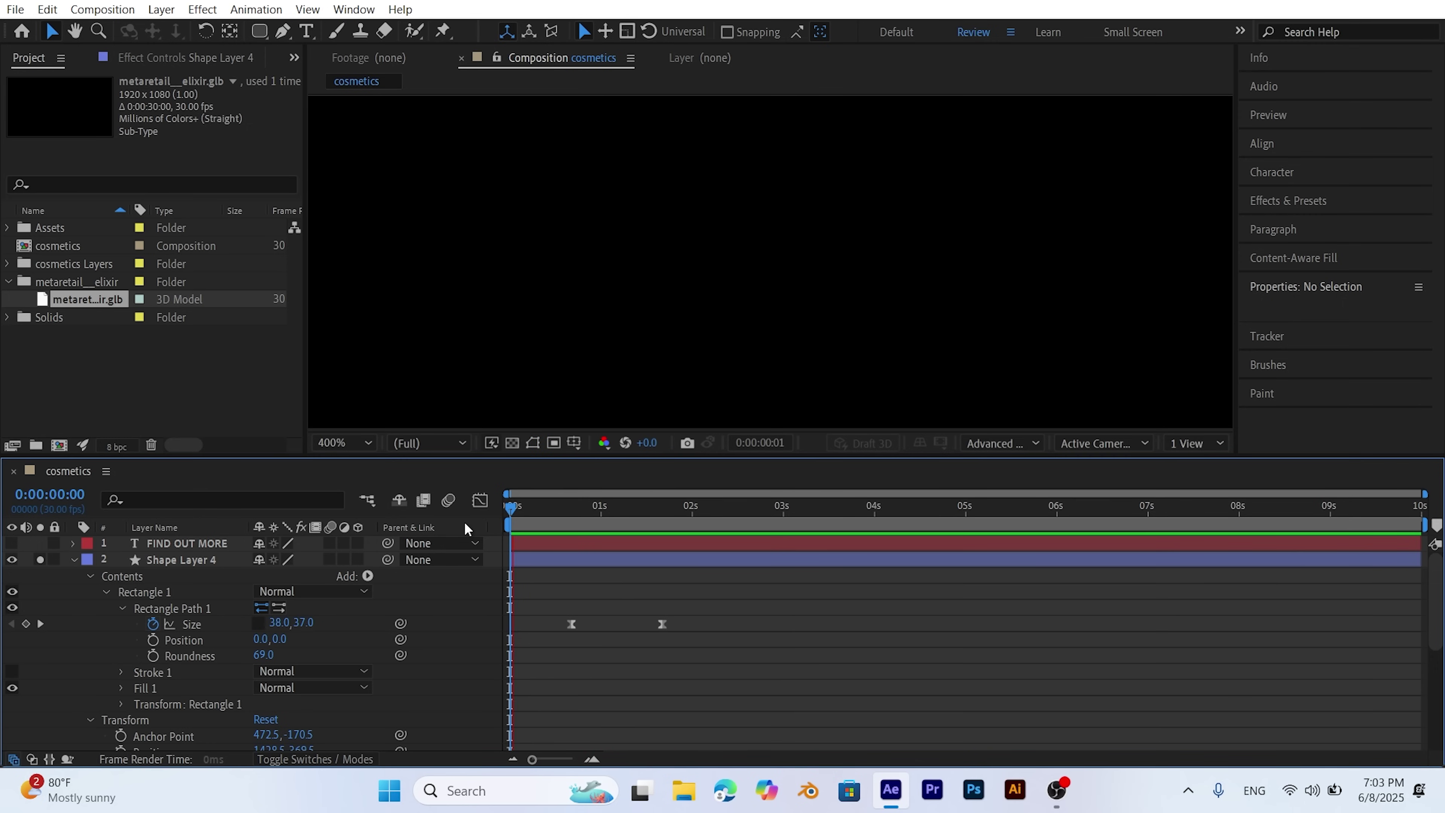
pyautogui.press('space')
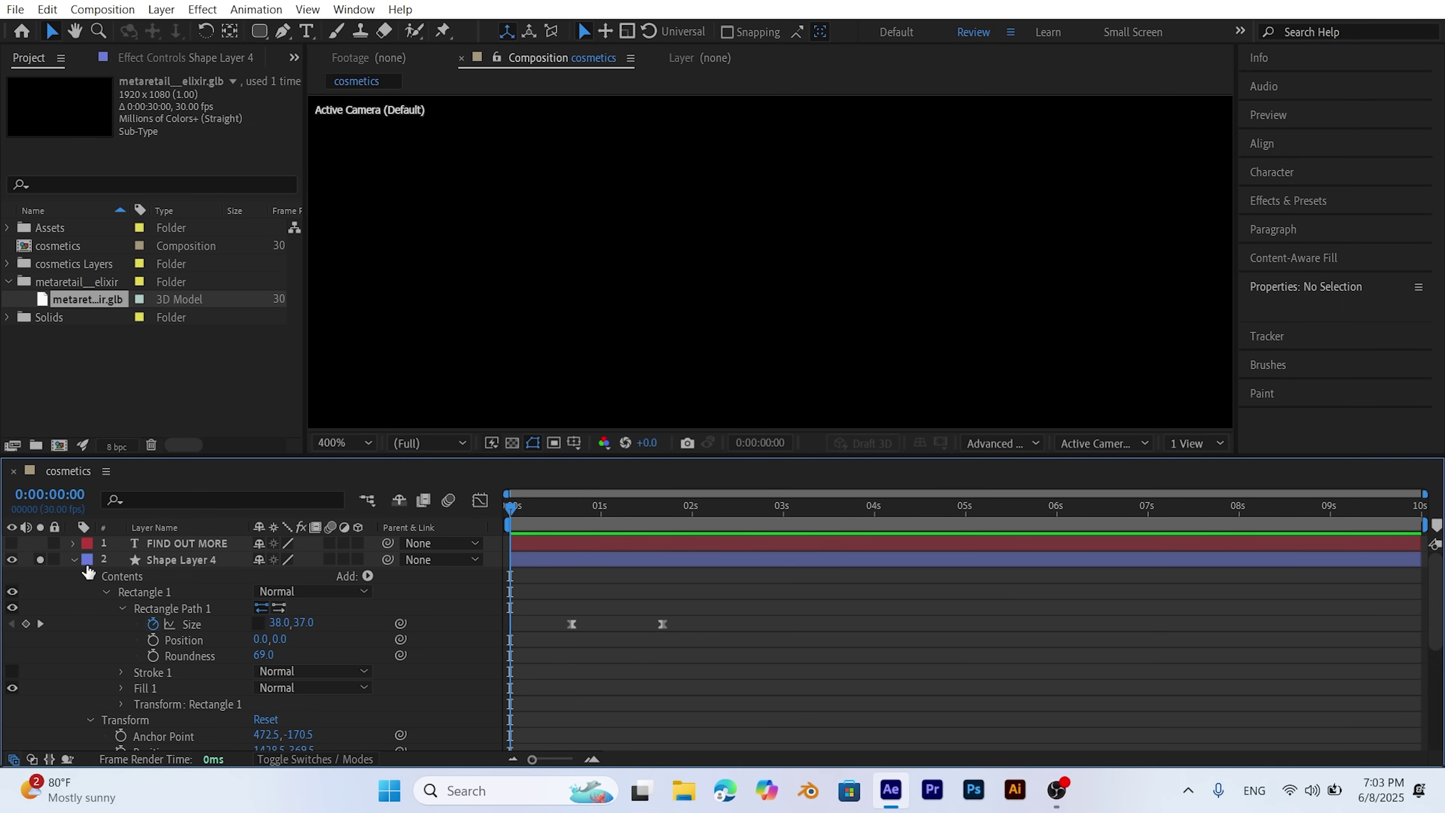
pyautogui.click(39, 559)
pyautogui.click(73, 559)
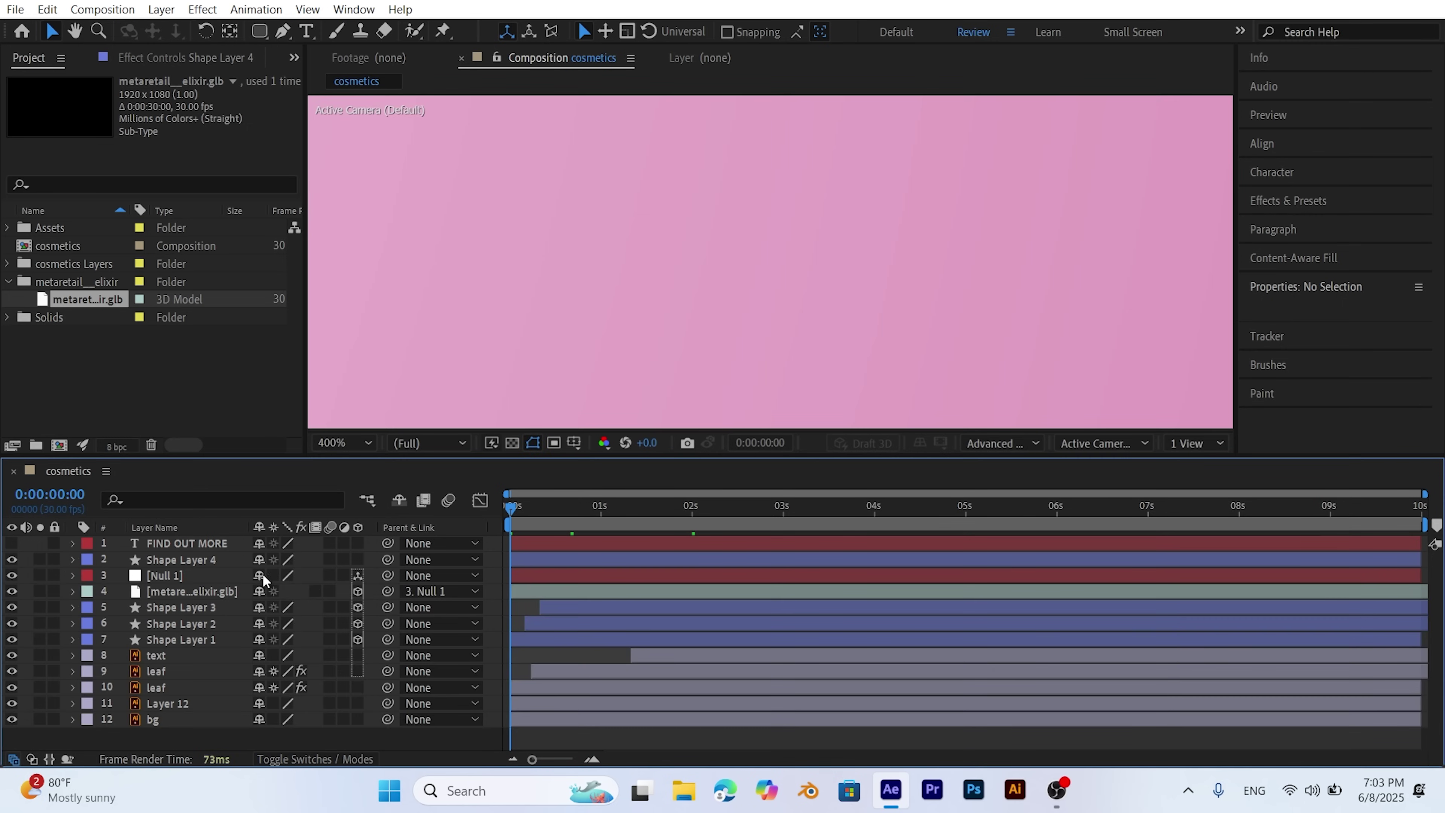
# Show the FIND OUT MORE layer and shift layers later so Shape Layer 4 starts around 0:00:01:06 and FIND OUT MORE at 0:00:02:13.
pyautogui.moveTo(516, 512); pyautogui.dragTo(626, 522)
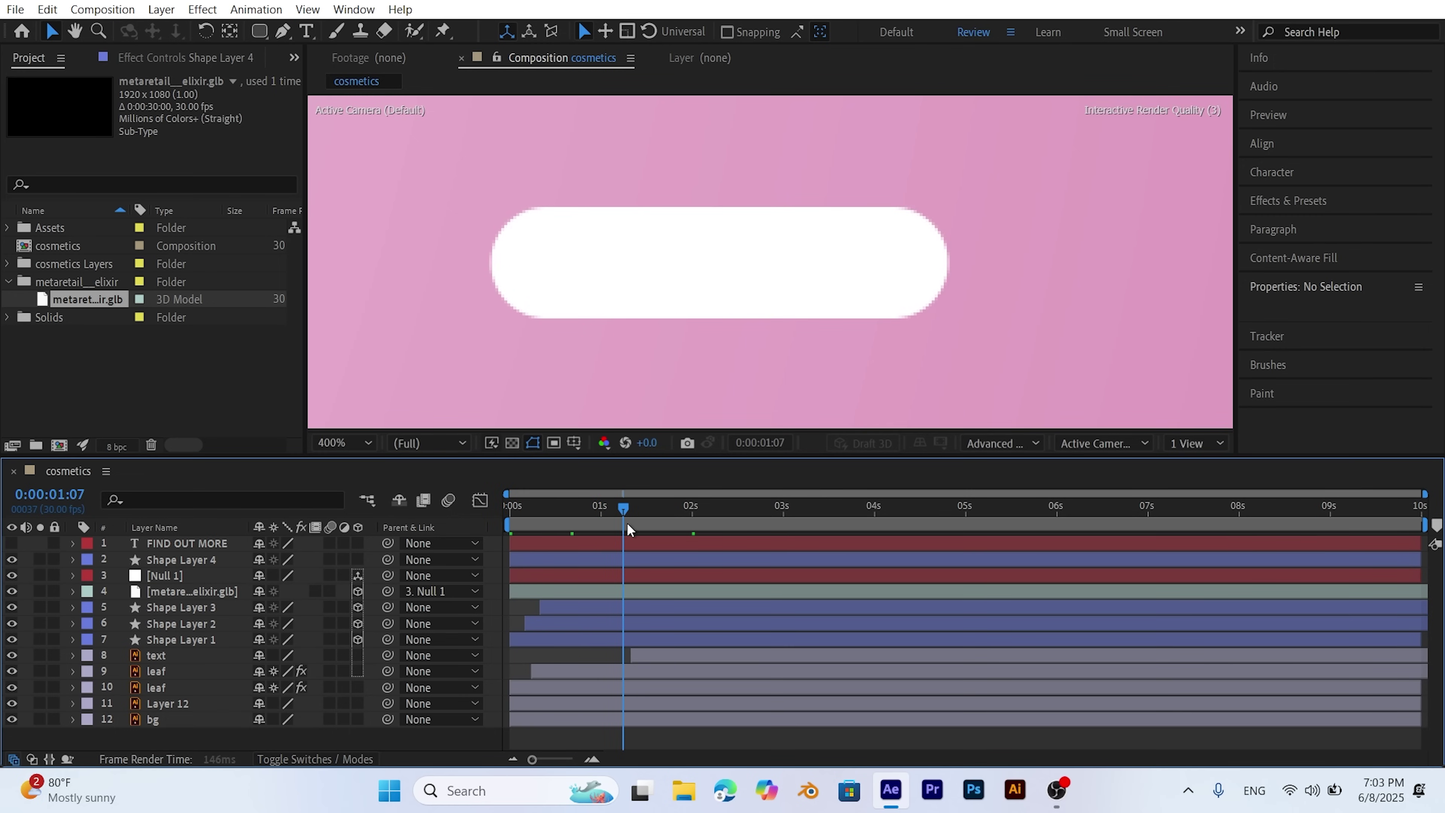
pyautogui.click(11, 543)
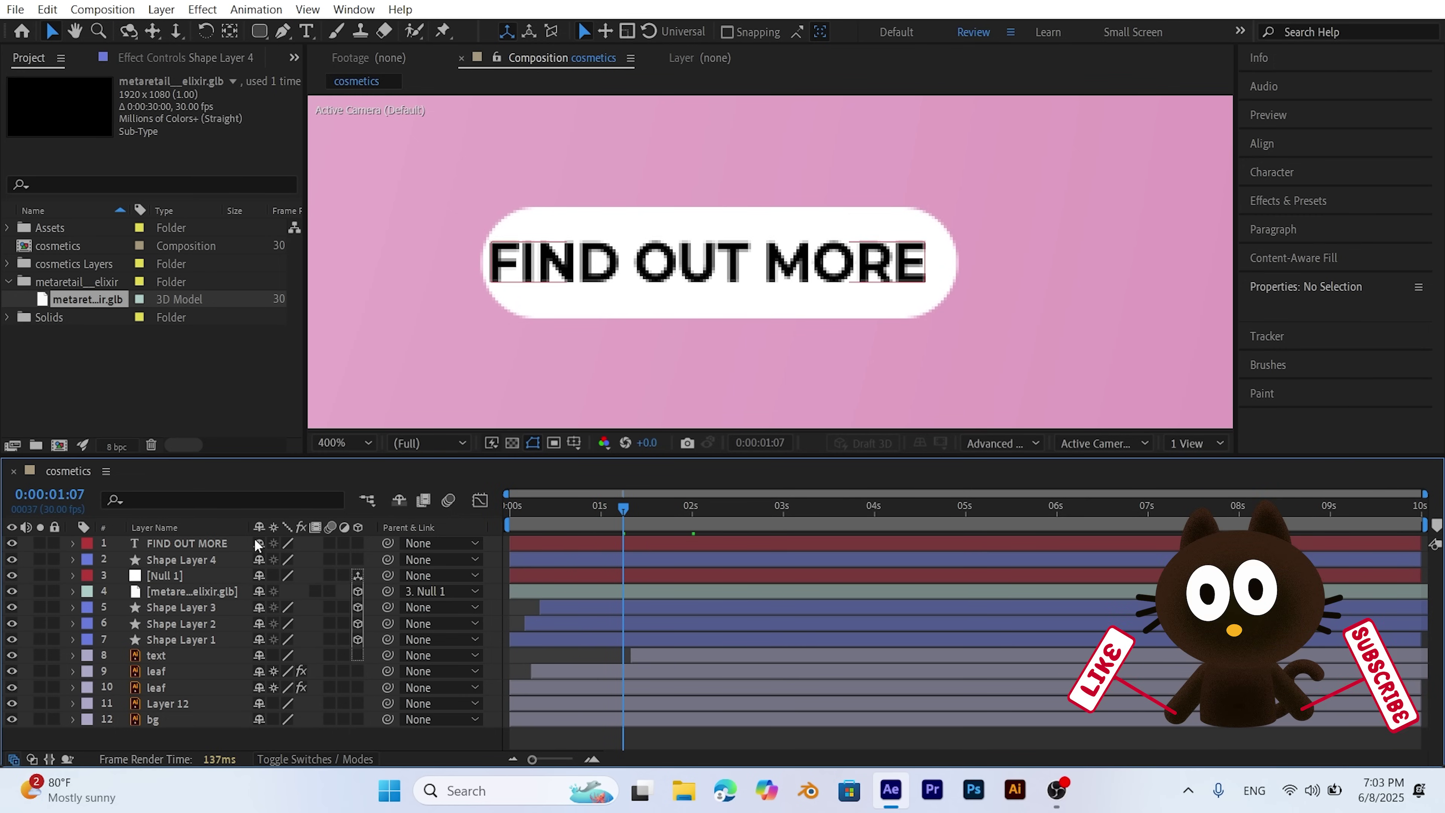
pyautogui.click(214, 558)
pyautogui.keyDown('shift'); pyautogui.click(202, 547); pyautogui.keyUp('shift')
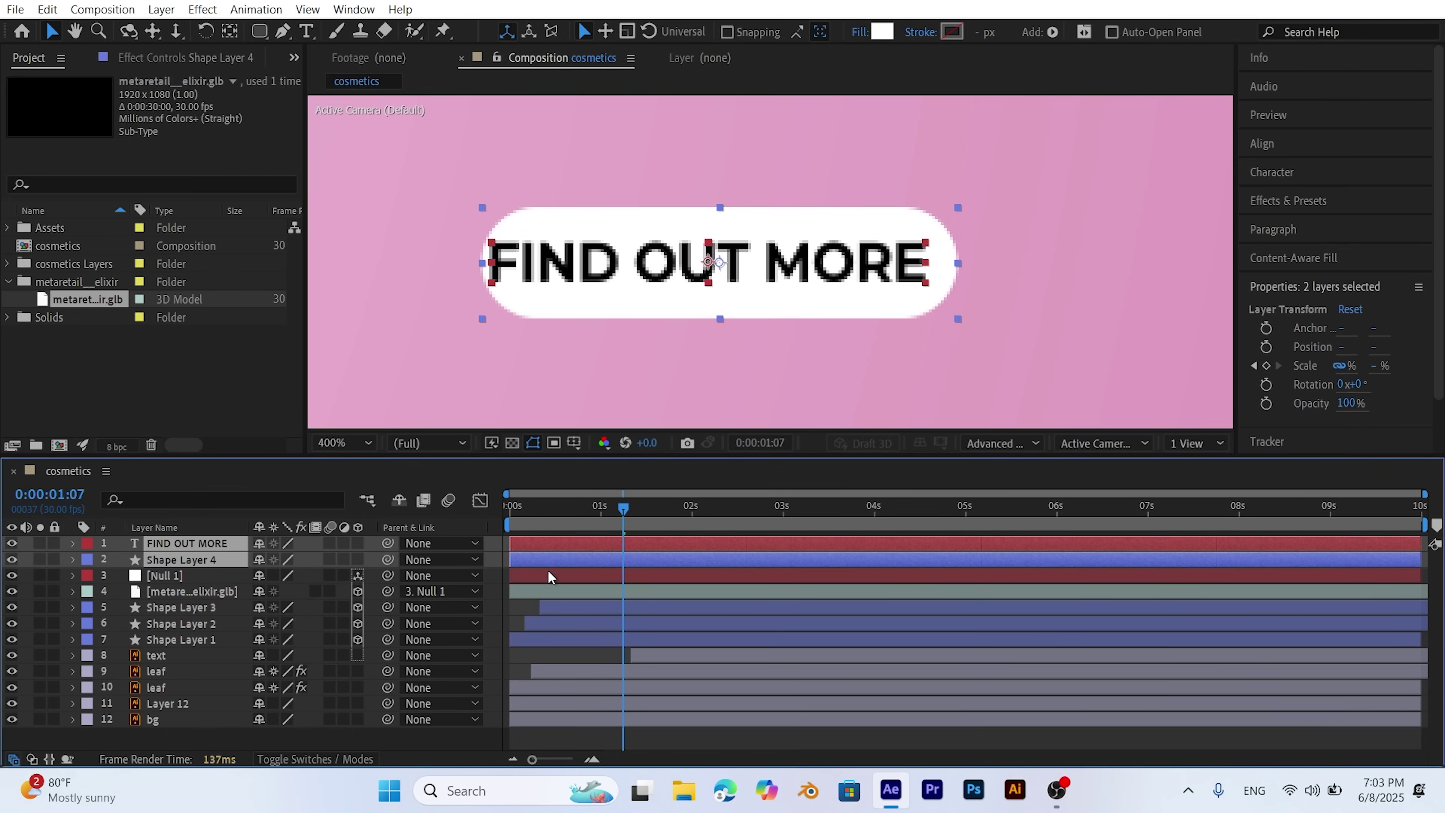
pyautogui.moveTo(627, 512); pyautogui.dragTo(658, 511)
pyautogui.press(',')
pyautogui.moveTo(584, 561); pyautogui.dragTo(732, 520)
pyautogui.click(641, 517)
pyautogui.moveTo(649, 549); pyautogui.dragTo(691, 547)
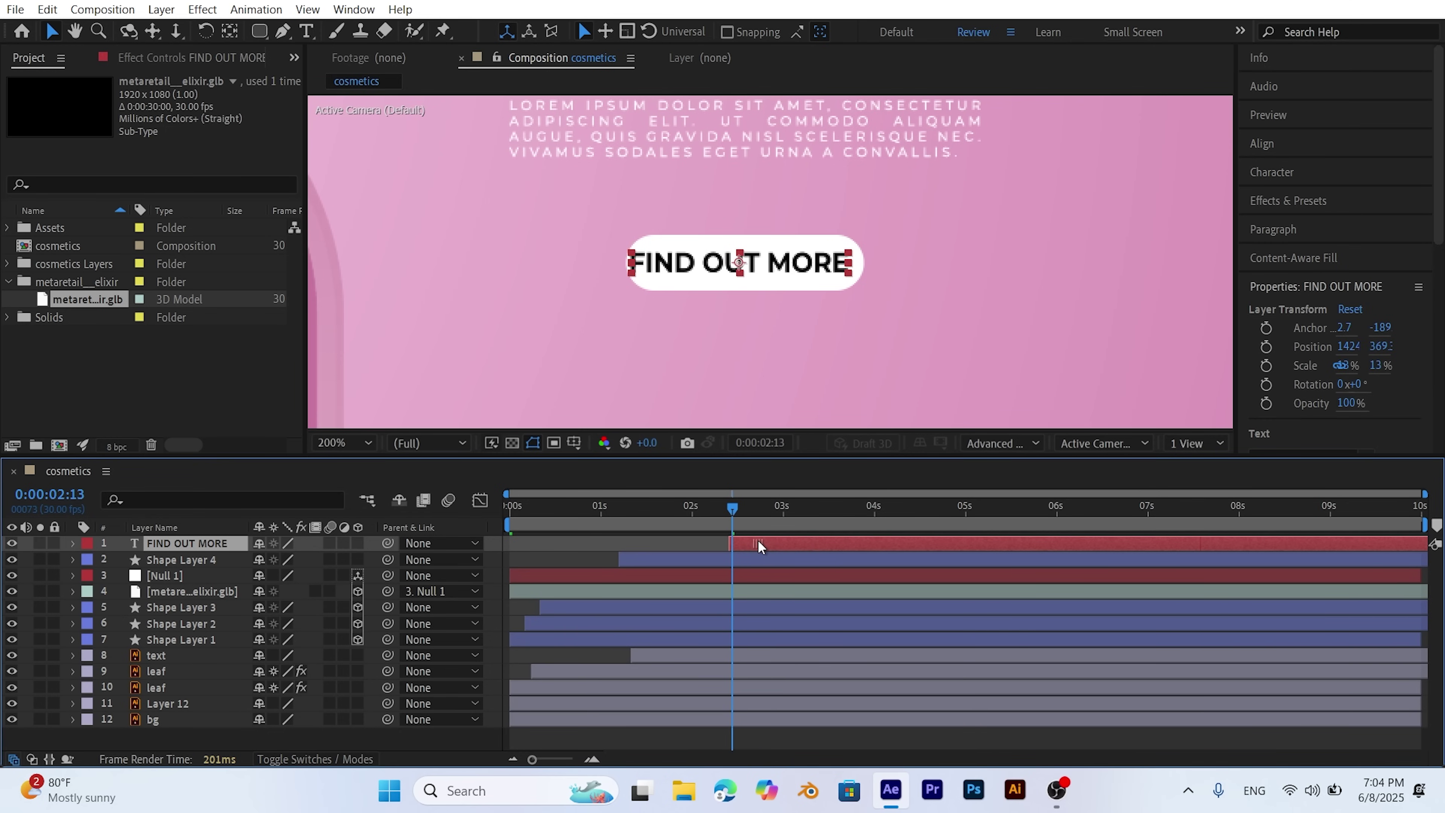
# Add a text animator with Scale and Opacity properties to the FIND OUT MORE layer.
pyautogui.click(73, 543)
pyautogui.click(89, 576)
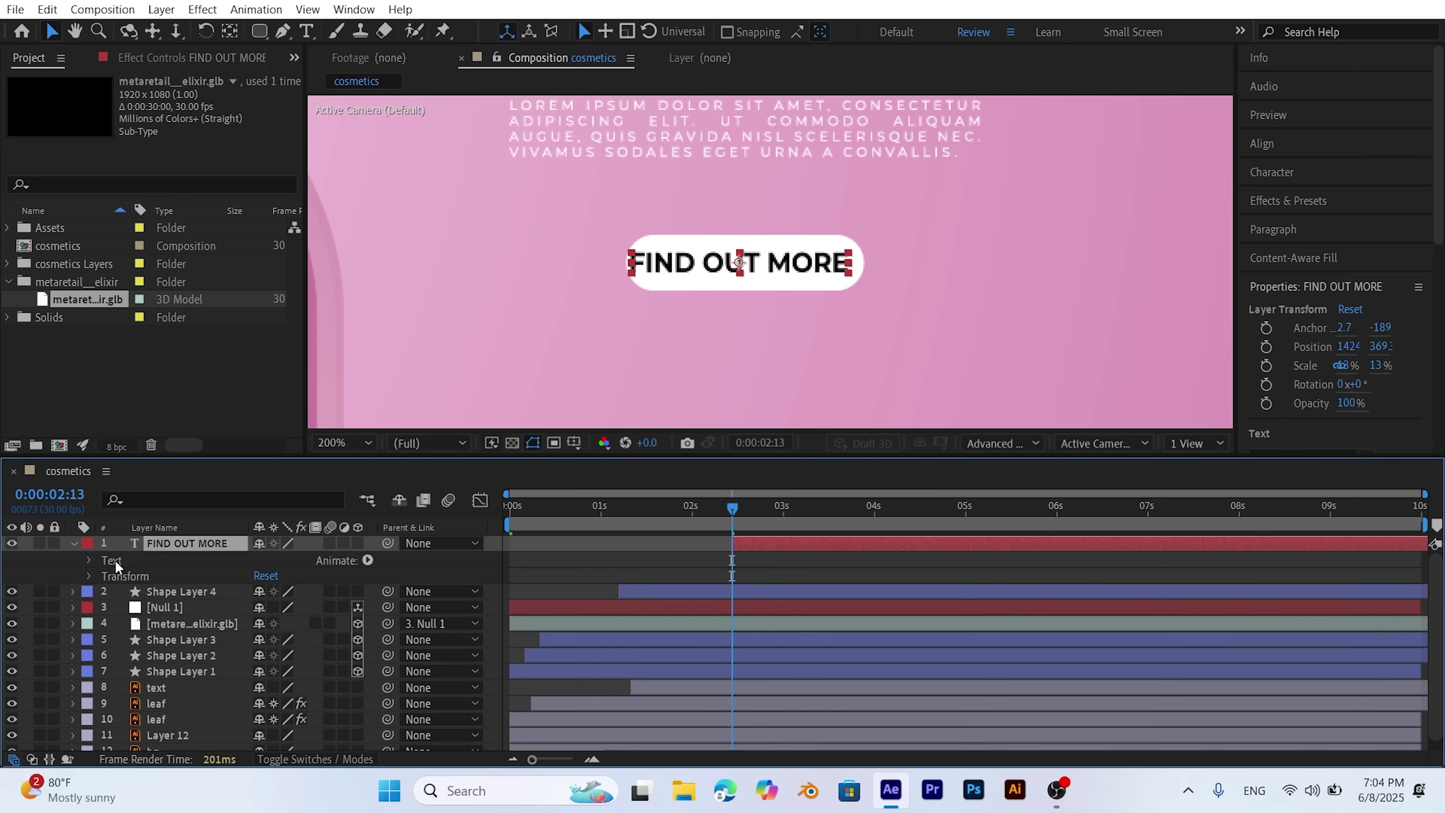
pyautogui.click(368, 560)
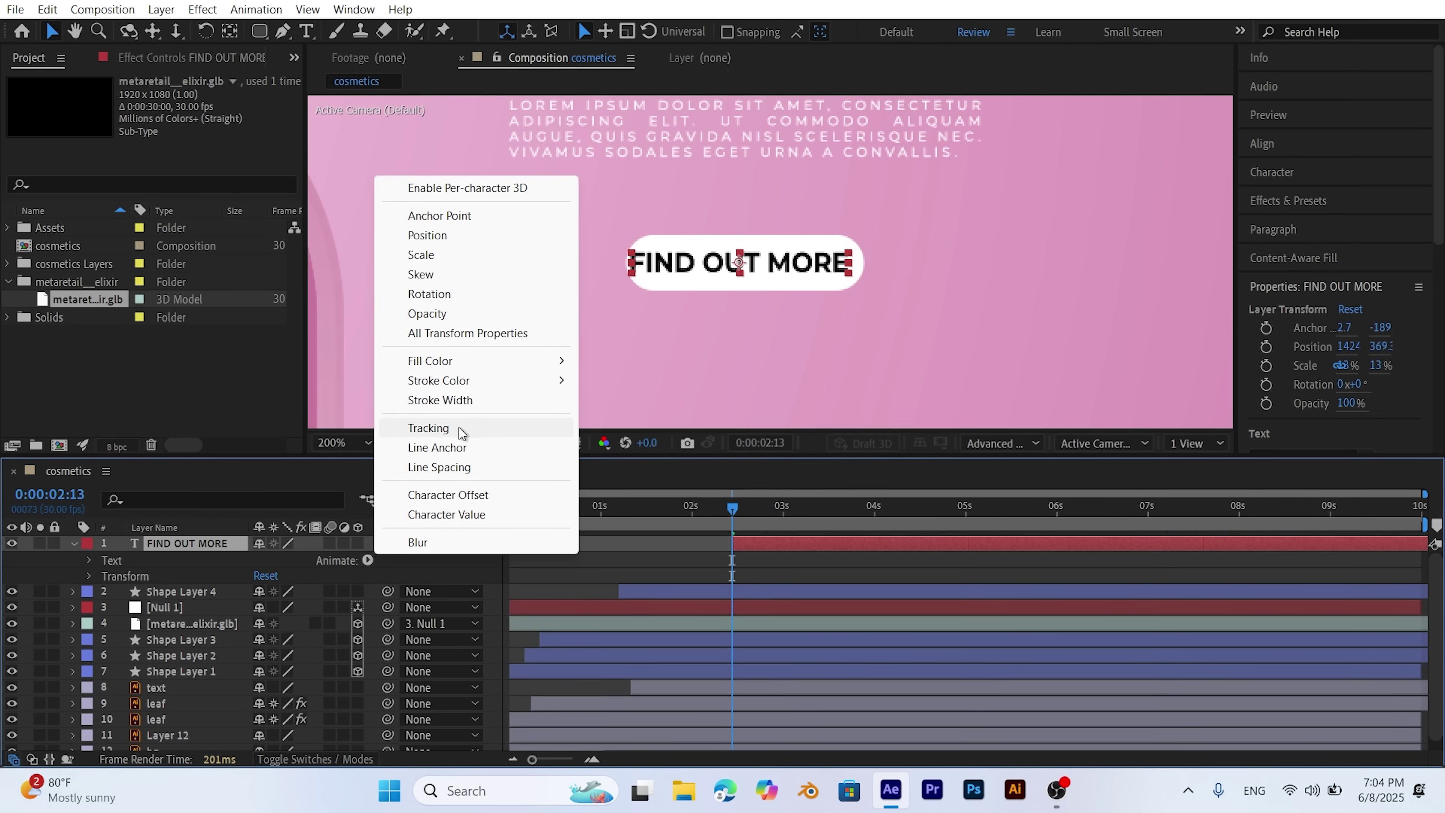
pyautogui.click(421, 255)
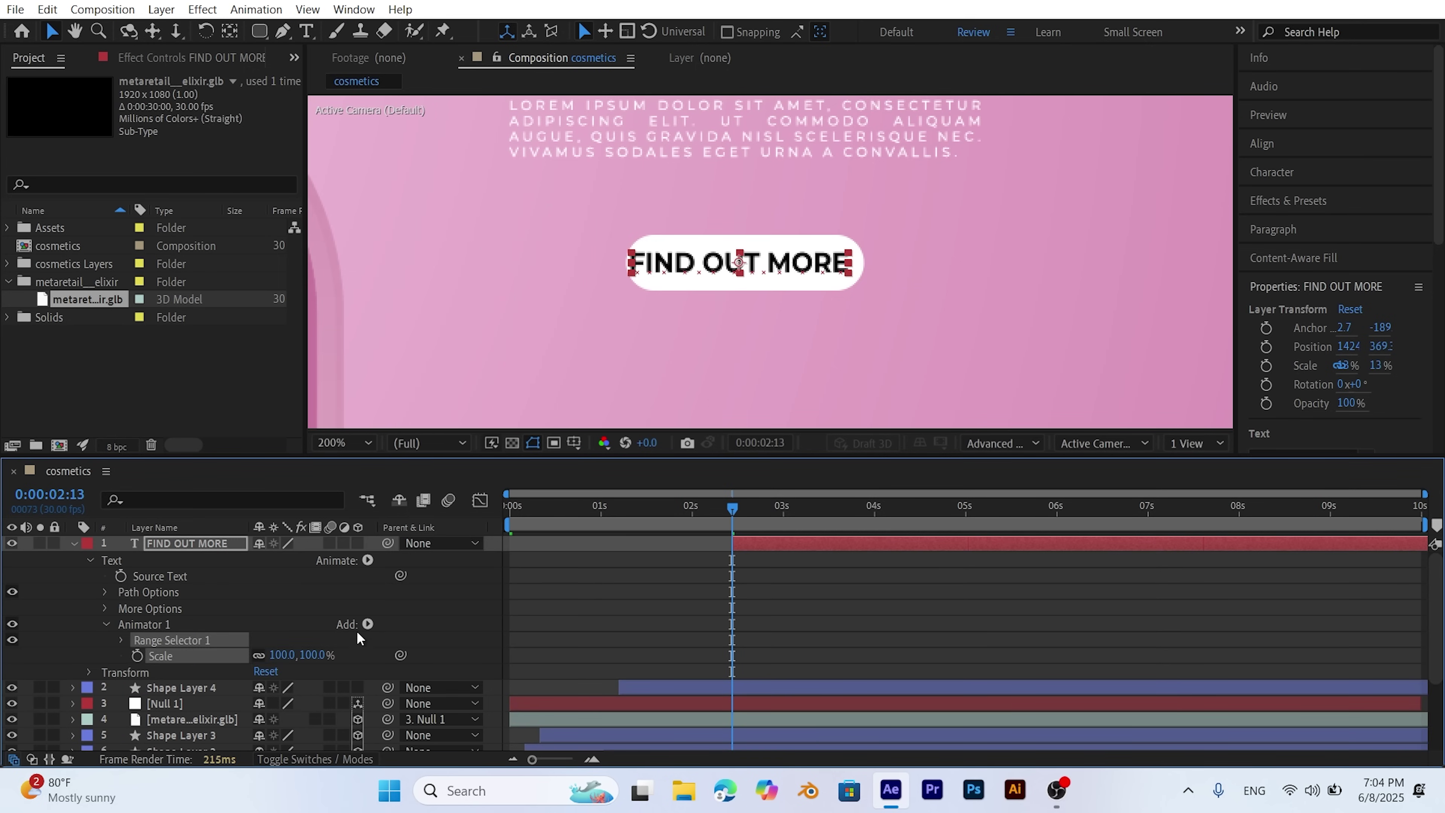
pyautogui.click(368, 624)
pyautogui.moveTo(436, 629)
pyautogui.click(563, 401)
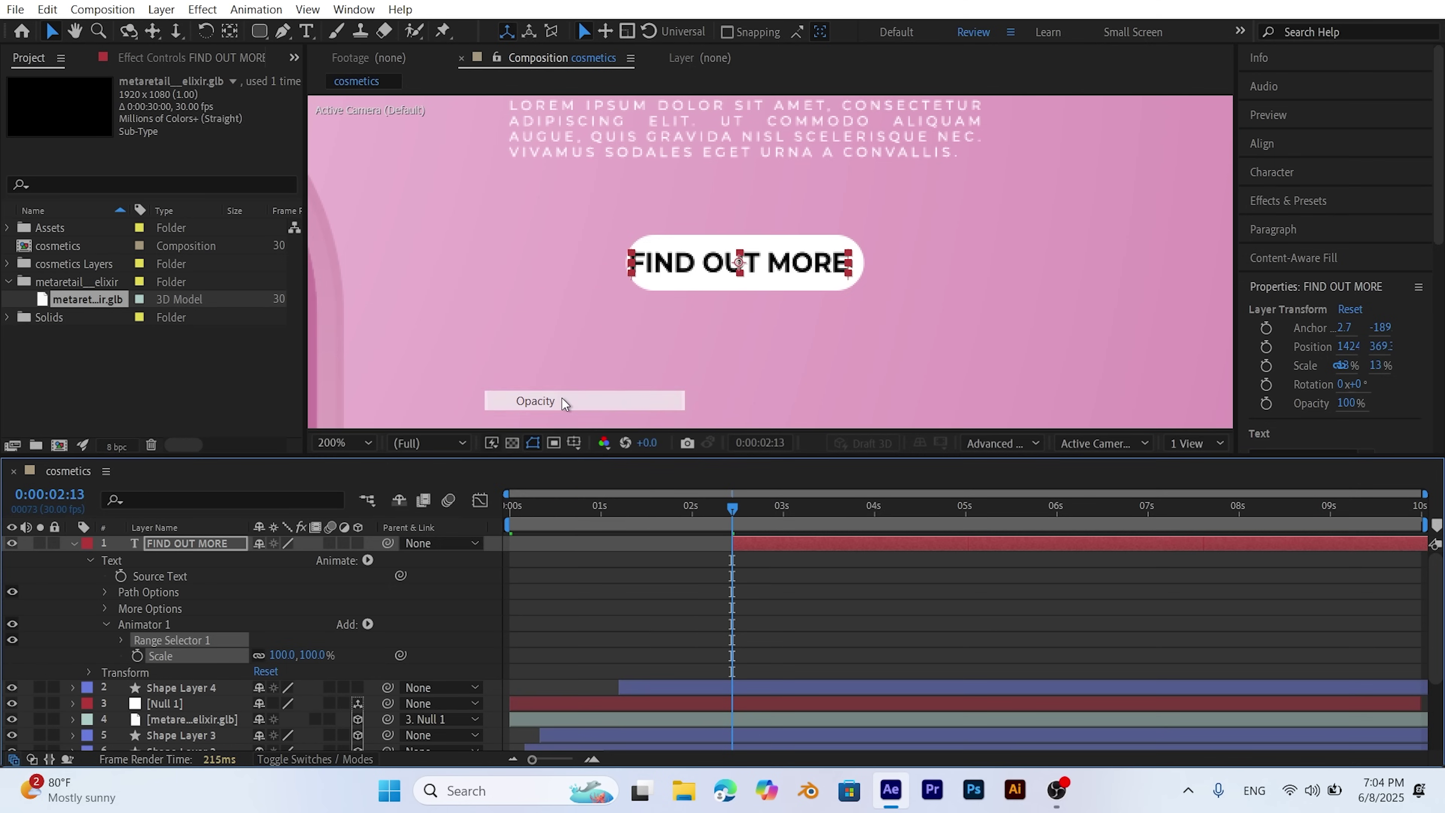
# Set the text animator's Scale to 200% and its Opacity to 0%.
pyautogui.click(279, 656)
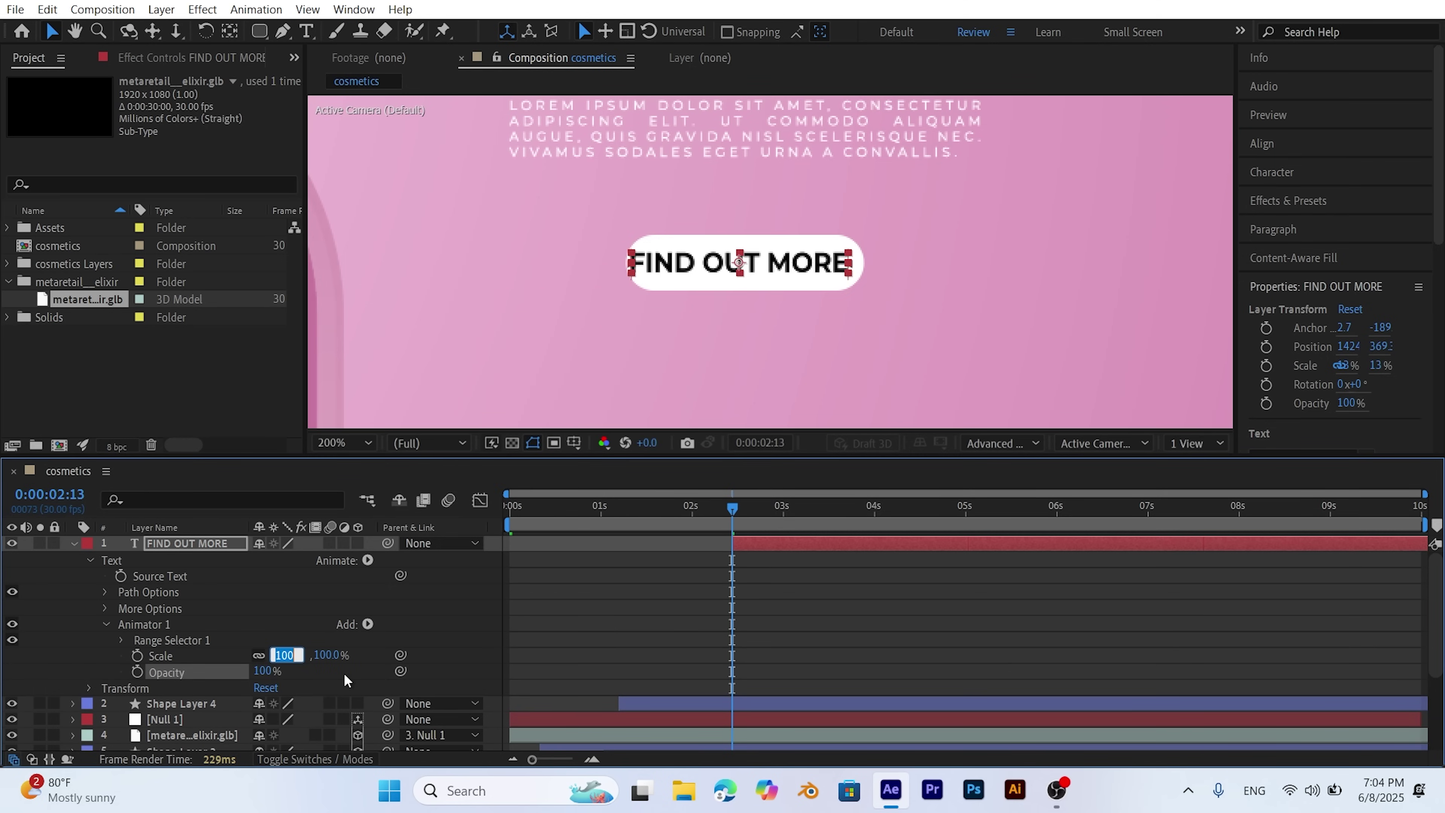
pyautogui.write('200')
pyautogui.press('Tab')
pyautogui.press('Tab')
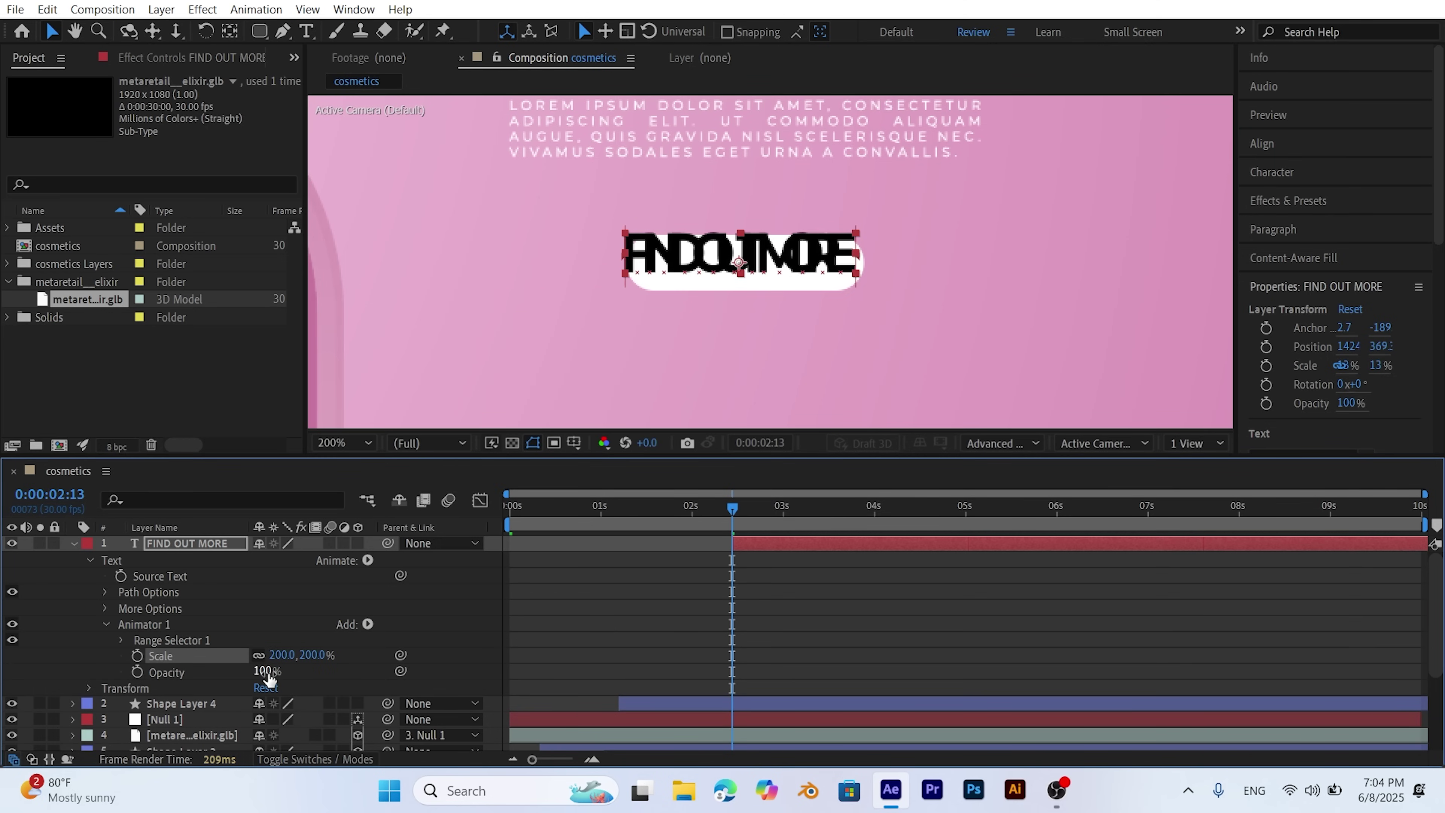
pyautogui.write('0')
pyautogui.press('Return')
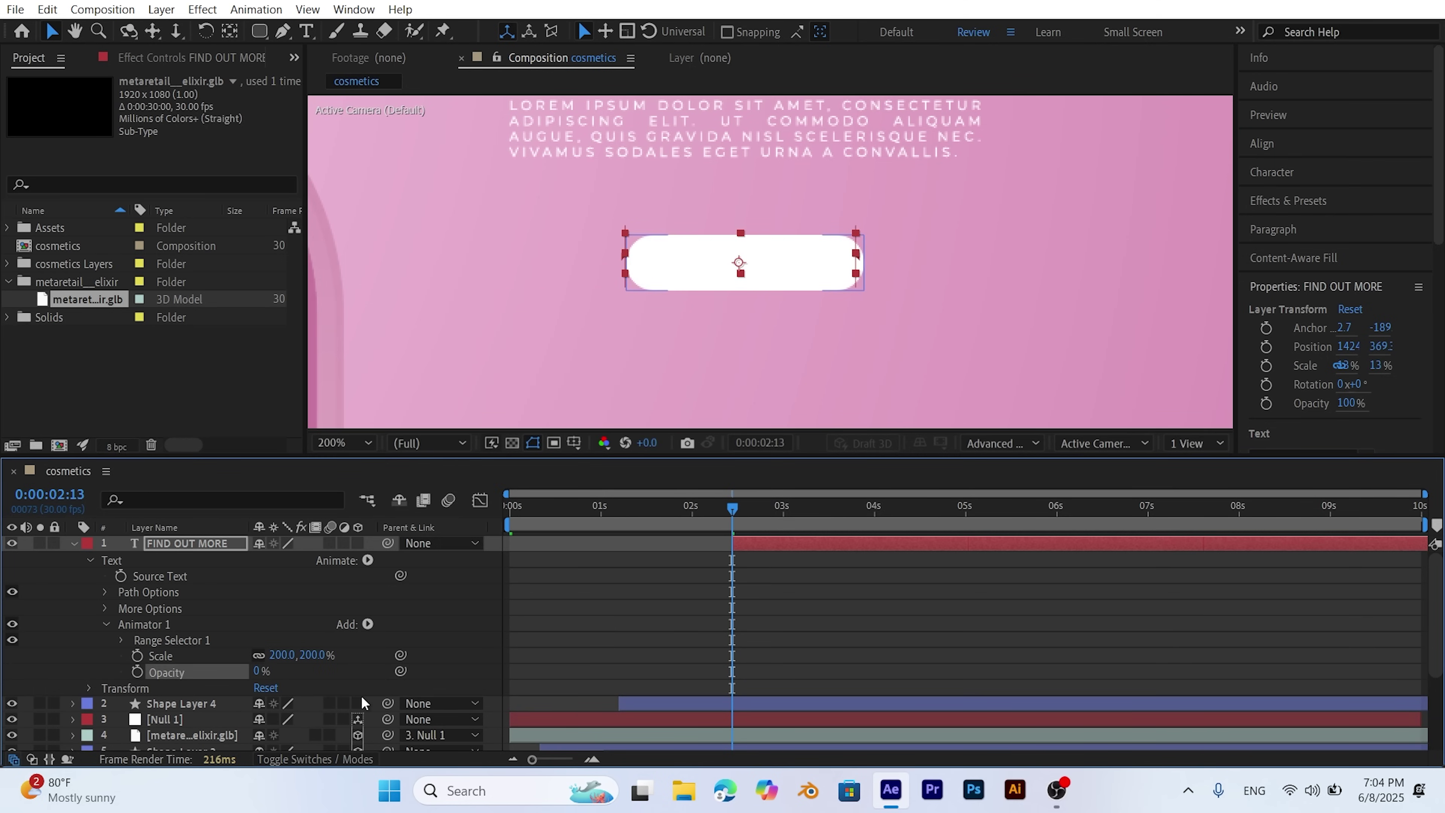
# Keyframe the Range Selector's Offset at 0:00:02:13 with a value of -100%.
pyautogui.click(121, 639)
pyautogui.click(153, 687)
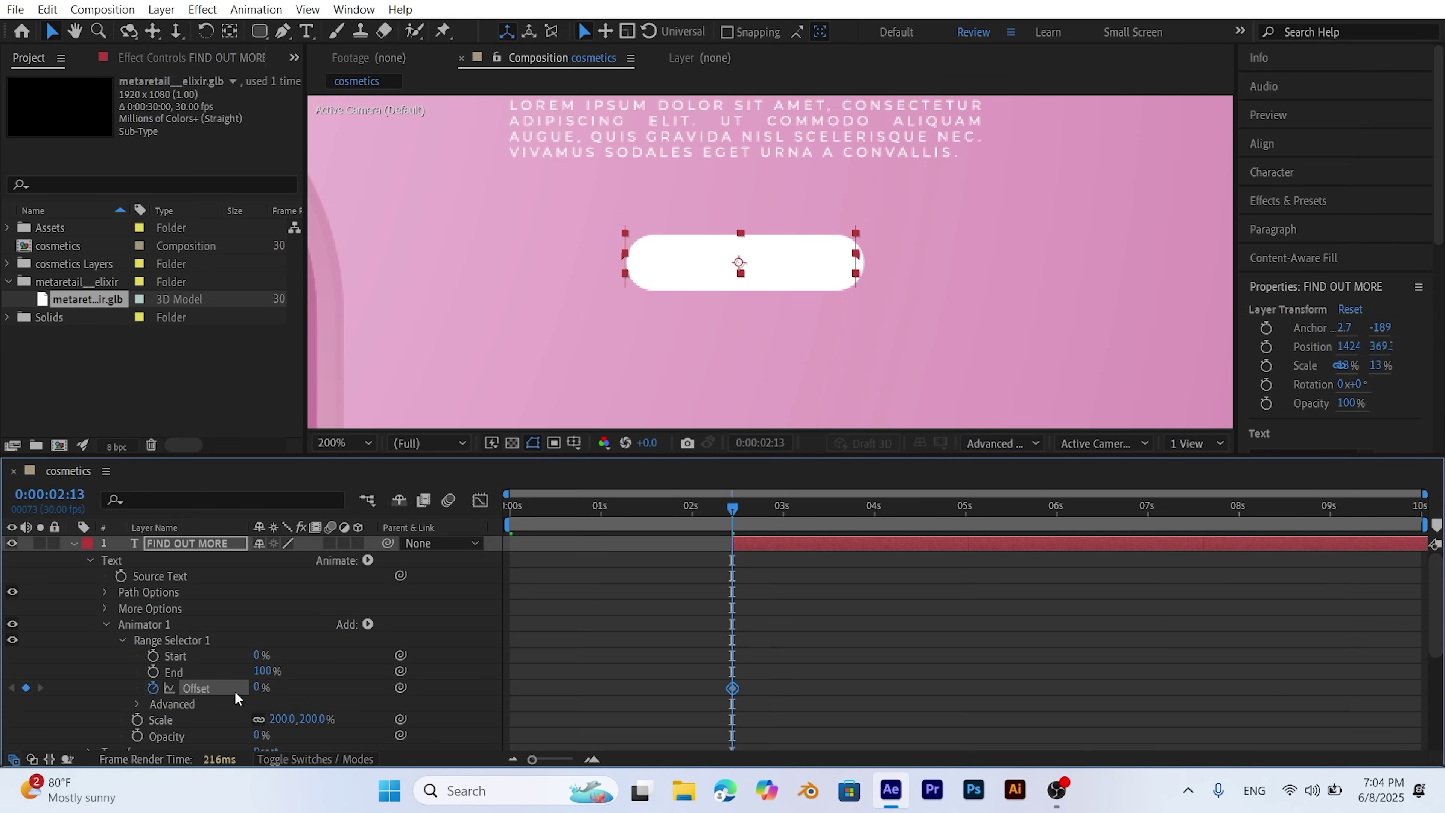
pyautogui.click(260, 687)
pyautogui.press('Return')
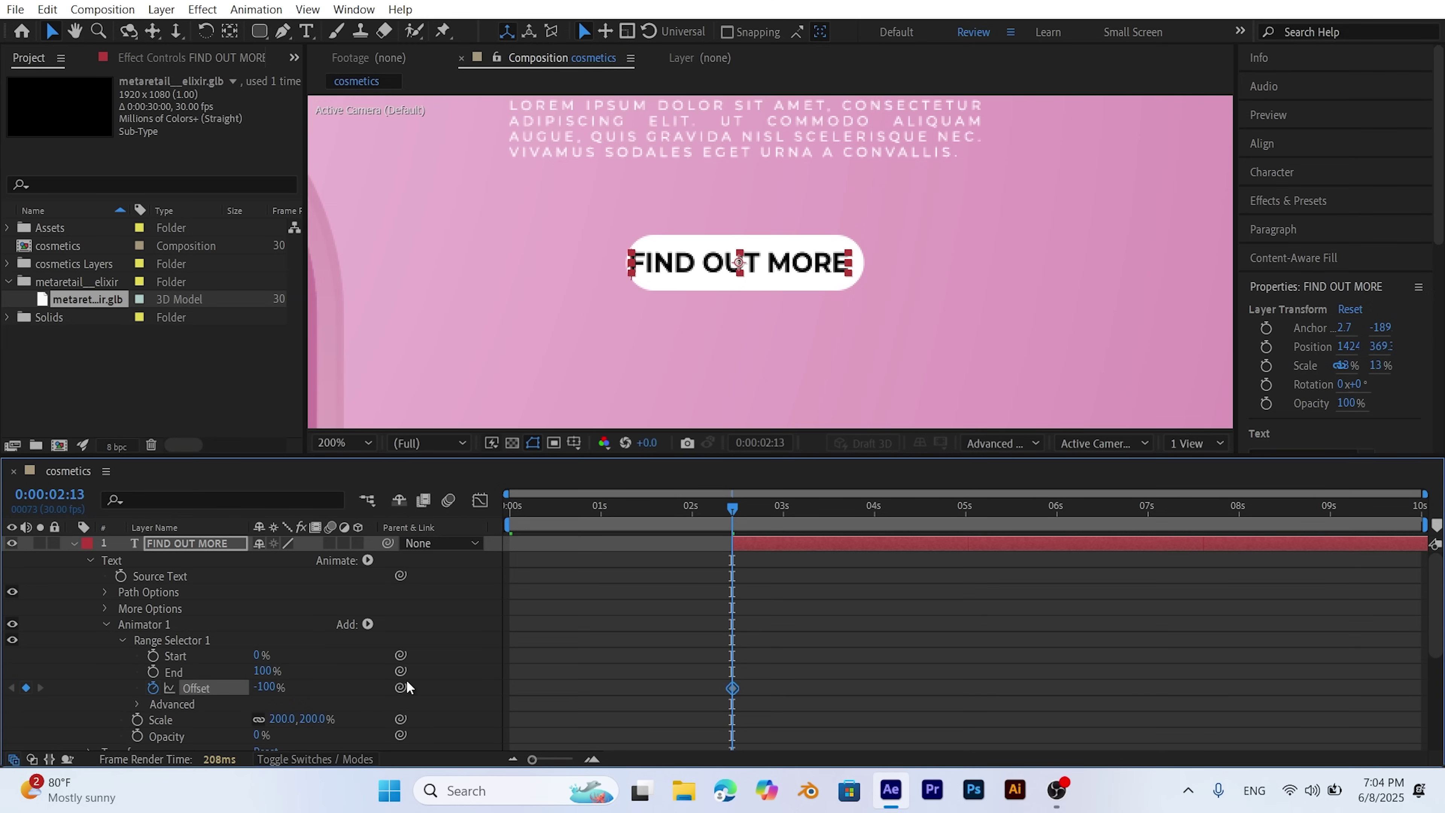
# Move 30 frames ahead to 0:00:03:13 and set the Range Selector's Offset to 100%.
pyautogui.click(759, 443)
pyautogui.write('+30')
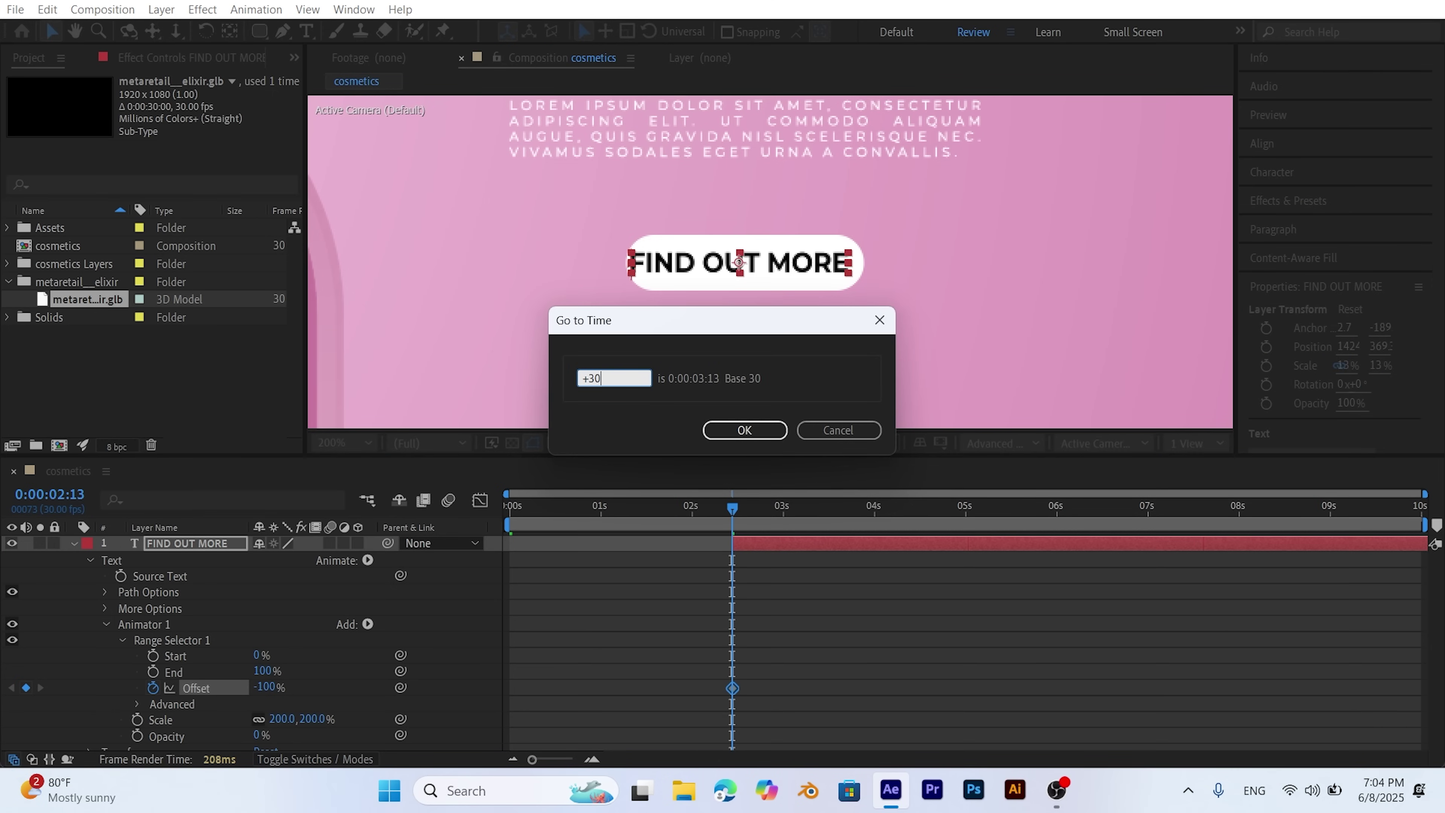
pyautogui.press('Return')
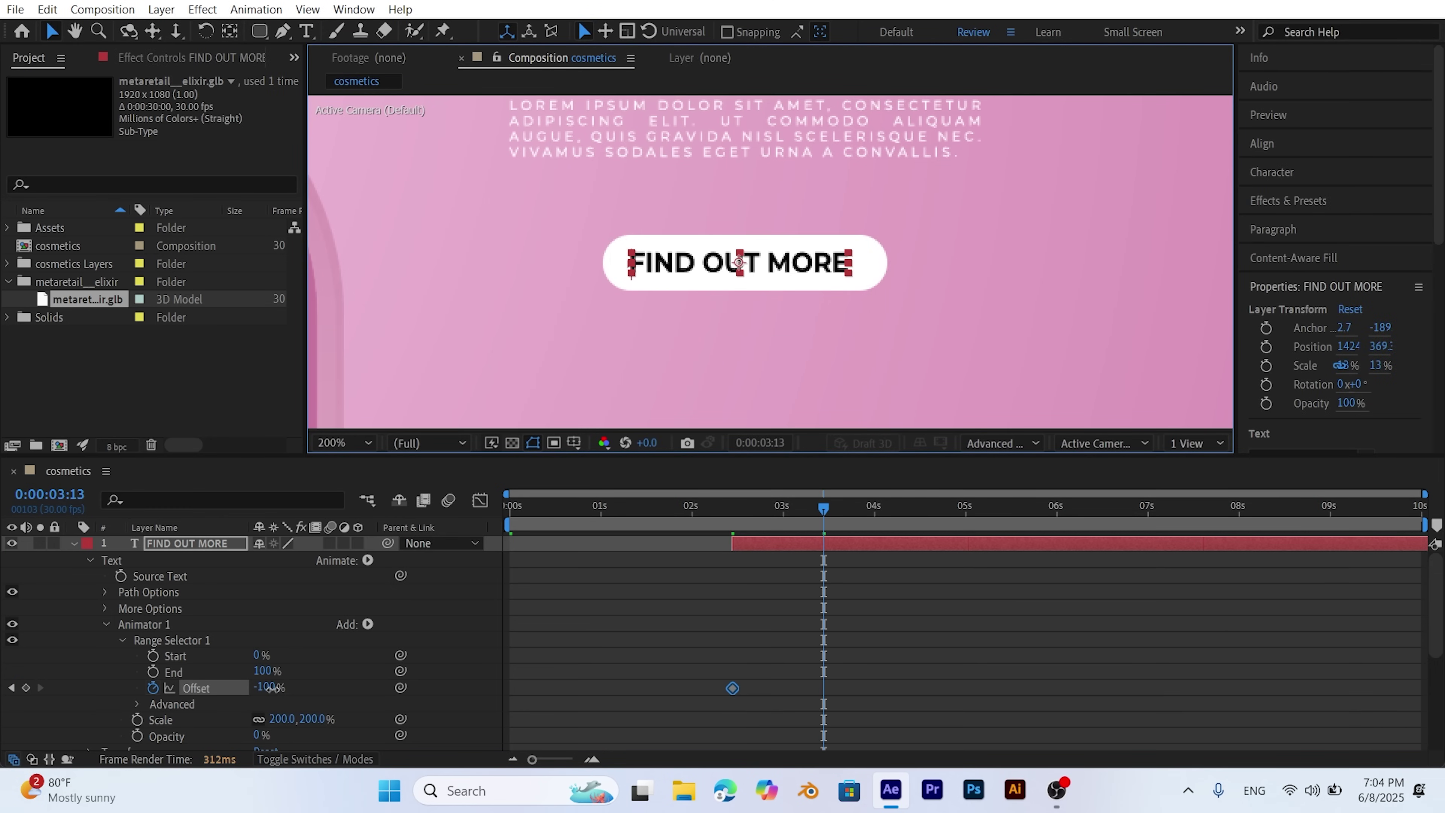
pyautogui.click(269, 688)
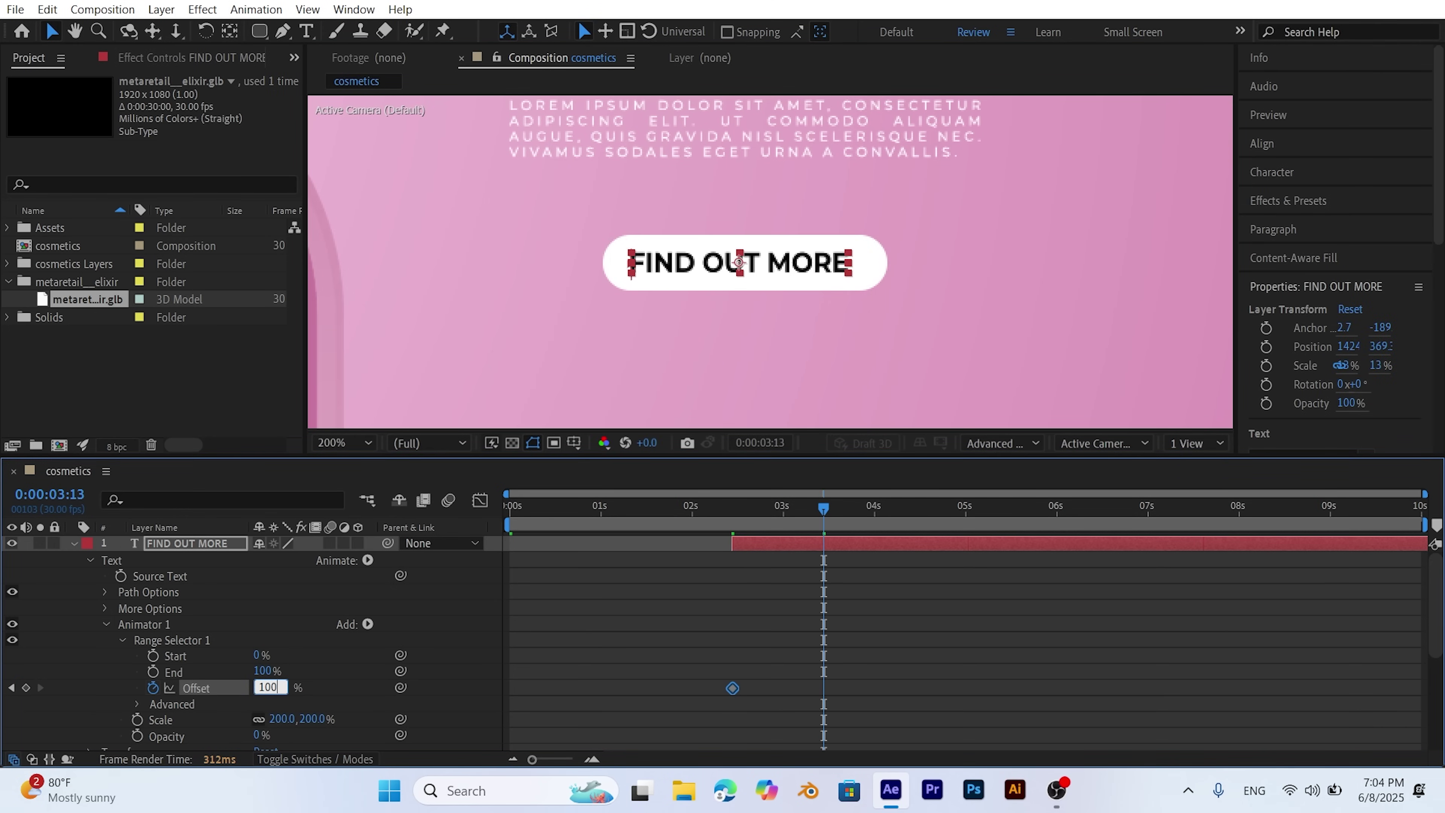
pyautogui.write('100')
pyautogui.press('Return')
# In the Range Selector's advanced settings, set Shape to Ramp Up, Ease High to 30% and Ease Low to 75%.
pyautogui.click(138, 704)
pyautogui.scroll(-3, 114, 654)
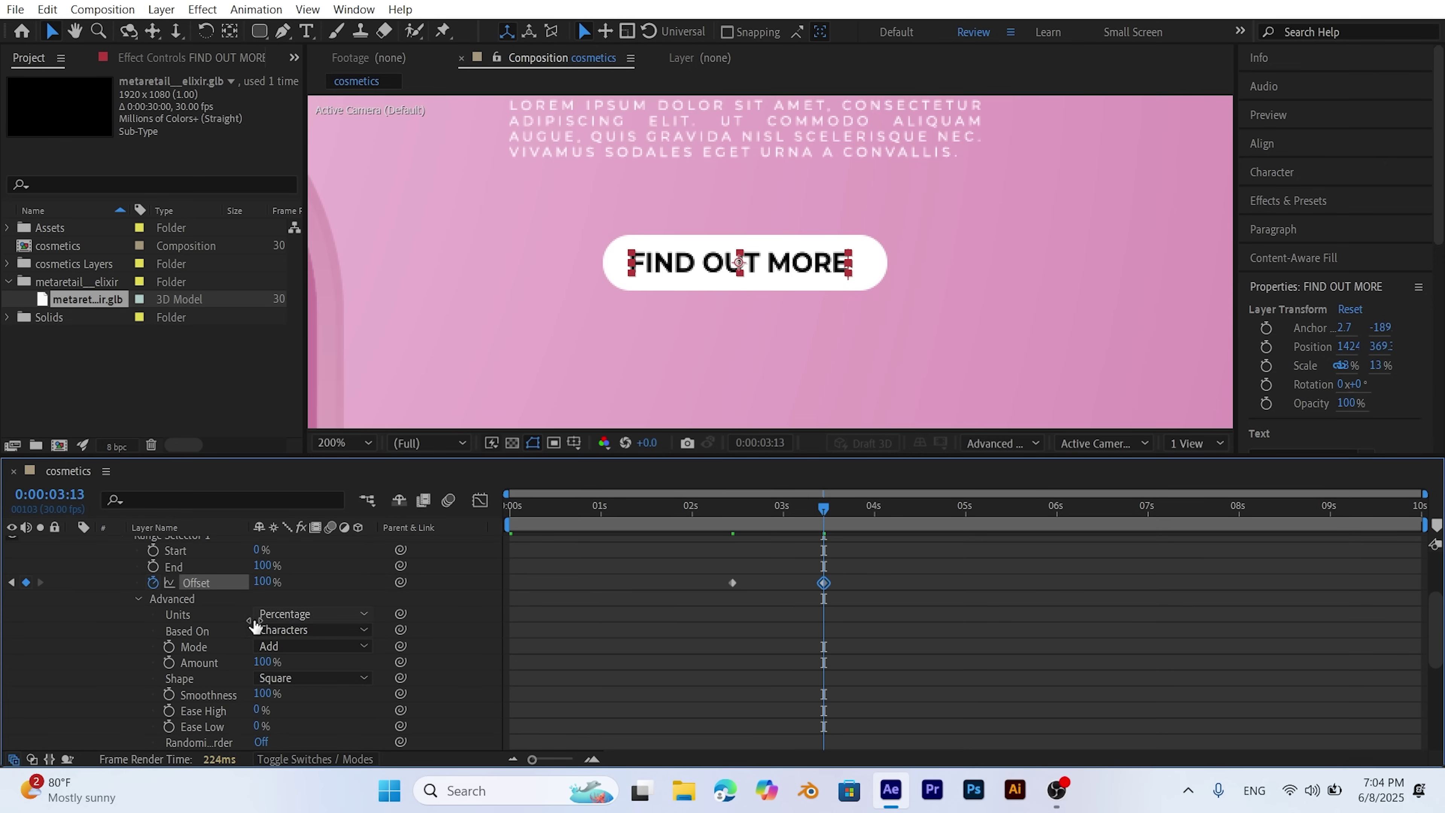
pyautogui.click(288, 682)
pyautogui.click(322, 581)
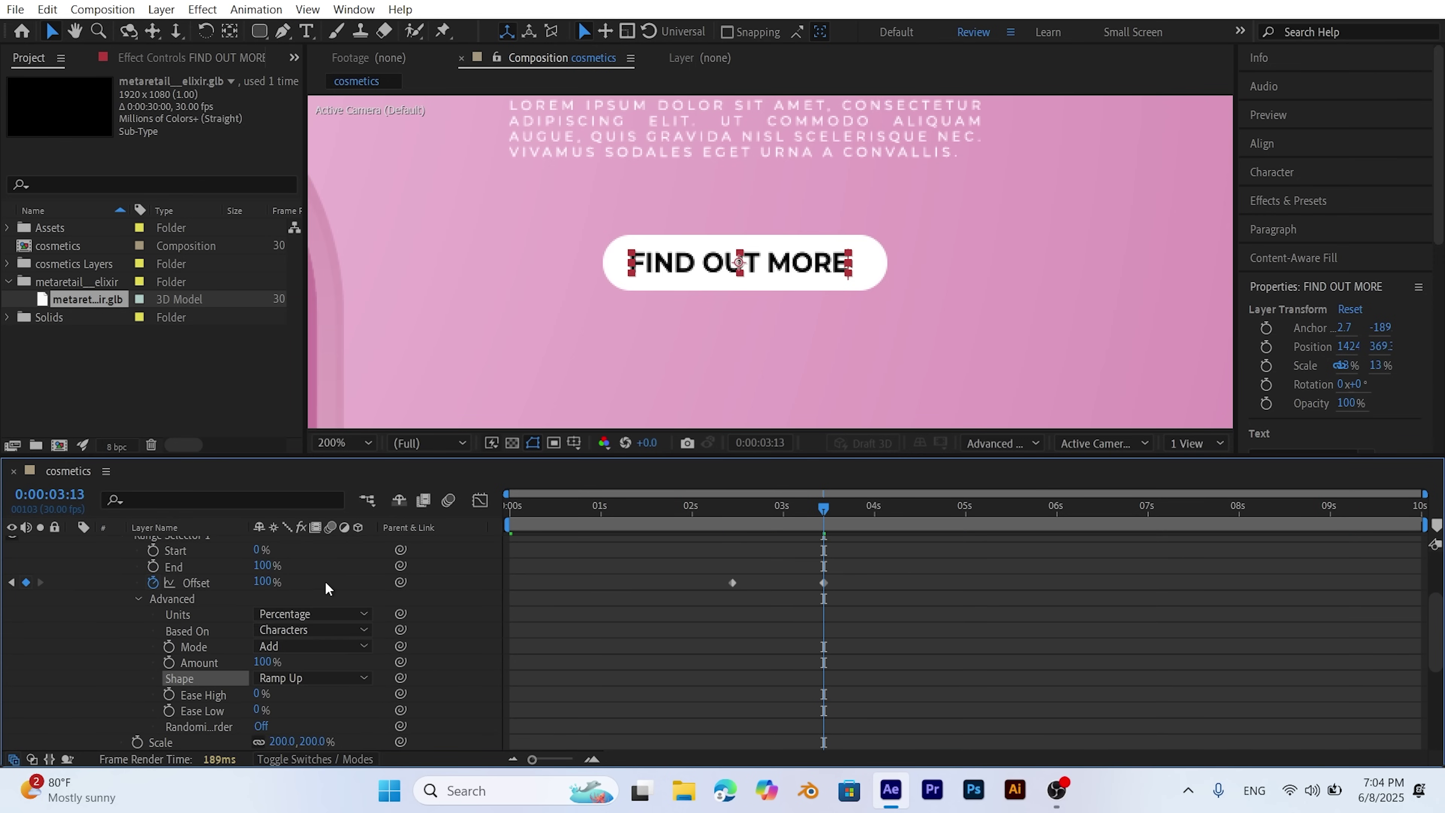
pyautogui.click(257, 695)
pyautogui.write('30')
pyautogui.press('Return')
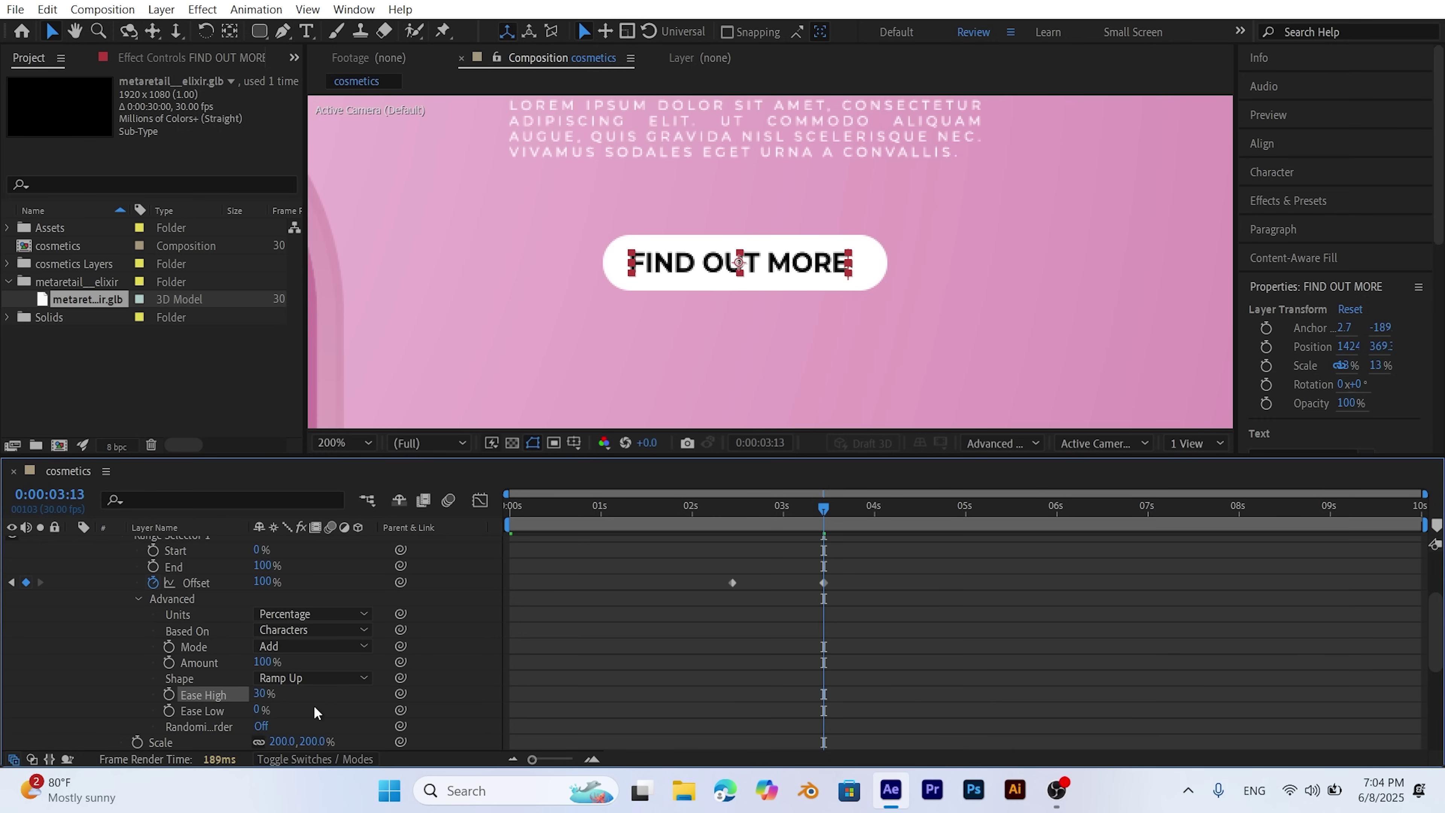
pyautogui.click(259, 710)
pyautogui.write('75')
pyautogui.press('Return')
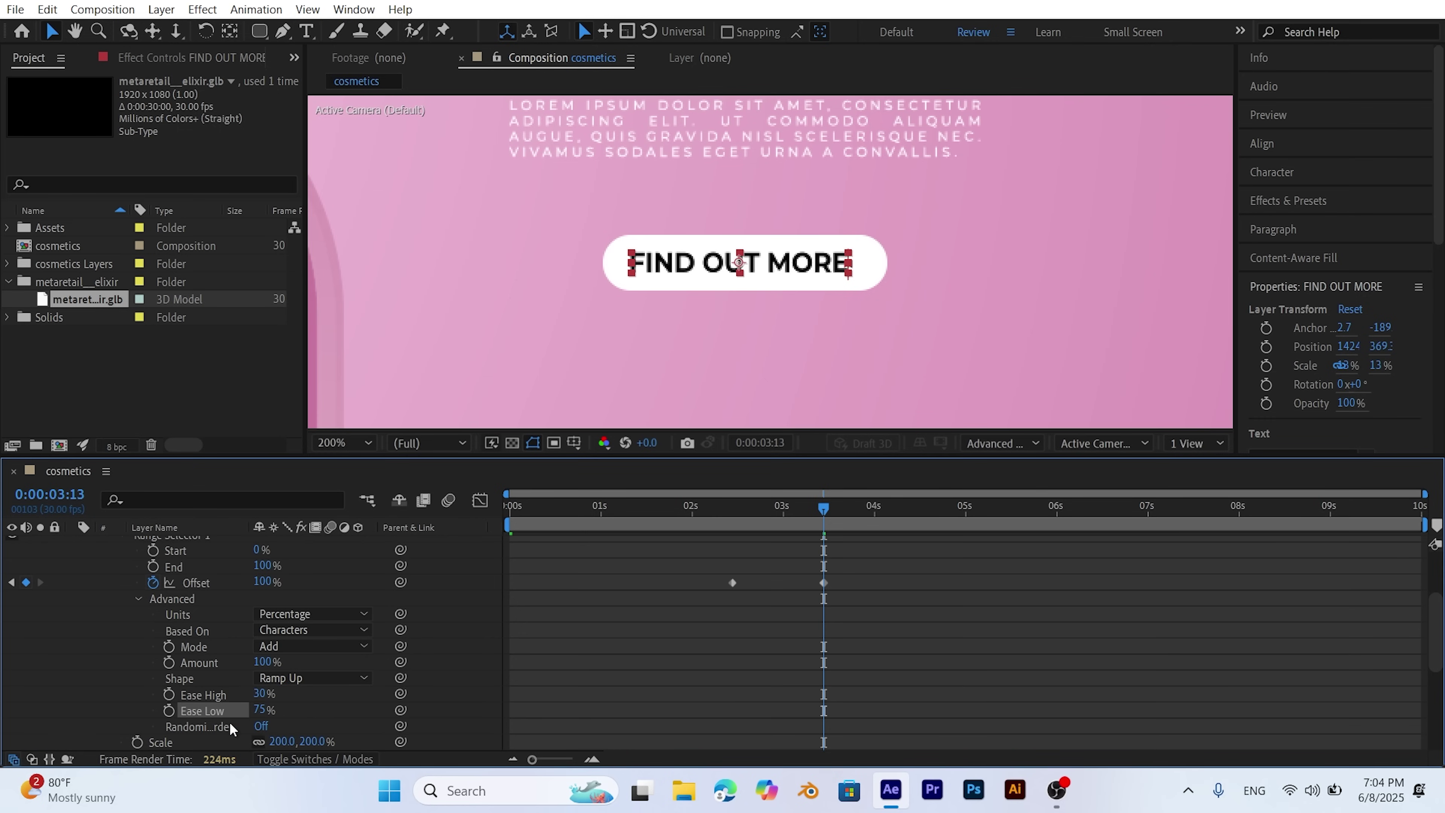
# Turn on Randomize Order with a Random Seed of 30 and preview the FIND OUT MORE text animation.
pyautogui.click(262, 726)
pyautogui.moveTo(257, 738); pyautogui.dragTo(346, 742)
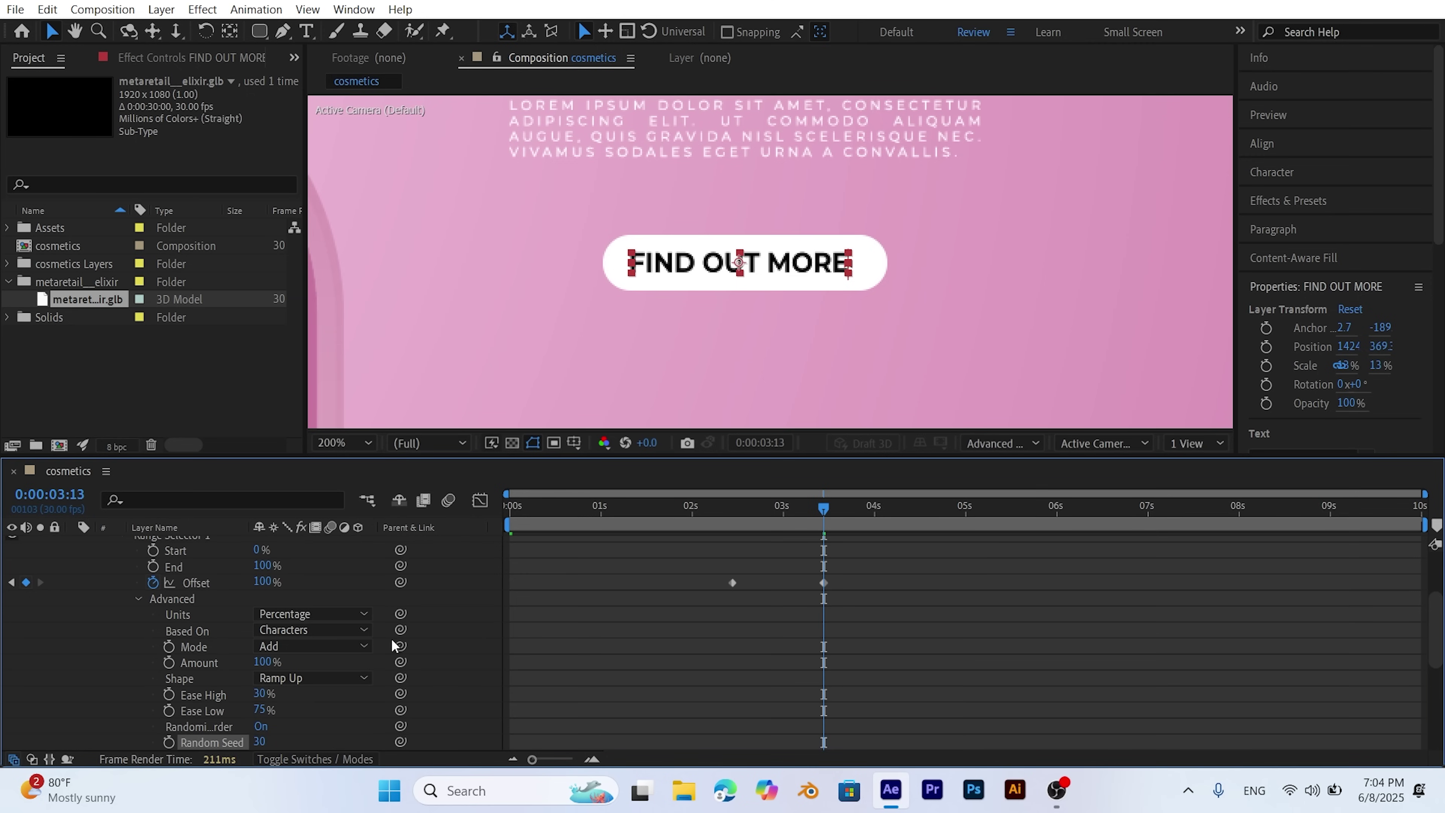
pyautogui.scroll(3, 391, 638)
pyautogui.moveTo(758, 507); pyautogui.dragTo(719, 515)
pyautogui.press('space')
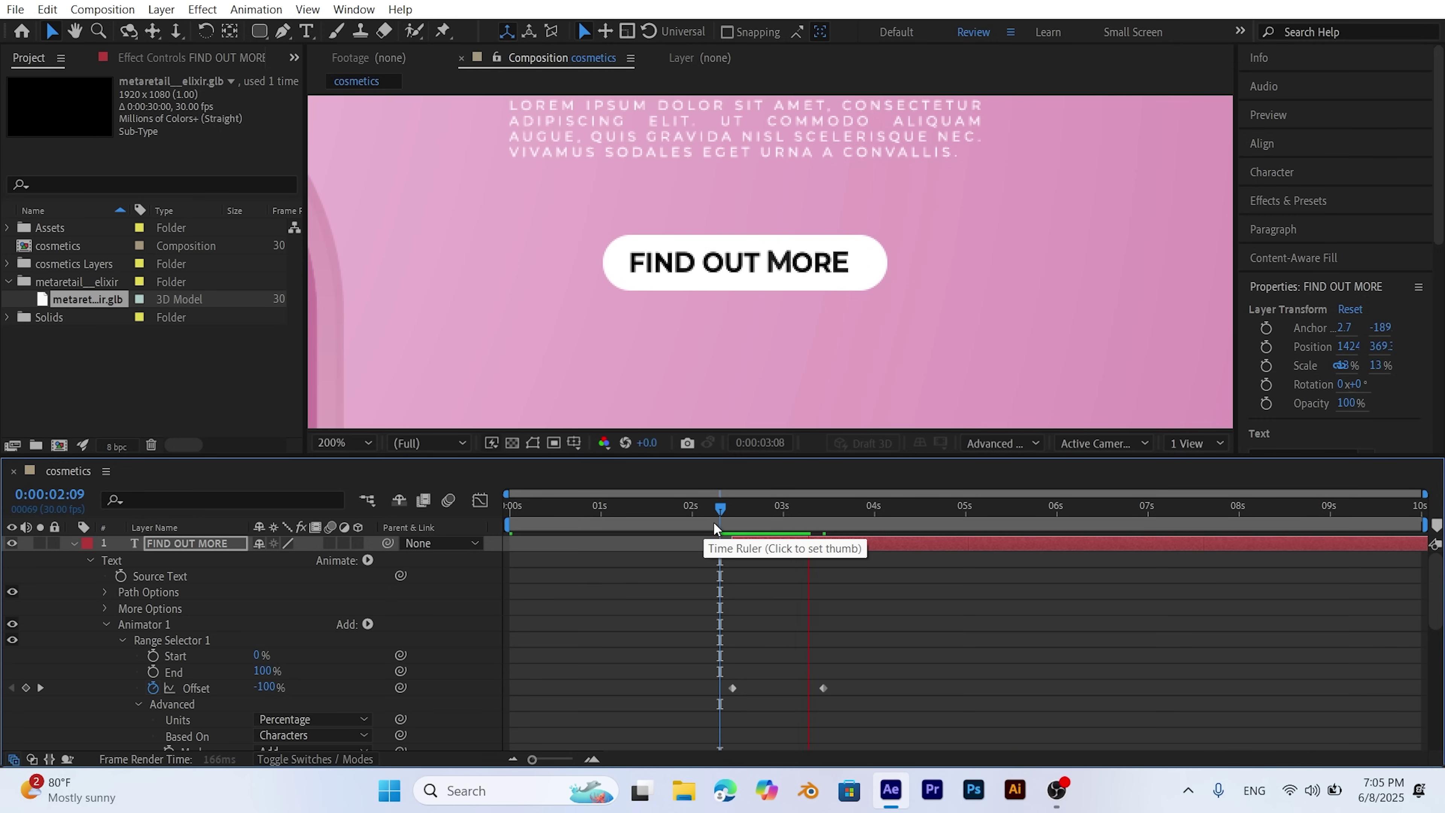
pyautogui.click(714, 509)
pyautogui.moveTo(715, 510); pyautogui.dragTo(716, 511)
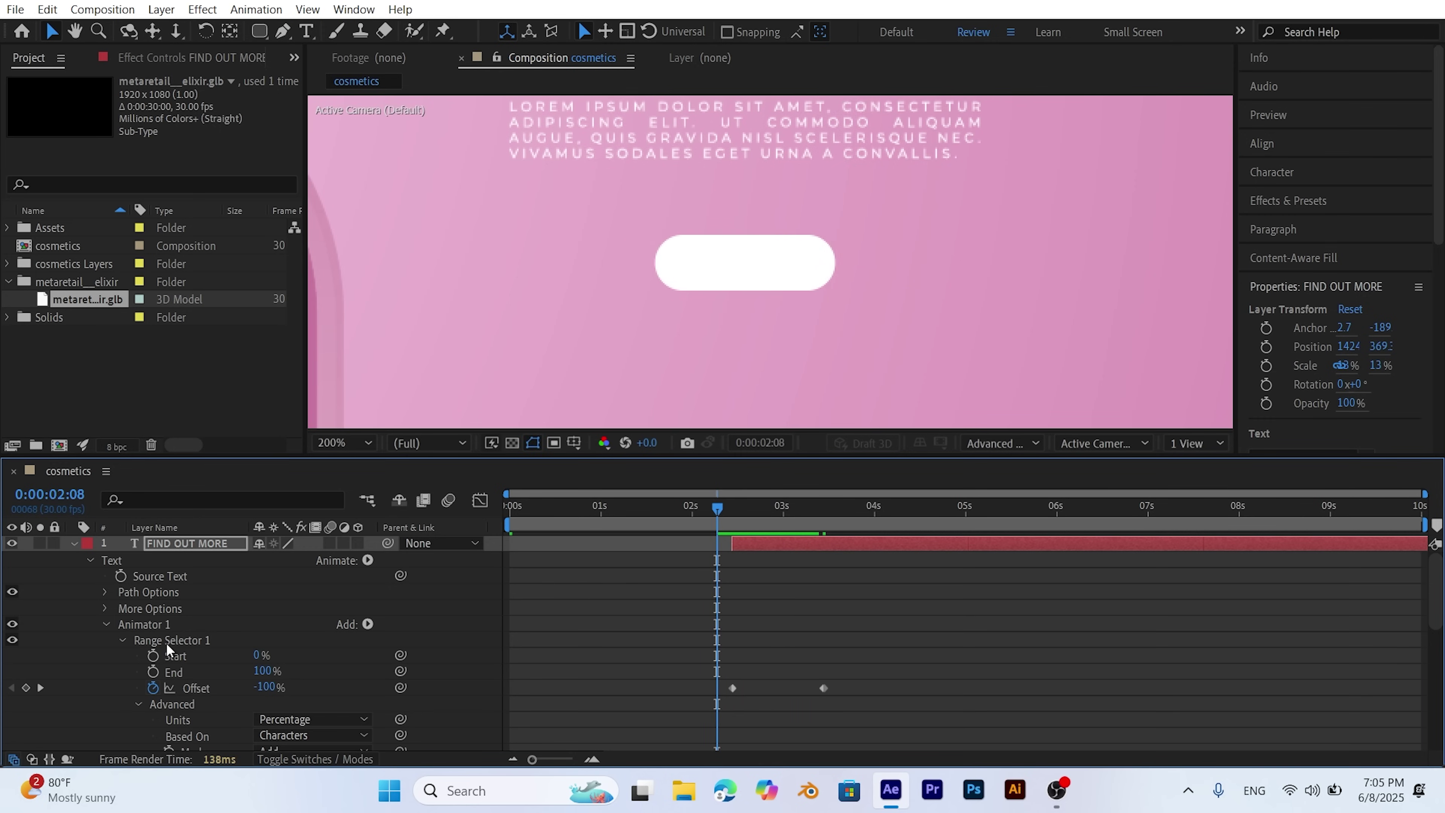
# Copy the FIND OUT MORE layer's Animator 1 and collapse the layer's properties.
pyautogui.click(106, 624)
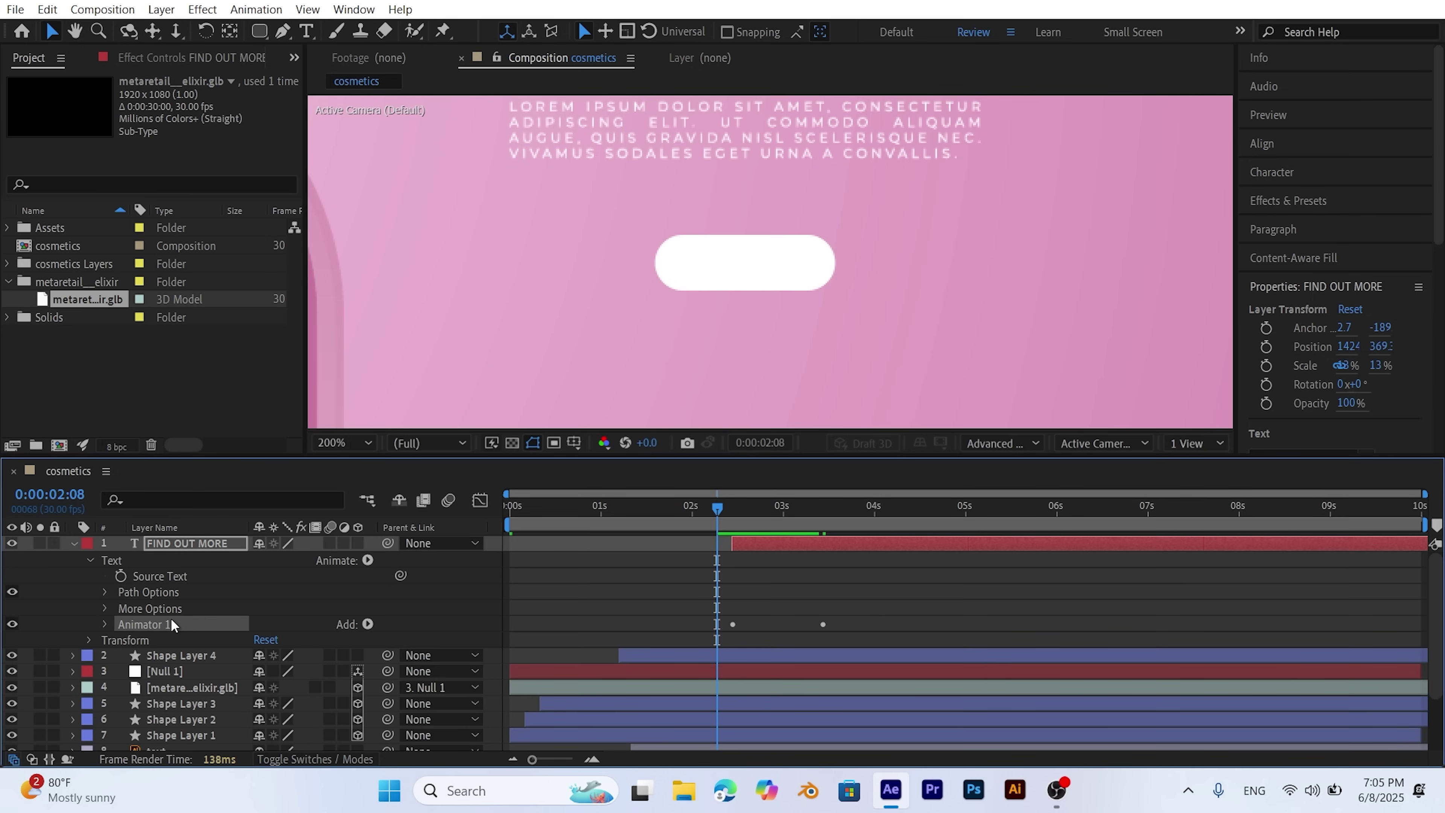
pyautogui.click(54, 8)
pyautogui.click(88, 116)
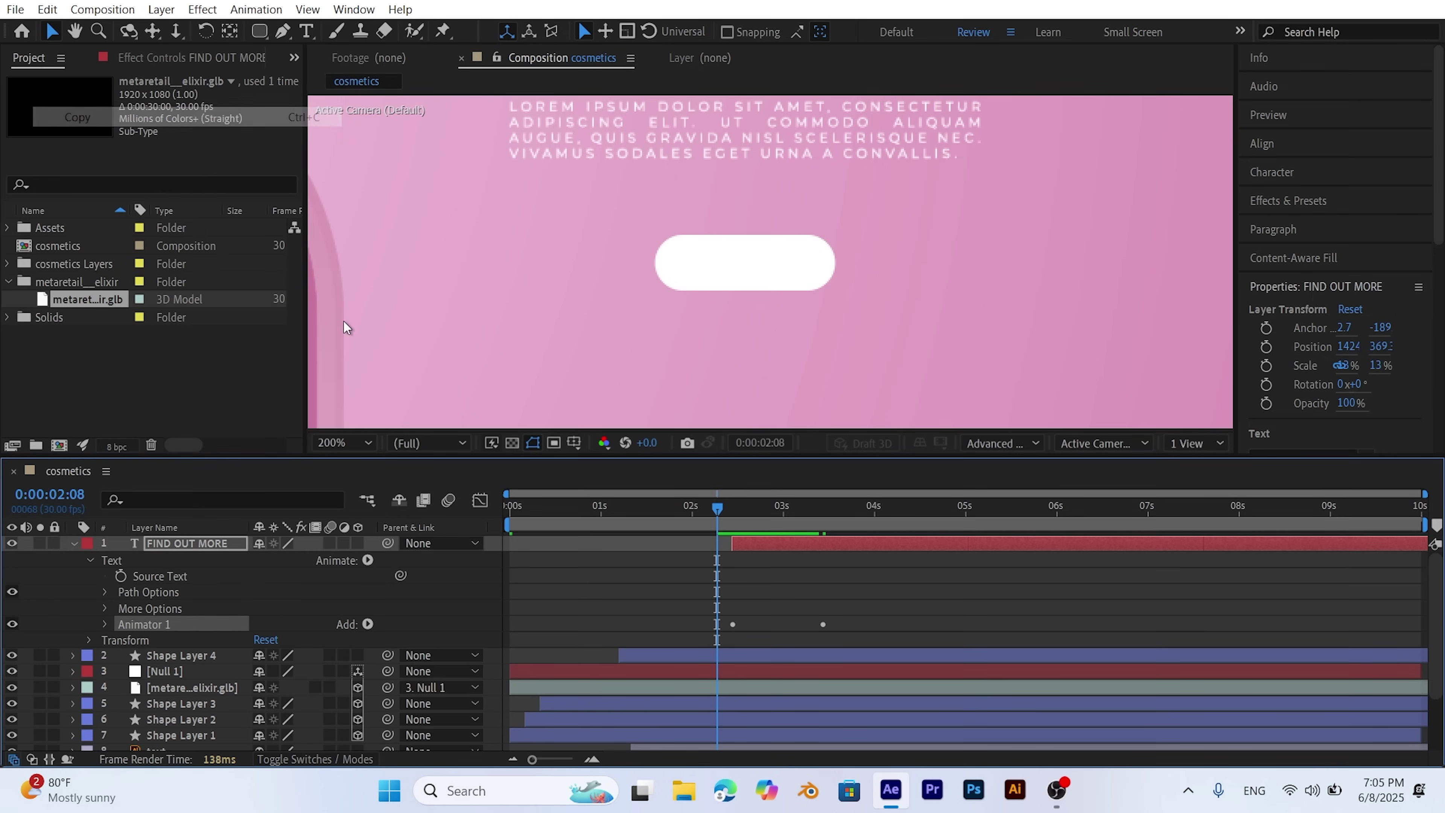
pyautogui.click(74, 543)
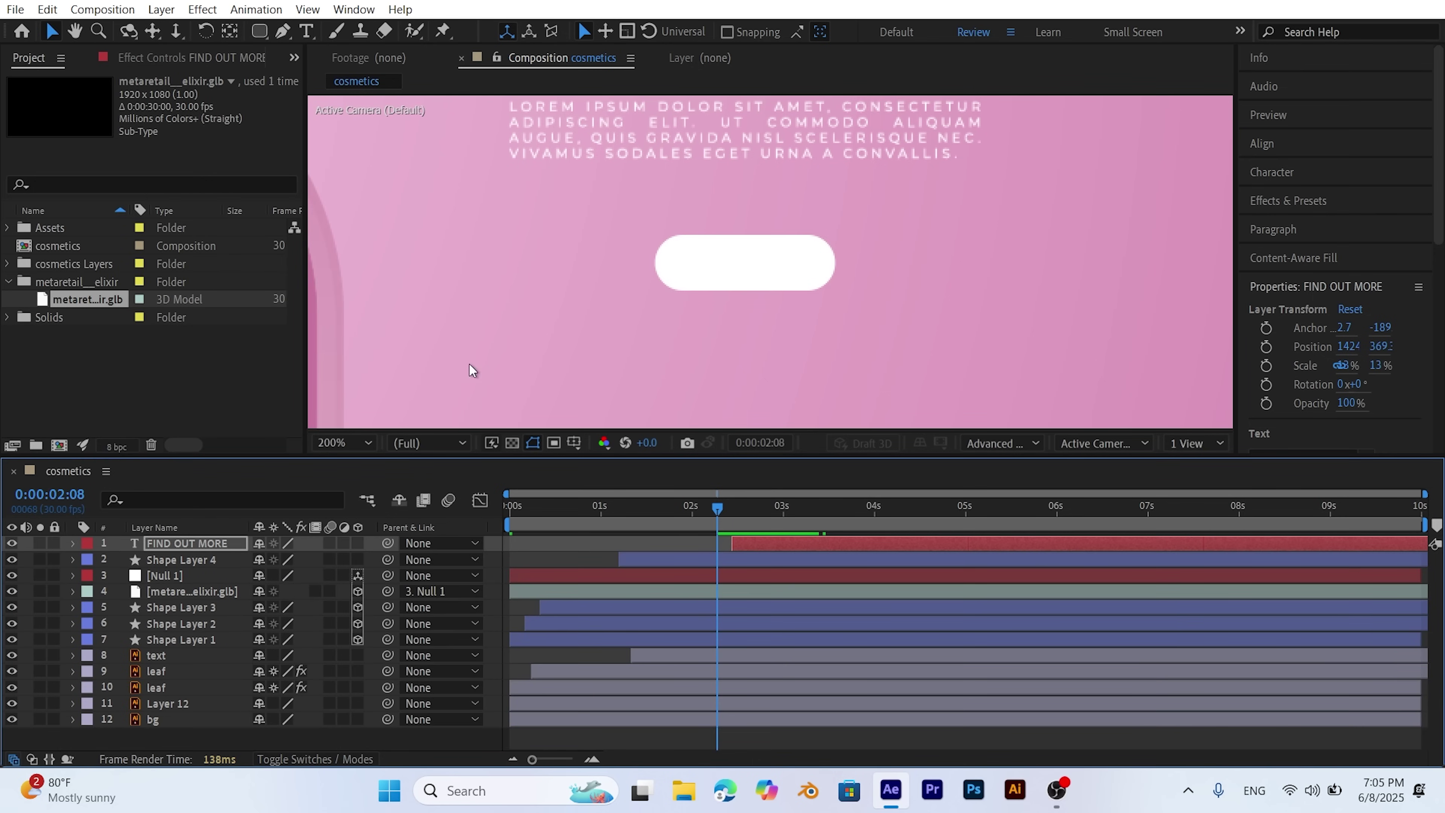
# Fit the whole composition in the viewer and preview the animation from the start.
pyautogui.click(342, 442)
pyautogui.click(366, 131)
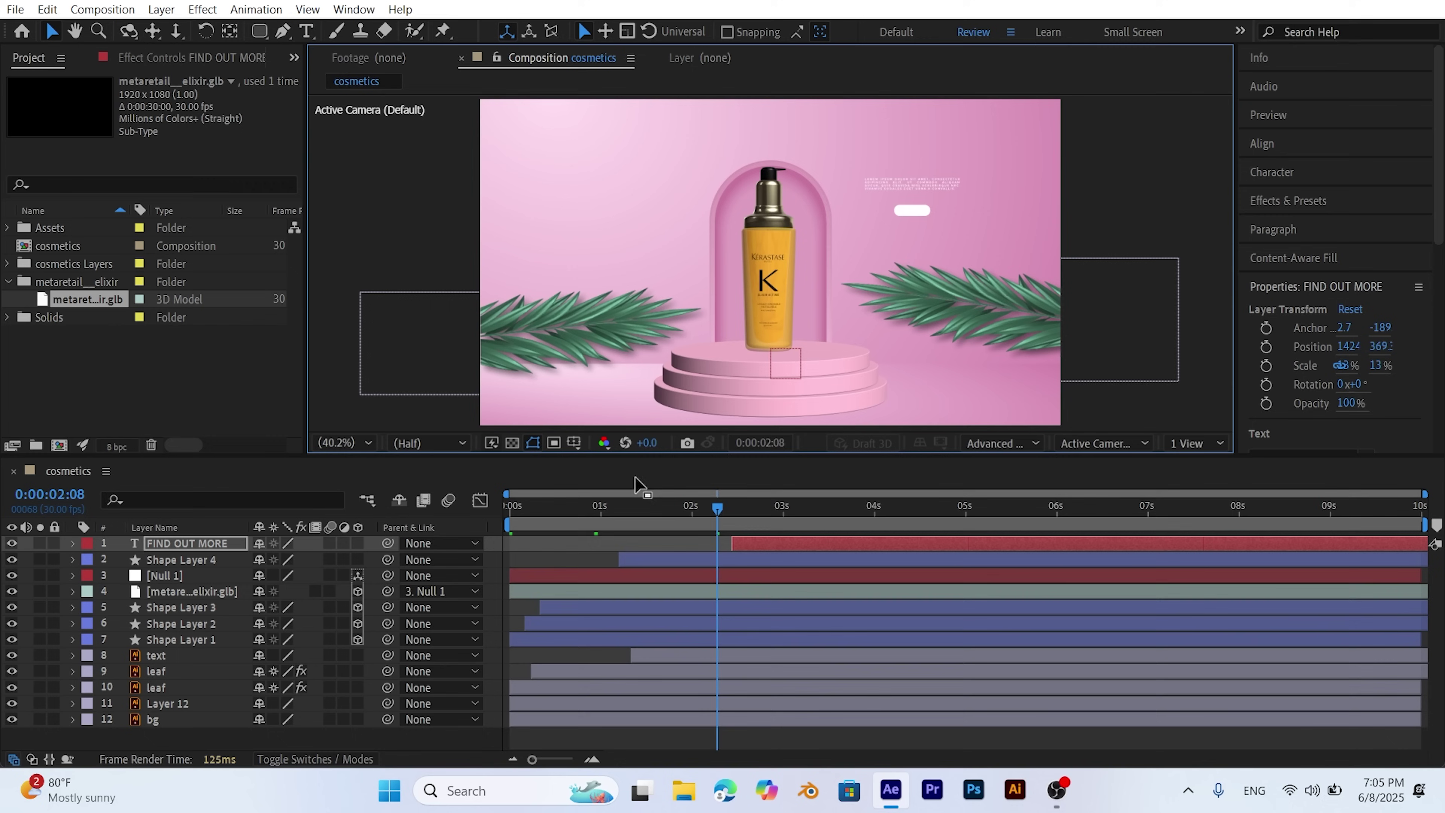
pyautogui.click(704, 511)
pyautogui.press('space')
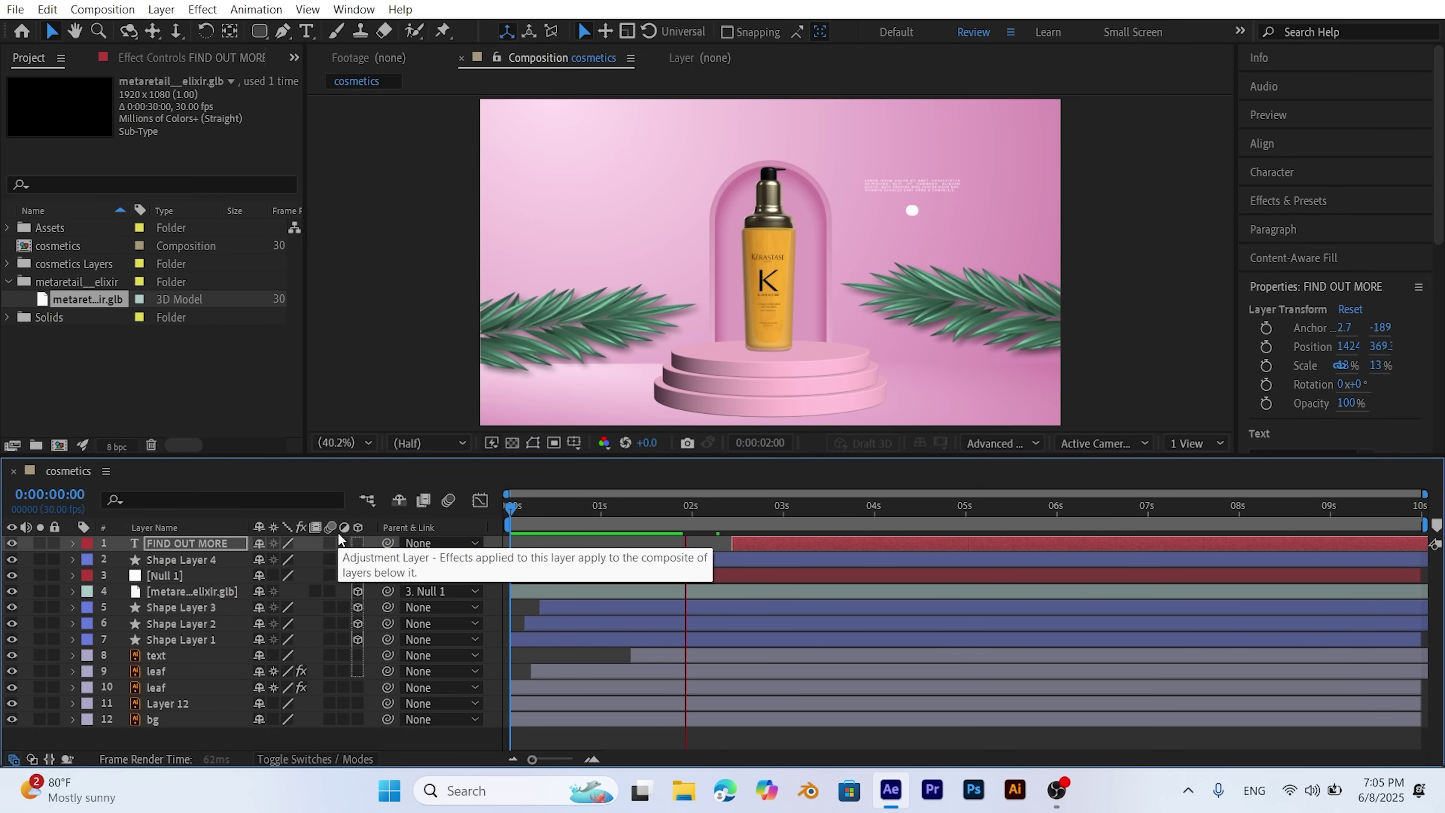
# Shift Shape Layer 4 and FIND OUT MORE together about 15 frames later and preview the new timing.
pyautogui.moveTo(586, 514); pyautogui.dragTo(687, 540)
pyautogui.click(682, 558)
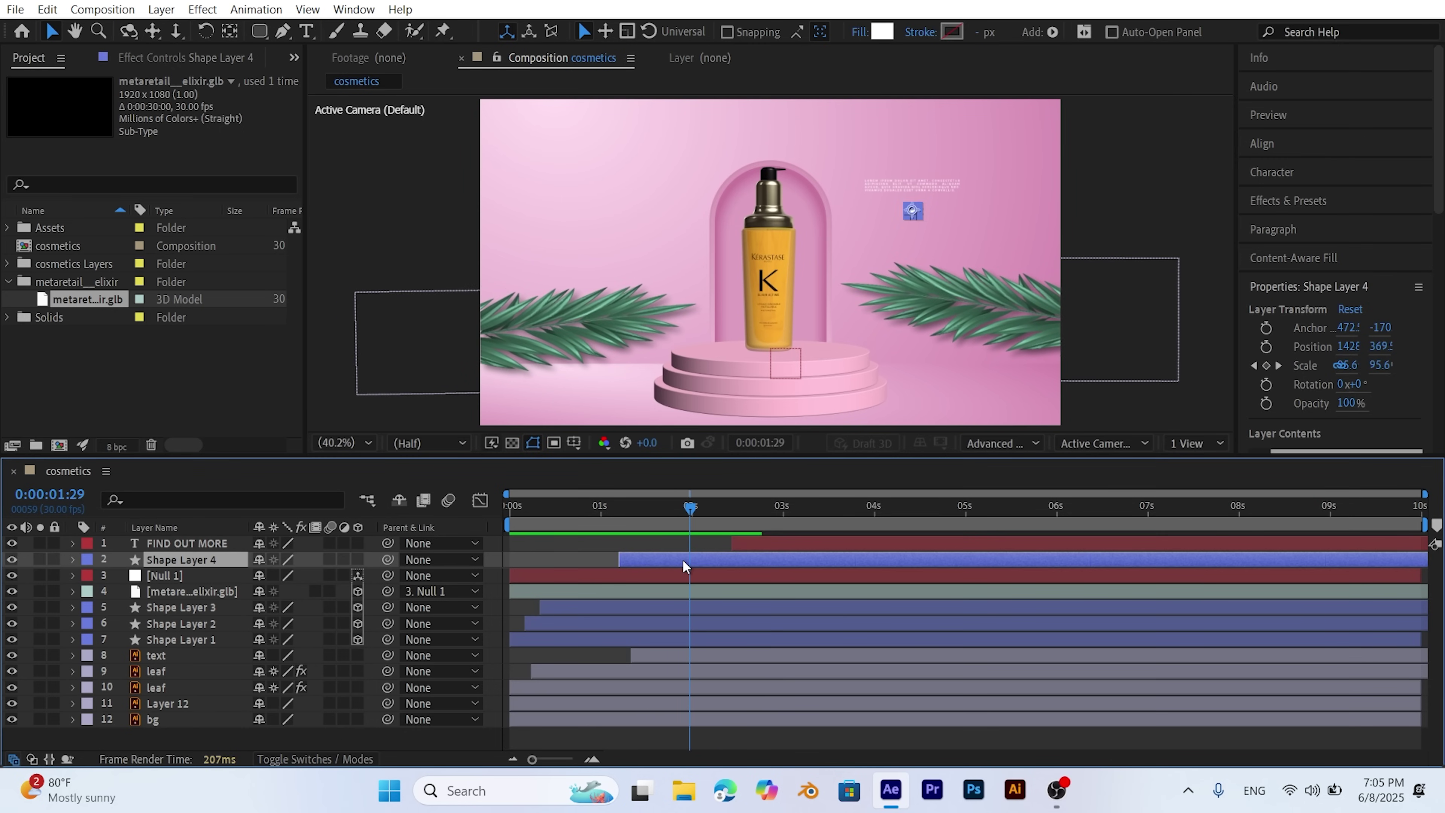
pyautogui.keyDown('ctrl'); pyautogui.click(769, 550); pyautogui.keyUp('ctrl')
pyautogui.moveTo(657, 558); pyautogui.dragTo(700, 561)
pyautogui.click(502, 585)
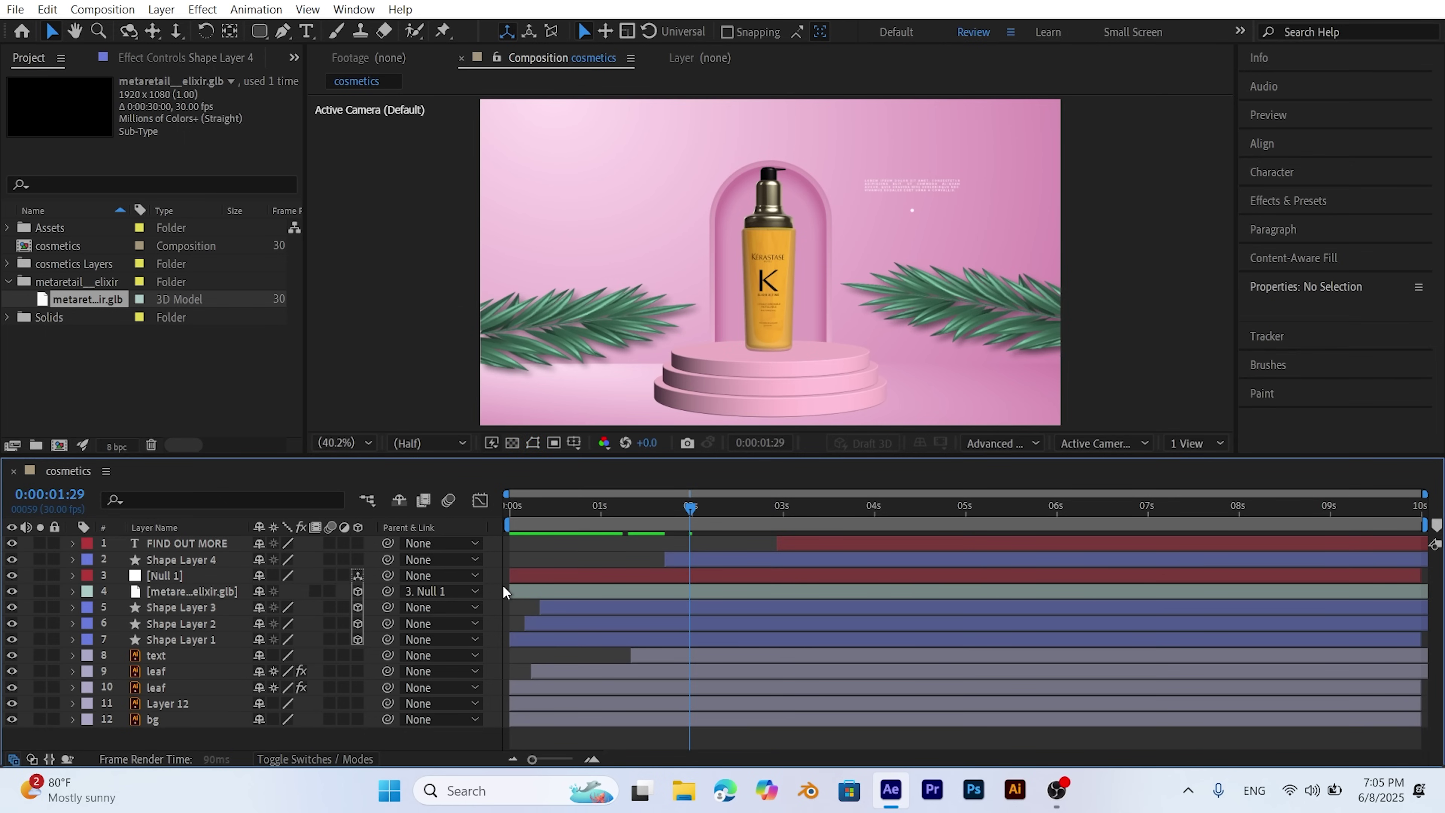
pyautogui.press('space')
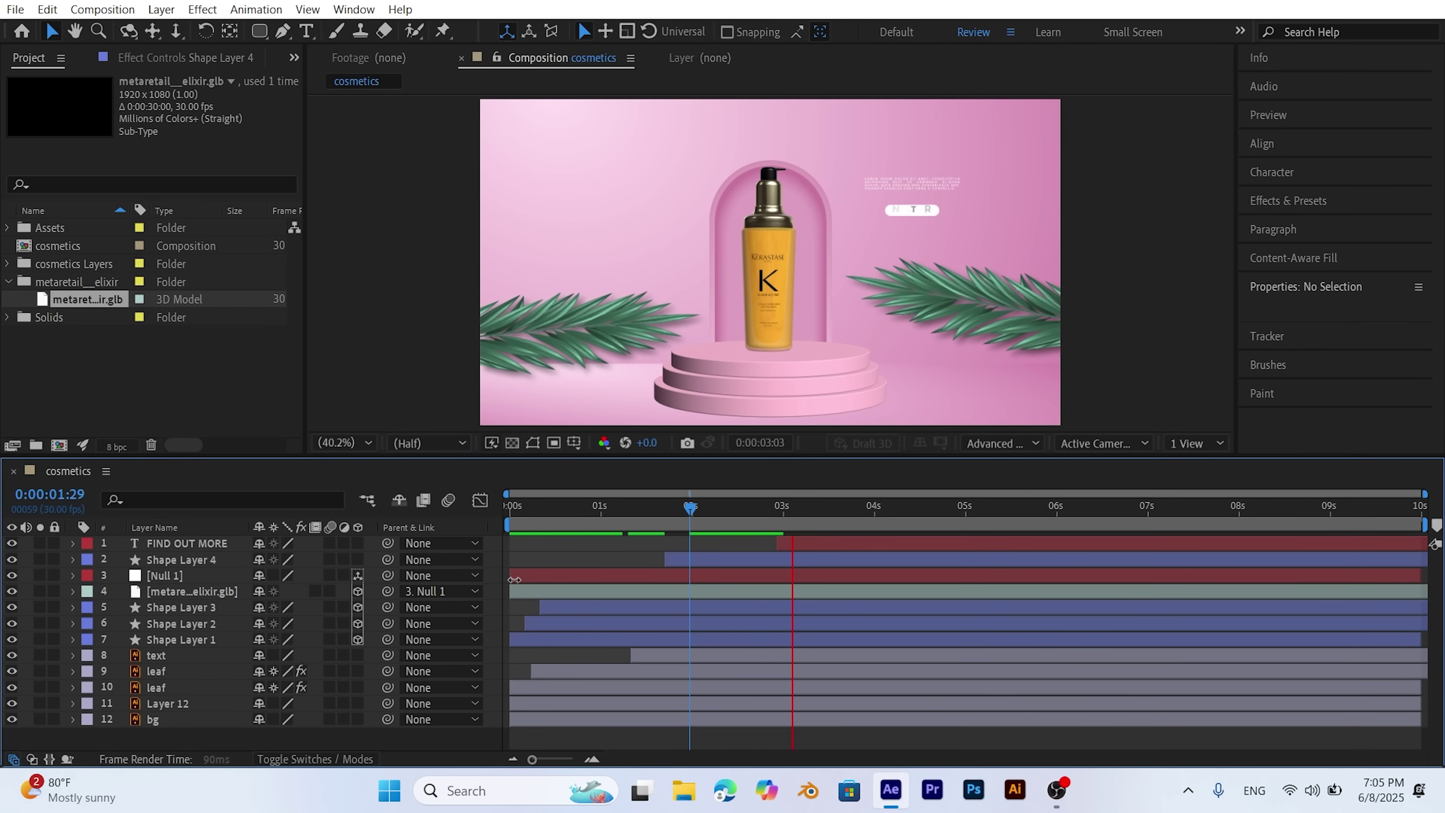
# Return to the start of the composition and add a KERASTASE text layer over the background beside the arch.
pyautogui.click(562, 507)
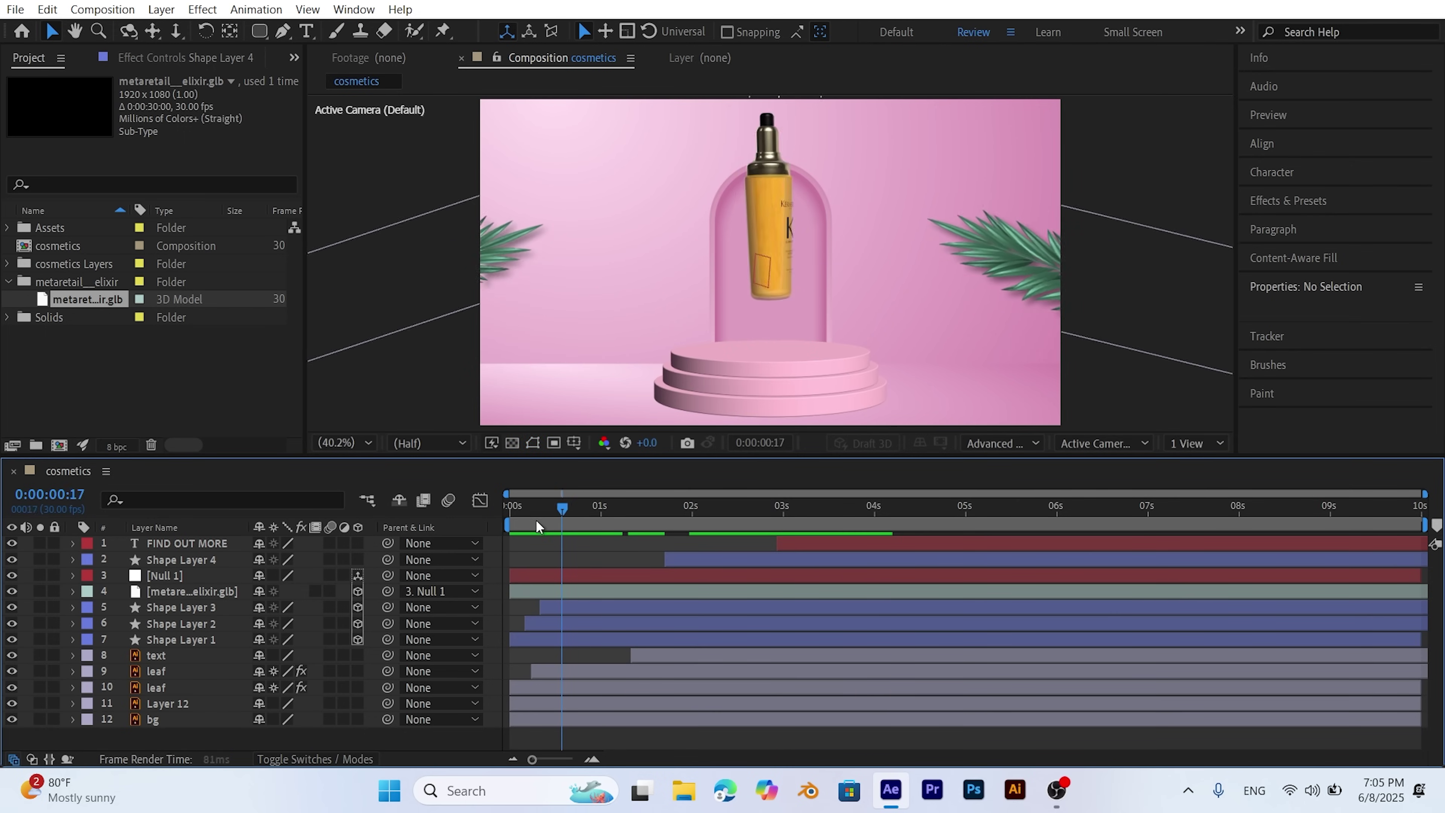
pyautogui.press('Home')
pyautogui.hotkey('ctrl', 't')
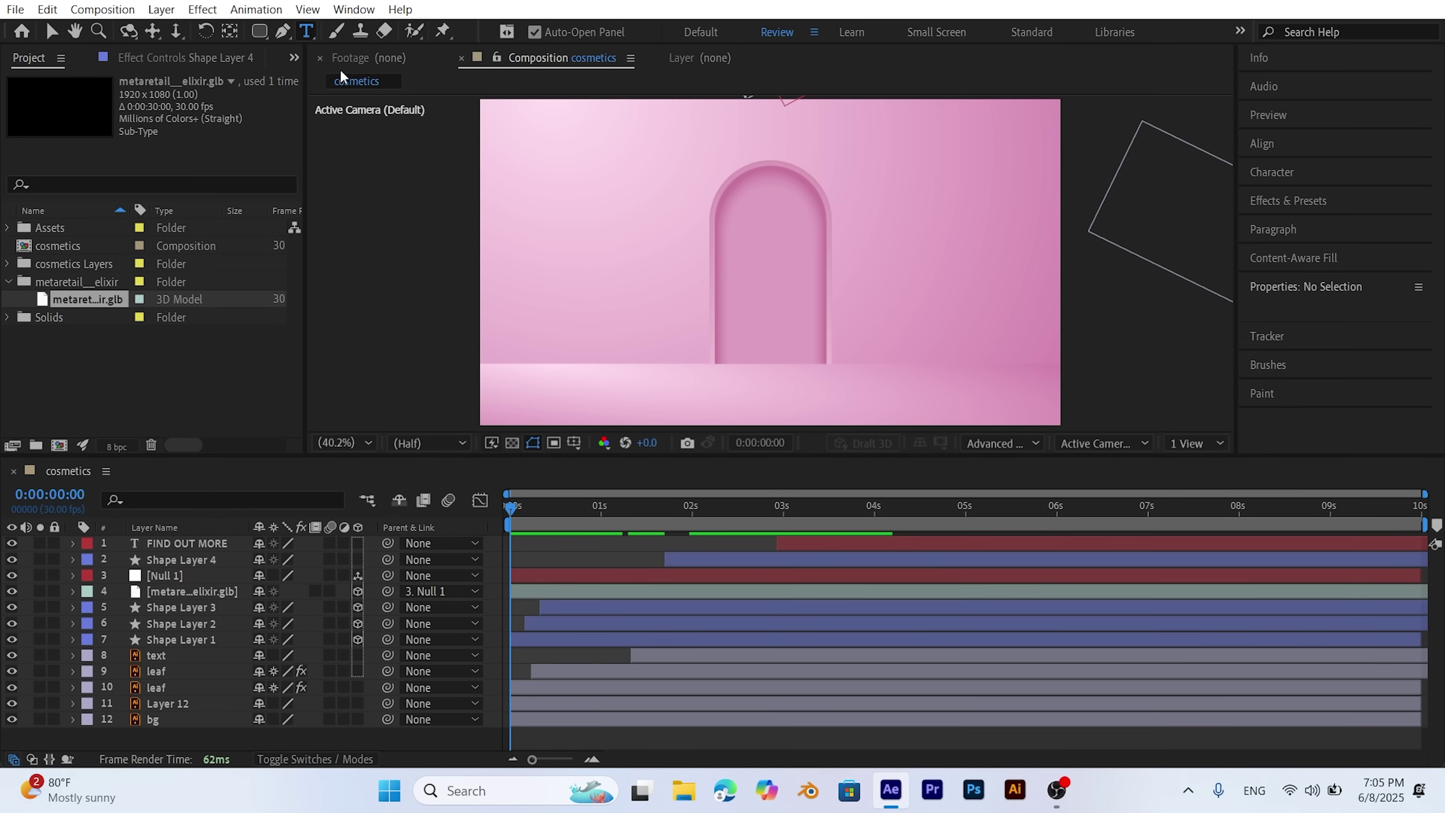
pyautogui.click(555, 224)
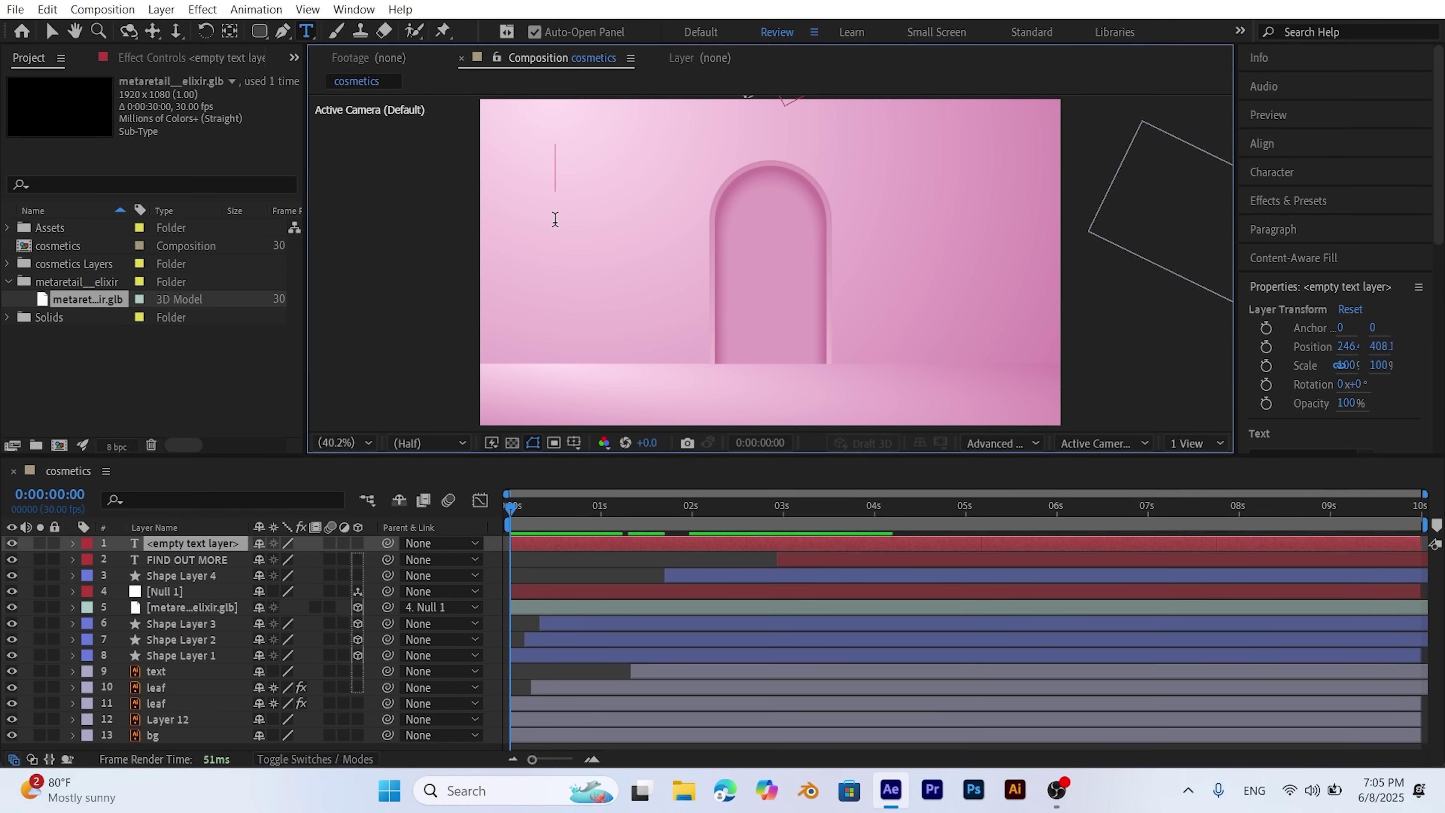
pyautogui.write('KERASTASE')
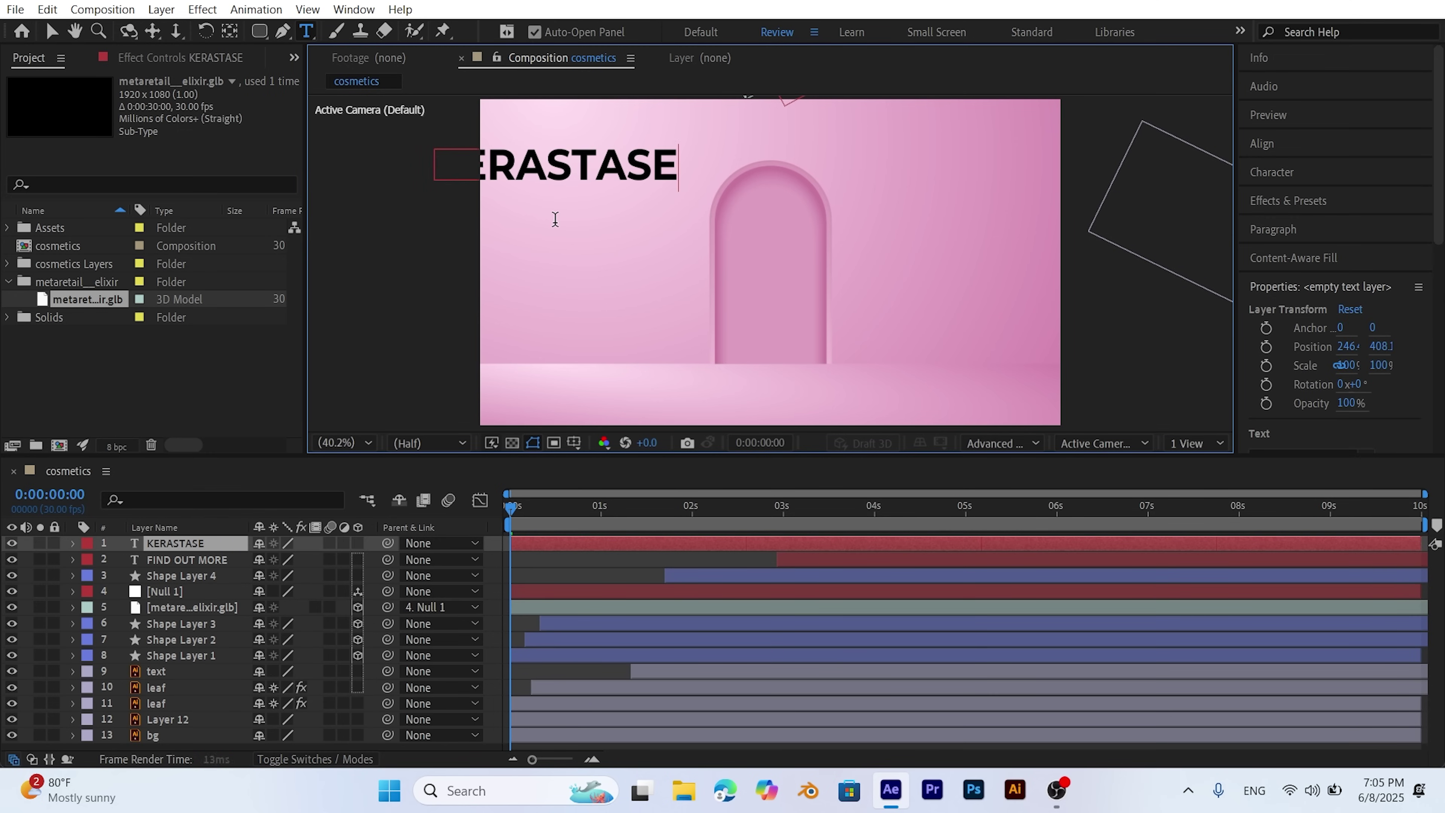
# Complete the title text as KERASTASE BEAUTY and move it fully into the frame, across the arch.
pyautogui.write(' BEA')
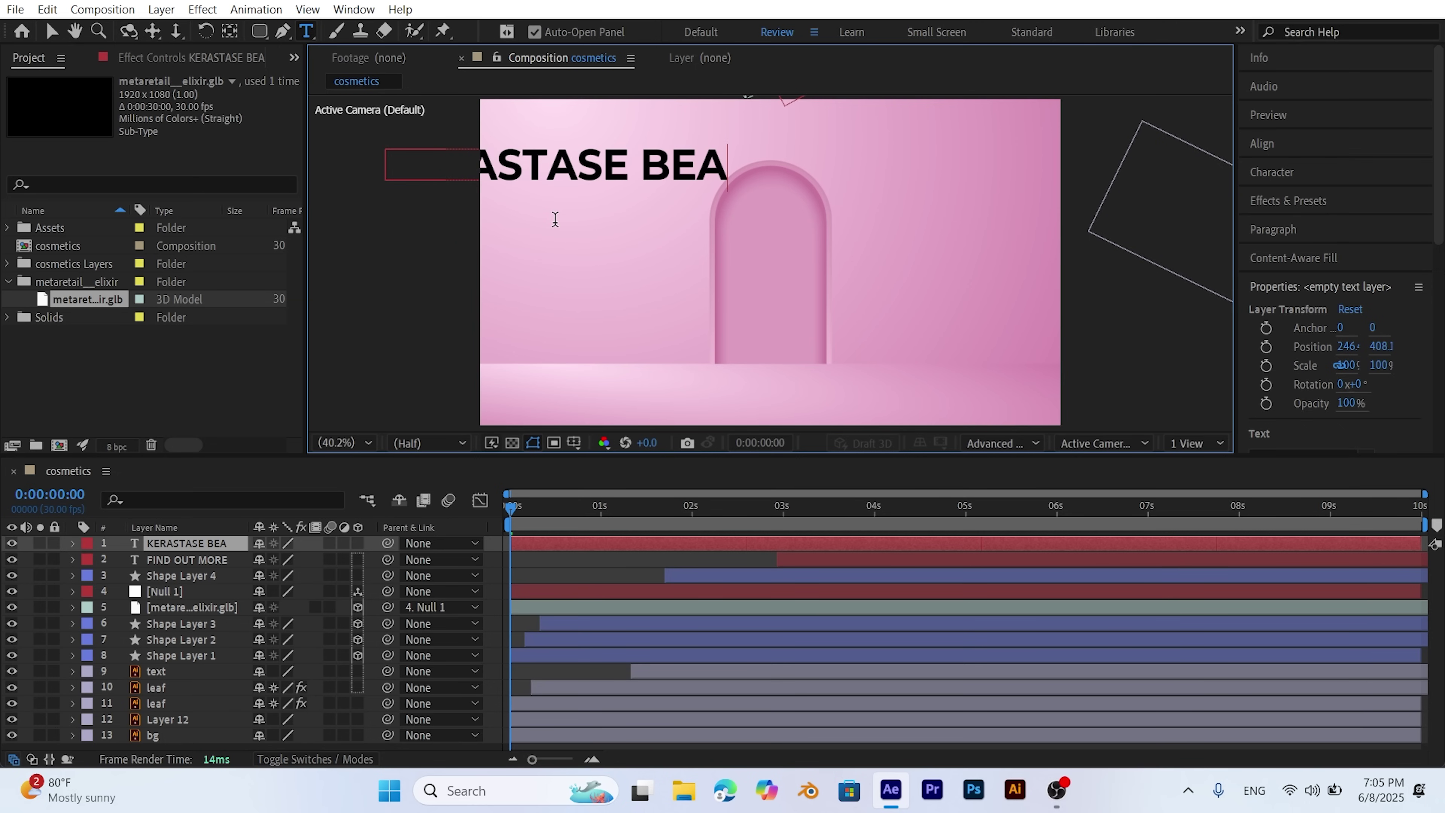
pyautogui.write('UTY')
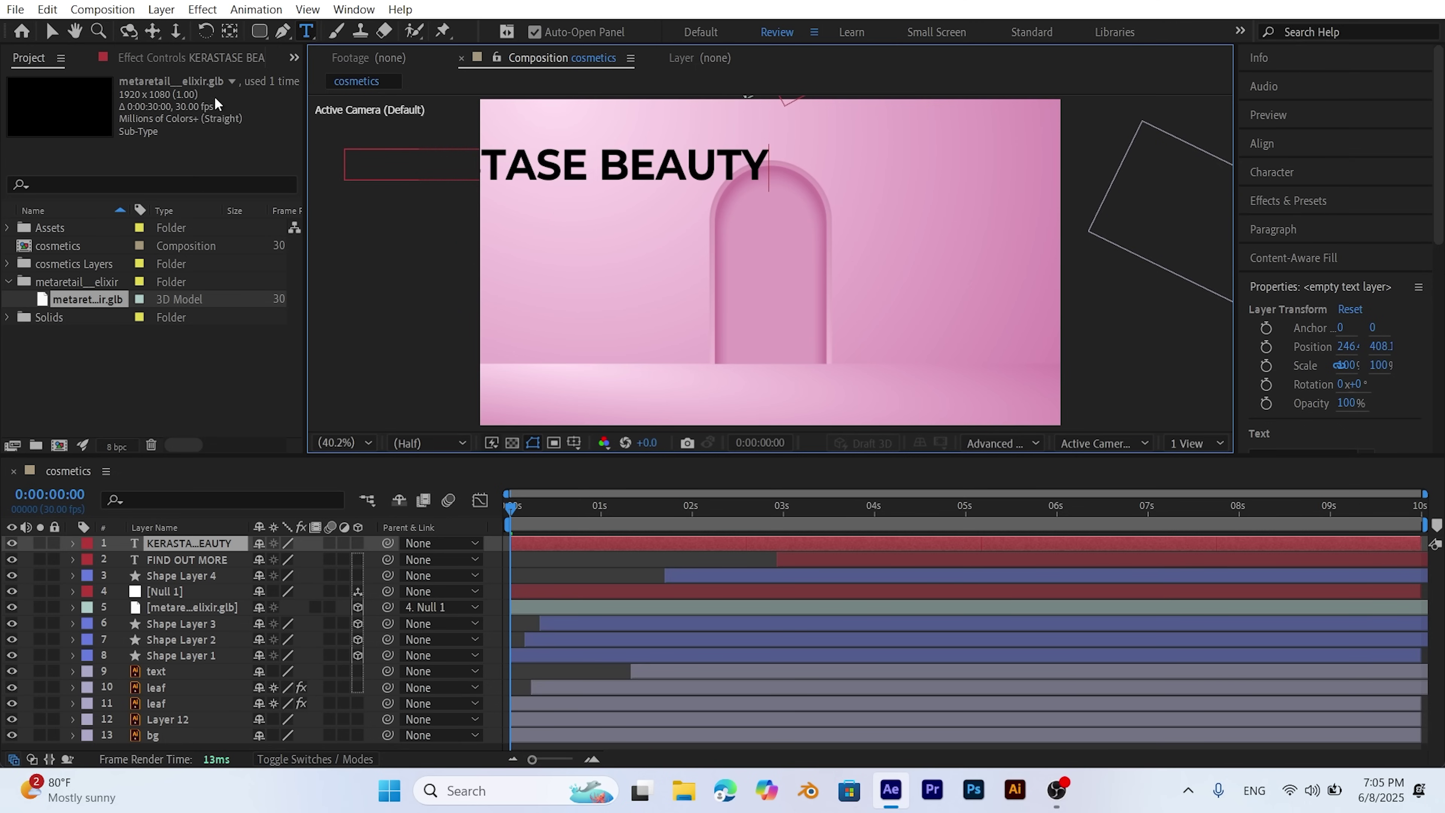
pyautogui.click(53, 33)
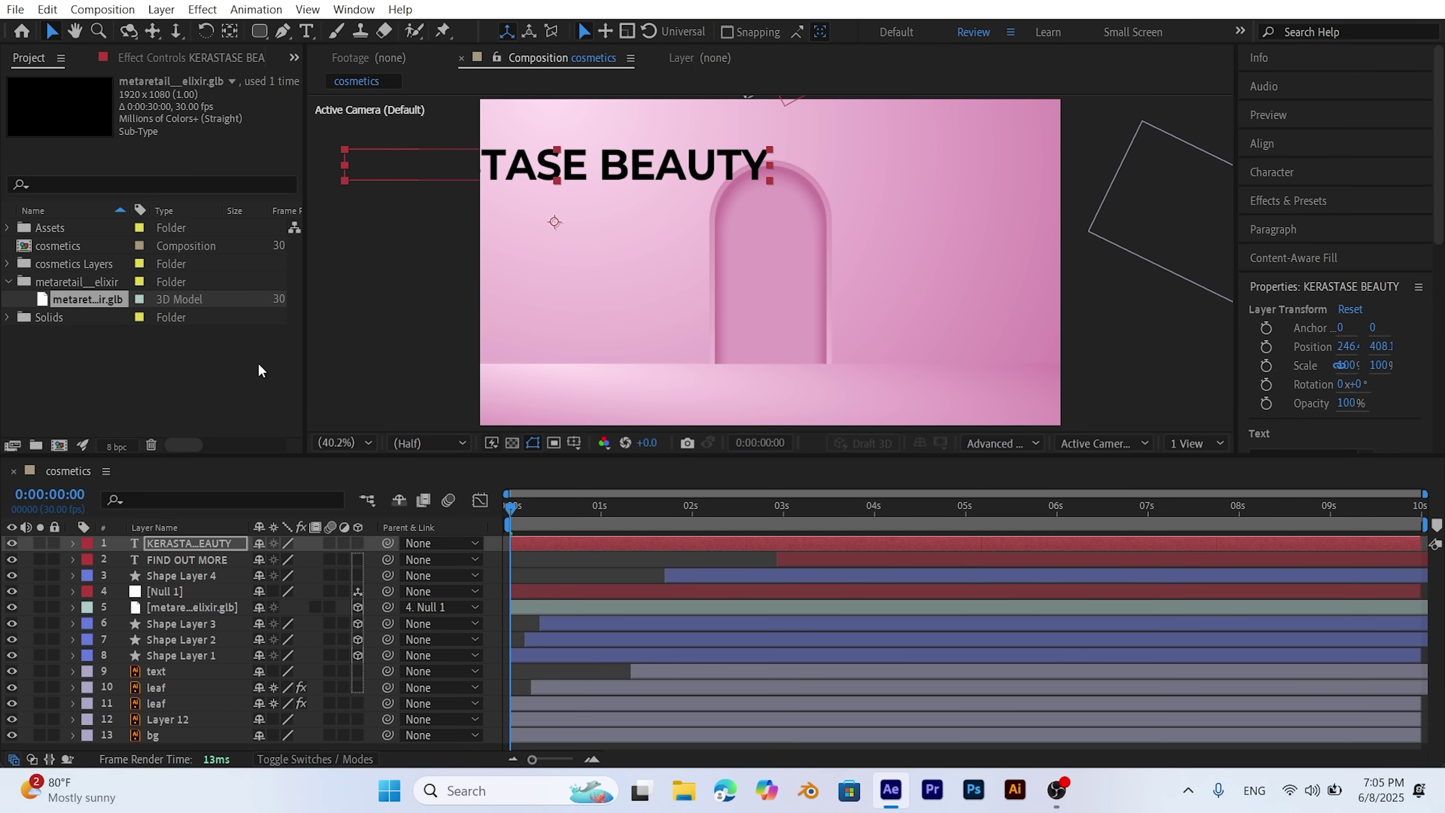
pyautogui.moveTo(557, 177); pyautogui.dragTo(731, 235)
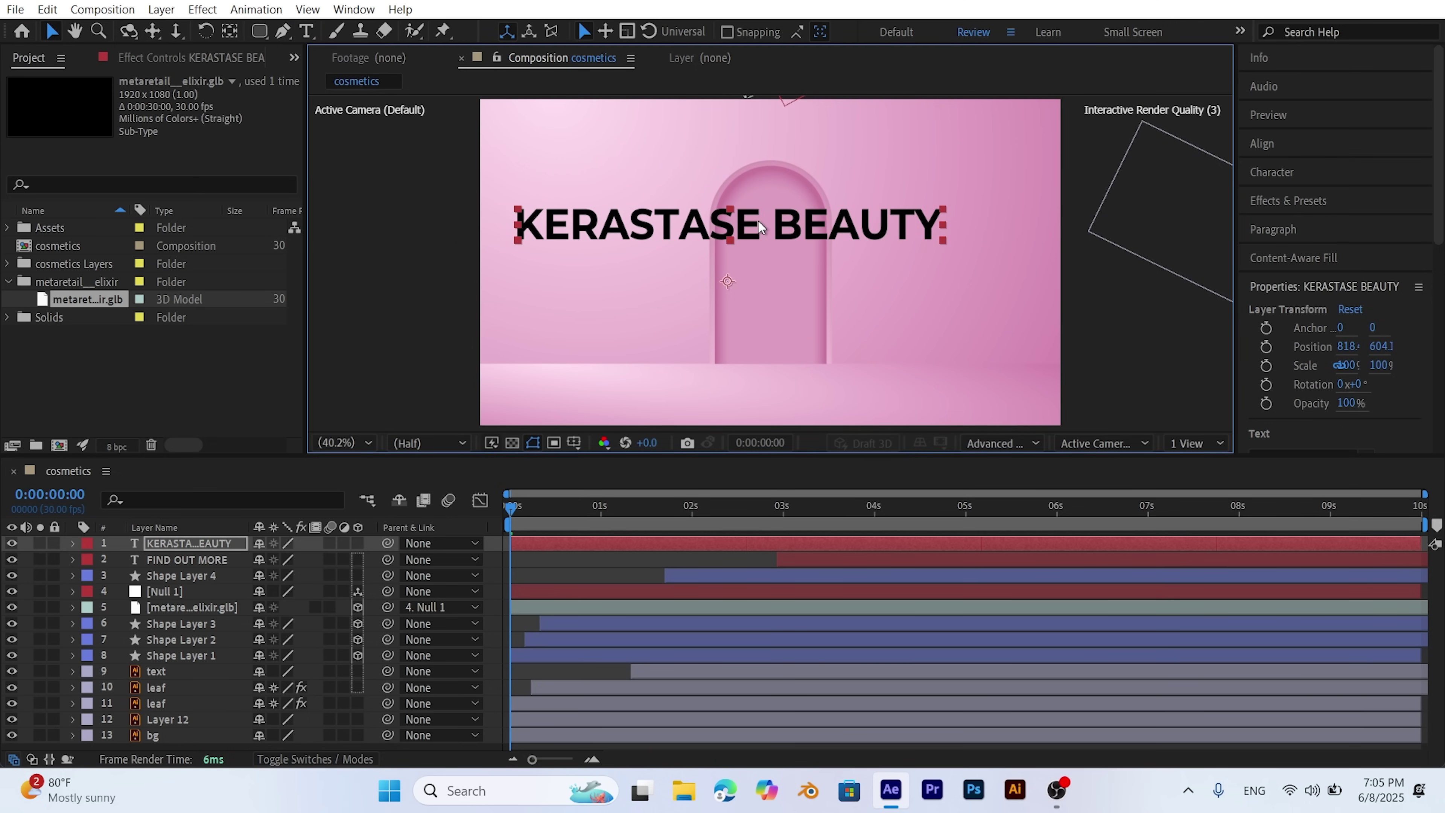
# Centre the KERASTASE BEAUTY layer's anchor point on its text and scale the layer down to 48%.
pyautogui.click(230, 35)
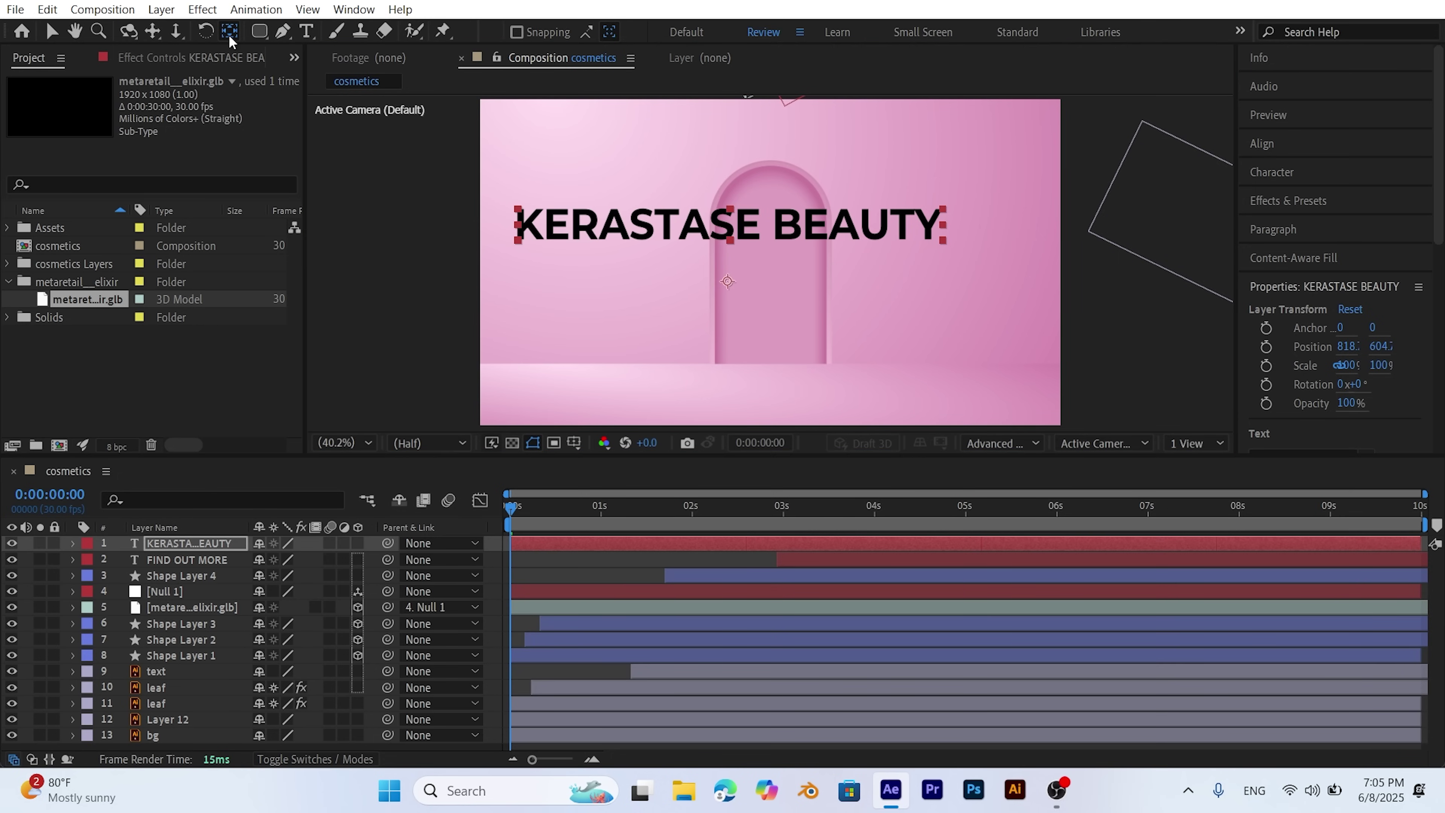
pyautogui.click(52, 33)
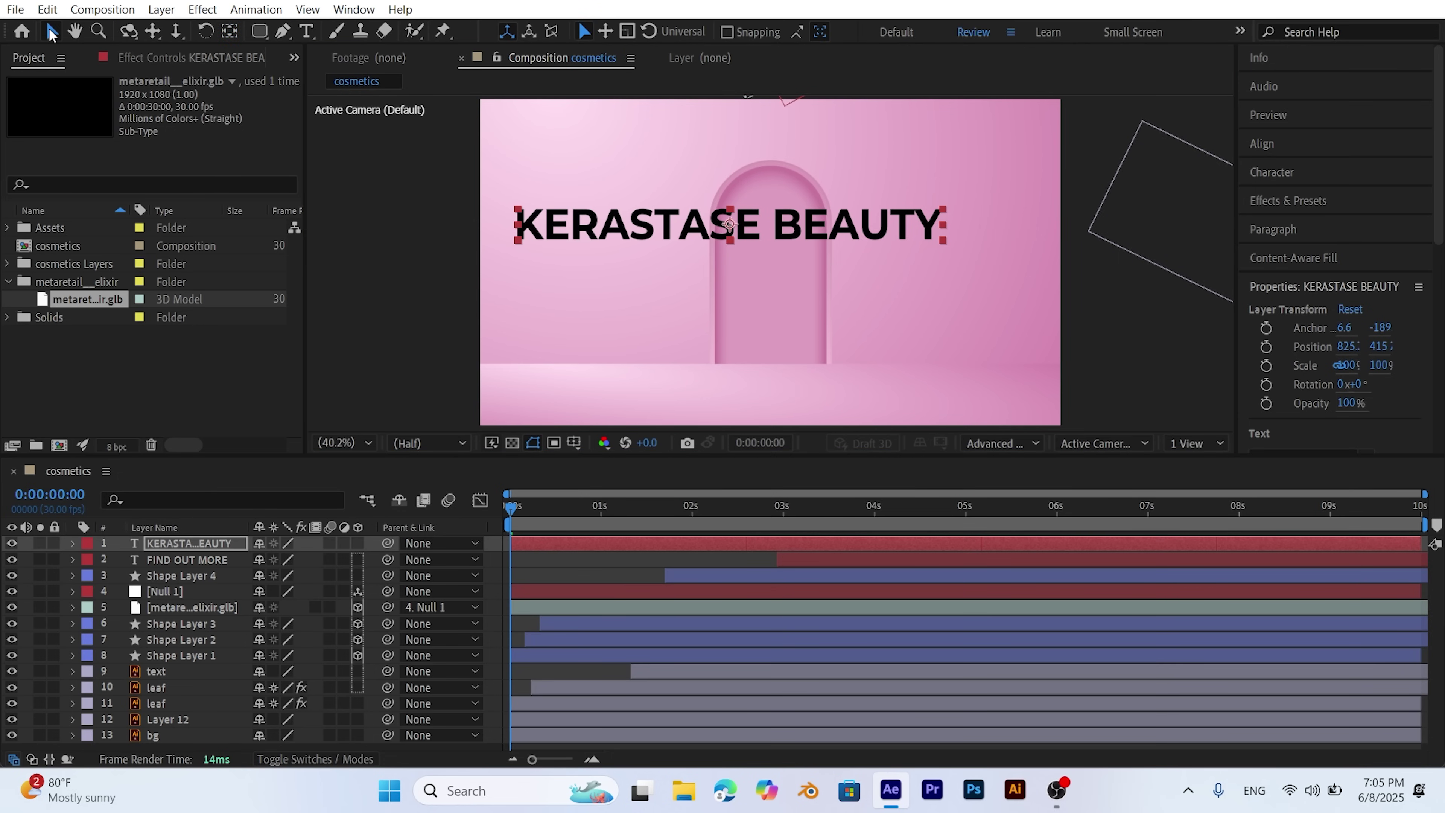
pyautogui.click(168, 547)
pyautogui.press('s')
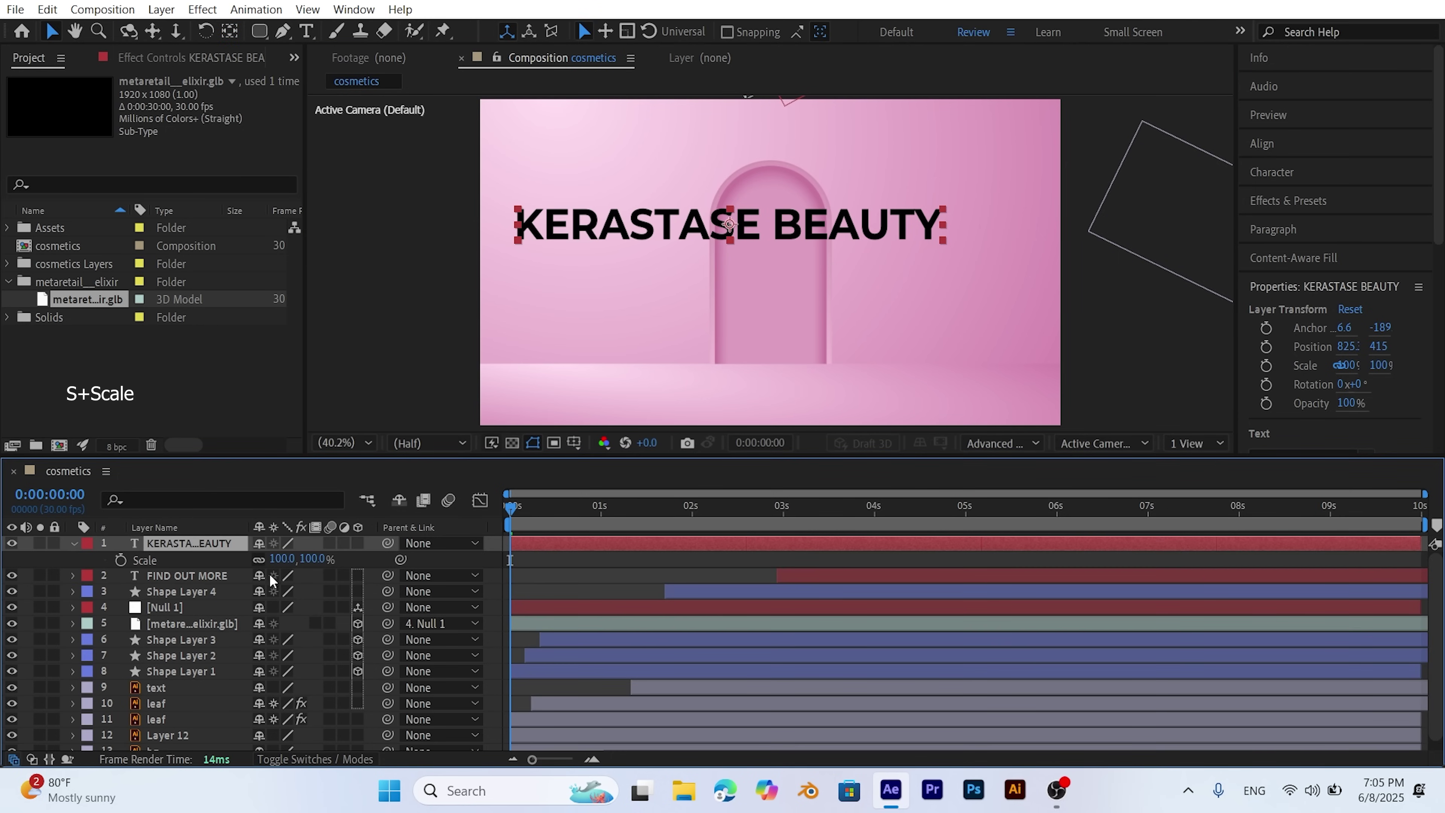
pyautogui.moveTo(279, 559); pyautogui.dragTo(228, 557)
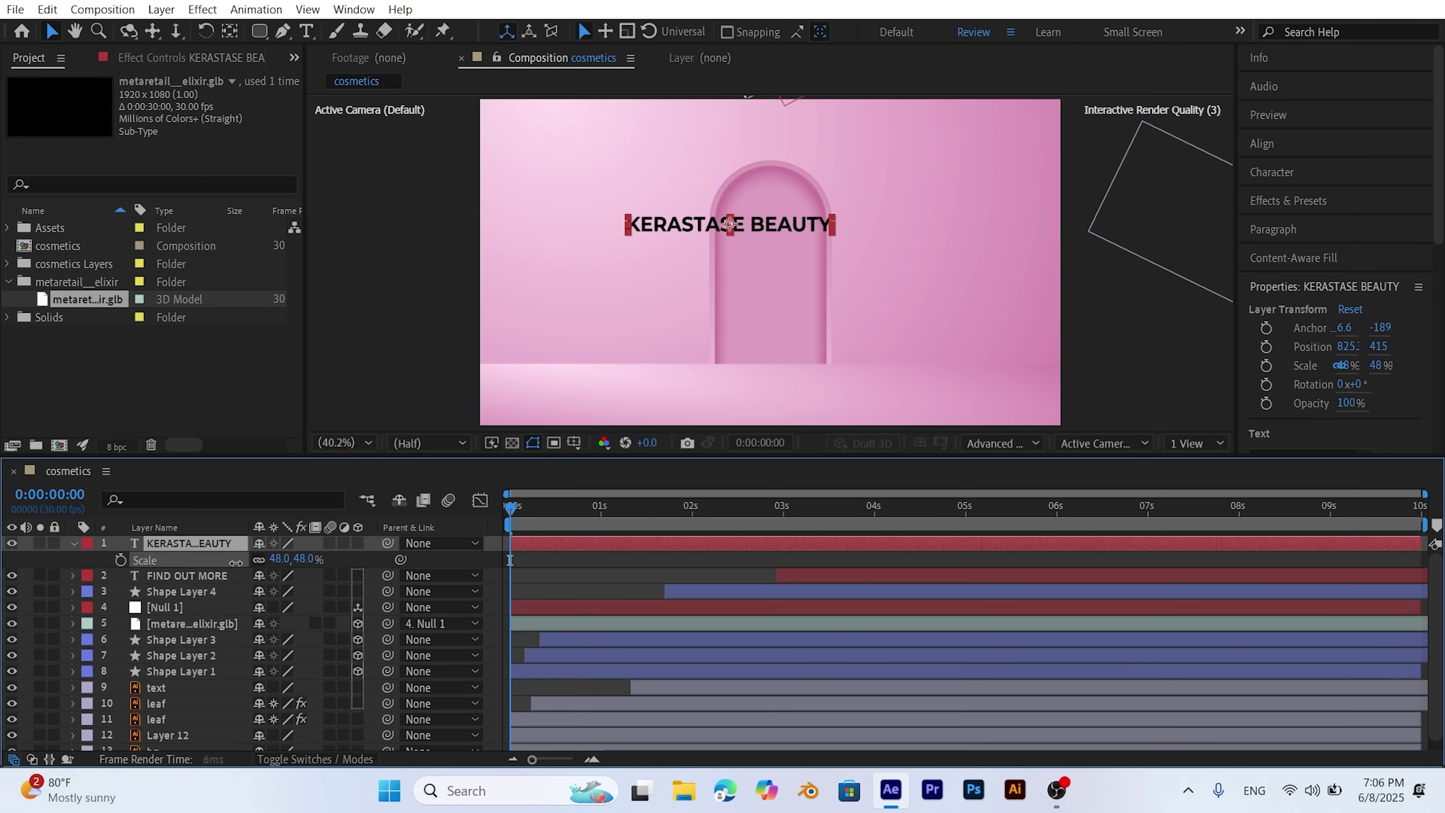
# Set the KERASTASE BEAUTY text's font style to Light and move the title beside the arch, on its left.
pyautogui.doubleClick(185, 544)
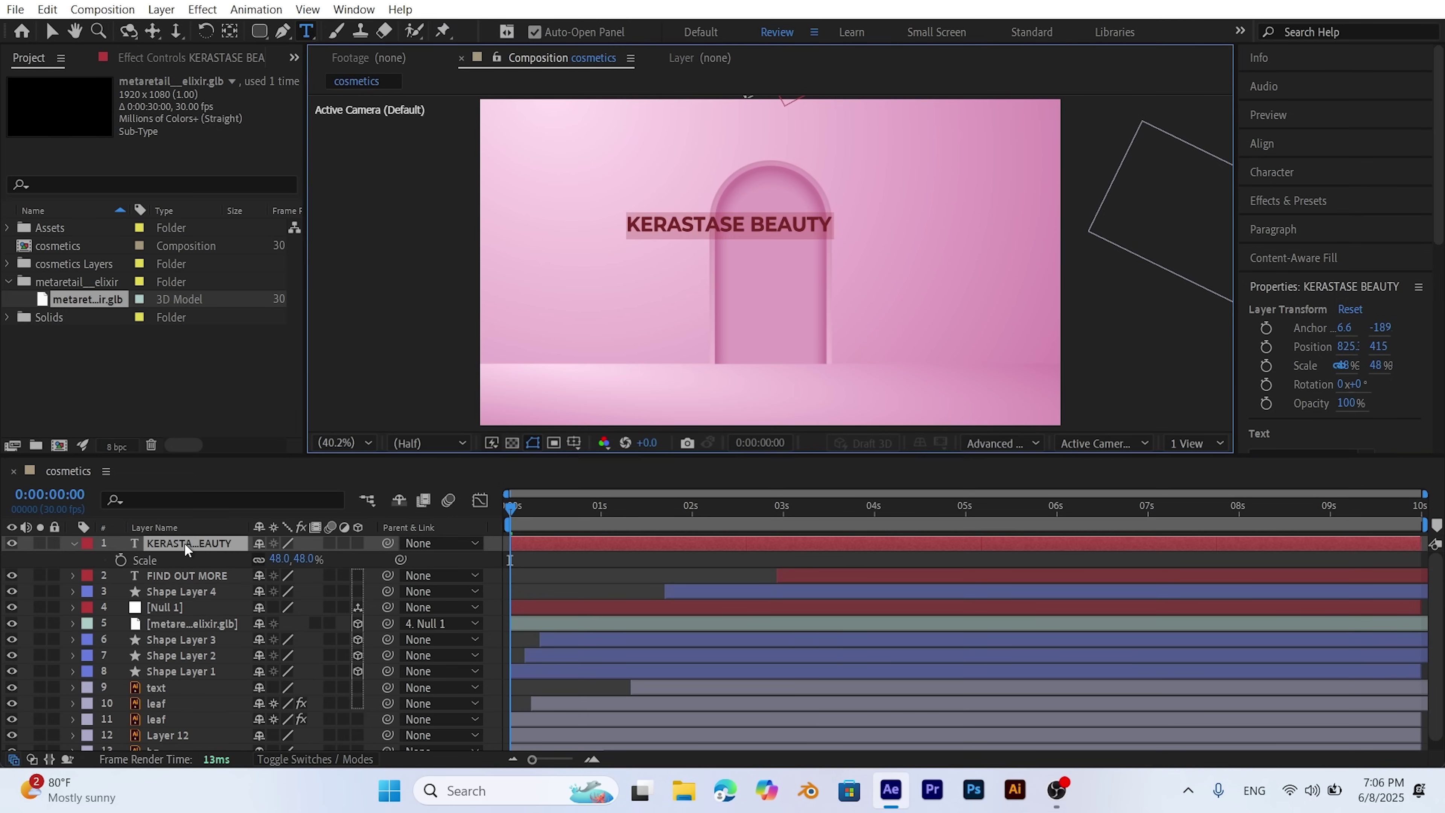
pyautogui.click(1279, 174)
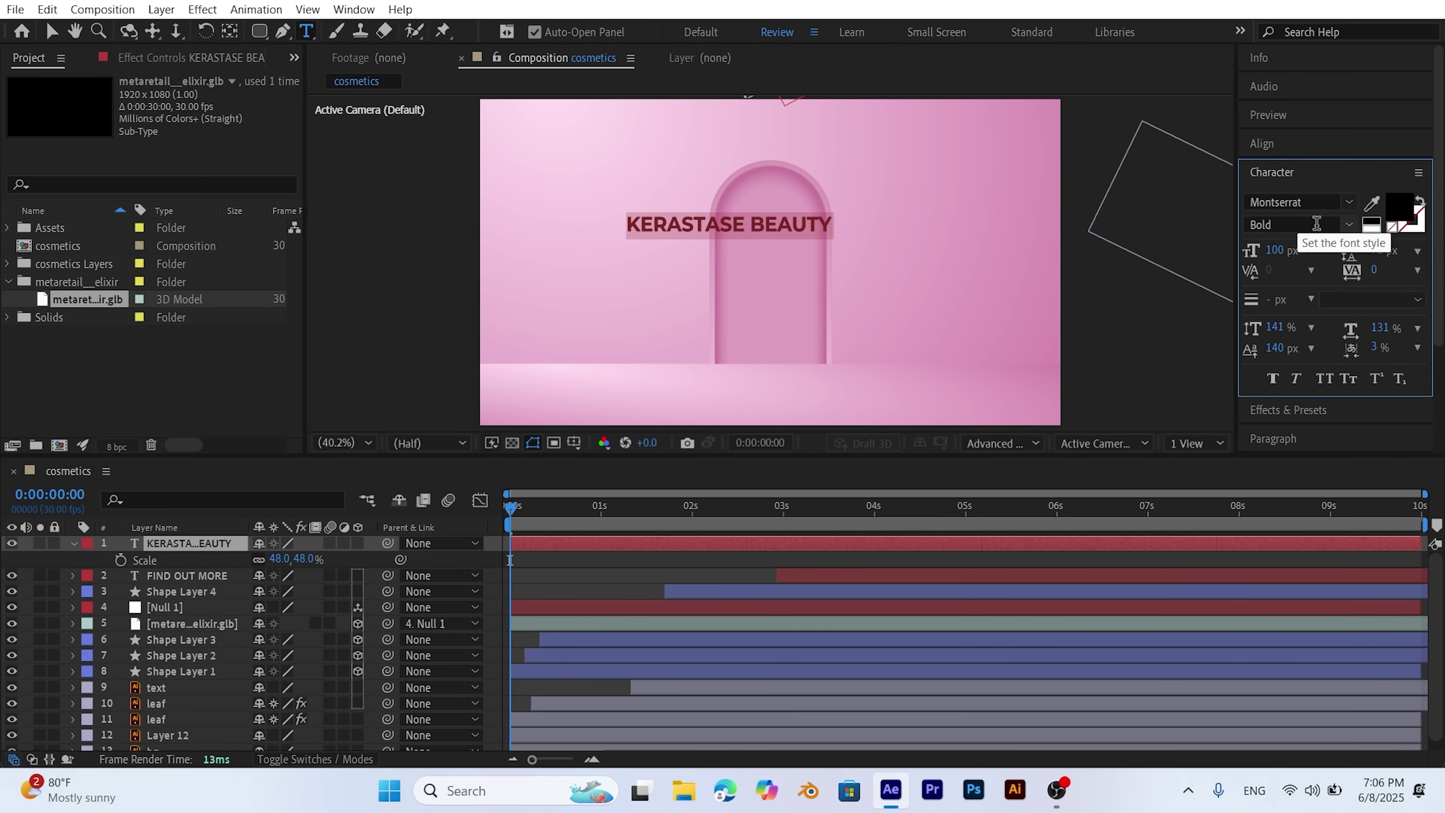
pyautogui.click(1350, 224)
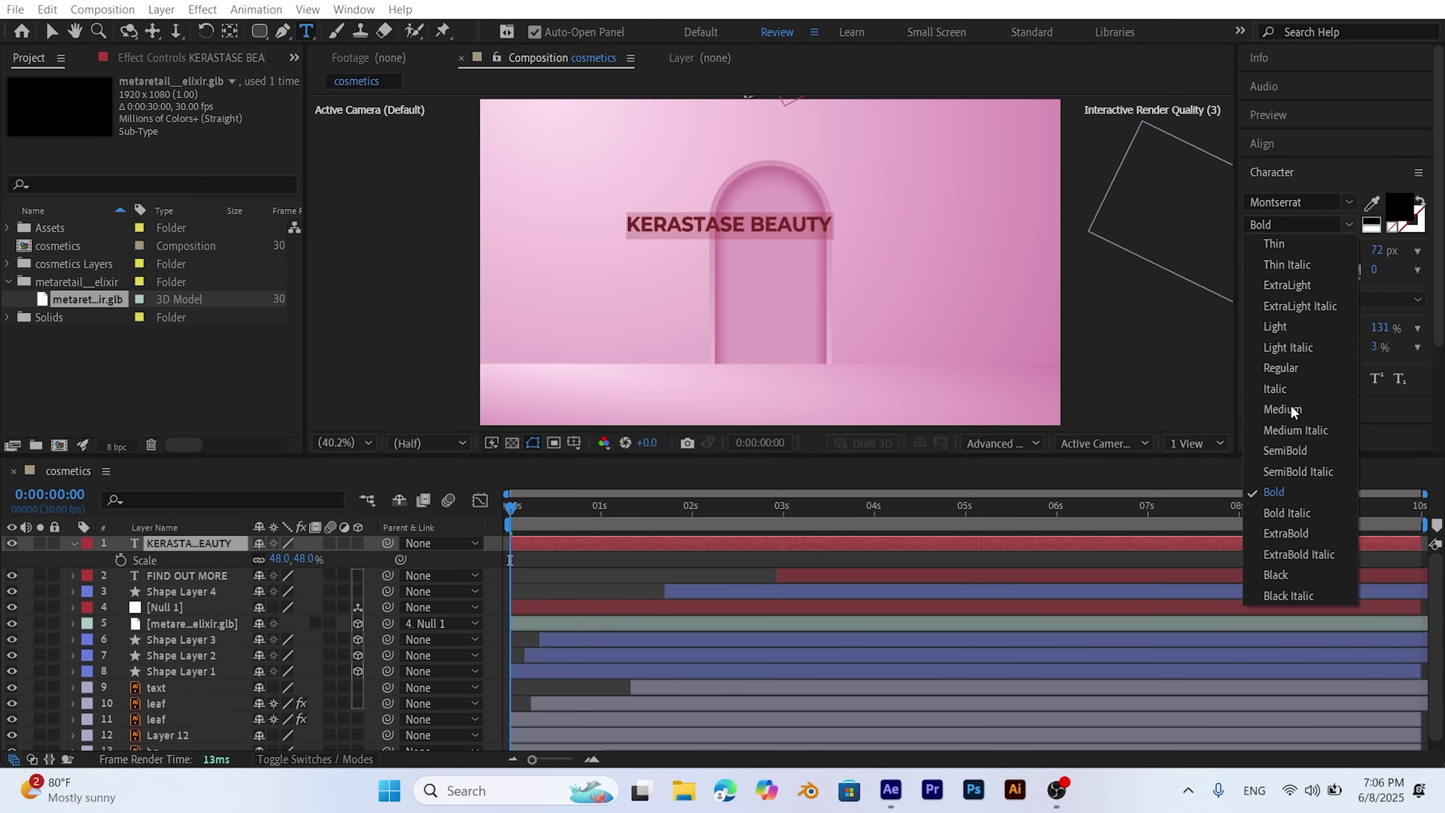
pyautogui.click(1291, 328)
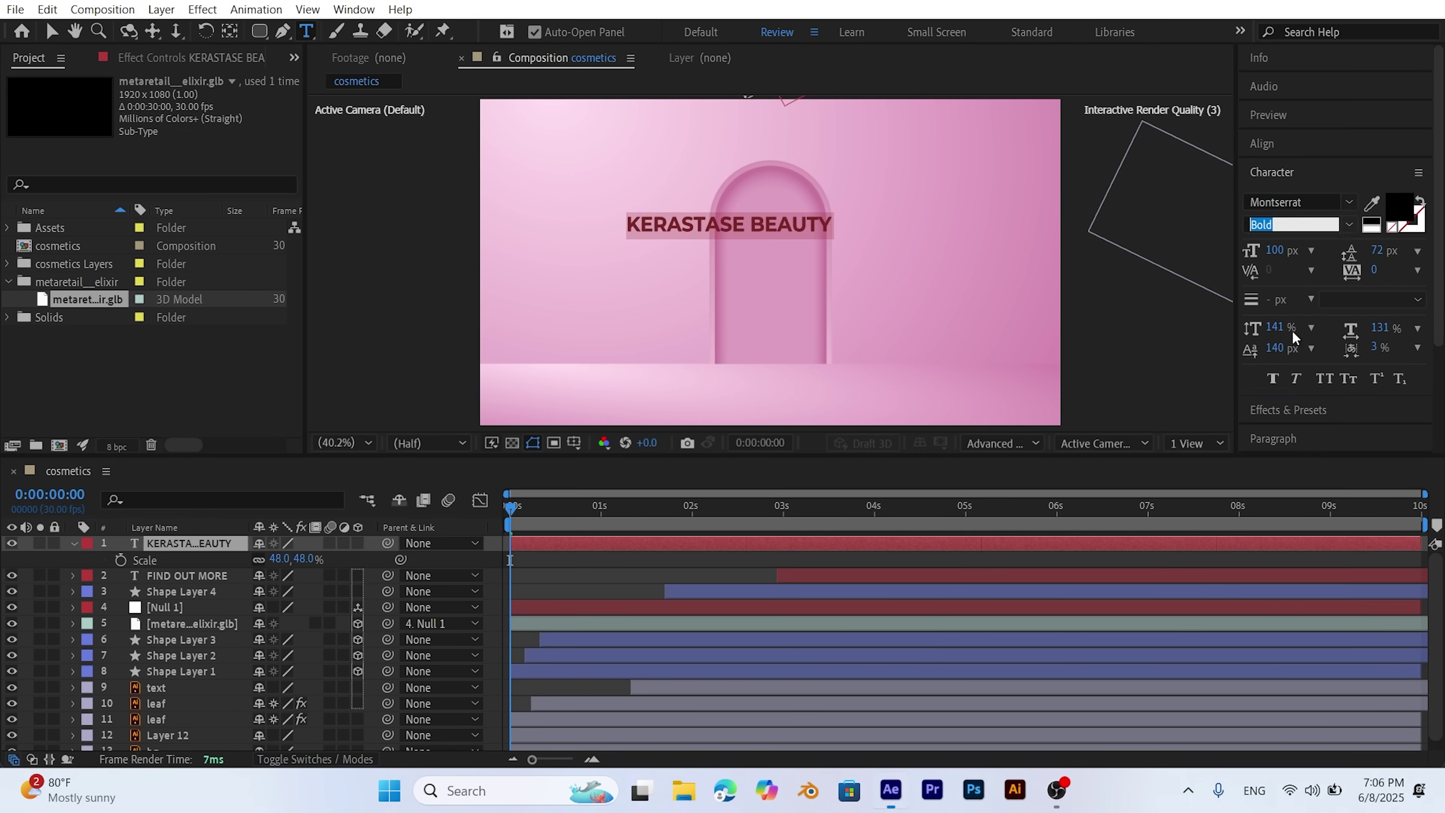
pyautogui.click(50, 32)
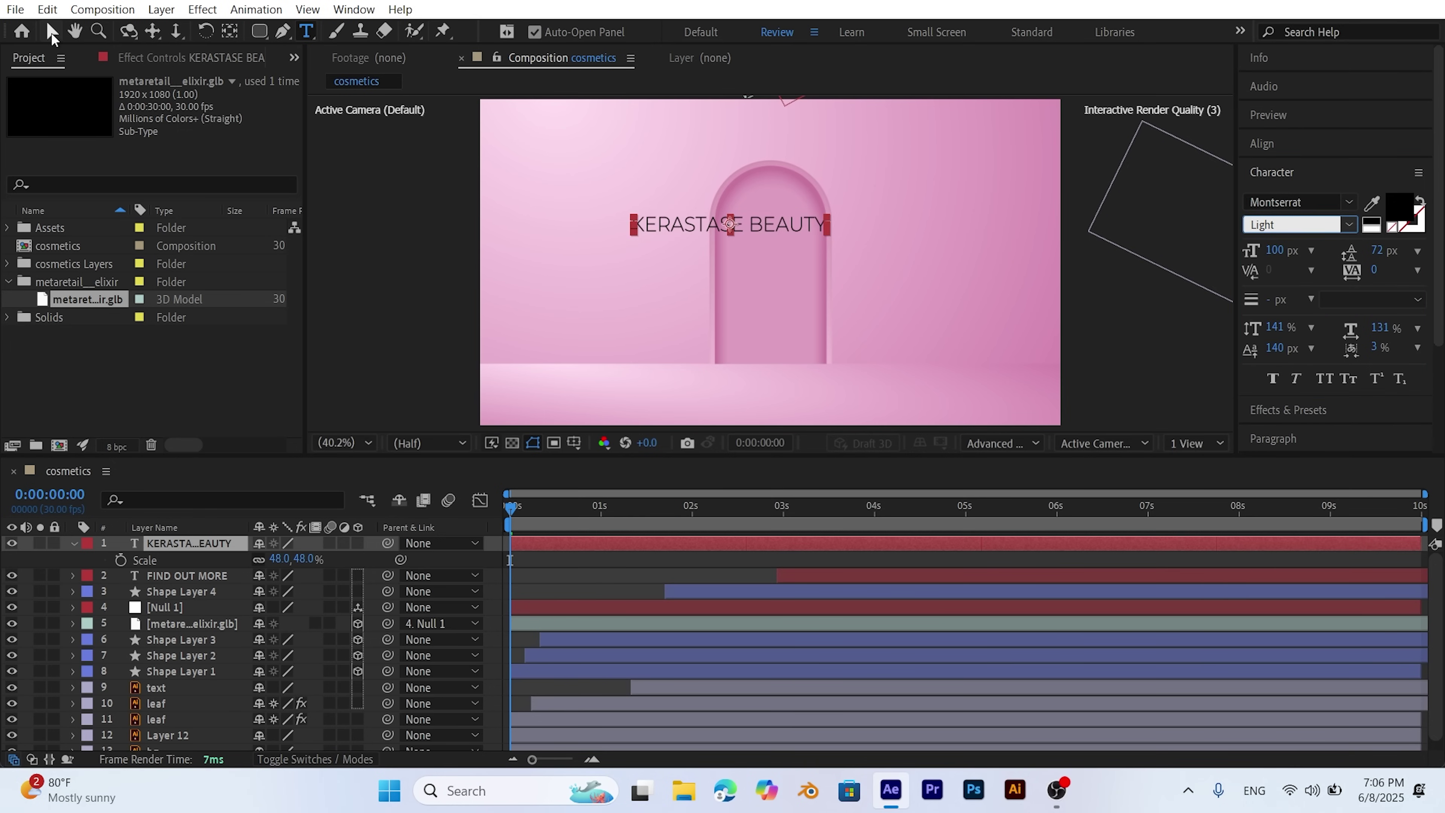
pyautogui.moveTo(724, 222); pyautogui.dragTo(597, 205)
# Set the KERASTASE BEAUTY layer's scale to 43% and nudge the title slightly to the left.
pyautogui.click(280, 559)
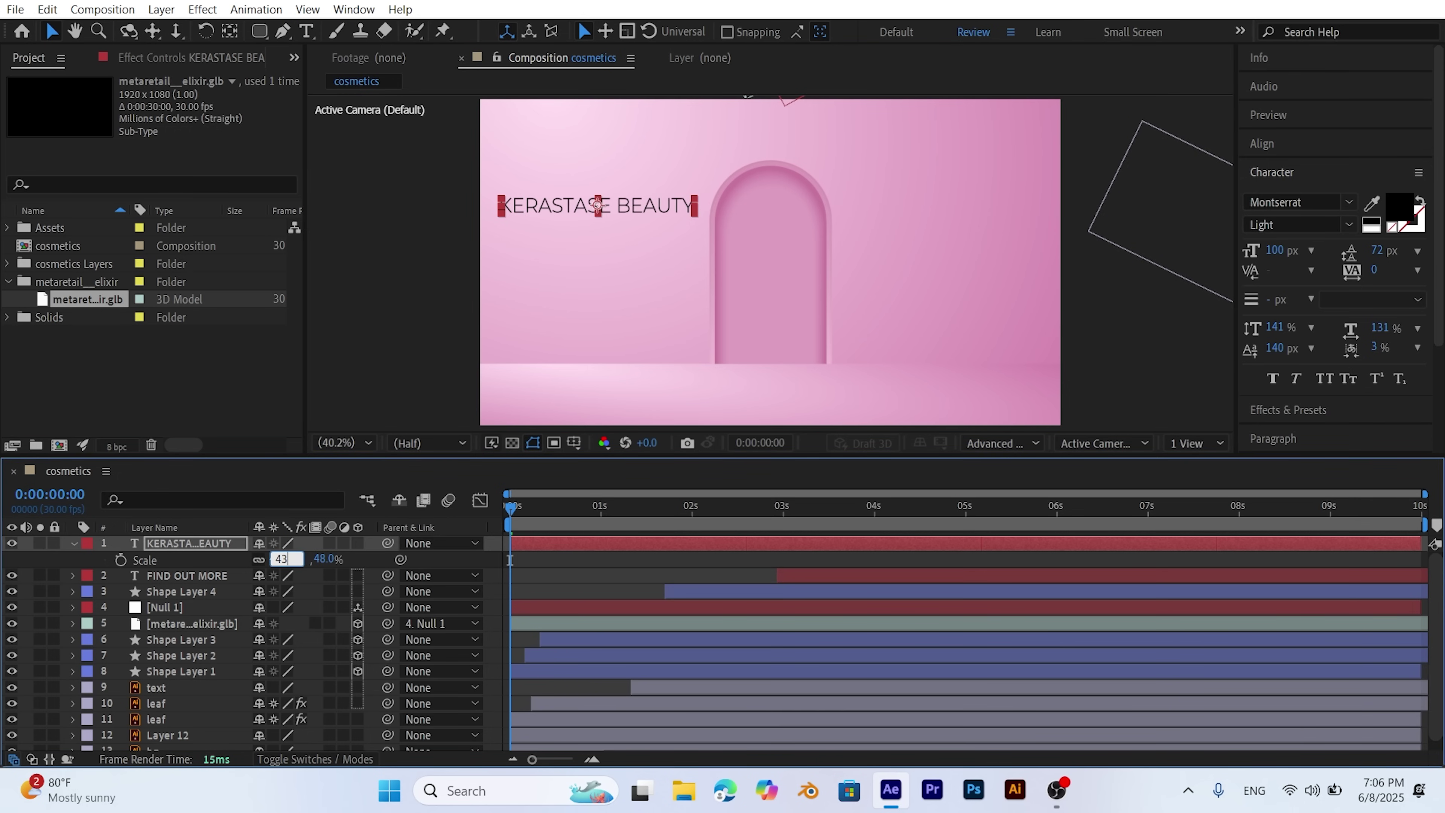
pyautogui.press('Return')
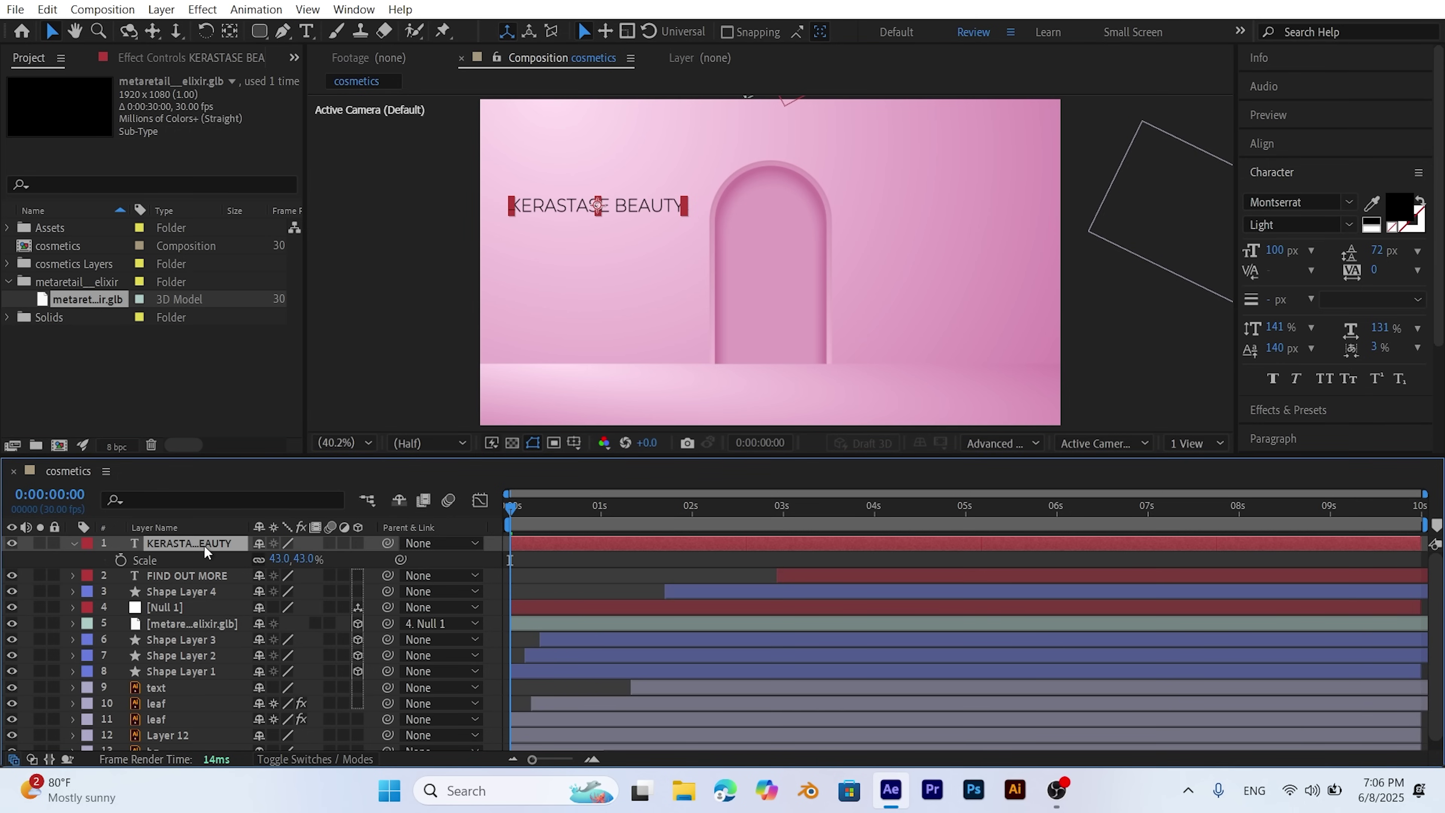
pyautogui.click(598, 200)
pyautogui.moveTo(598, 199); pyautogui.dragTo(596, 201)
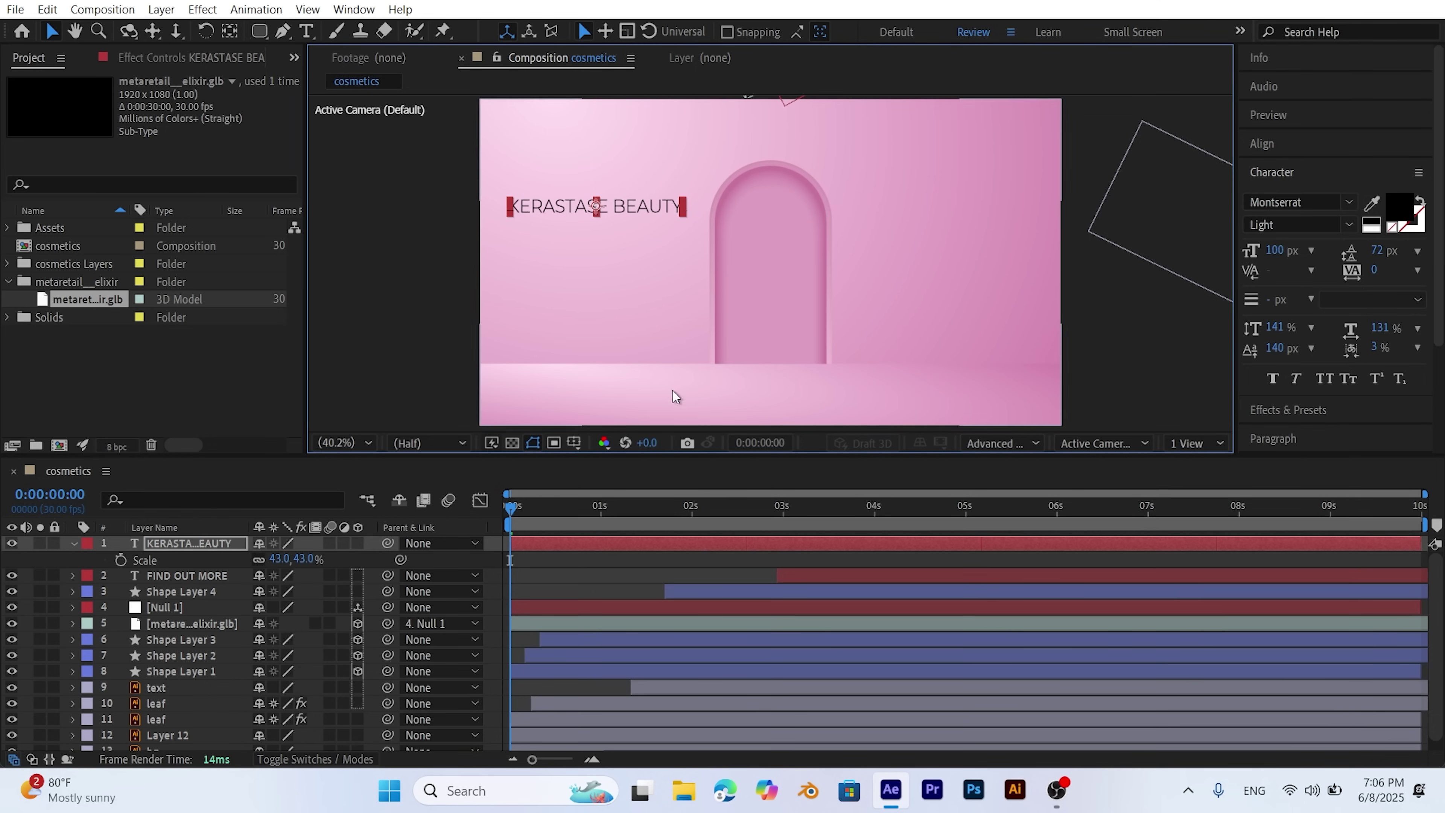
# Paste the copied text animator onto the KERASTASE BEAUTY layer.
pyautogui.click(164, 542)
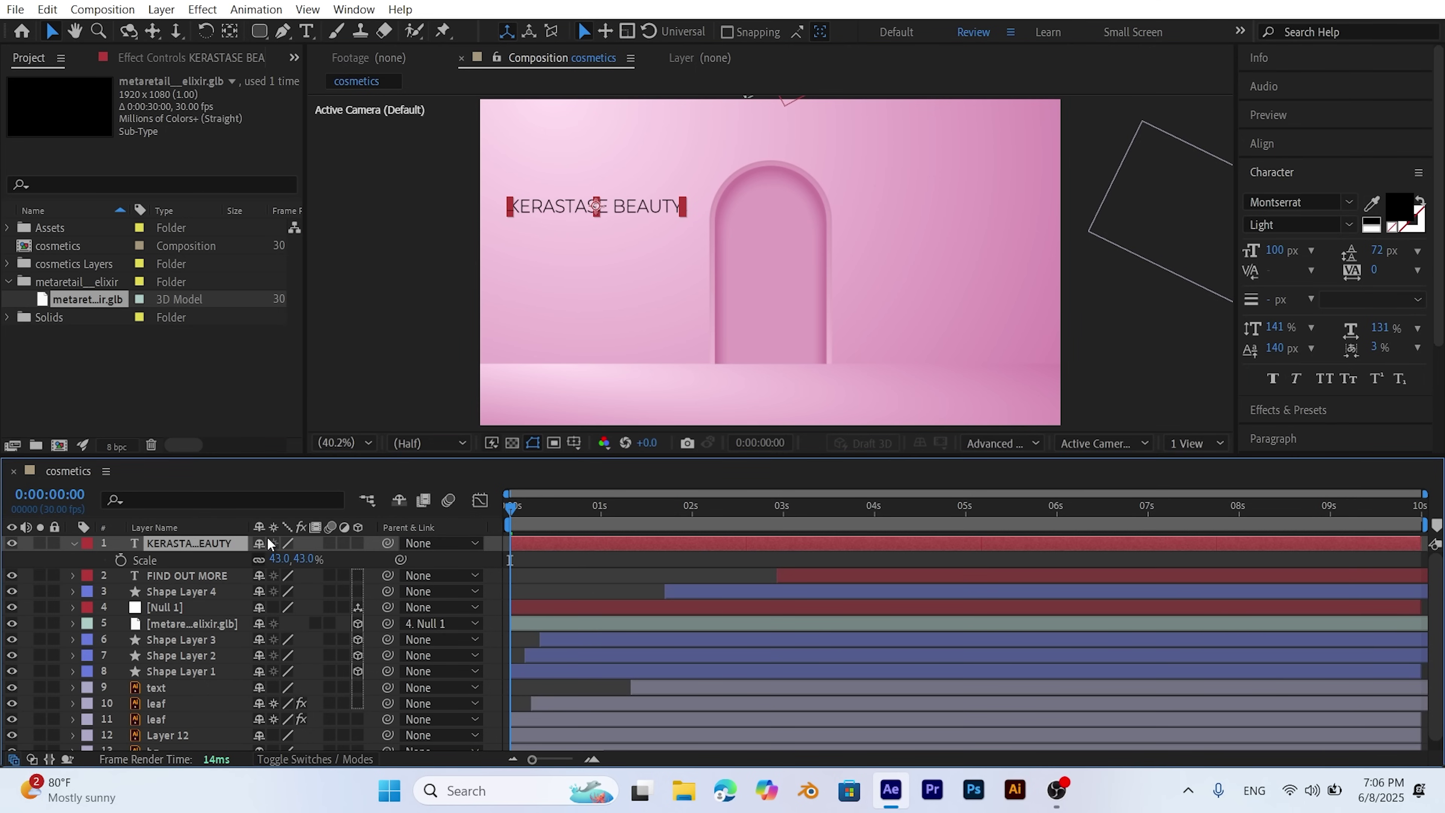
pyautogui.click(47, 9)
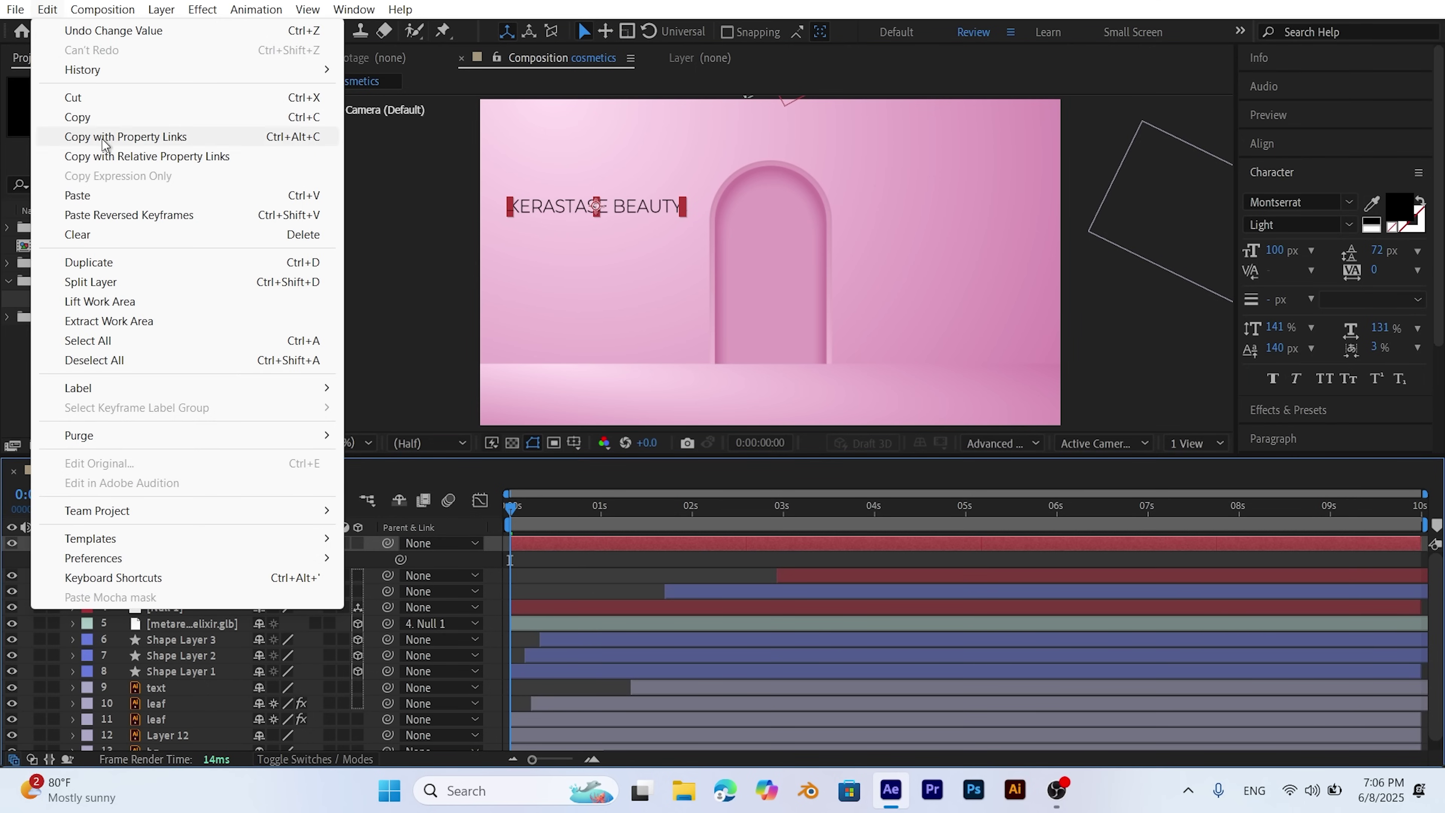
pyautogui.click(73, 196)
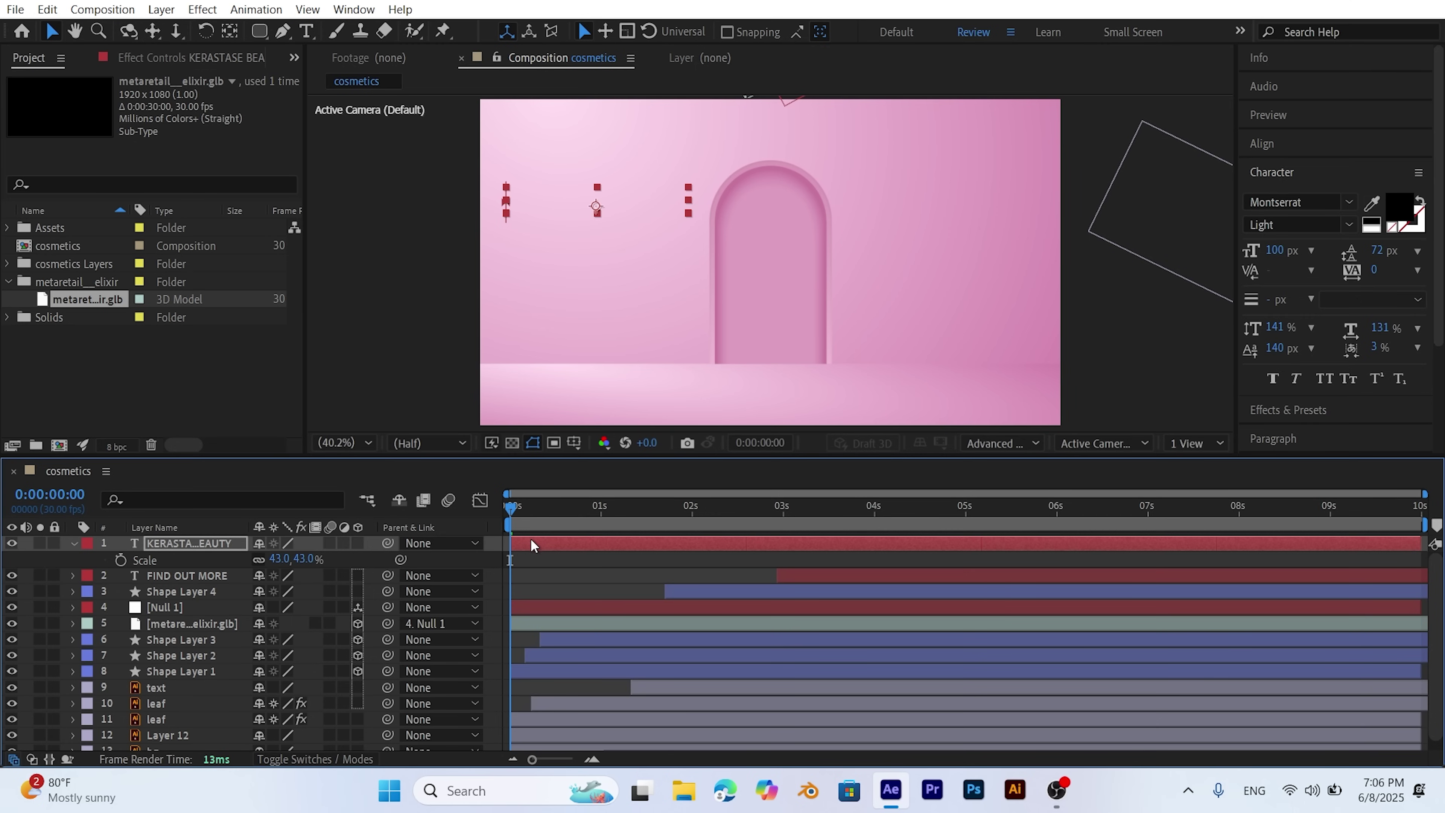
# Shift the KERASTASE BEAUTY layer to start at 0:00:01:07 and preview its text animation.
pyautogui.moveTo(532, 543); pyautogui.dragTo(727, 542)
pyautogui.moveTo(554, 508); pyautogui.dragTo(623, 513)
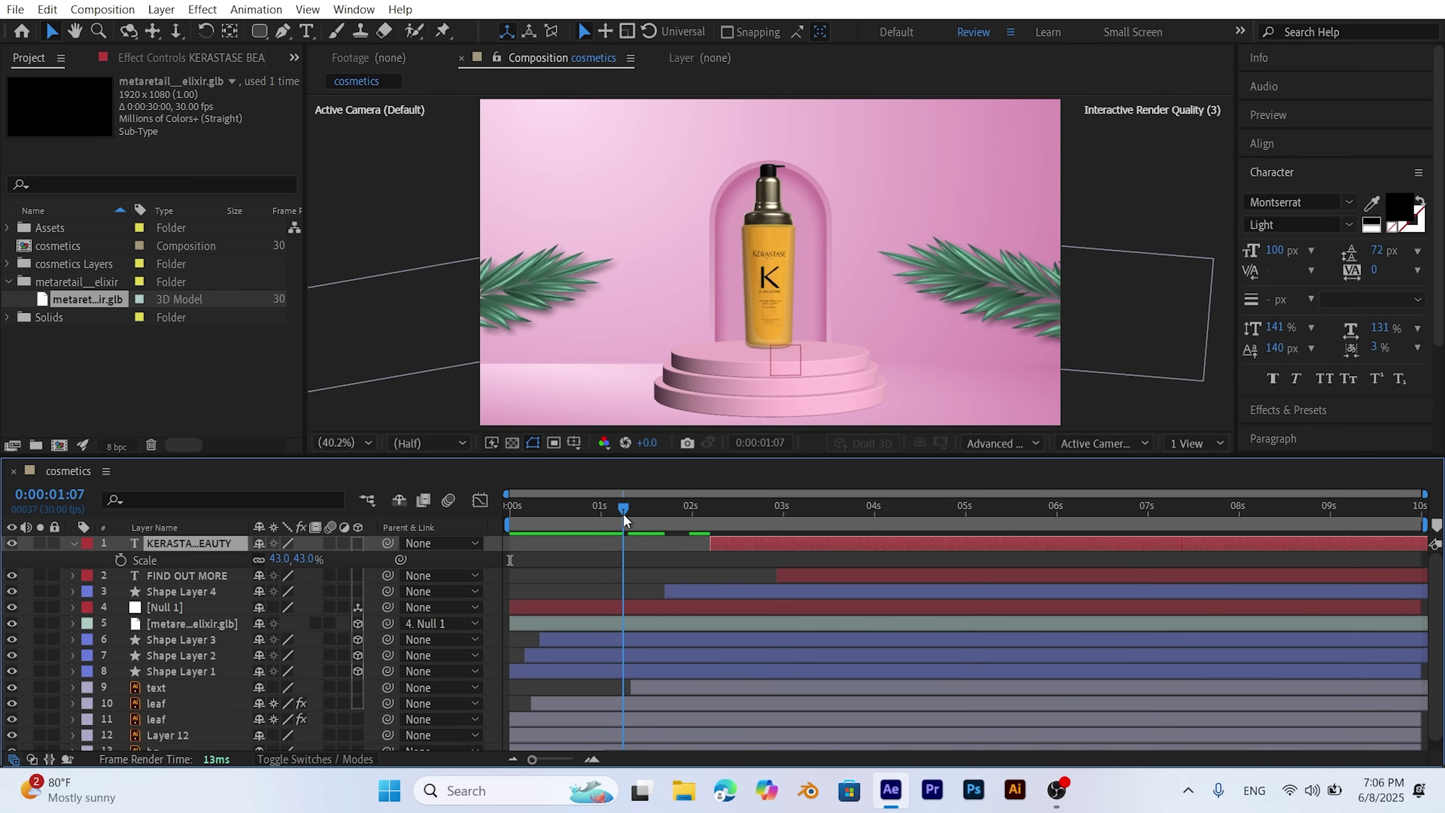
pyautogui.moveTo(724, 544); pyautogui.dragTo(687, 539)
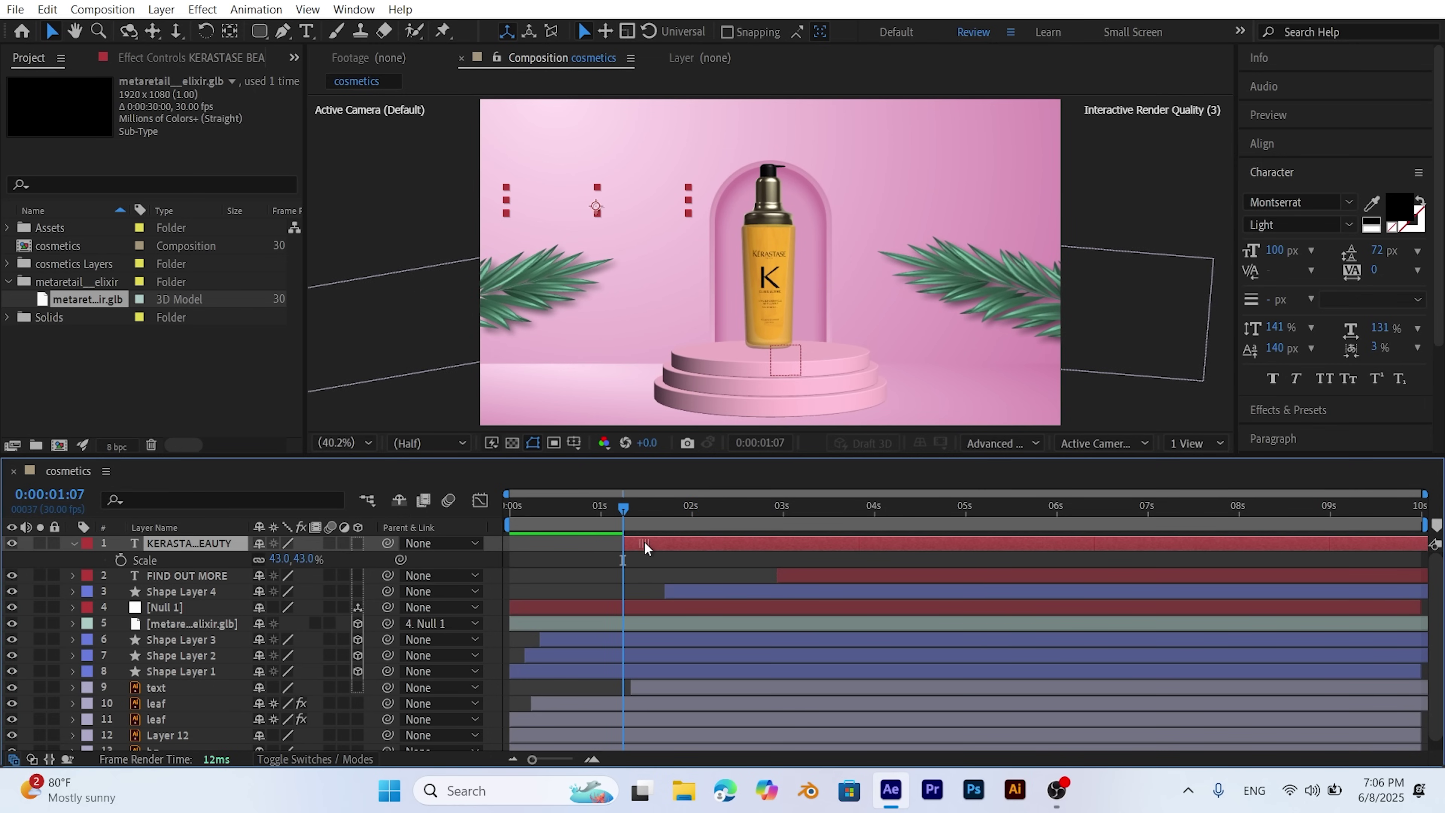
pyautogui.press('space')
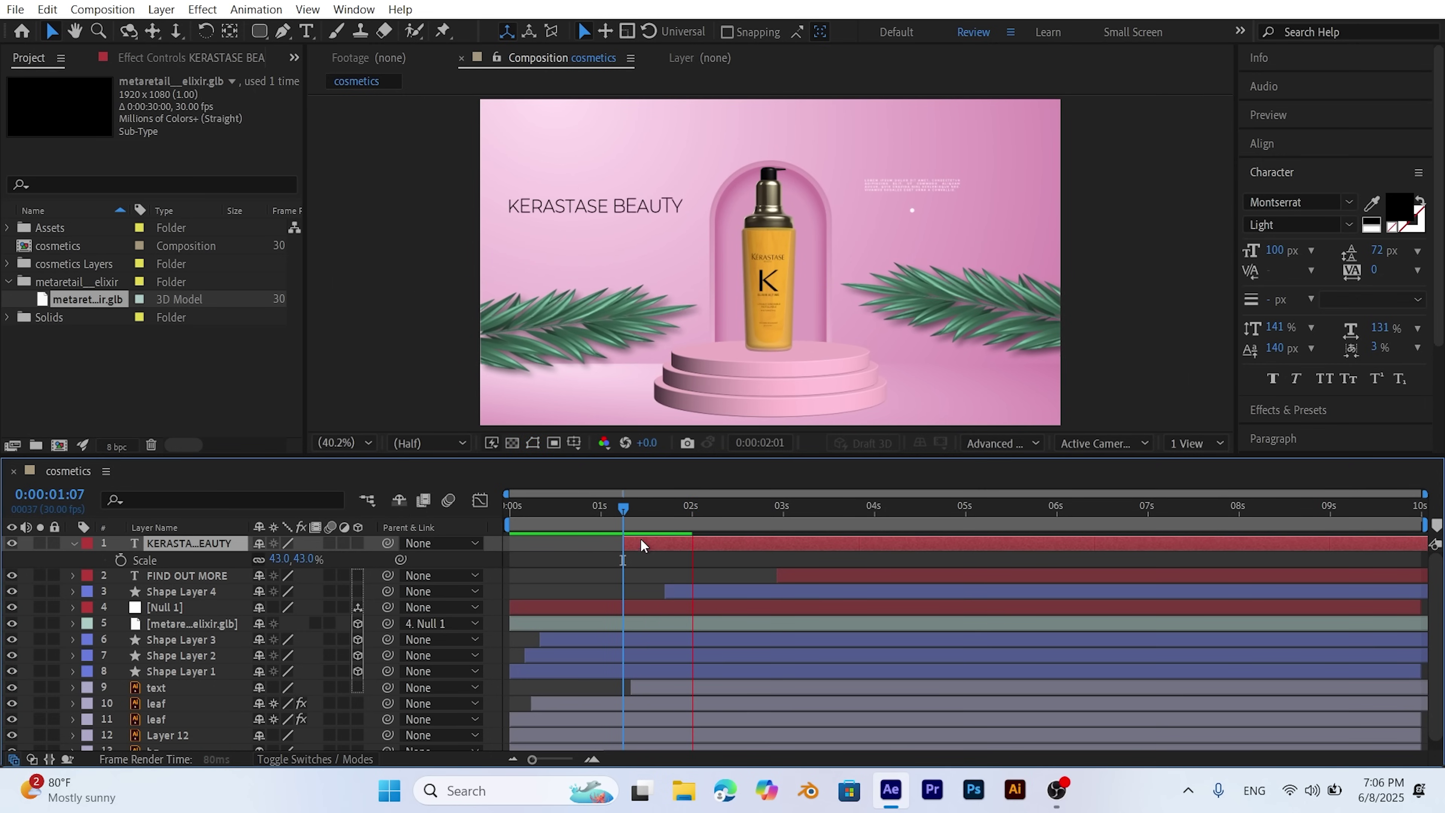
# Go to 0:00:02:05, collapse the title layer's properties and add a new text layer reading Cosmetics over the title.
pyautogui.moveTo(644, 507); pyautogui.dragTo(706, 518)
pyautogui.click(76, 544)
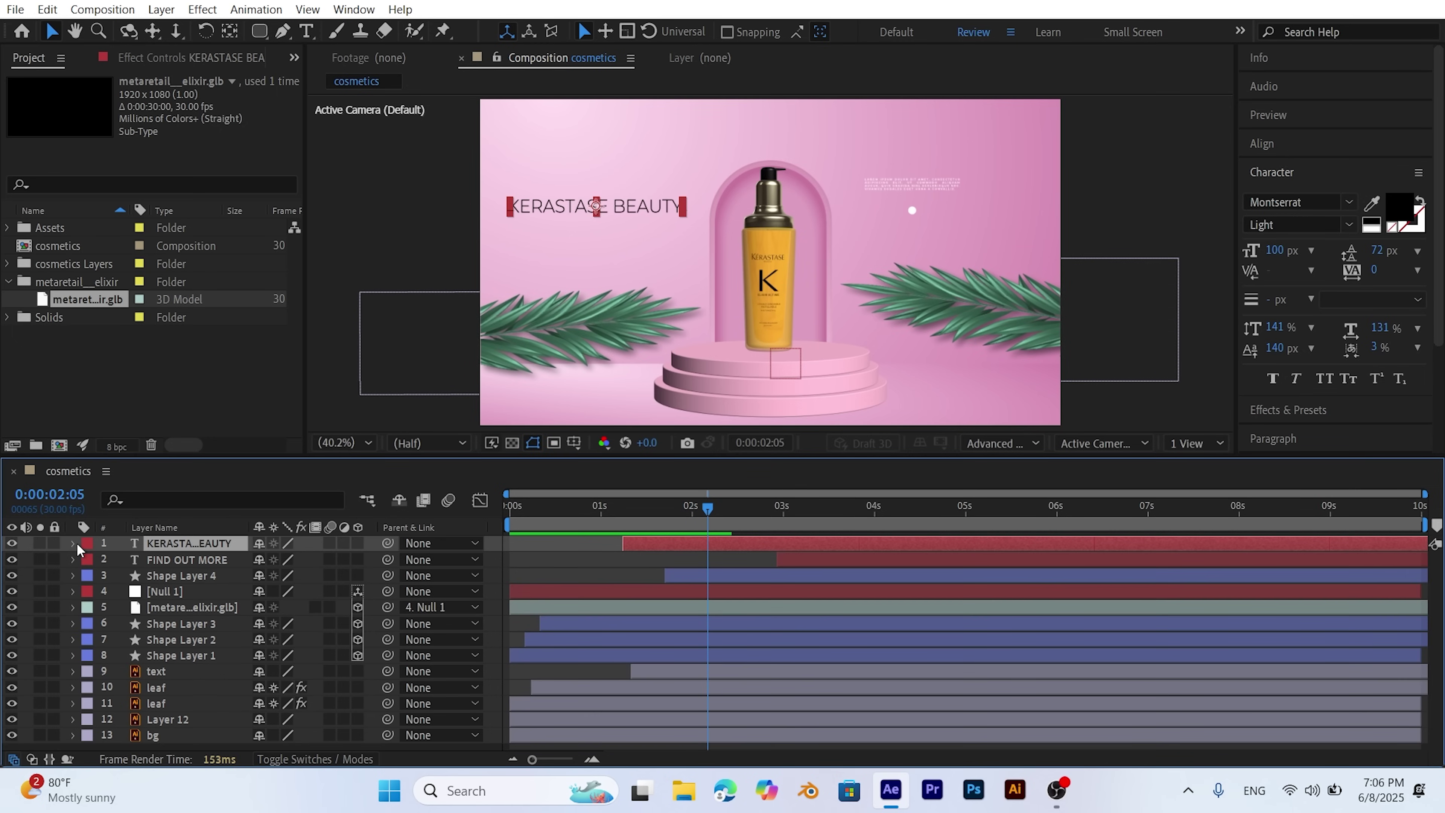
pyautogui.click(306, 32)
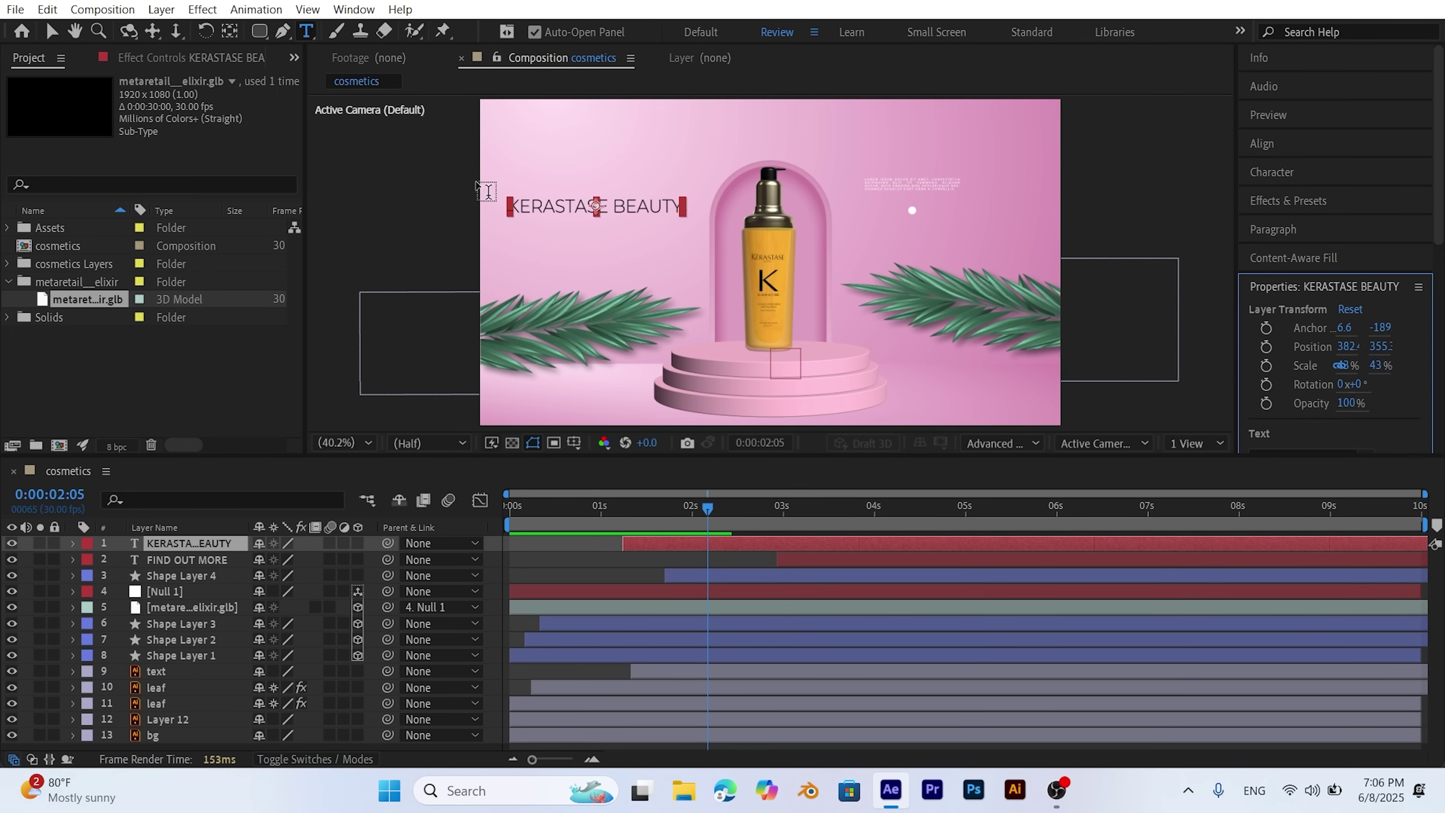
pyautogui.click(573, 249)
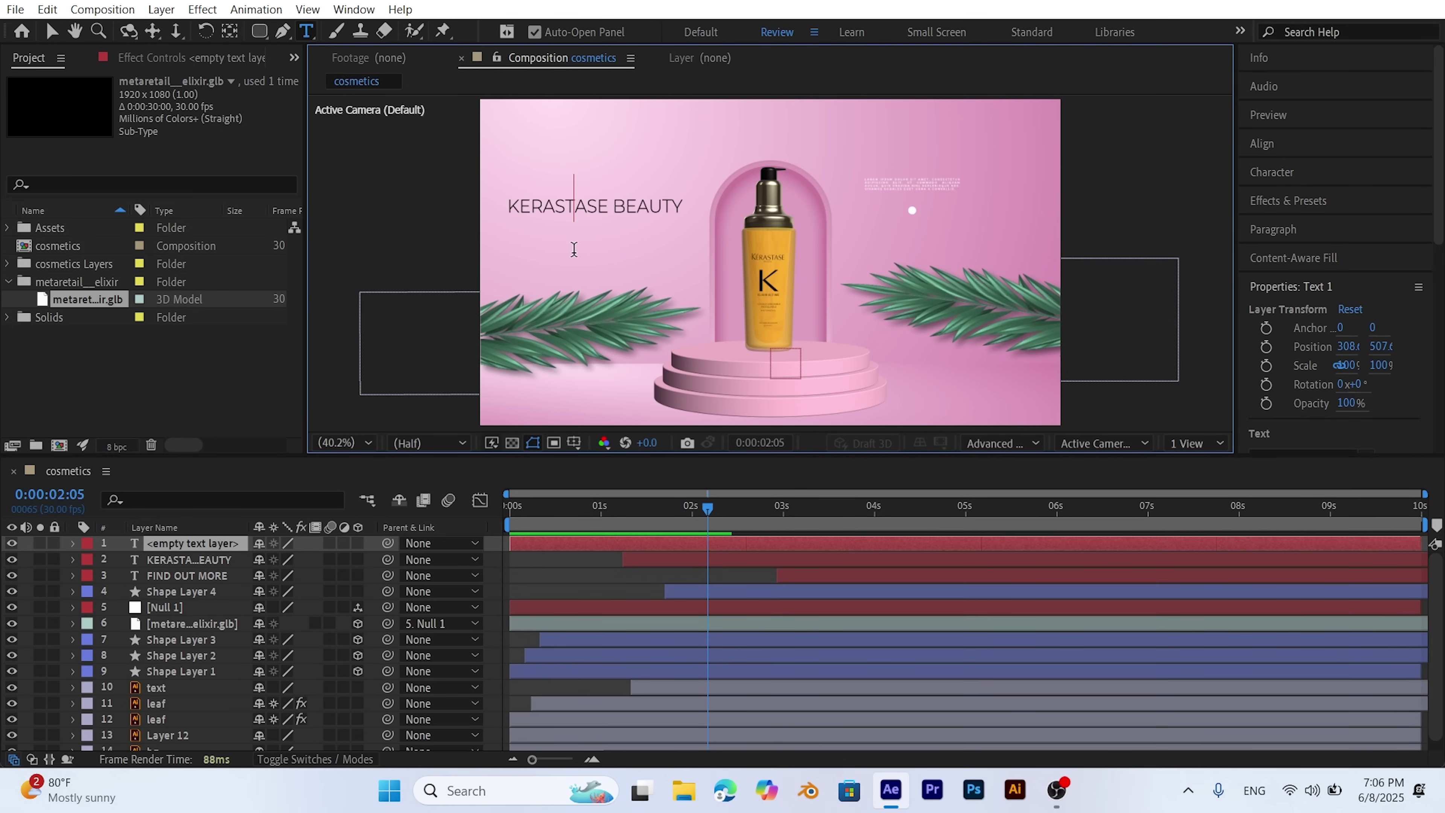
pyautogui.write('Cosm')
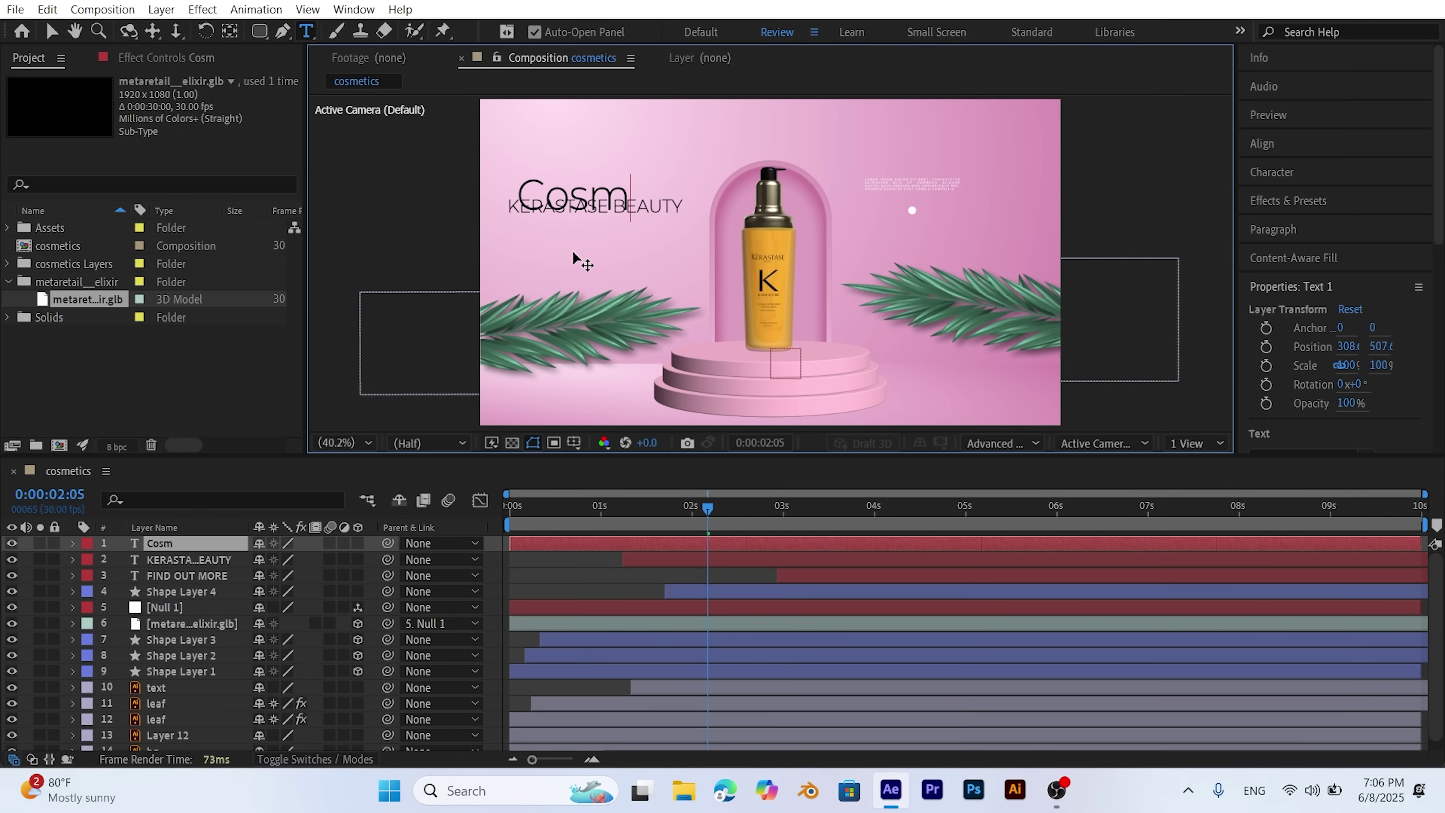
pyautogui.write('eti')
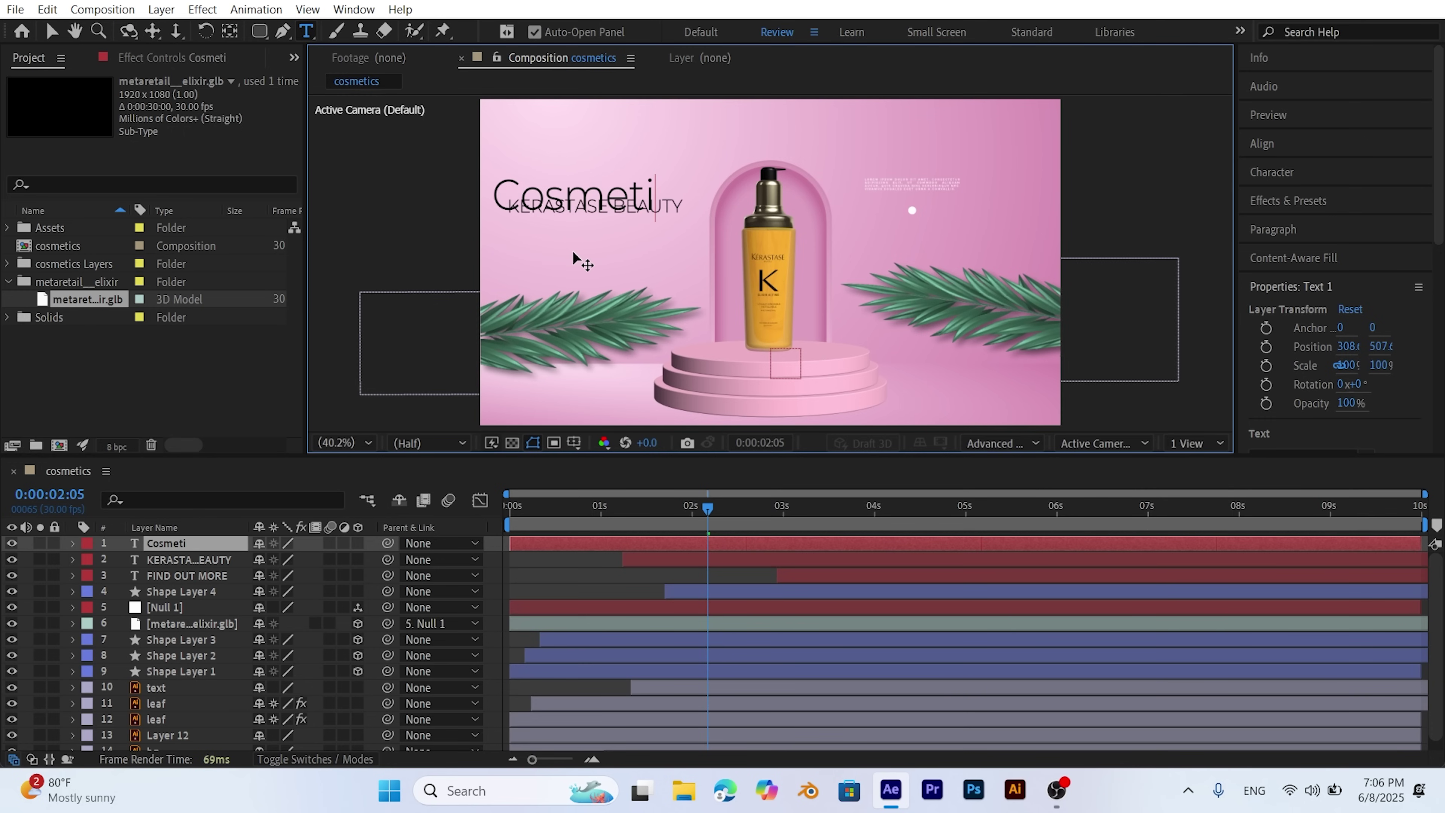
pyautogui.write('cs')
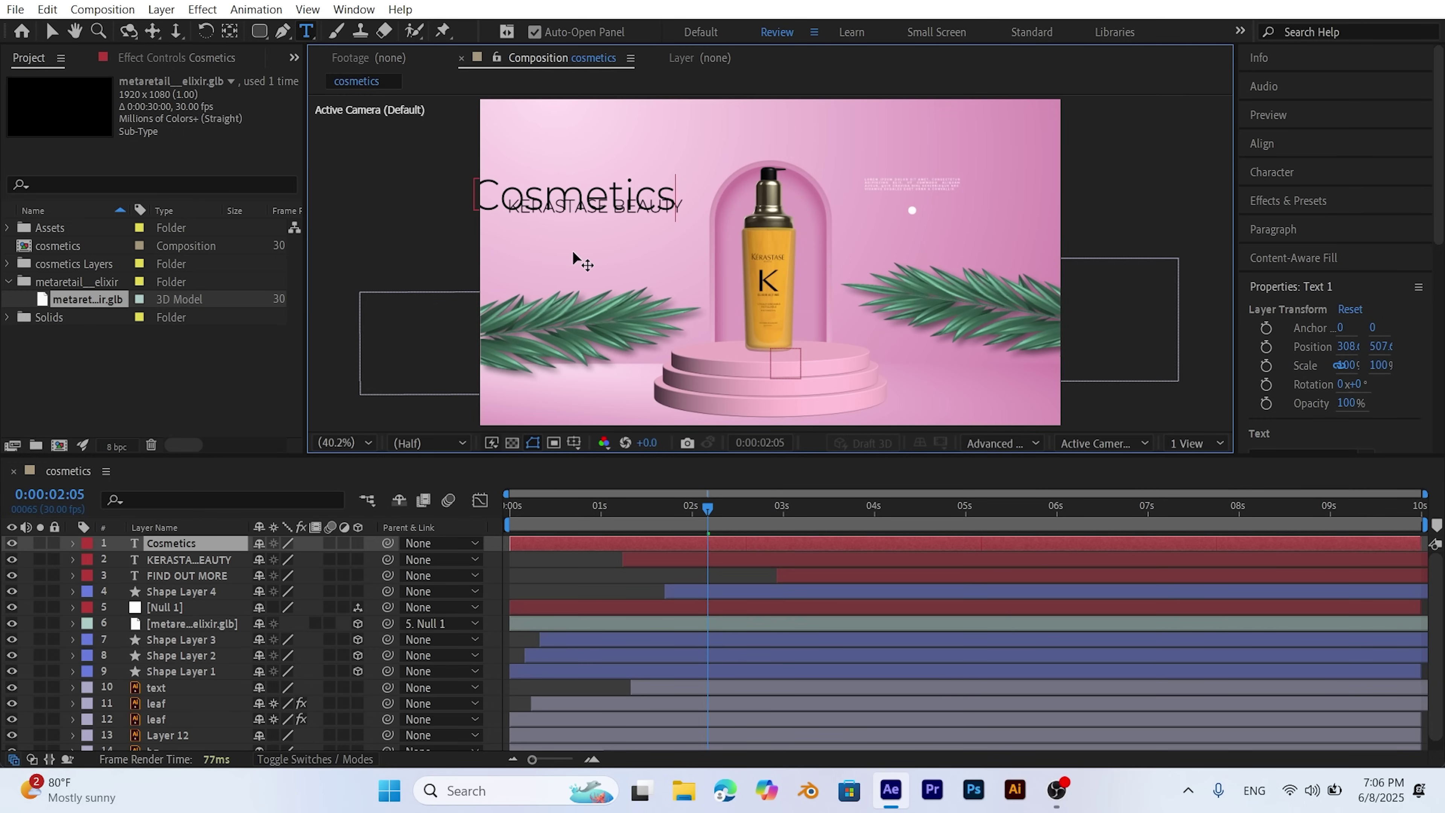
# Change the font of the whole Cosmetics text to Great Vibes.
pyautogui.doubleClick(188, 543)
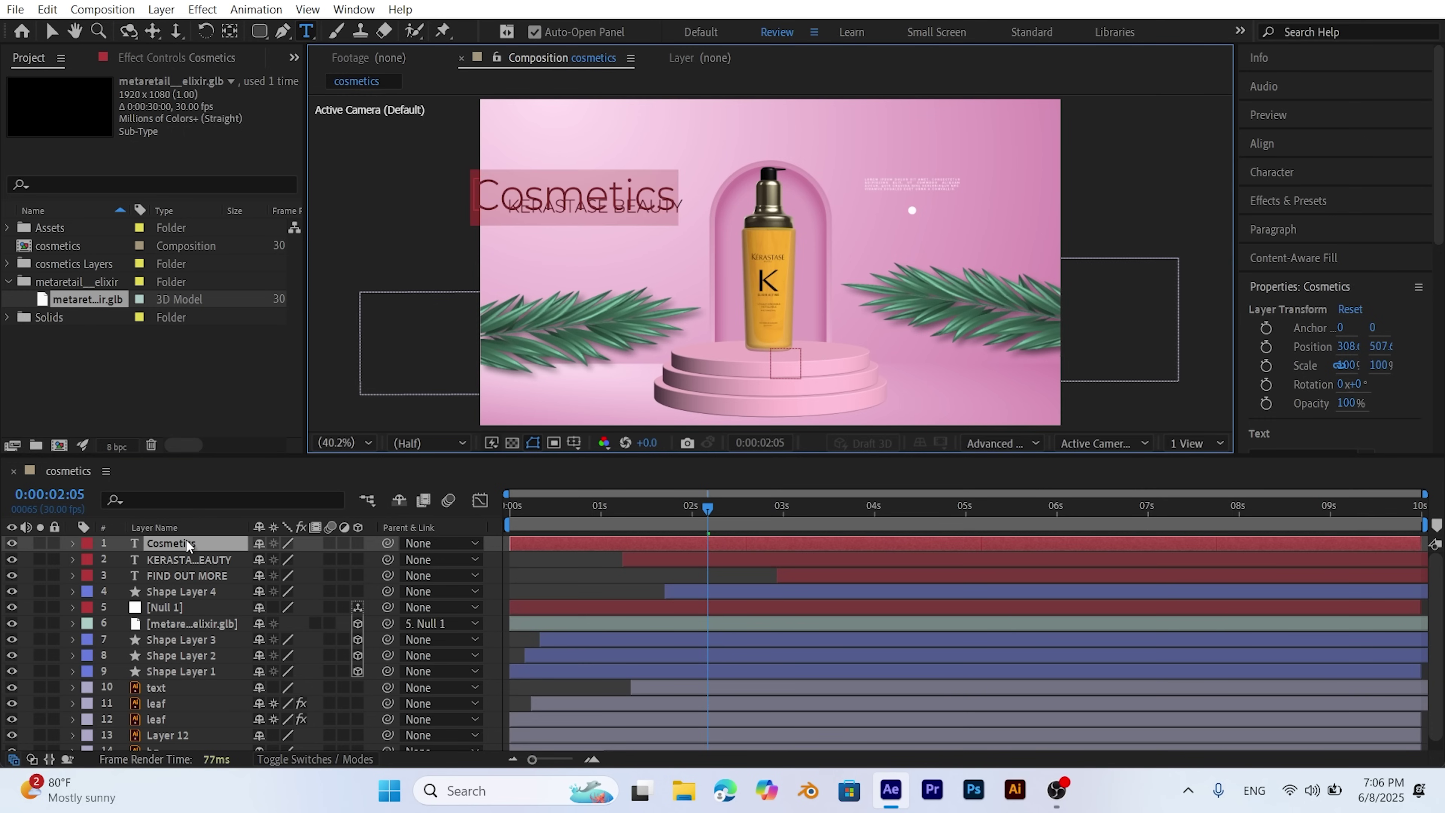
pyautogui.click(1282, 178)
pyautogui.click(1297, 202)
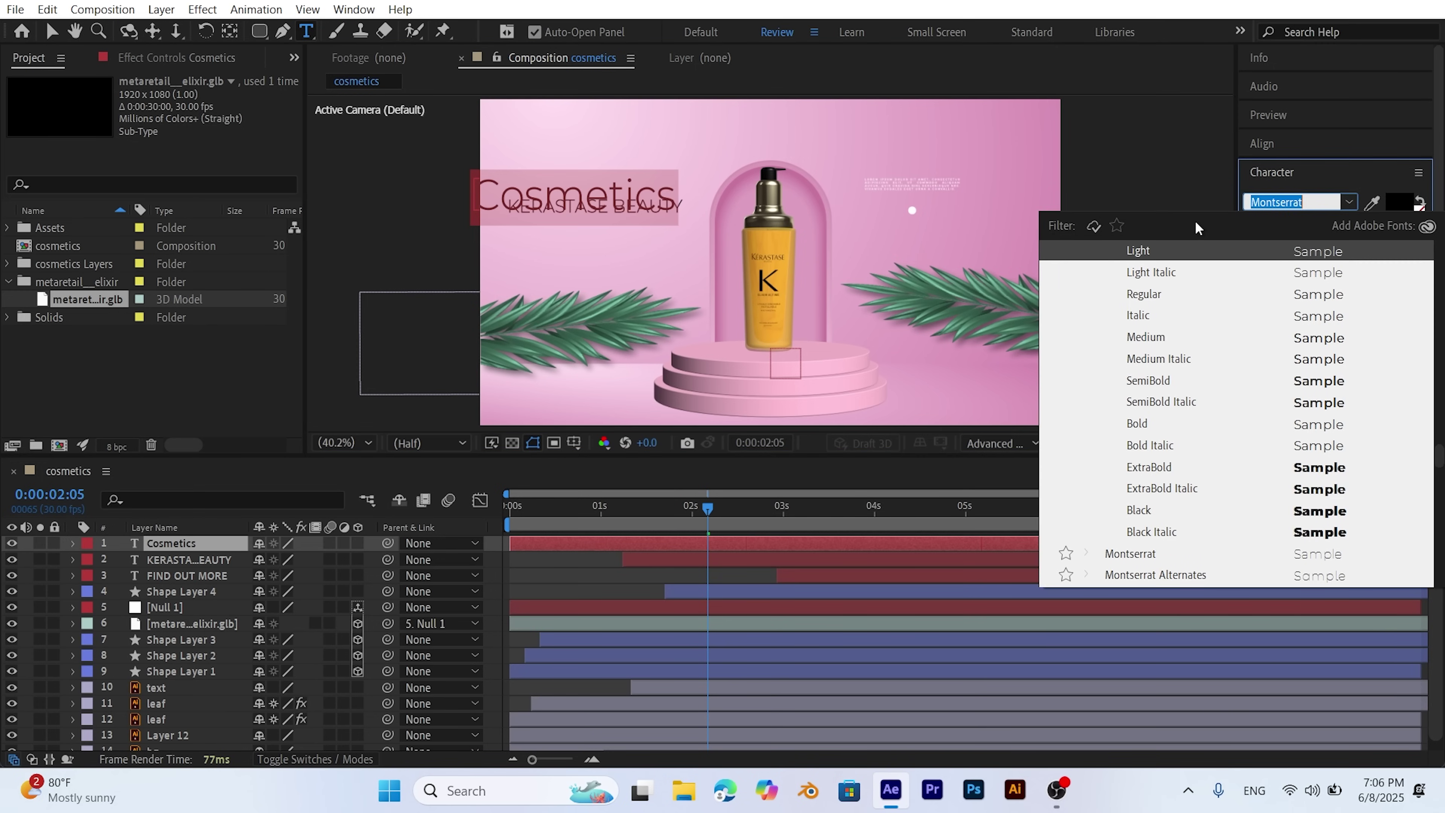
pyautogui.write('gre')
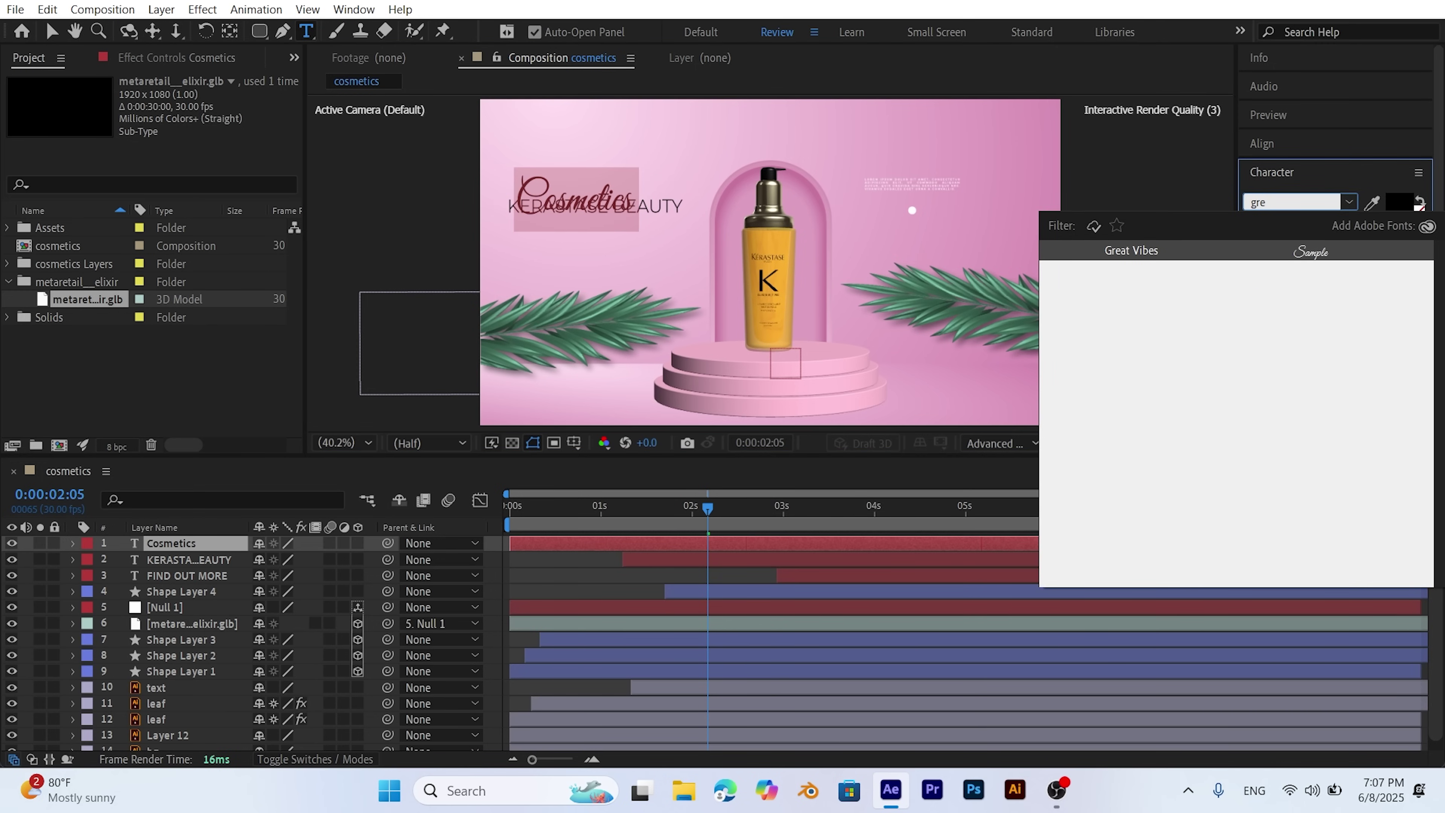
pyautogui.click(1166, 255)
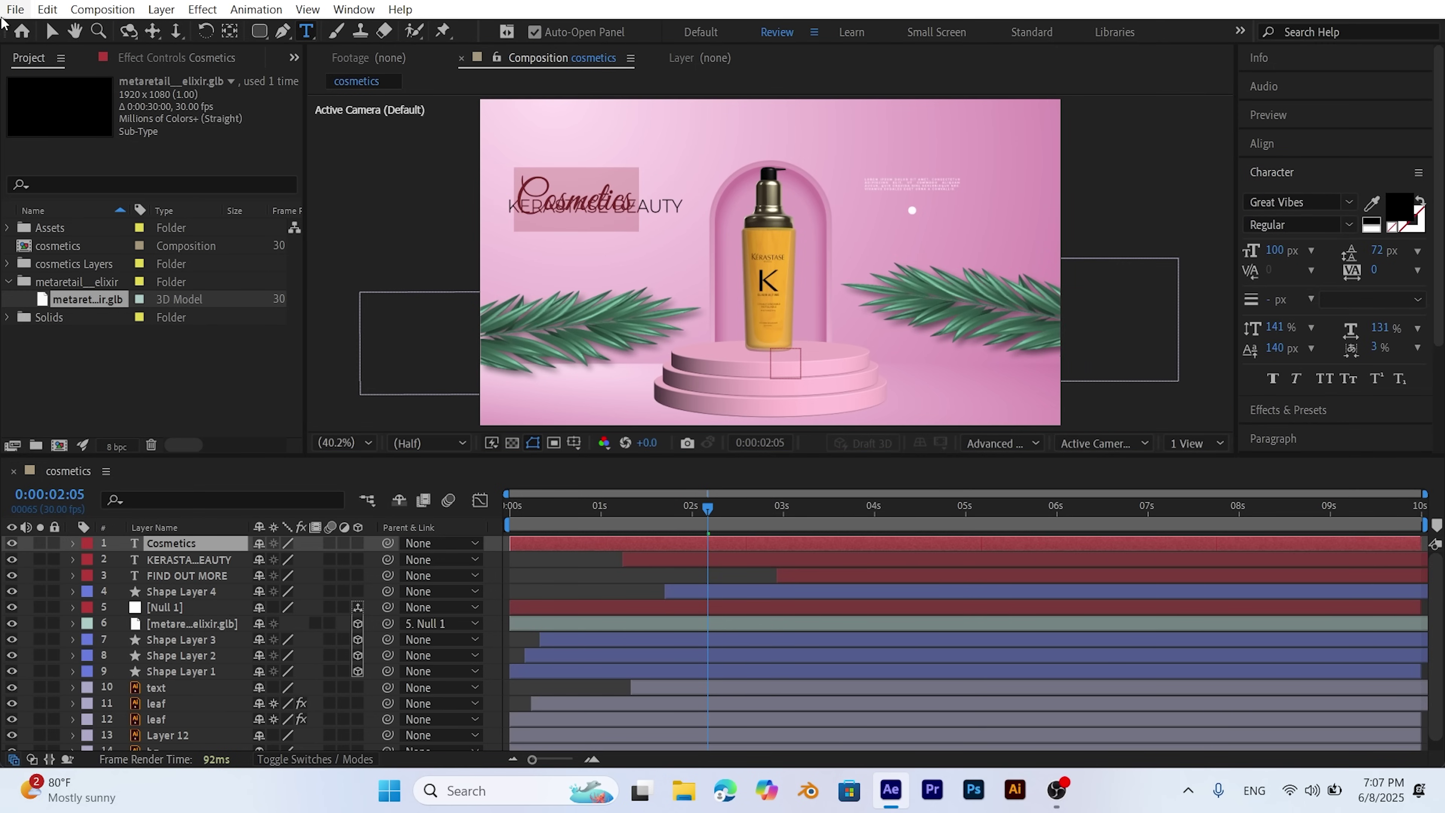
pyautogui.click(51, 34)
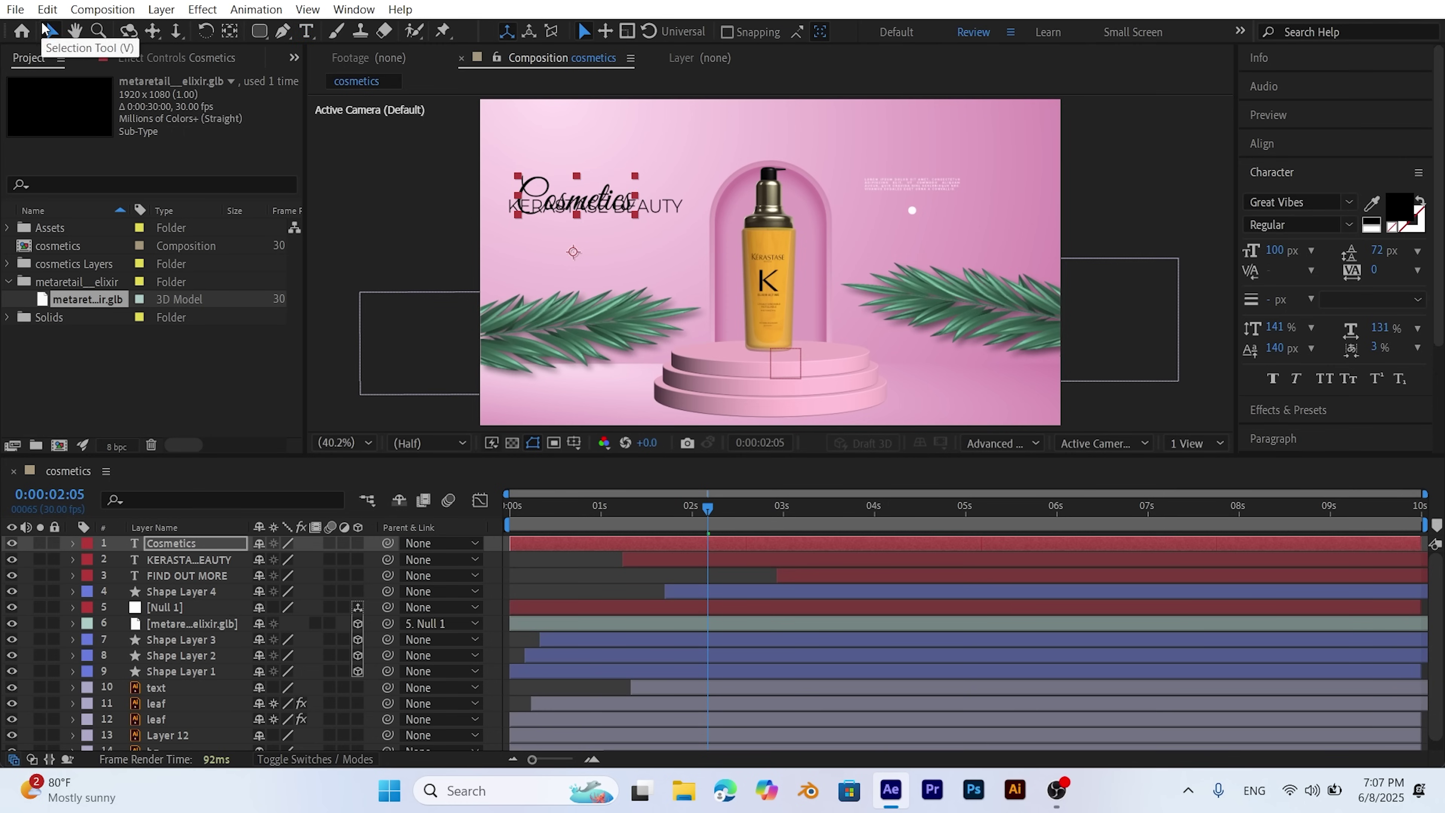
# Set the fill colour of the Cosmetics text to white, FFFFFF.
pyautogui.click(171, 544)
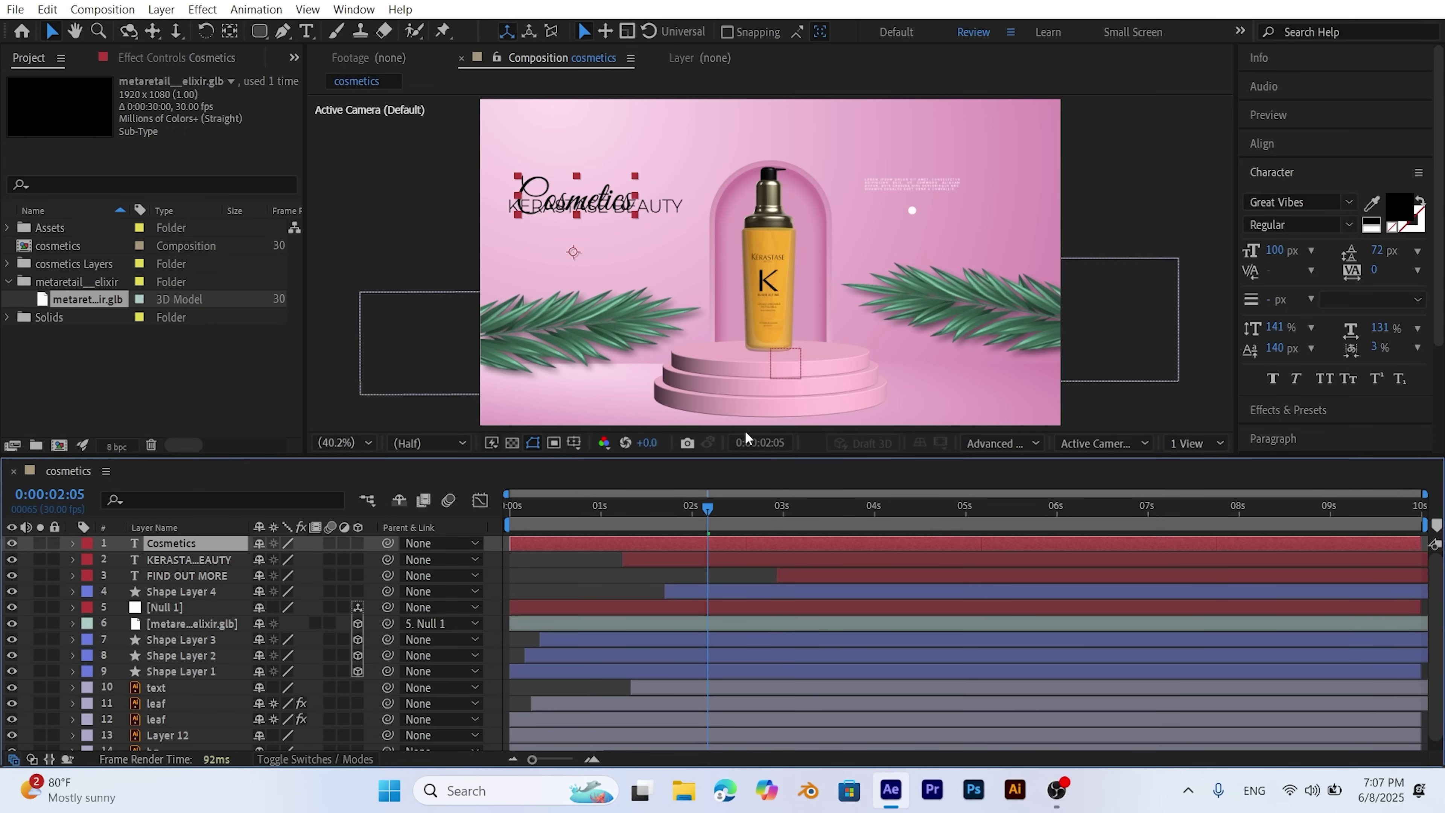
pyautogui.click(1401, 212)
pyautogui.moveTo(182, 425); pyautogui.dragTo(111, 399)
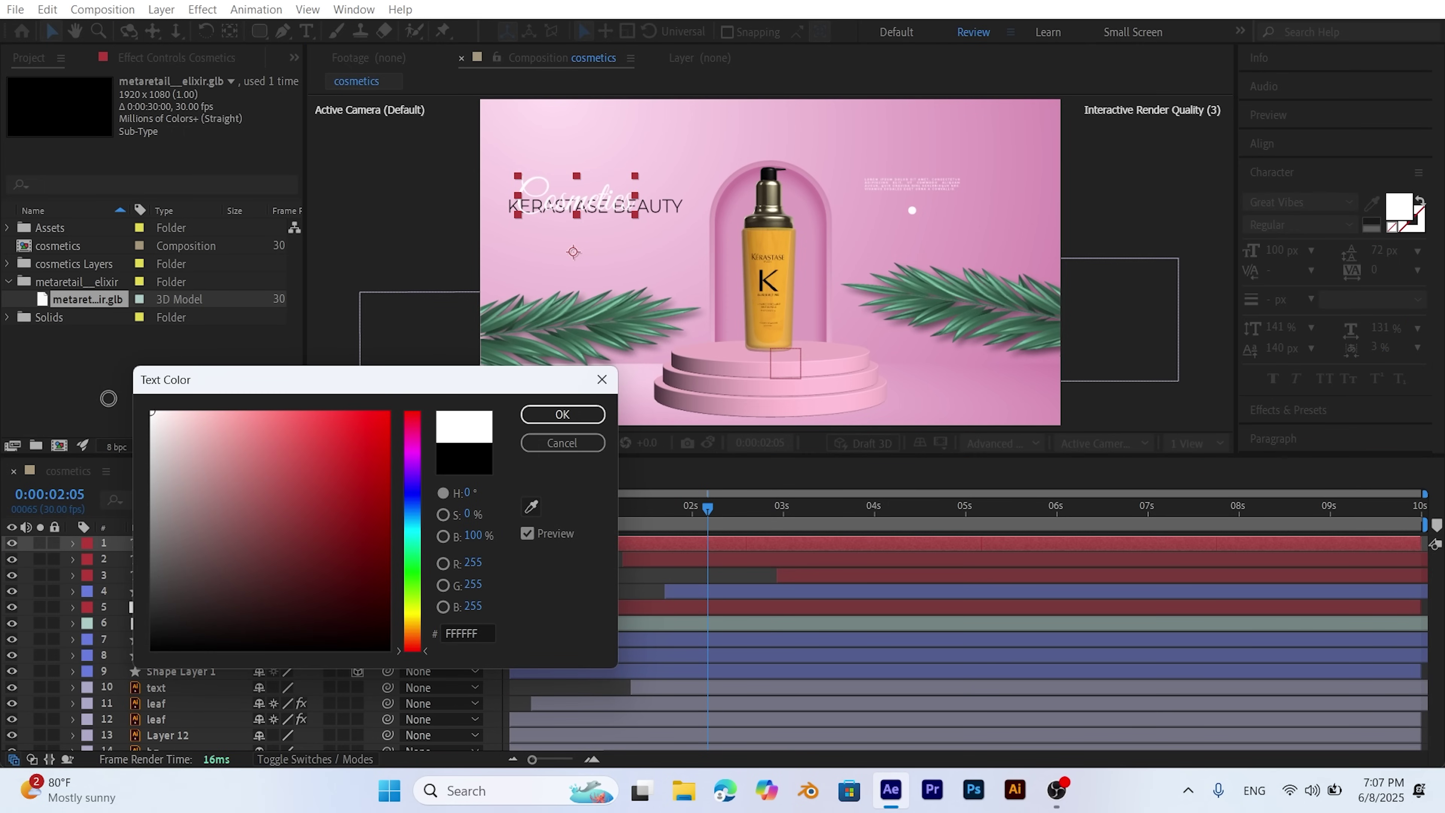
pyautogui.click(561, 414)
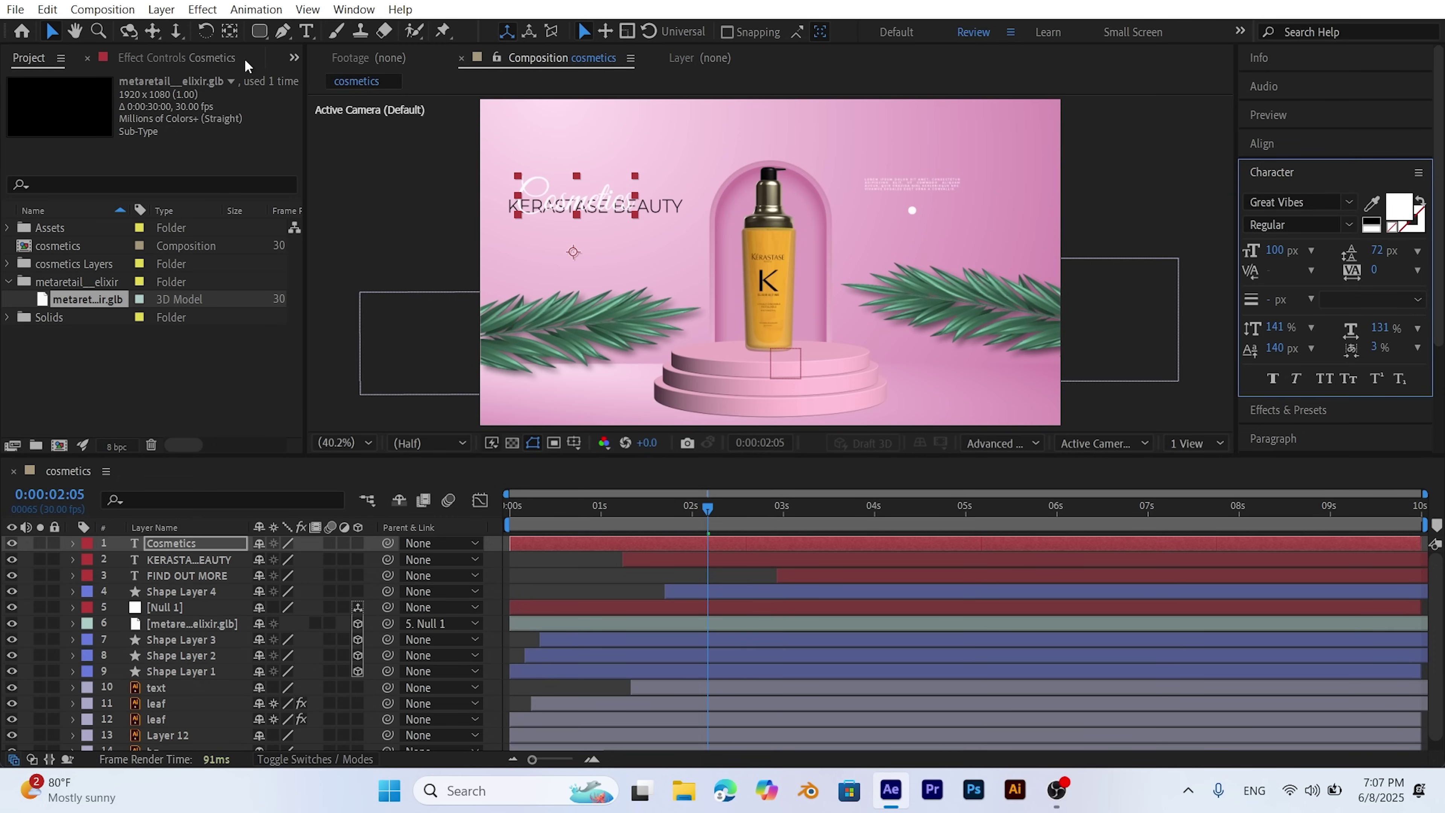
# Centre the Cosmetics layer's anchor point and move the text just below the KERASTASE BEAUTY title.
pyautogui.click(230, 32)
pyautogui.click(51, 31)
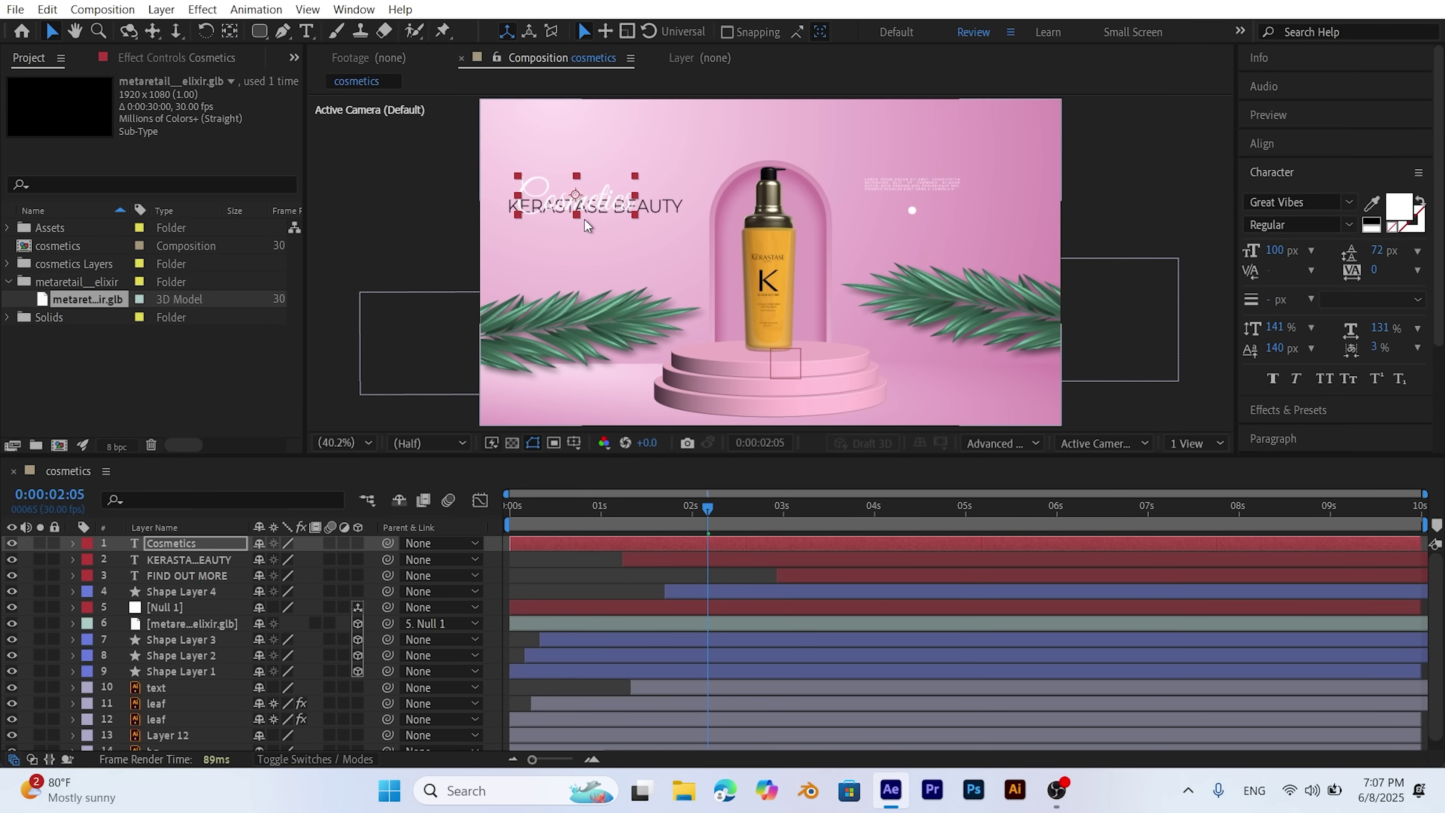
pyautogui.moveTo(572, 192); pyautogui.dragTo(588, 225)
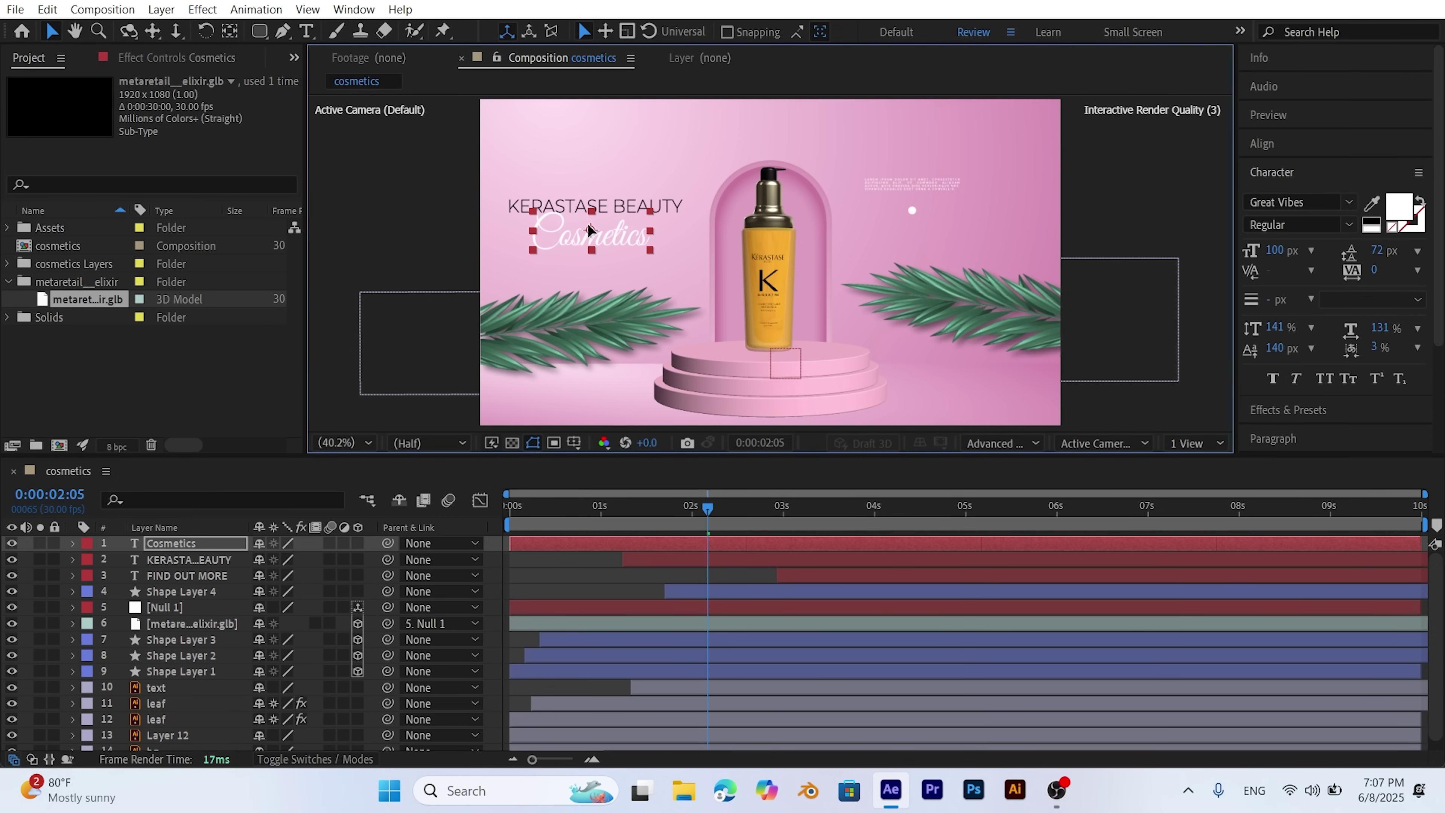
# Scale the Cosmetics layer to 80% and reposition it slightly lower, centred beneath the KERASTASE BEAUTY title.
pyautogui.scroll(1, 589, 227)
pyautogui.click(193, 545)
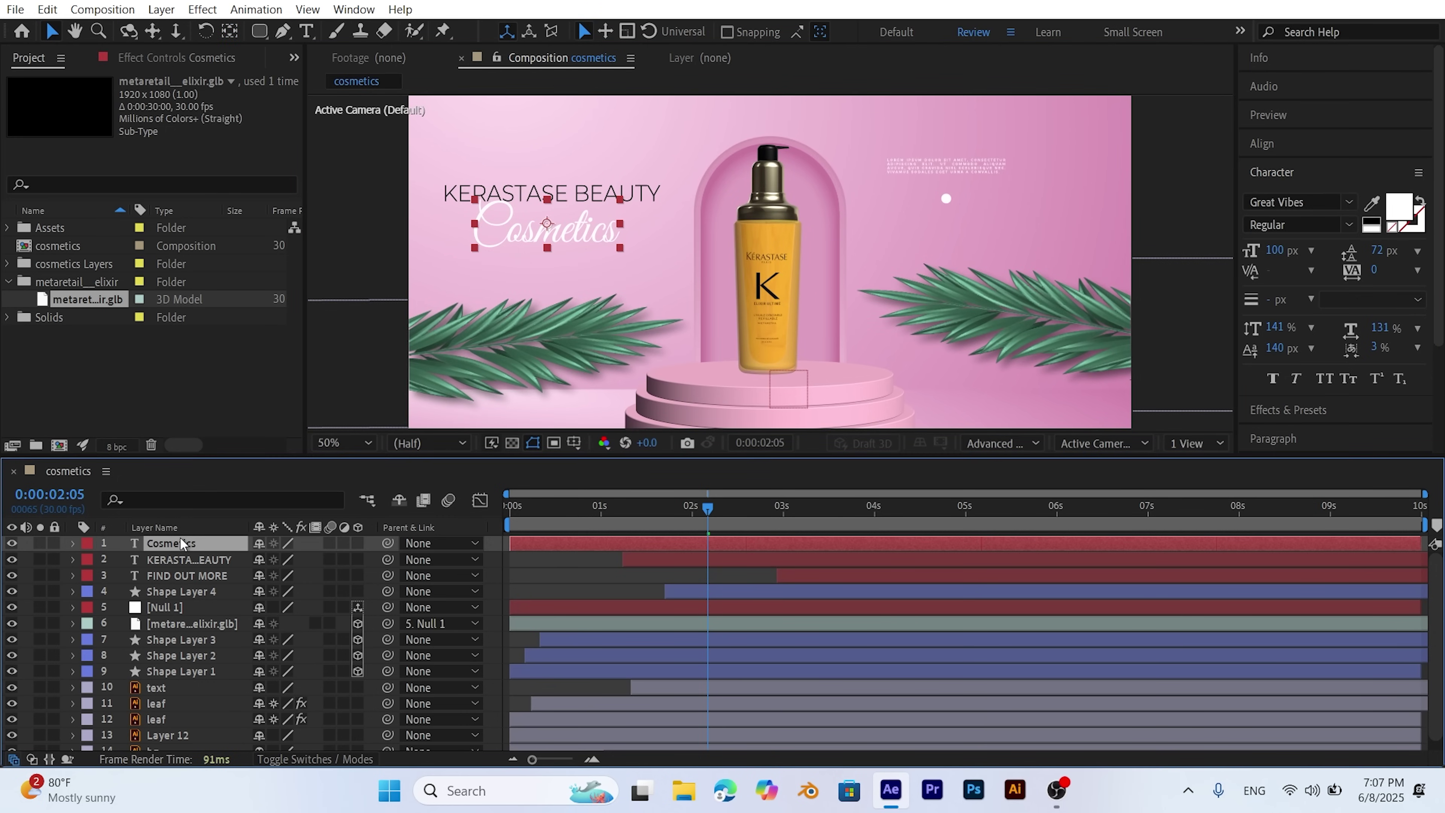
pyautogui.press('s')
pyautogui.moveTo(277, 560); pyautogui.dragTo(266, 560)
pyautogui.scroll(2, 471, 257)
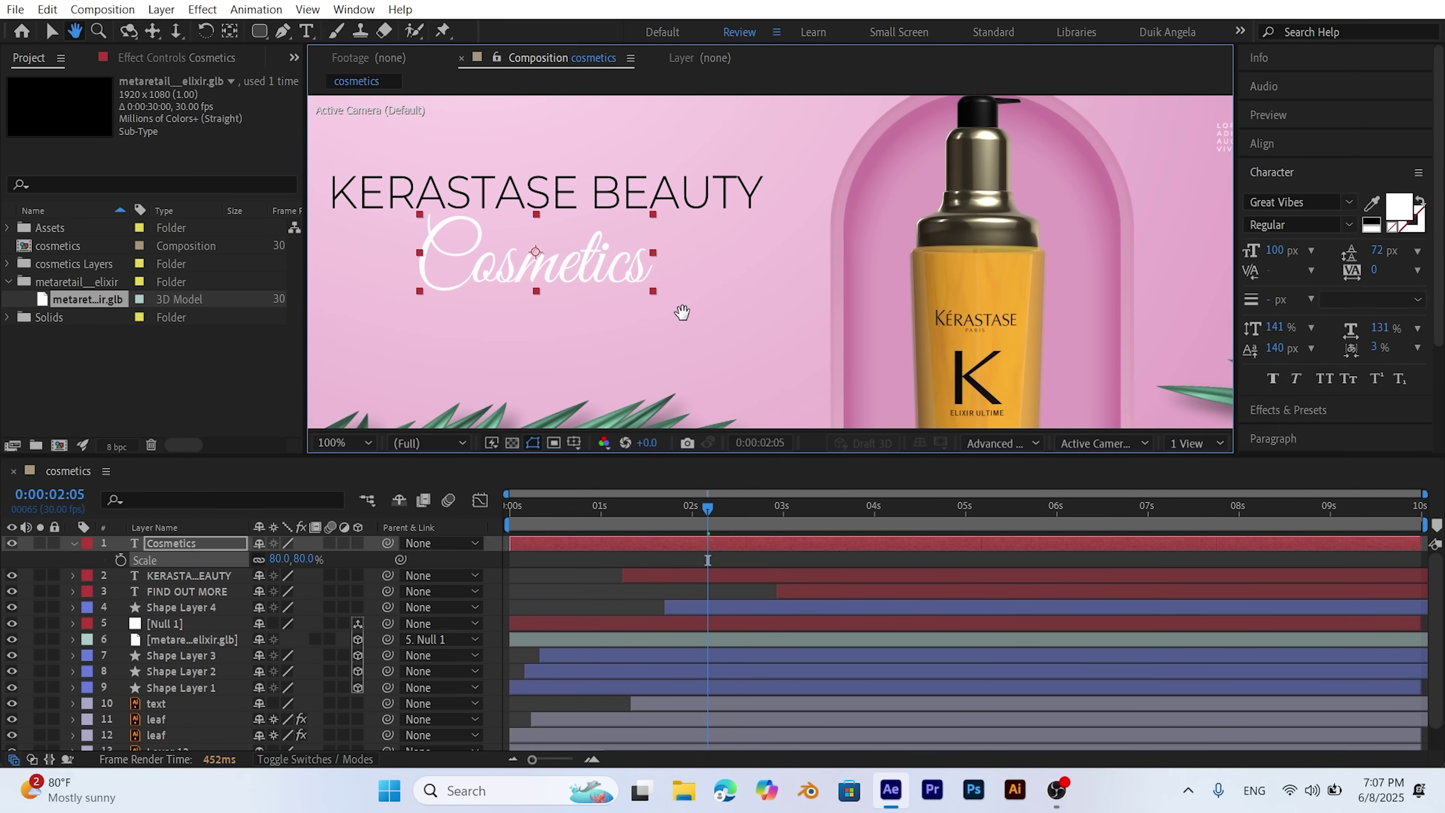
pyautogui.moveTo(554, 265); pyautogui.dragTo(550, 275)
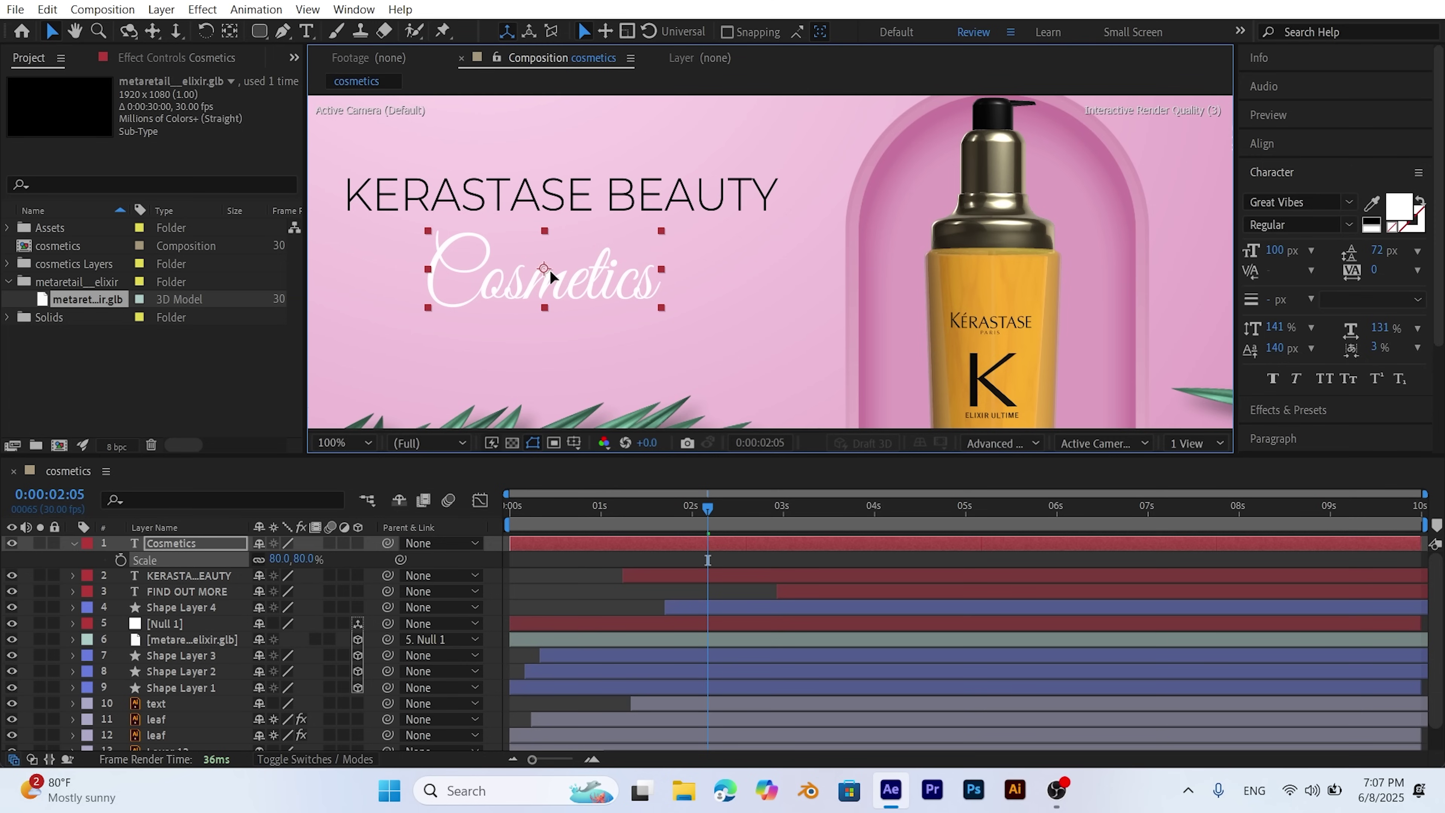
# Paste the copied text animator onto the Cosmetics layer at 0:00:00:00.
pyautogui.press('Home')
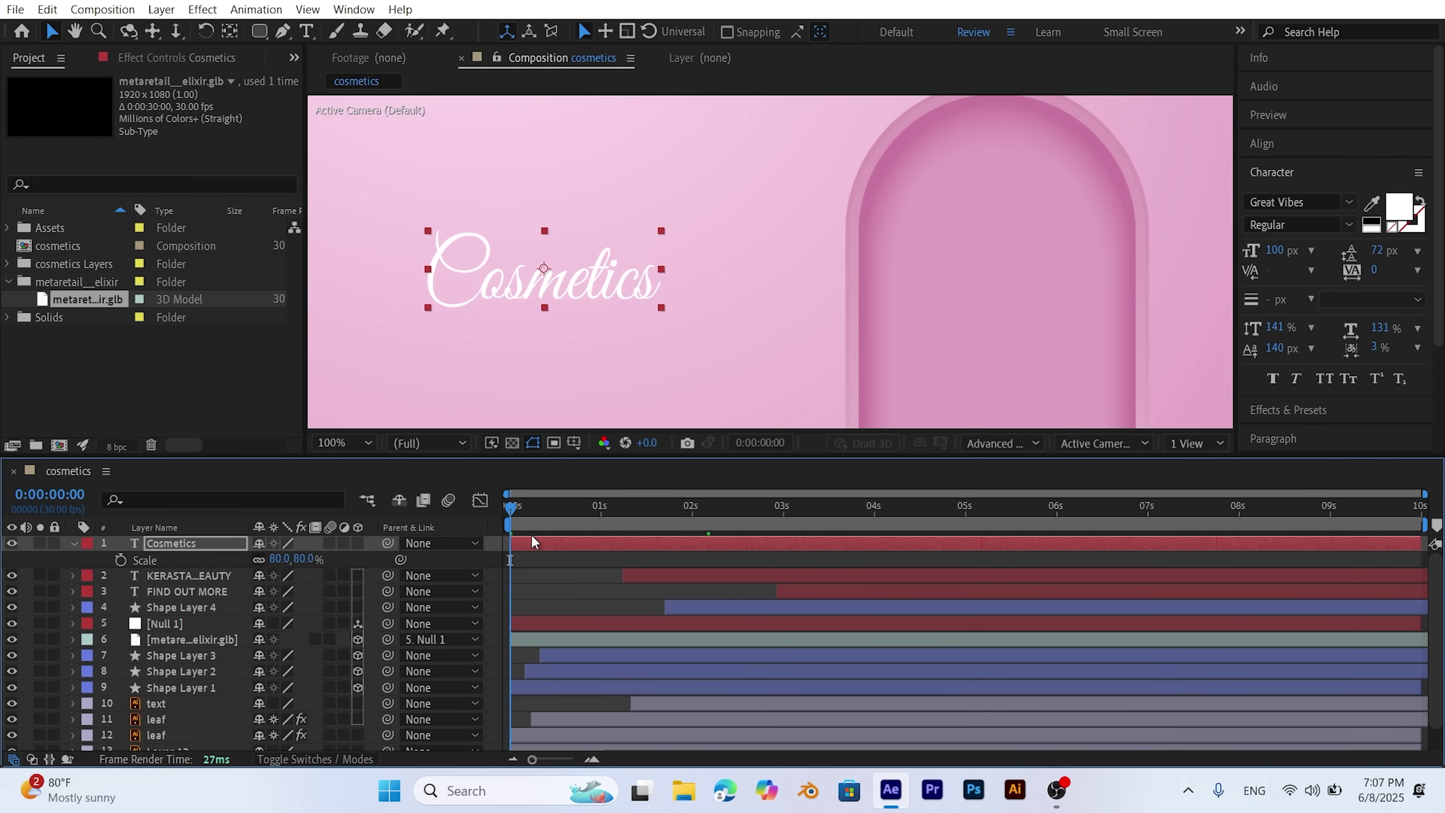
pyautogui.click(45, 10)
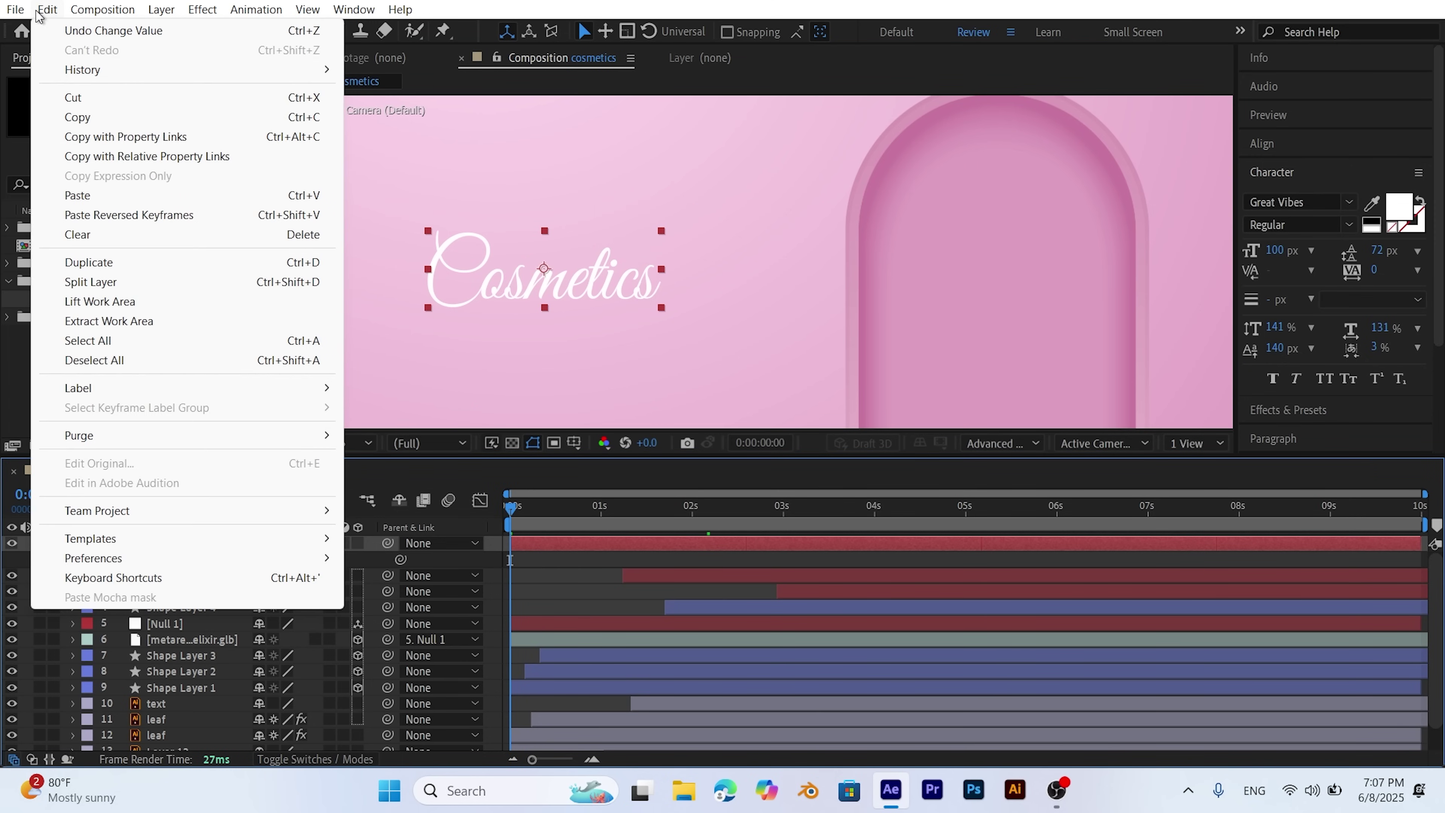
pyautogui.click(86, 188)
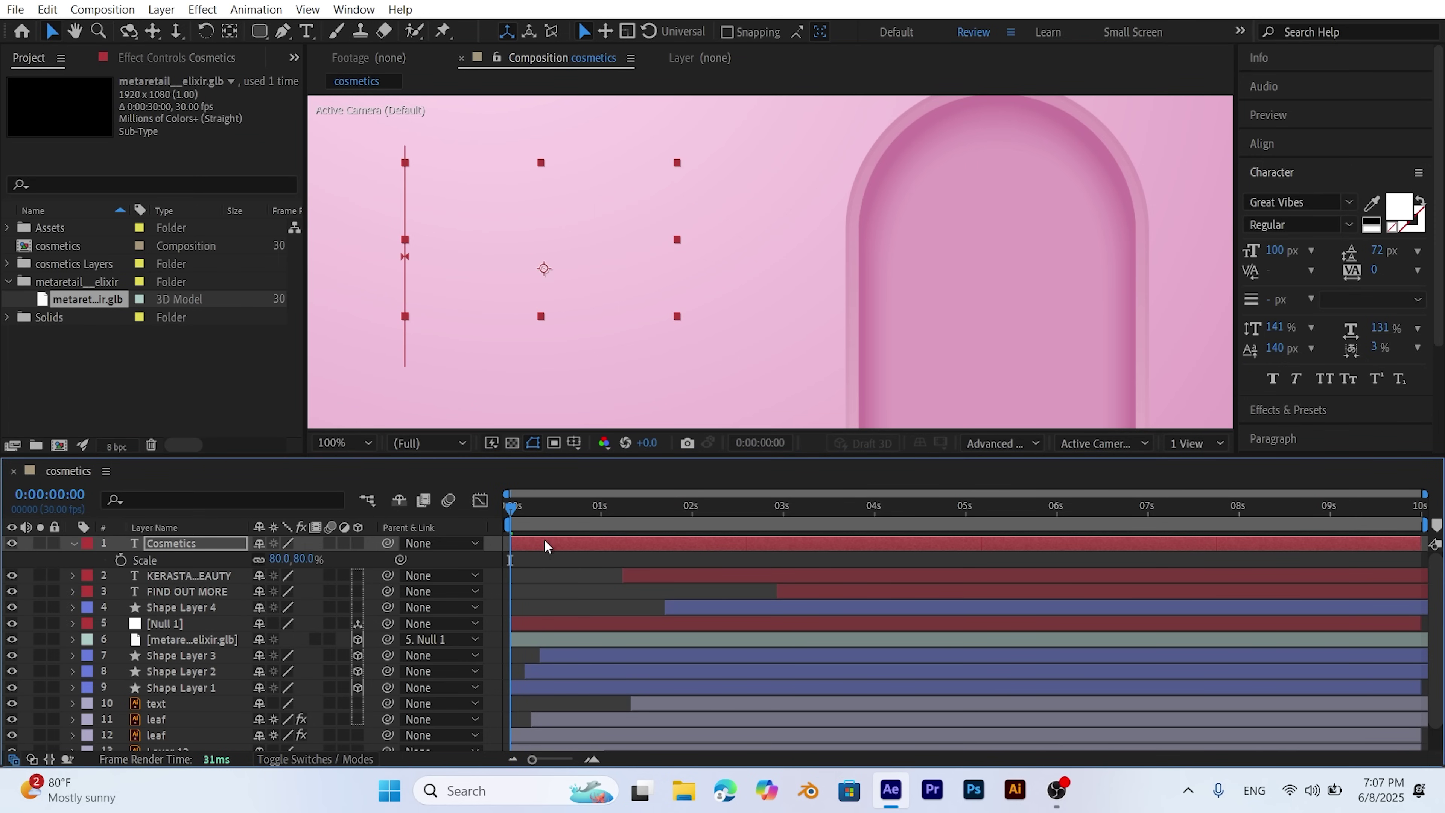
# Shift the Cosmetics layer to start at 0:00:01:15, collapse its properties and preview the text animation.
pyautogui.moveTo(545, 546); pyautogui.dragTo(662, 553)
pyautogui.moveTo(574, 506); pyautogui.dragTo(725, 552)
pyautogui.press(',')
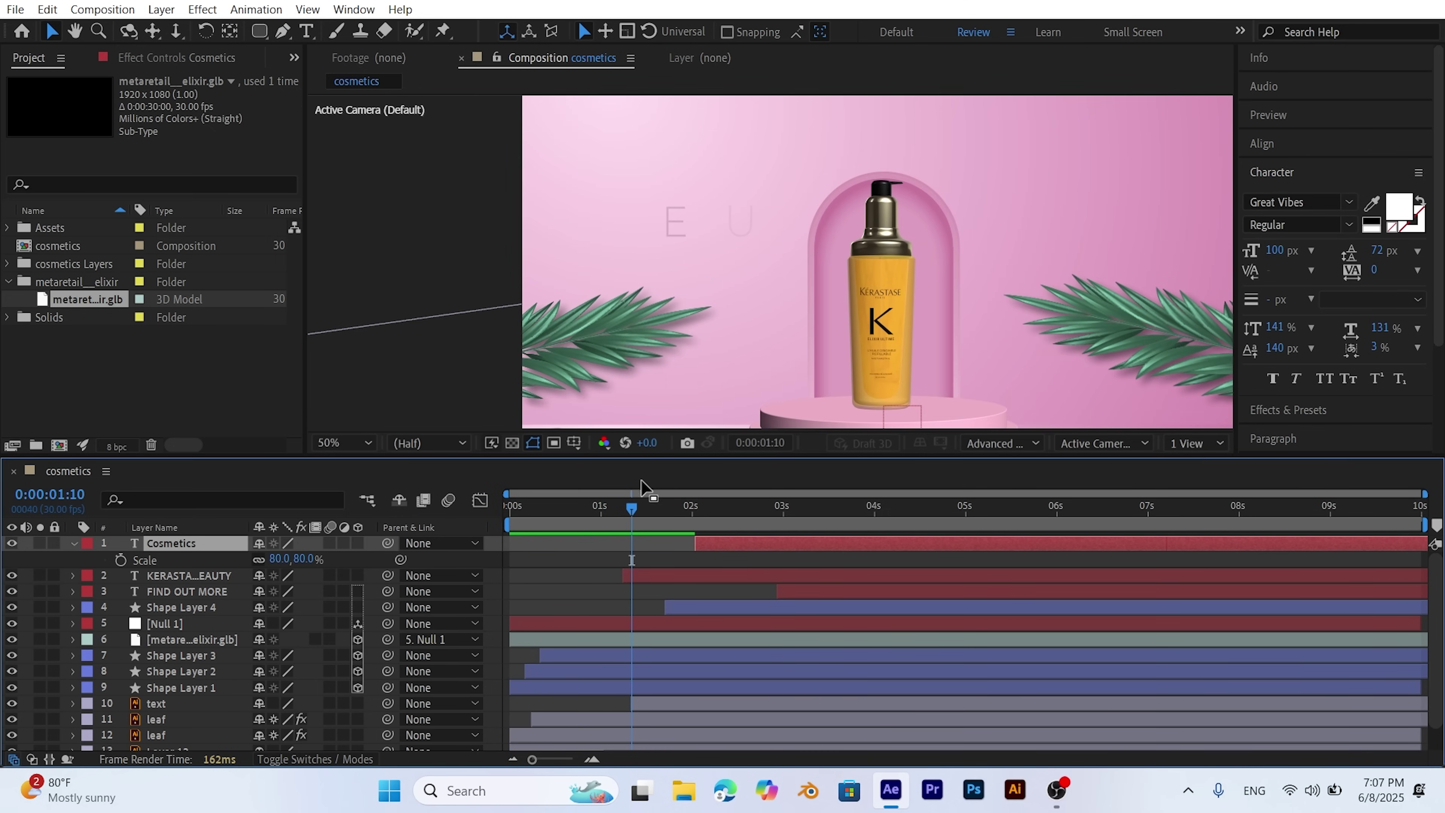
pyautogui.moveTo(632, 517); pyautogui.dragTo(647, 515)
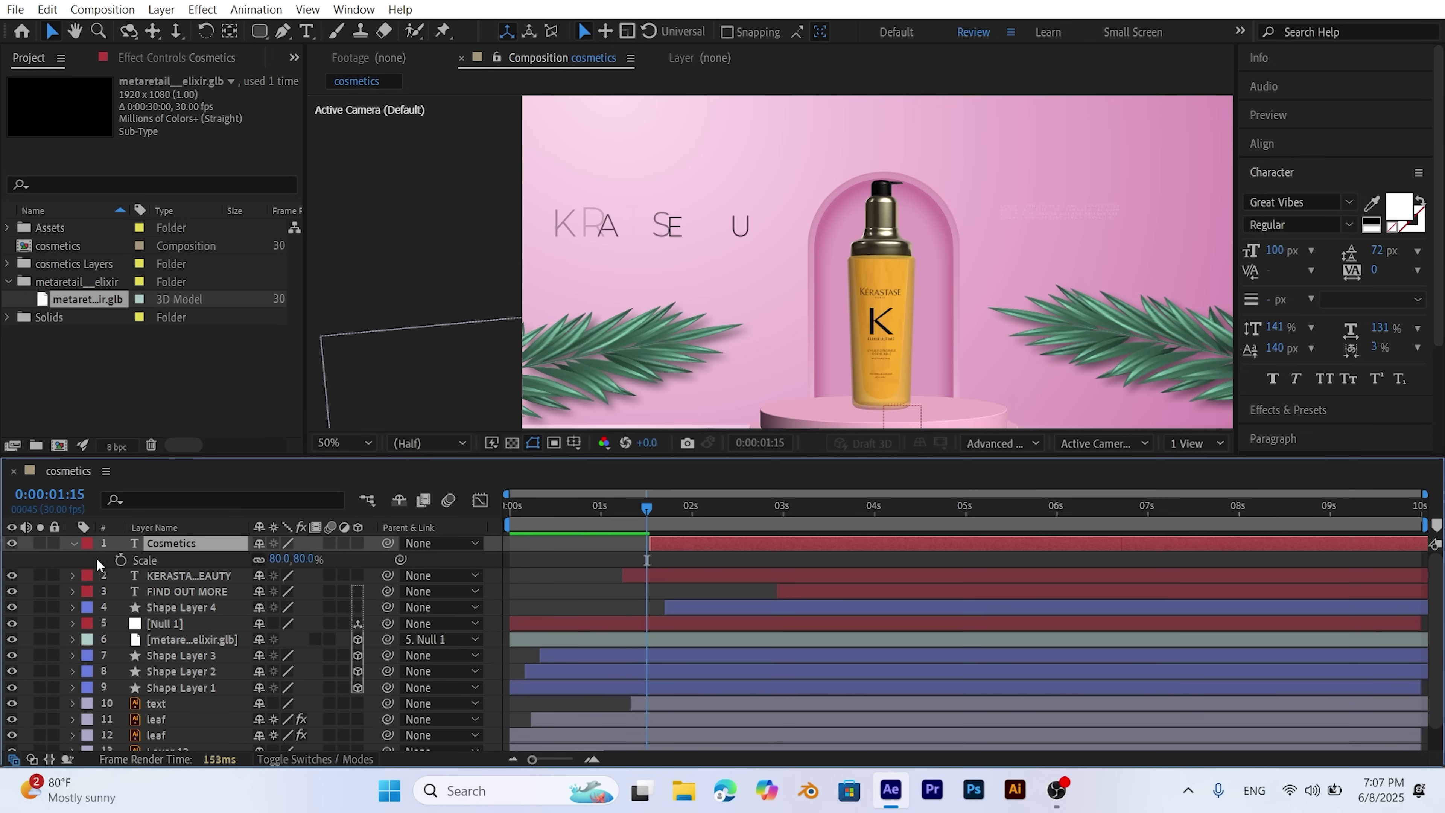
pyautogui.click(71, 543)
pyautogui.press('space')
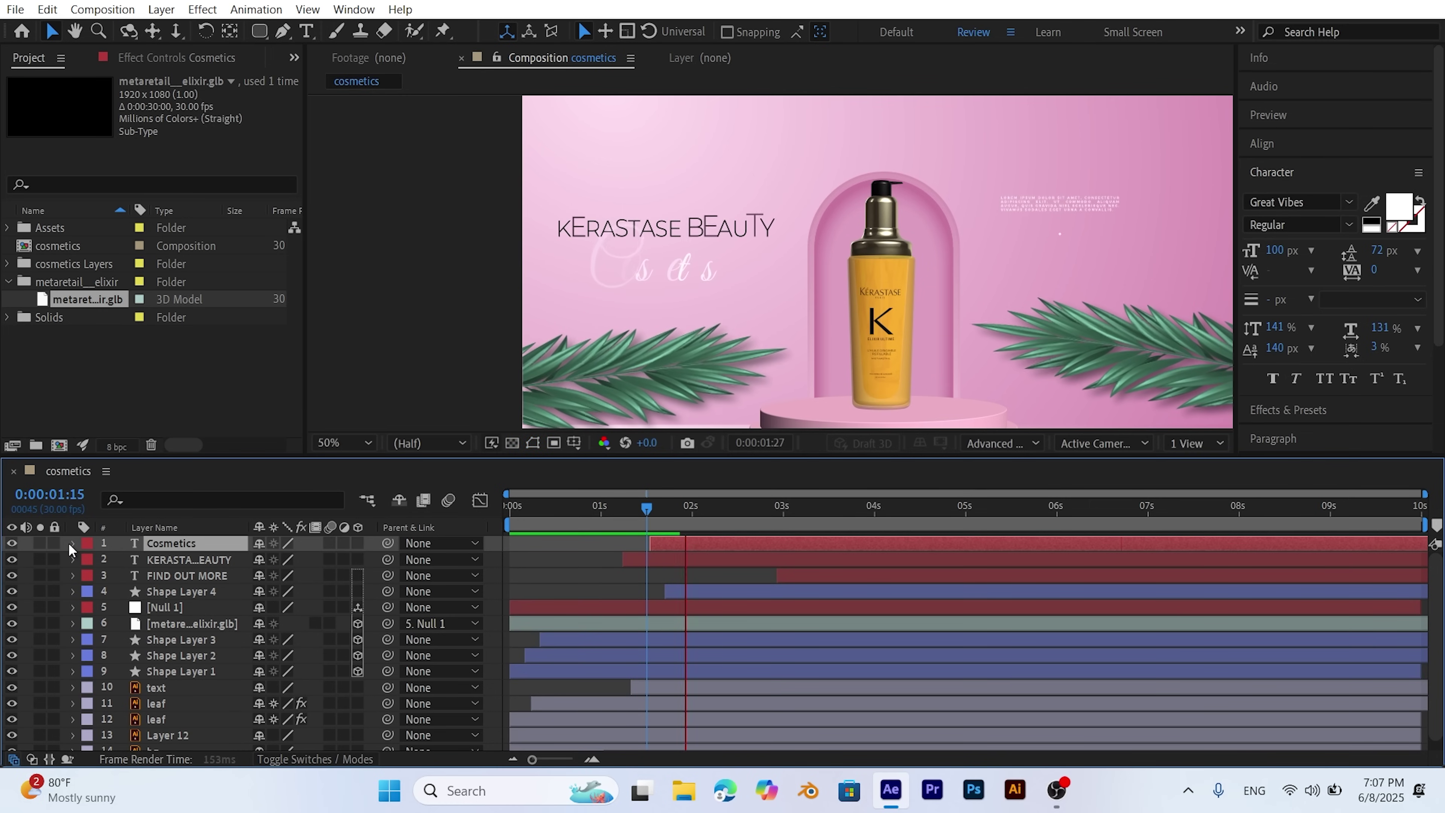
pyautogui.press('space')
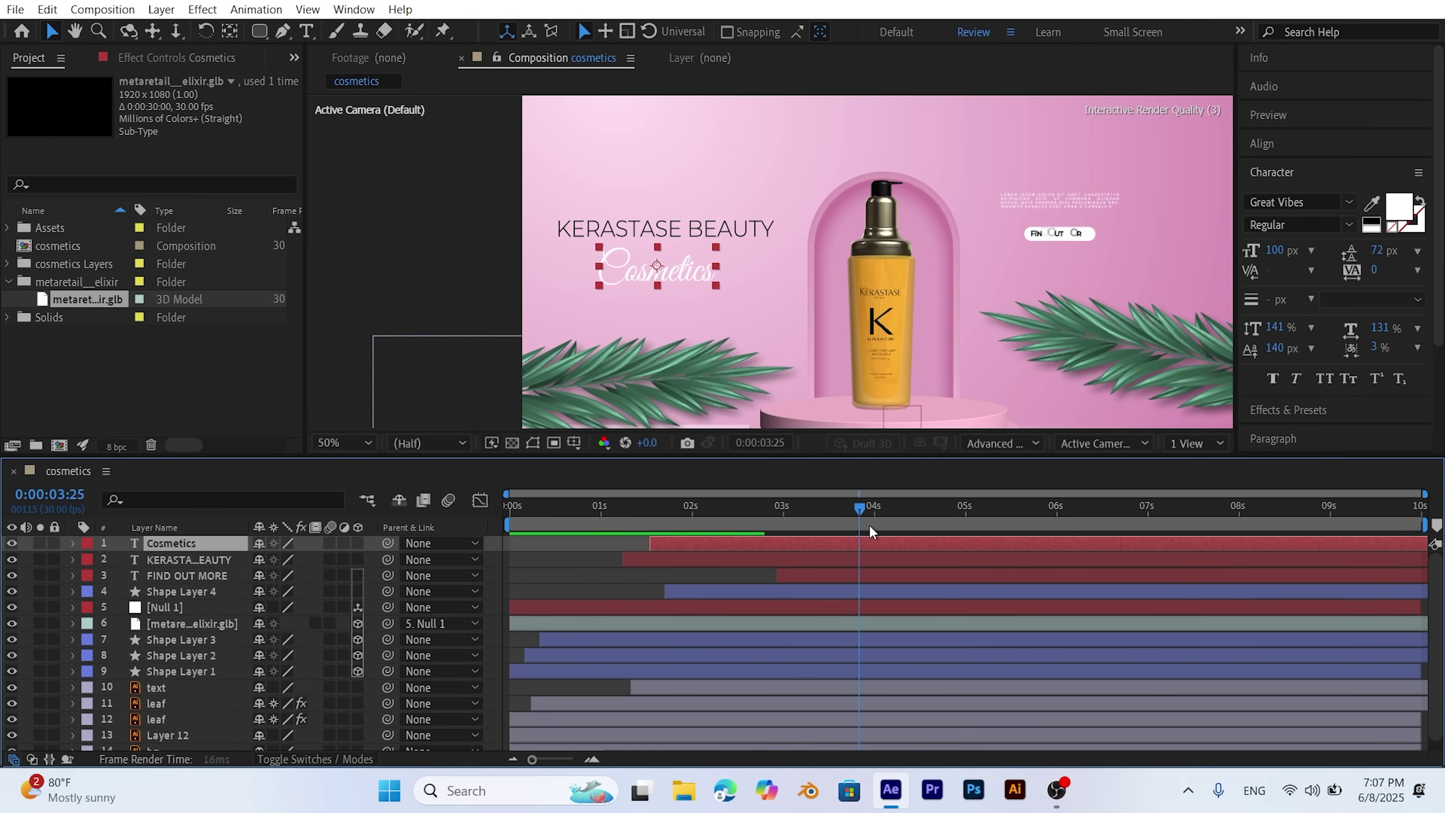
# Fit the composition in view, return to 0:00:00:00 and add Particles gold.mov from the Assets folder directly above the bg layer.
pyautogui.click(343, 442)
pyautogui.click(345, 128)
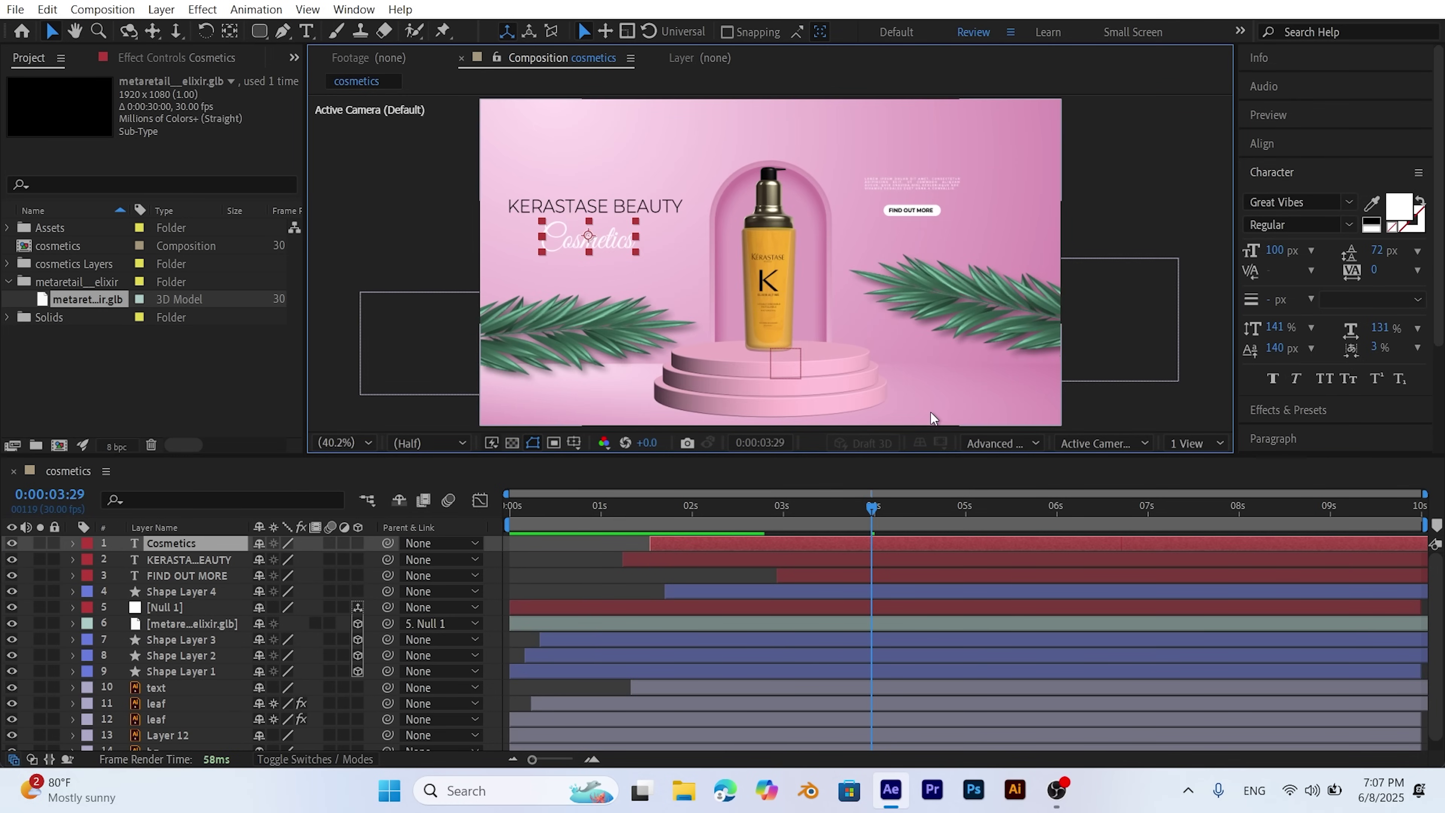
pyautogui.moveTo(871, 506); pyautogui.dragTo(491, 517)
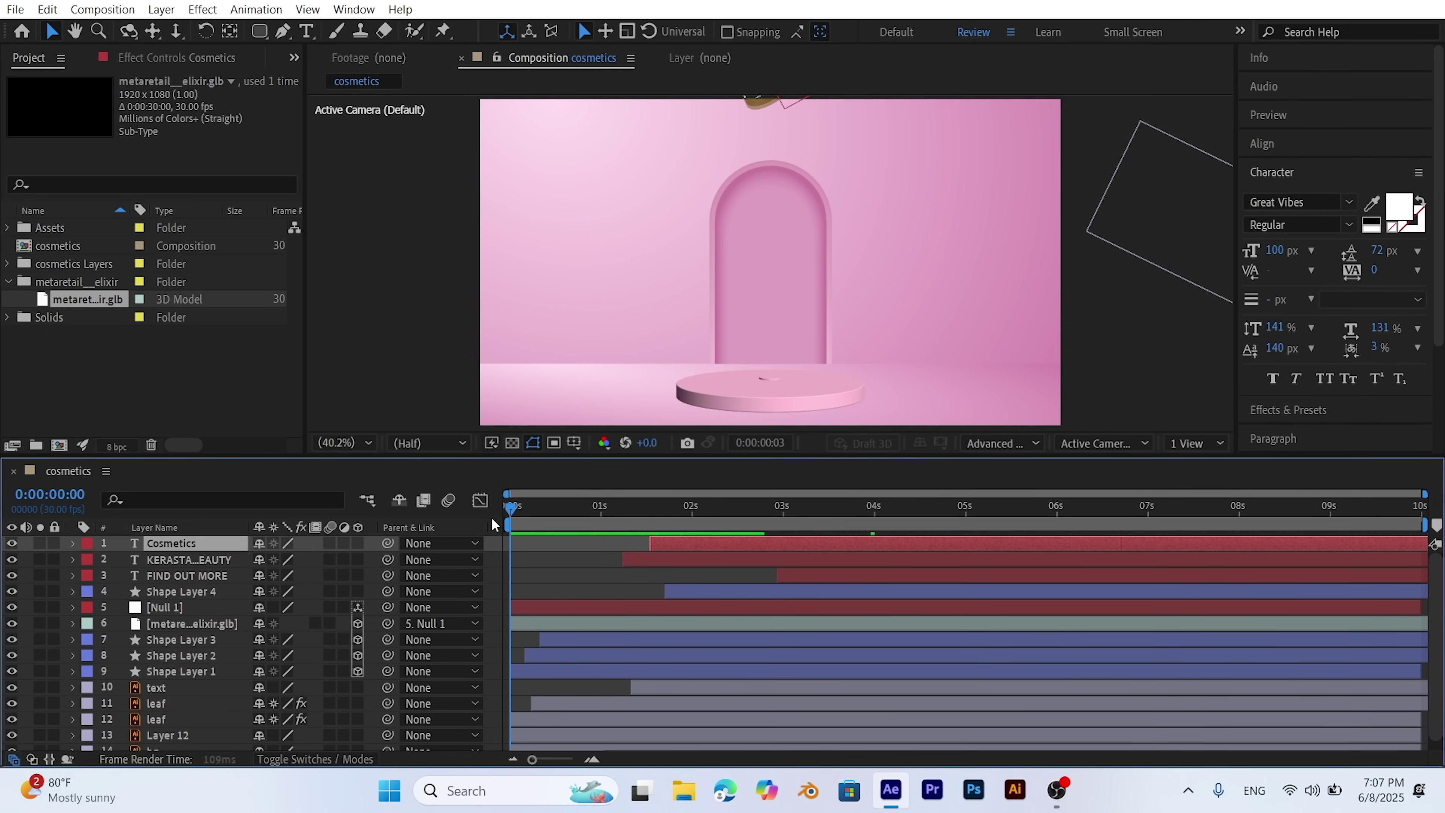
pyautogui.click(494, 587)
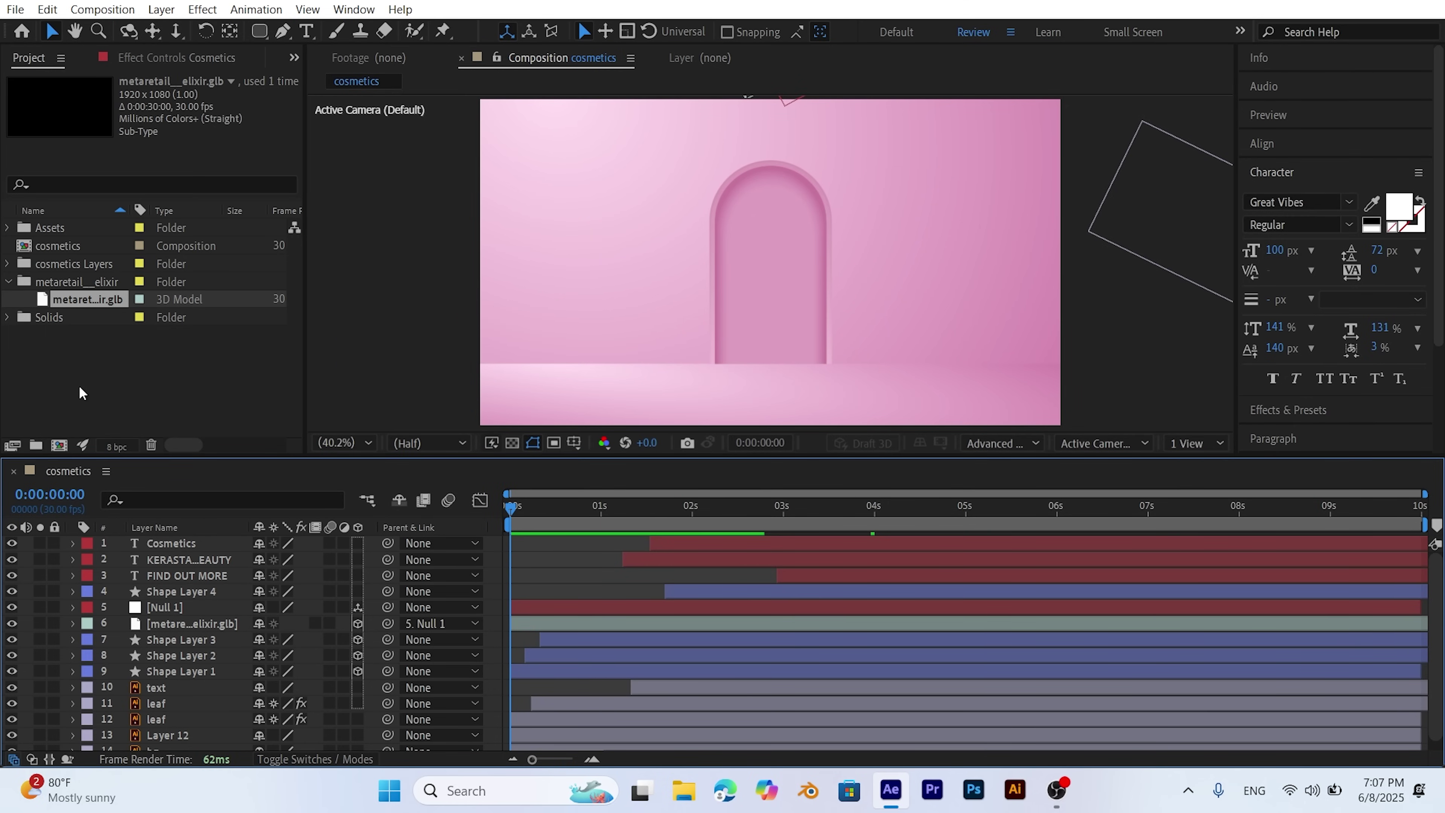
pyautogui.click(8, 228)
pyautogui.moveTo(73, 253); pyautogui.dragTo(188, 754)
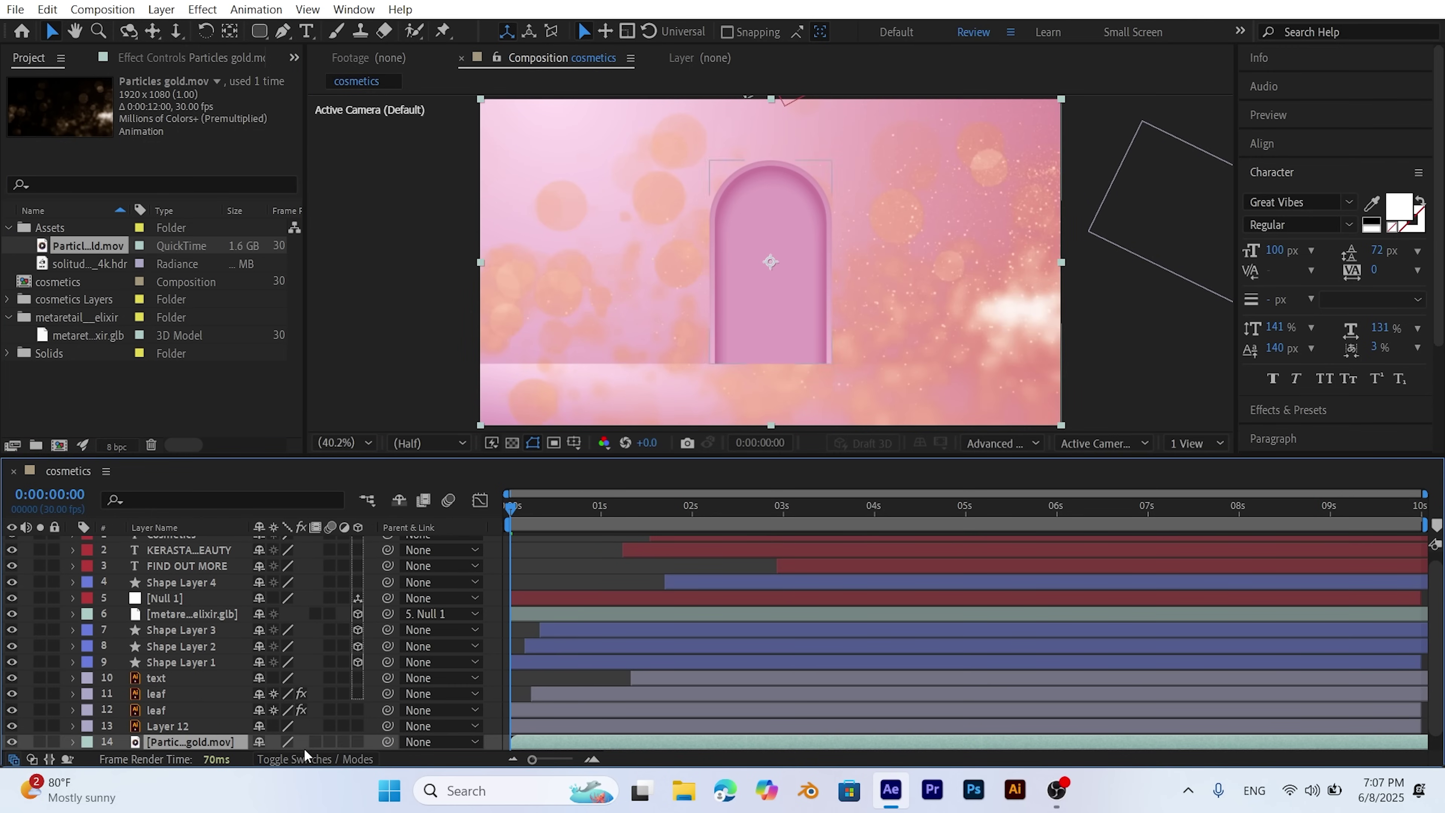
# Set the blending mode of the Particles gold.mov layer to Screen.
pyautogui.click(310, 759)
pyautogui.click(275, 739)
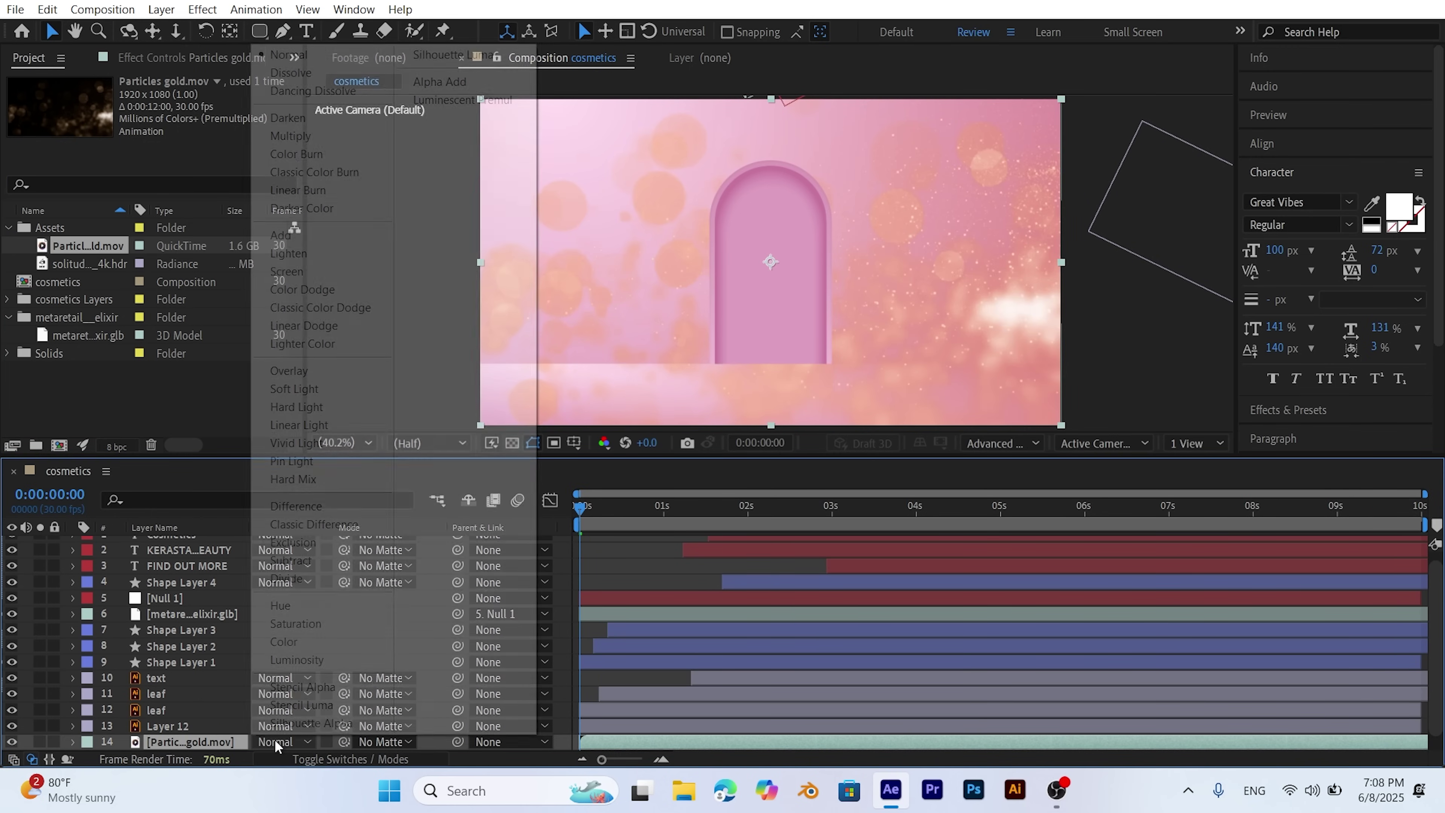
pyautogui.click(274, 272)
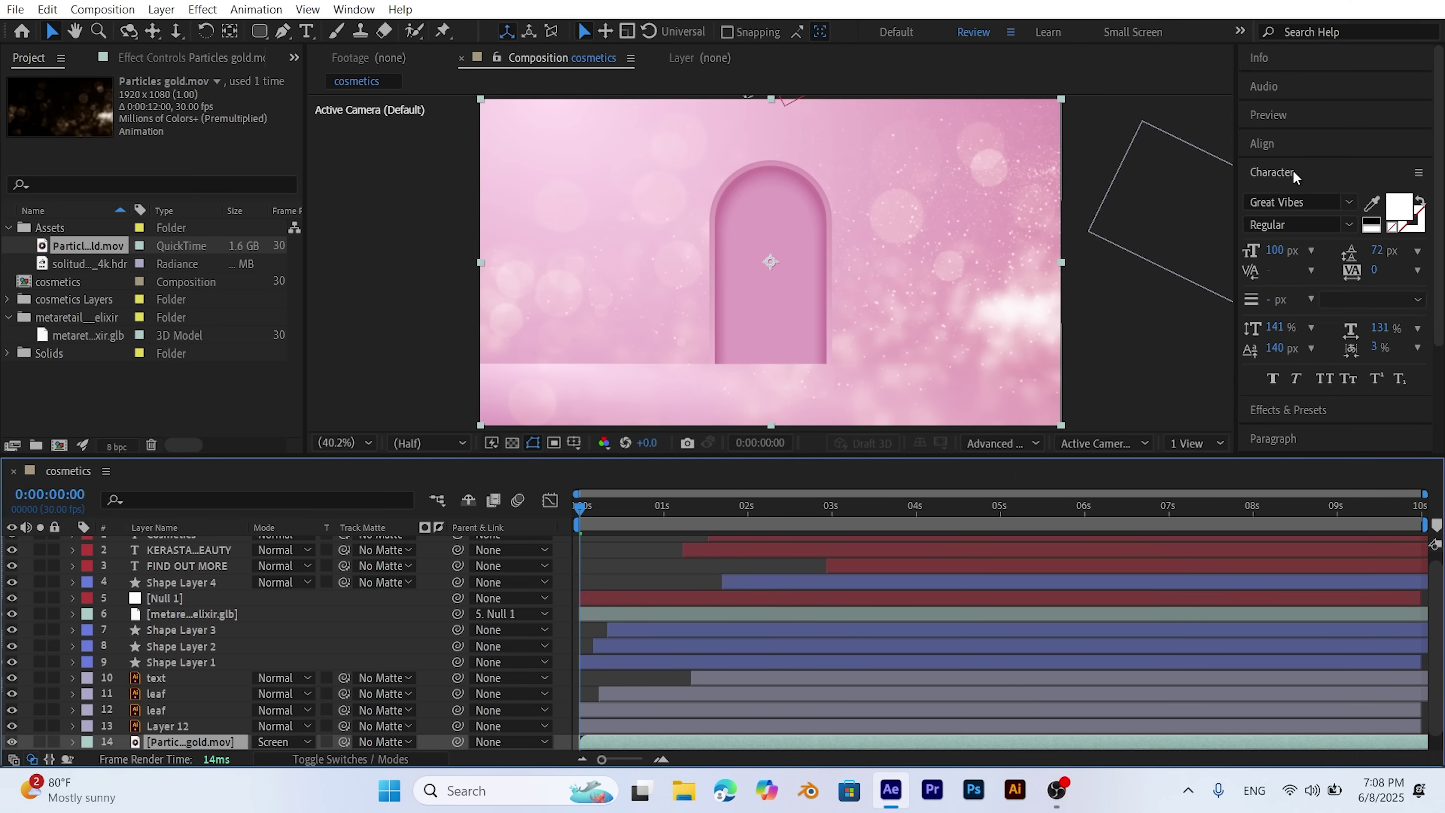
# Apply the Fast Box Blur effect to the Particles gold.mov layer with a blur radius of 2.
pyautogui.click(1296, 408)
pyautogui.click(1311, 223)
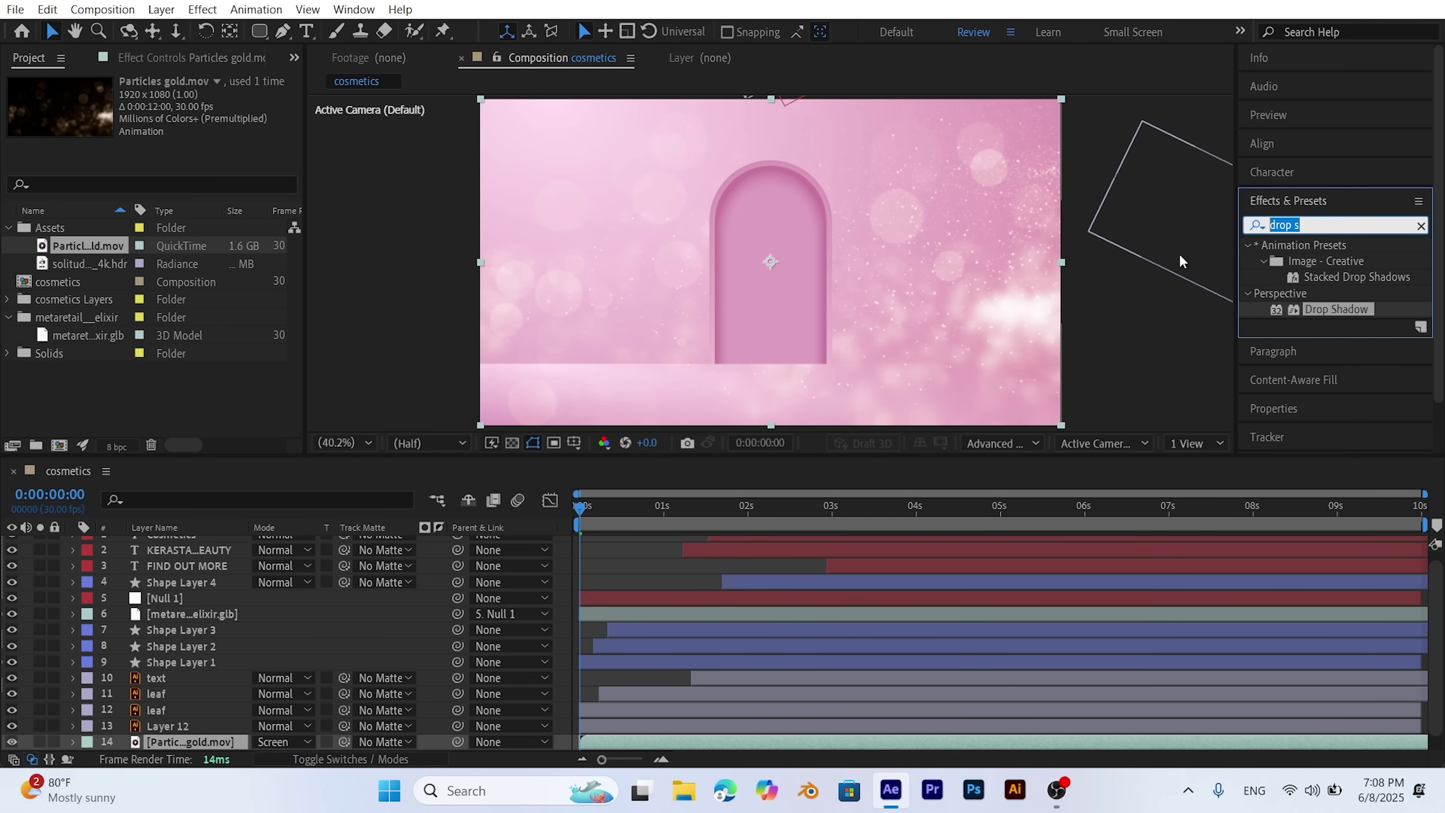
pyautogui.write('fast')
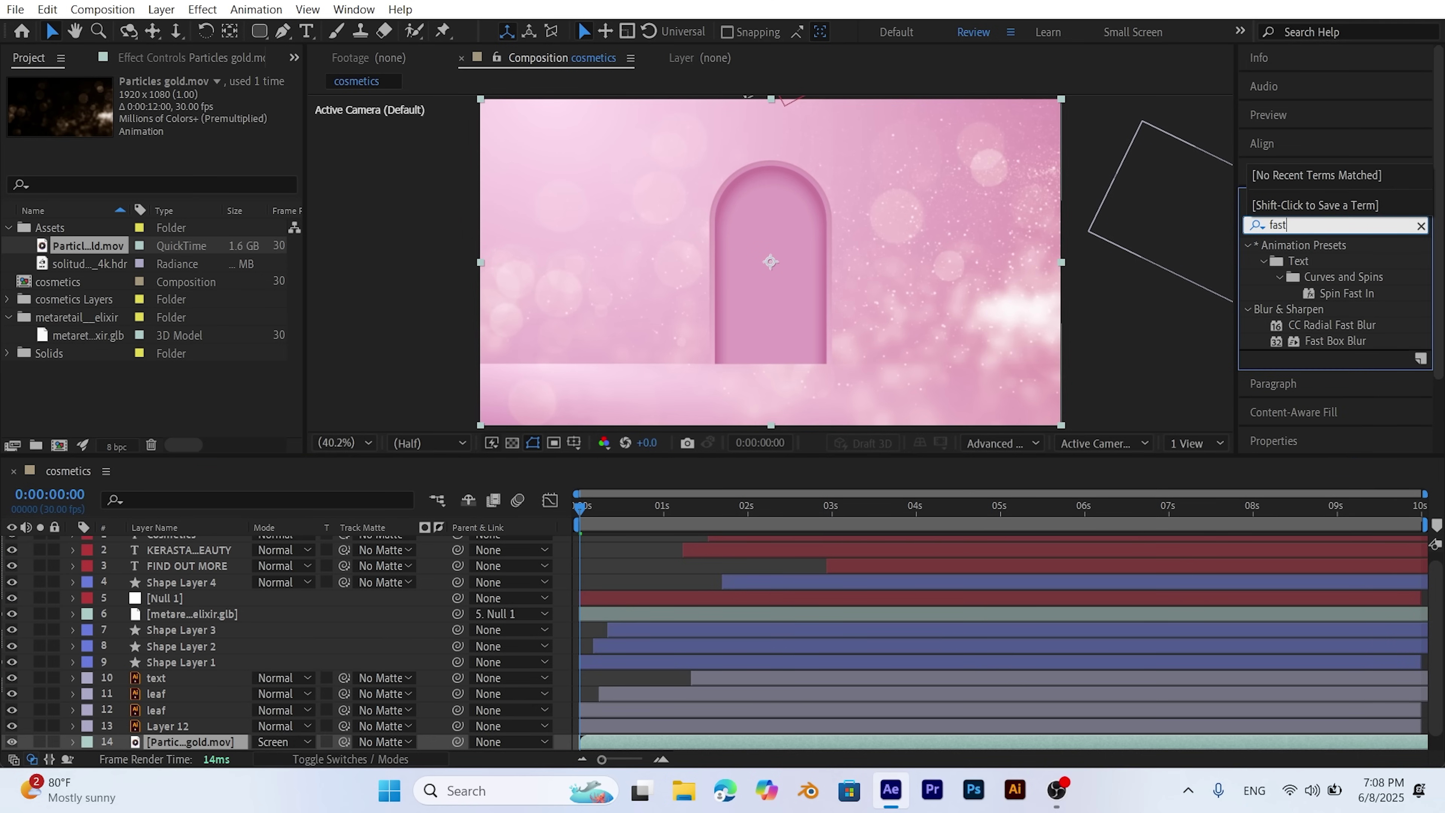
pyautogui.moveTo(1340, 342); pyautogui.dragTo(181, 725)
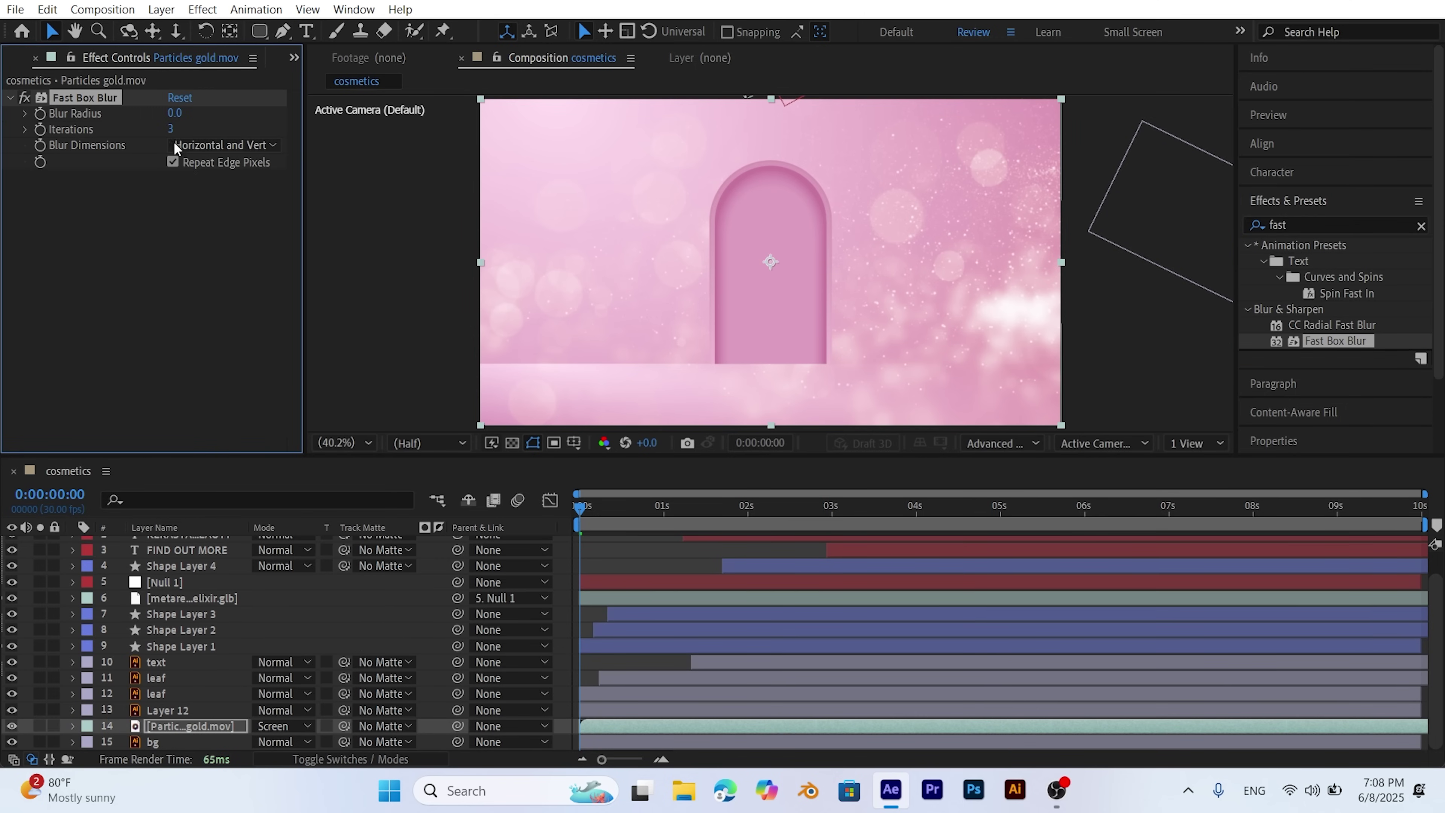
pyautogui.write('2')
pyautogui.click(191, 342)
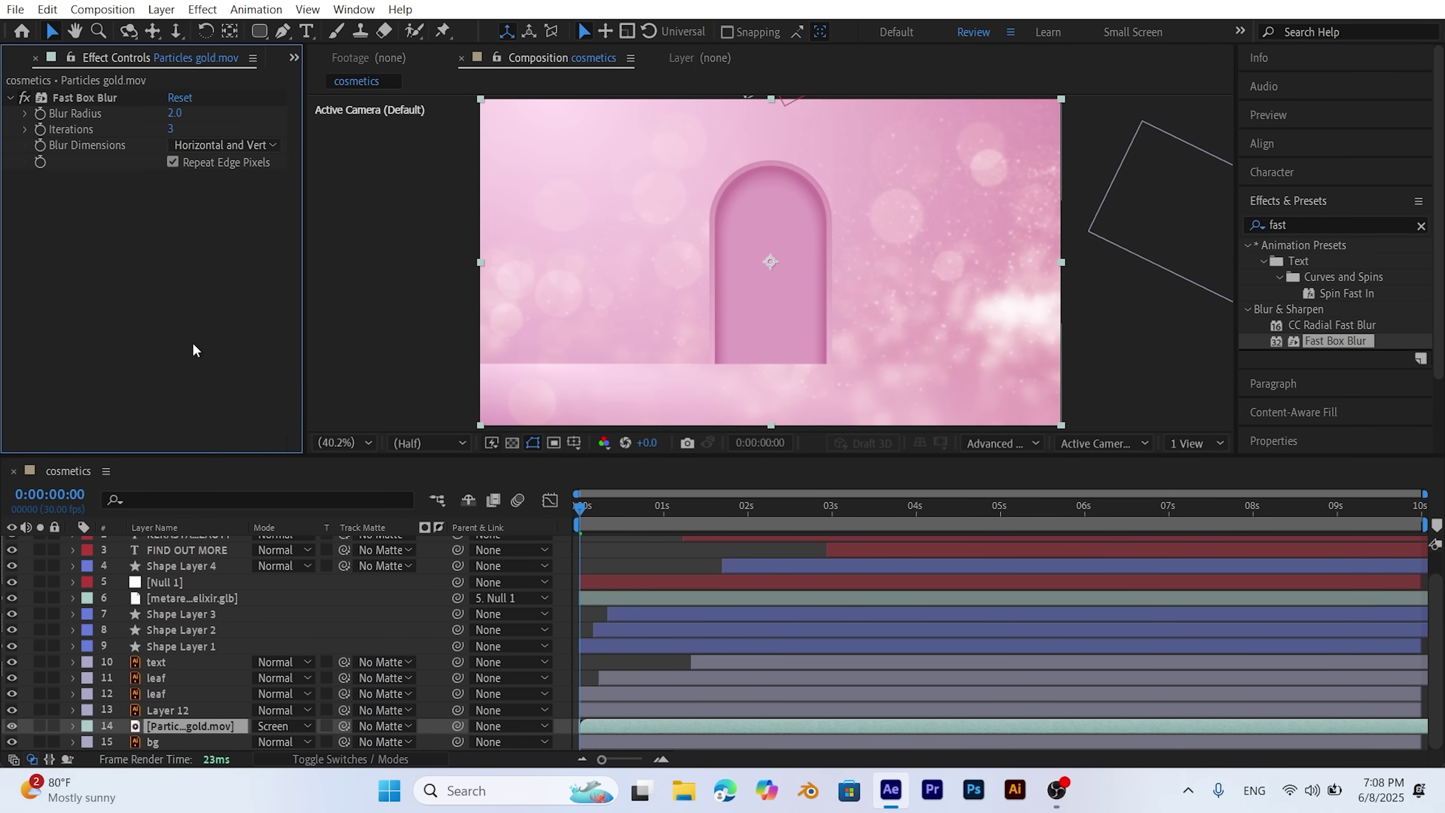
# Preview the composition with the blurred particles from the start through 0:00:03:29.
pyautogui.click(413, 603)
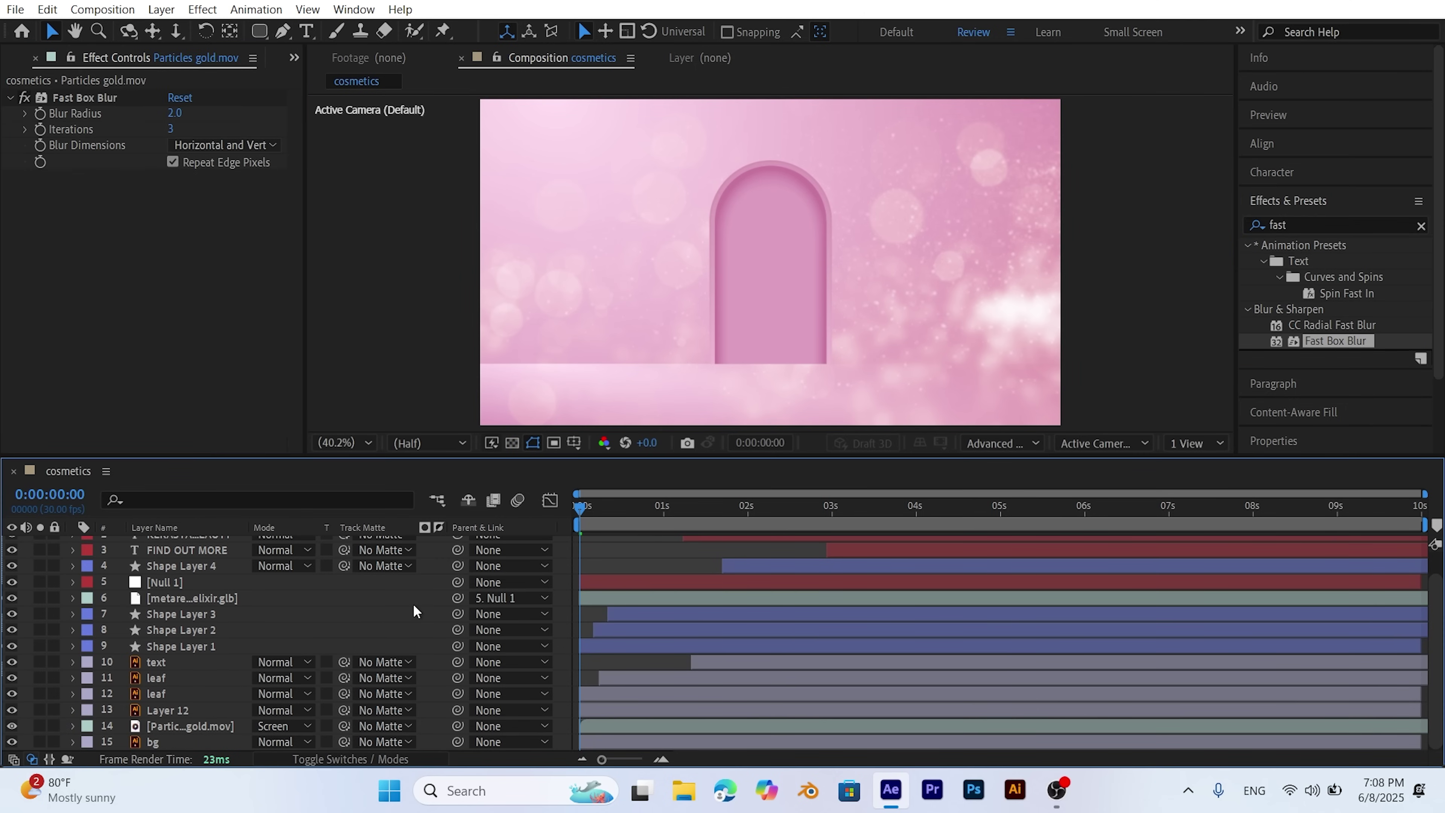
pyautogui.press('space')
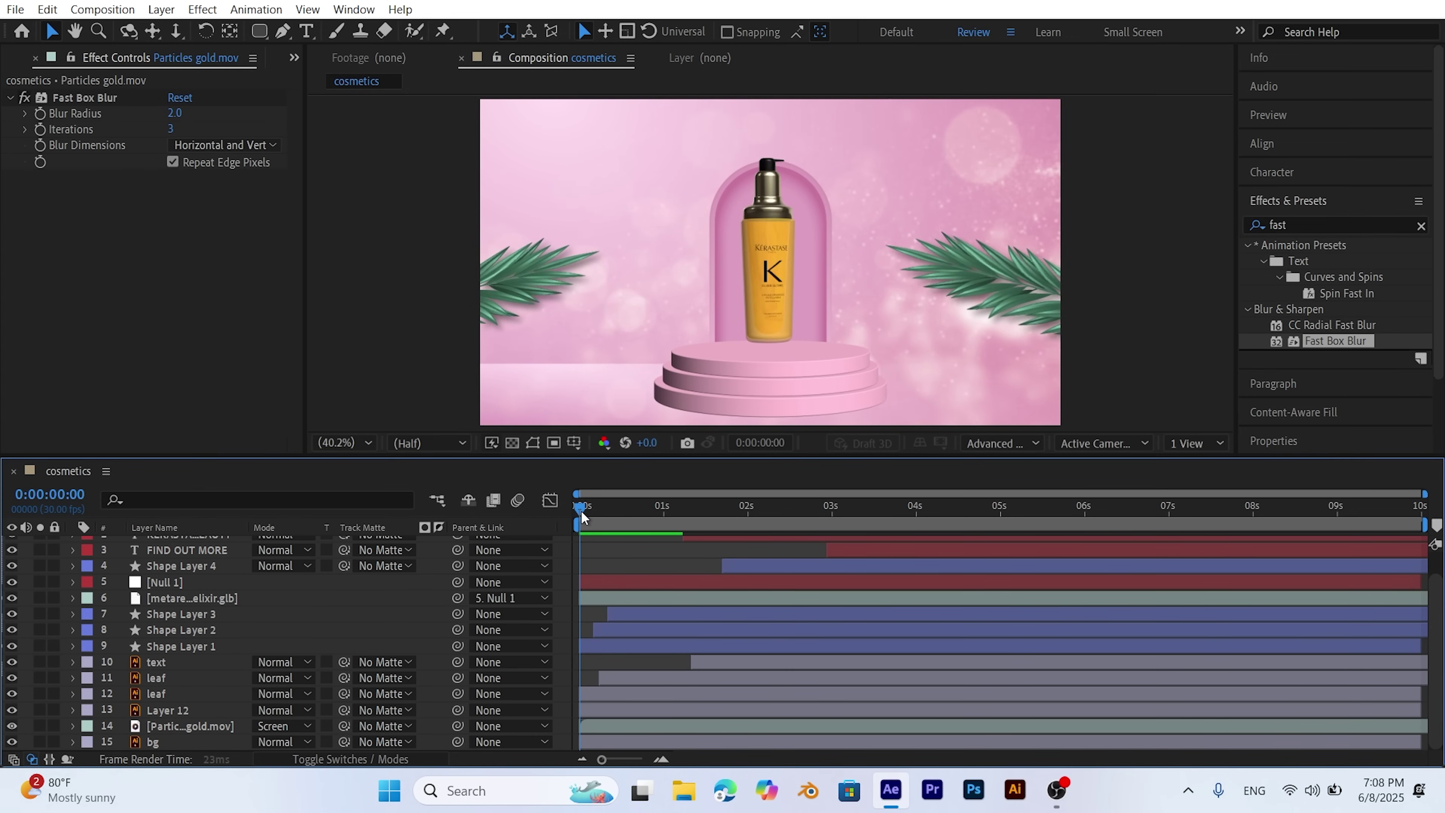
pyautogui.click(580, 511)
pyautogui.moveTo(580, 508); pyautogui.dragTo(772, 506)
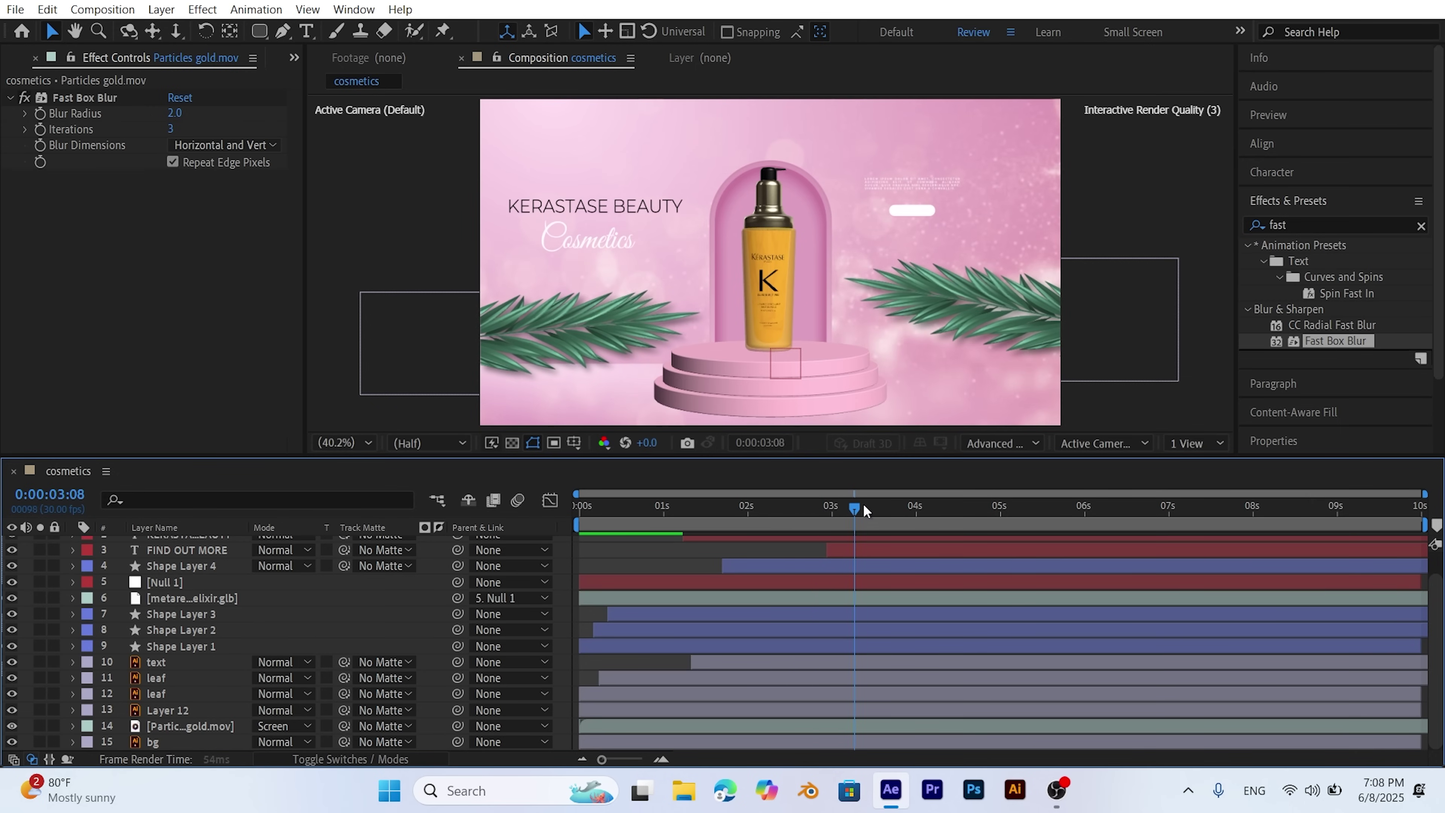
pyautogui.moveTo(863, 504); pyautogui.dragTo(913, 512)
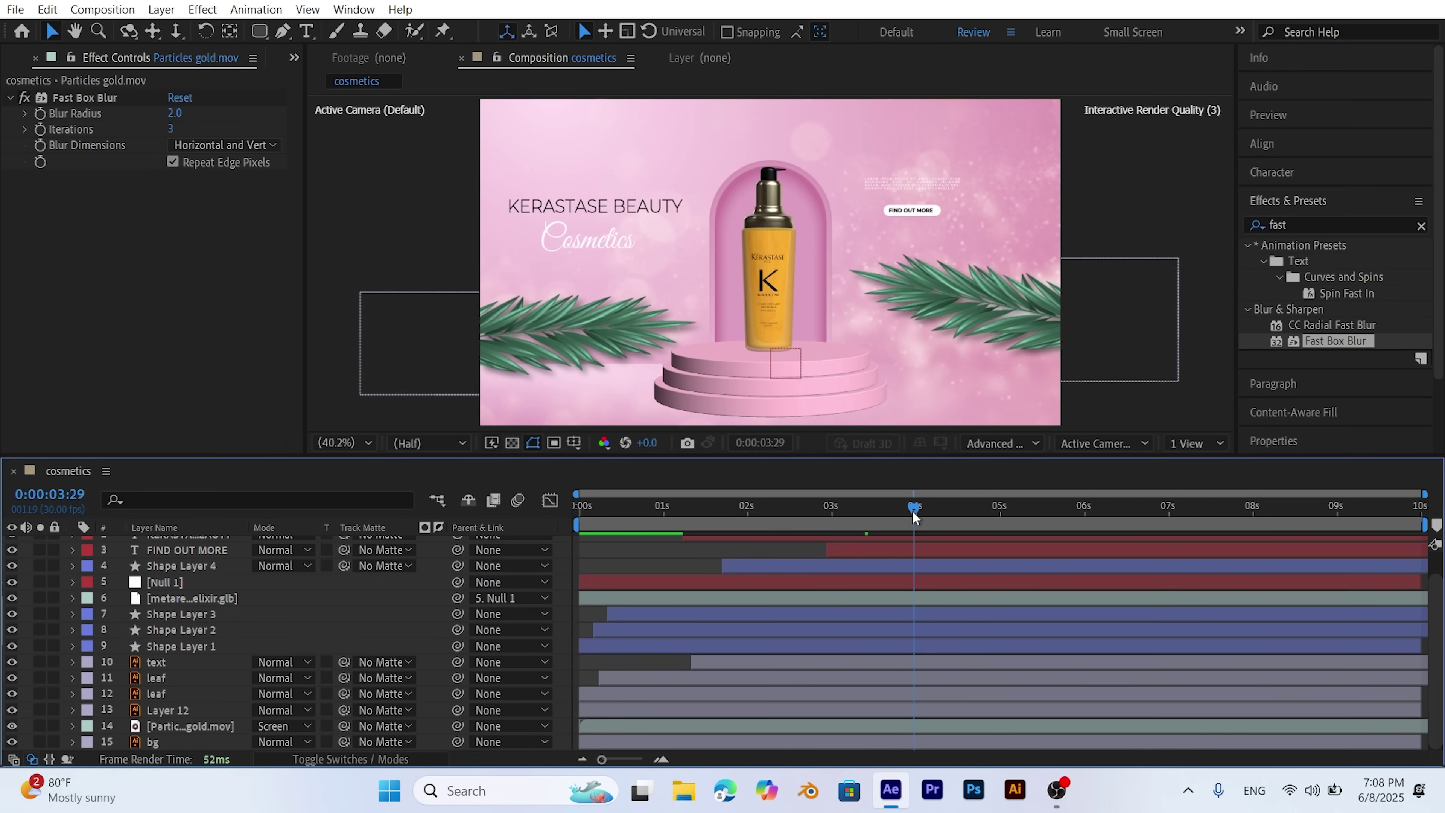
# Go to 0:00:01:12 and add a new null object above all layers.
pyautogui.moveTo(800, 514); pyautogui.dragTo(696, 534)
pyautogui.scroll(2, 259, 599)
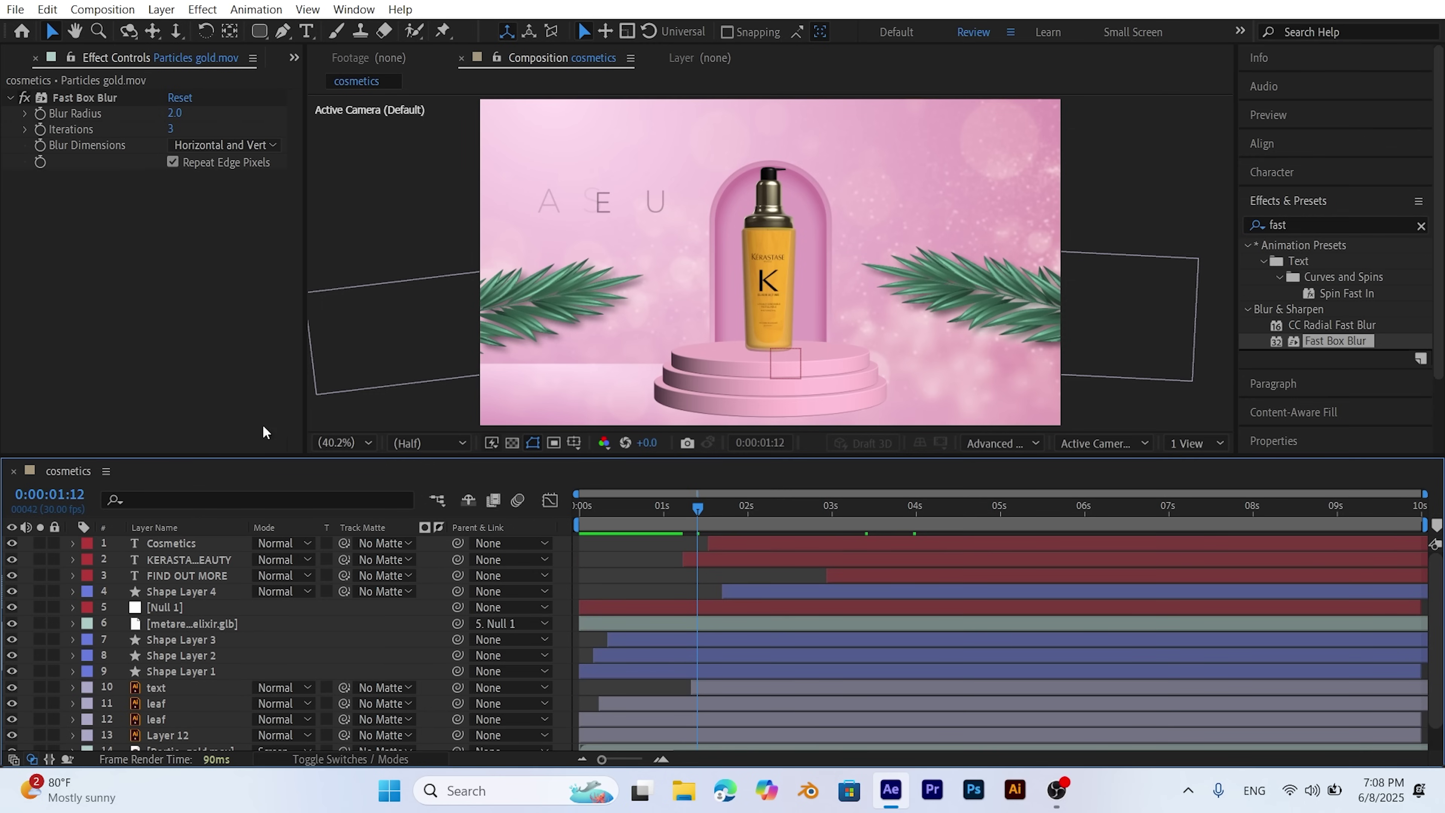
pyautogui.click(161, 9)
pyautogui.moveTo(194, 27)
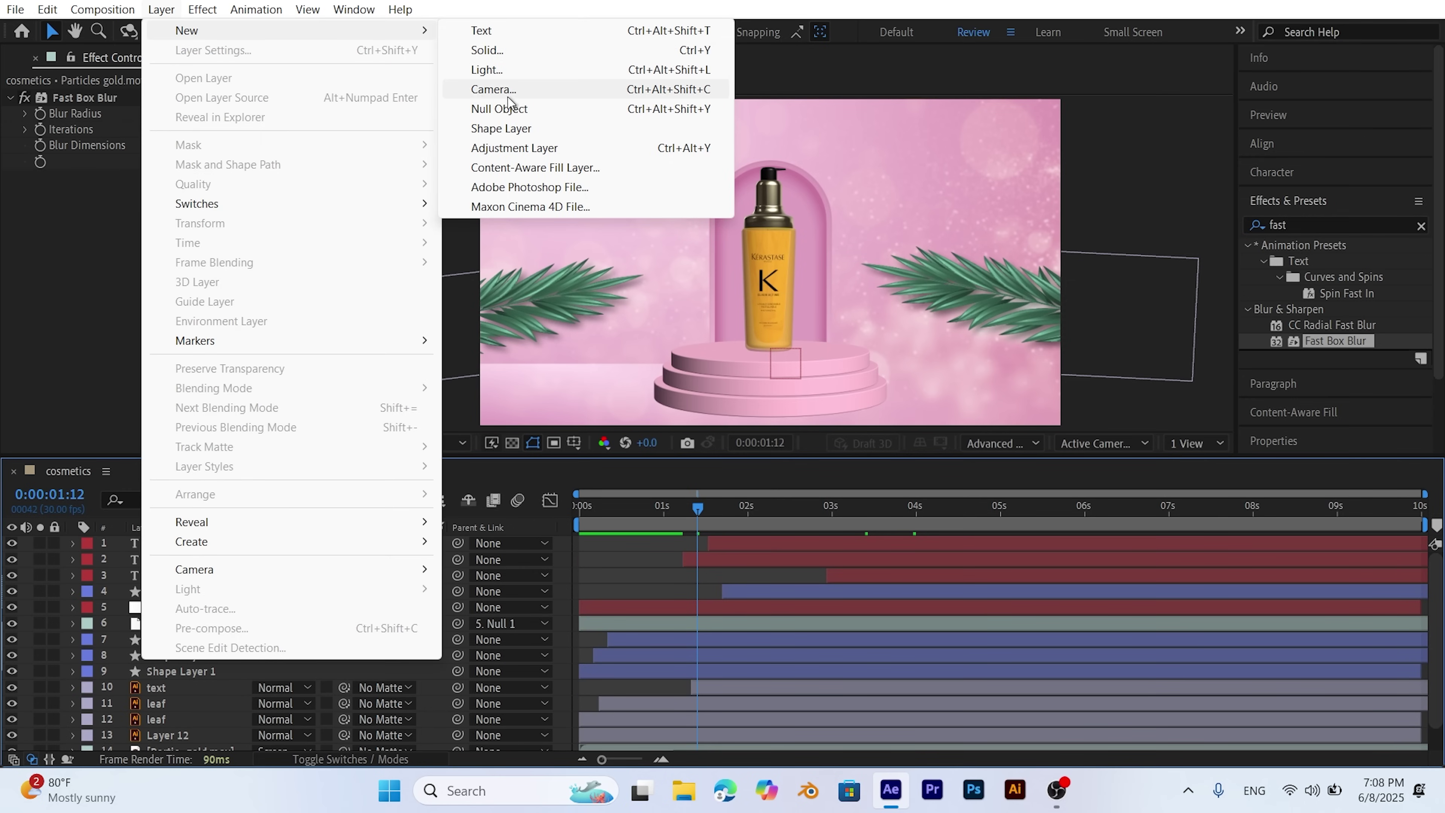
pyautogui.click(500, 108)
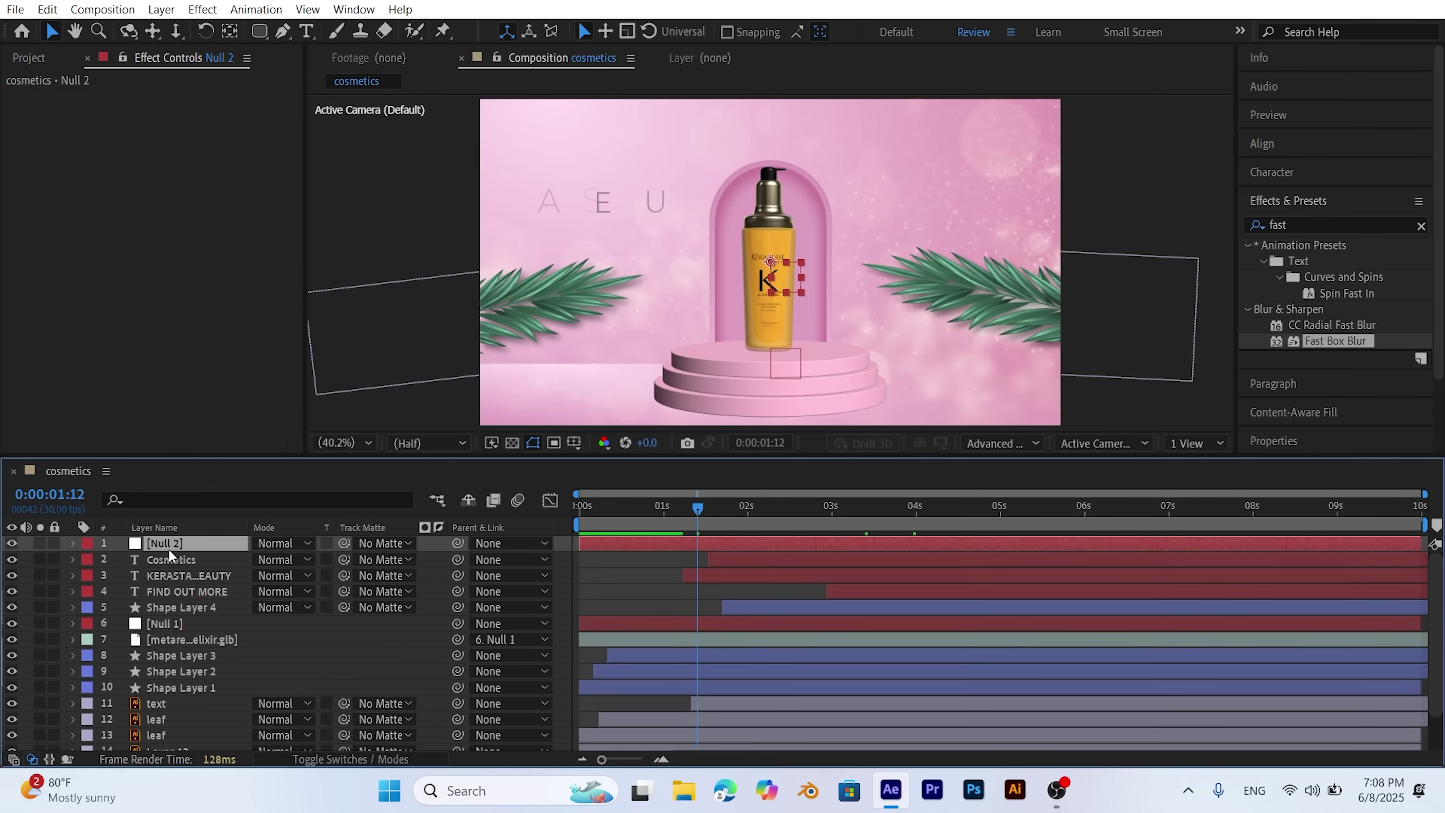
# Parent all layers except the 3D bottle model to the new null, and make the null start at 0:00:01:12.
pyautogui.scroll(-3, 174, 619)
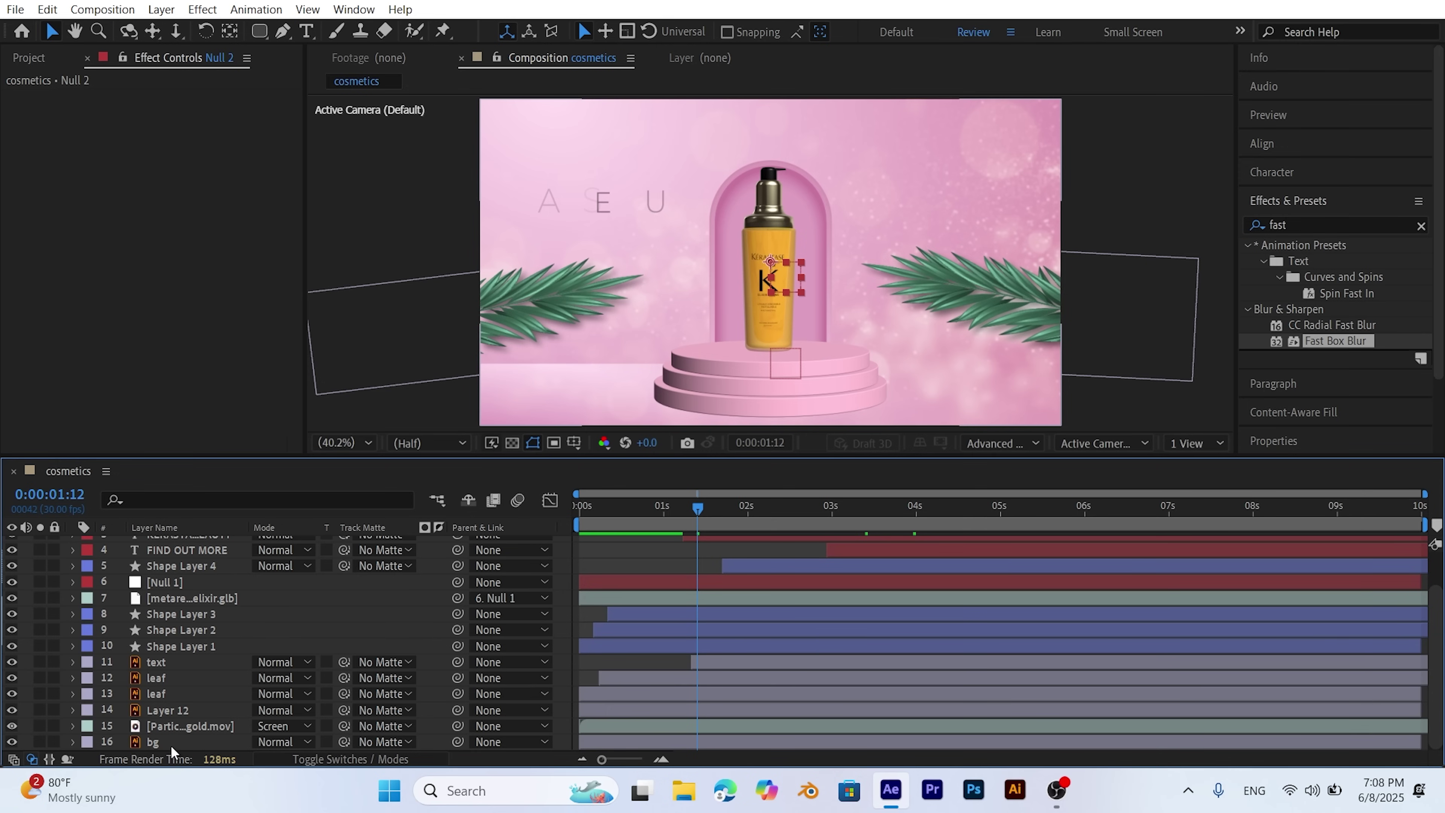
pyautogui.moveTo(168, 743)
pyautogui.mouseDown()
pyautogui.moveTo(169, 626)
pyautogui.moveTo(291, 592)
pyautogui.mouseUp()
pyautogui.moveTo(213, 563); pyautogui.dragTo(173, 556)
pyautogui.scroll(2, 187, 591)
pyautogui.moveTo(457, 560); pyautogui.dragTo(156, 544)
pyautogui.click(155, 544)
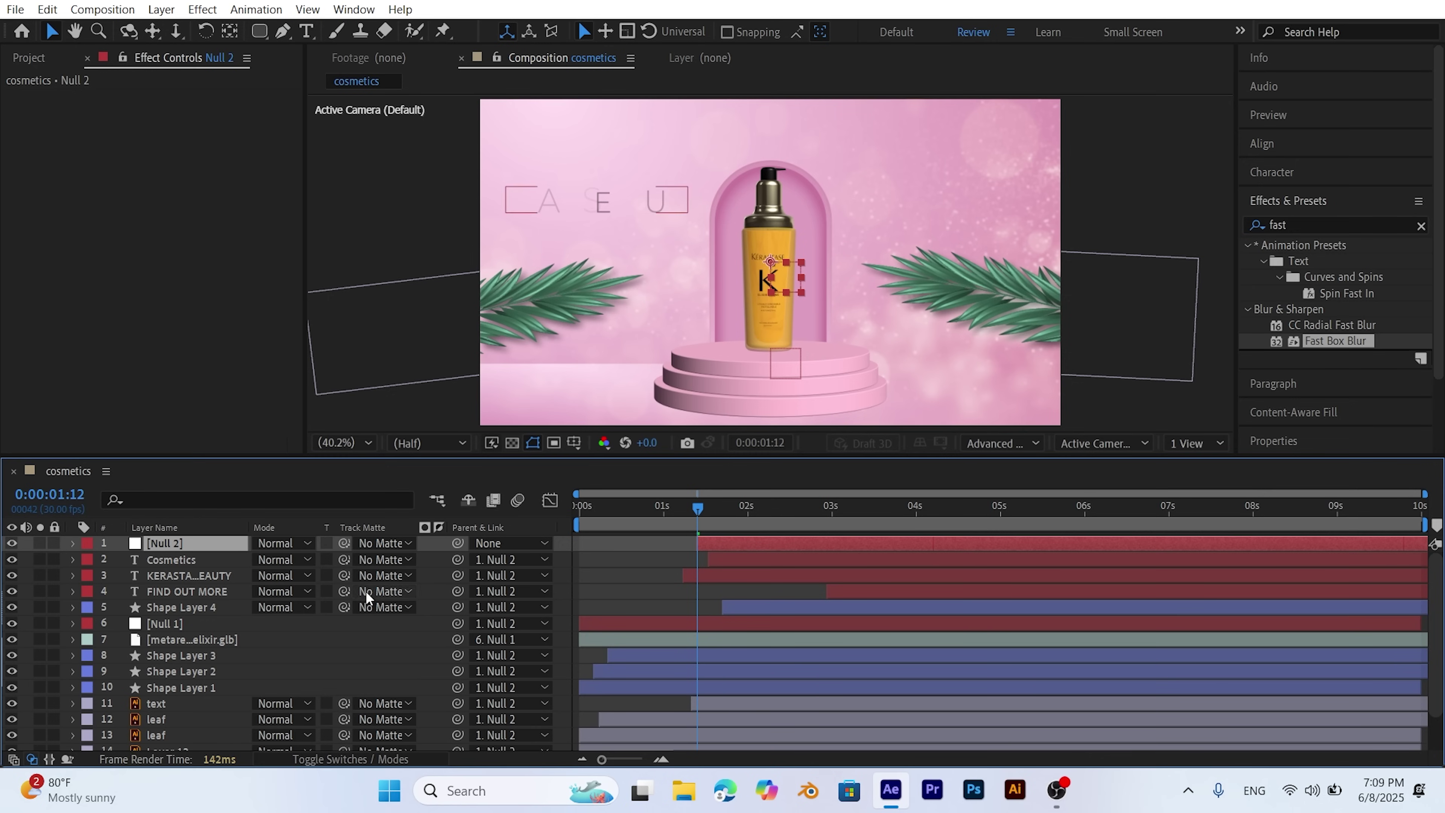
# Using the bottle null's last keyframe as reference, start Null 2 at 0:00:01:10 and add a 100% Scale keyframe there.
pyautogui.click(183, 624)
pyautogui.press('u')
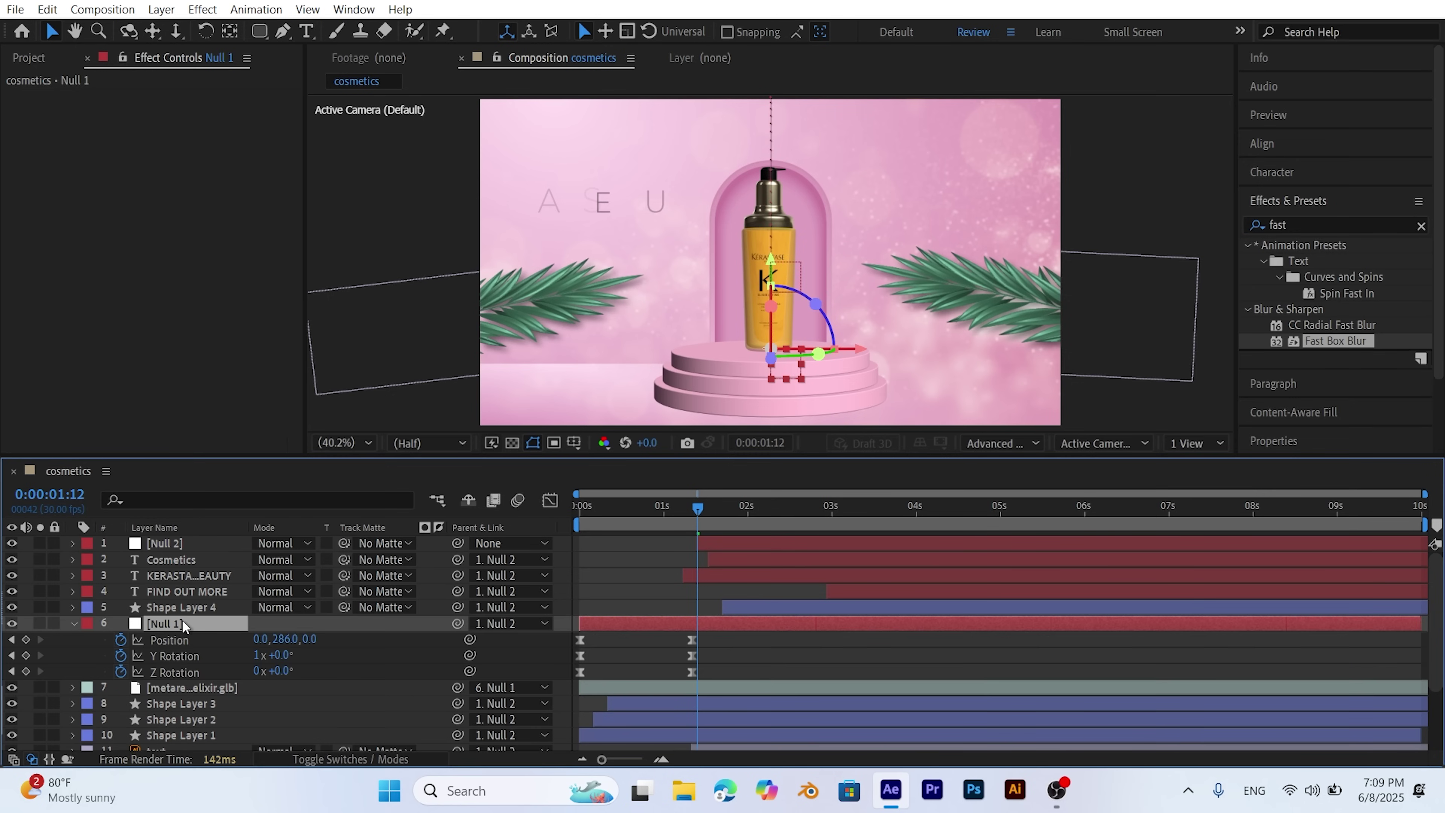
pyautogui.click(11, 640)
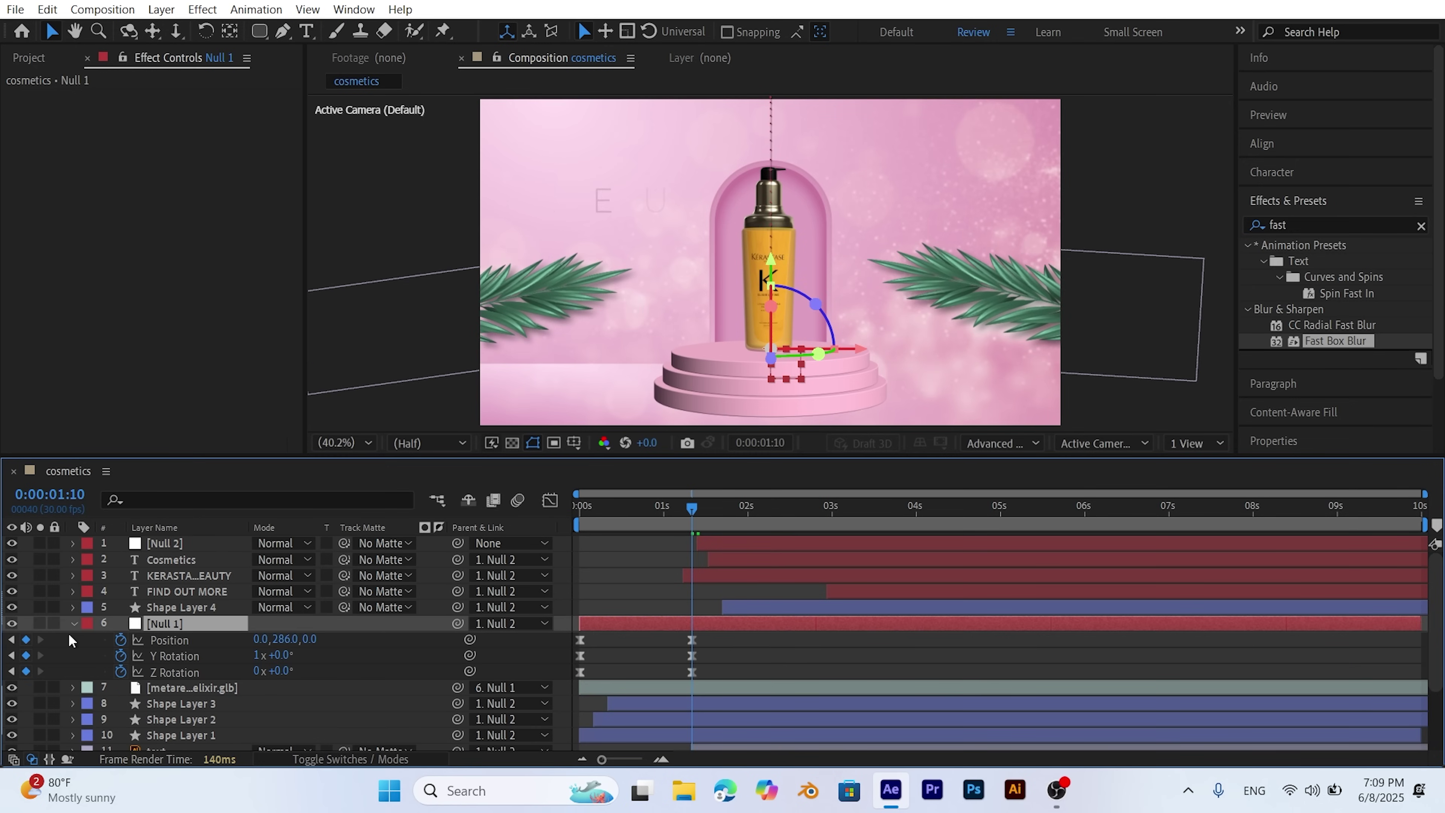
pyautogui.click(715, 546)
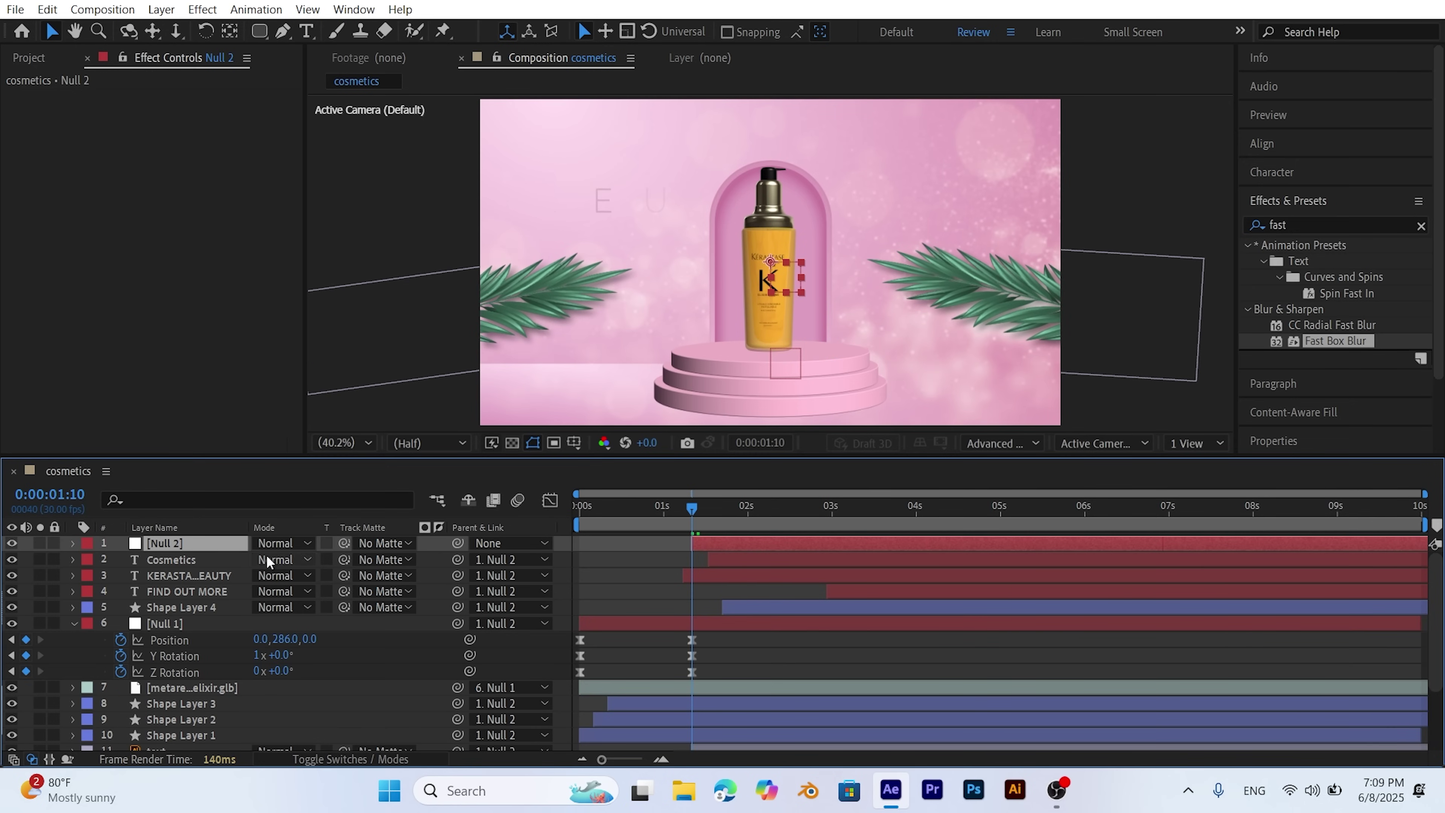
pyautogui.press('s')
pyautogui.click(121, 560)
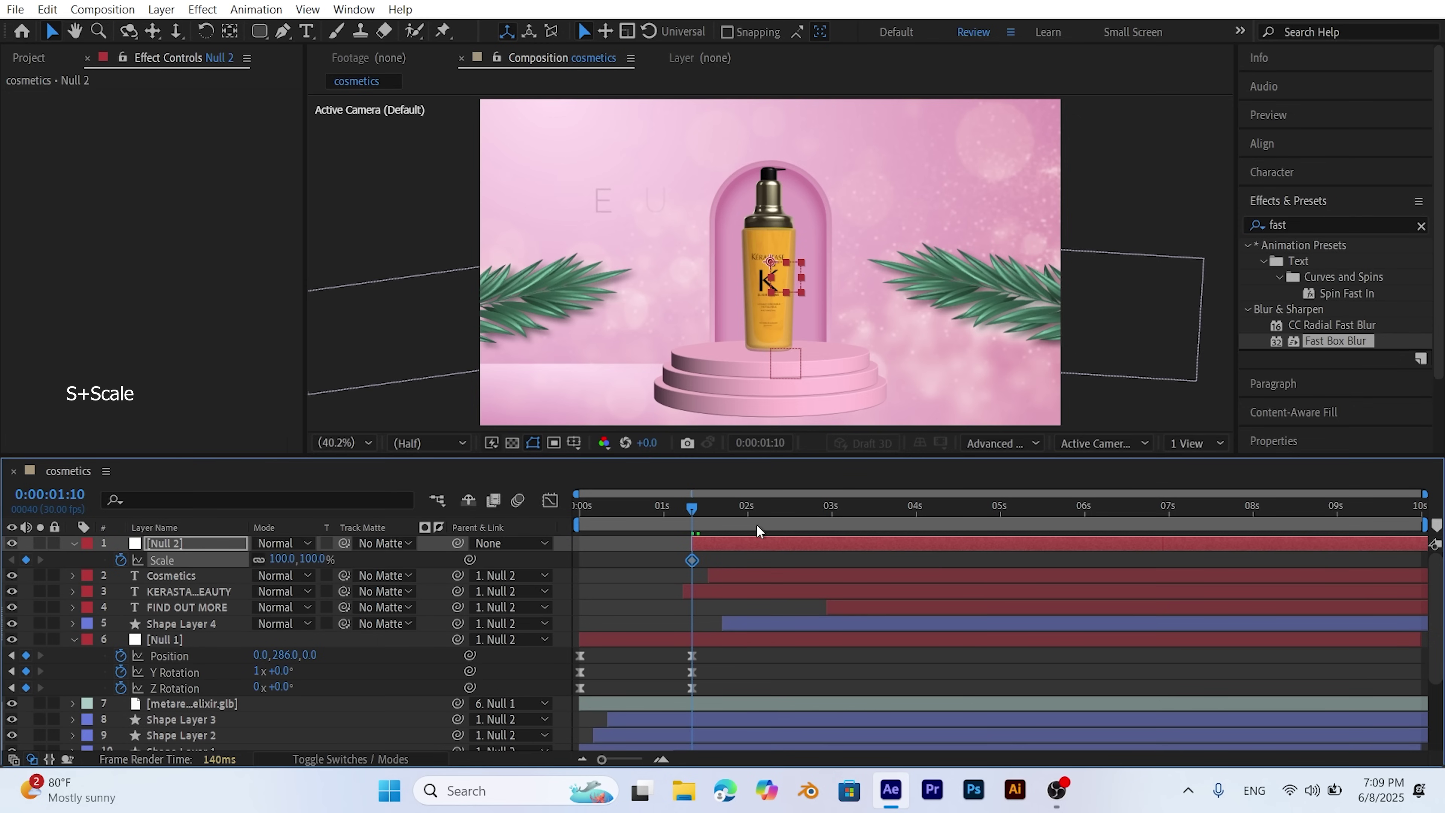
# Advance 35 frames to 0:00:02:15 and set Null 2's Scale to 105%.
pyautogui.click(769, 447)
pyautogui.write('+')
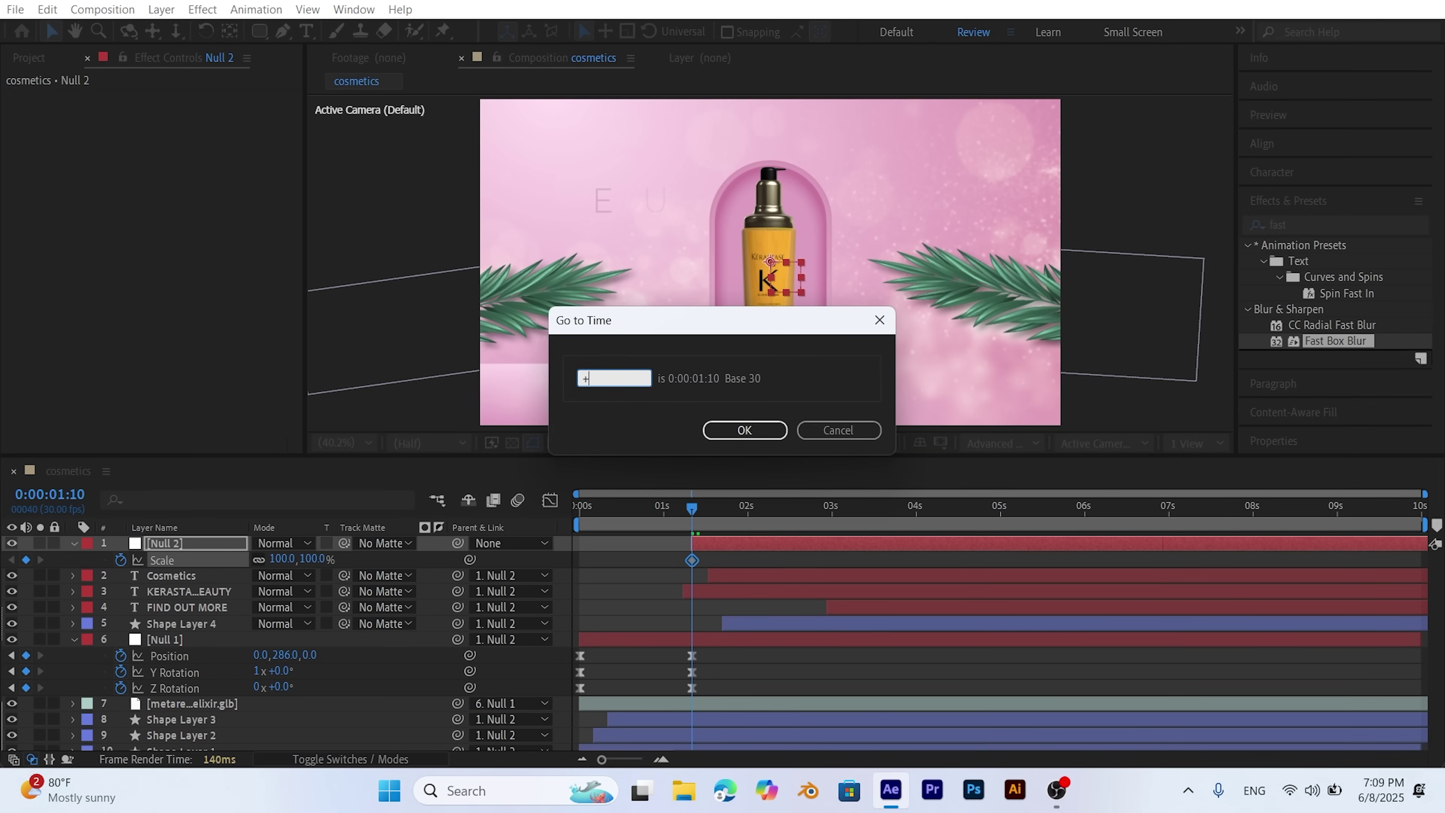
pyautogui.write('35')
pyautogui.press('Return')
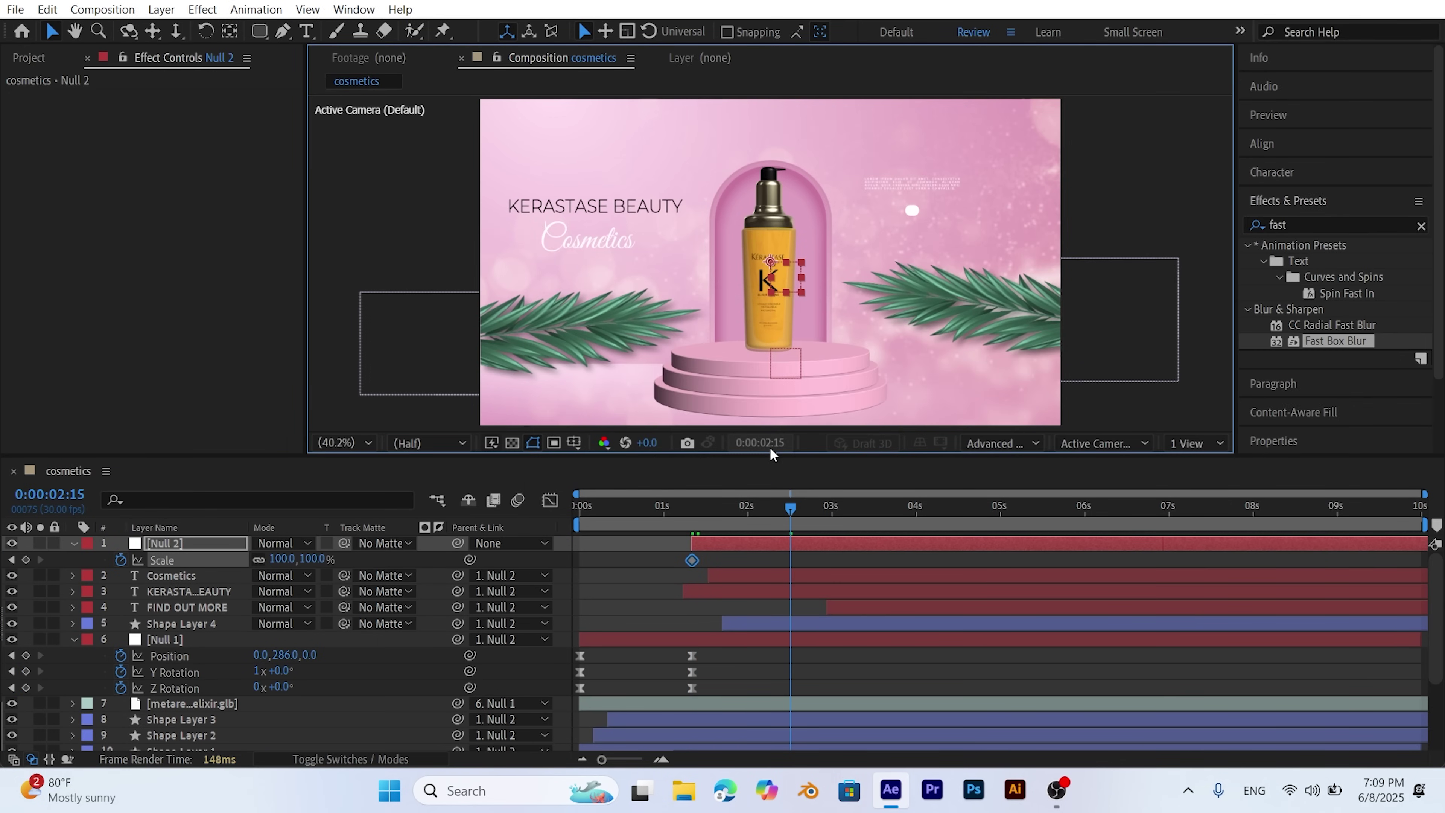
pyautogui.click(274, 558)
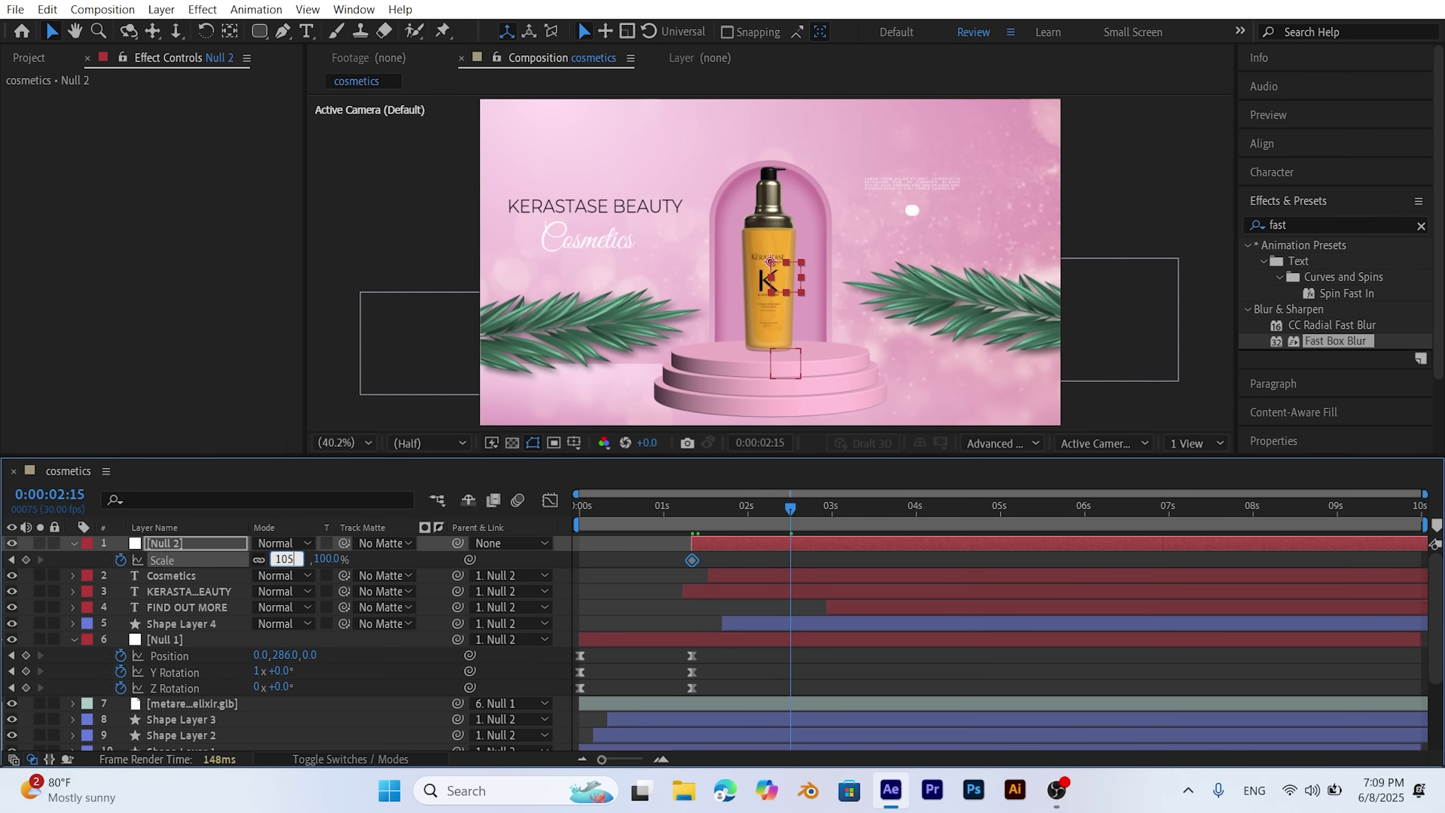
pyautogui.write('105')
pyautogui.press('Return')
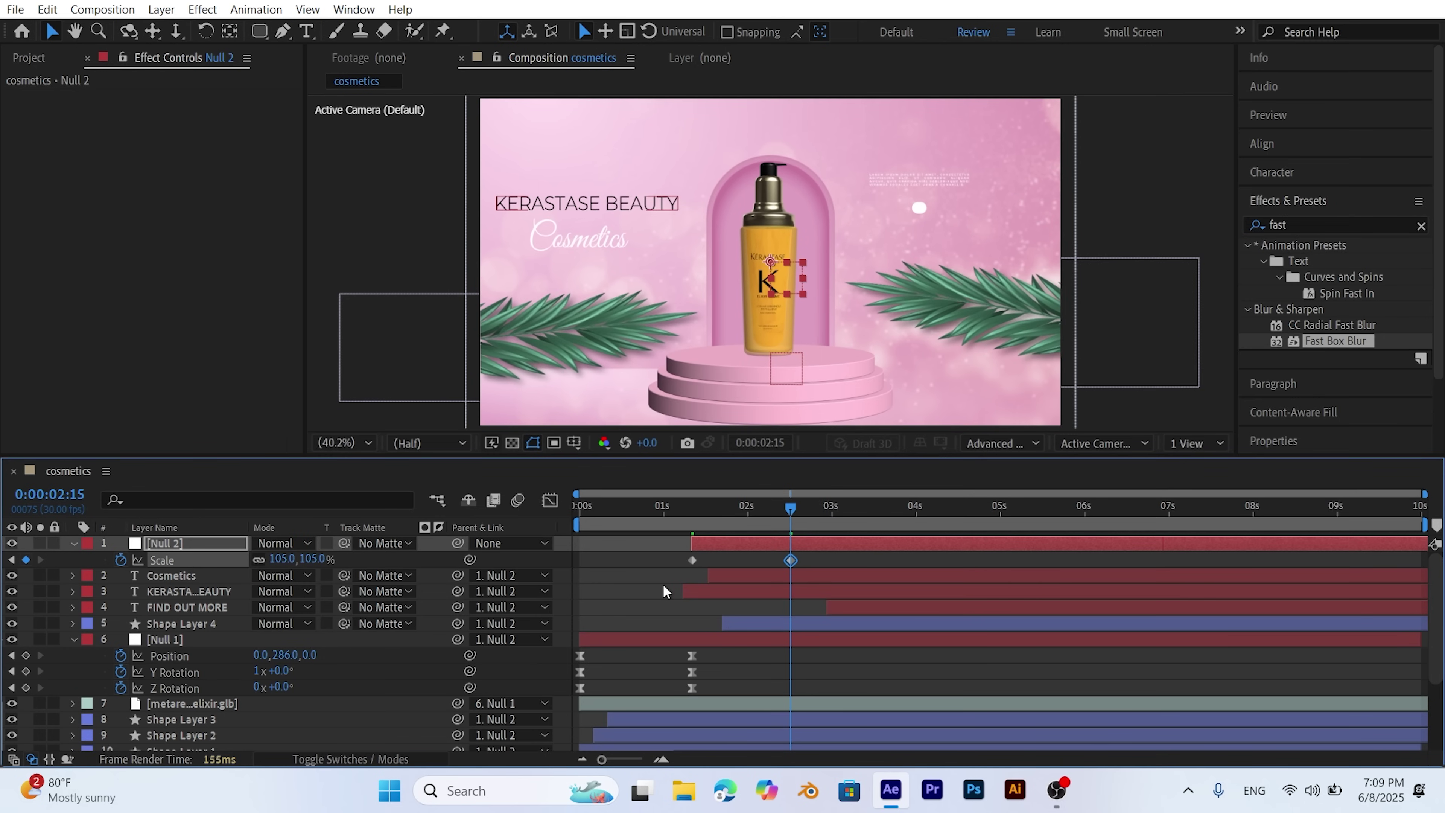
# Apply Easy Ease to both of Null 2's Scale keyframes and reshape the speed graph so the scaling slows gradually at the end.
pyautogui.moveTo(808, 561); pyautogui.dragTo(687, 568)
pyautogui.rightClick(694, 567)
pyautogui.moveTo(790, 548)
pyautogui.click(987, 603)
pyautogui.click(550, 501)
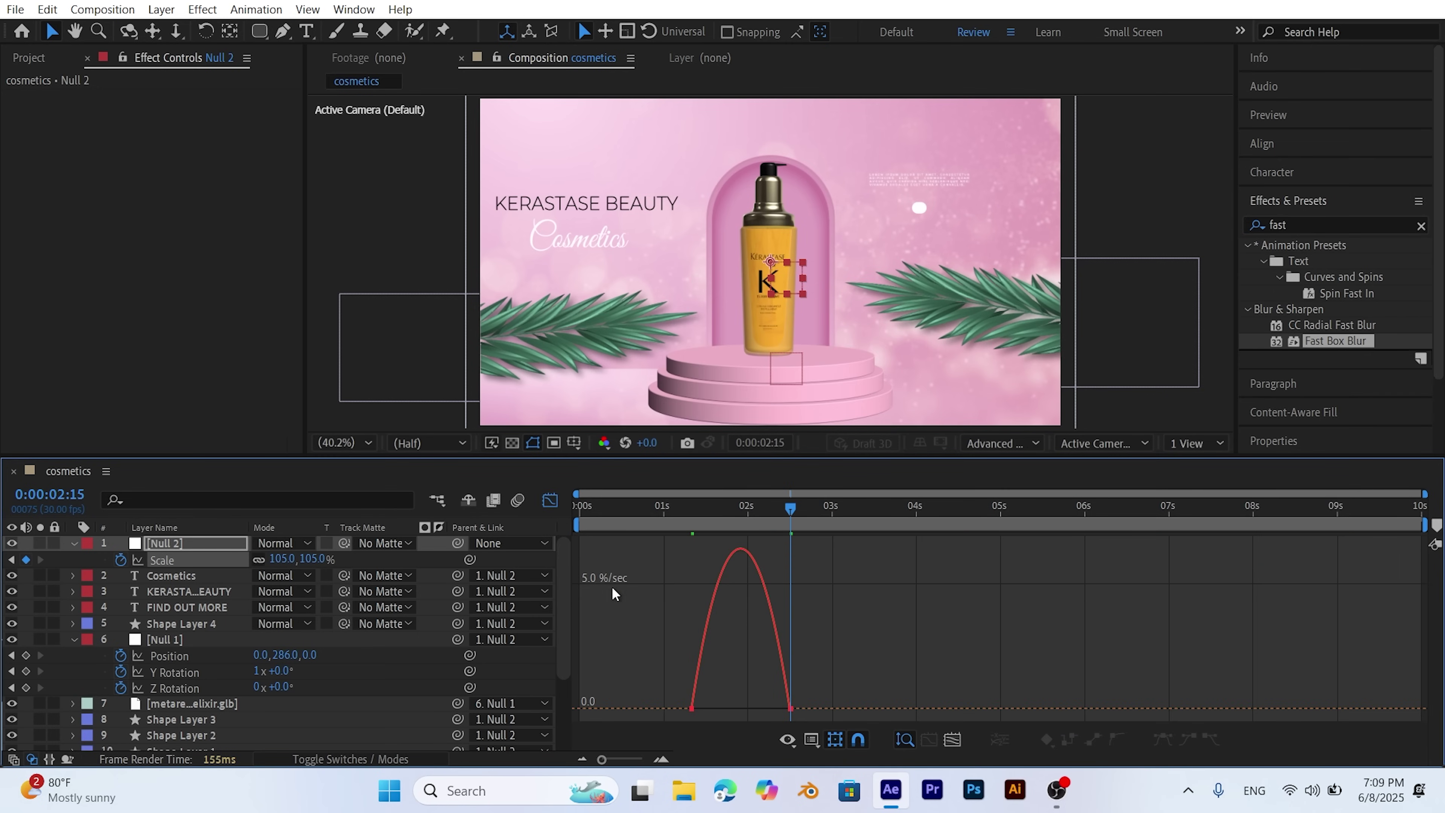
pyautogui.moveTo(775, 725); pyautogui.dragTo(707, 708)
pyautogui.click(550, 500)
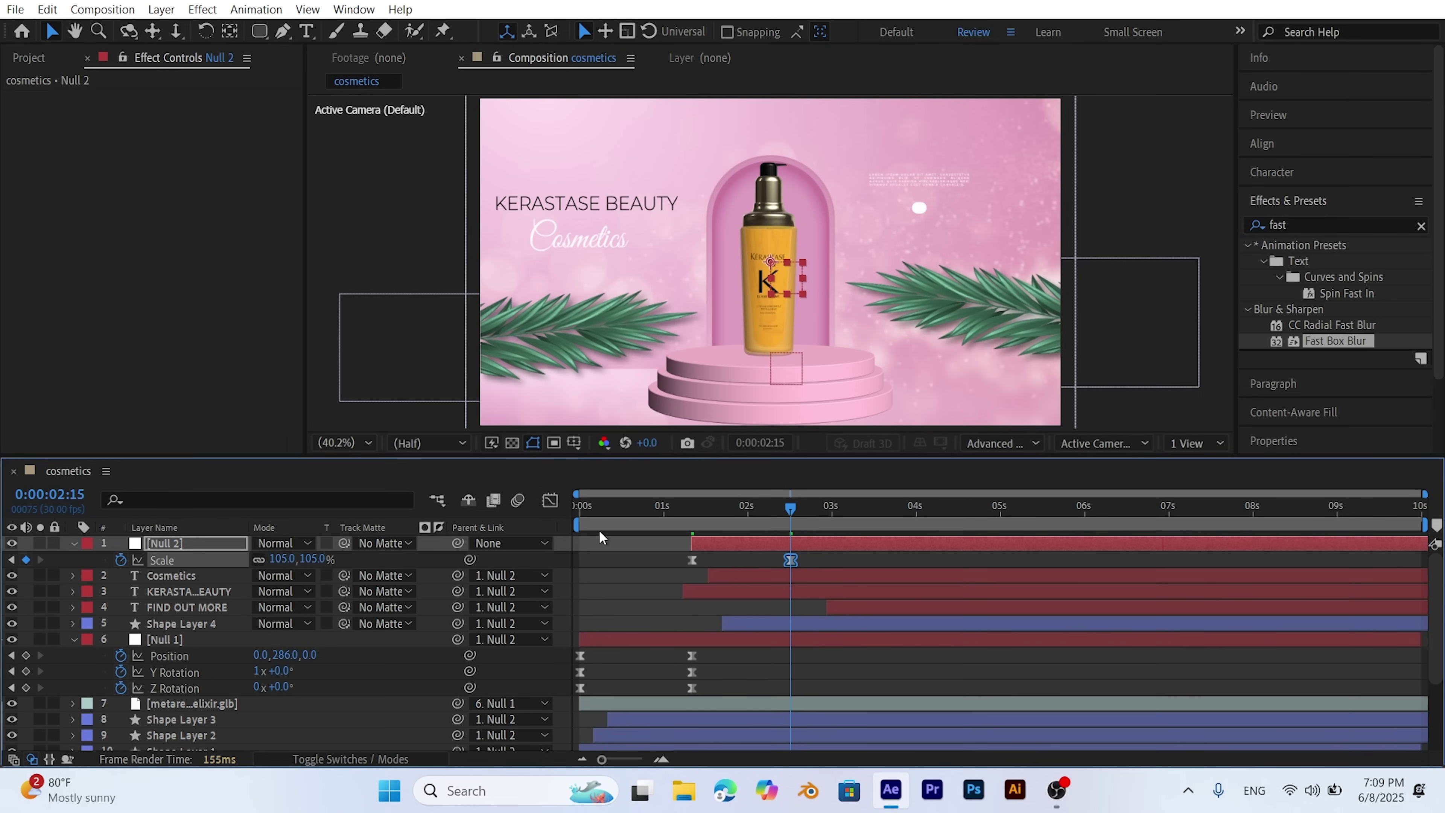
# Shift the Null 2 layer with its Scale keyframes to start at 0:00:01:01, and collapse both nulls' properties.
pyautogui.click(664, 517)
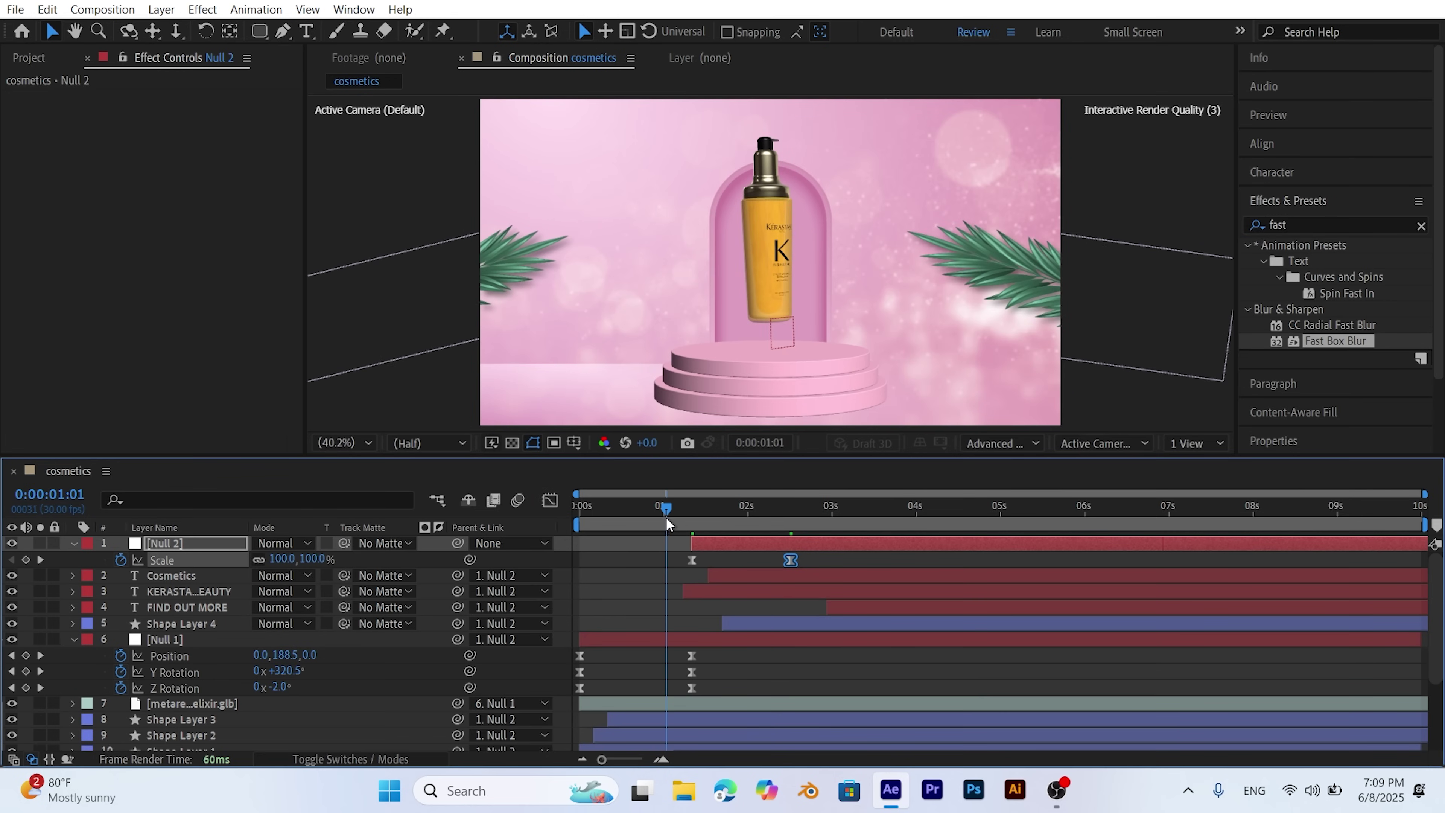
pyautogui.moveTo(716, 546); pyautogui.dragTo(691, 549)
pyautogui.press('Home')
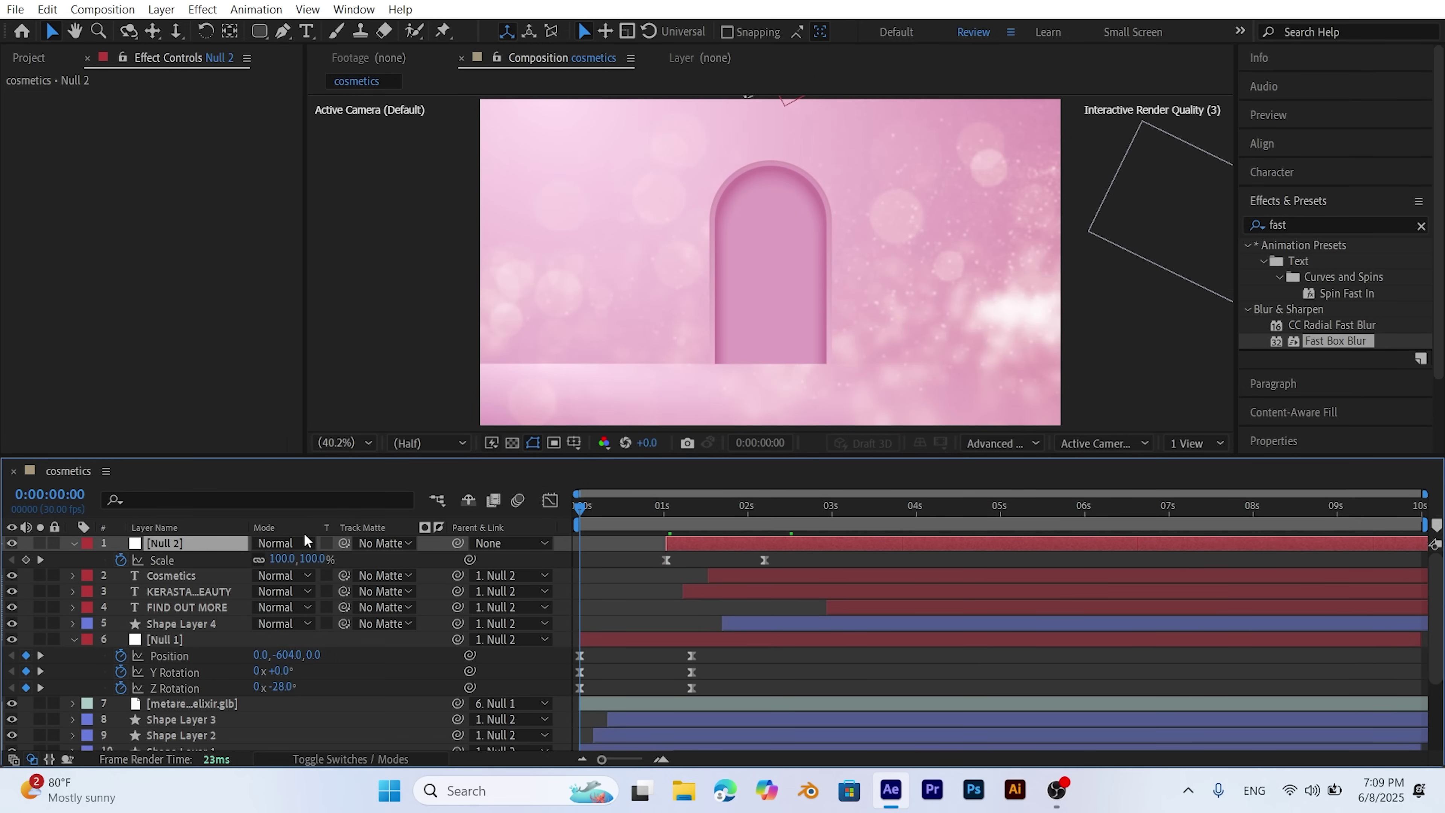
pyautogui.click(73, 544)
pyautogui.click(72, 623)
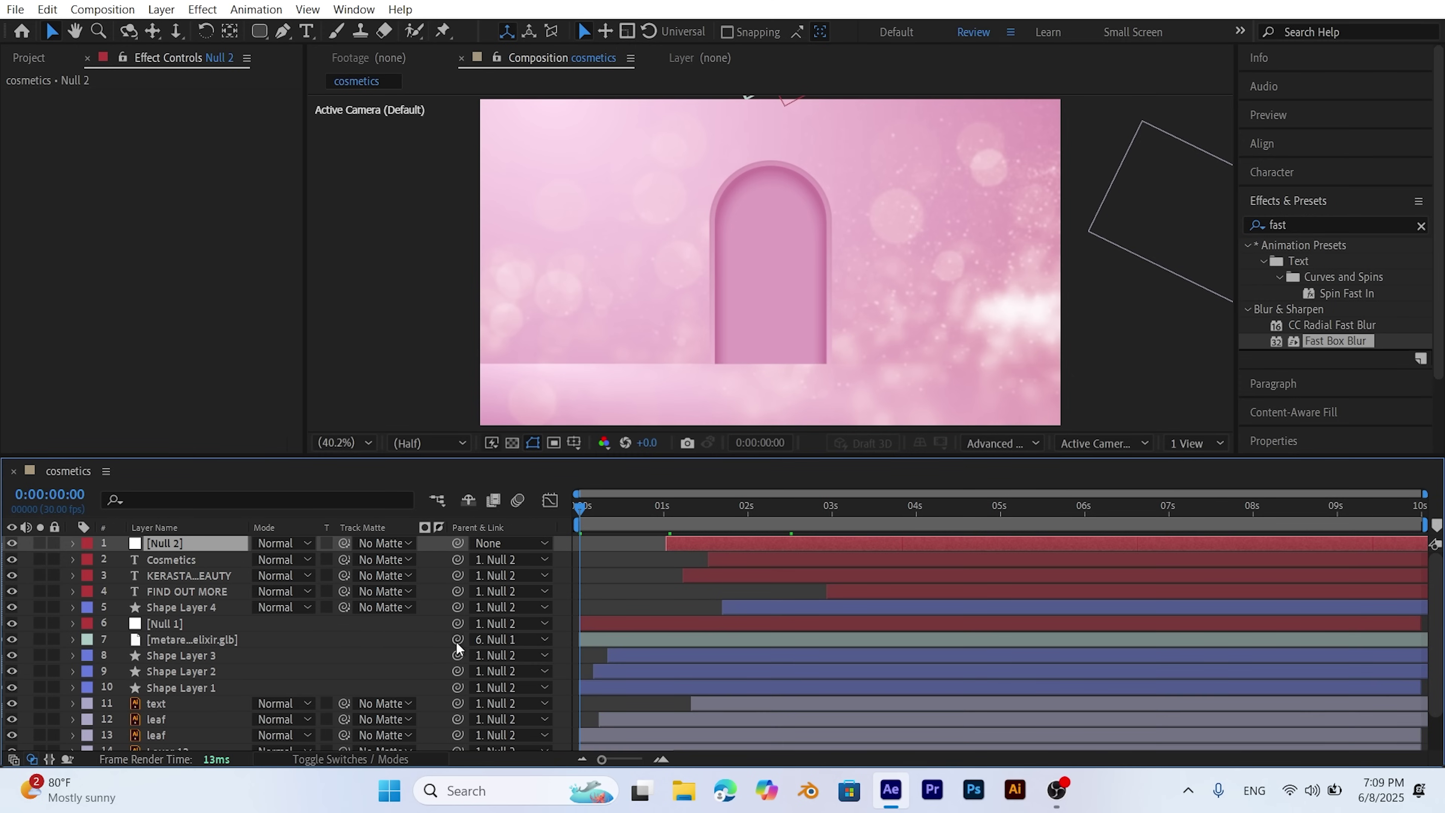
# Deselect all layers and preview the composition from the start to check the timing of Null 2's scaling.
pyautogui.press('F2')
pyautogui.press('space')
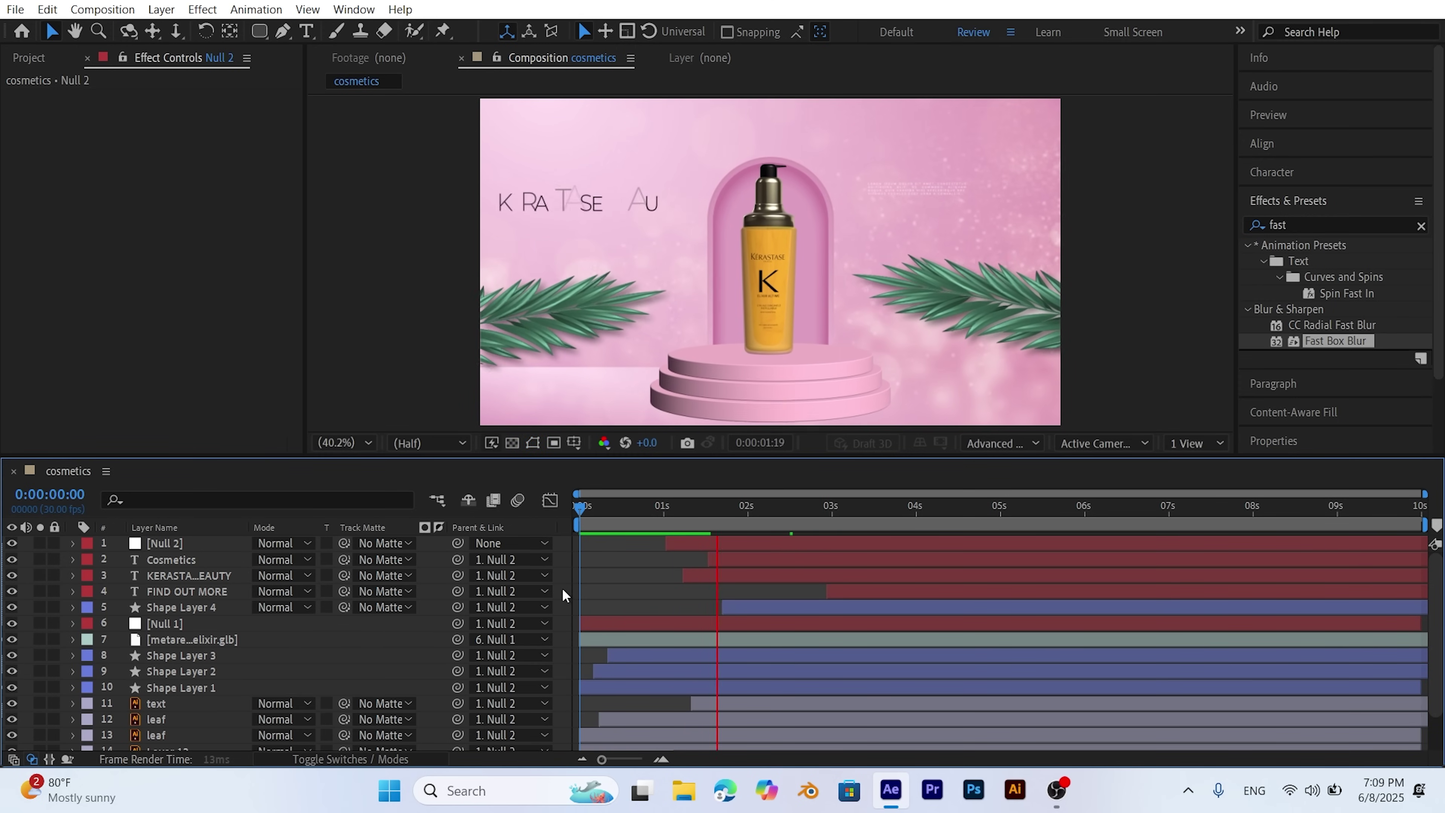
pyautogui.press('space')
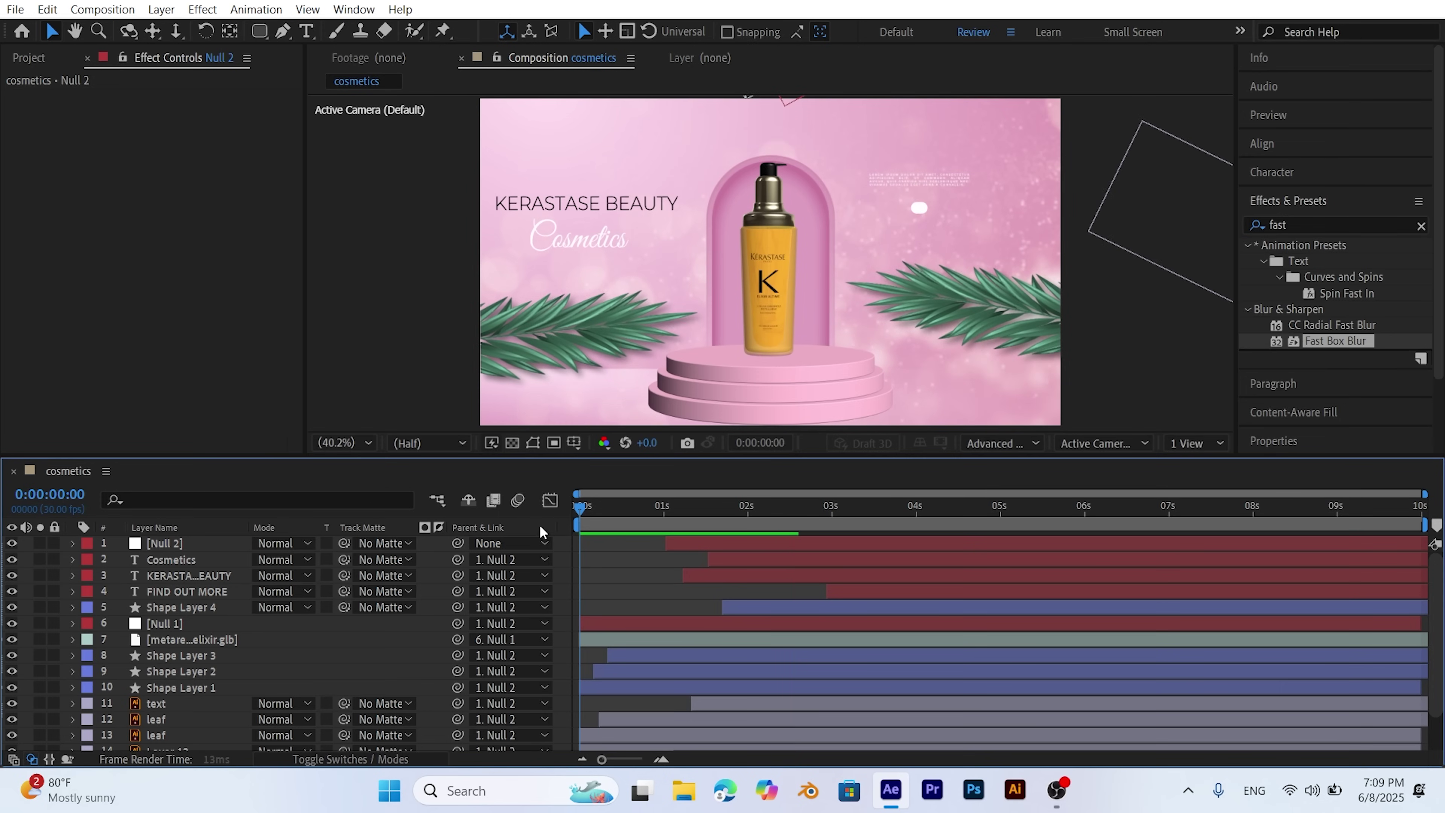
pyautogui.press('space')
pyautogui.press('space')
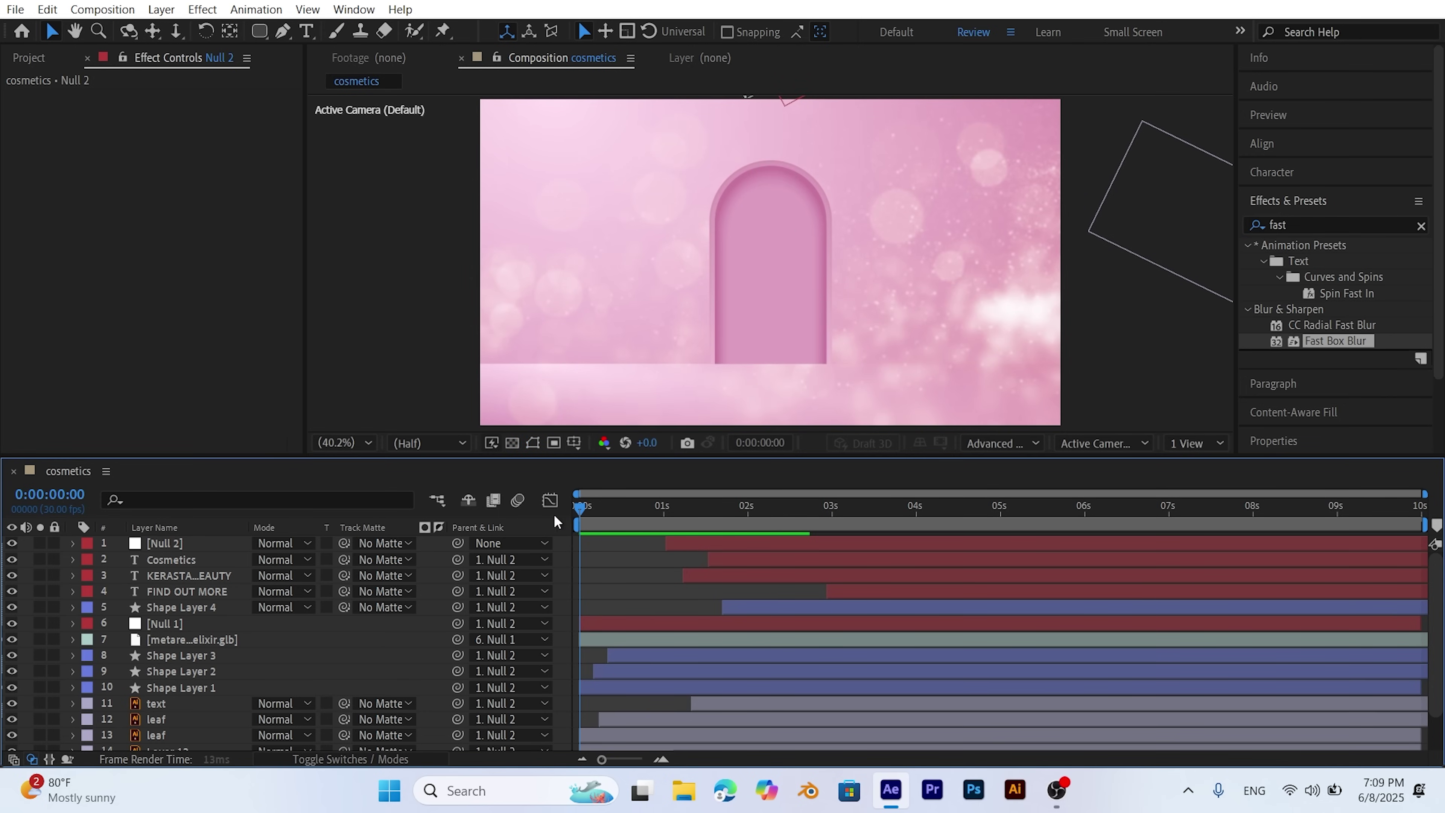
pyautogui.press('space')
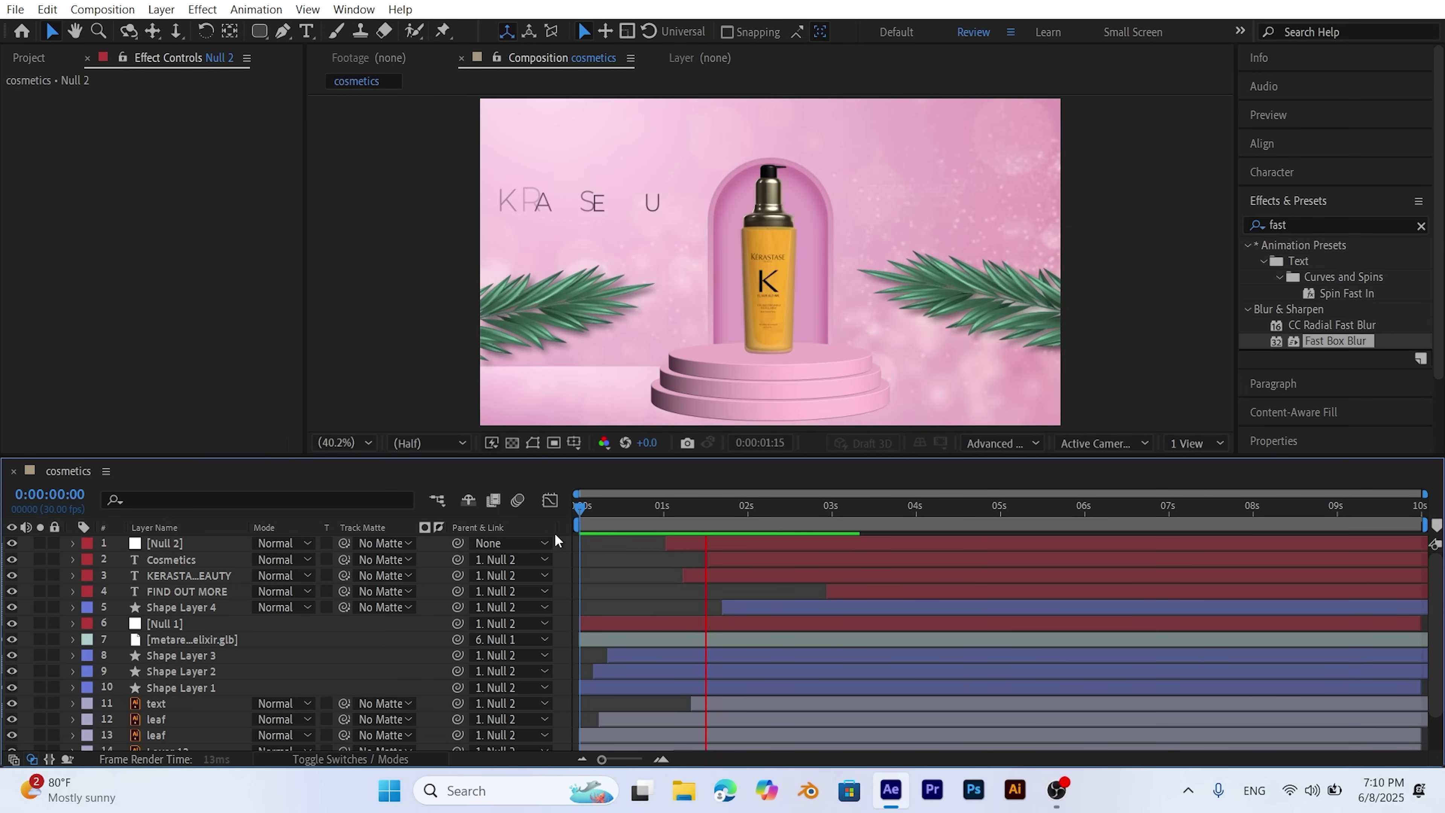
pyautogui.press('space')
# Reshape the speed graph of Null 2's Scale keyframes into a sharp early peak near 0:00:01:07 with a long slowdown.
pyautogui.moveTo(633, 512); pyautogui.dragTo(684, 508)
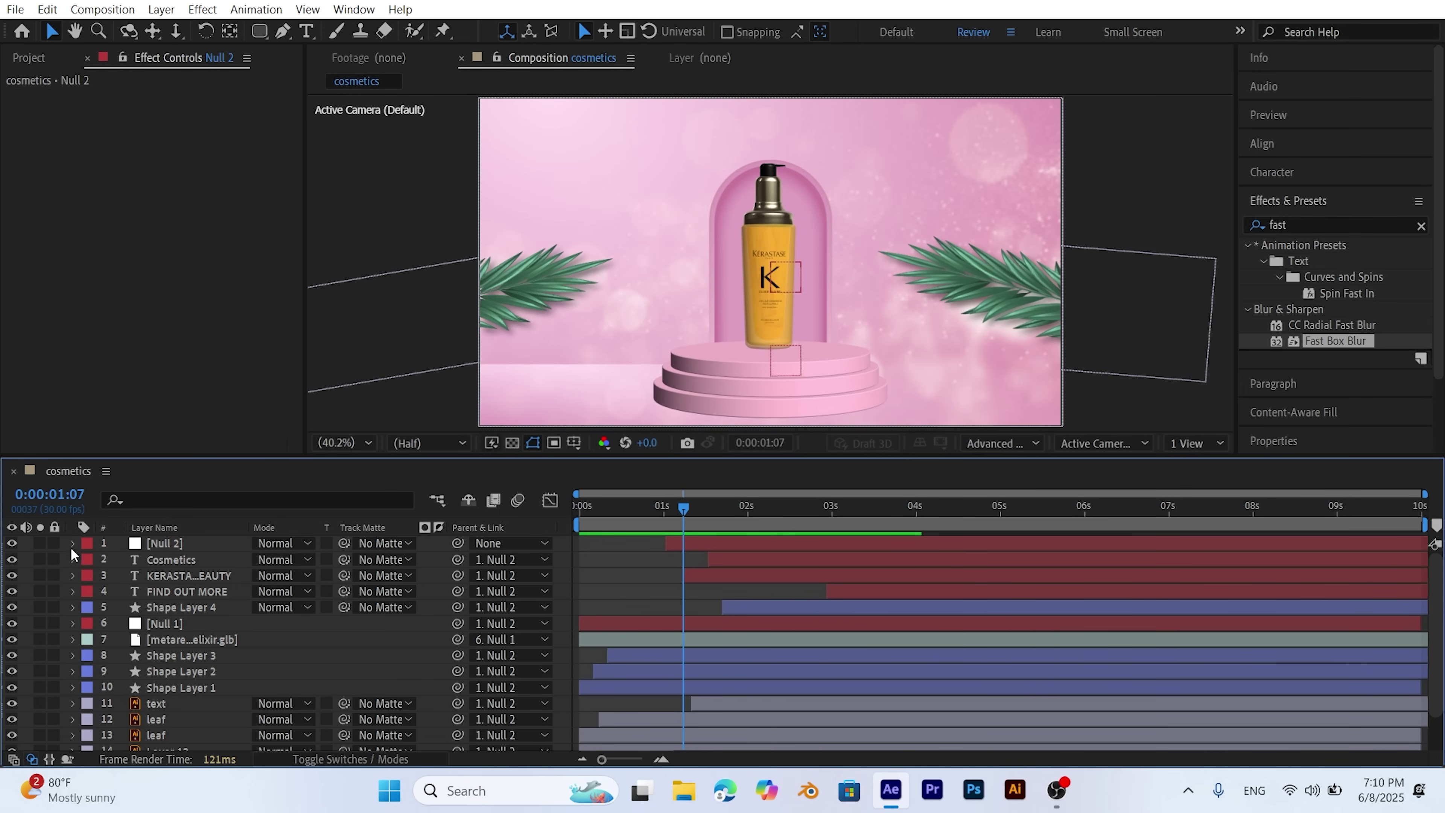
pyautogui.click(179, 543)
pyautogui.press('u')
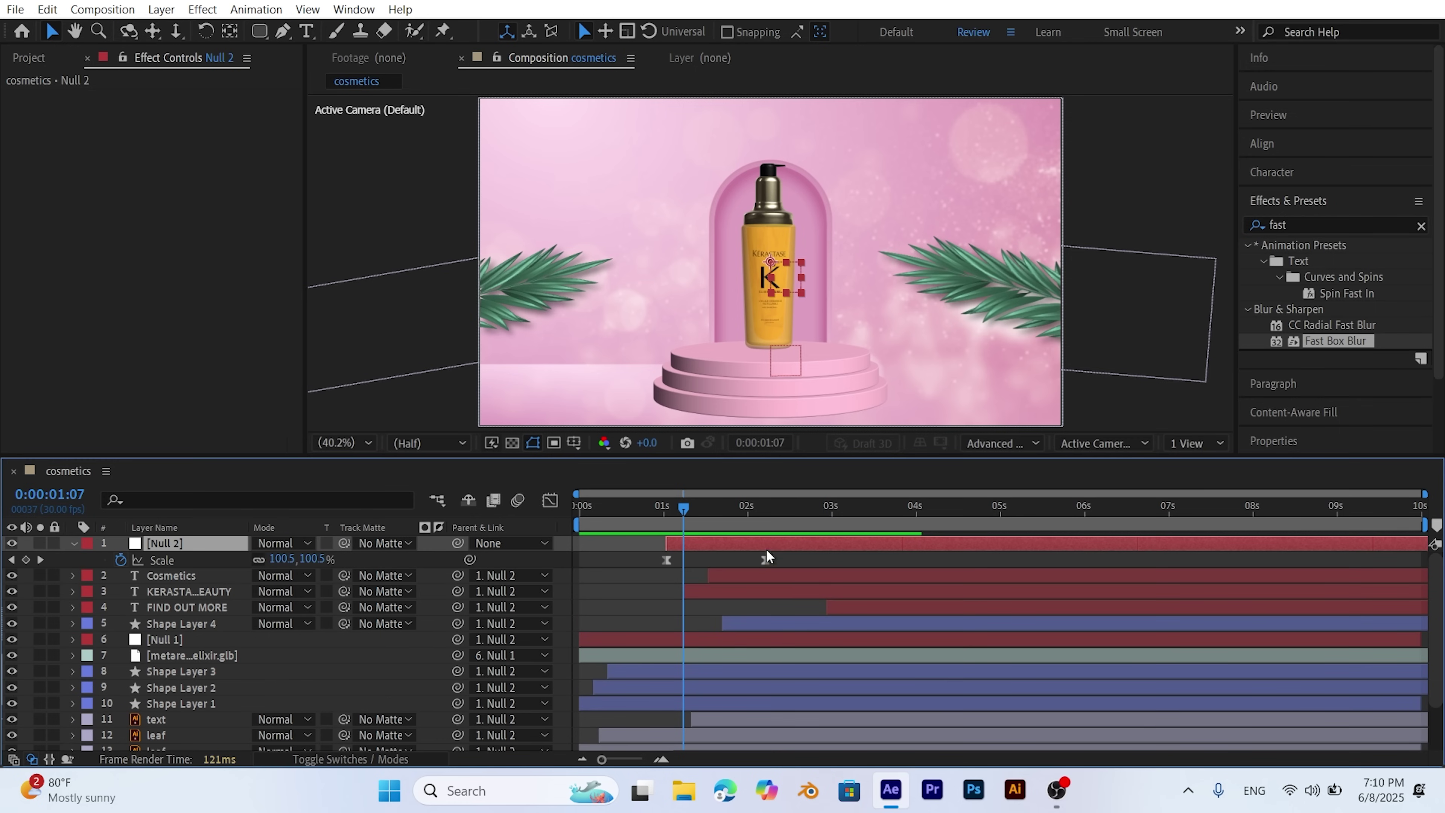
pyautogui.moveTo(779, 564); pyautogui.dragTo(607, 539)
pyautogui.click(547, 500)
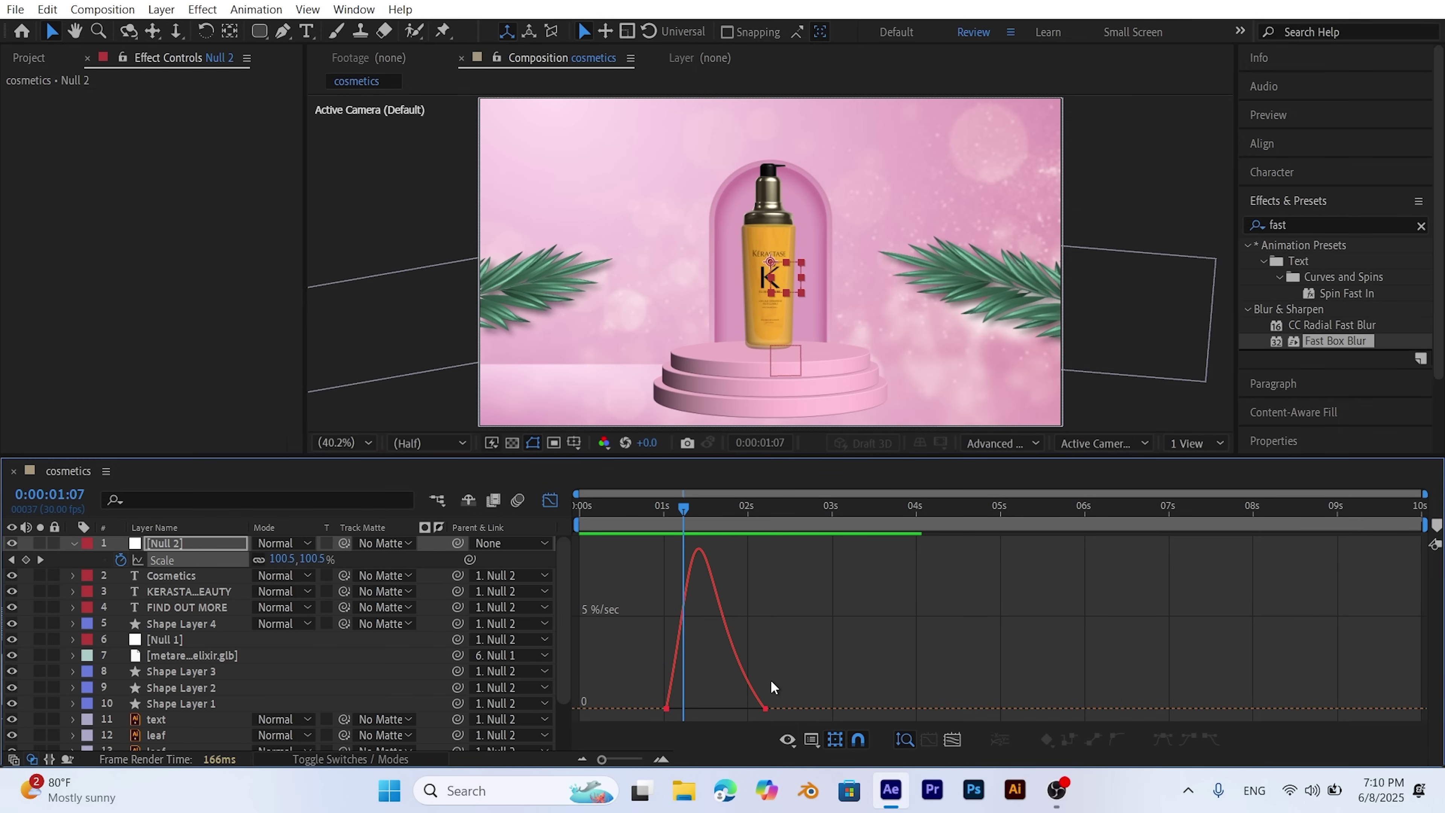
pyautogui.moveTo(779, 676); pyautogui.dragTo(705, 712)
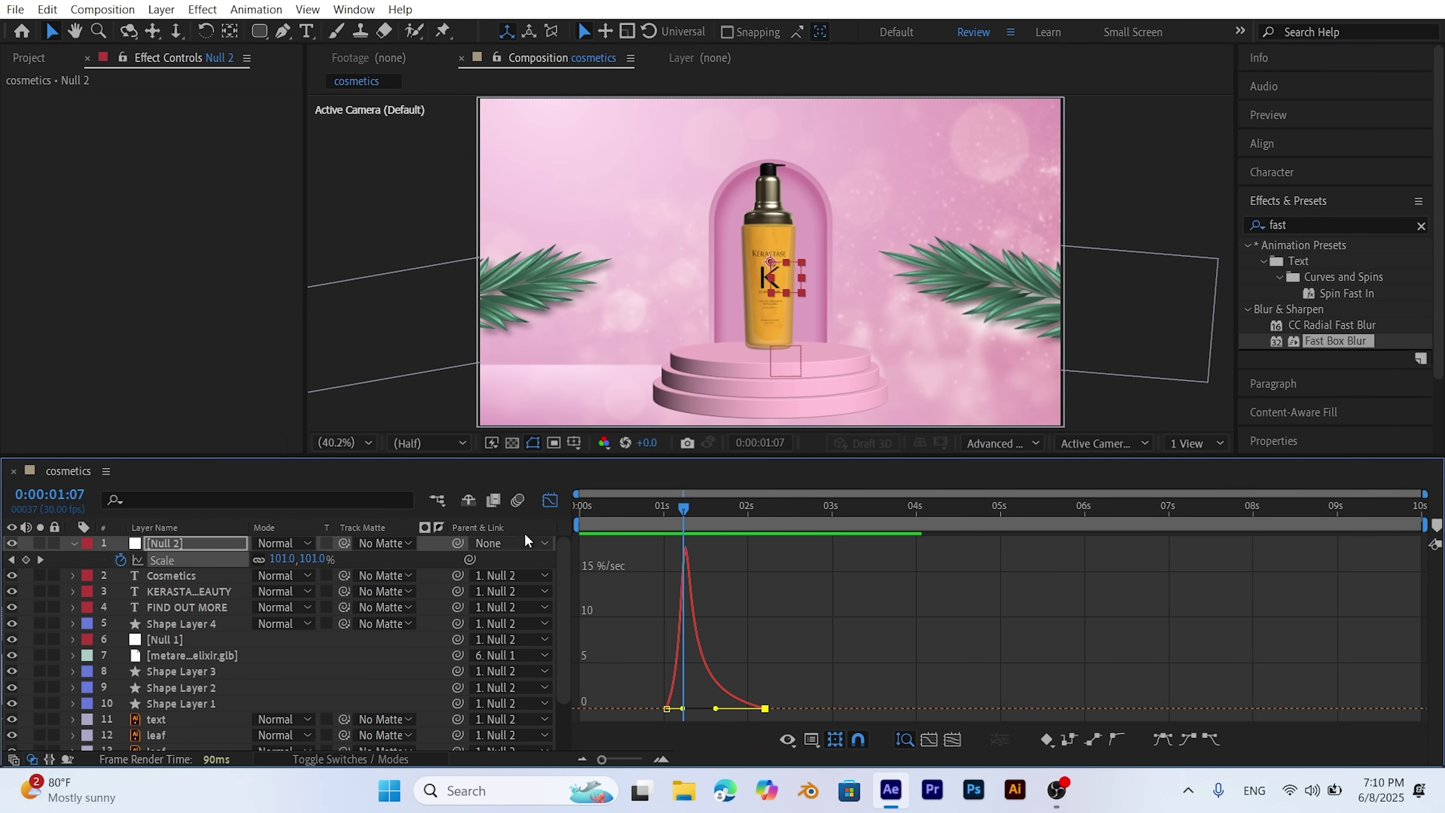
pyautogui.click(550, 501)
# Preview the composition from the start to review the steeper scale easing.
pyautogui.moveTo(646, 513); pyautogui.dragTo(525, 517)
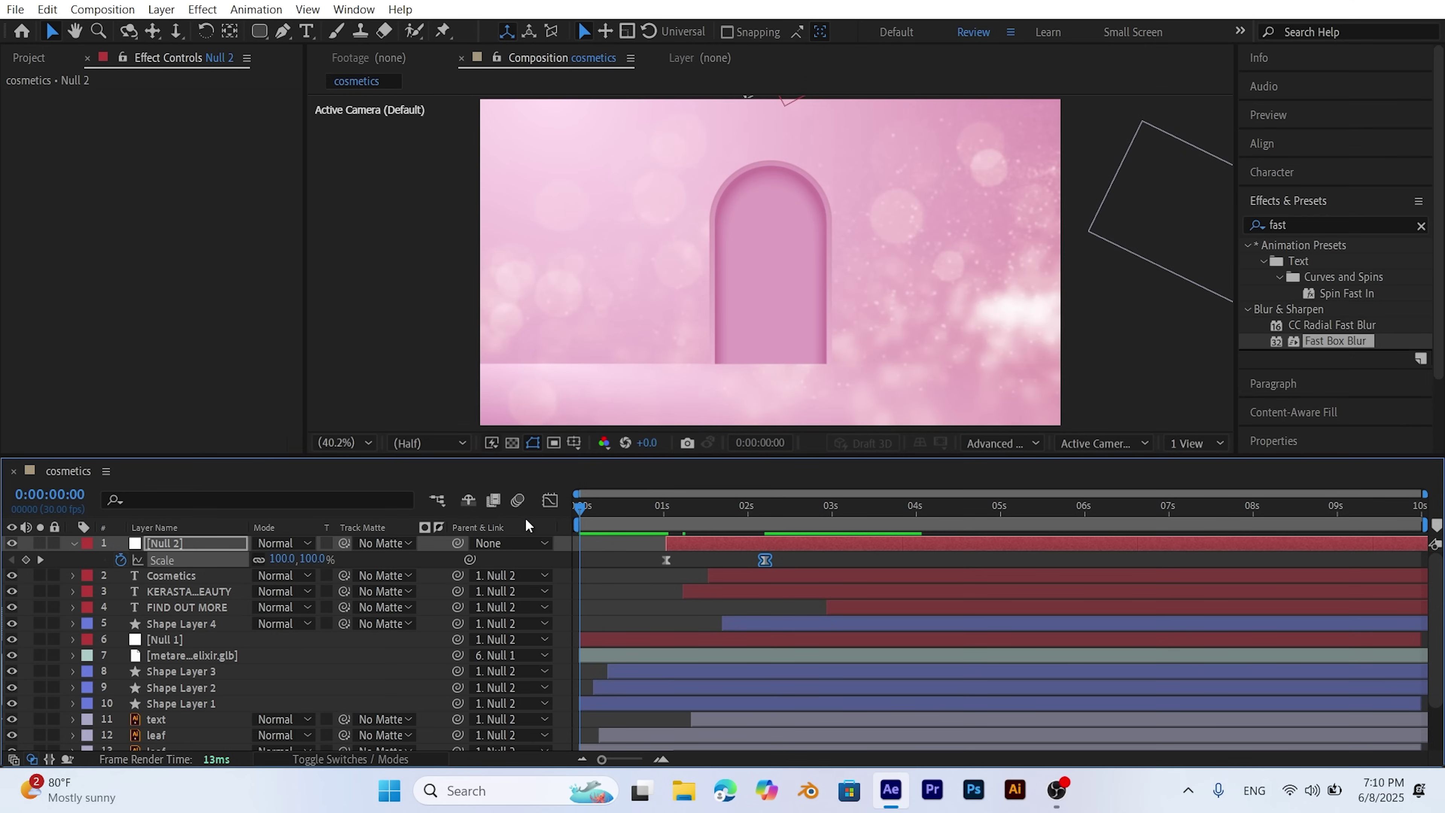
pyautogui.click(543, 558)
pyautogui.press('space')
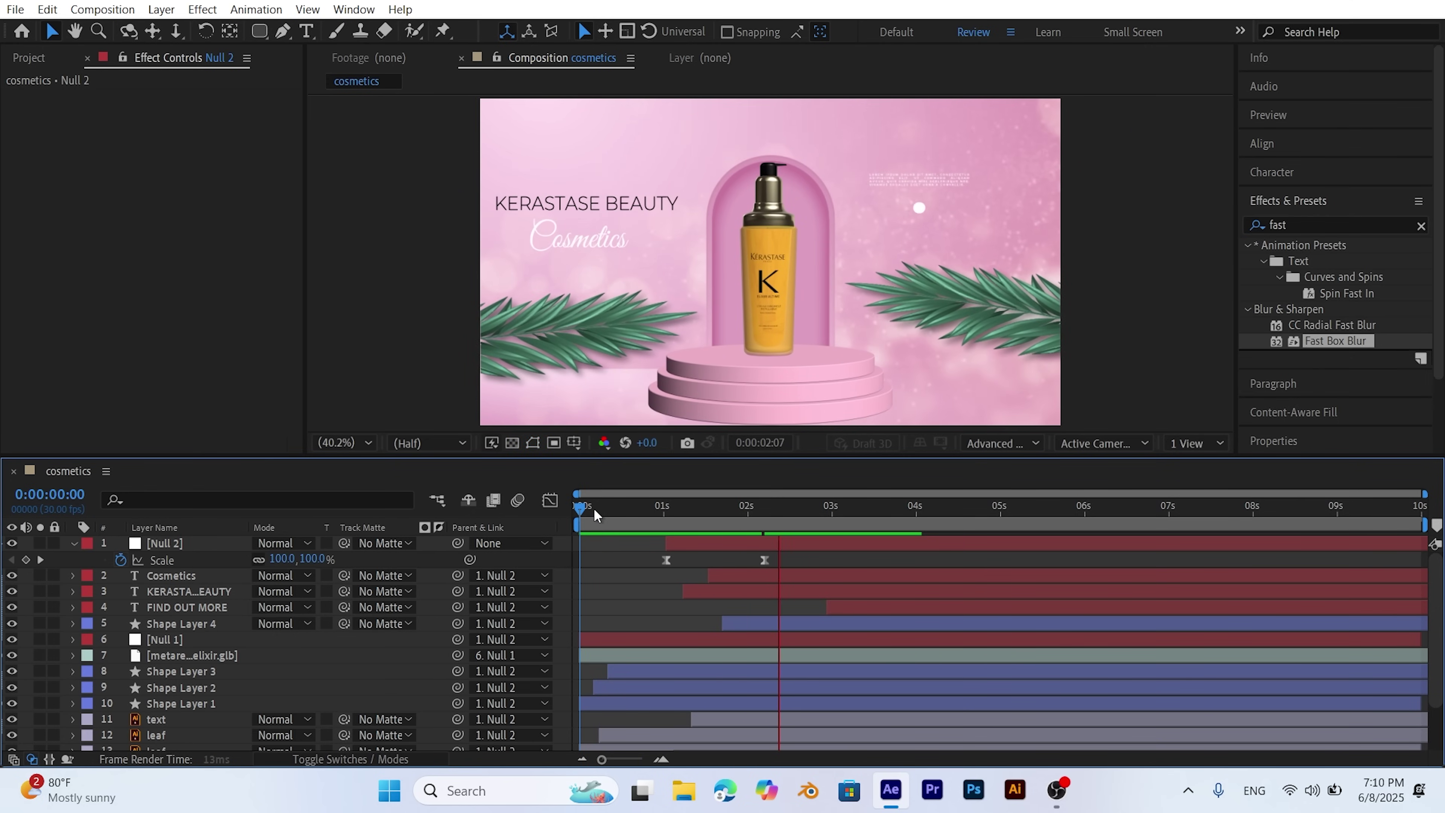
pyautogui.press('space')
pyautogui.press('space')
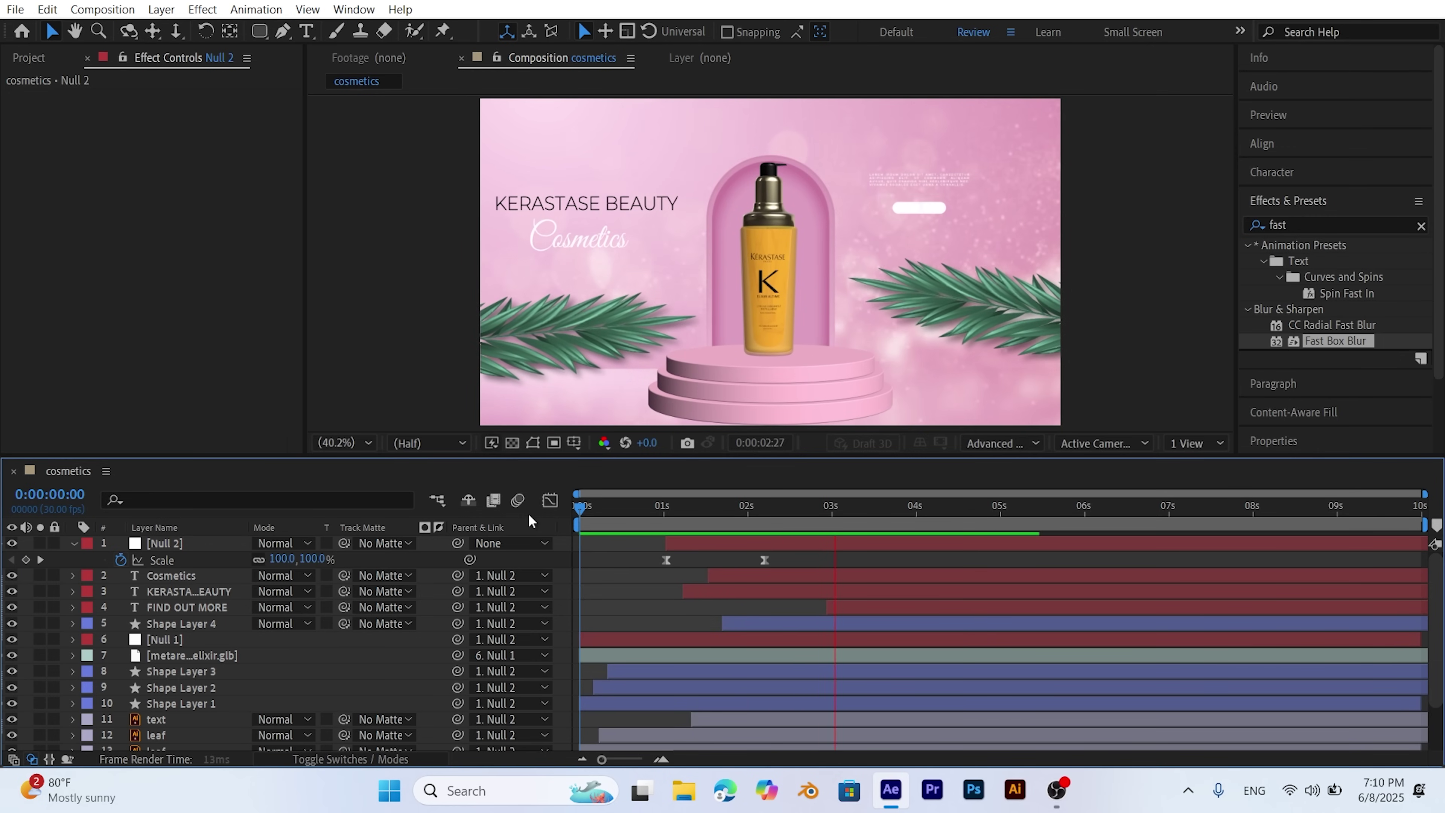
pyautogui.moveTo(577, 511); pyautogui.dragTo(602, 510)
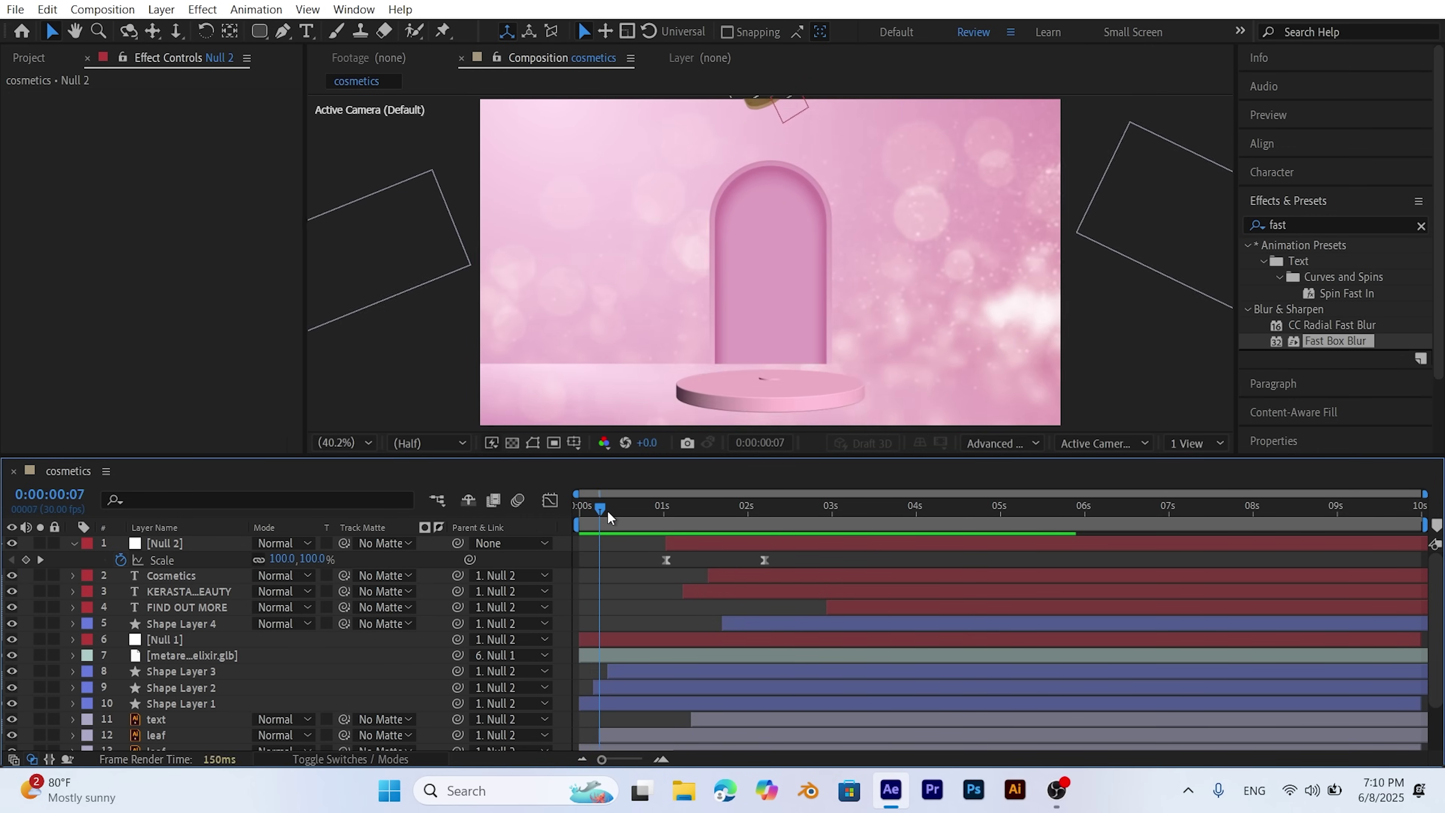
# Go to 0:00:04:08 and add an Environment light with 100% intensity that casts shadows.
pyautogui.click(73, 543)
pyautogui.moveTo(672, 523); pyautogui.dragTo(939, 522)
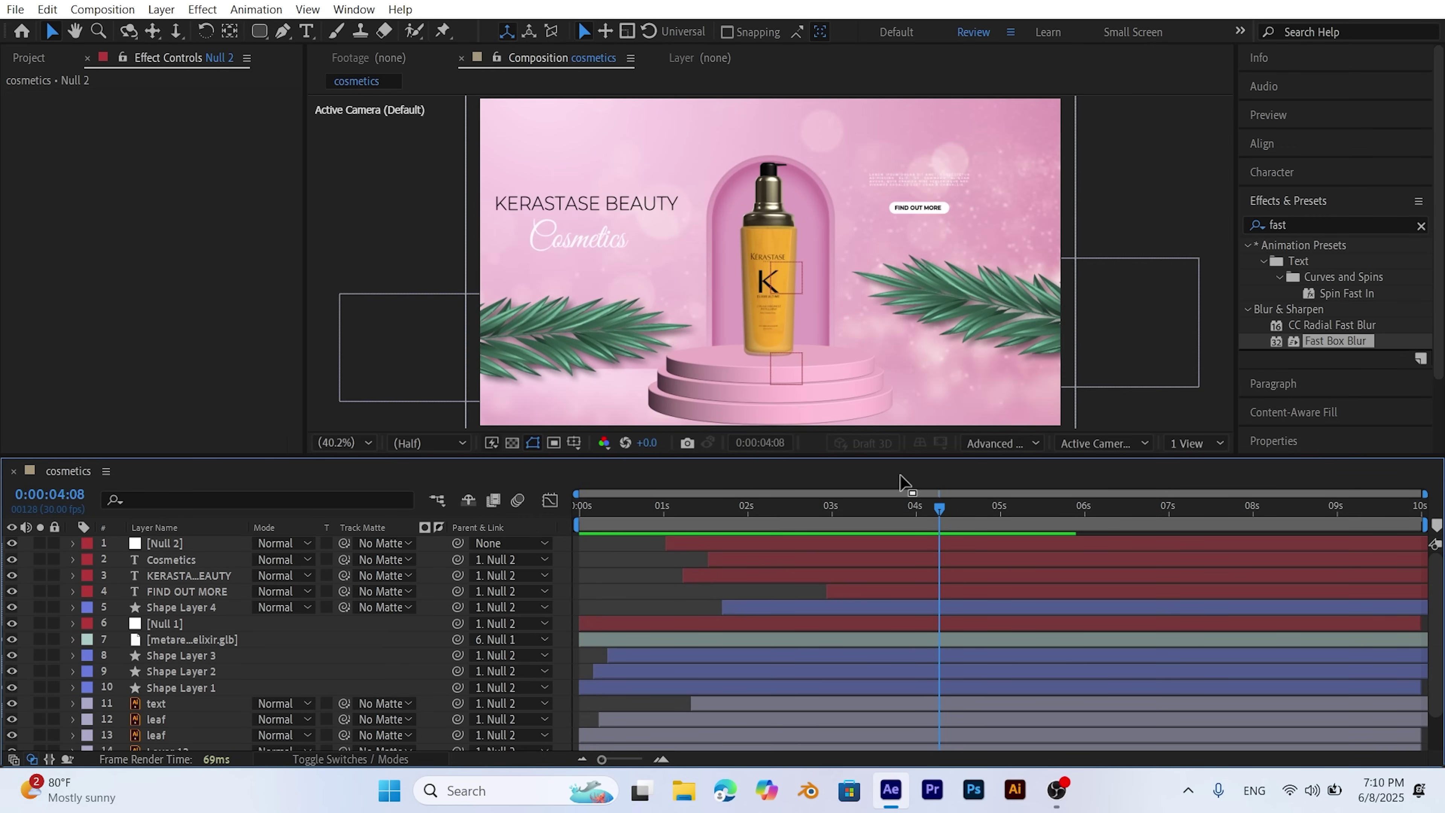
pyautogui.click(43, 57)
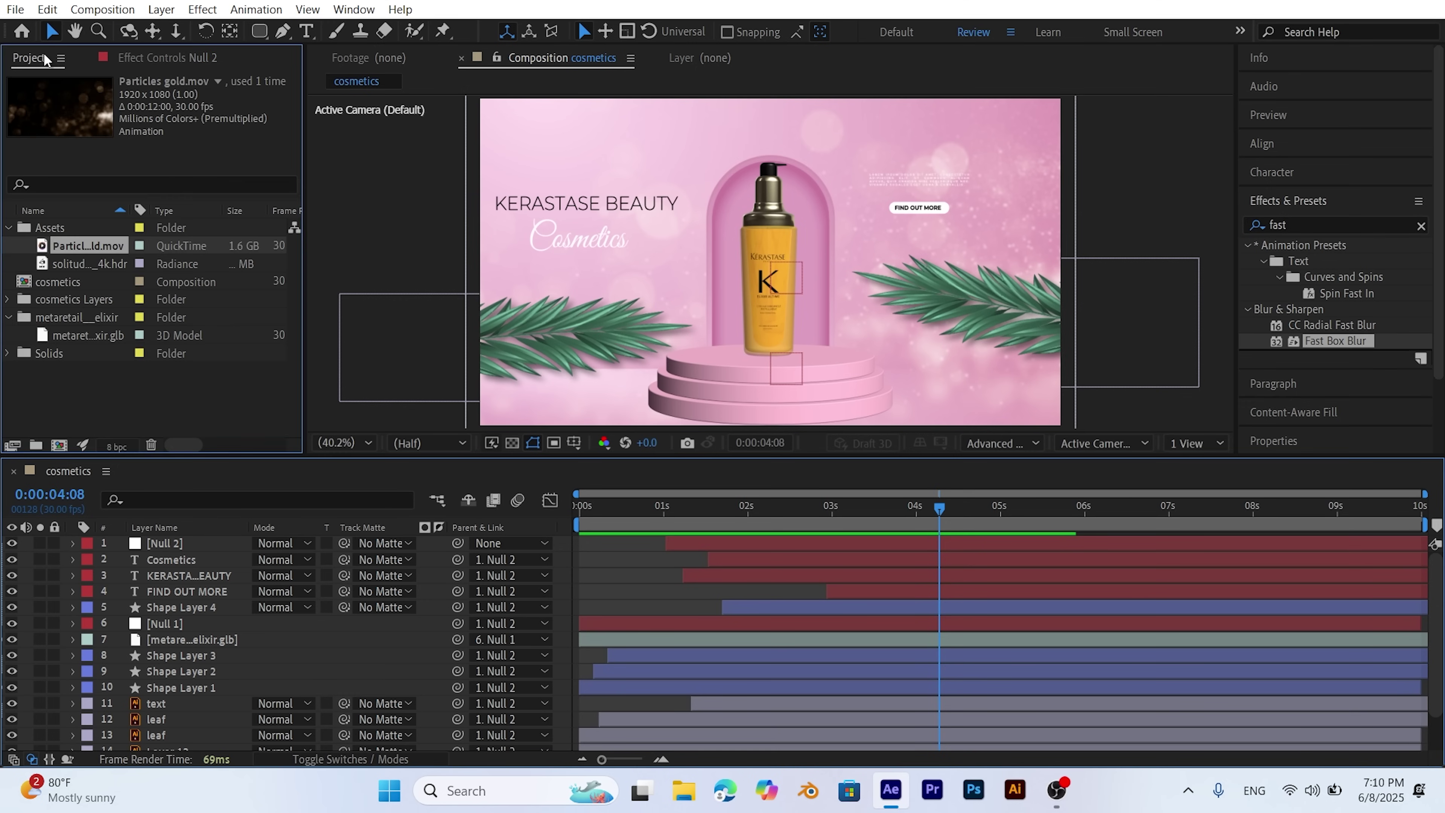
pyautogui.click(164, 11)
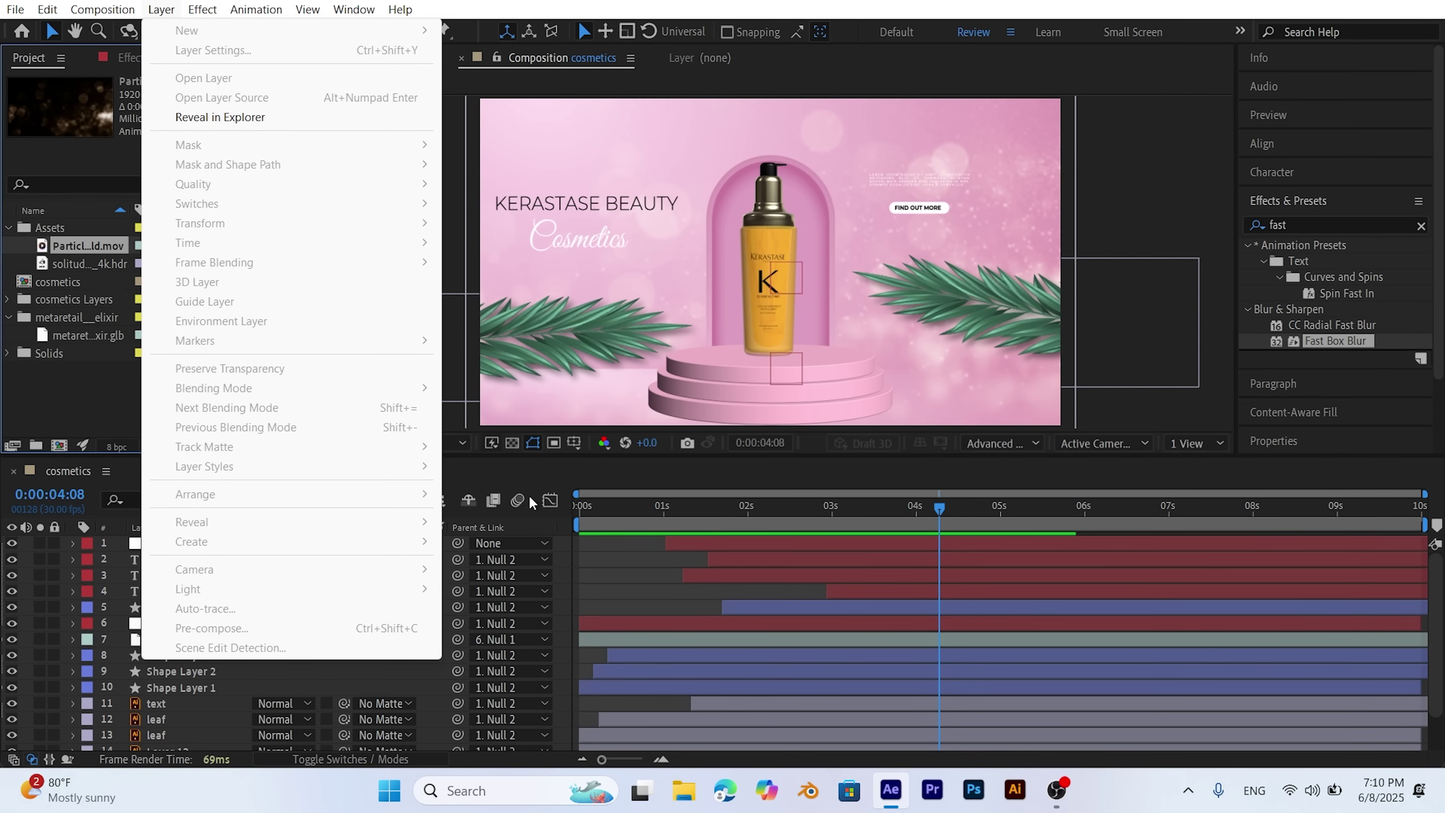
pyautogui.click(519, 469)
pyautogui.click(161, 9)
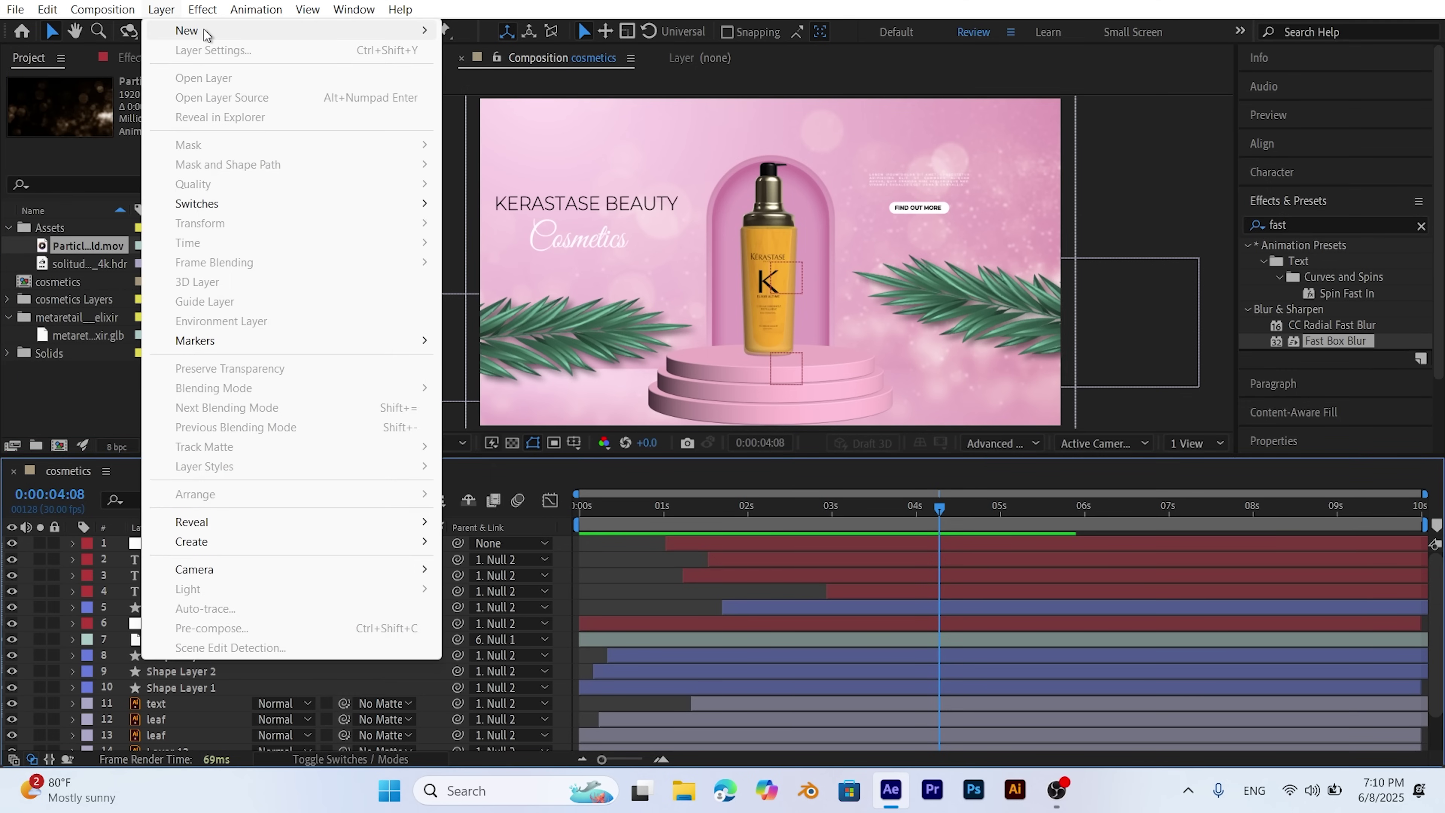
pyautogui.moveTo(187, 30)
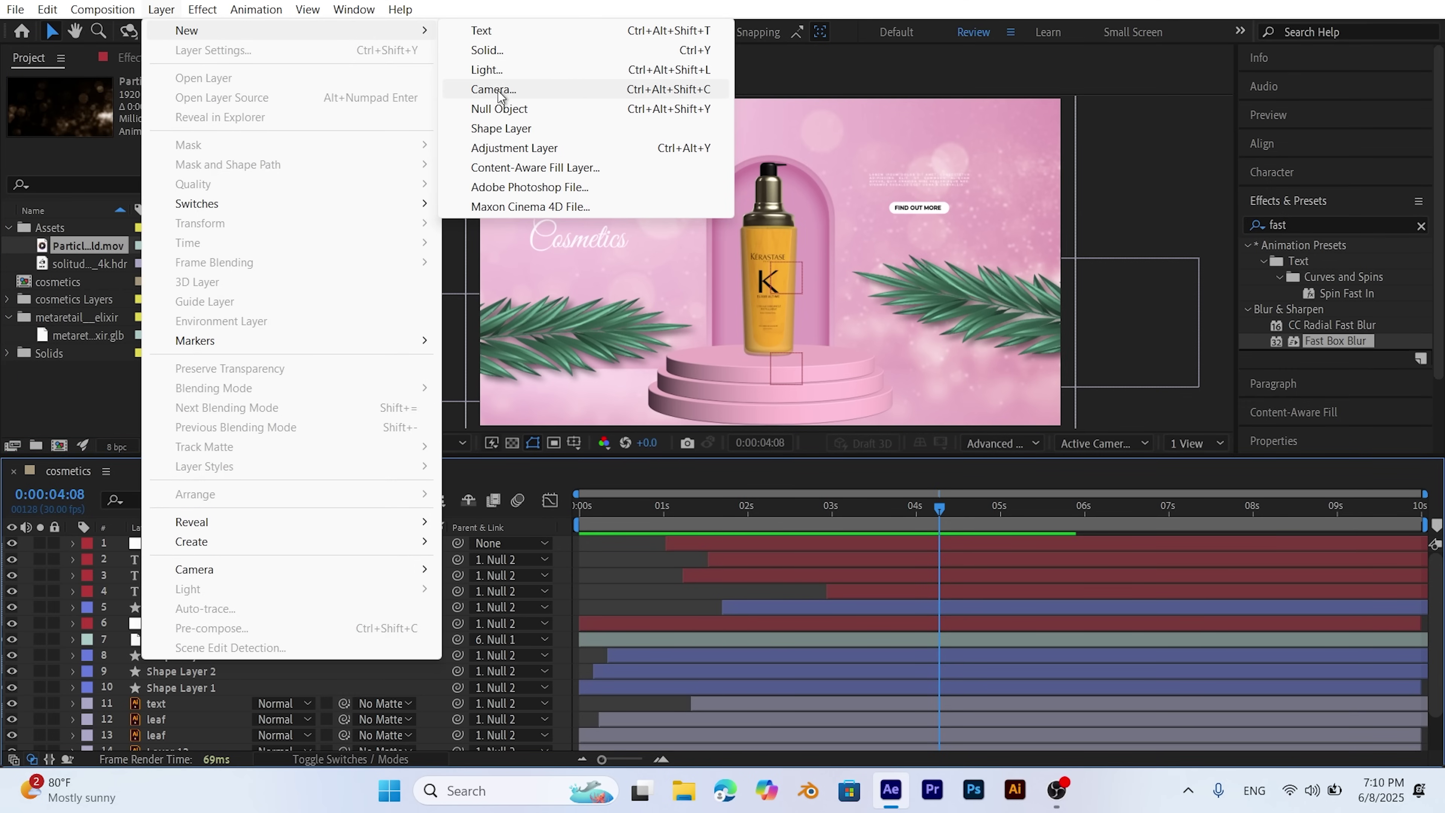
pyautogui.click(493, 71)
pyautogui.click(1129, 236)
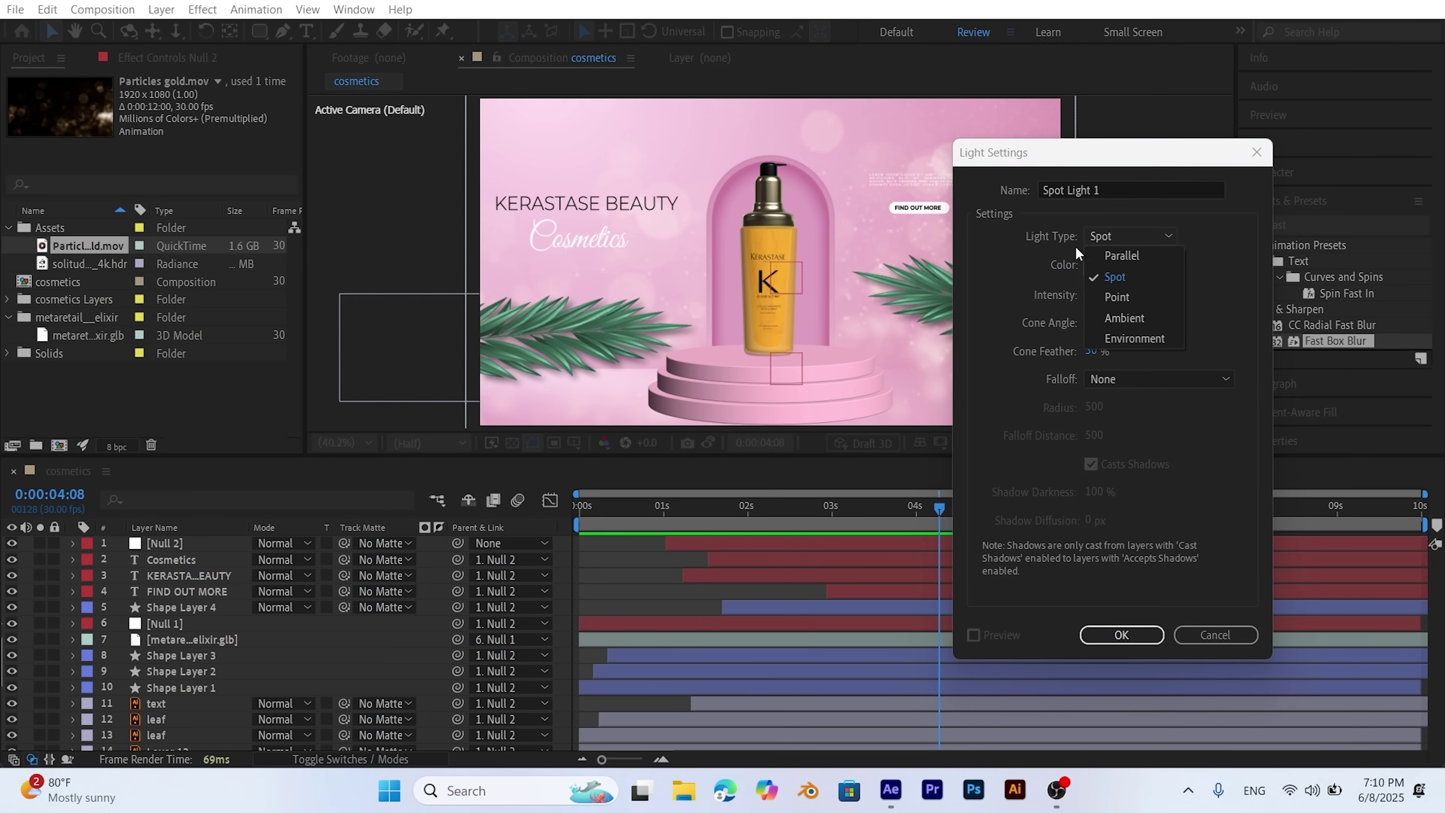
pyautogui.click(1126, 342)
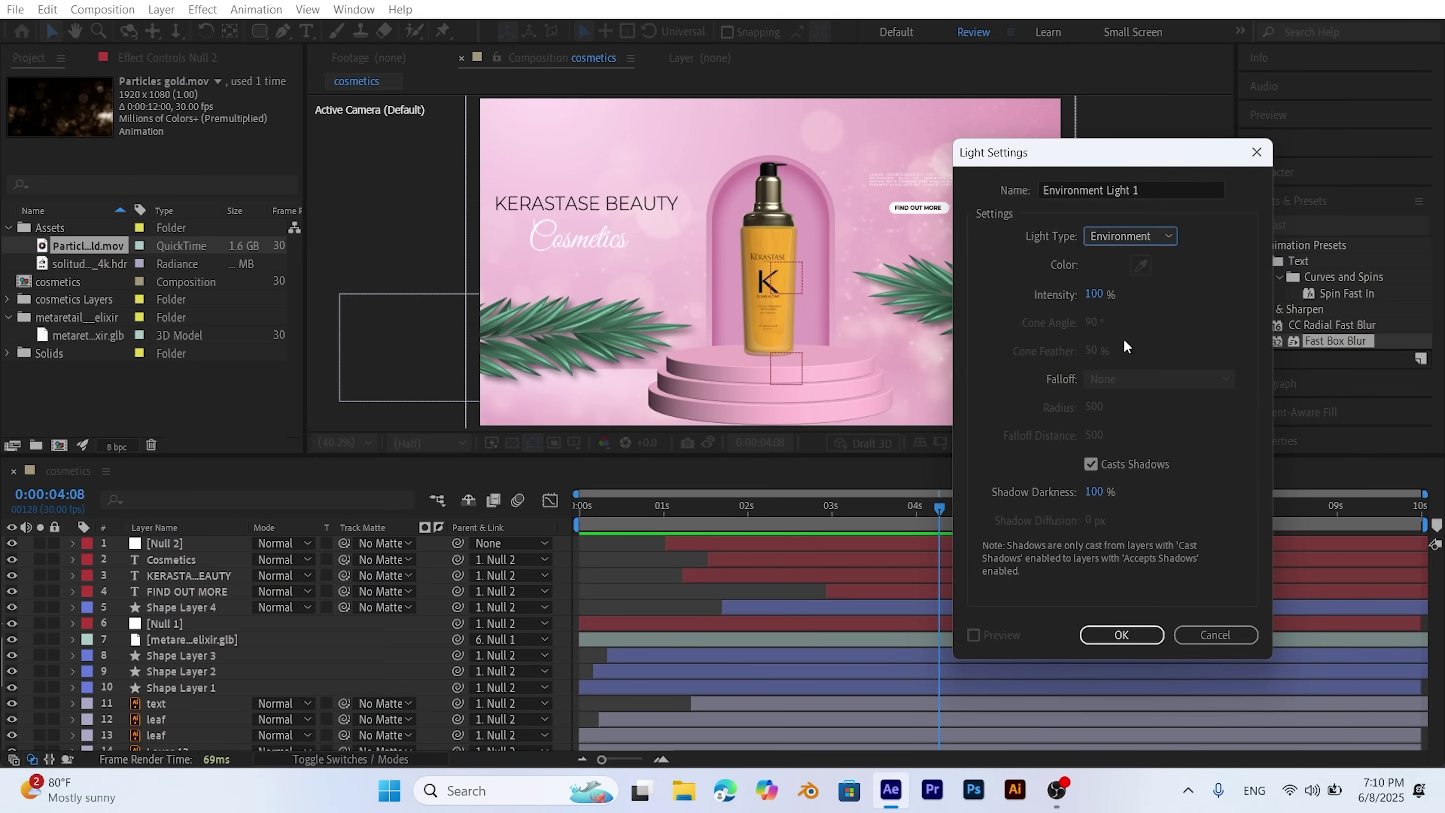
pyautogui.click(1120, 633)
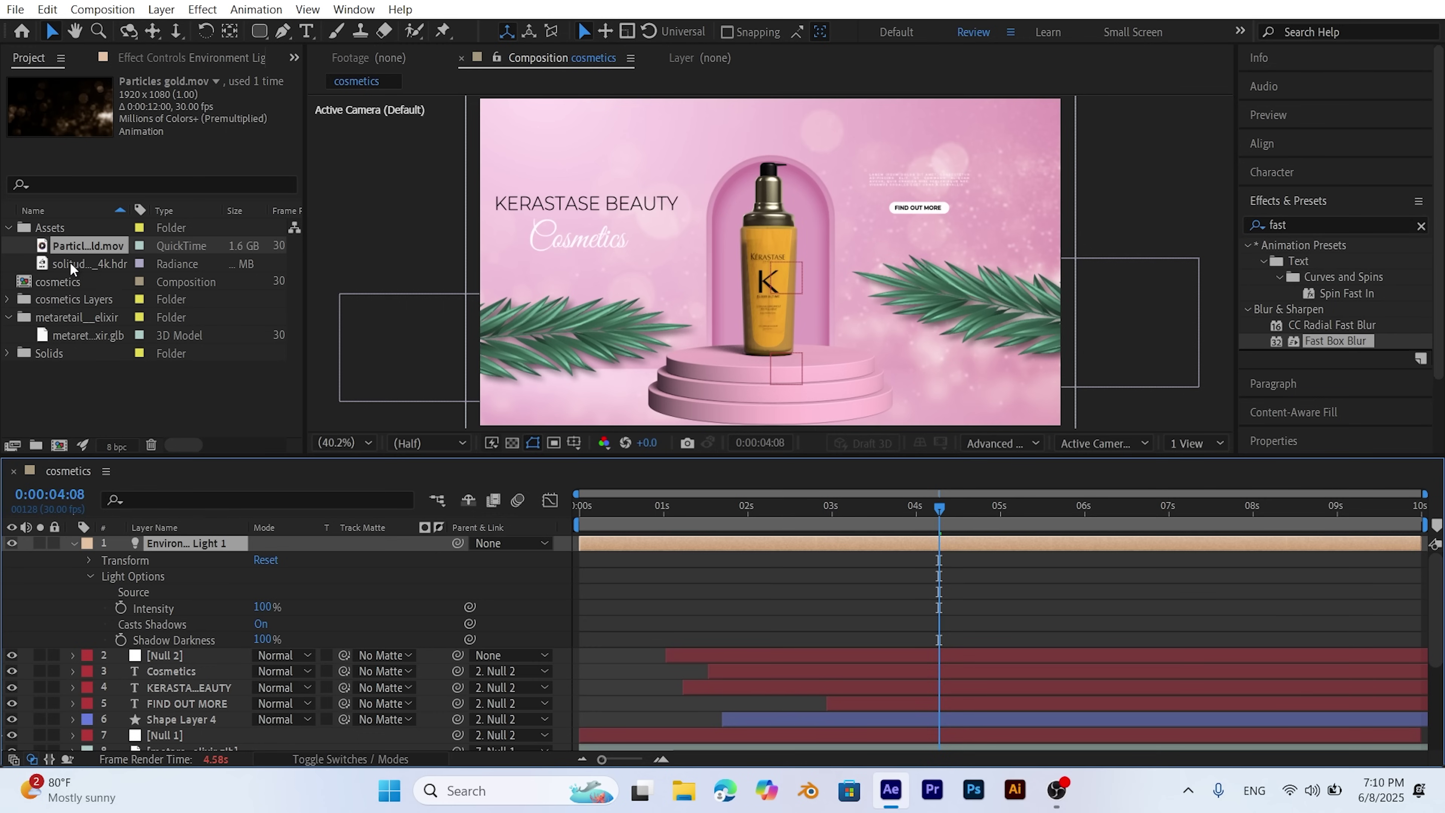
# Add the solitude interior 4k HDR image from the Assets folder above the environment light and hide its layer.
pyautogui.moveTo(70, 262); pyautogui.dragTo(182, 537)
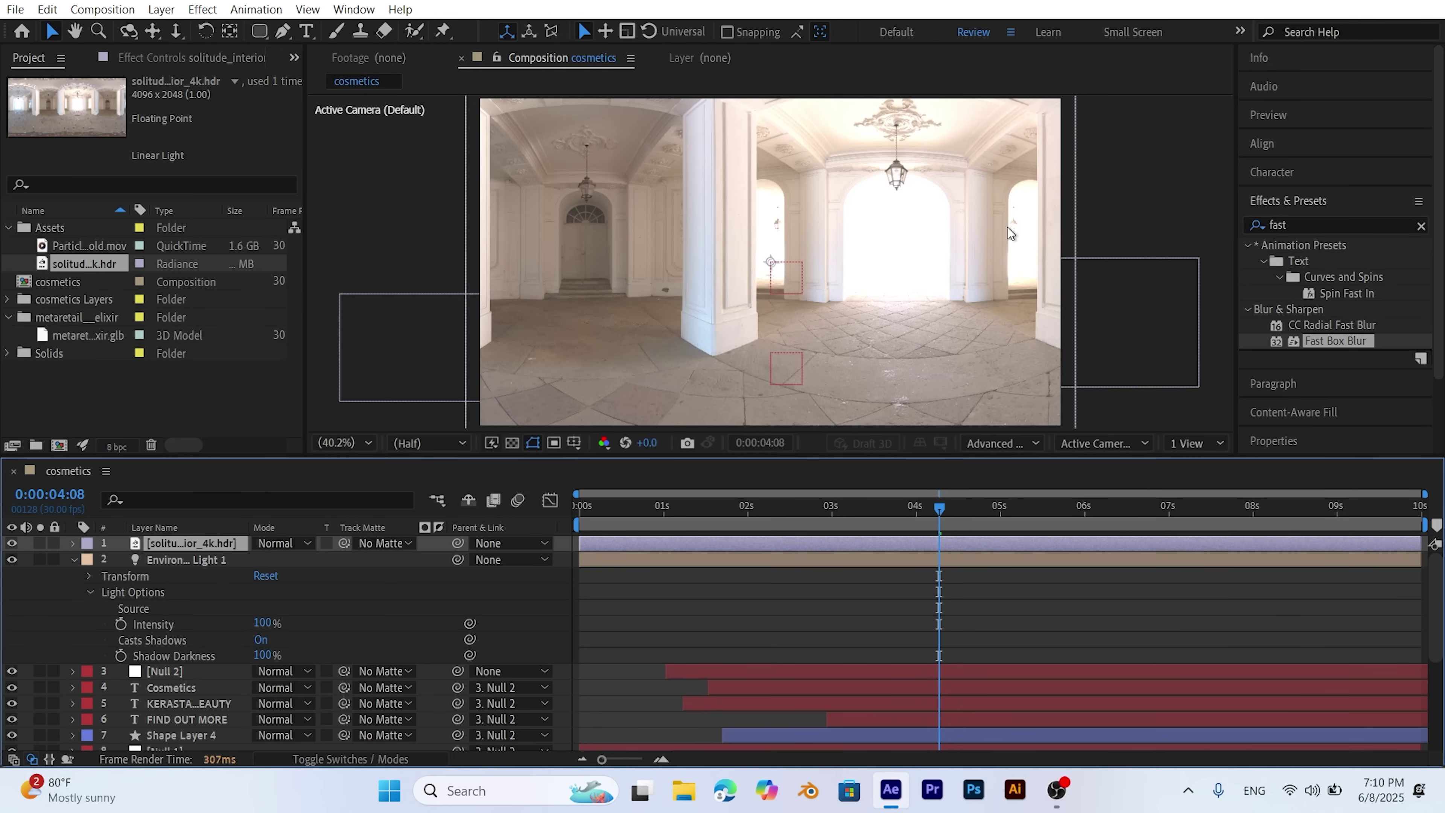
pyautogui.click(12, 543)
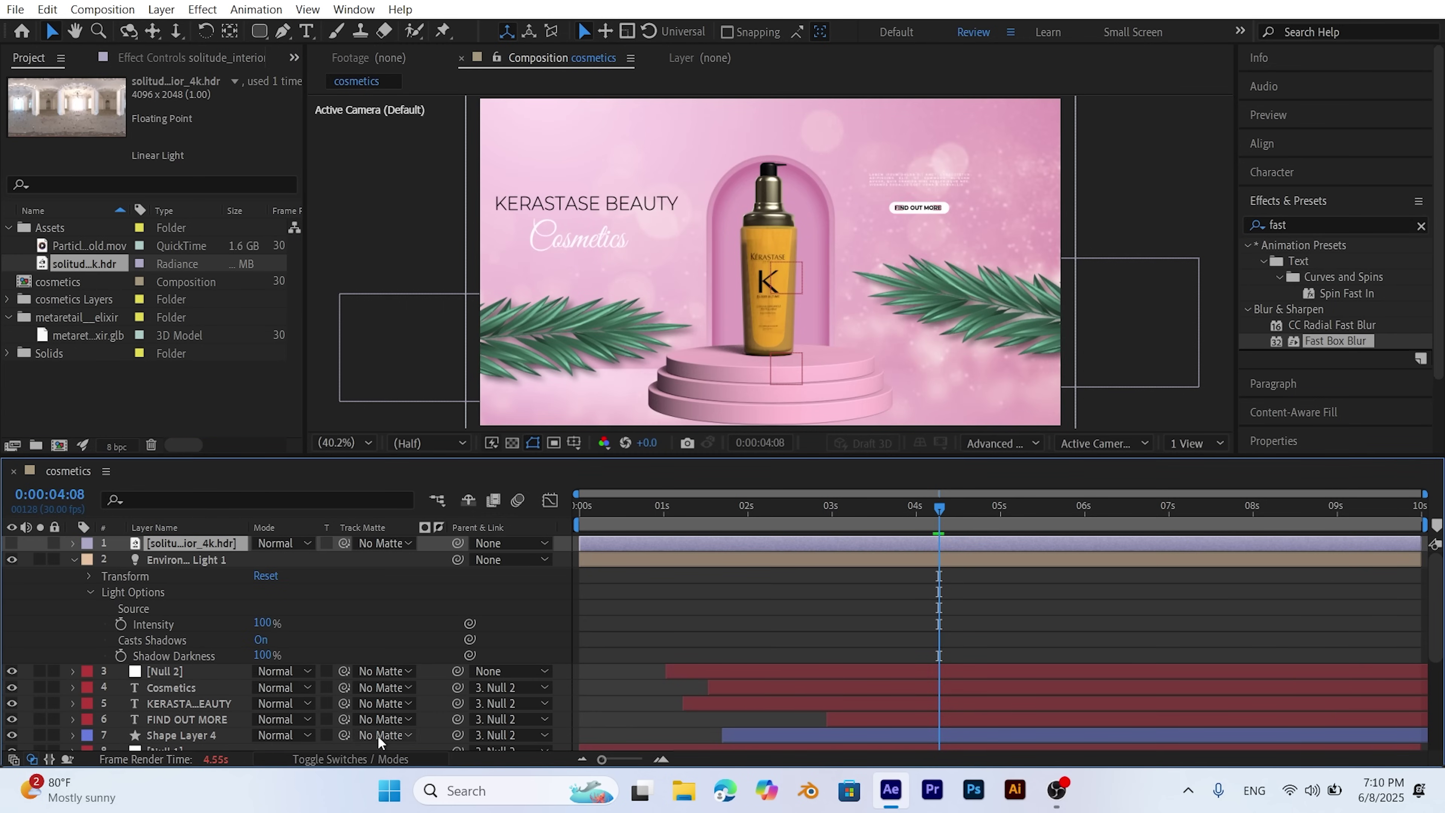
# Set the environment light's source to solitude_interior_4k.hdr.
pyautogui.click(339, 758)
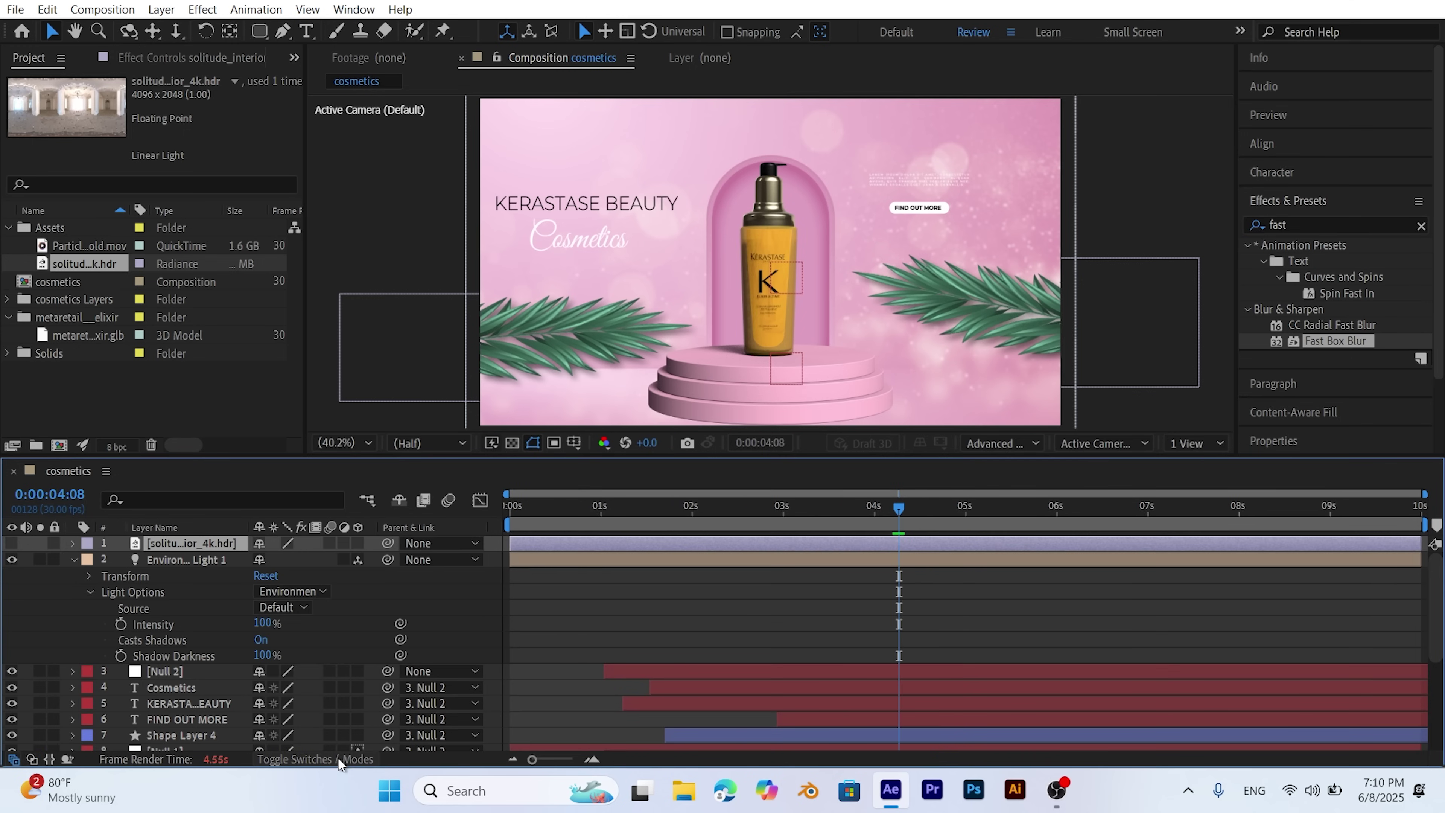
pyautogui.click(289, 608)
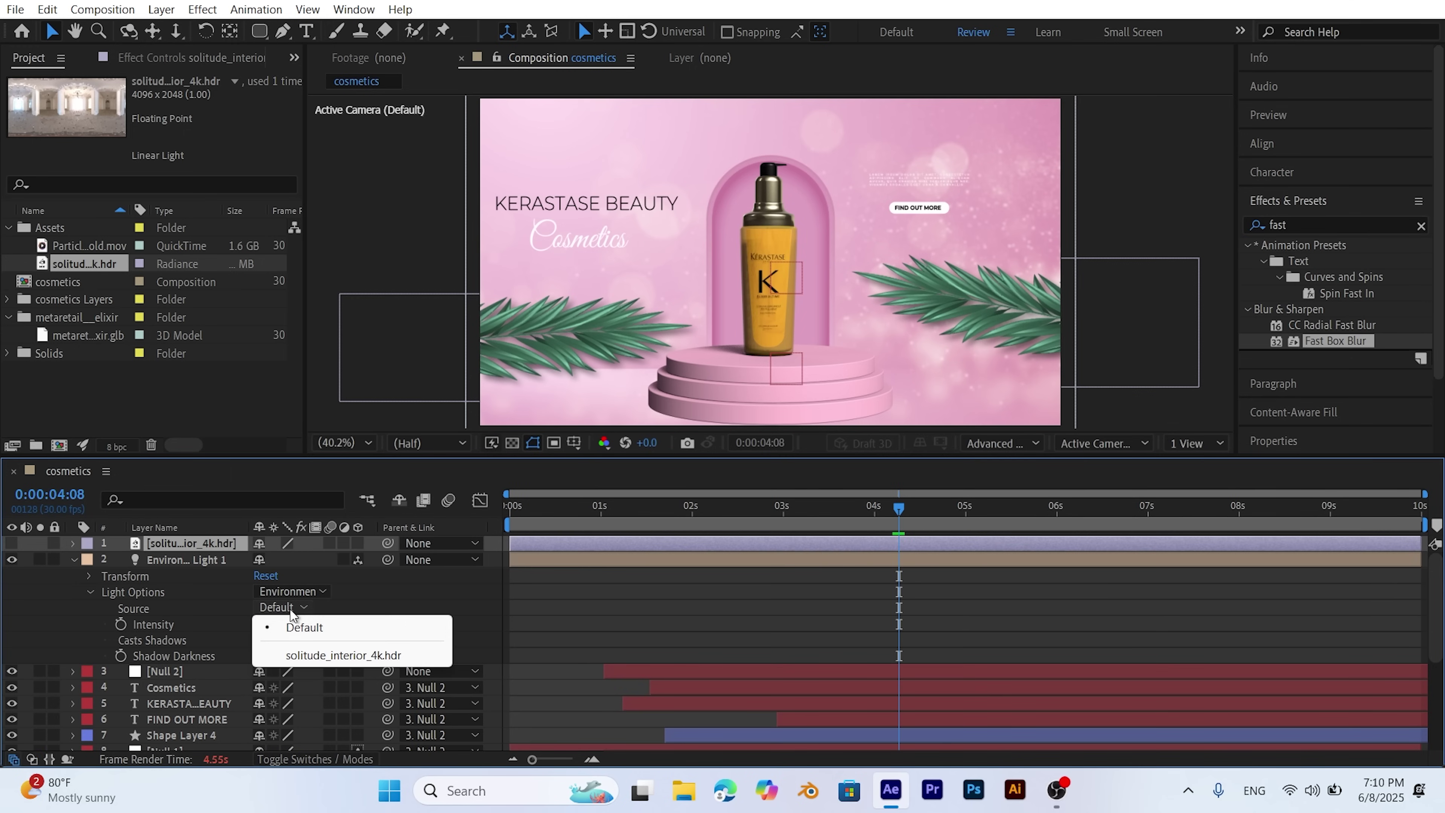
pyautogui.click(353, 656)
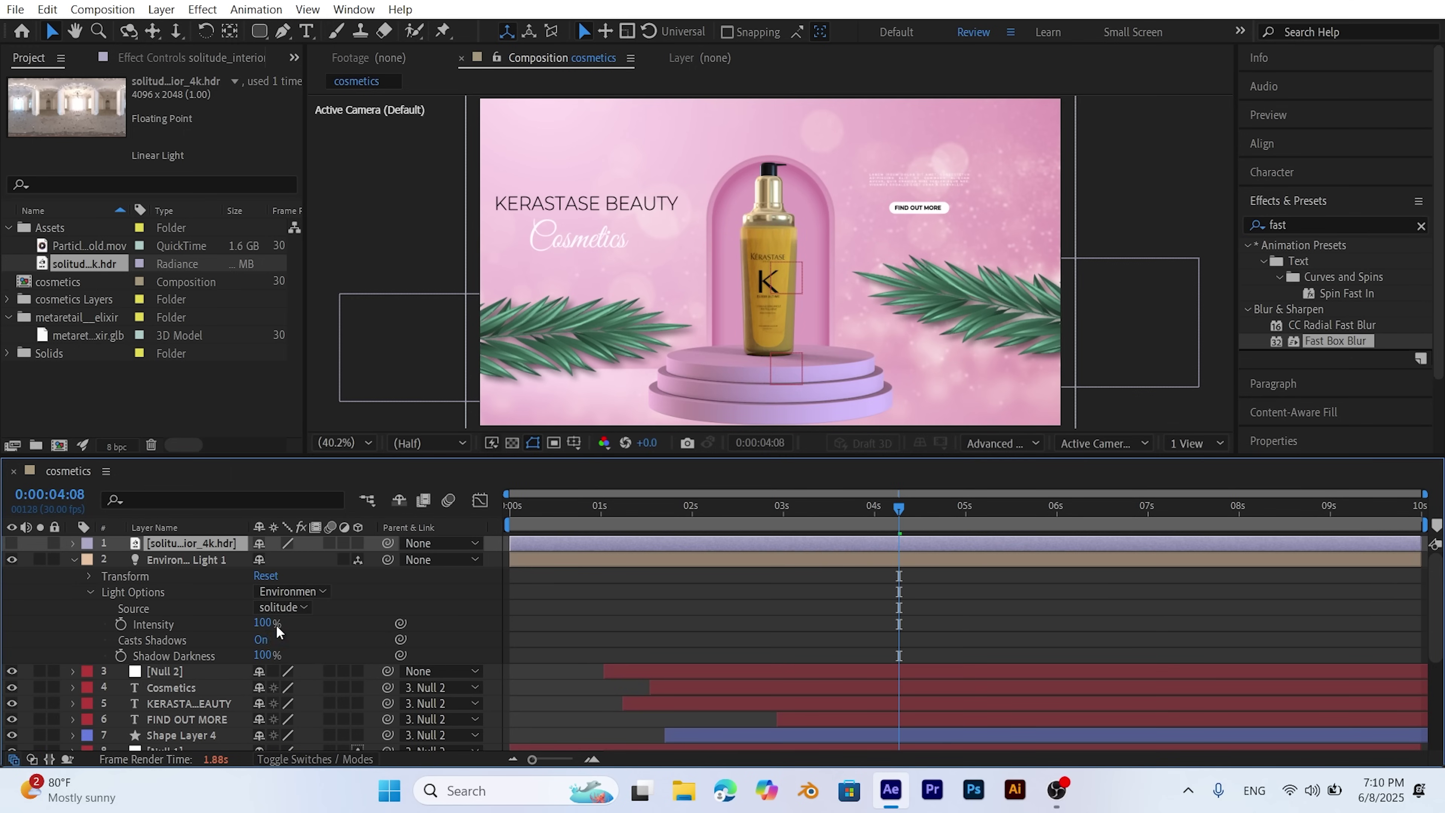
# Rotate the environment light to -10° on Y and 55° on X.
pyautogui.click(88, 576)
pyautogui.click(277, 606)
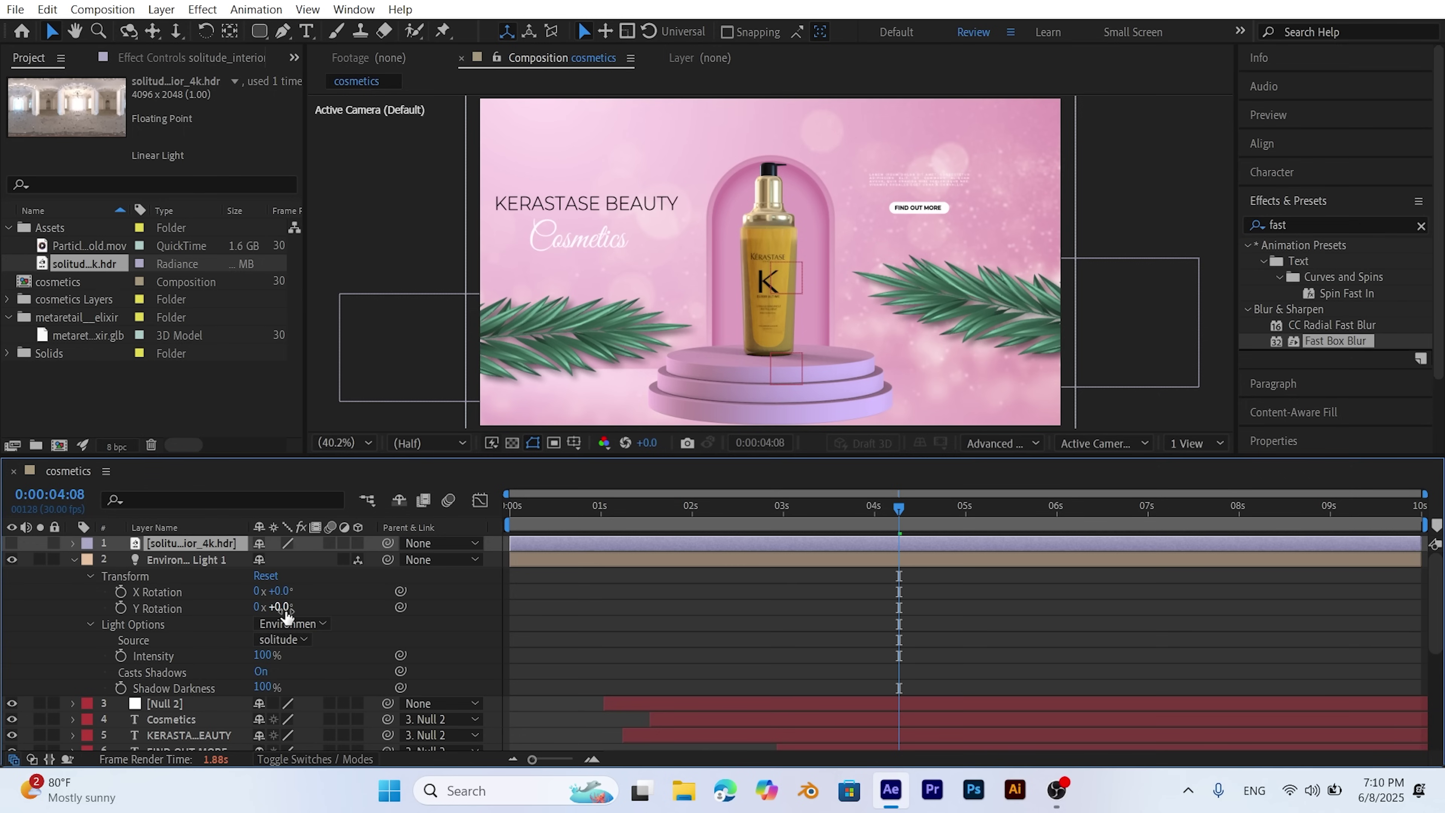
pyautogui.write('-10')
pyautogui.press('Return')
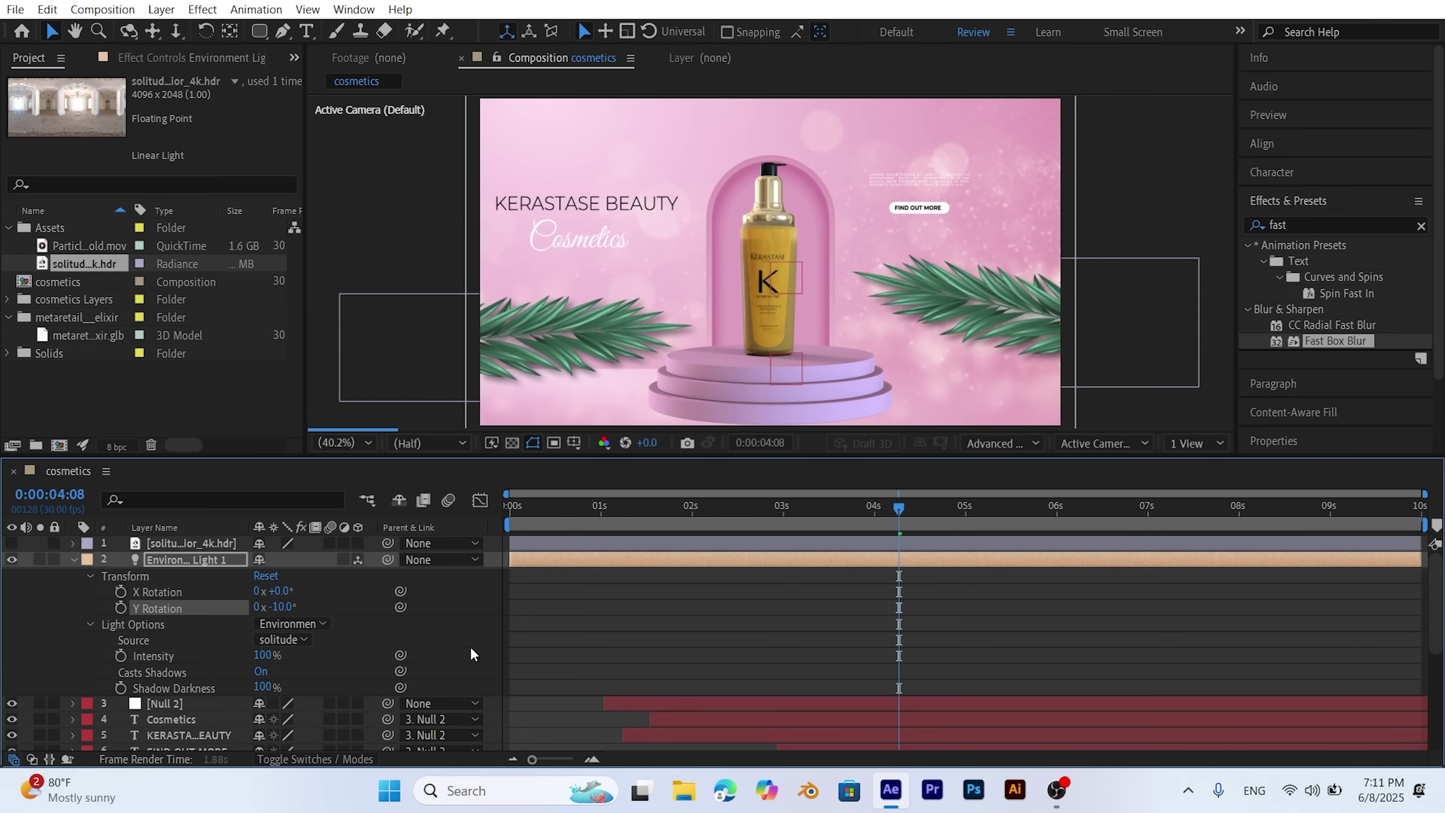
pyautogui.click(274, 591)
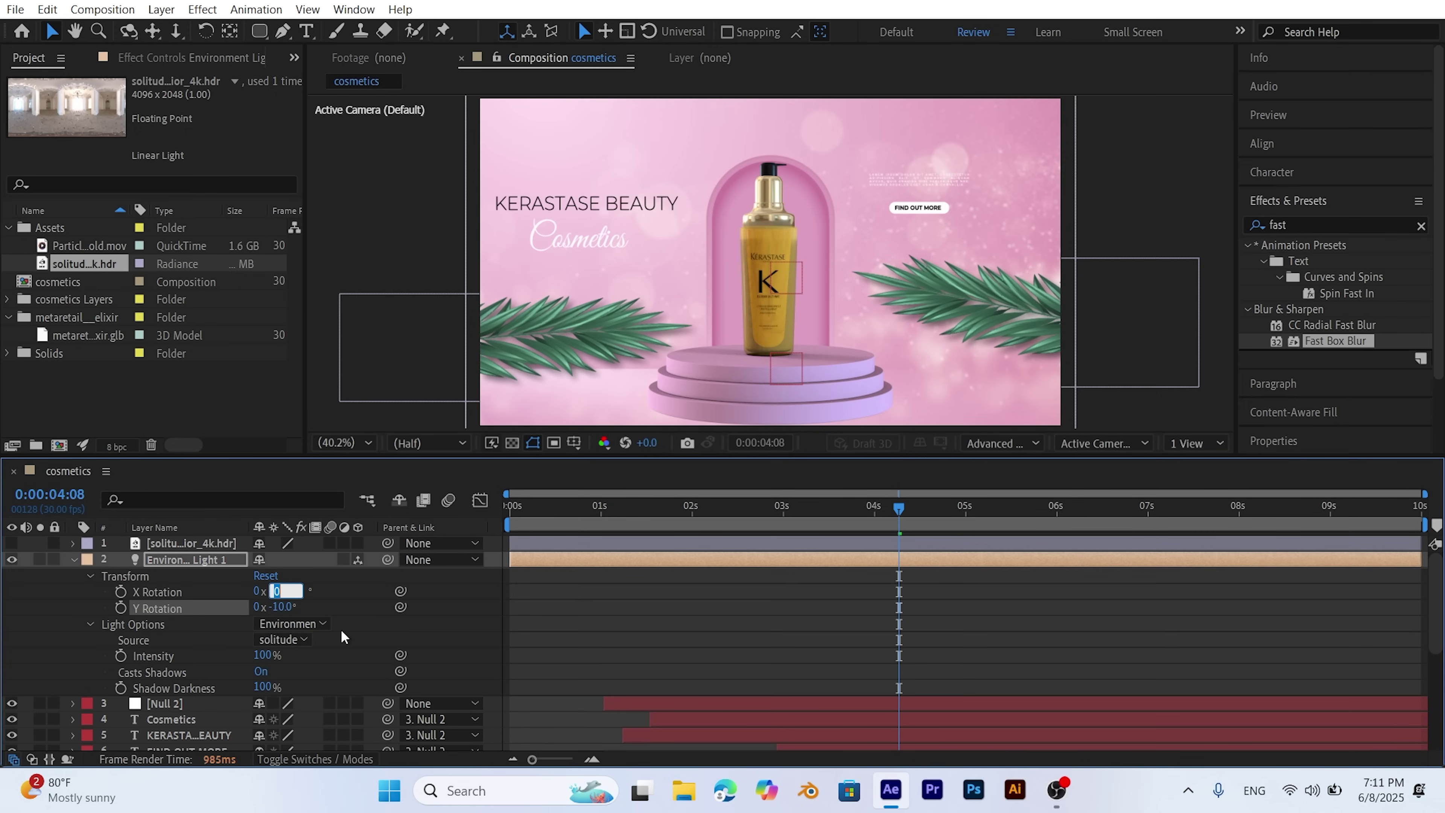
pyautogui.write('55')
pyautogui.press('Return')
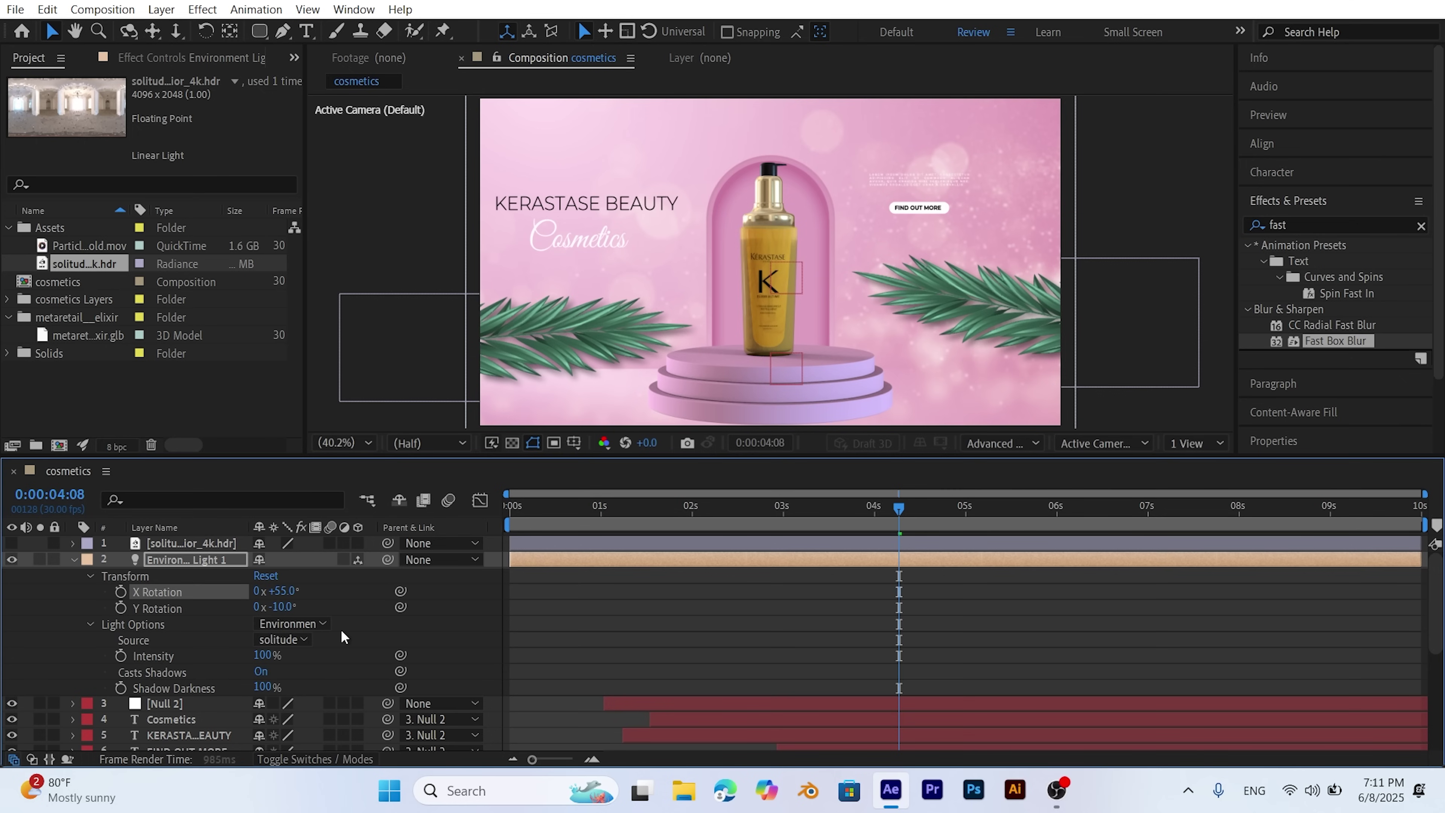
pyautogui.click(445, 619)
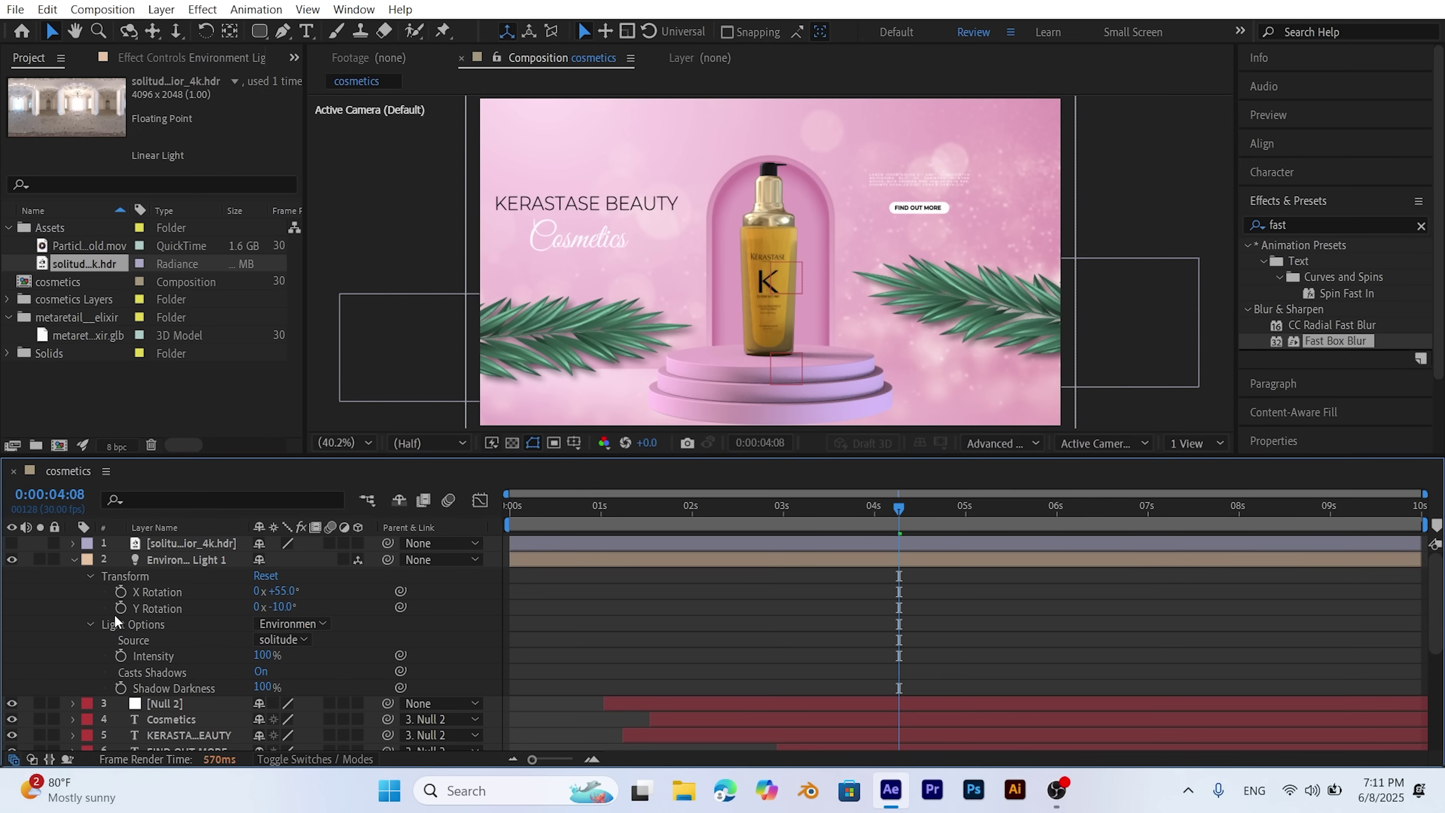
# Set the environment light's intensity to 105% and collapse its properties.
pyautogui.click(266, 654)
pyautogui.write('10')
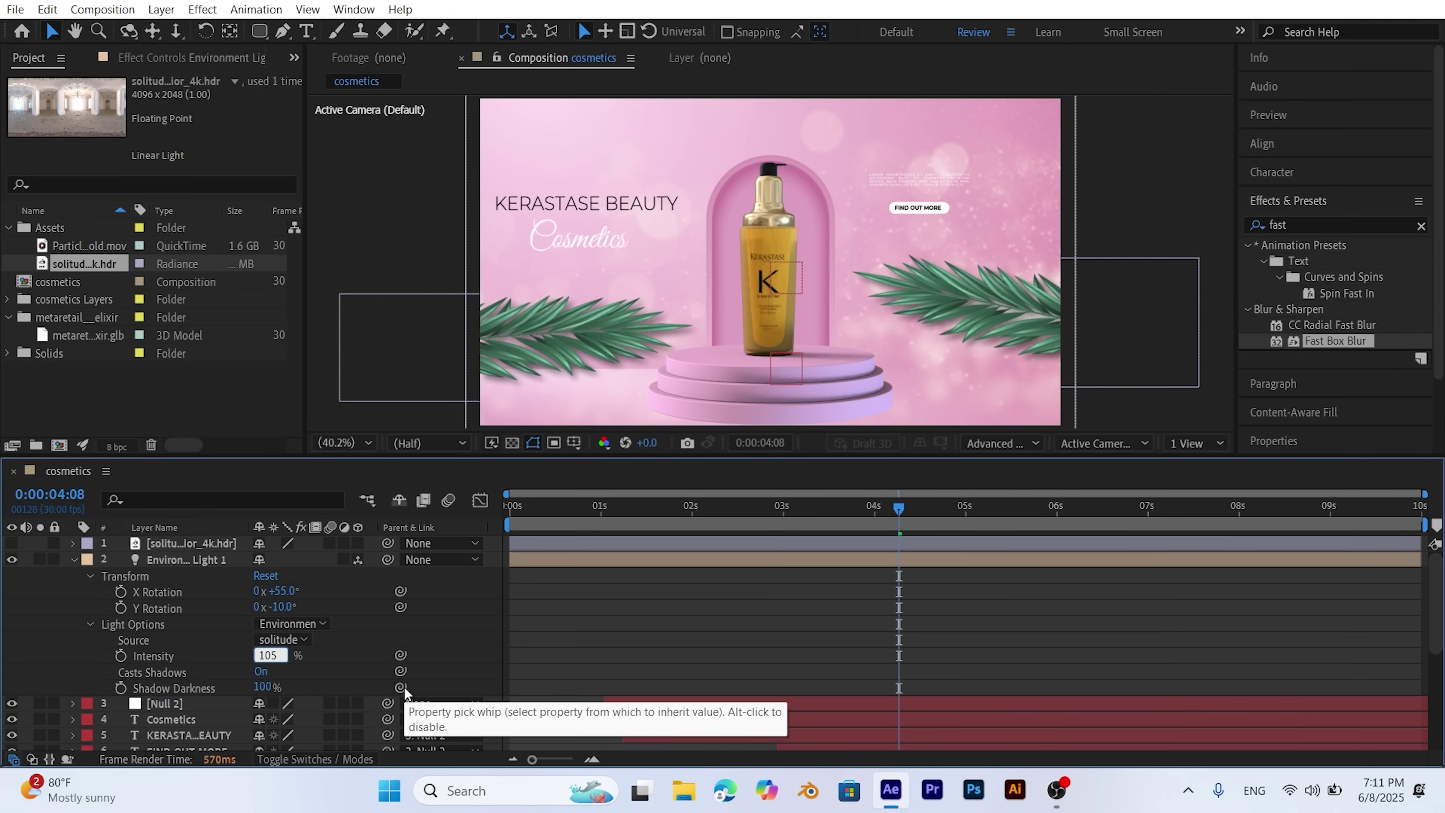
pyautogui.press('Return')
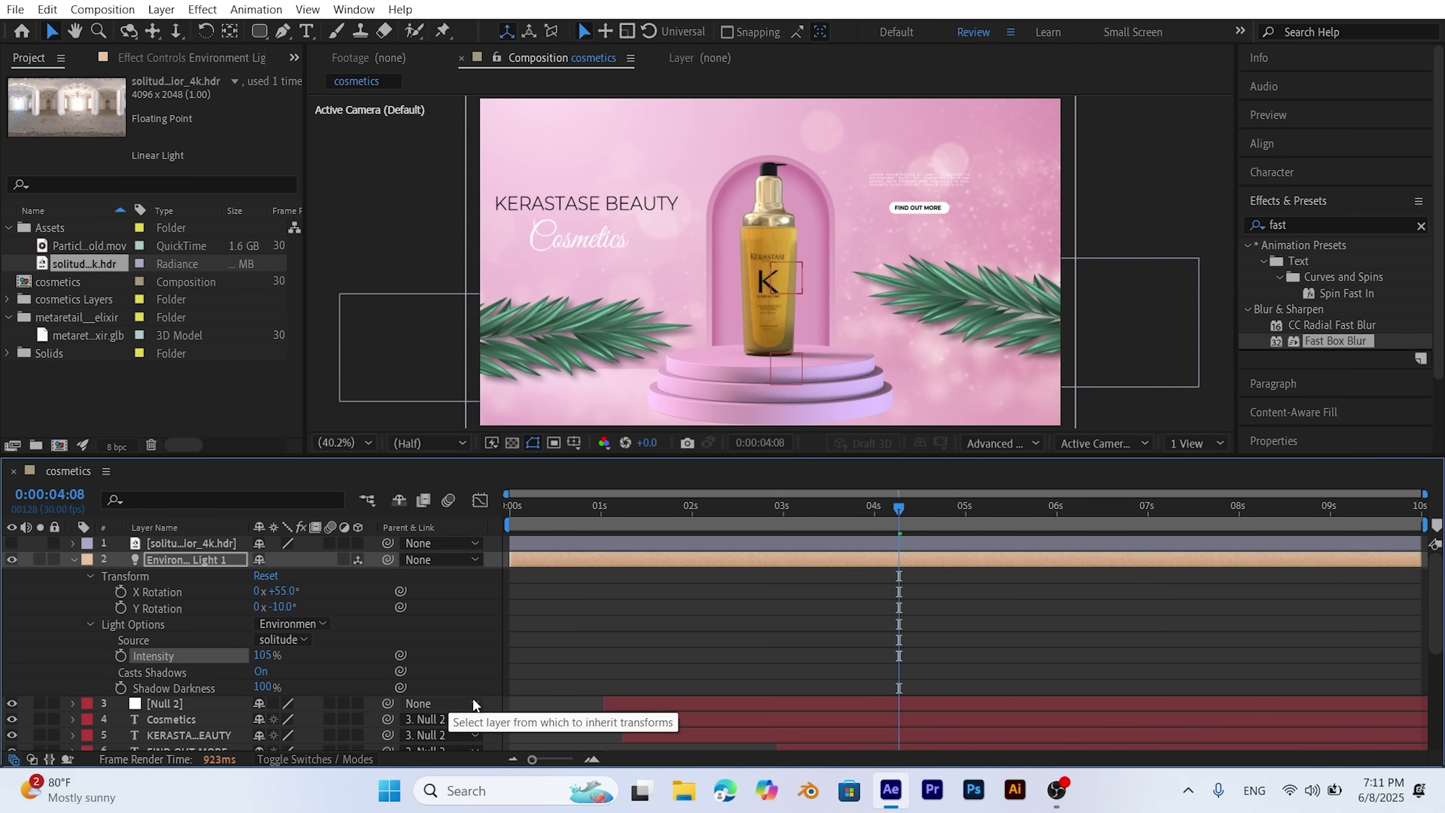
pyautogui.click(464, 640)
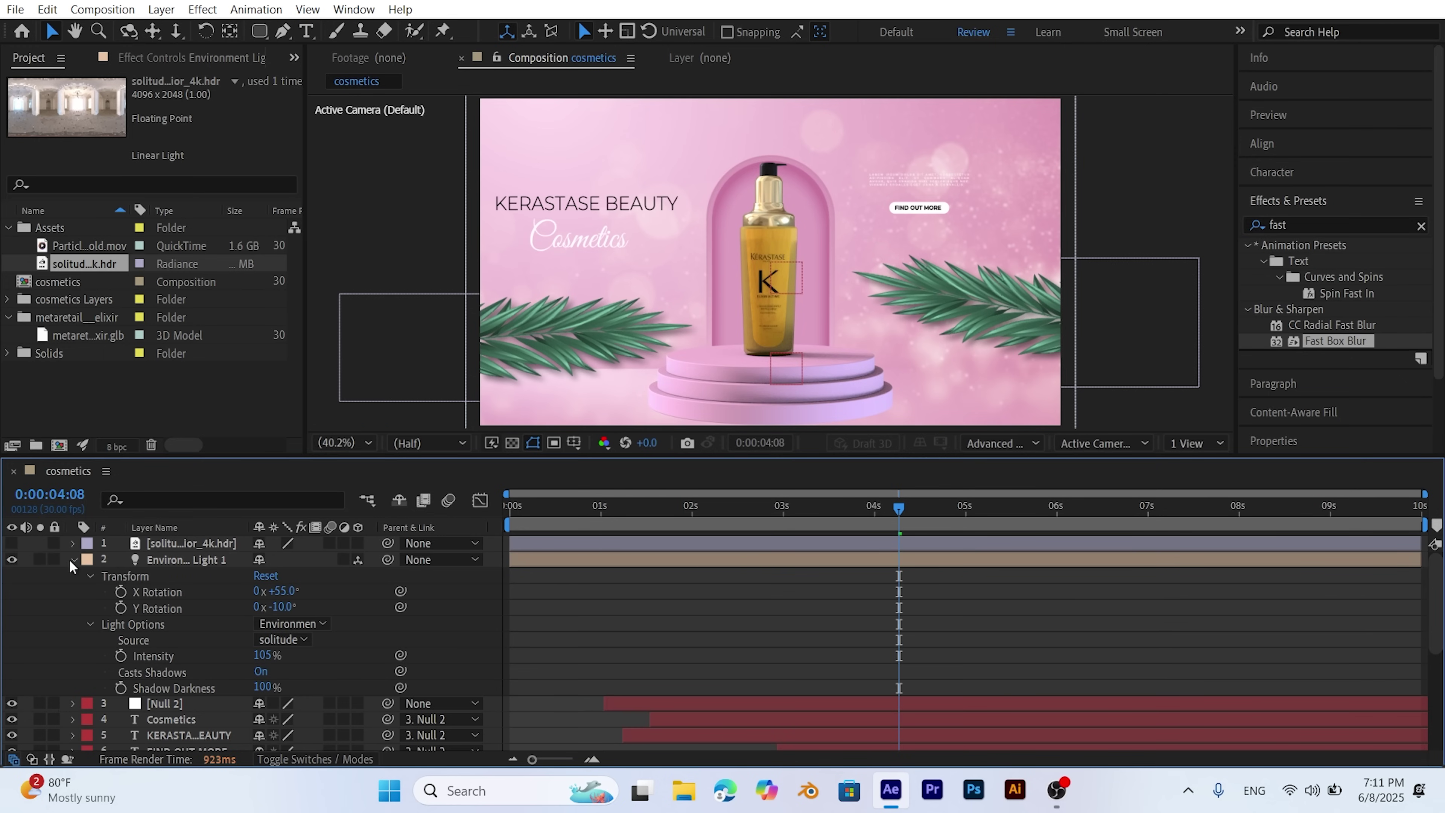
pyautogui.click(72, 560)
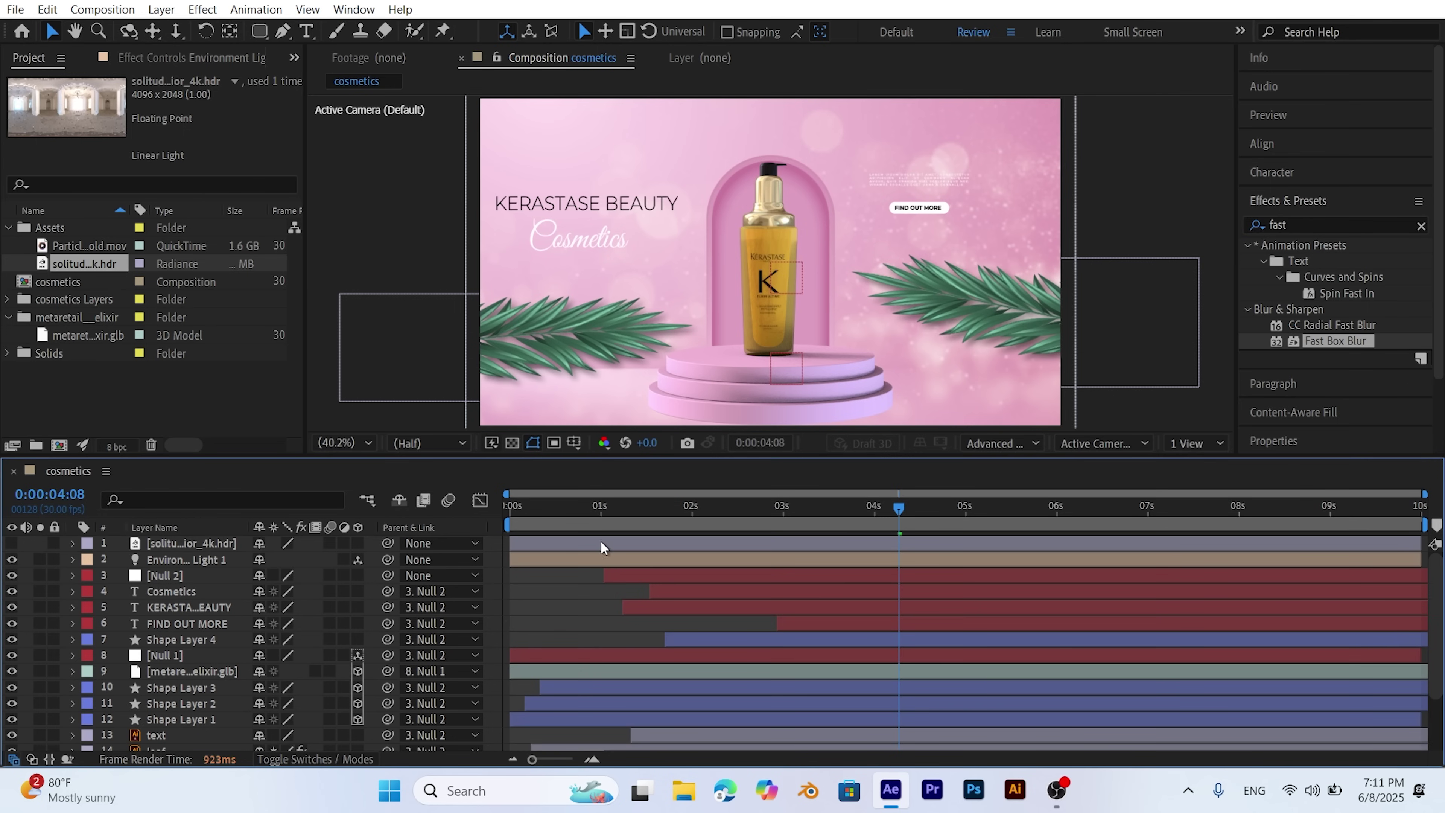
# Return to the start of the composition and lock the bg layer.
pyautogui.click(518, 508)
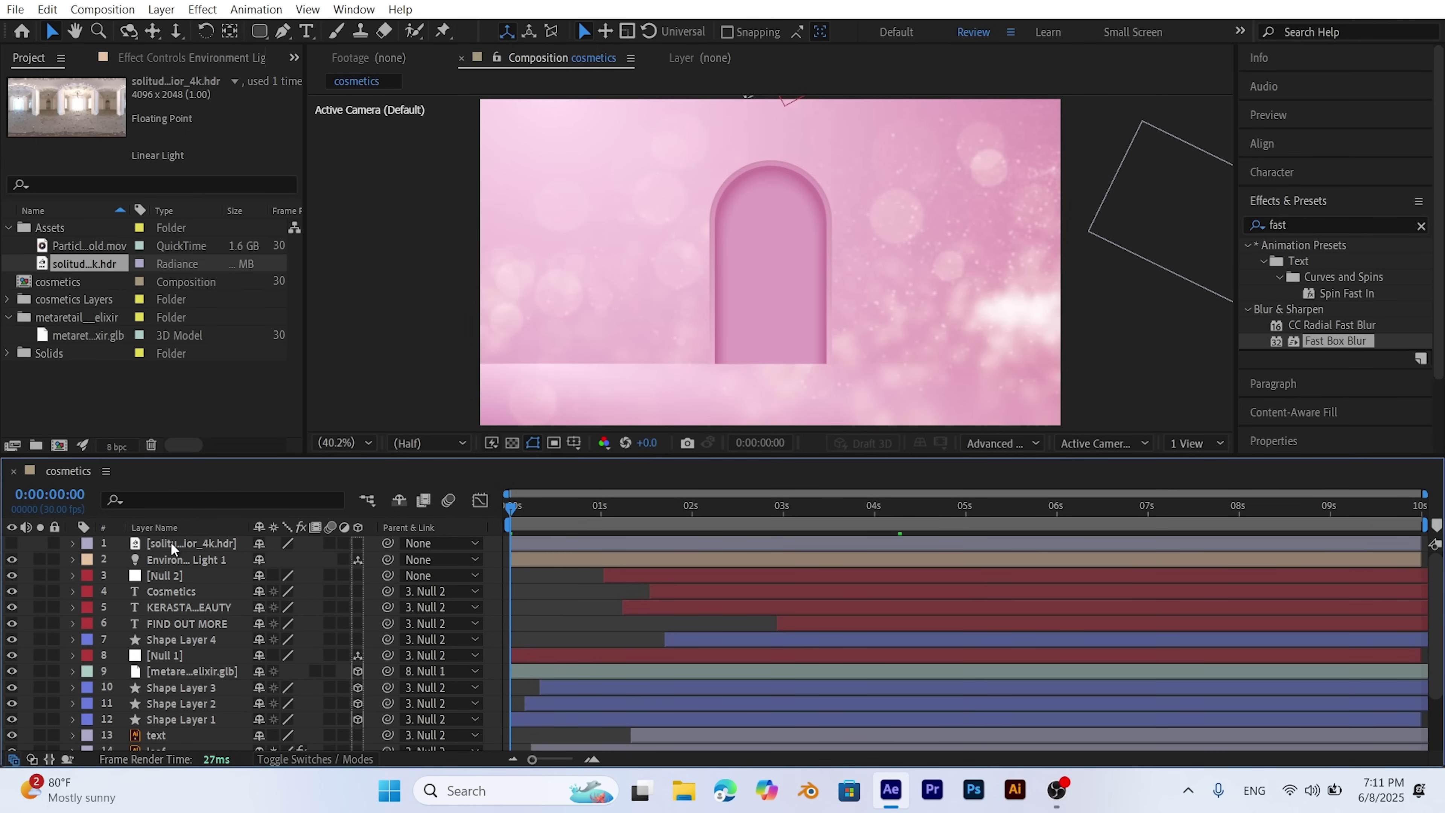
pyautogui.scroll(-3, 192, 655)
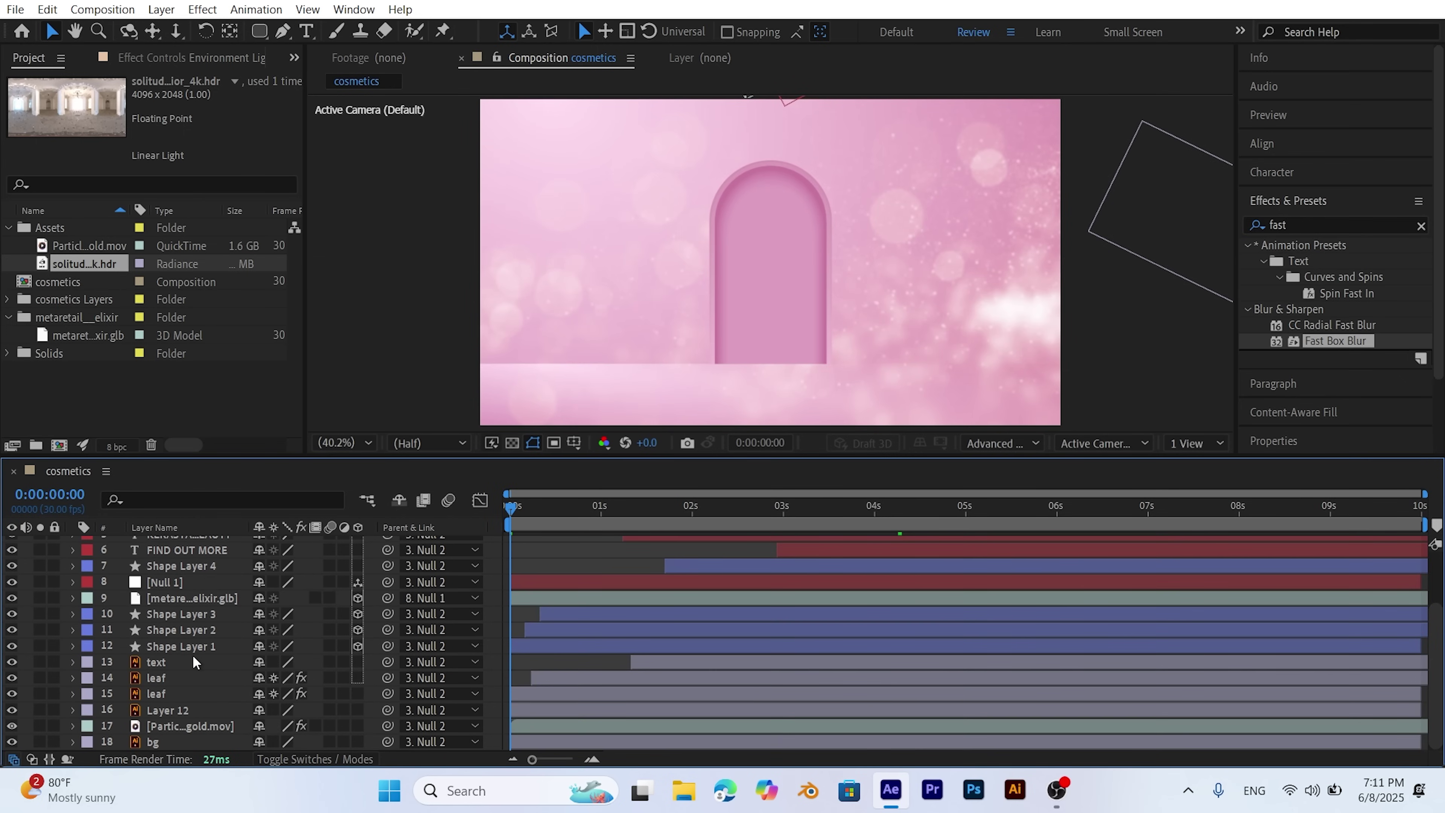
pyautogui.click(158, 740)
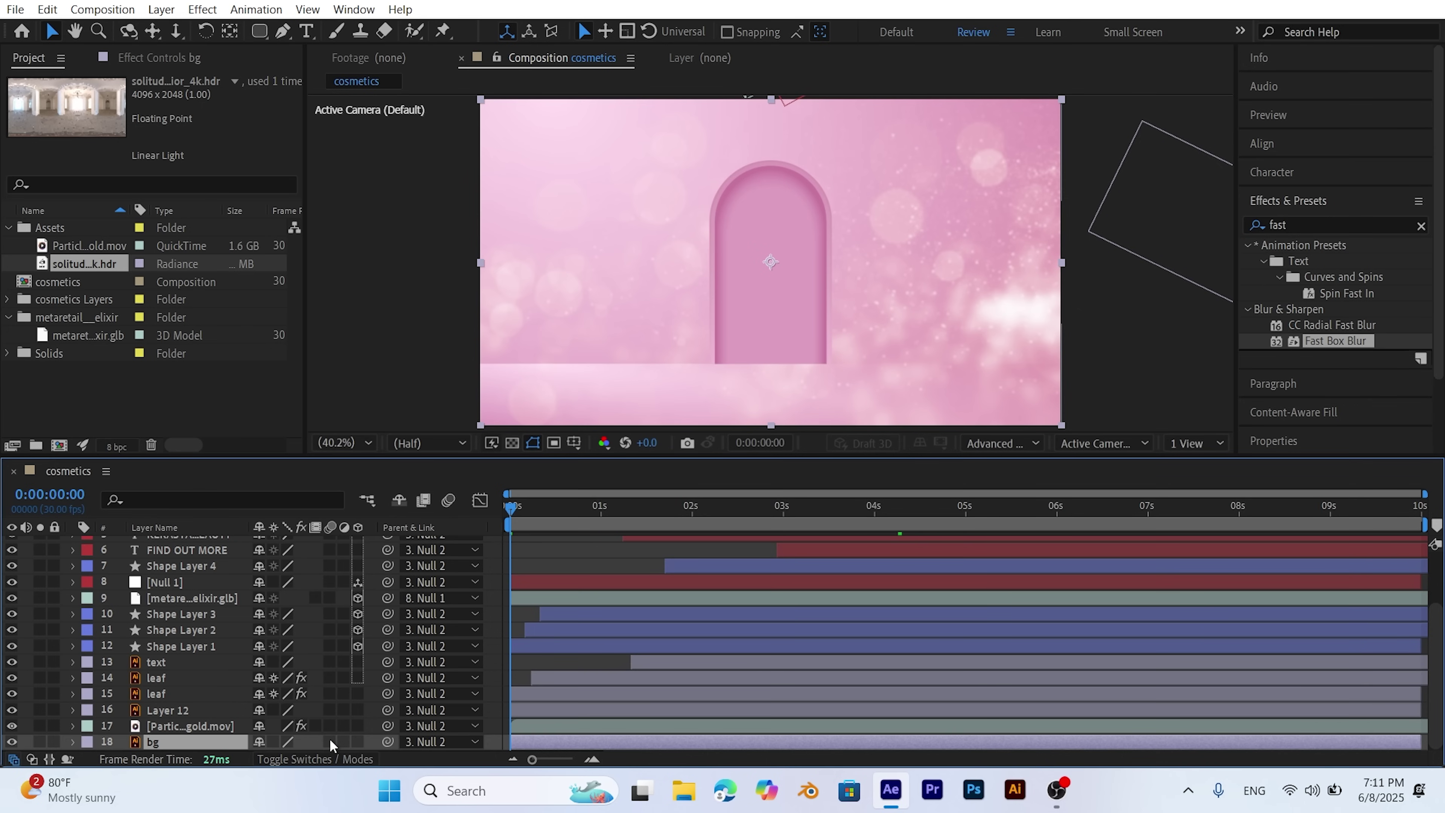
pyautogui.click(54, 741)
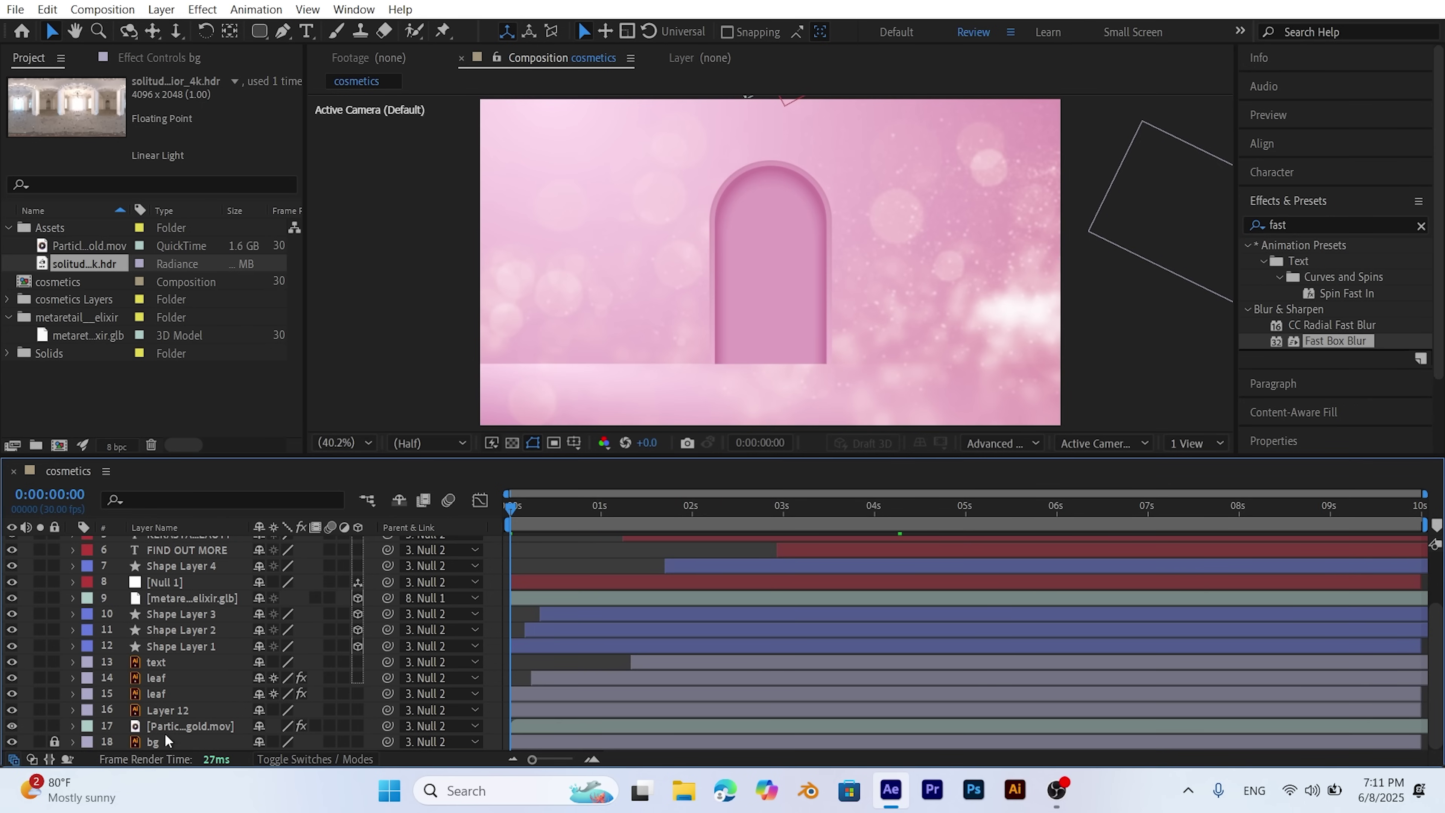
# Enable motion blur on all layers from Null 2 down to the gold particles footage.
pyautogui.click(169, 722)
pyautogui.scroll(3, 181, 720)
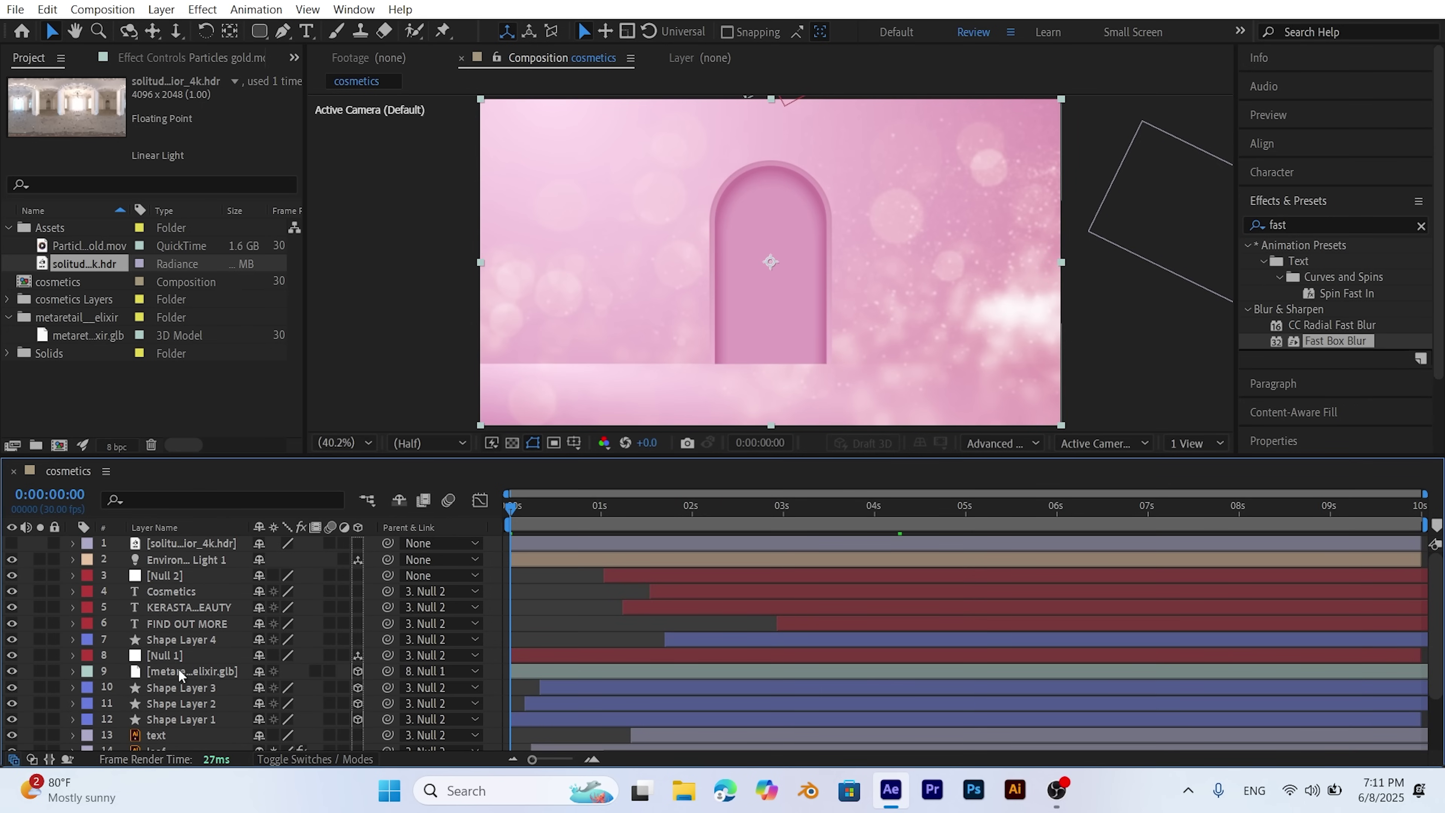
pyautogui.keyDown('shift'); pyautogui.click(167, 573); pyautogui.keyUp('shift')
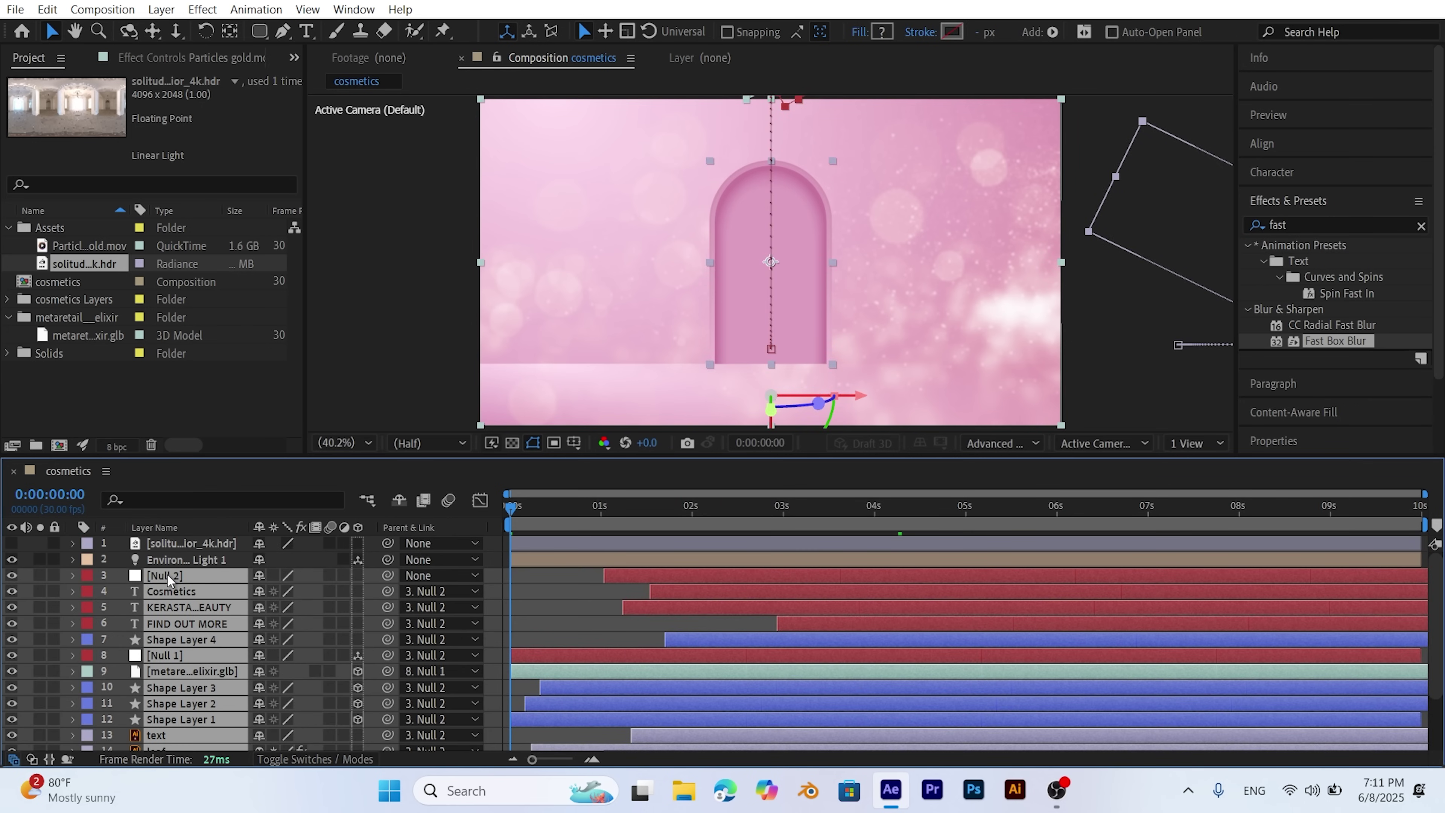
pyautogui.click(330, 576)
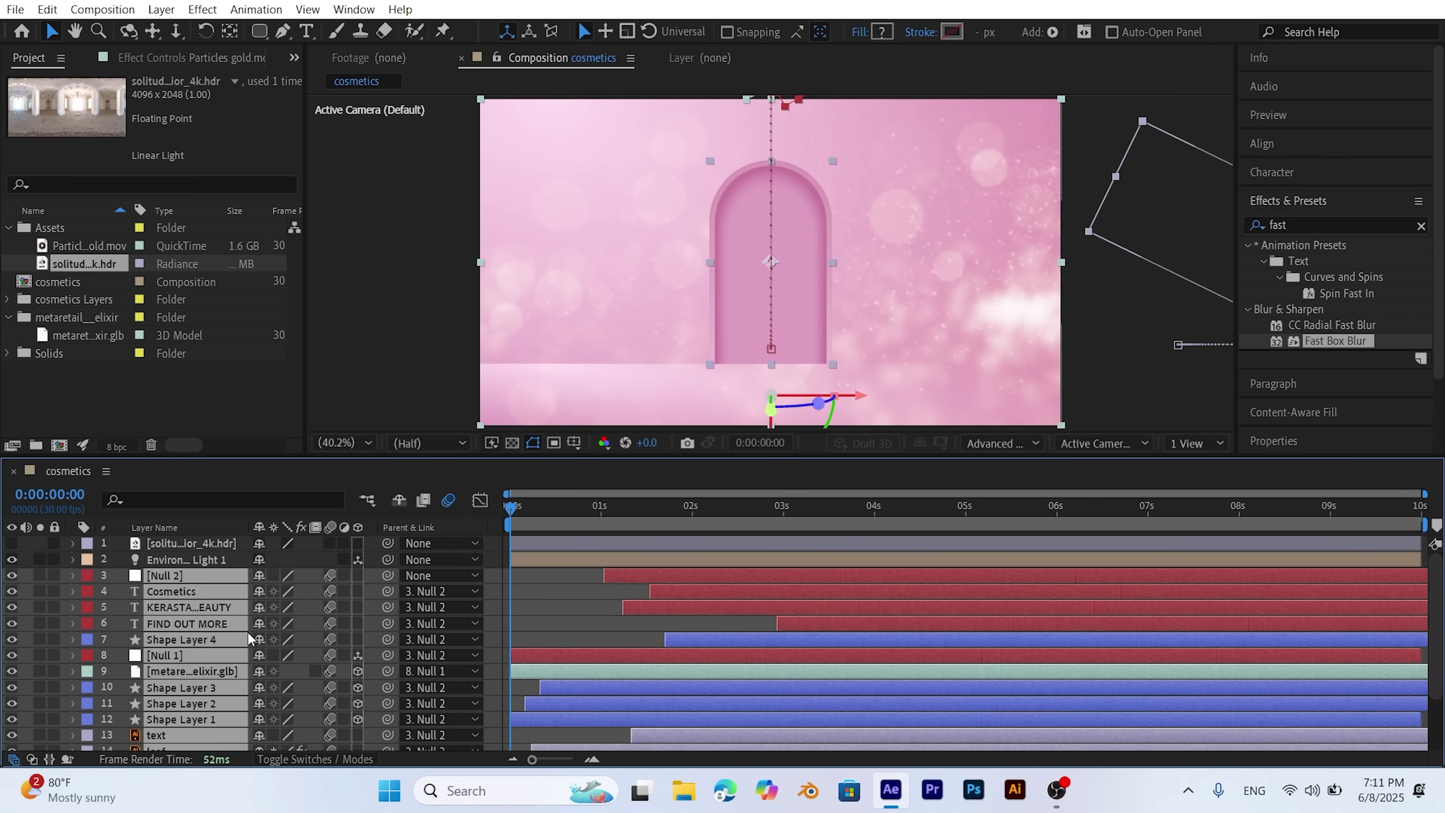
pyautogui.scroll(-3, 247, 634)
pyautogui.click(493, 640)
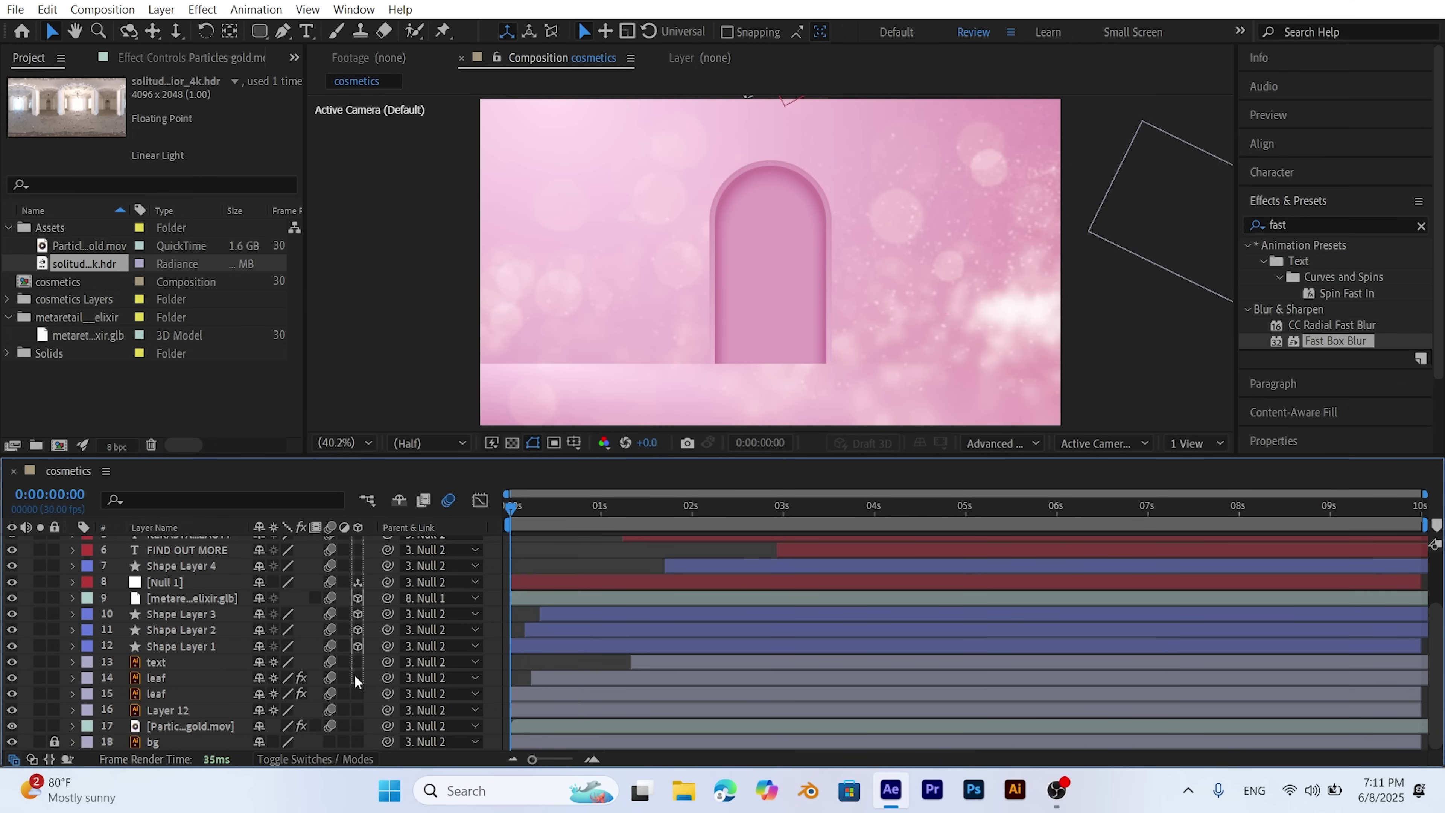
pyautogui.scroll(3, 341, 666)
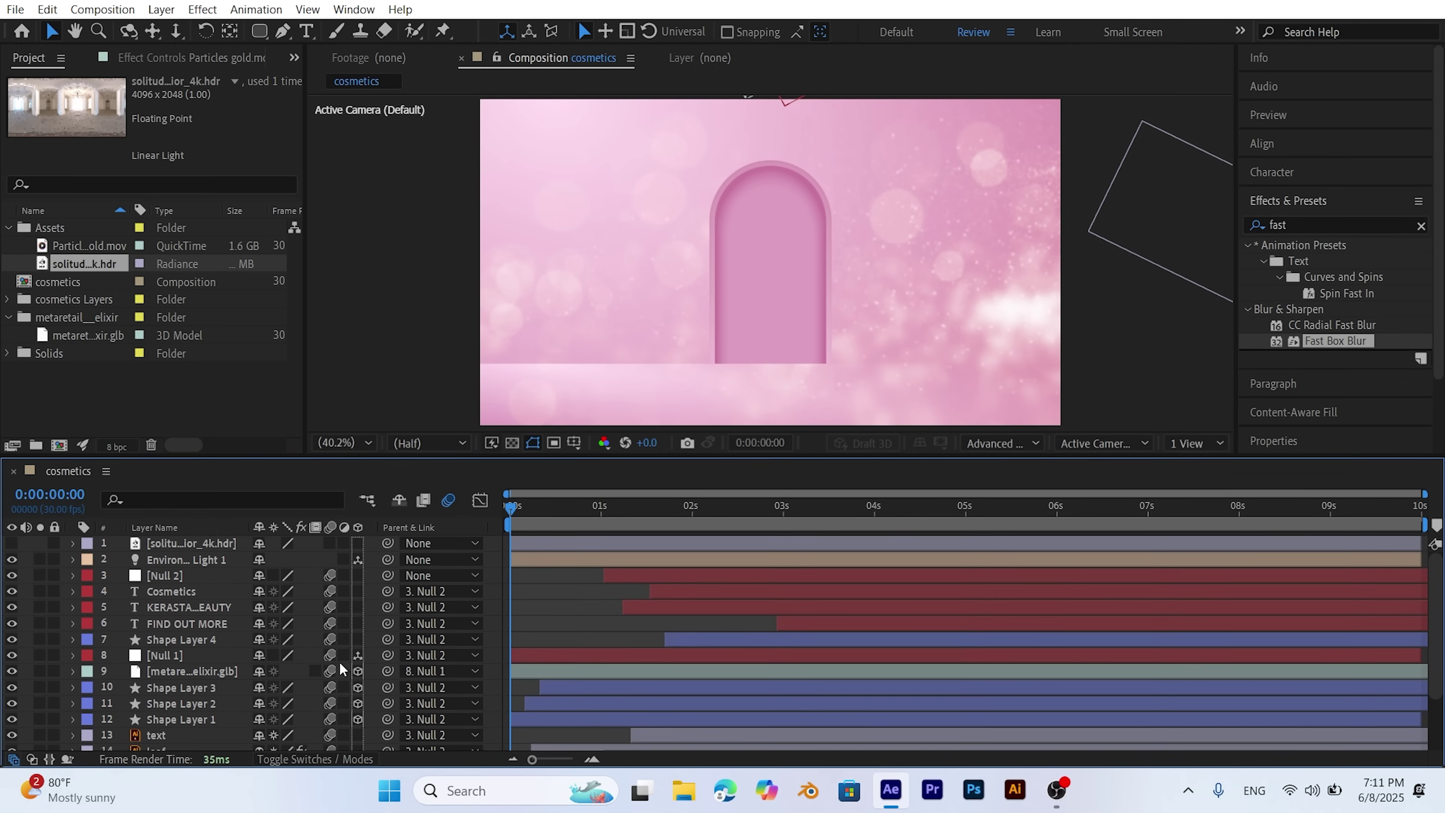
# Shorten the work area to end at 0:00:06:00 and preview the composition from the start.
pyautogui.click(964, 513)
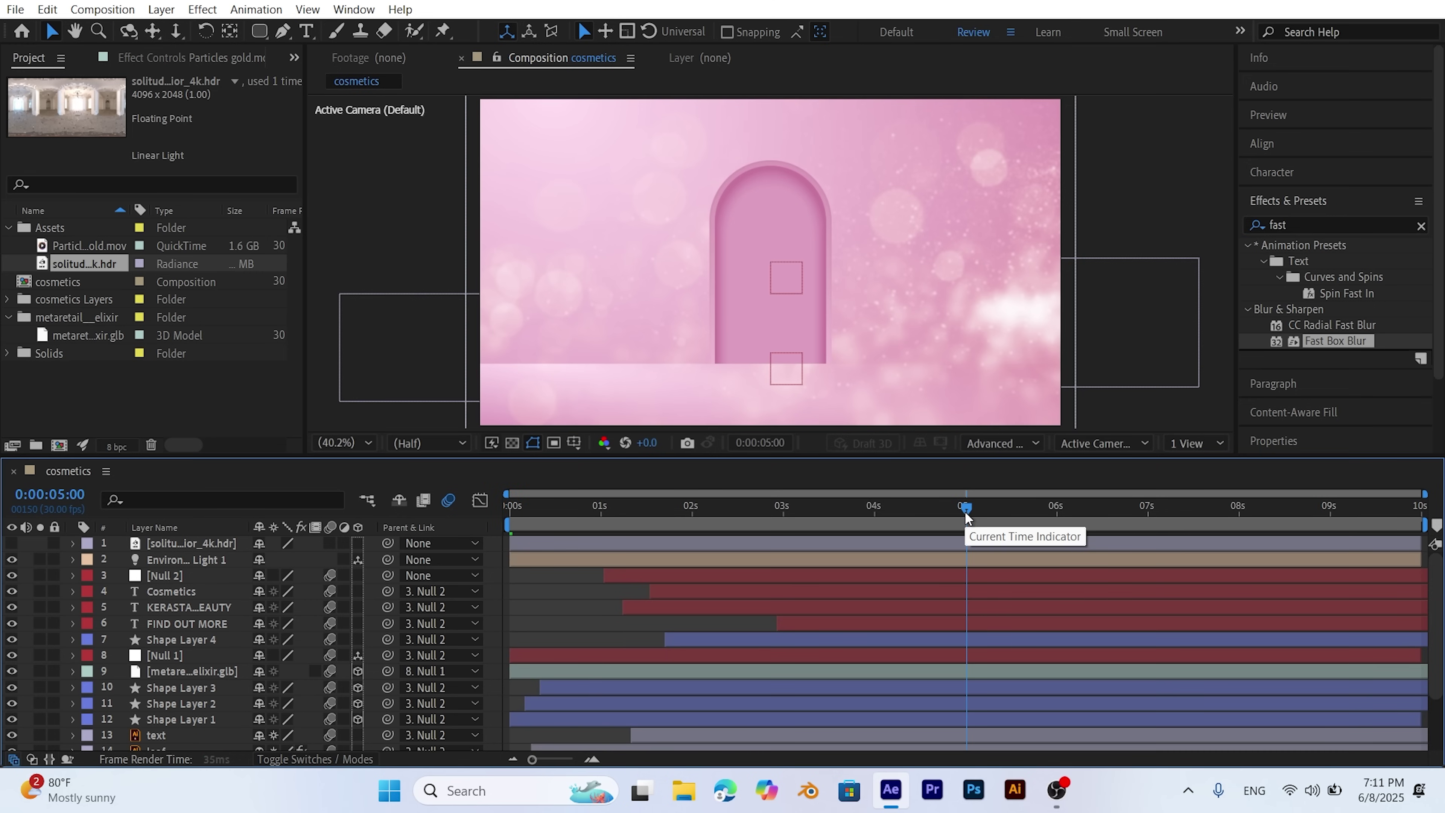
pyautogui.click(1057, 513)
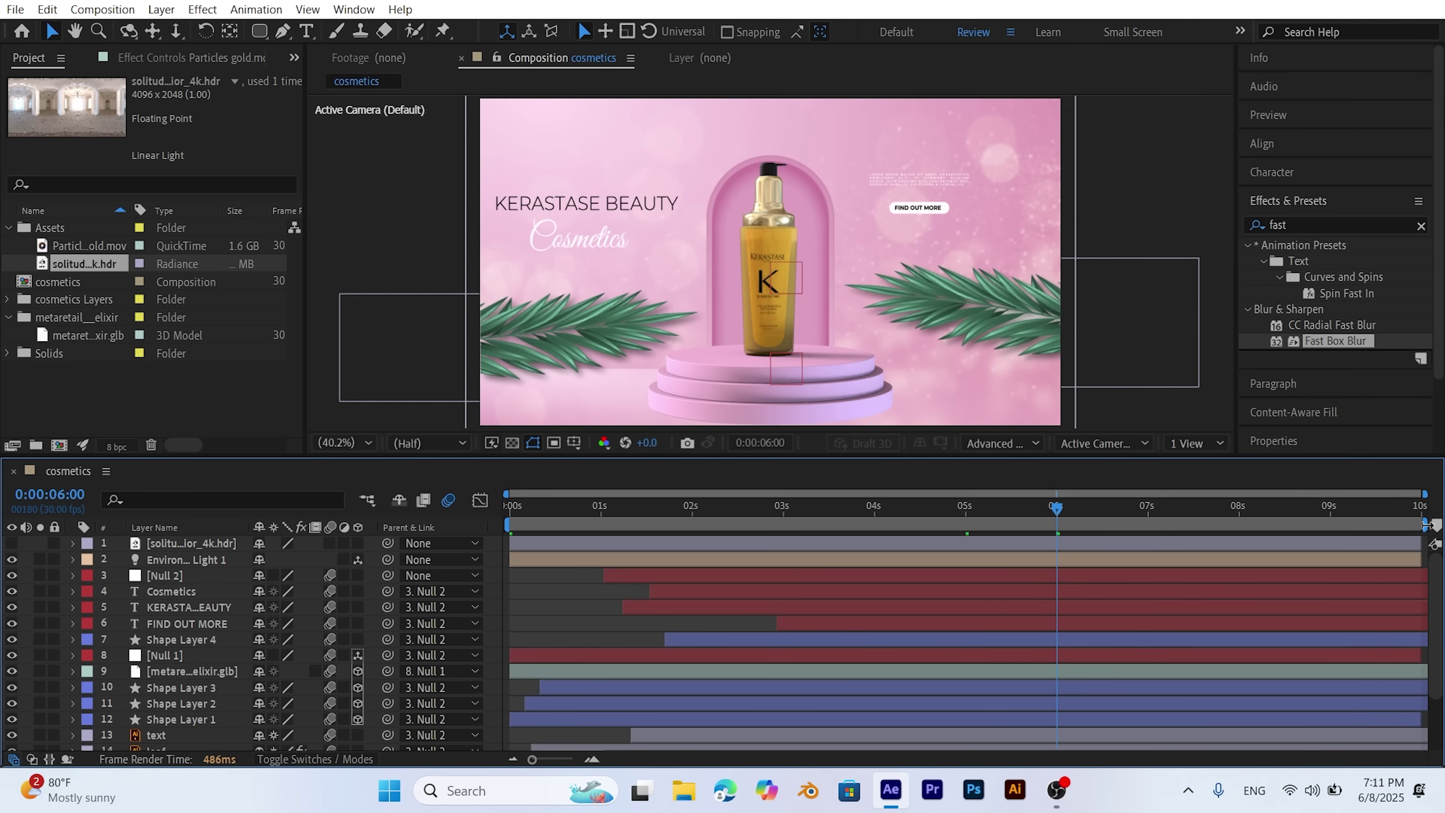
pyautogui.moveTo(1435, 525); pyautogui.dragTo(439, 520)
pyautogui.click(184, 415)
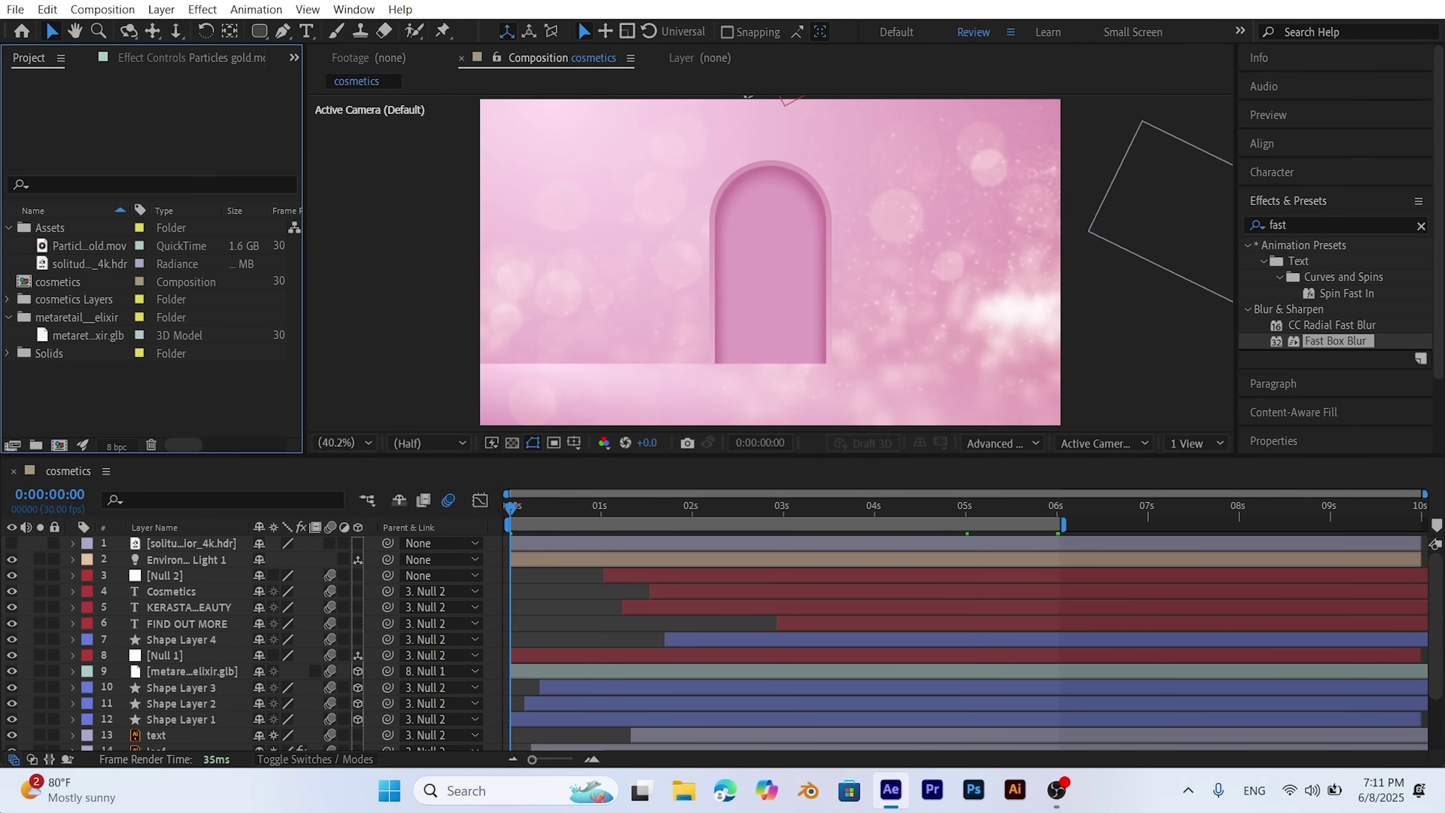
pyautogui.press('space')
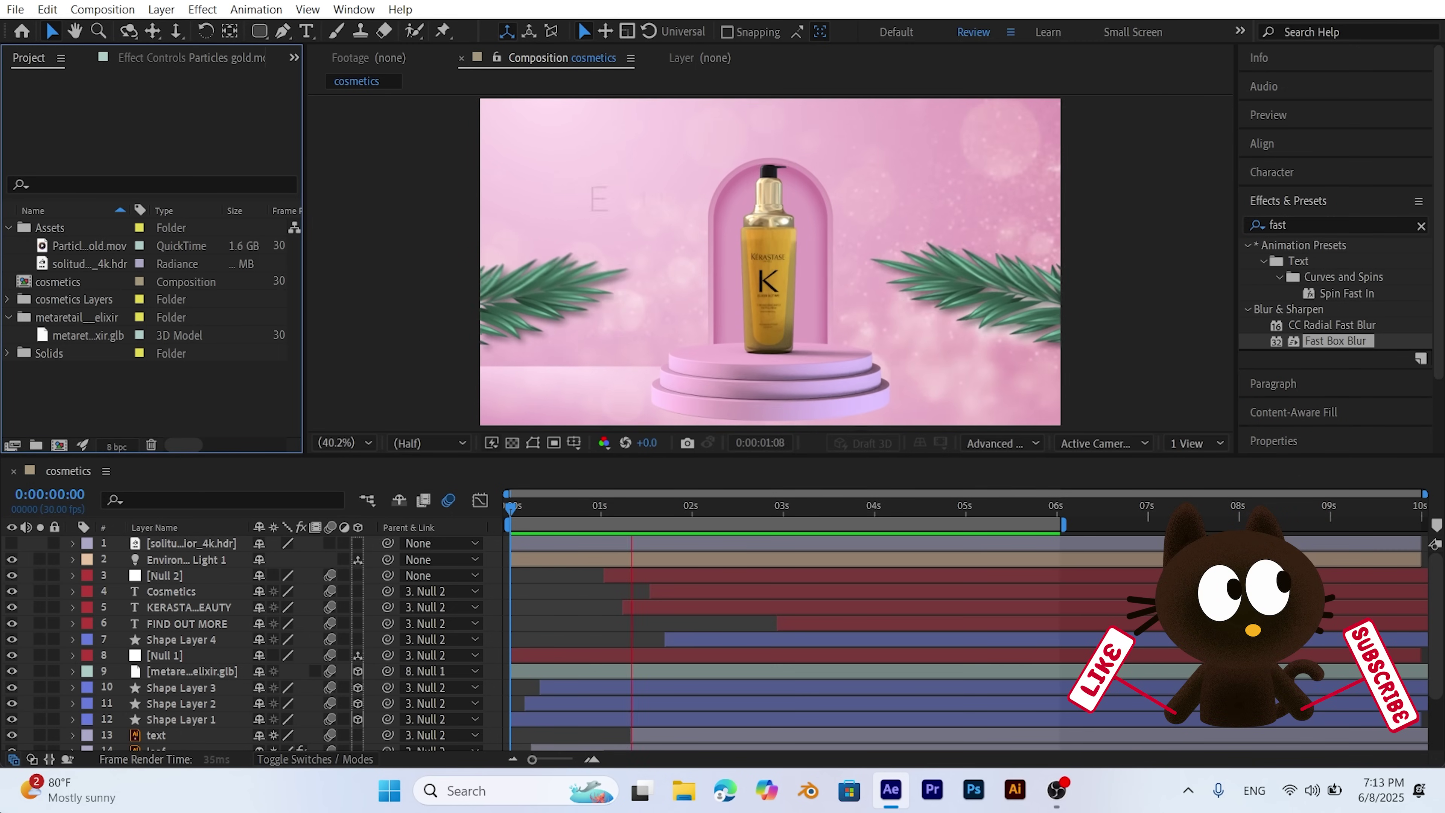